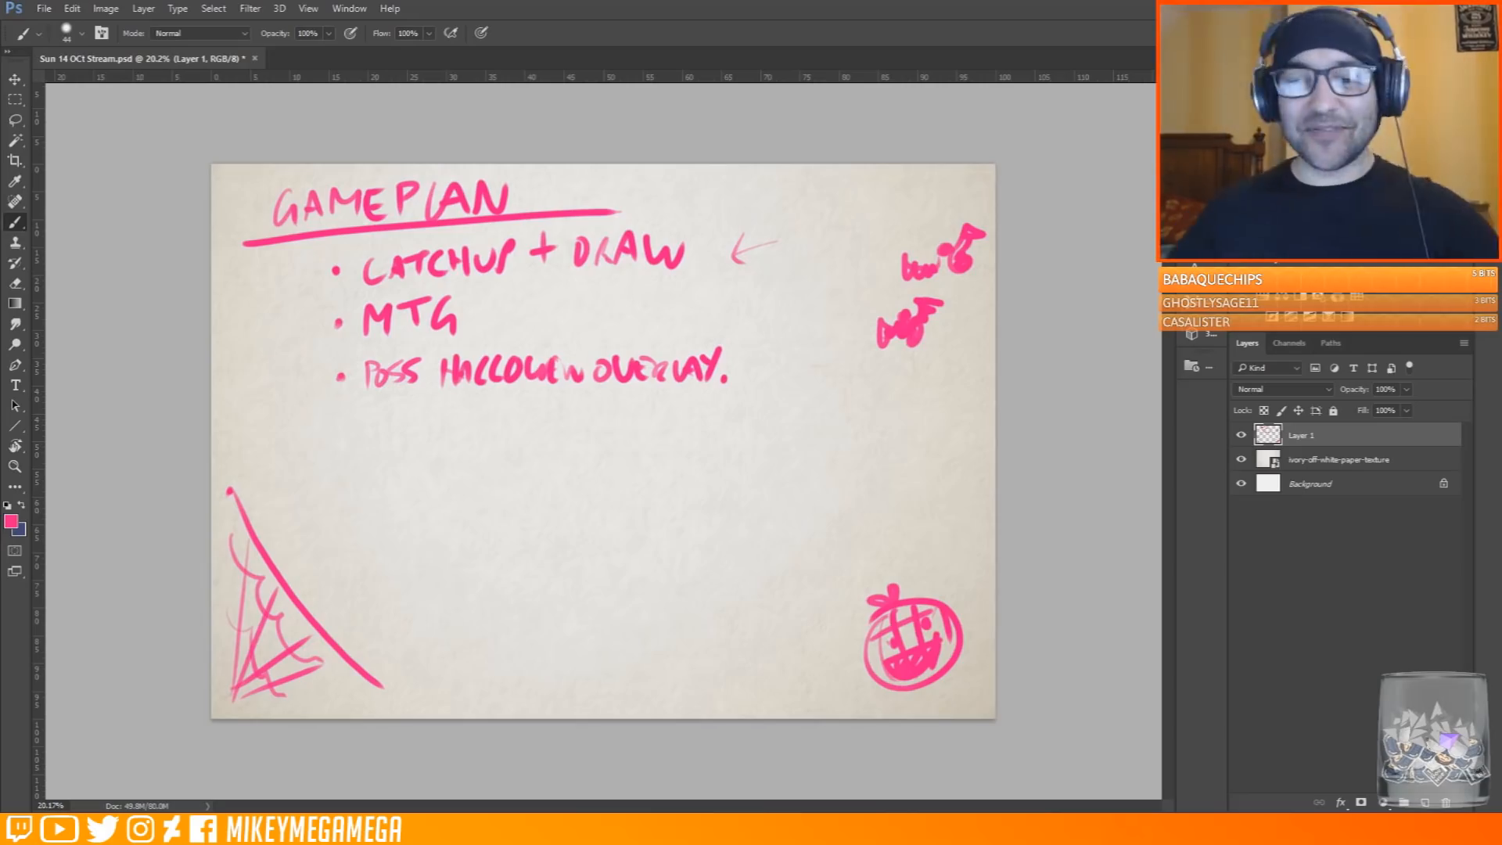
Set the foreground colour to dark navy and add a new layer above the pink game plan notes
click(16, 521)
click(1212, 257)
click(1183, 356)
click(1365, 178)
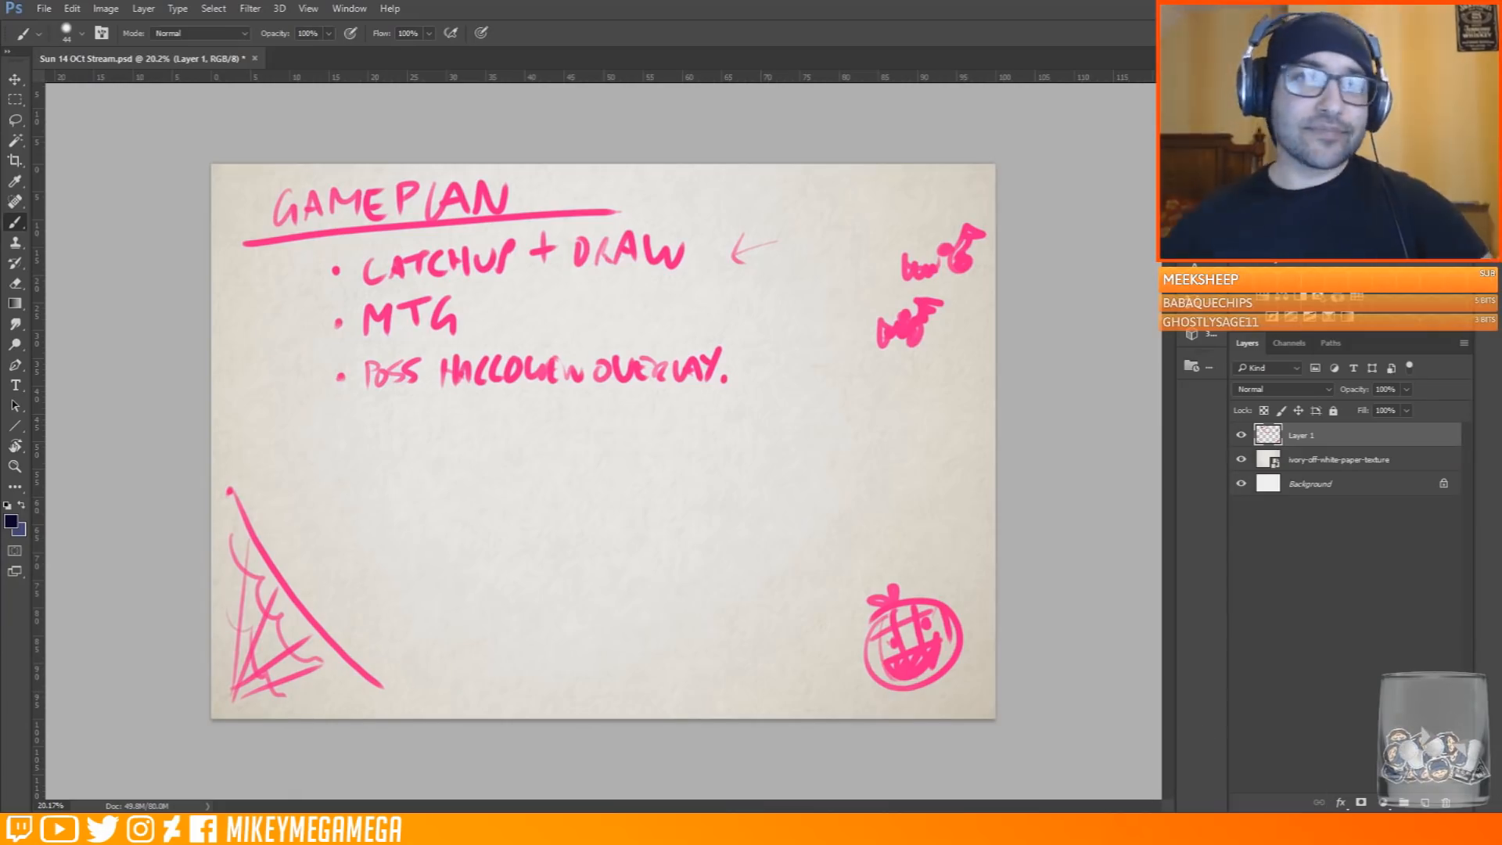
scroll(380, 491, up, 2)
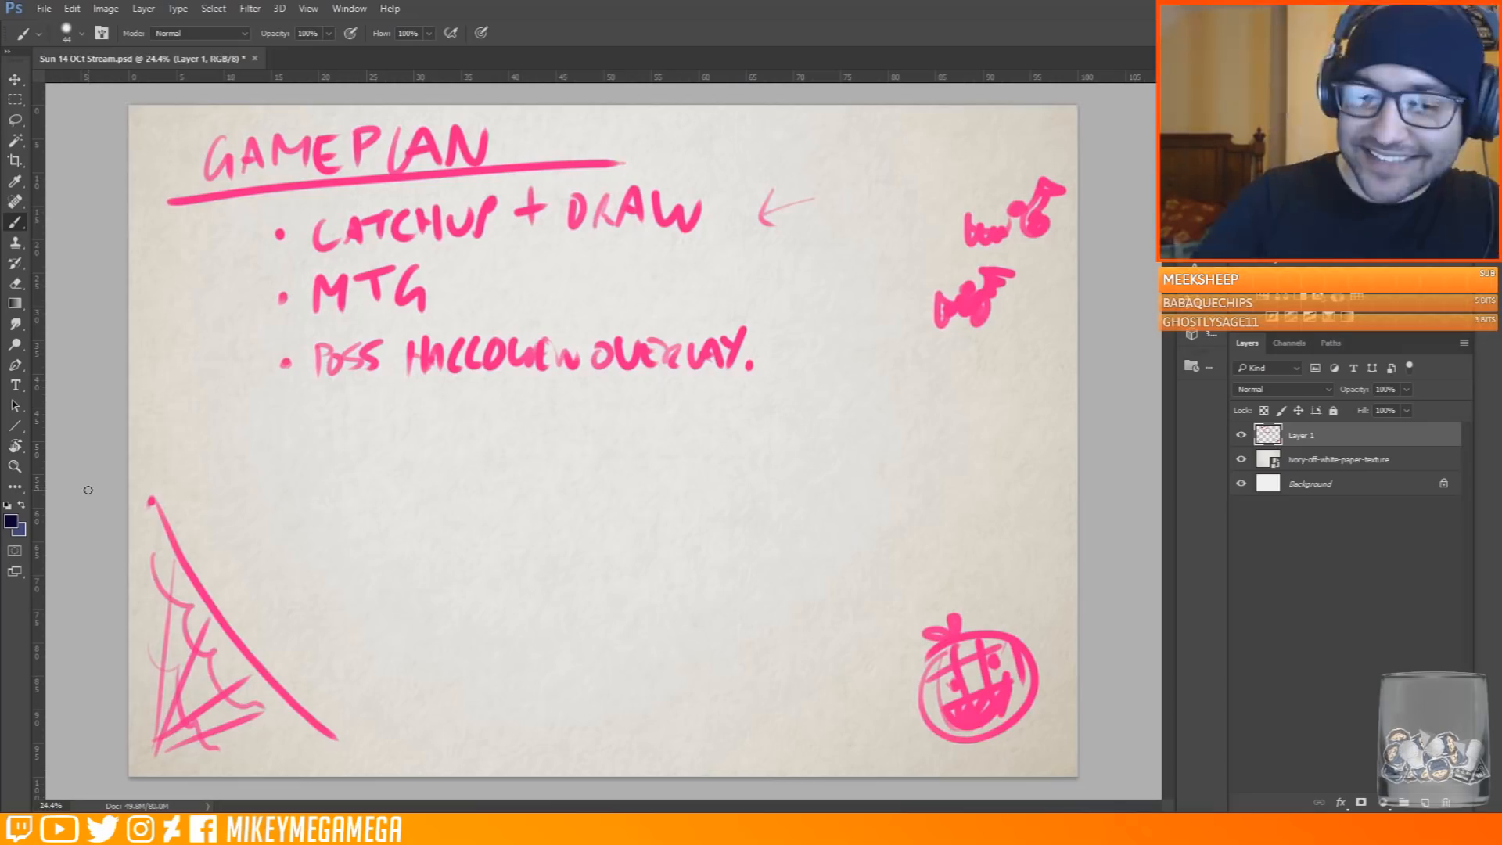
key(ctrl+shift+alt+n)
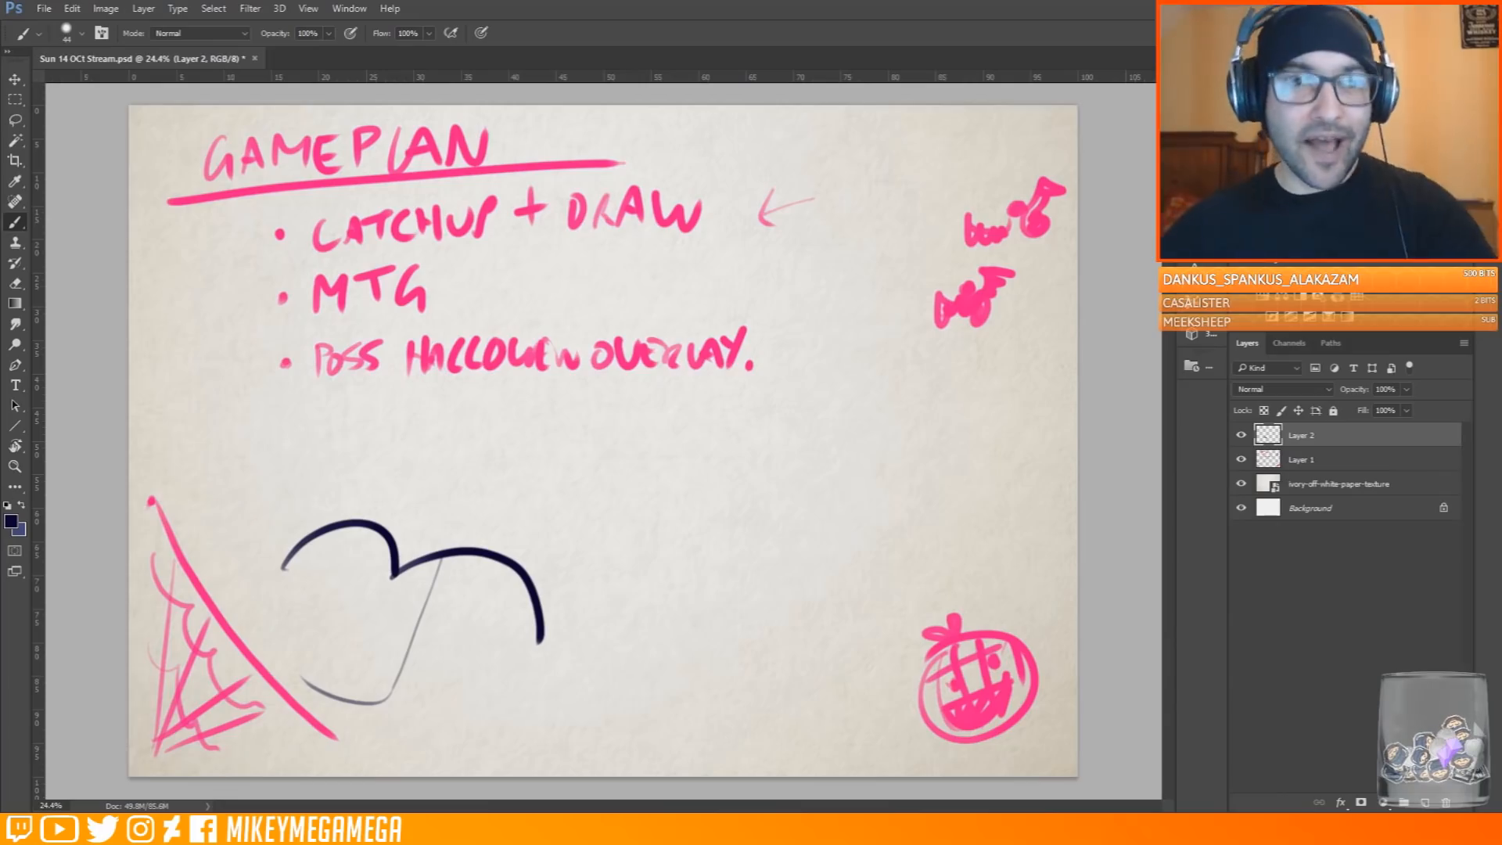
Sketch the outline and muscle lines of a bulging, flexed arm in the lower left half of the canvas
drag(310, 562, 333, 676)
mouse_move(330, 553)
mouse_down()
mouse_move(361, 681)
mouse_move(499, 703)
mouse_up()
drag(427, 609, 487, 592)
drag(485, 603, 487, 634)
drag(534, 587, 592, 536)
mouse_move(493, 707)
mouse_down()
mouse_move(564, 704)
mouse_move(644, 585)
mouse_move(595, 603)
mouse_up()
Sketch the matching flexed arm on the right side, with its bicep, muscle lines and the torso edge
drag(699, 572, 791, 699)
mouse_move(744, 520)
mouse_down()
mouse_move(891, 628)
mouse_move(1030, 556)
mouse_up()
drag(1002, 539, 1069, 657)
drag(1029, 556, 1075, 442)
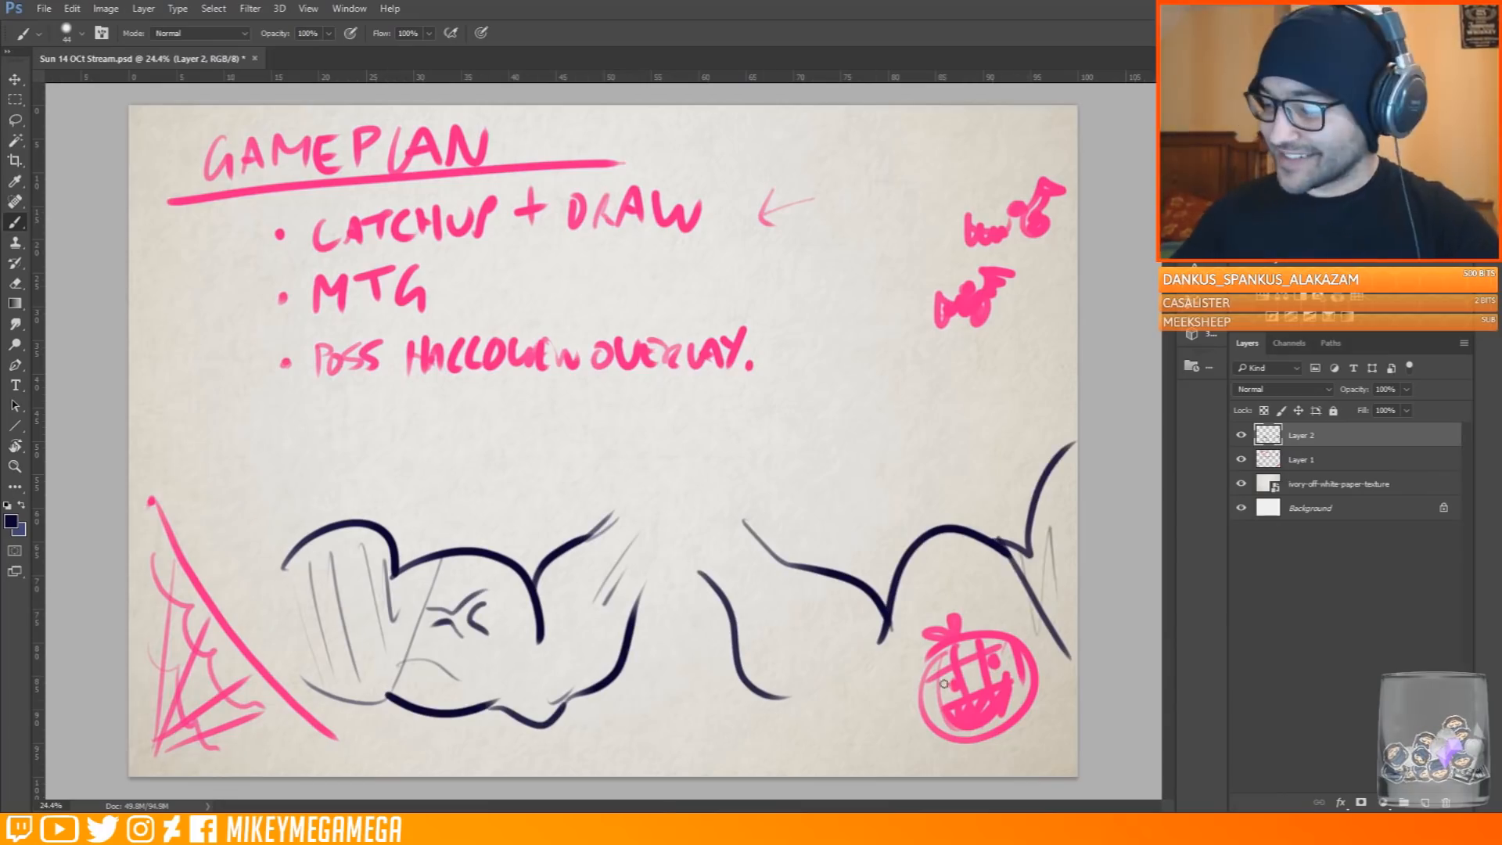
drag(953, 562, 1035, 593)
drag(763, 699, 855, 750)
drag(1000, 693, 1019, 685)
drag(693, 554, 735, 624)
Draw the head with a jagged fringe between the two flexed arms and connect it to the shoulders
drag(632, 402, 593, 481)
drag(600, 501, 699, 554)
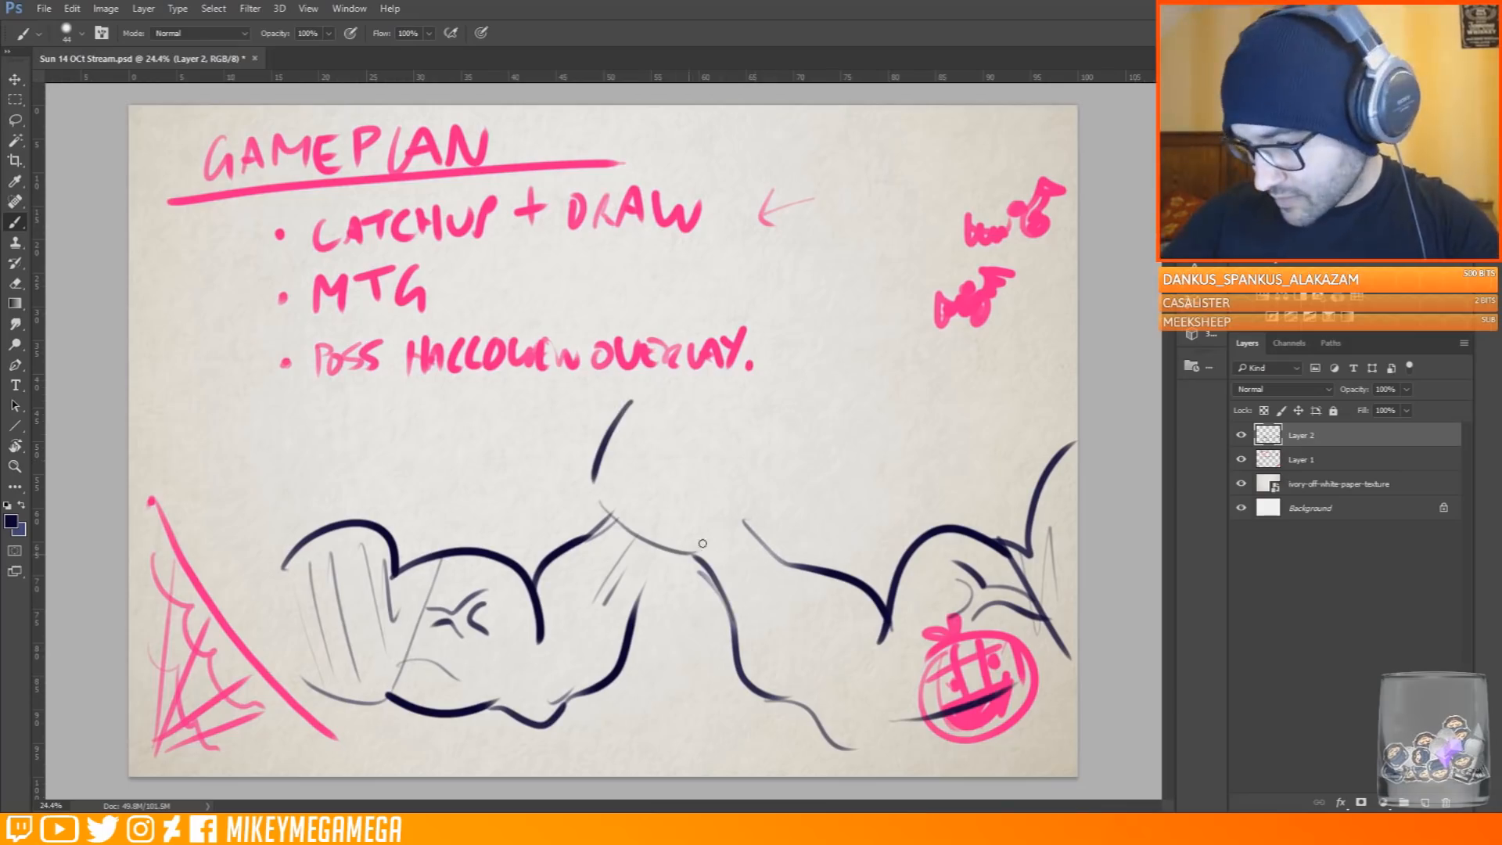
drag(651, 393, 756, 459)
mouse_move(759, 432)
mouse_down()
mouse_move(667, 383)
mouse_move(729, 528)
mouse_up()
drag(652, 384, 595, 461)
drag(660, 562, 640, 599)
Letter *FLEX INTENSIFIES in an arc above the figure and draw a hash mark over each arm
drag(471, 491, 474, 534)
drag(897, 479, 909, 522)
drag(310, 429, 348, 493)
drag(370, 388, 413, 426)
drag(512, 325, 484, 389)
drag(573, 312, 578, 353)
drag(592, 353, 632, 309)
mouse_move(786, 296)
mouse_down()
mouse_move(775, 336)
mouse_move(835, 364)
mouse_up()
drag(912, 321, 908, 363)
drag(958, 317, 950, 368)
Hide Layer 1 and finish the sketch with extra arm outlines and a small RARWWWRR XD under the lettering
click(1241, 459)
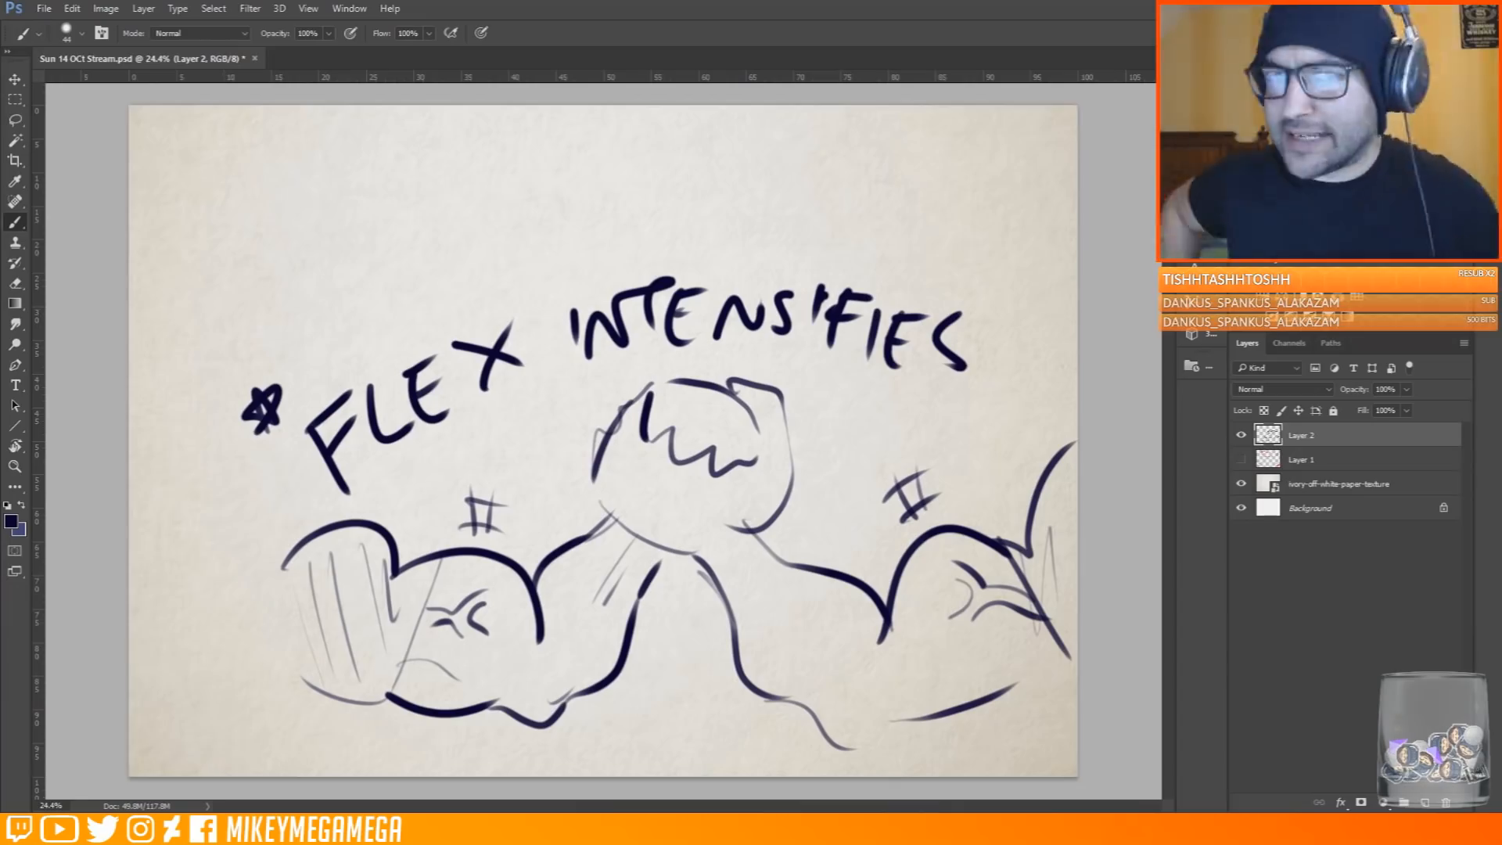
drag(855, 747, 1078, 706)
drag(305, 528, 131, 614)
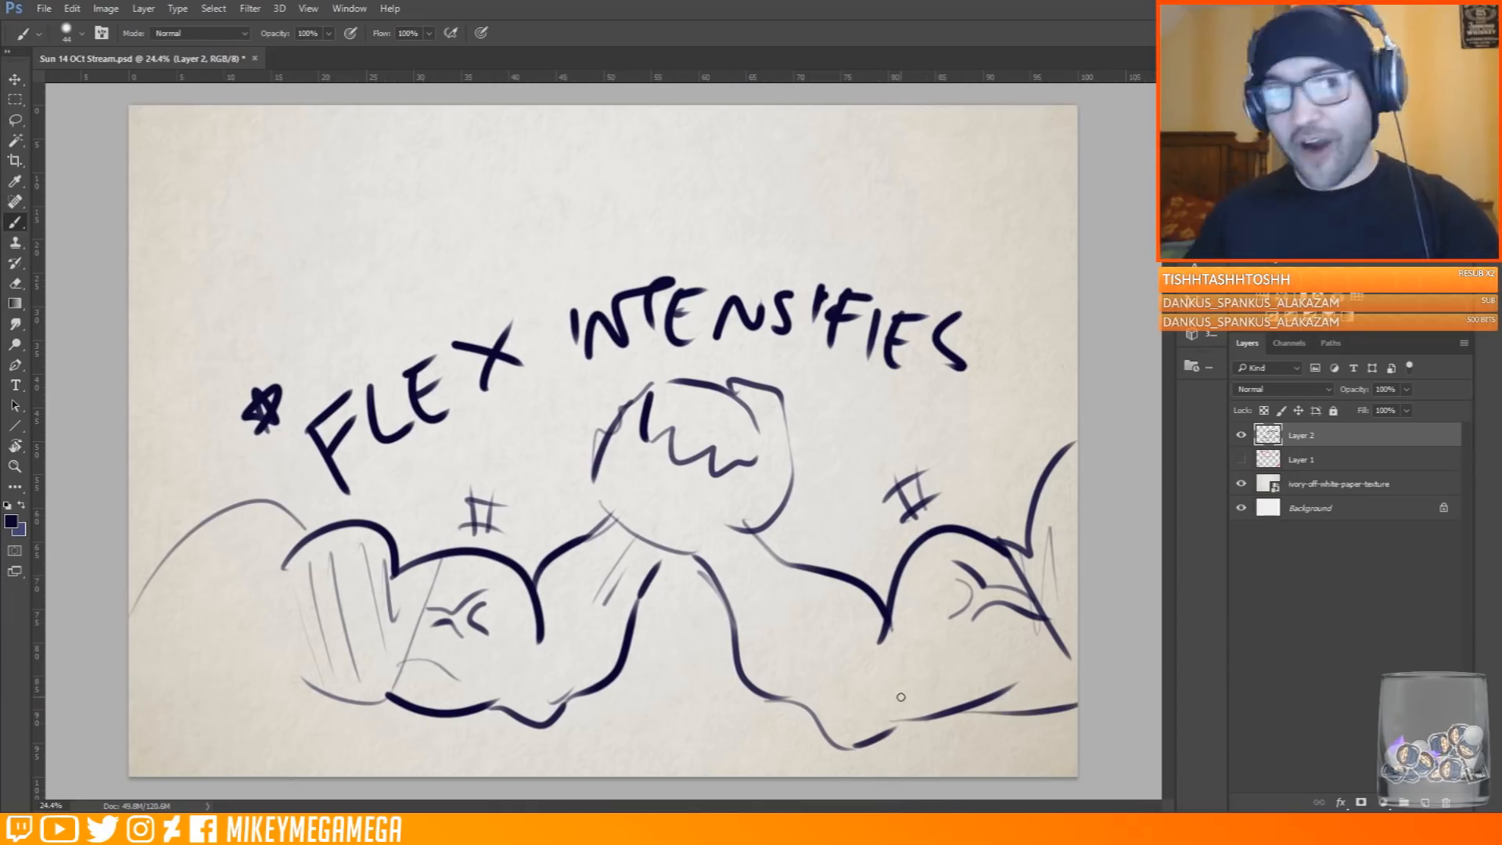
mouse_move(678, 354)
mouse_down()
mouse_move(740, 353)
mouse_move(911, 415)
mouse_move(943, 408)
mouse_up()
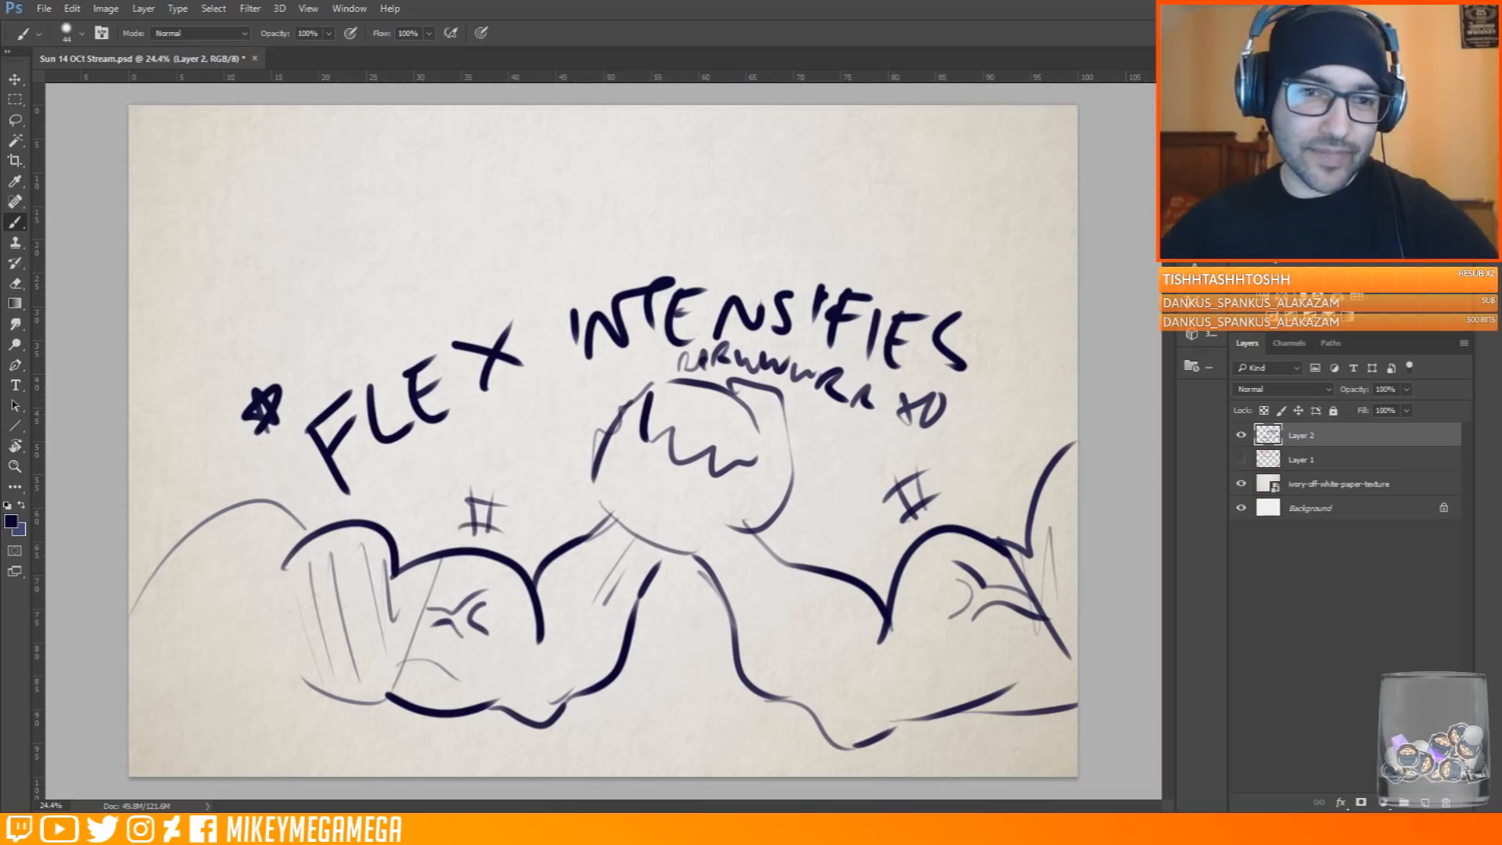
Hide Layer 2 with the flex sketch and show Layer 1 with the game plan again
click(1241, 435)
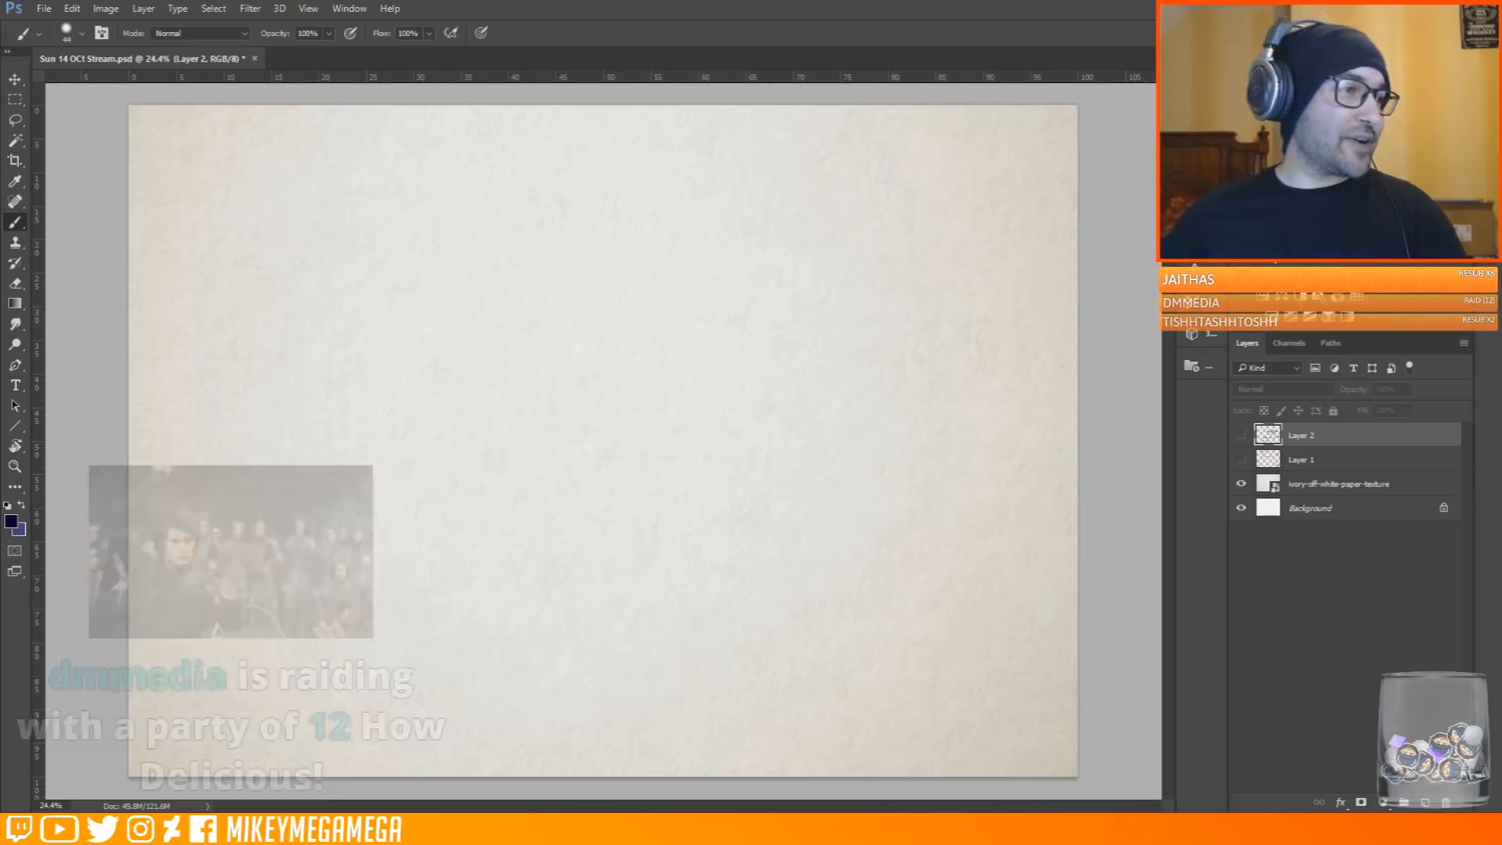
click(1241, 459)
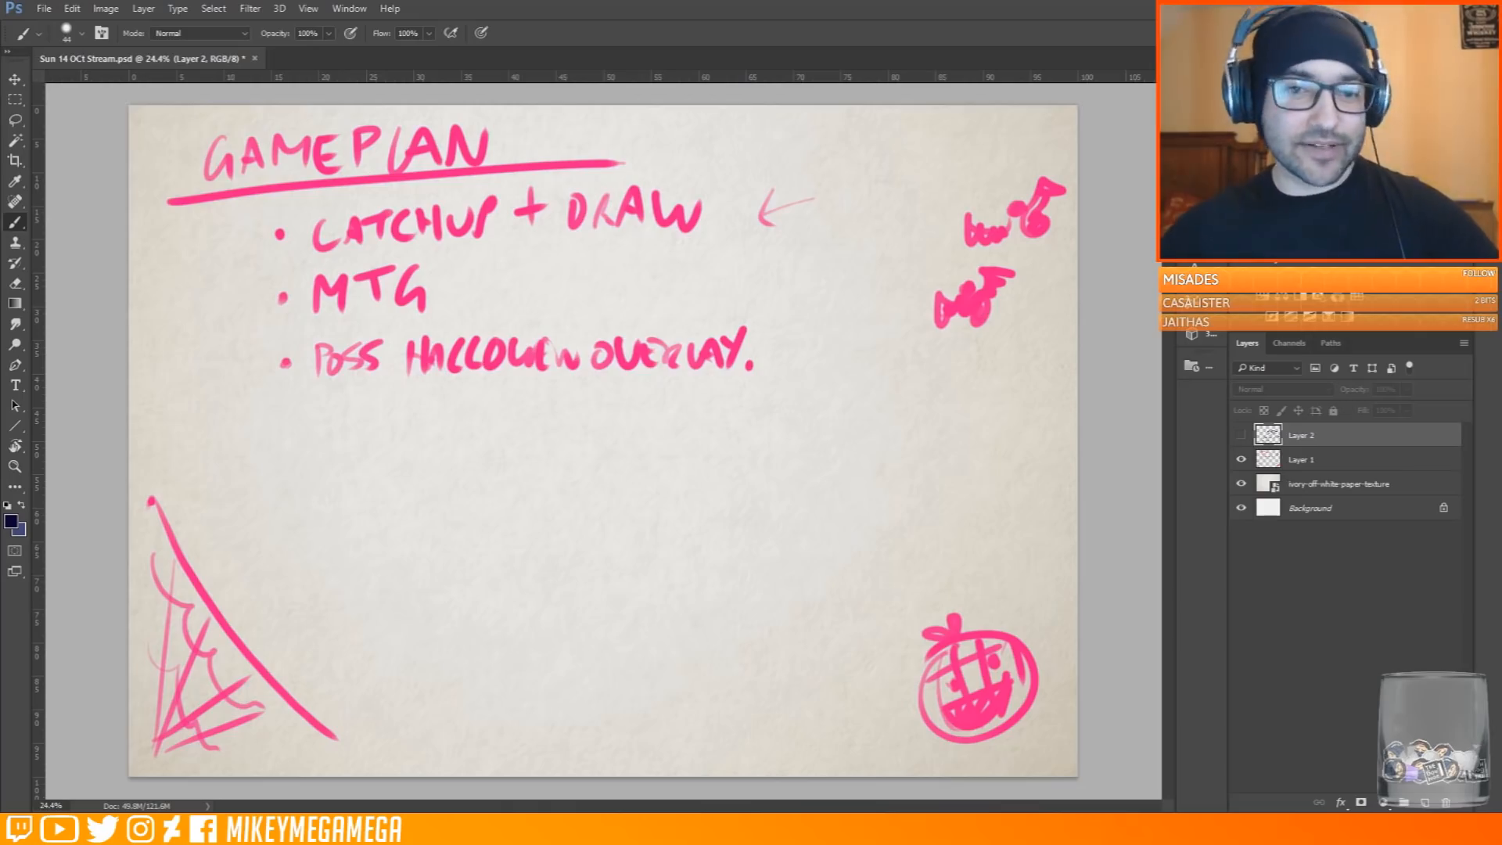
click(579, 429)
click(782, 300)
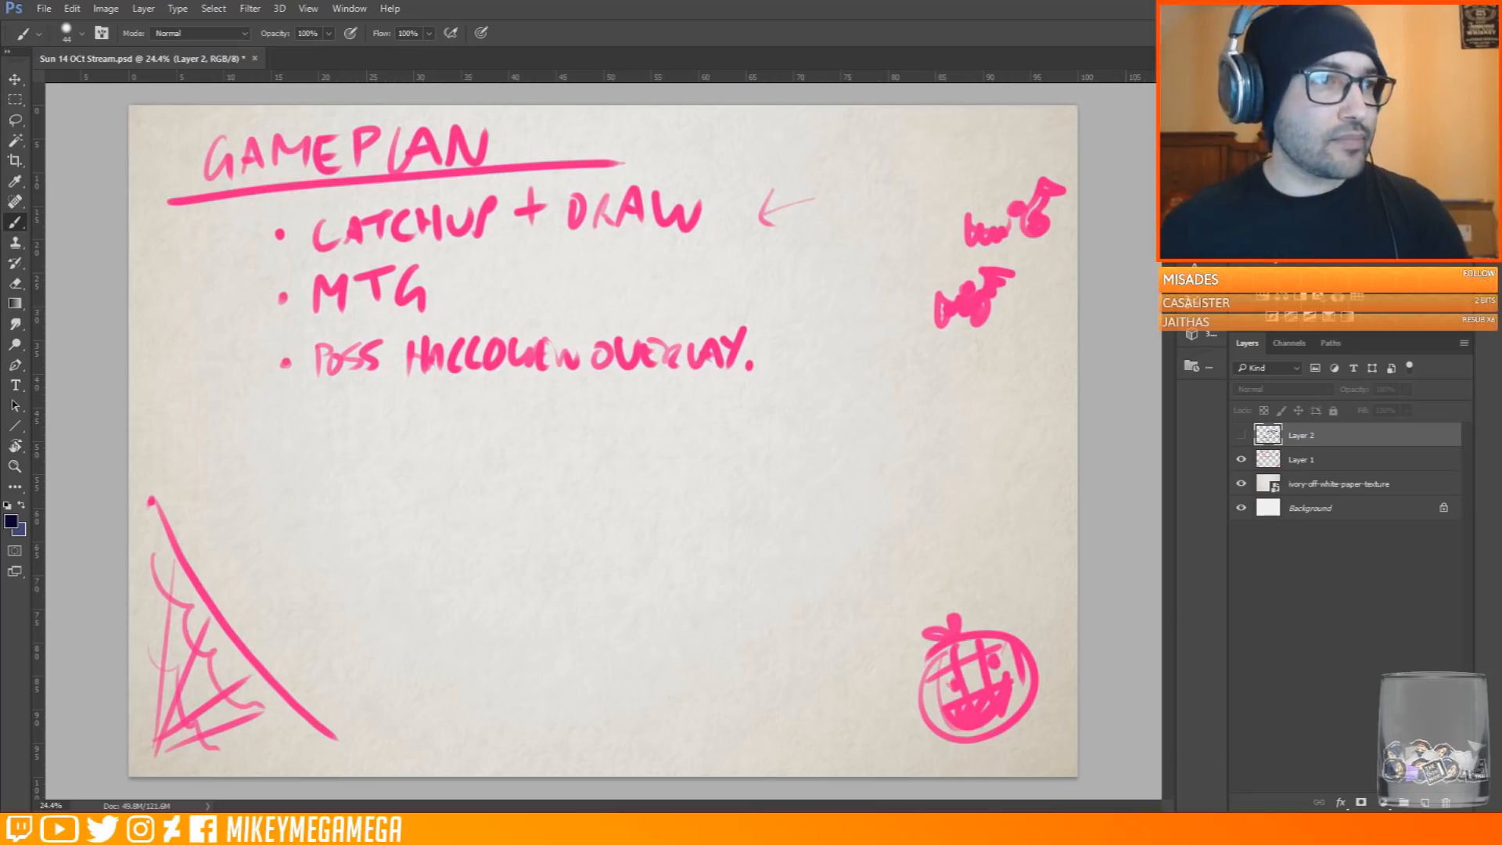
Open MIKEY THE GATHERING DECK.psd, look over its card designs and return to the game plan document
drag(373, 138, 373, 59)
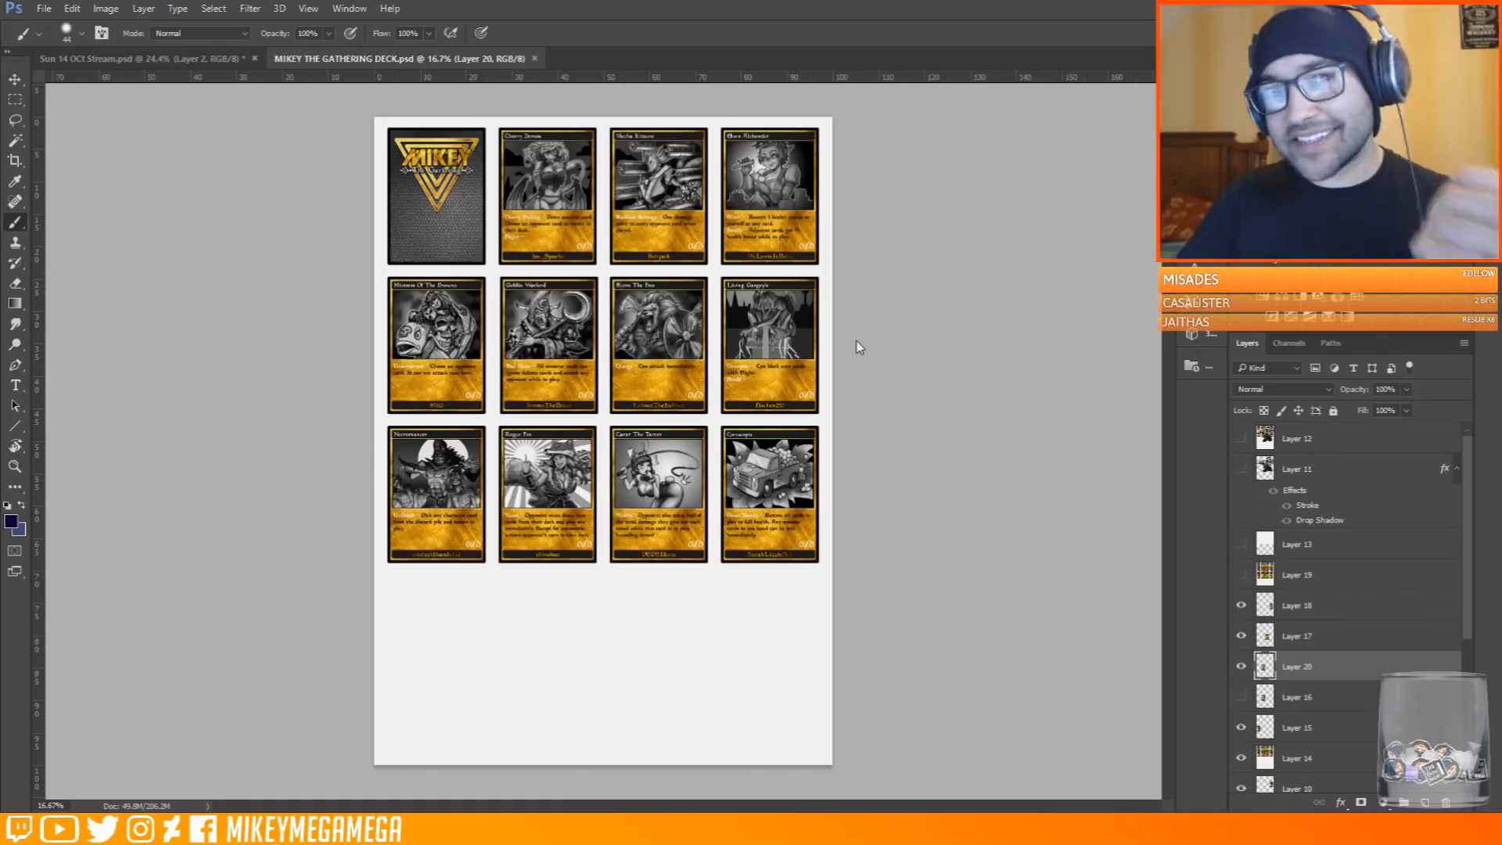
scroll(547, 215, up, 10)
scroll(623, 261, down, 6)
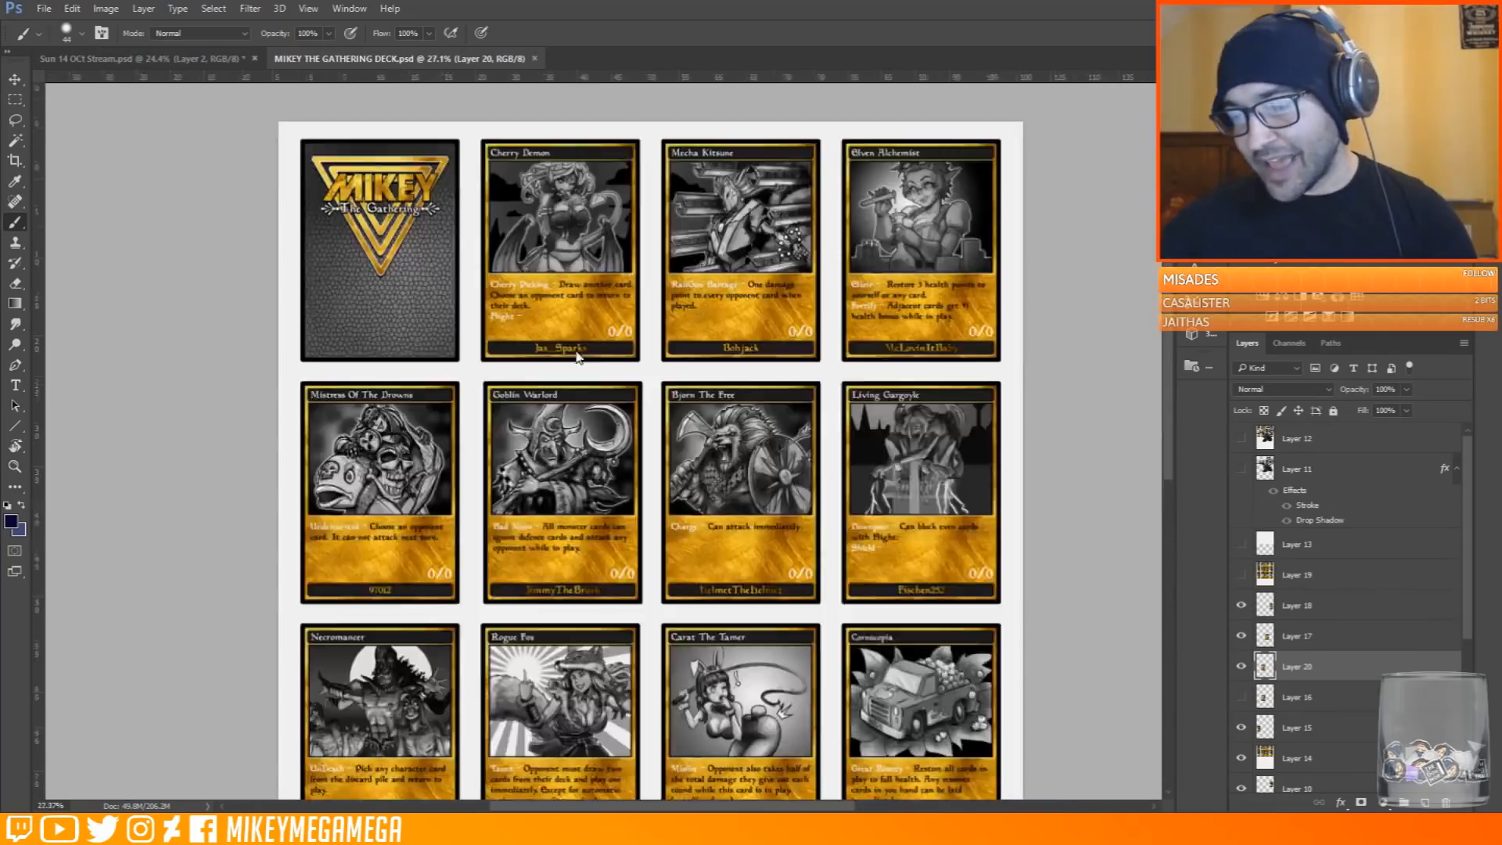
scroll(597, 590, up, 8)
scroll(437, 162, down, 6)
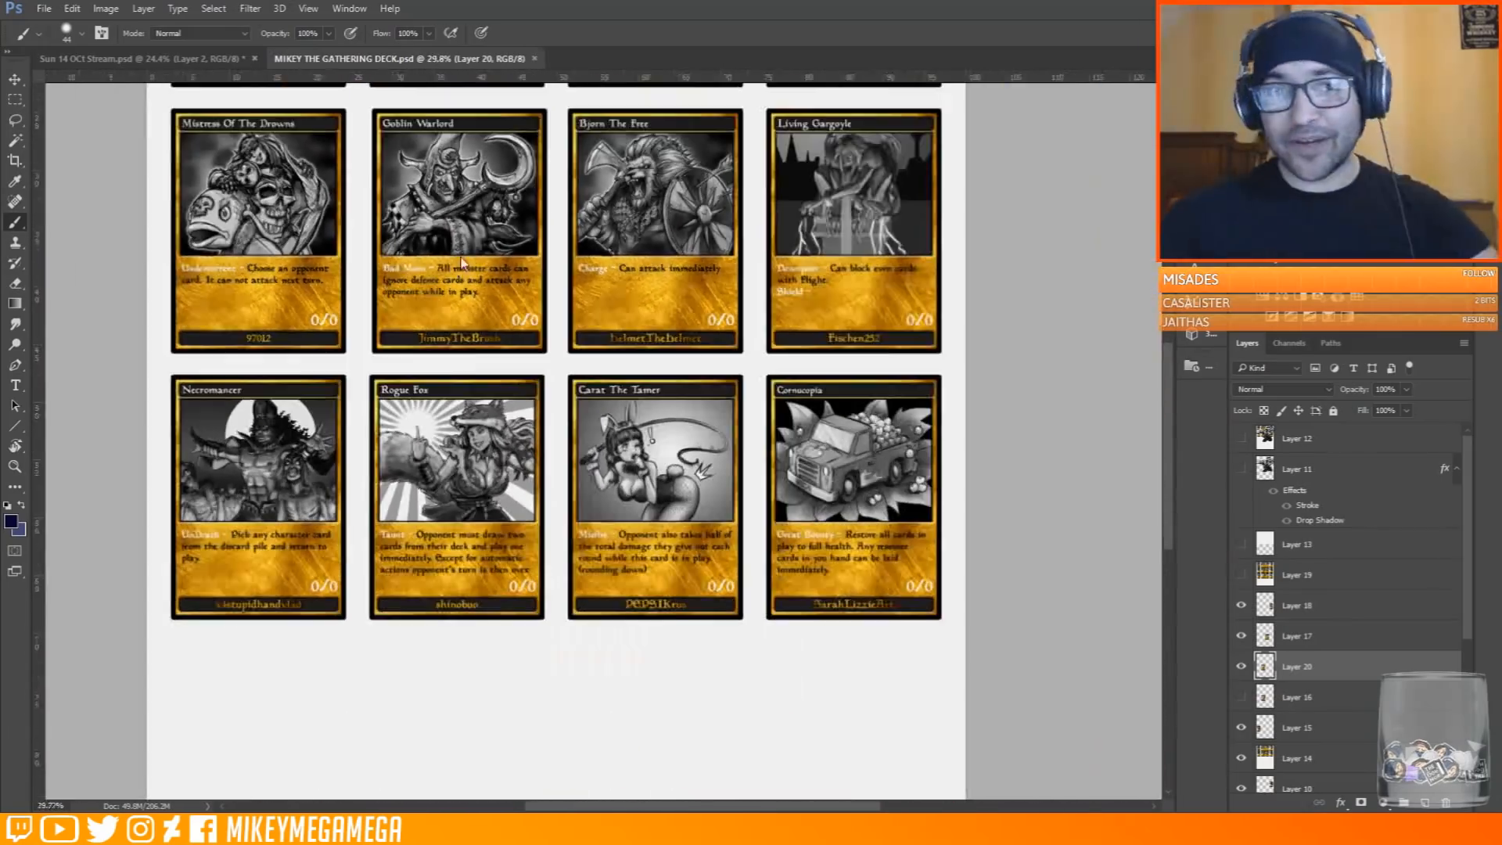
key(ctrl+Tab)
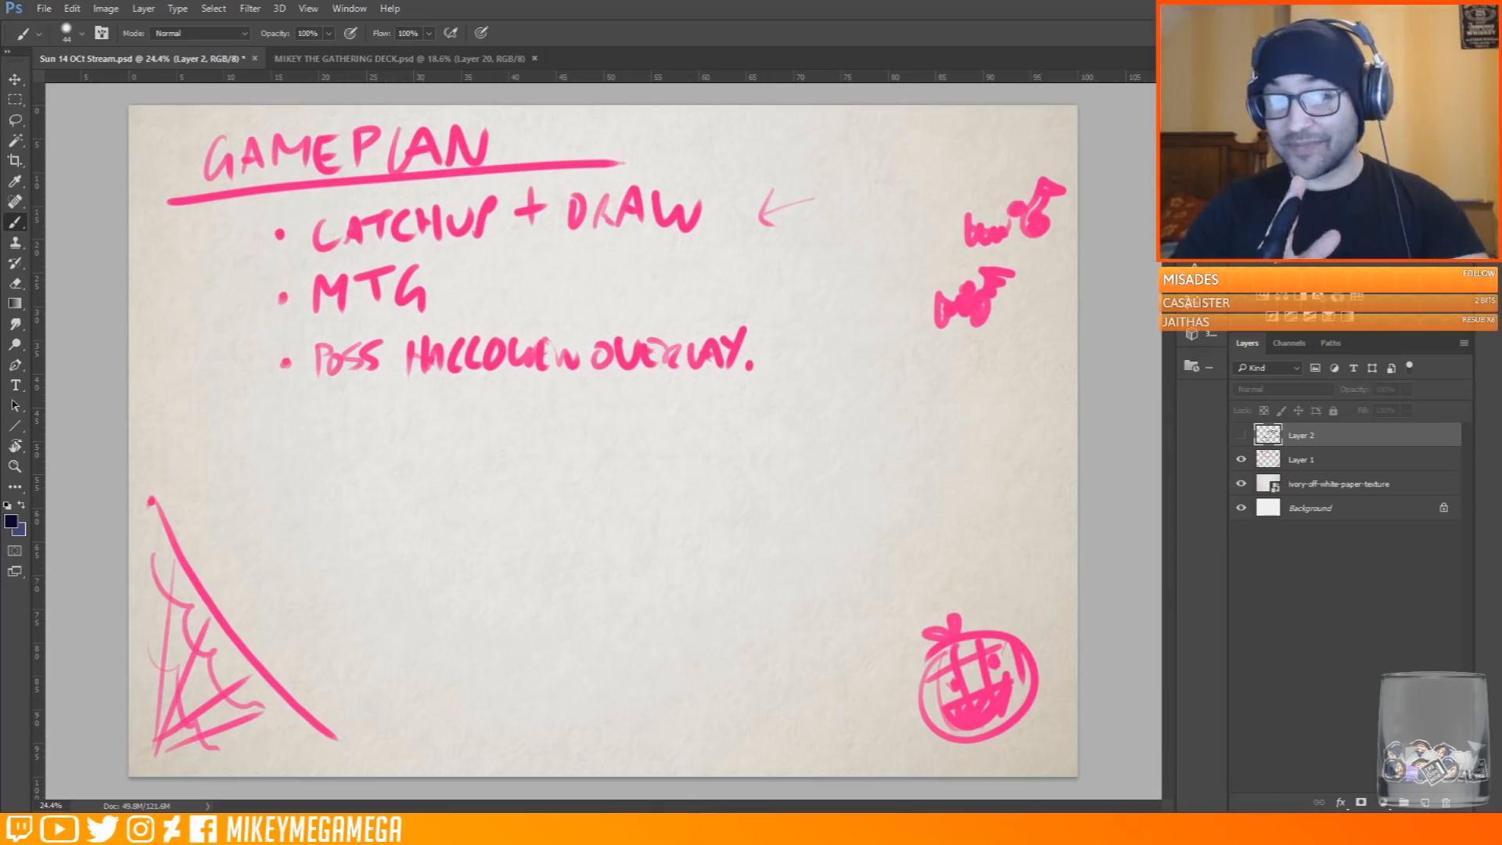
Examine the Goblin Warlord, Bjorn The Free and neighbouring deck cards up close, and go back to the stream document
click(399, 58)
scroll(657, 313, up, 8)
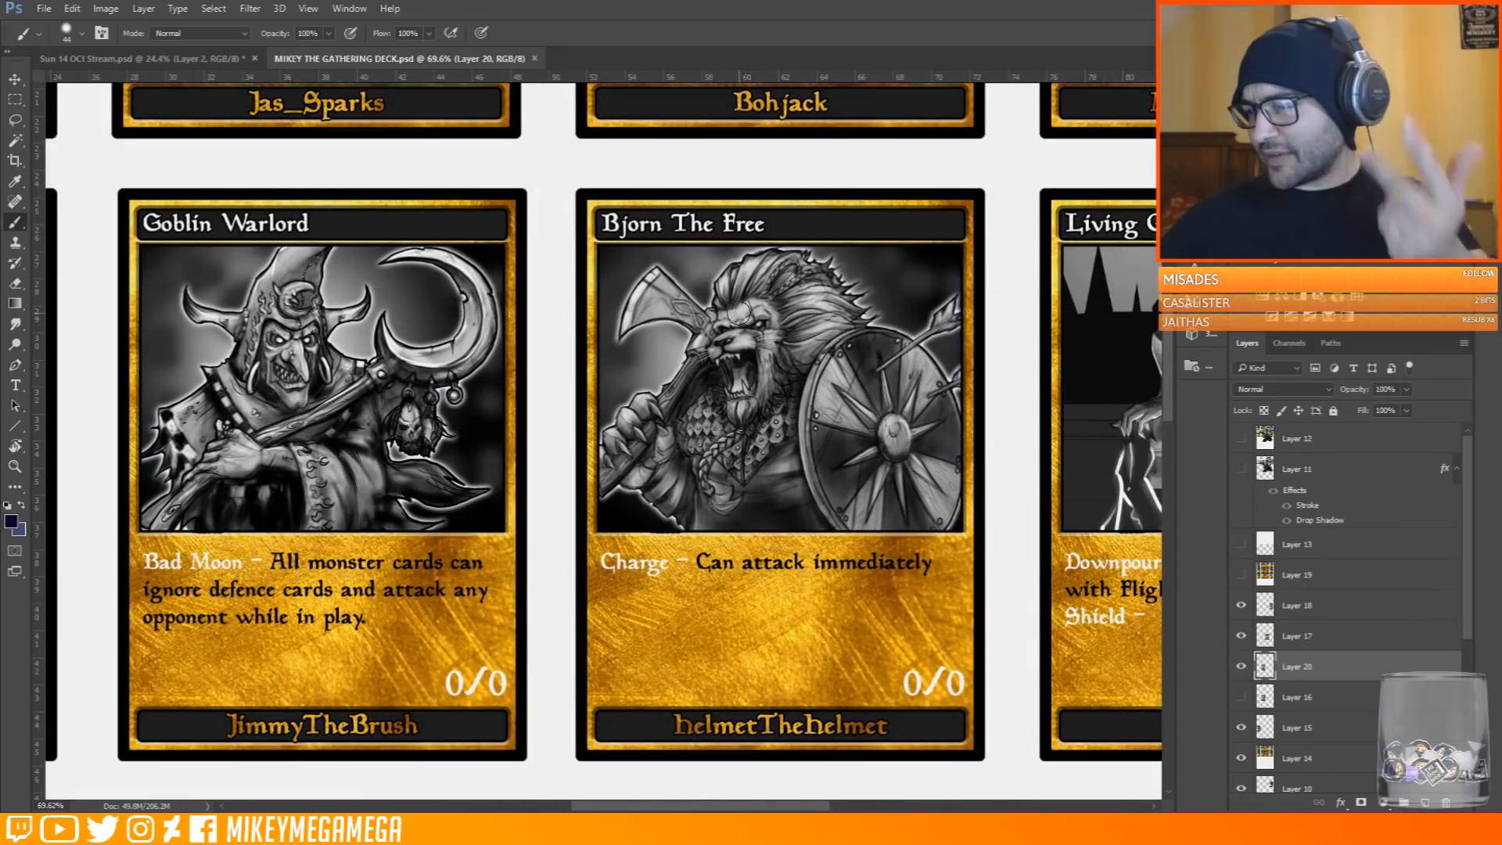
scroll(741, 312, down, 5)
scroll(742, 690, up, 4)
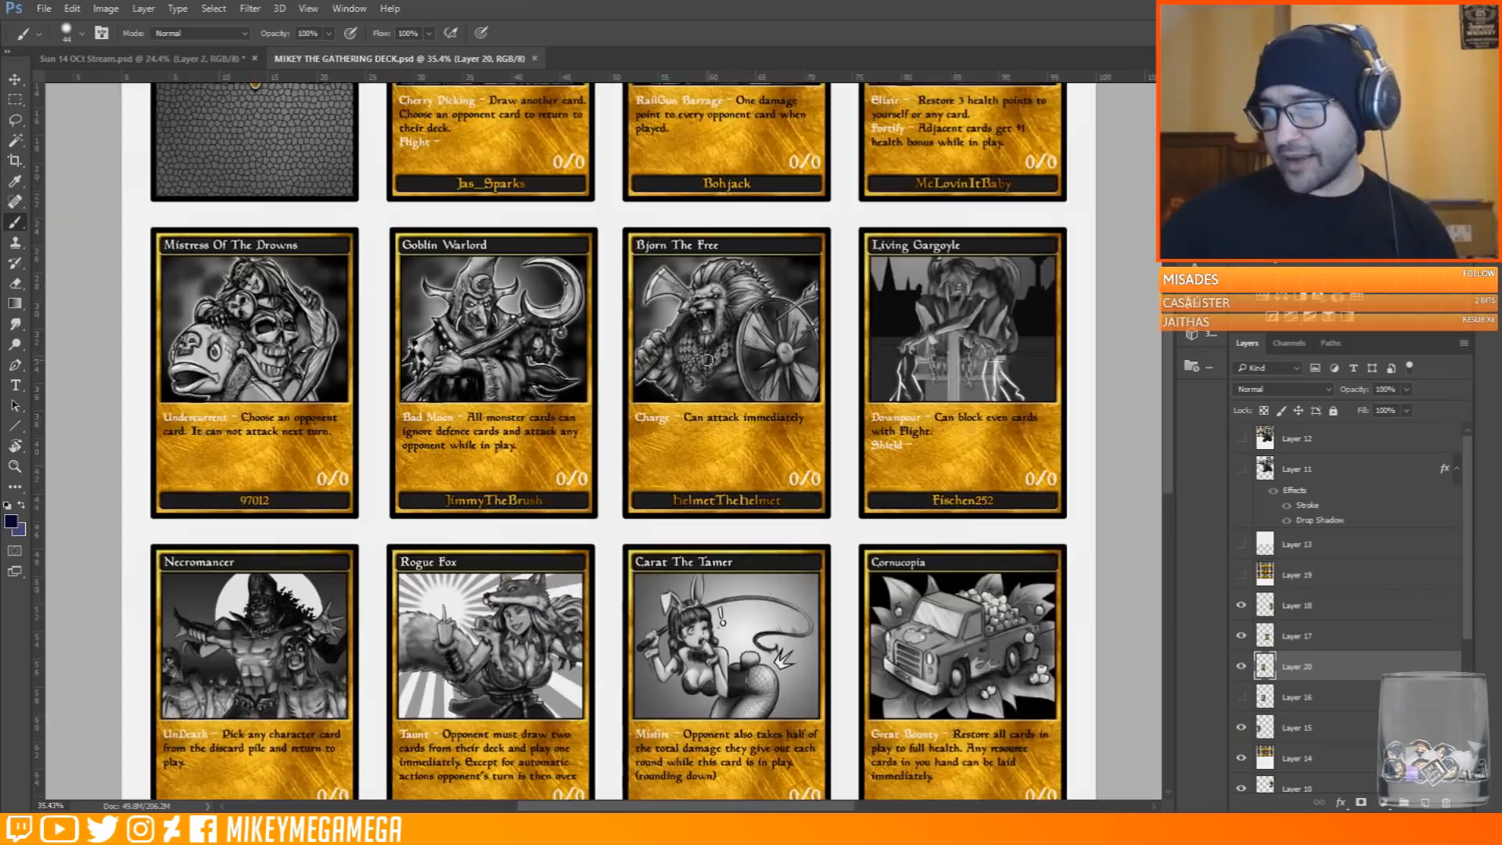
scroll(743, 689, up, 2)
scroll(762, 677, down, 5)
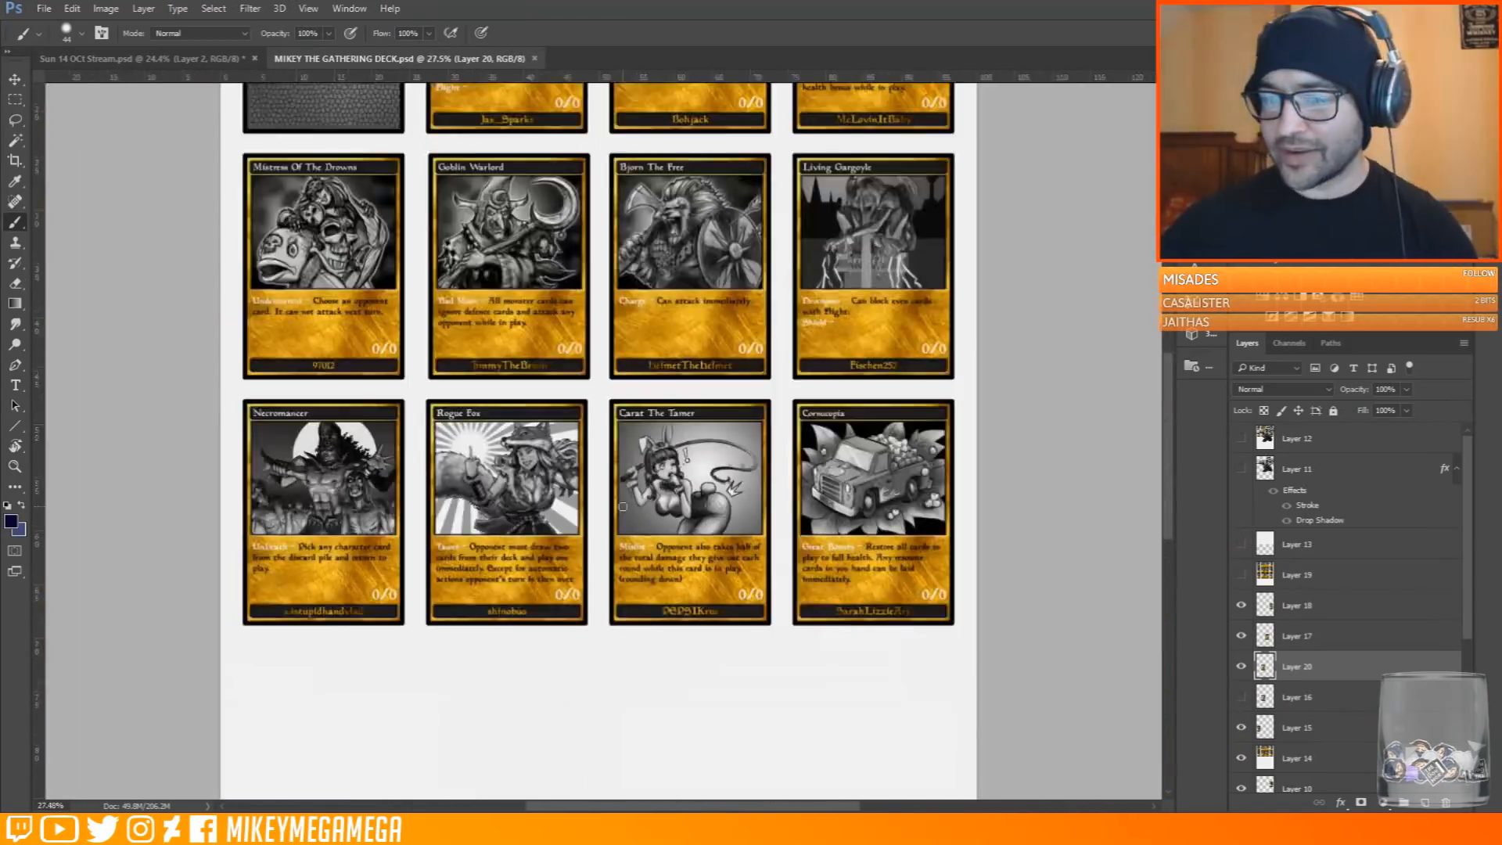
click(195, 58)
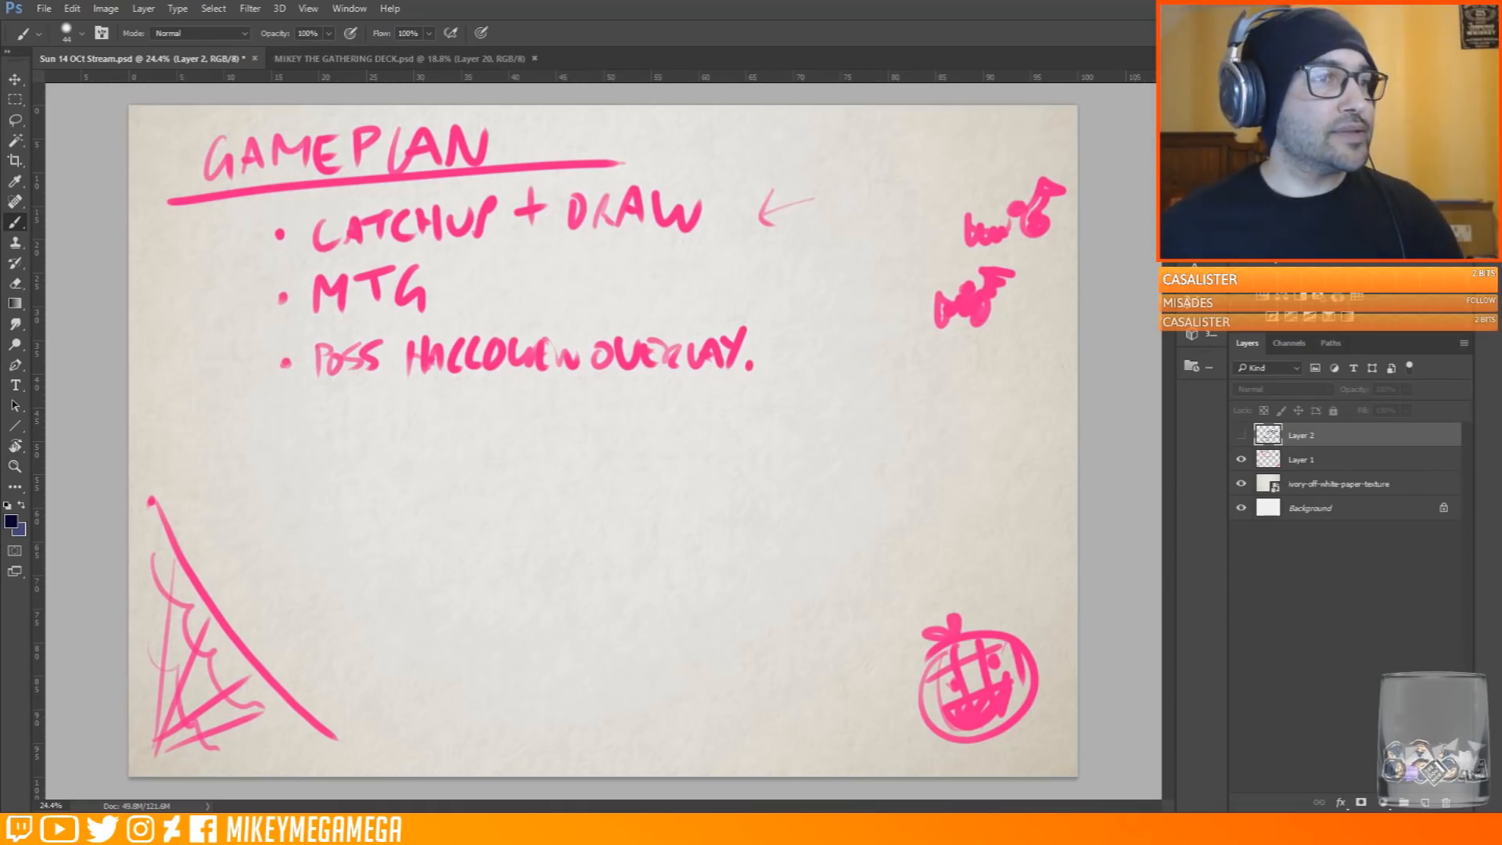
drag(2, 118, 443, 32)
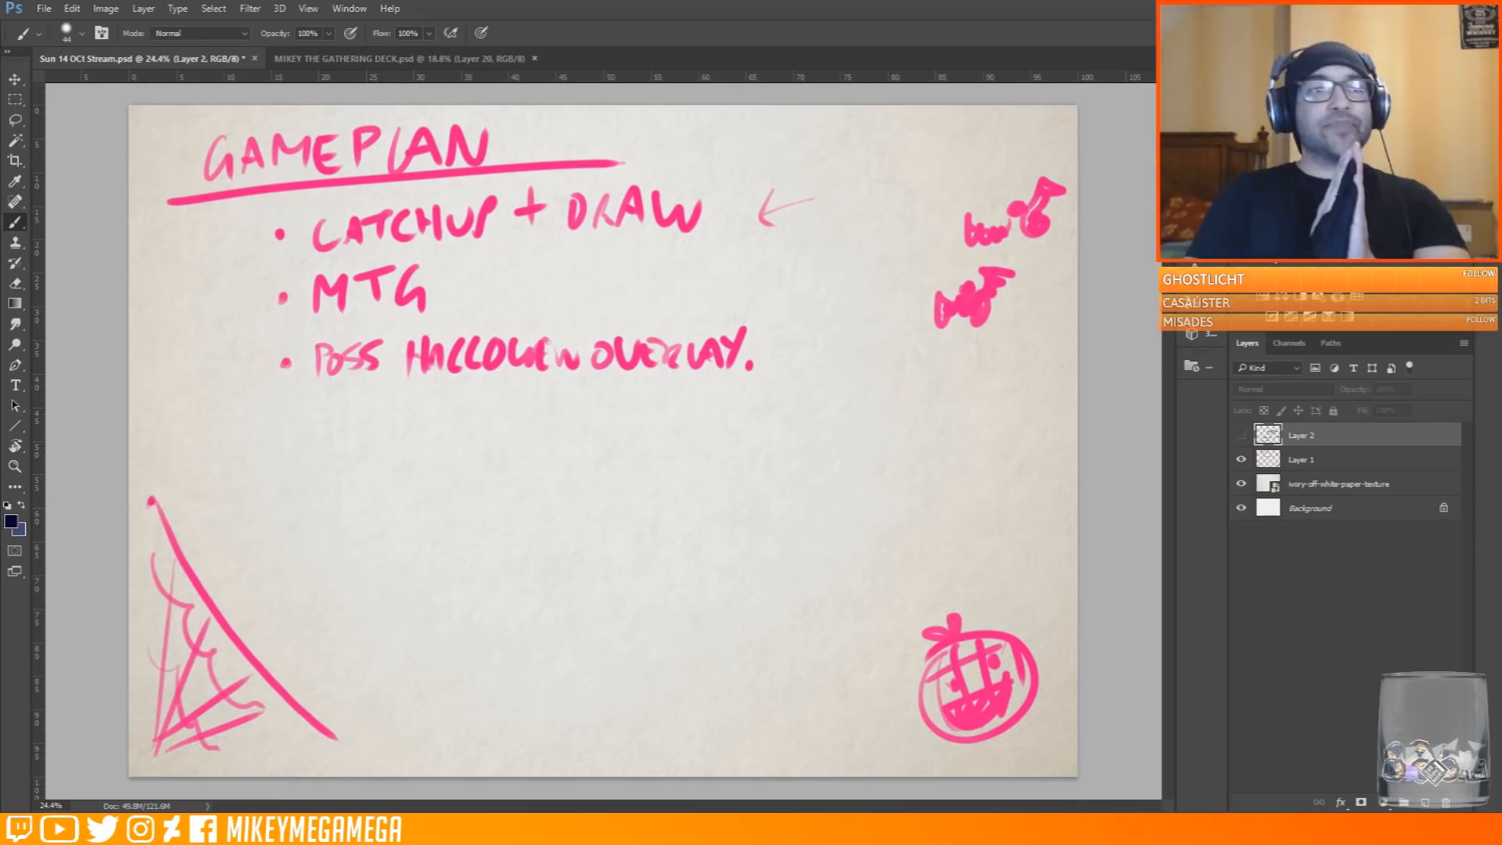
drag(0, 27, 0, 54)
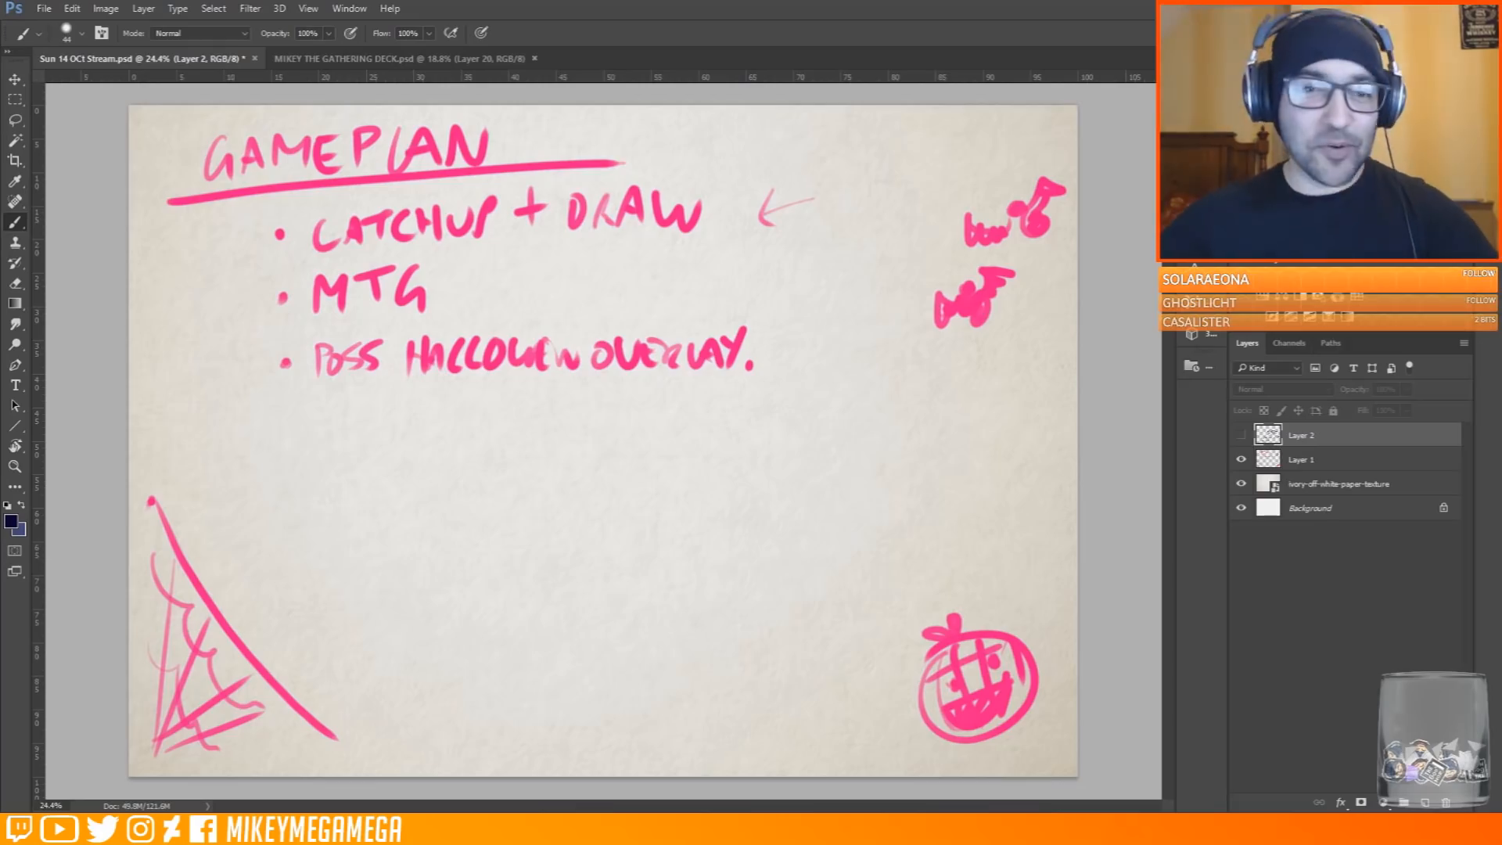
click(755, 353)
key(Return)
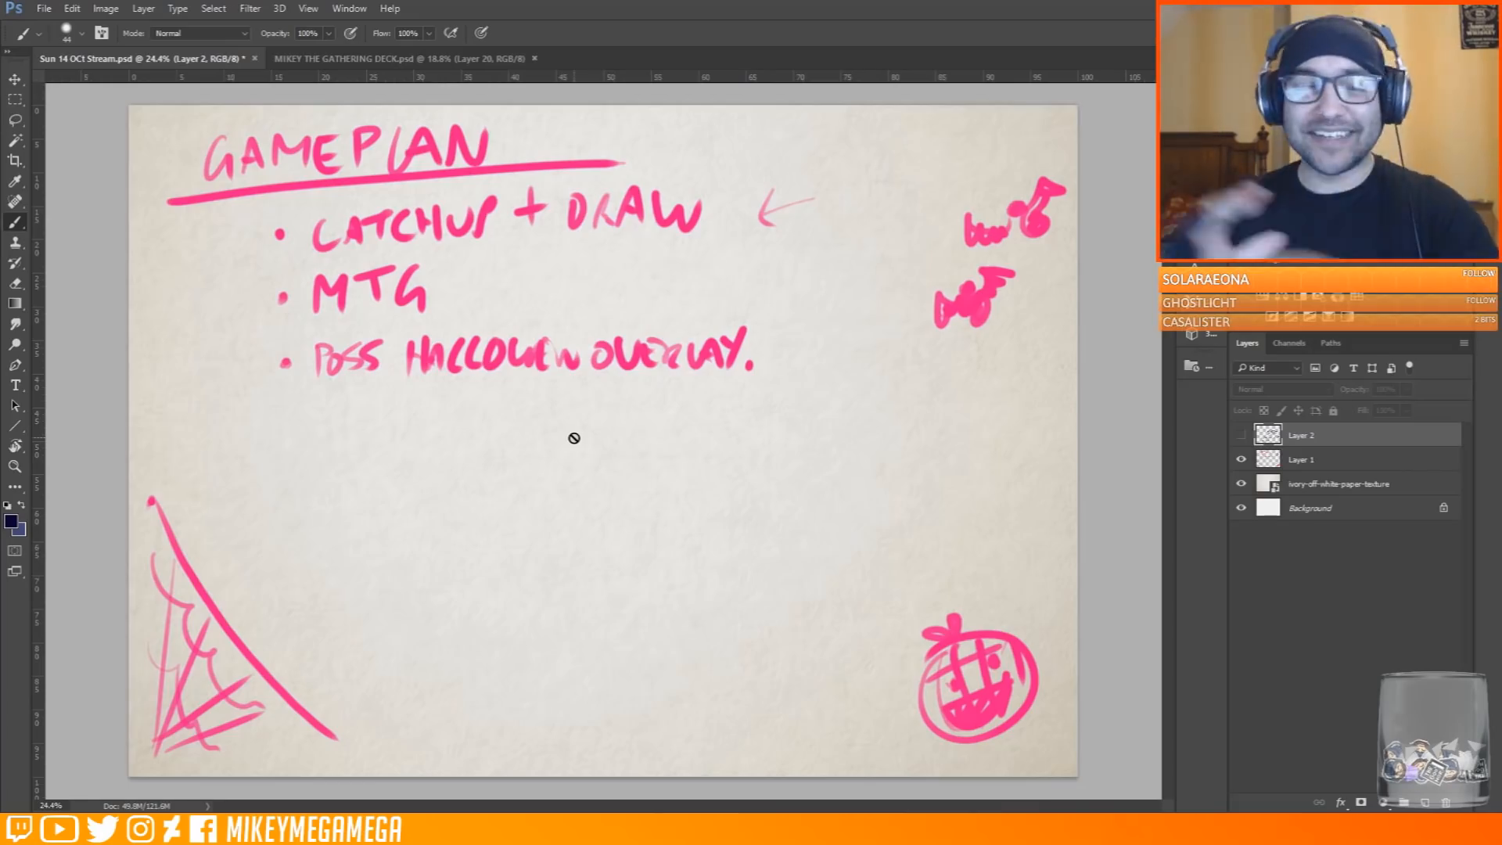
Add a new layer at the top of the stack and hide Layer 1 to leave a blank paper page
key(m)
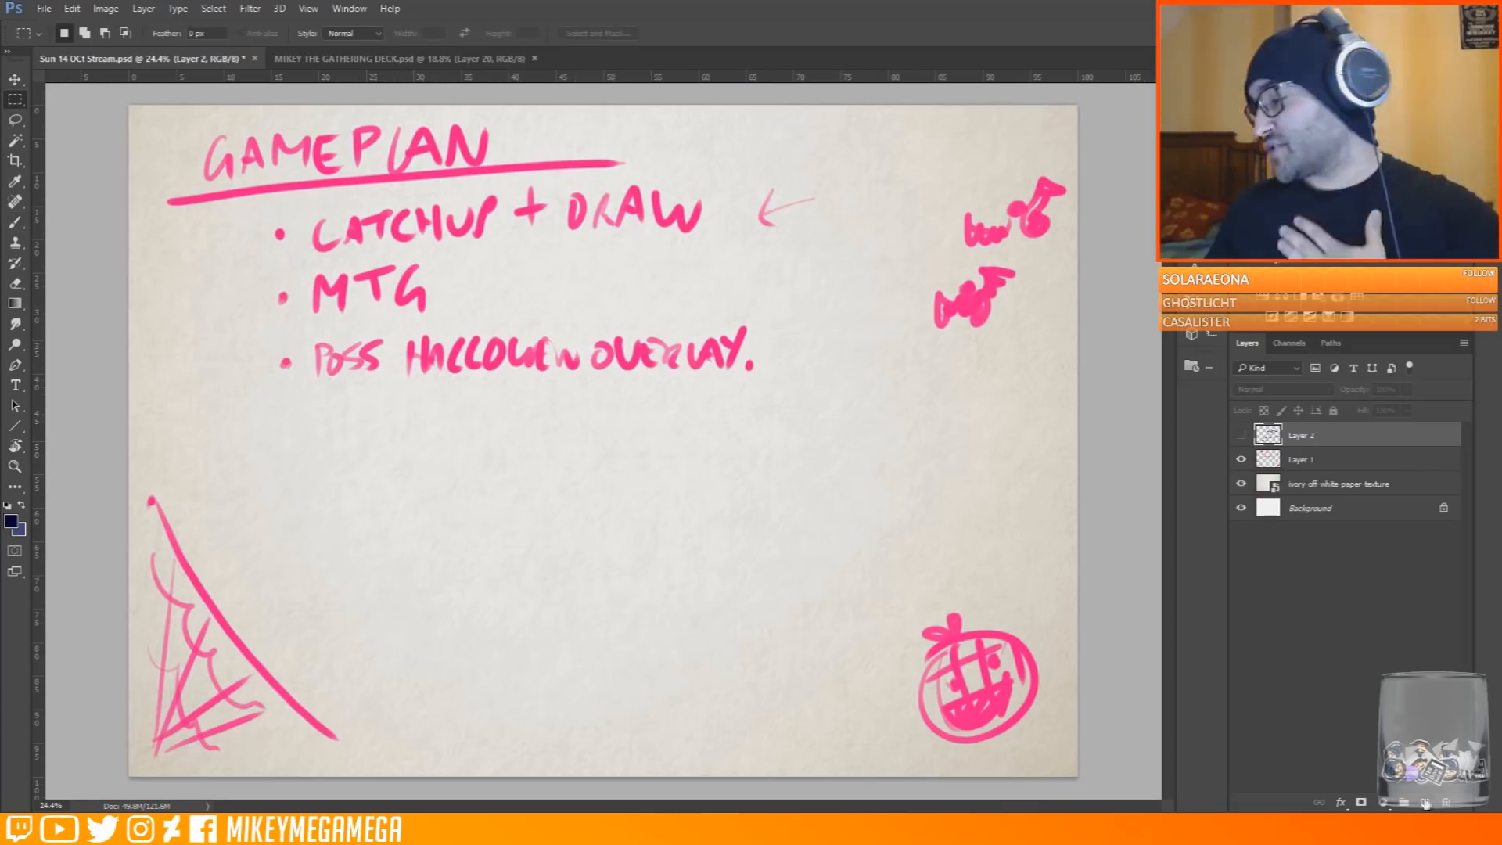
click(1425, 803)
click(1242, 483)
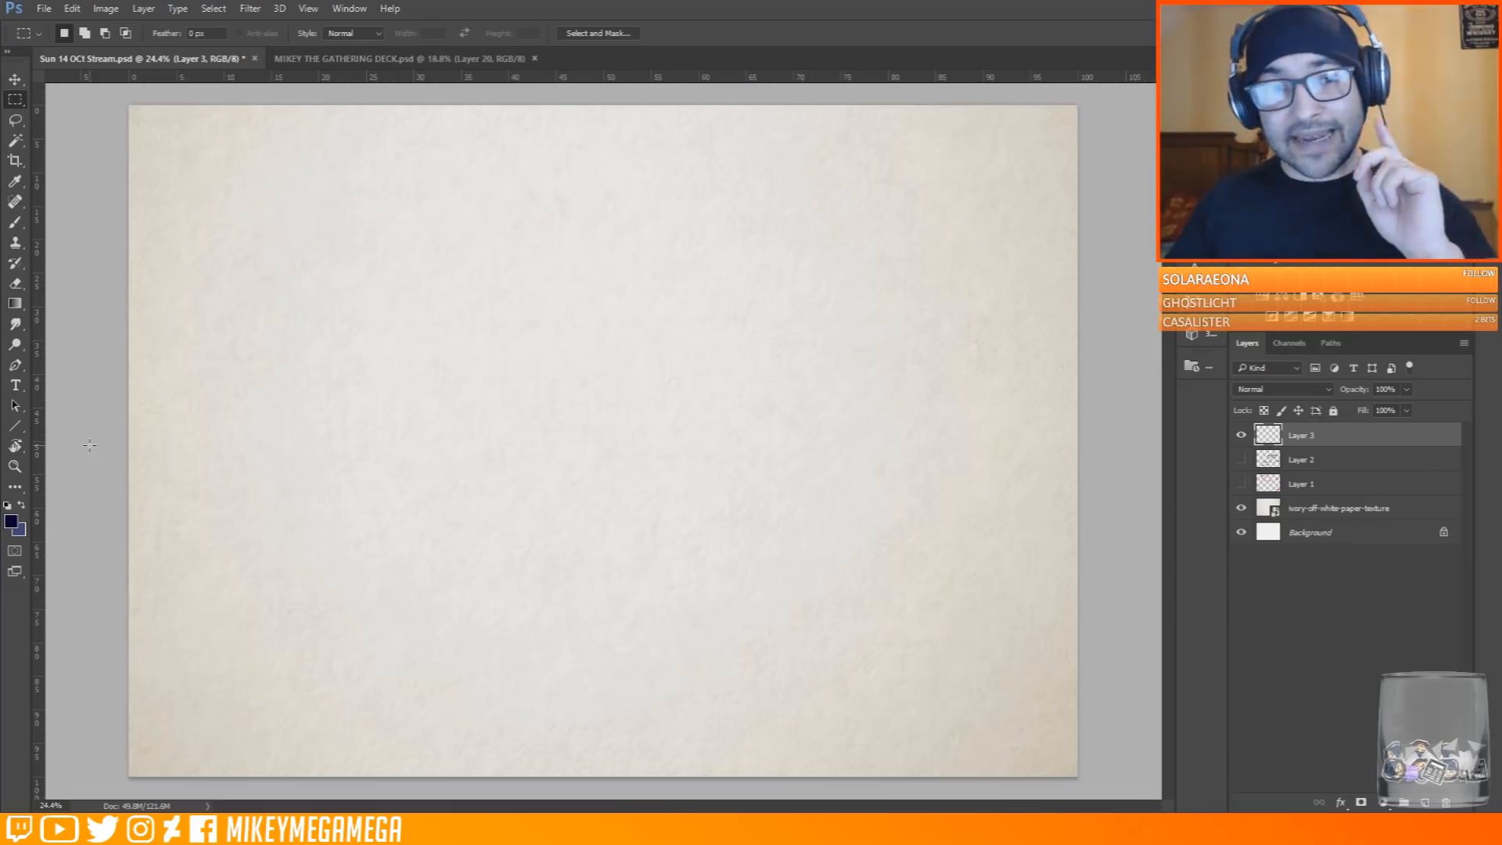
drag(89, 445, 98, 324)
key(Return)
Handwrite FIRE, FROG, LIME, URANUS and TENTACLE with the Brush as a column down the left edge of the page
click(15, 222)
drag(162, 120, 159, 143)
drag(180, 120, 178, 138)
drag(190, 119, 200, 138)
drag(208, 119, 220, 137)
mouse_move(158, 154)
mouse_down()
mouse_move(158, 180)
mouse_move(188, 172)
mouse_up()
drag(226, 154, 223, 171)
mouse_move(156, 187)
mouse_down()
mouse_move(167, 210)
mouse_move(233, 184)
mouse_up()
drag(159, 226, 172, 227)
drag(259, 216, 252, 244)
drag(162, 269, 154, 292)
mouse_move(250, 268)
mouse_down()
mouse_move(252, 283)
mouse_move(275, 283)
mouse_up()
Continue the left column by handwriting PET, GIR, CHIMERA, CHUN, SLIME and LAVA
drag(155, 305, 152, 331)
mouse_move(174, 302)
mouse_down()
mouse_move(212, 300)
mouse_move(160, 374)
mouse_up()
mouse_move(182, 349)
mouse_down()
mouse_move(205, 375)
mouse_move(157, 419)
mouse_up()
mouse_move(179, 391)
mouse_down()
mouse_move(188, 418)
mouse_move(235, 414)
mouse_up()
drag(249, 391, 270, 411)
drag(160, 430, 156, 454)
mouse_move(192, 431)
mouse_down()
mouse_move(229, 450)
mouse_move(148, 494)
mouse_up()
mouse_move(223, 466)
mouse_down()
mouse_move(231, 501)
mouse_move(159, 538)
mouse_up()
drag(179, 513, 219, 536)
Complete the left column by handwriting BUSTY, KNIGHT, SOLAR, SAKURA and ROSE
mouse_move(157, 552)
mouse_down()
mouse_move(160, 583)
mouse_move(249, 552)
mouse_up()
mouse_move(162, 598)
mouse_down()
mouse_move(160, 625)
mouse_move(270, 618)
mouse_up()
drag(166, 638, 158, 669)
drag(184, 637, 258, 665)
mouse_move(168, 677)
mouse_down()
mouse_move(155, 708)
mouse_move(291, 701)
mouse_up()
drag(163, 721, 160, 757)
drag(178, 724, 238, 755)
Start a second column of words with FUTURE, NEON, GAMBLER and BAT
drag(371, 114, 376, 141)
drag(387, 113, 485, 139)
mouse_move(369, 157)
mouse_down()
mouse_move(408, 186)
mouse_move(462, 186)
mouse_up()
mouse_move(366, 196)
mouse_down()
mouse_move(422, 228)
mouse_move(469, 227)
mouse_up()
drag(470, 195, 520, 223)
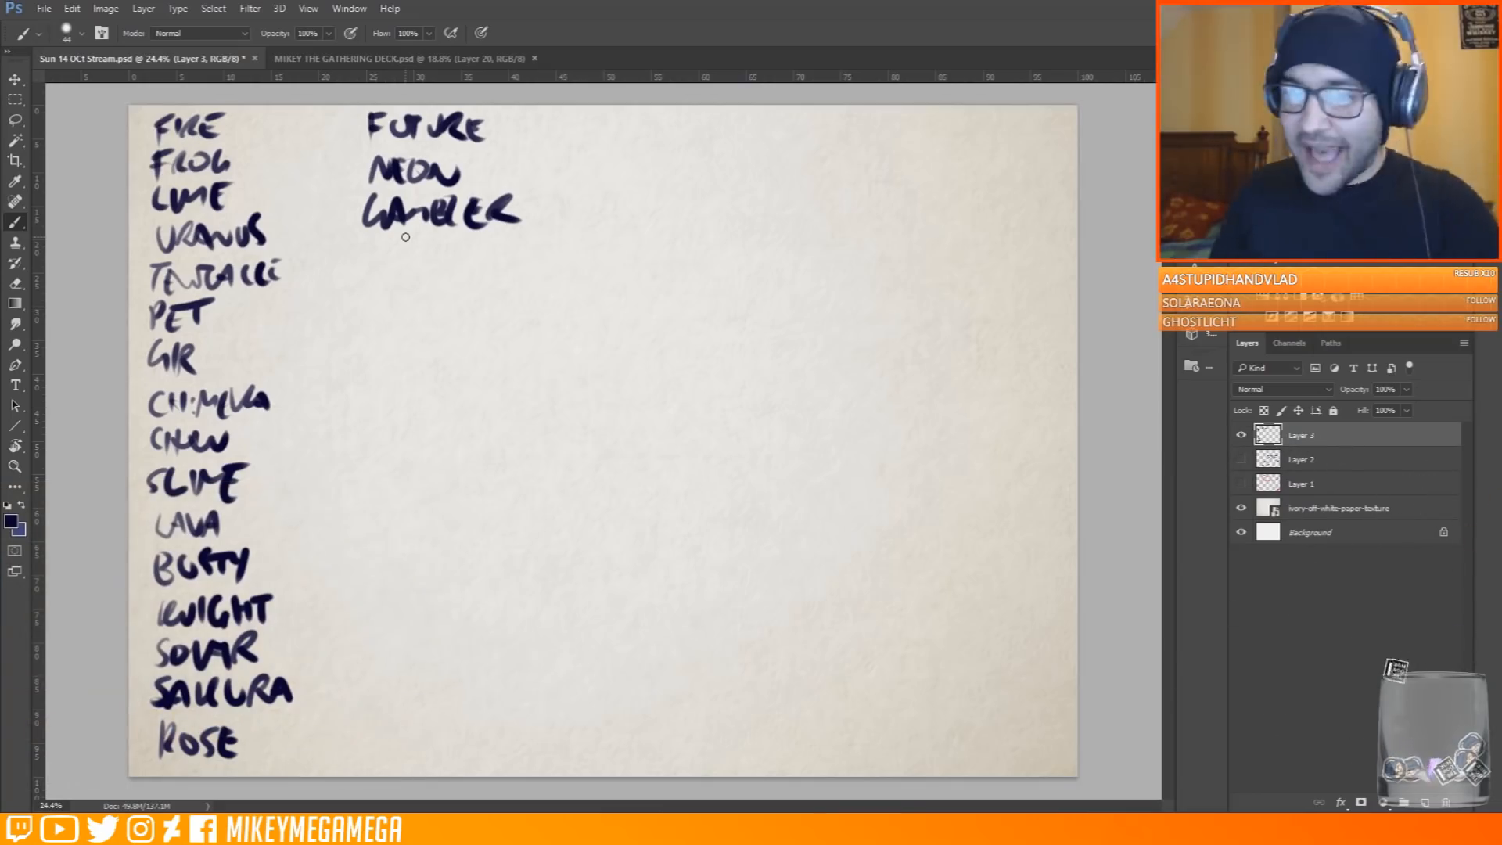
drag(374, 246, 383, 270)
drag(390, 270, 414, 266)
drag(407, 244, 440, 244)
Continue the second column with BROCOLI, WORM, KANGAROO, HORNS and THIEF, adding an oversized f to the last word
drag(426, 246, 377, 319)
mouse_move(384, 286)
mouse_down()
mouse_move(446, 316)
mouse_move(504, 317)
mouse_up()
drag(518, 286, 521, 317)
mouse_move(368, 336)
mouse_down()
mouse_move(438, 364)
mouse_move(485, 341)
mouse_up()
drag(374, 385, 422, 413)
mouse_move(426, 383)
mouse_down()
mouse_move(491, 411)
mouse_move(531, 402)
mouse_up()
drag(382, 430, 473, 460)
drag(373, 483, 427, 512)
drag(430, 481, 491, 528)
drag(517, 456, 501, 552)
drag(487, 509, 543, 510)
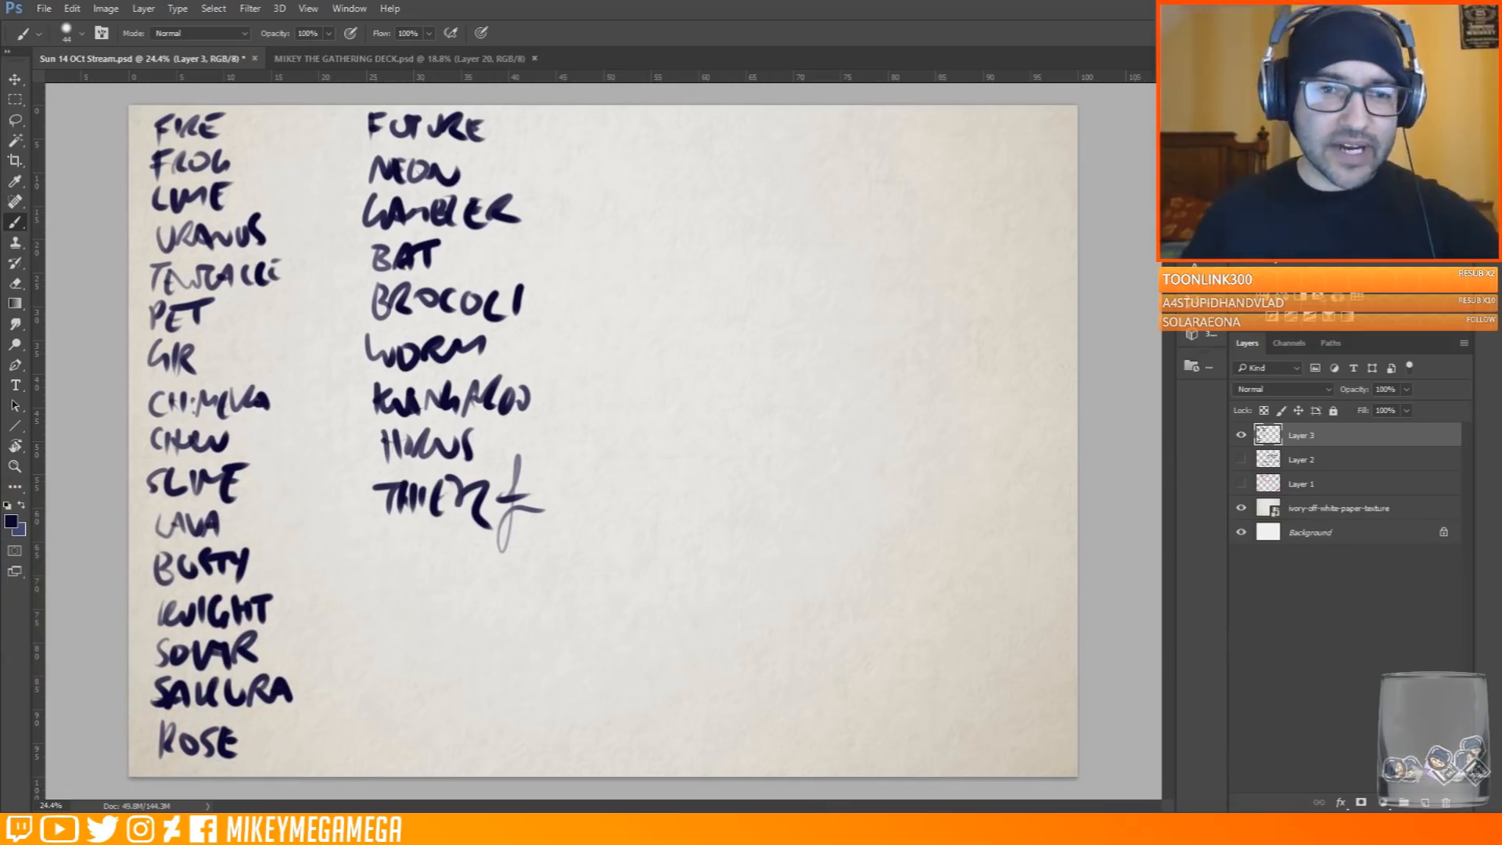
Write OBJECT at the upper right of the page with two more short words beneath it
mouse_move(743, 131)
mouse_down()
mouse_move(749, 153)
mouse_move(743, 131)
mouse_up()
drag(769, 128, 768, 158)
drag(804, 123, 796, 149)
drag(815, 127, 830, 150)
drag(839, 125, 870, 153)
drag(889, 126, 886, 150)
drag(875, 128, 902, 126)
drag(750, 205, 859, 220)
mouse_move(765, 266)
mouse_down()
mouse_move(792, 307)
mouse_move(830, 287)
mouse_up()
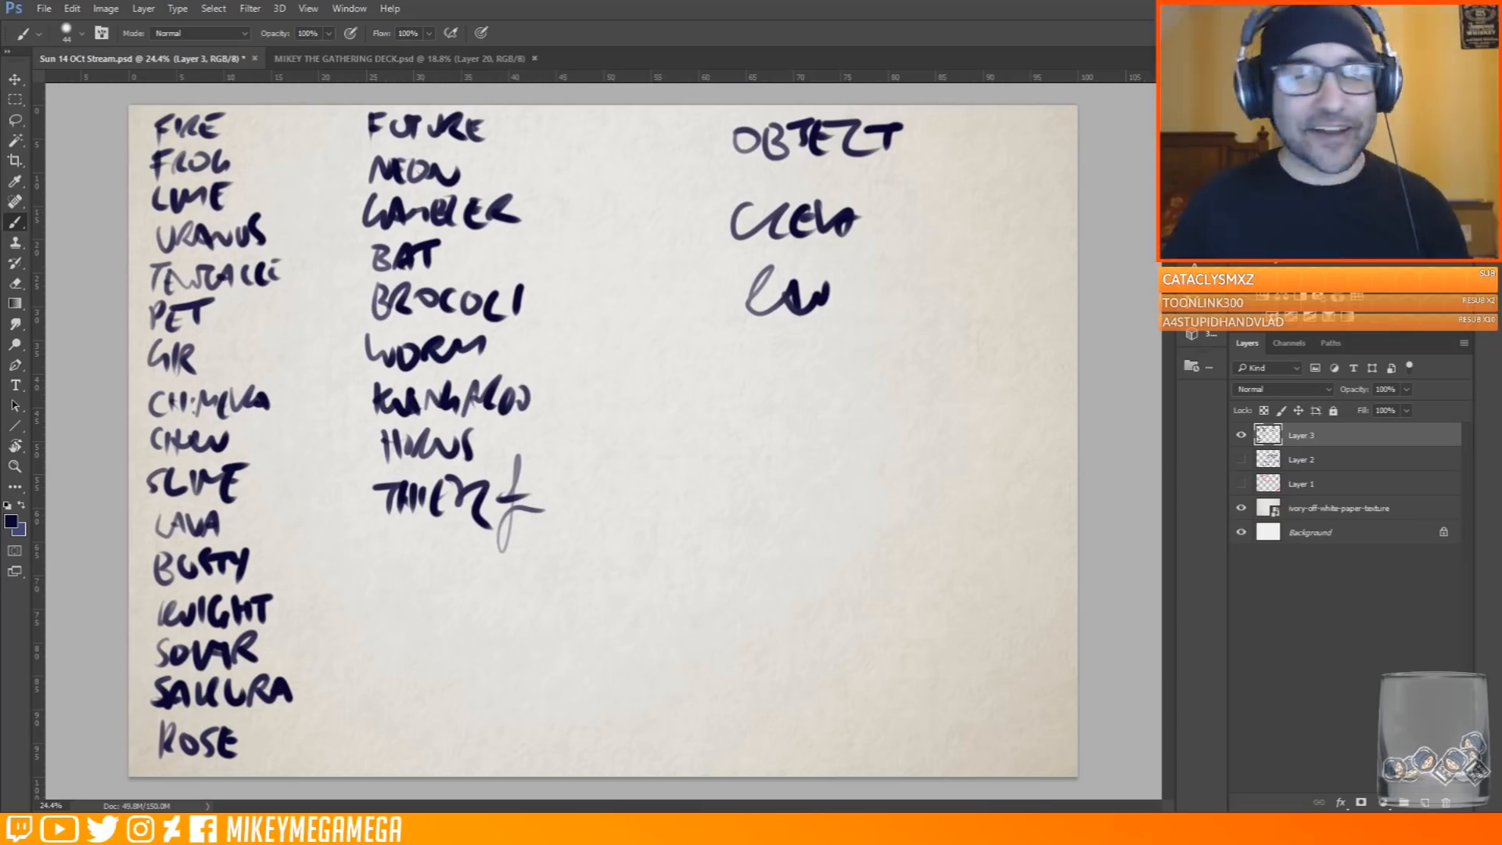
Delete the oversized f next to the last word of the second column using a rectangular selection
key(m)
drag(571, 434, 487, 588)
key(Delete)
key(ctrl+d)
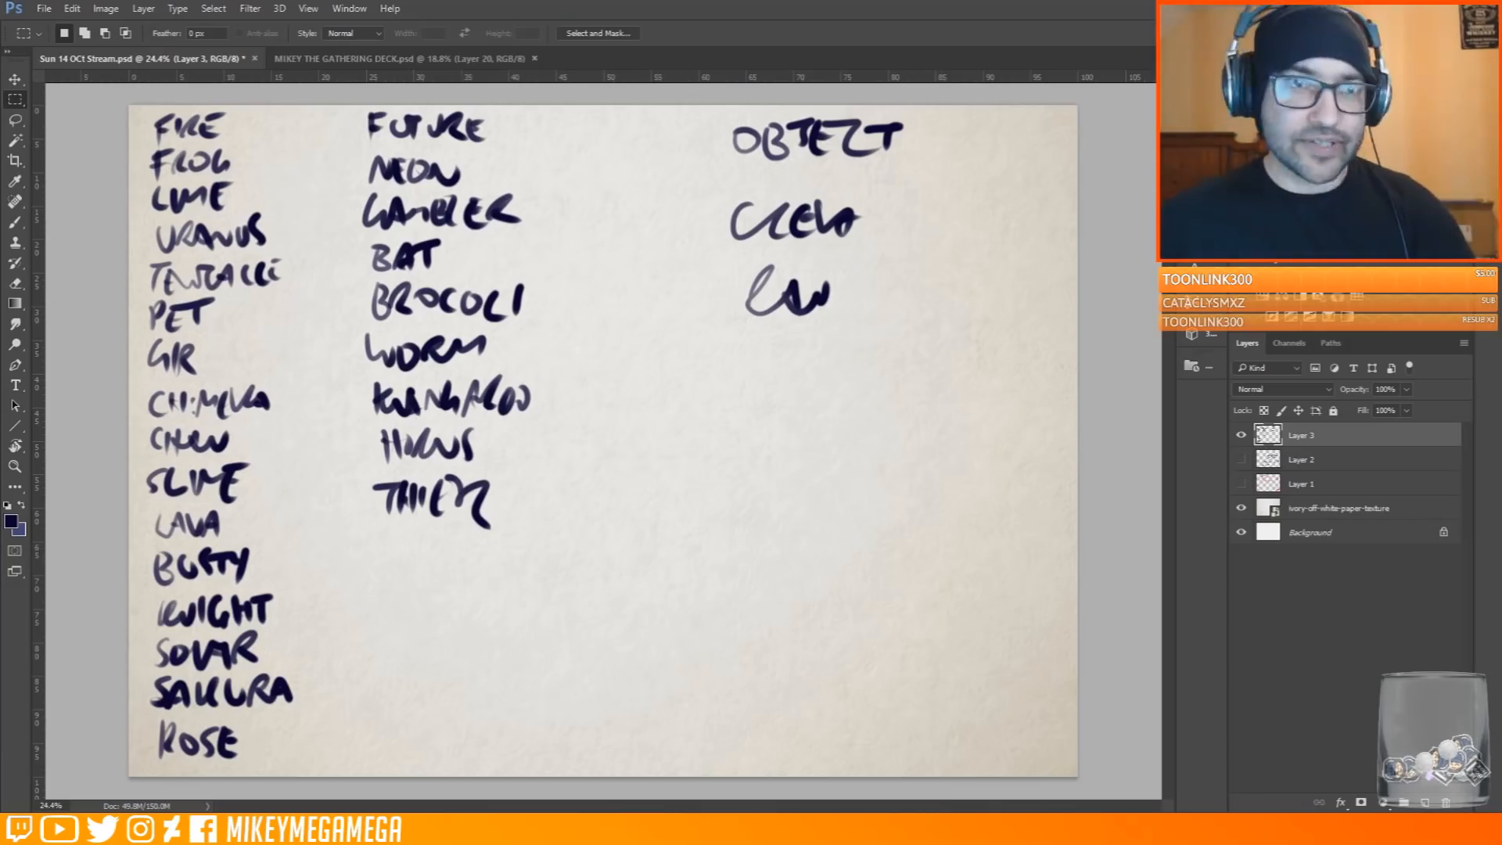
drag(0, 235, 767, 75)
scroll(948, 382, down, 1)
click(734, 427)
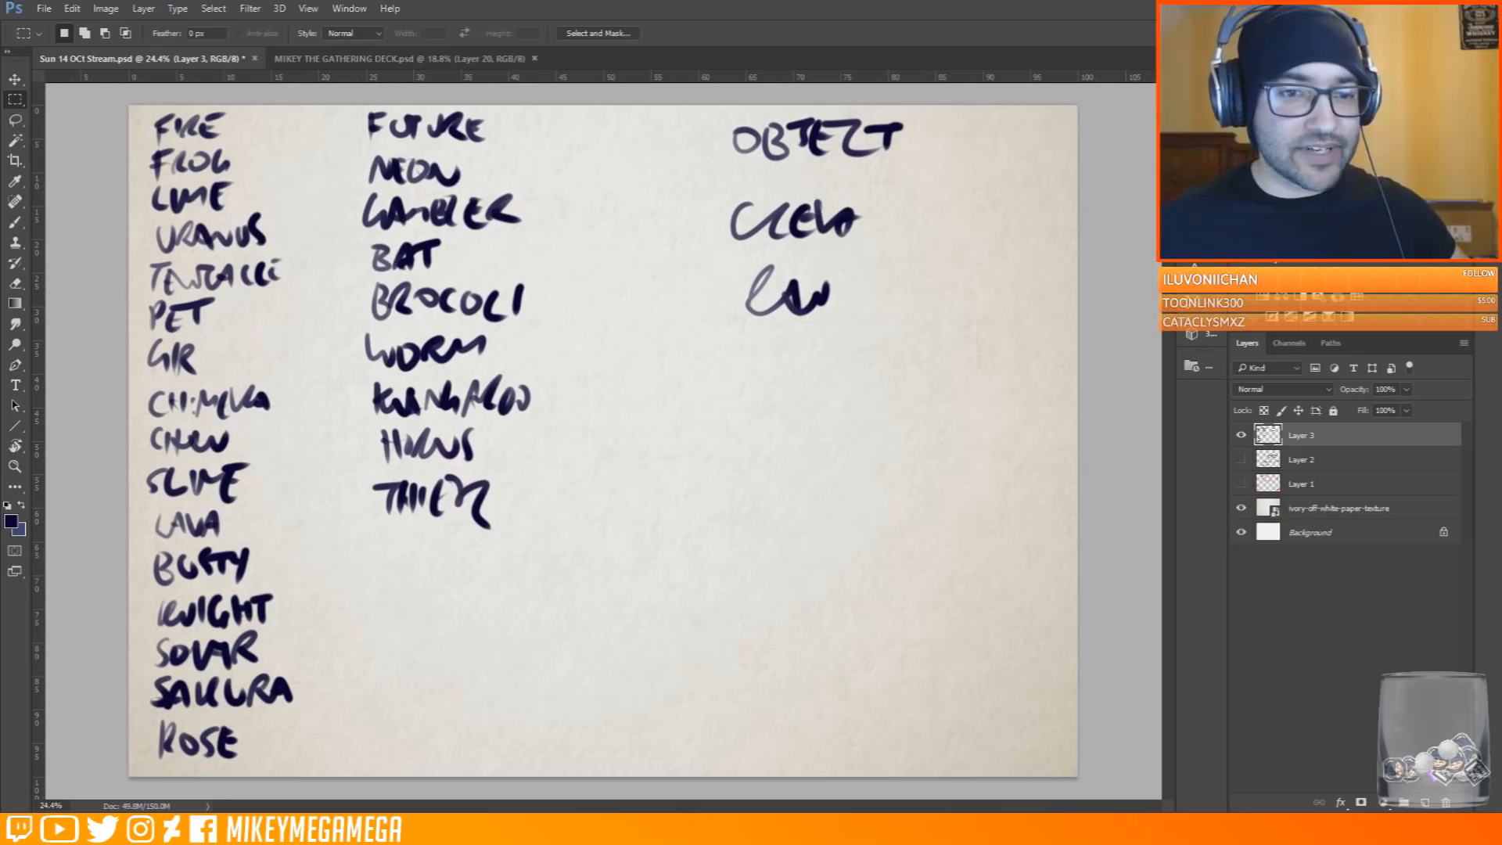
drag(0, 109, 0, 156)
Write a shortlist of TENTACLE, LAVA and SLIME with a brace, plus CHESS PIECE, and strike out LAVA and SLIME
key(b)
drag(742, 409, 774, 403)
mouse_move(793, 426)
mouse_down()
mouse_move(815, 399)
mouse_move(892, 421)
mouse_up()
drag(903, 392, 926, 390)
drag(763, 443, 753, 518)
mouse_move(861, 488)
mouse_down()
mouse_move(879, 512)
mouse_move(882, 477)
mouse_up()
mouse_move(932, 385)
mouse_down()
mouse_move(942, 516)
mouse_move(917, 523)
mouse_up()
mouse_move(771, 557)
mouse_down()
mouse_move(770, 589)
mouse_move(815, 587)
mouse_up()
drag(854, 557, 834, 585)
mouse_move(870, 555)
mouse_down()
mouse_move(875, 585)
mouse_move(952, 578)
mouse_up()
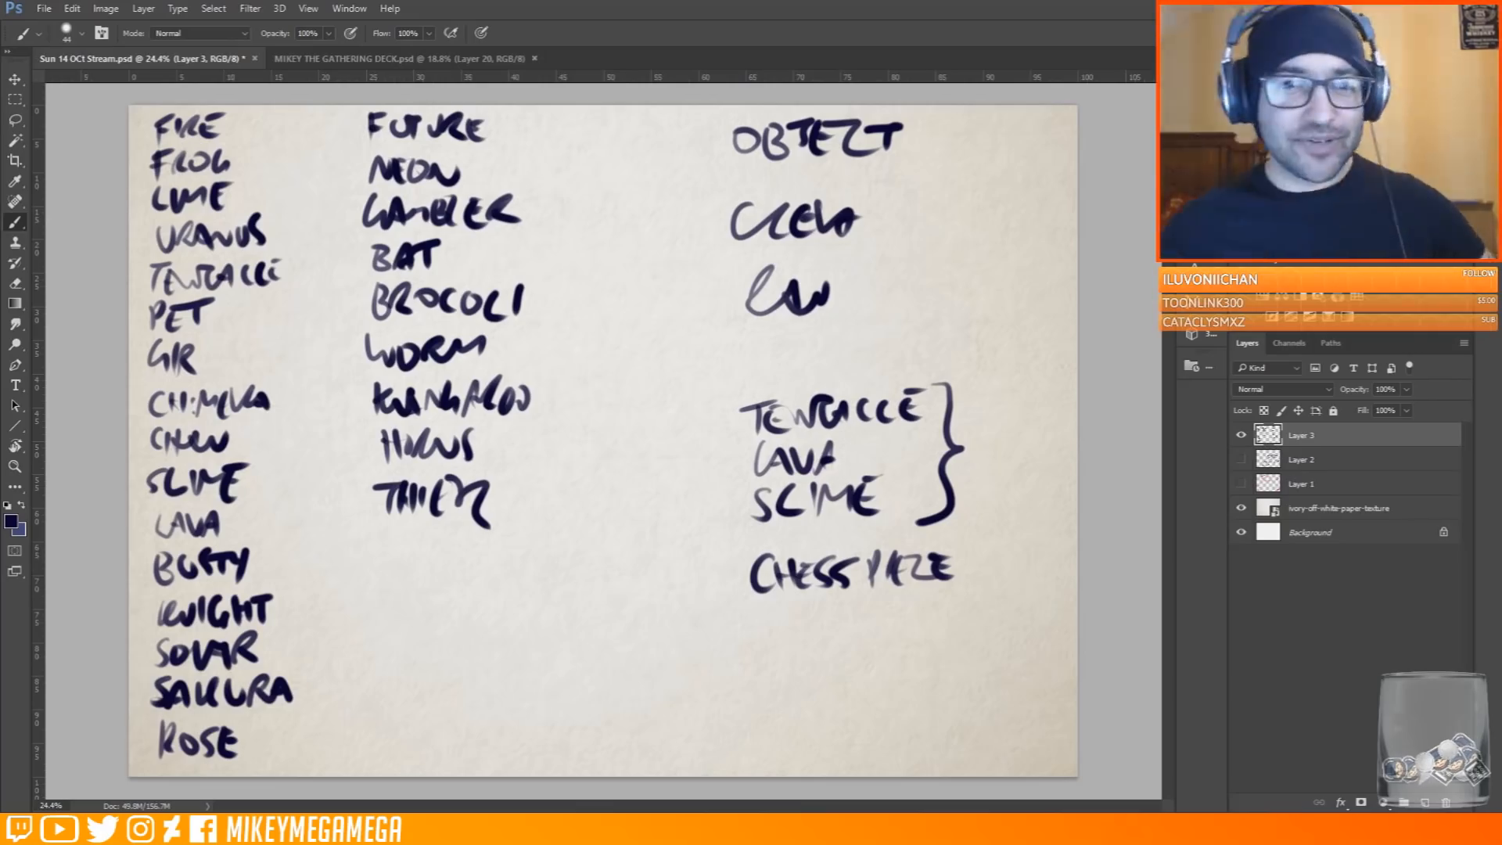
drag(755, 469, 900, 489)
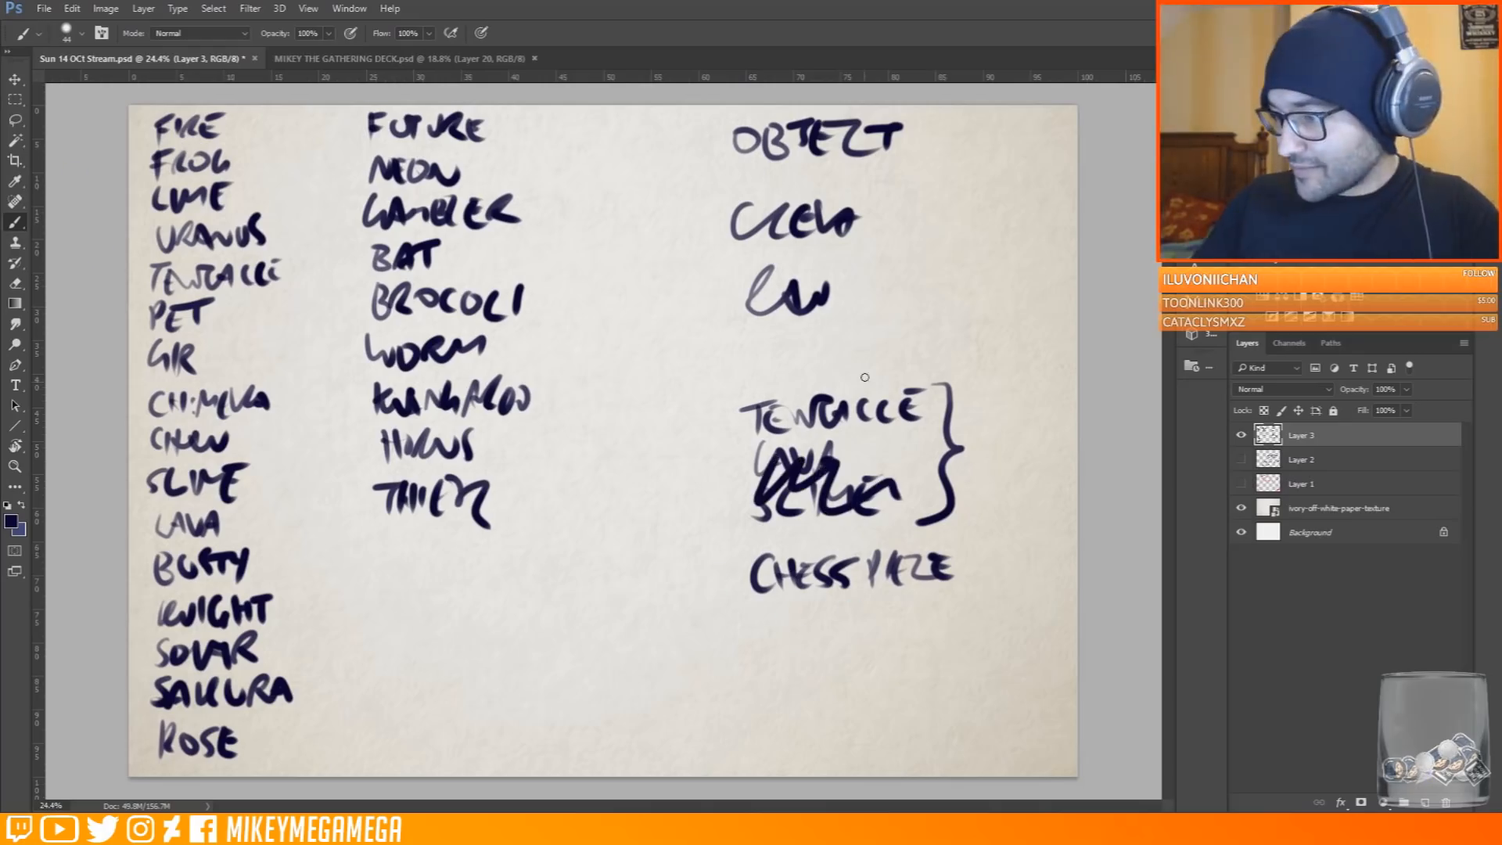
Circle TENTACLE and CHESS PIECE in the shortlist and write BROCOLLIO below them
drag(919, 360, 939, 348)
drag(861, 478, 708, 458)
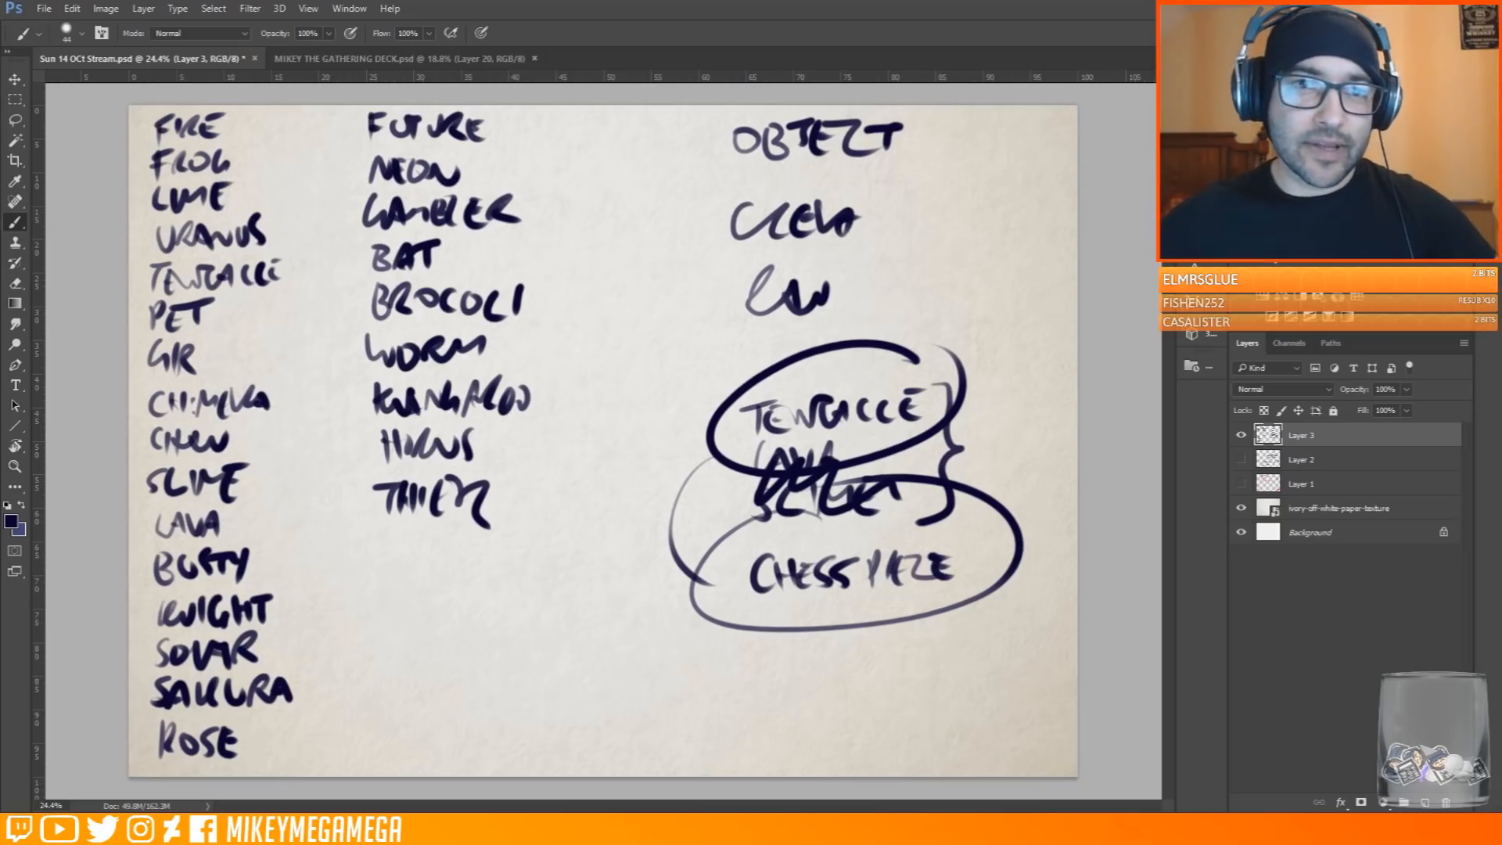
mouse_move(763, 701)
mouse_down()
mouse_move(782, 665)
mouse_move(970, 662)
mouse_up()
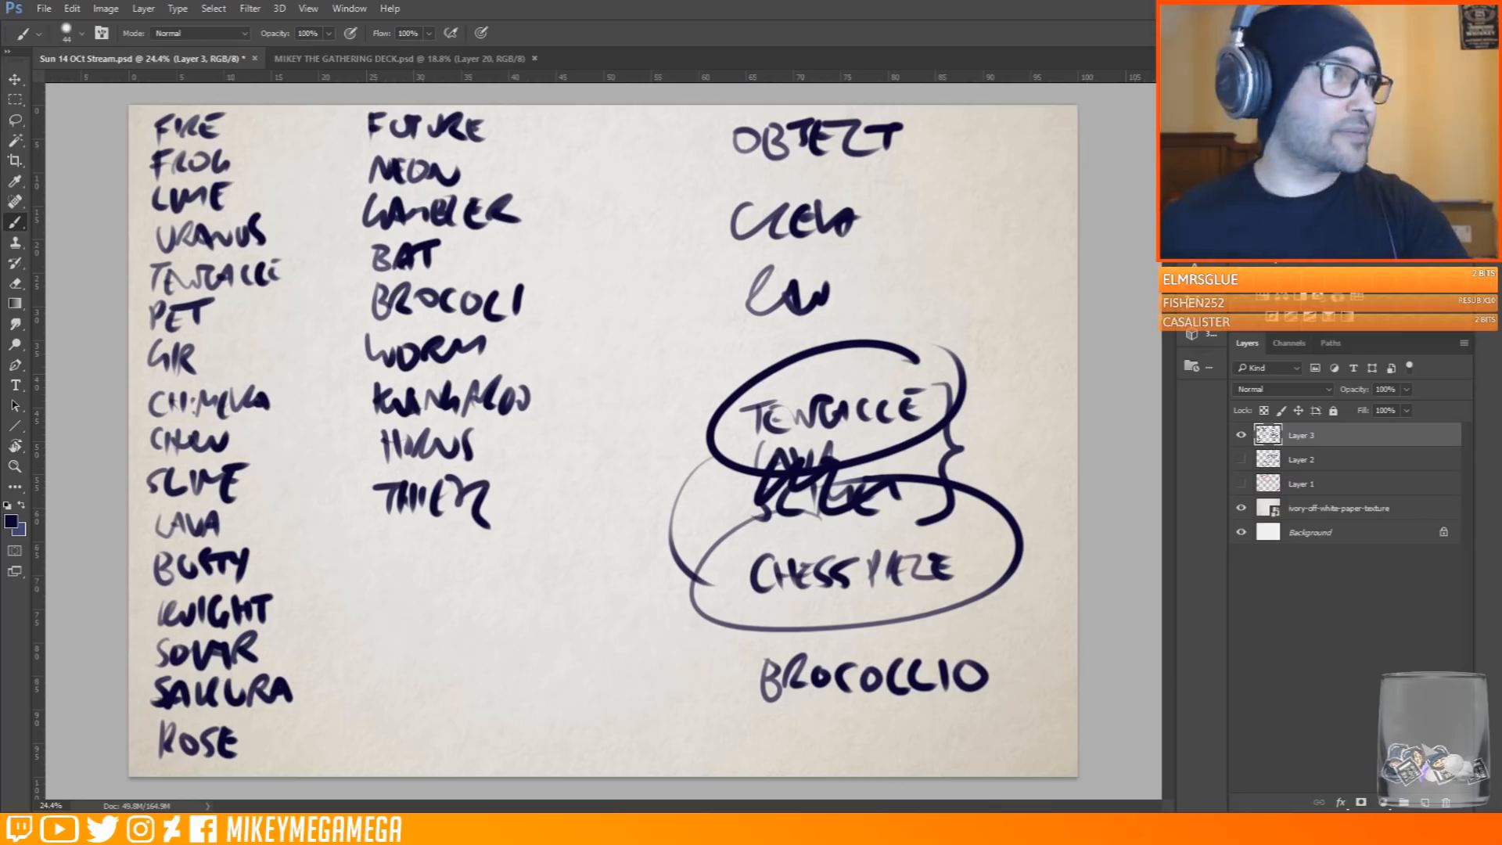
Switch to the Chrome window and look through the artist's ArtStation portfolio
drag(0, 77, 501, 35)
scroll(505, 235, down, 9)
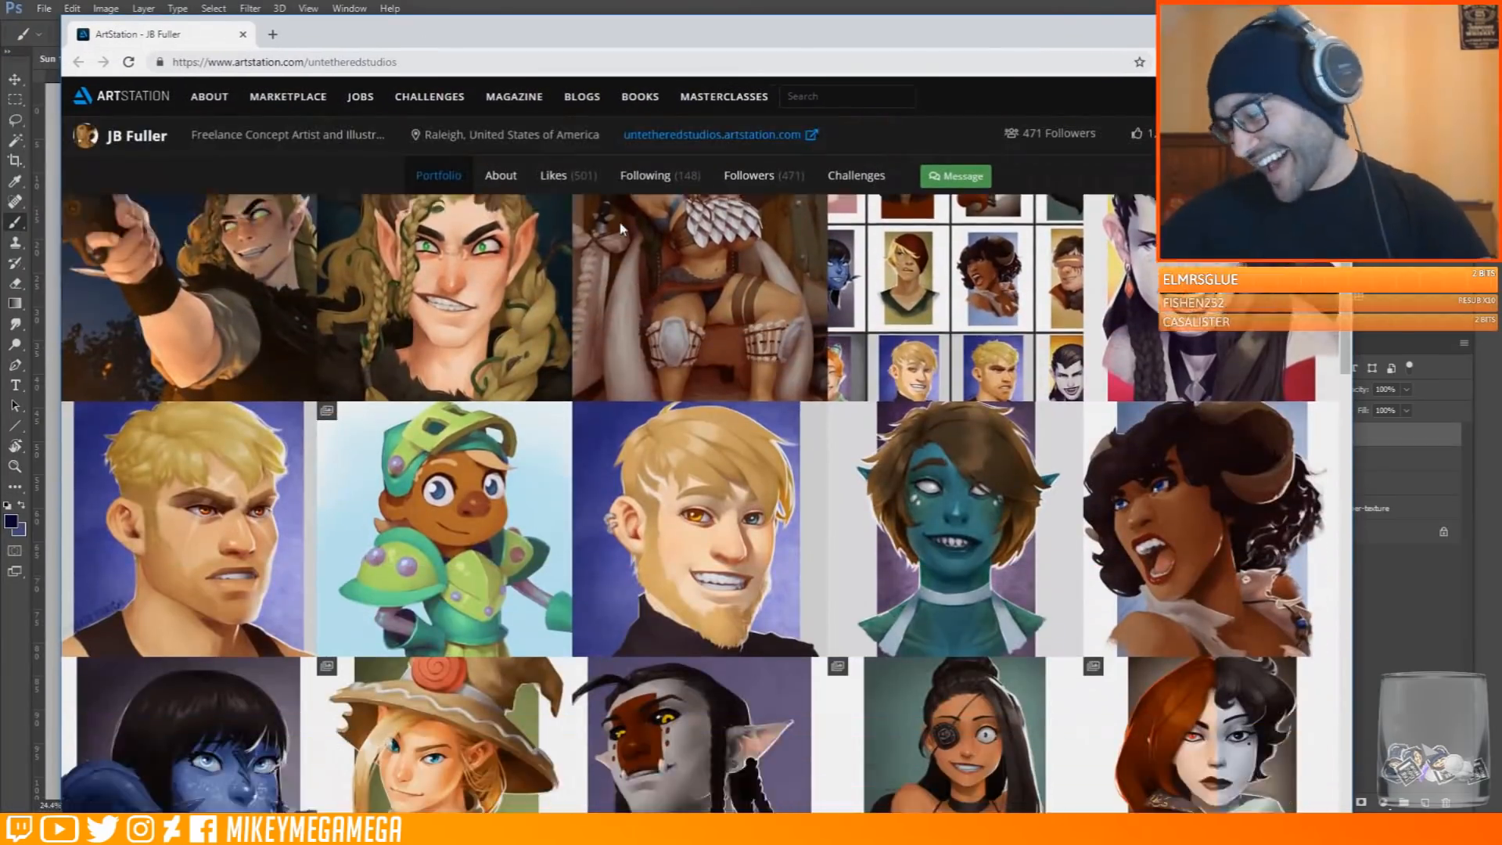
scroll(854, 143, down, 8)
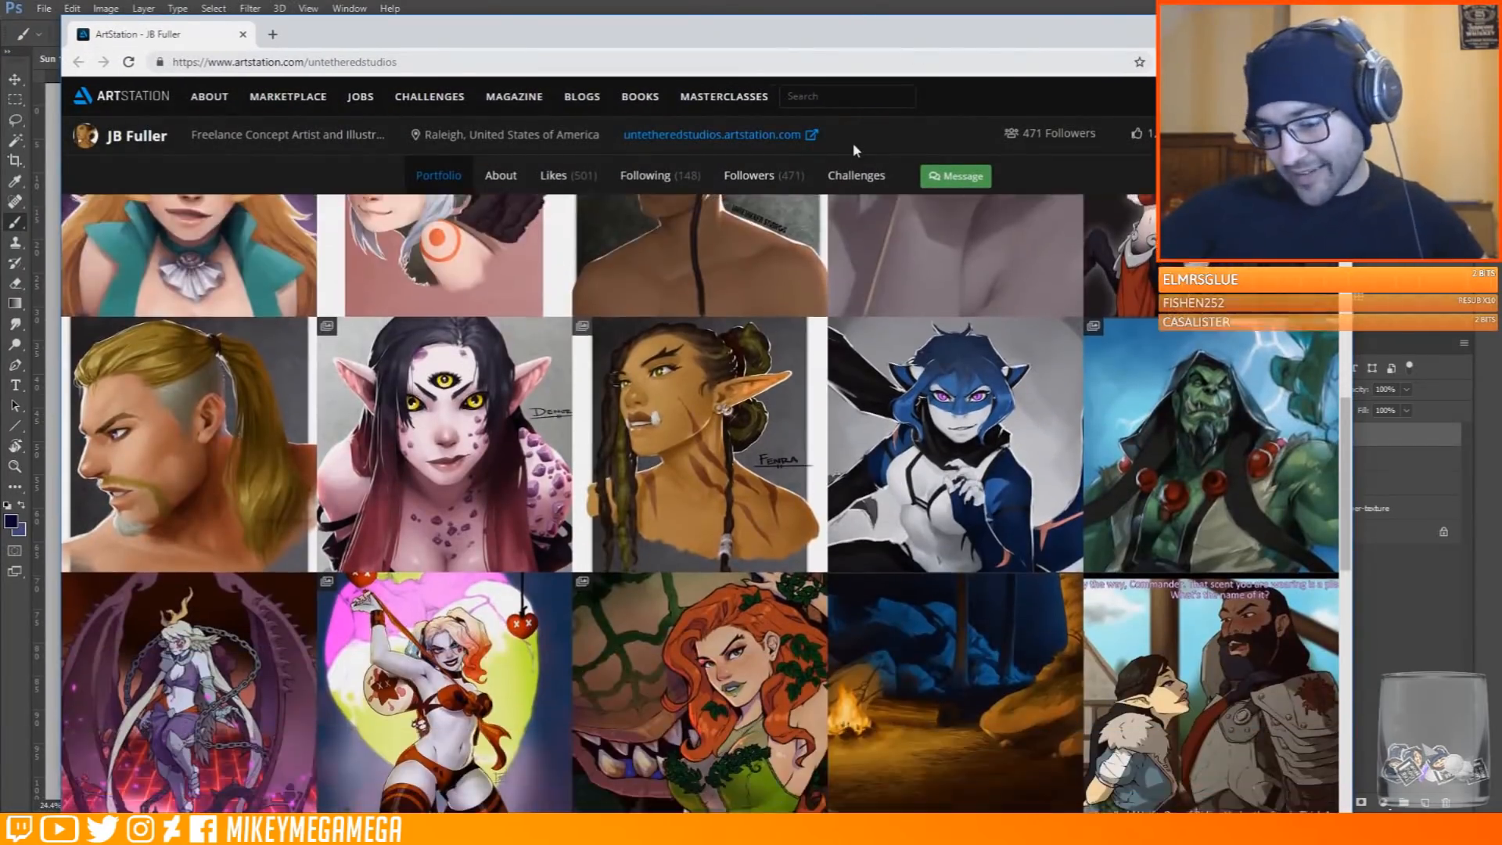
Look further through the artist's ArtStation portfolio and move the browser window off the canvas
scroll(853, 143, down, 3)
drag(829, 34, 0, 47)
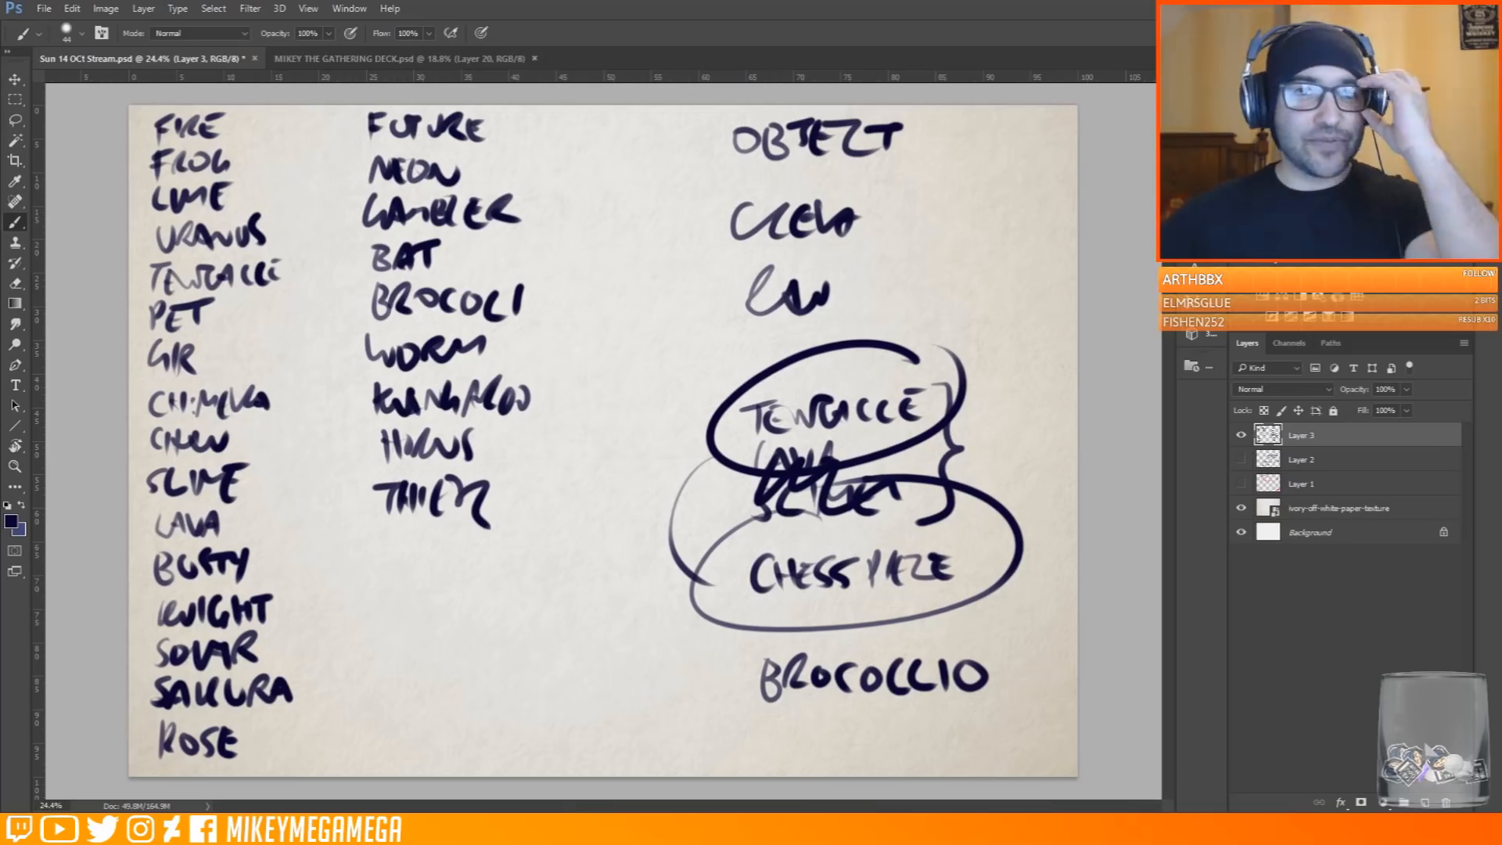
Strike out BROCOLLIO in the shortlist and handwrite MARIJUANA below it
drag(760, 702, 1015, 659)
drag(761, 755, 815, 751)
drag(819, 753, 838, 753)
drag(845, 720, 849, 740)
drag(882, 720, 904, 718)
drag(902, 752, 933, 753)
mouse_move(937, 753)
mouse_down()
mouse_move(964, 715)
mouse_move(993, 753)
mouse_up()
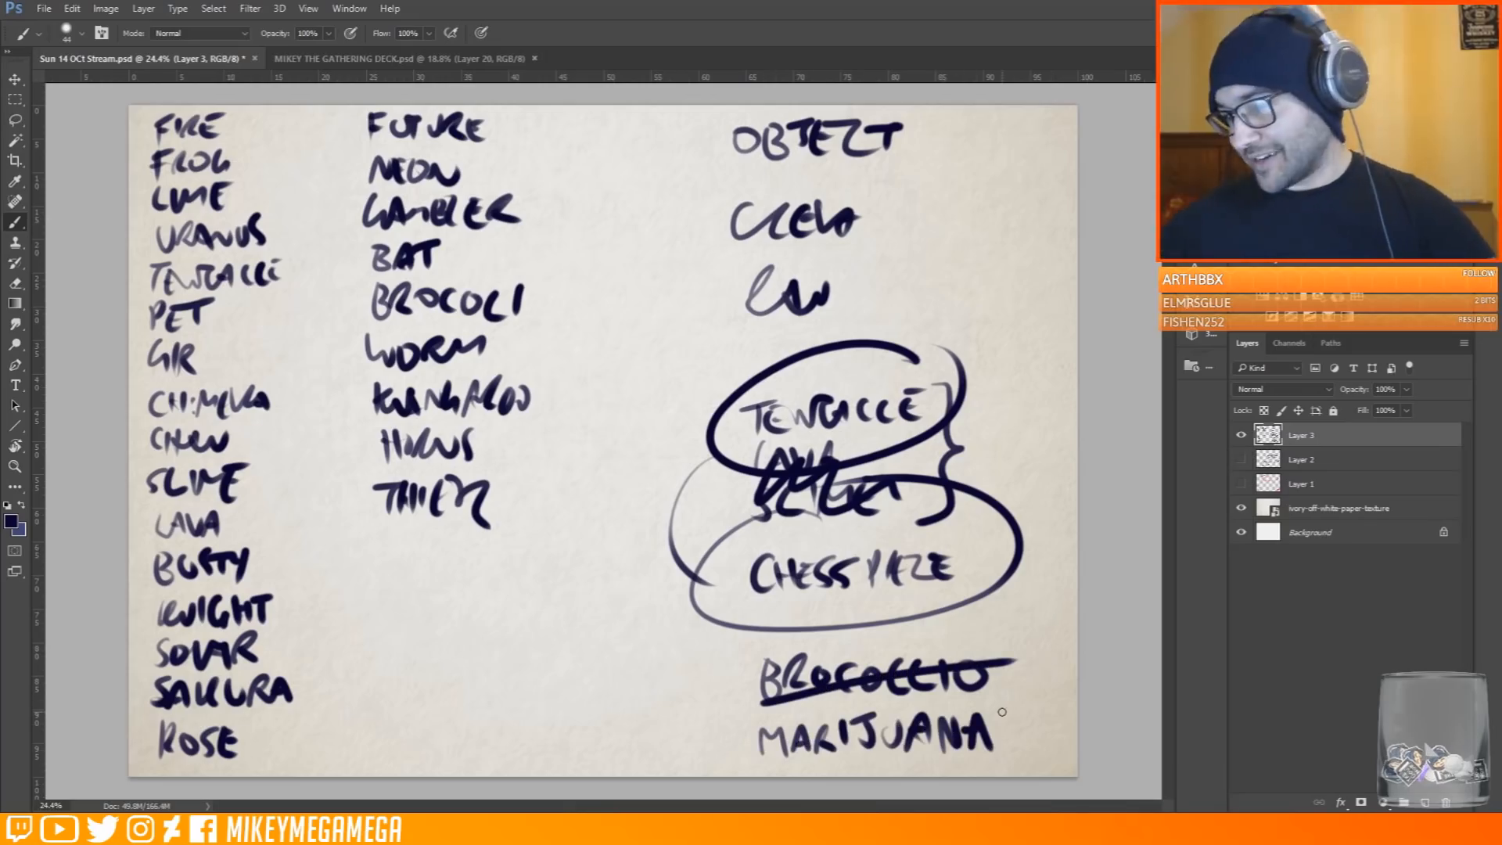
Hide Layer 3 and, on a new layer, handwrite TENTACLE, CHESS PIECE and MARIJUANA small in the canvas's upper-left corner
click(1241, 435)
click(1425, 803)
mouse_move(143, 122)
mouse_down()
mouse_move(169, 118)
mouse_move(157, 136)
mouse_up()
mouse_move(177, 133)
mouse_down()
mouse_move(191, 117)
mouse_move(238, 131)
mouse_up()
mouse_move(154, 150)
mouse_down()
mouse_move(155, 164)
mouse_move(225, 162)
mouse_up()
drag(274, 145, 283, 163)
drag(145, 193, 171, 177)
mouse_move(172, 193)
mouse_down()
mouse_move(202, 179)
mouse_move(215, 192)
mouse_up()
drag(229, 173, 224, 193)
drag(234, 176, 280, 191)
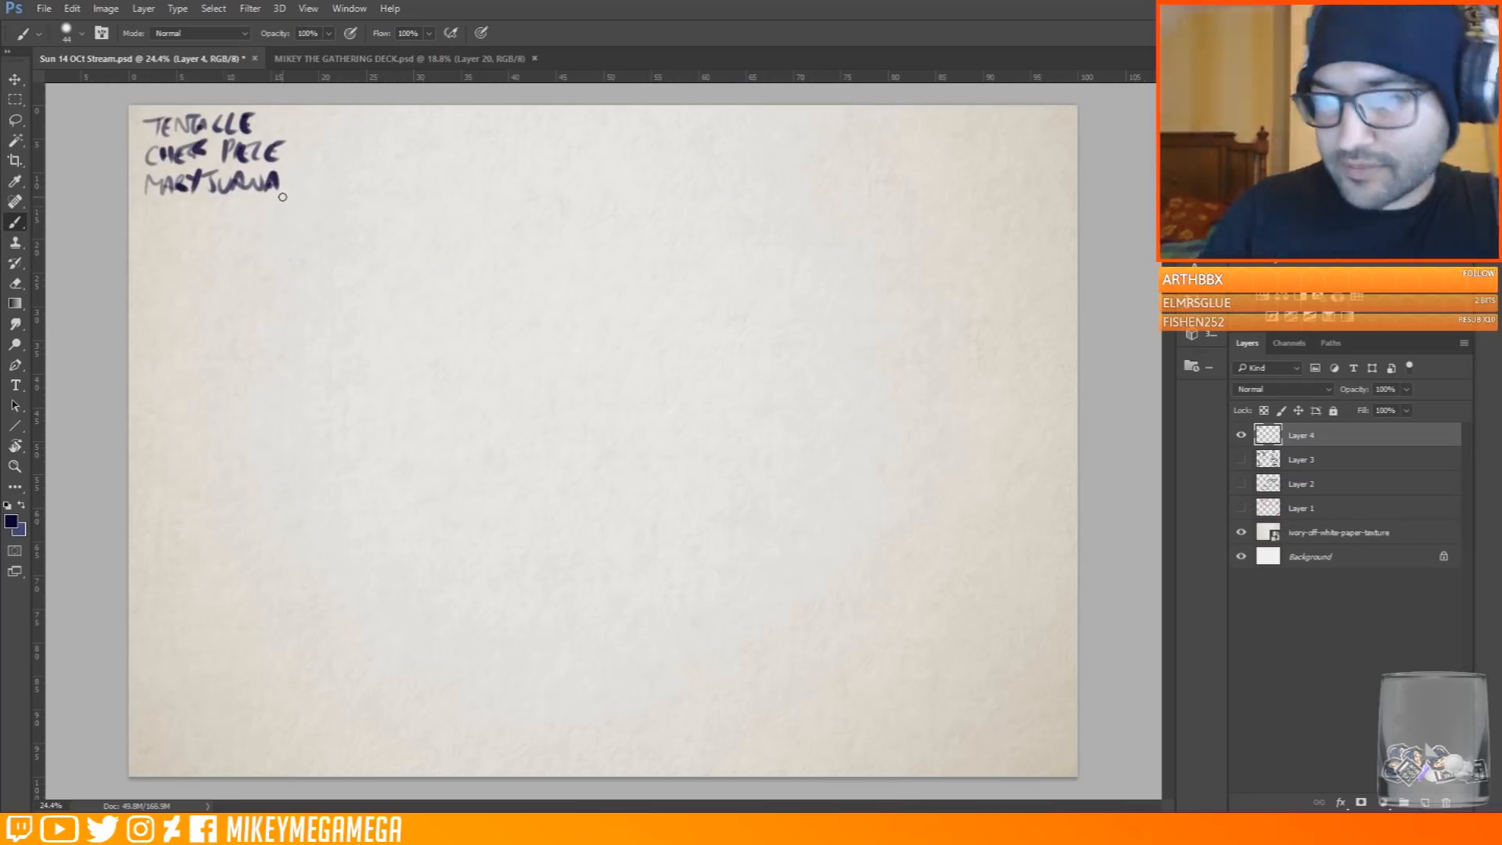
Handwrite the heading MTG - CHAMPIONESS along the upper edge of the canvas beside the word list
drag(368, 129, 424, 117)
drag(443, 119, 452, 119)
mouse_move(508, 111)
mouse_down()
mouse_move(496, 124)
mouse_move(643, 118)
mouse_up()
drag(646, 113, 669, 121)
Change the foreground colour to near-black, add a new layer and choose the soft 34 px brush preset
click(11, 522)
click(1425, 803)
click(81, 34)
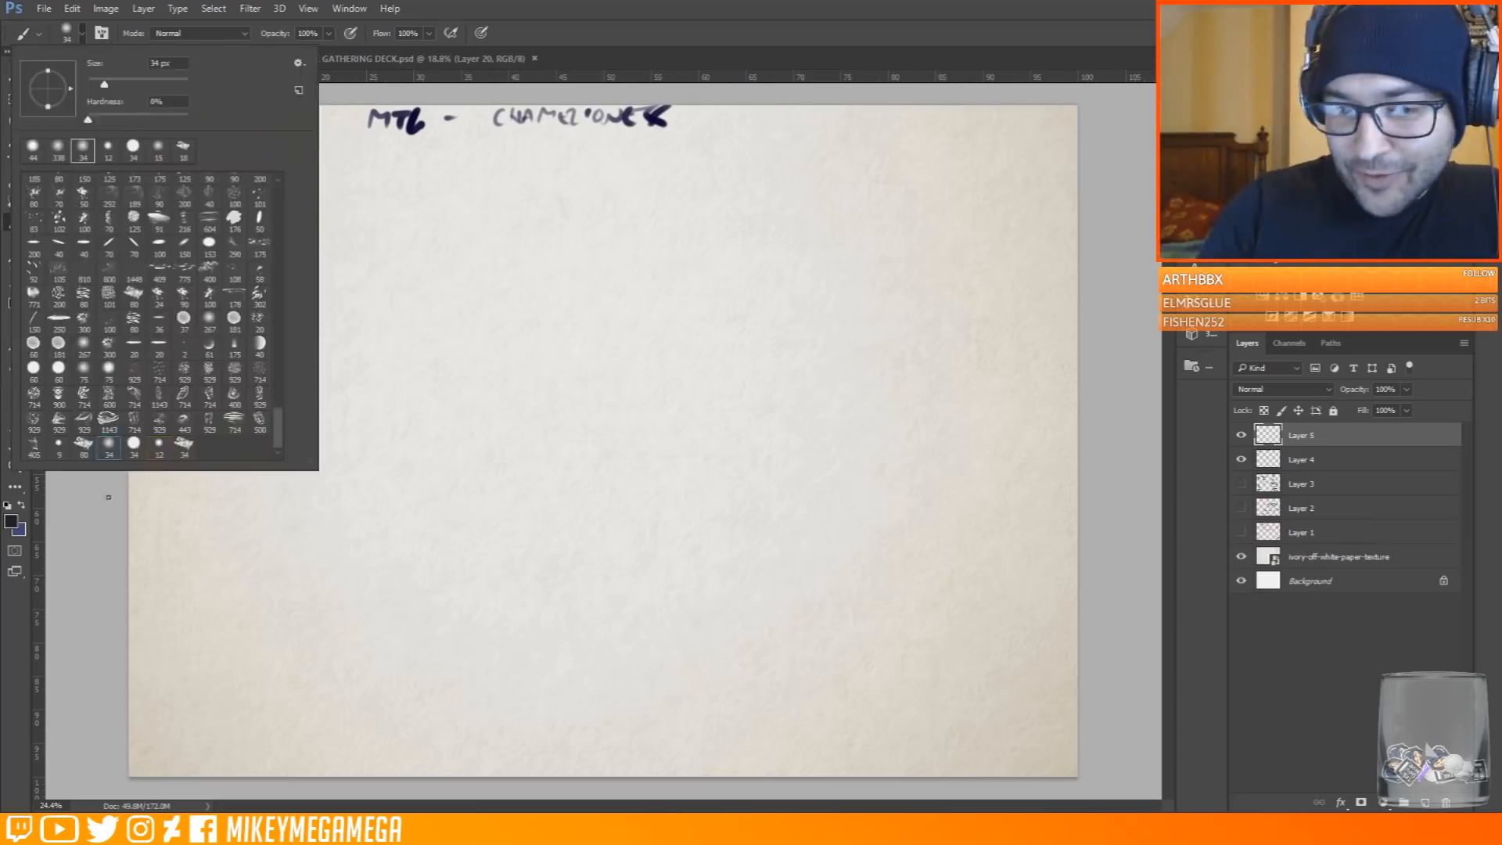
double_click(109, 444)
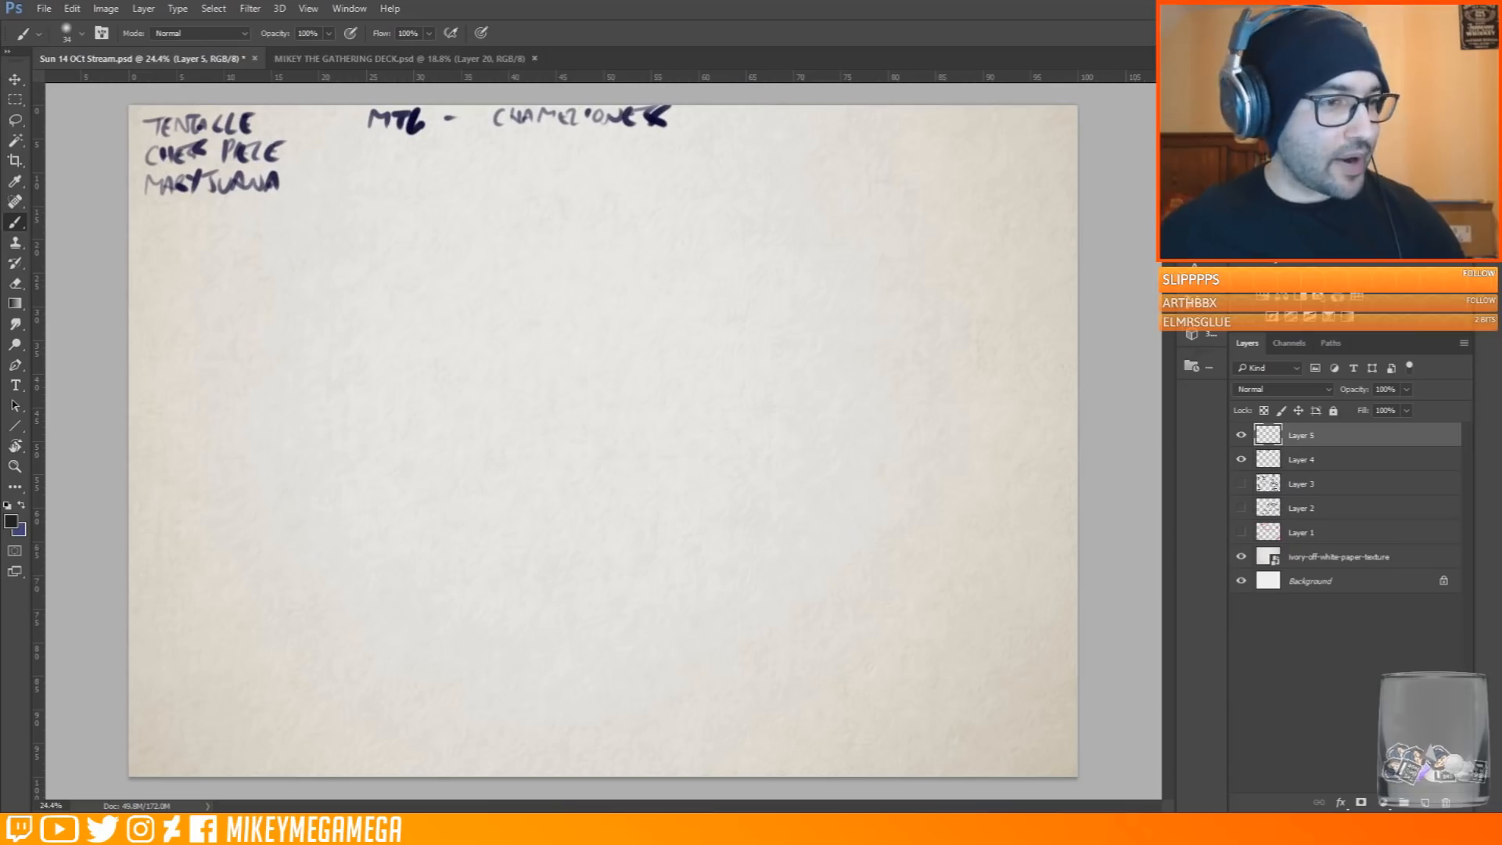
Handwrite MIND CONTROL in the canvas's upper-right corner on Layer 4, and make Layer 5 active again
click(1322, 459)
drag(833, 133, 855, 133)
drag(866, 120, 882, 119)
drag(886, 120, 887, 131)
drag(931, 119, 929, 134)
drag(939, 121, 940, 122)
drag(1010, 118, 1029, 132)
click(1298, 435)
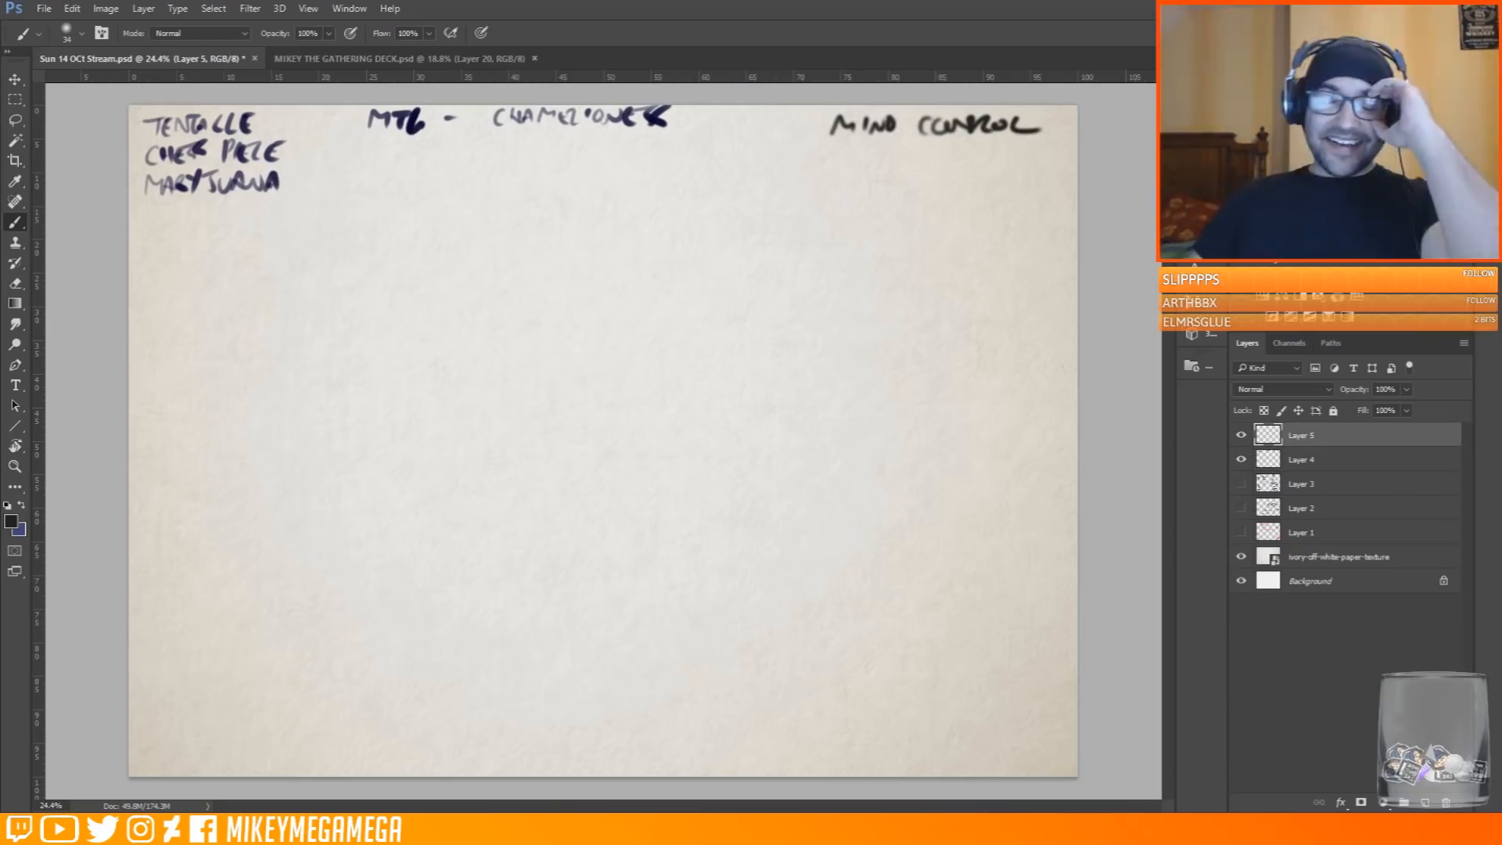
Sketch a chess knight with a horse head, flowing mane and stepped base on the left half of the canvas in dark grey
click(11, 520)
click(999, 364)
click(1365, 169)
right_click(516, 301)
click(86, 399)
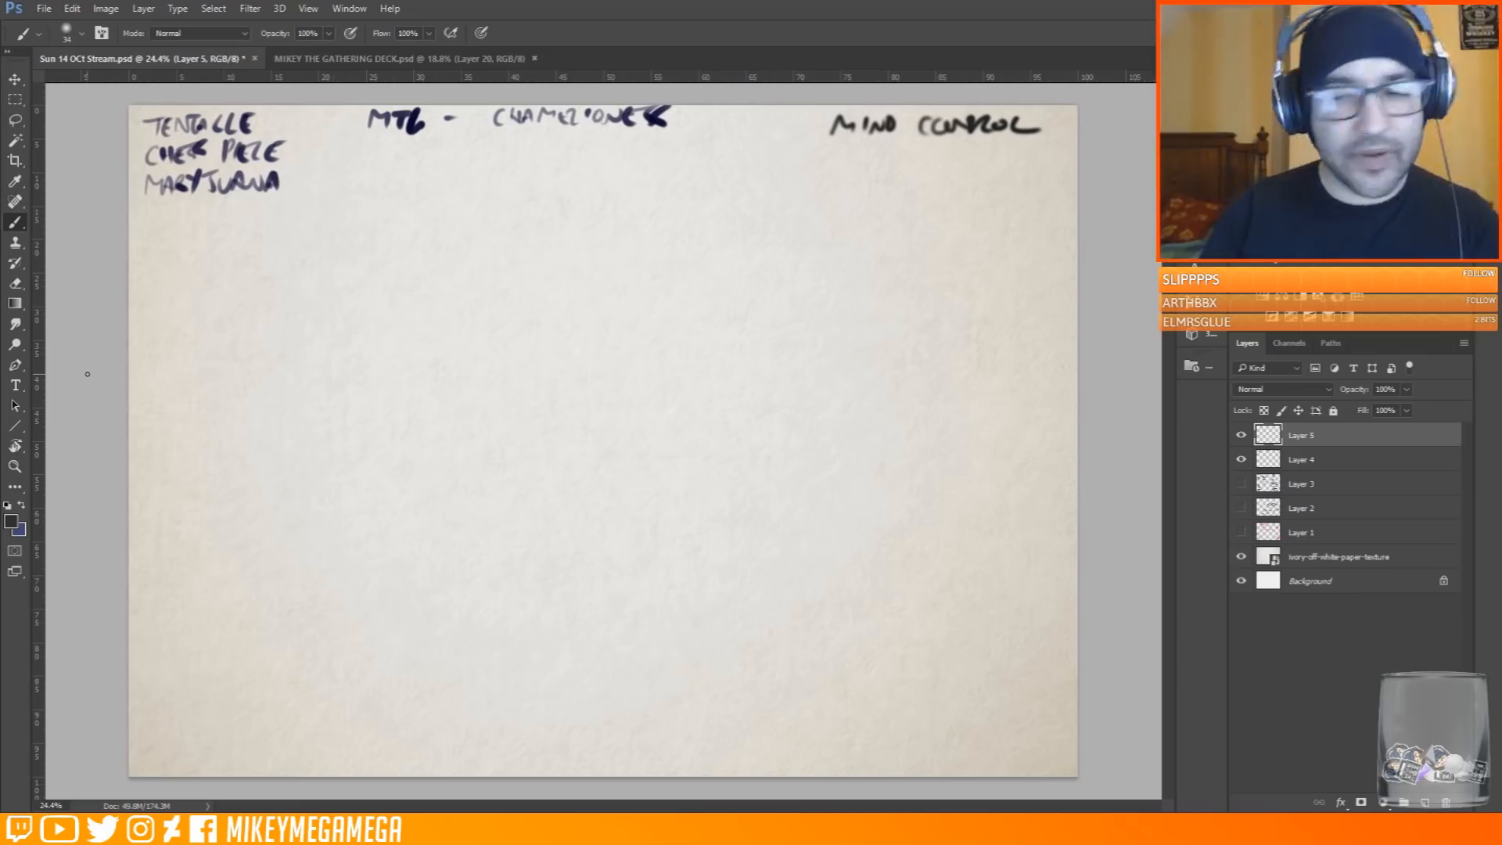
mouse_move(282, 288)
mouse_down()
mouse_move(348, 329)
mouse_move(470, 673)
mouse_move(412, 628)
mouse_up()
mouse_move(416, 604)
mouse_down()
mouse_move(530, 599)
mouse_move(528, 583)
mouse_up()
mouse_move(520, 587)
mouse_down()
mouse_move(490, 487)
mouse_move(583, 309)
mouse_move(313, 219)
mouse_move(491, 186)
mouse_move(448, 235)
mouse_move(435, 296)
mouse_move(469, 307)
mouse_move(676, 677)
mouse_move(235, 313)
mouse_move(438, 704)
mouse_move(658, 723)
mouse_move(657, 751)
mouse_up()
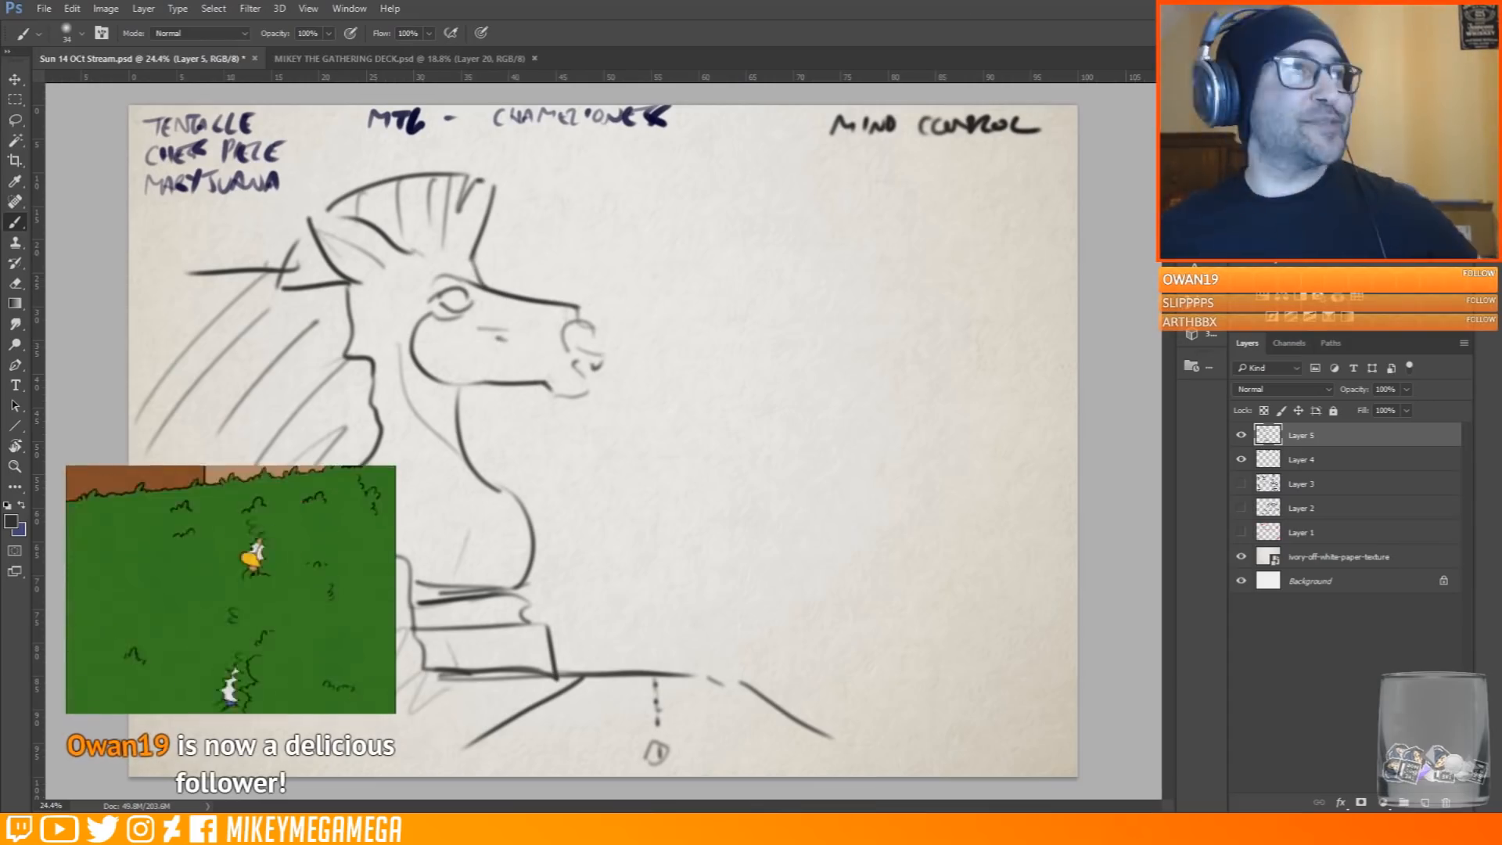
drag(472, 258, 485, 288)
drag(478, 329, 508, 330)
drag(496, 337, 507, 341)
Copy the knight sketch, flip the copy horizontally, place it facing the original on the right and merge it into Layer 5
drag(169, 149, 713, 733)
key(ctrl+z)
key(m)
drag(145, 154, 674, 770)
key(ctrl+c)
key(ctrl+v)
click(75, 9)
mouse_move(95, 344)
click(322, 514)
key(v)
drag(416, 479, 862, 484)
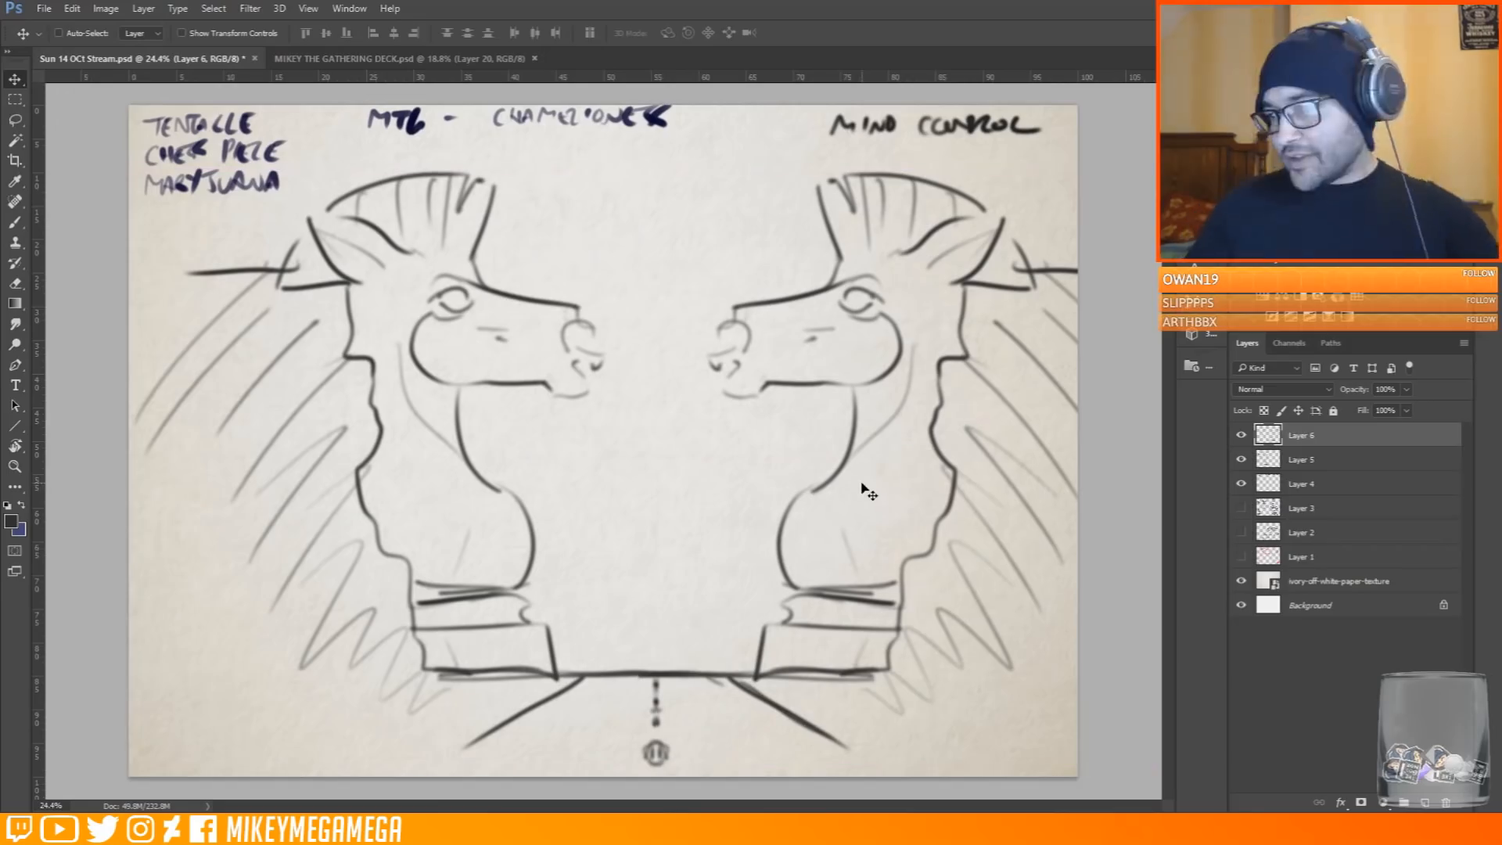
key(ctrl+e)
Draw the outline of a five-lobed marijuana leaf with its stem between the two facing knights
key(b)
drag(654, 627, 654, 669)
mouse_move(659, 331)
mouse_down()
mouse_move(619, 464)
mouse_move(631, 530)
mouse_up()
drag(654, 332, 681, 536)
mouse_move(514, 428)
mouse_down()
mouse_move(628, 529)
mouse_move(611, 536)
mouse_up()
mouse_move(681, 535)
mouse_down()
mouse_move(785, 424)
mouse_move(749, 581)
mouse_up()
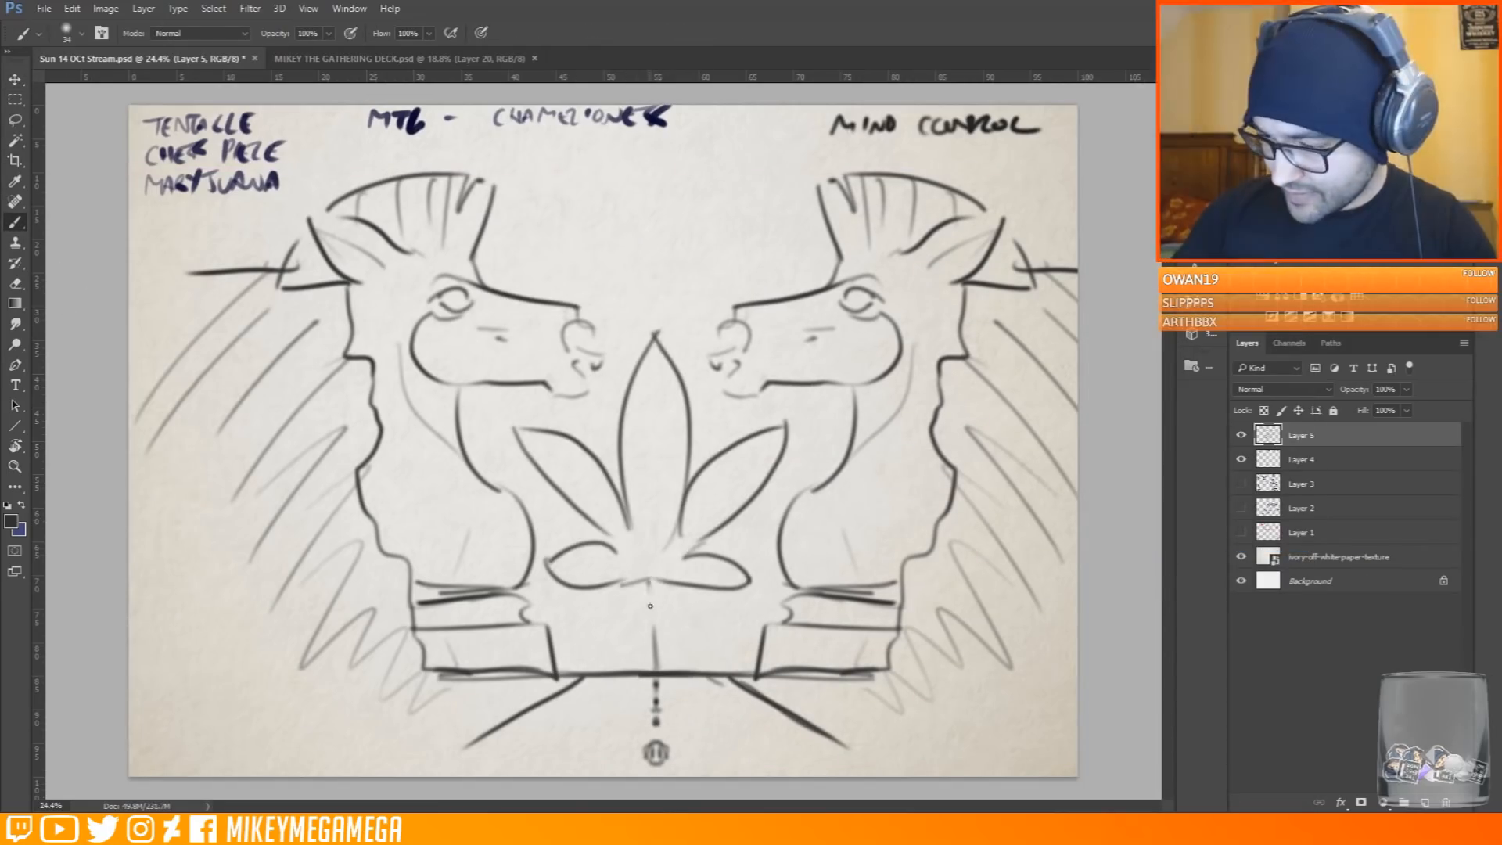
drag(655, 580, 668, 634)
Add veins and shading strokes to the marijuana leaf's lobes and finish its stem
drag(524, 430, 654, 553)
drag(548, 454, 654, 547)
drag(549, 565, 722, 563)
drag(651, 571, 770, 437)
drag(664, 384, 637, 436)
drag(681, 462, 654, 516)
drag(585, 440, 571, 463)
mouse_move(614, 493)
mouse_down()
mouse_move(575, 563)
mouse_move(613, 581)
mouse_up()
drag(704, 494, 749, 495)
drag(699, 564, 690, 580)
drag(643, 639, 664, 635)
Reinforce both horses' muzzles and hatch shading along the right knight's neck, collar and base
mouse_move(577, 306)
mouse_down()
mouse_move(589, 370)
mouse_move(546, 385)
mouse_up()
drag(735, 305, 713, 368)
drag(713, 368, 757, 395)
drag(928, 709, 759, 679)
drag(814, 632, 831, 665)
drag(830, 629, 846, 665)
drag(838, 579, 849, 598)
drag(918, 454, 932, 485)
drag(948, 321, 952, 381)
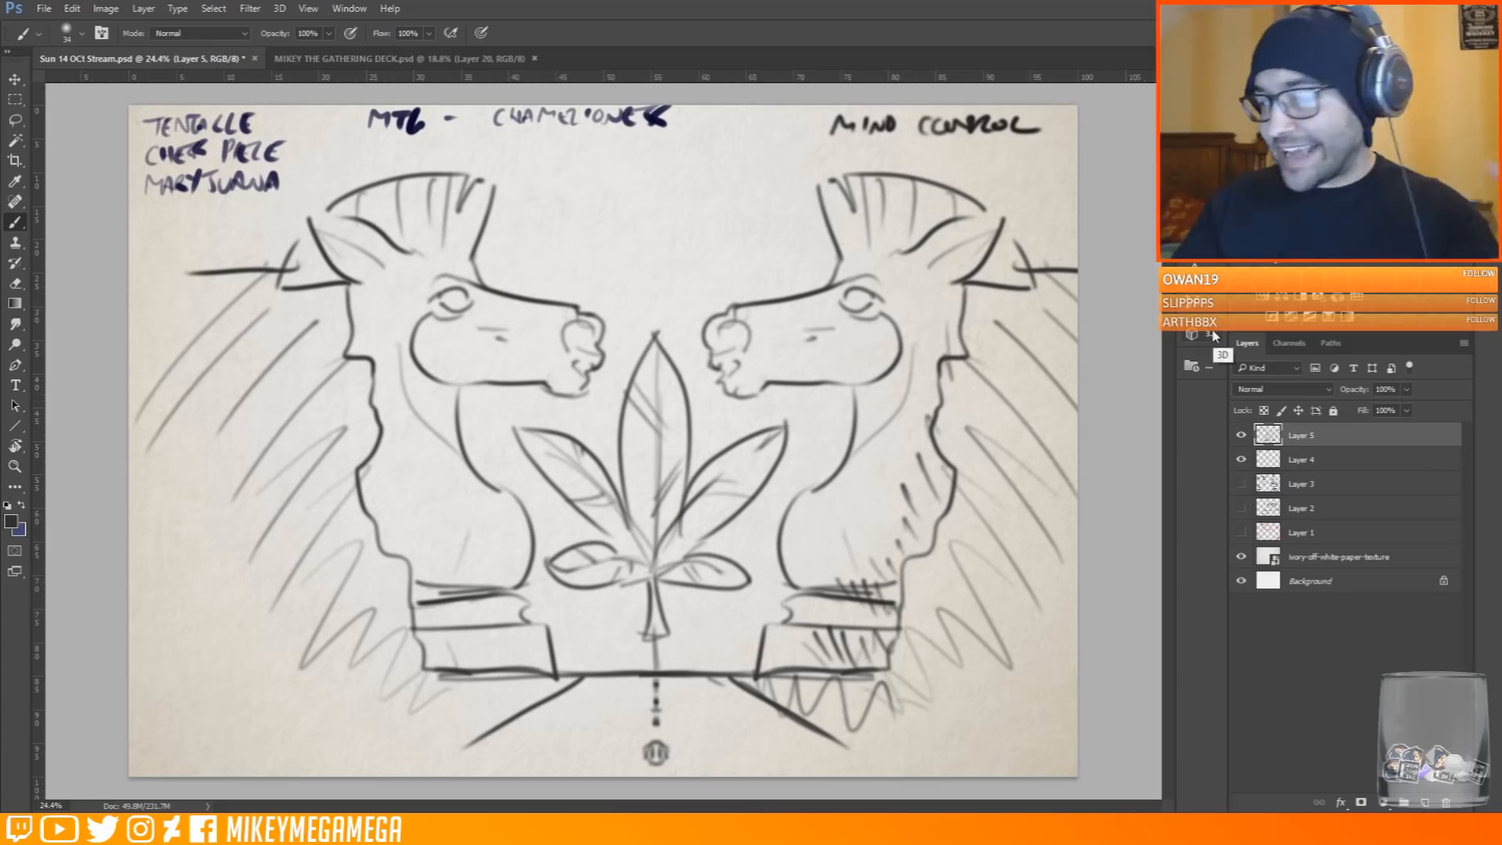
Hide Layer 5 with the mirrored knights and leaf sketch
click(1241, 435)
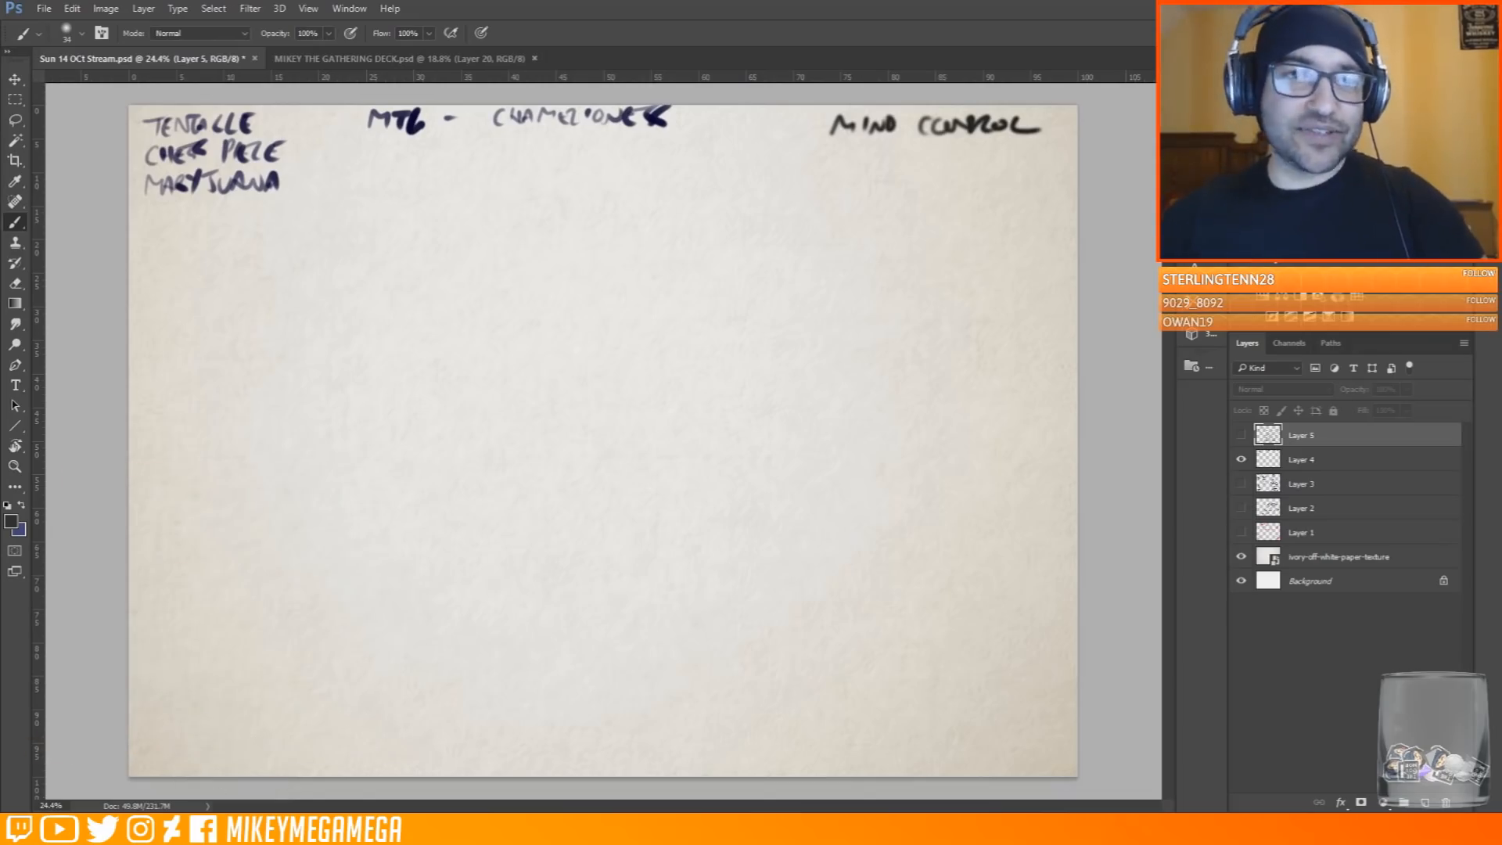
click(1242, 435)
click(1241, 435)
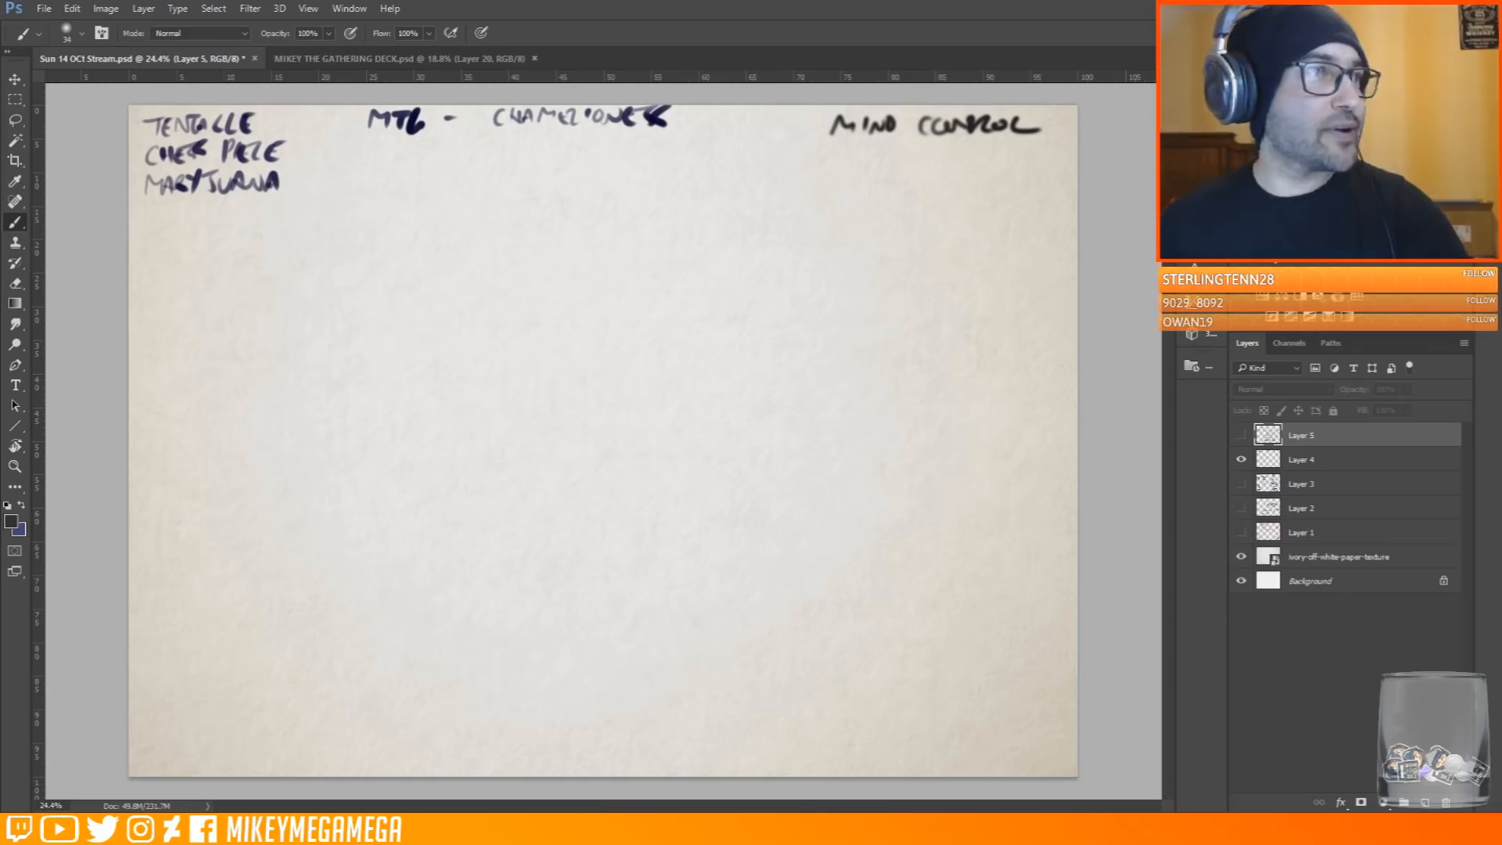
Bring the browser window over to view the Imgur leopard drawing, and move it away again
mouse_move(0, 337)
mouse_down()
mouse_move(94, 328)
mouse_move(361, 46)
mouse_up()
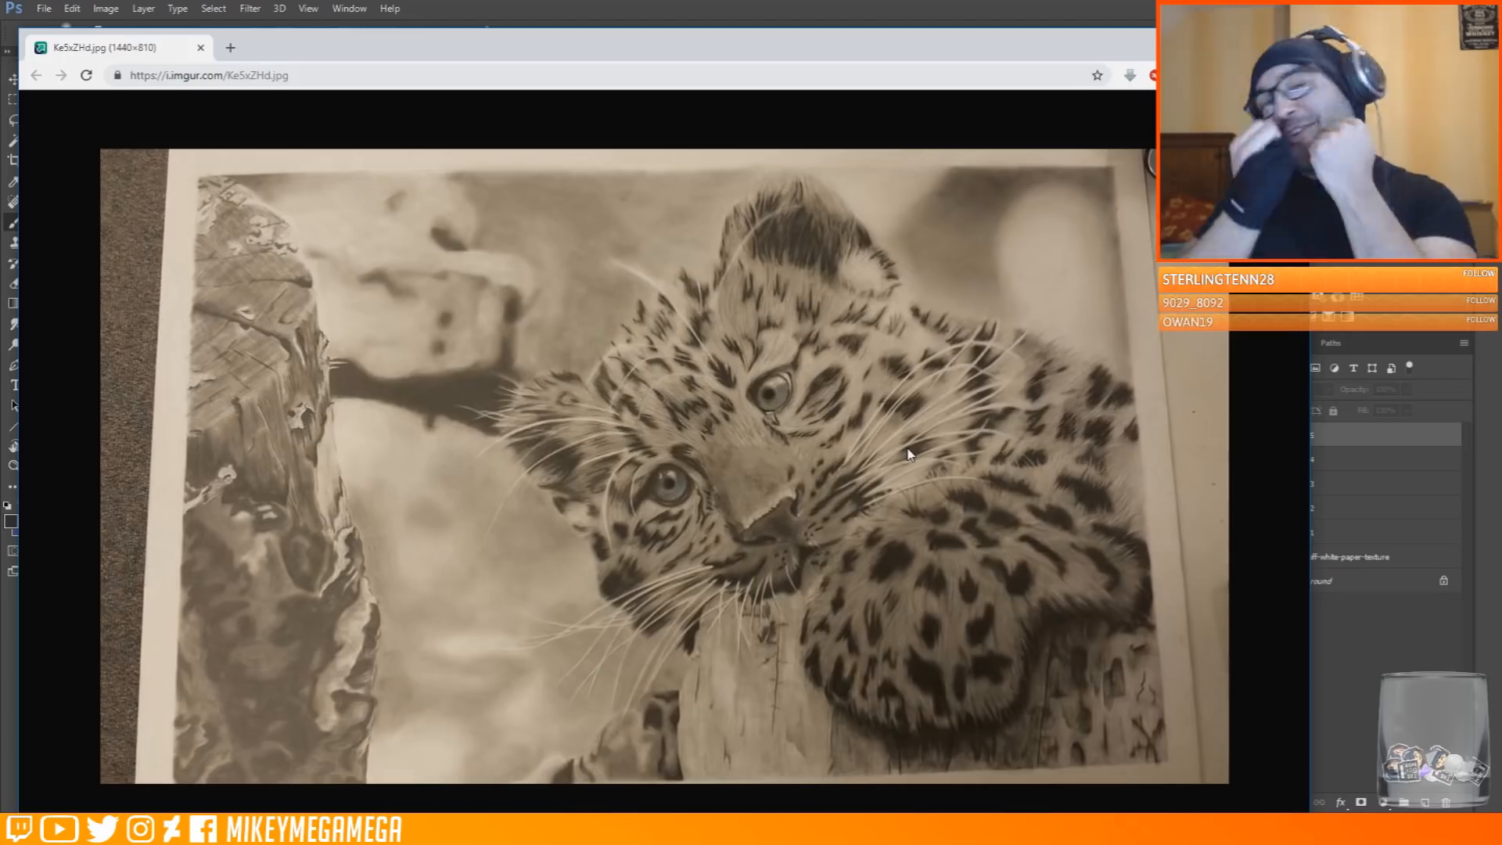
drag(907, 46, 0, 63)
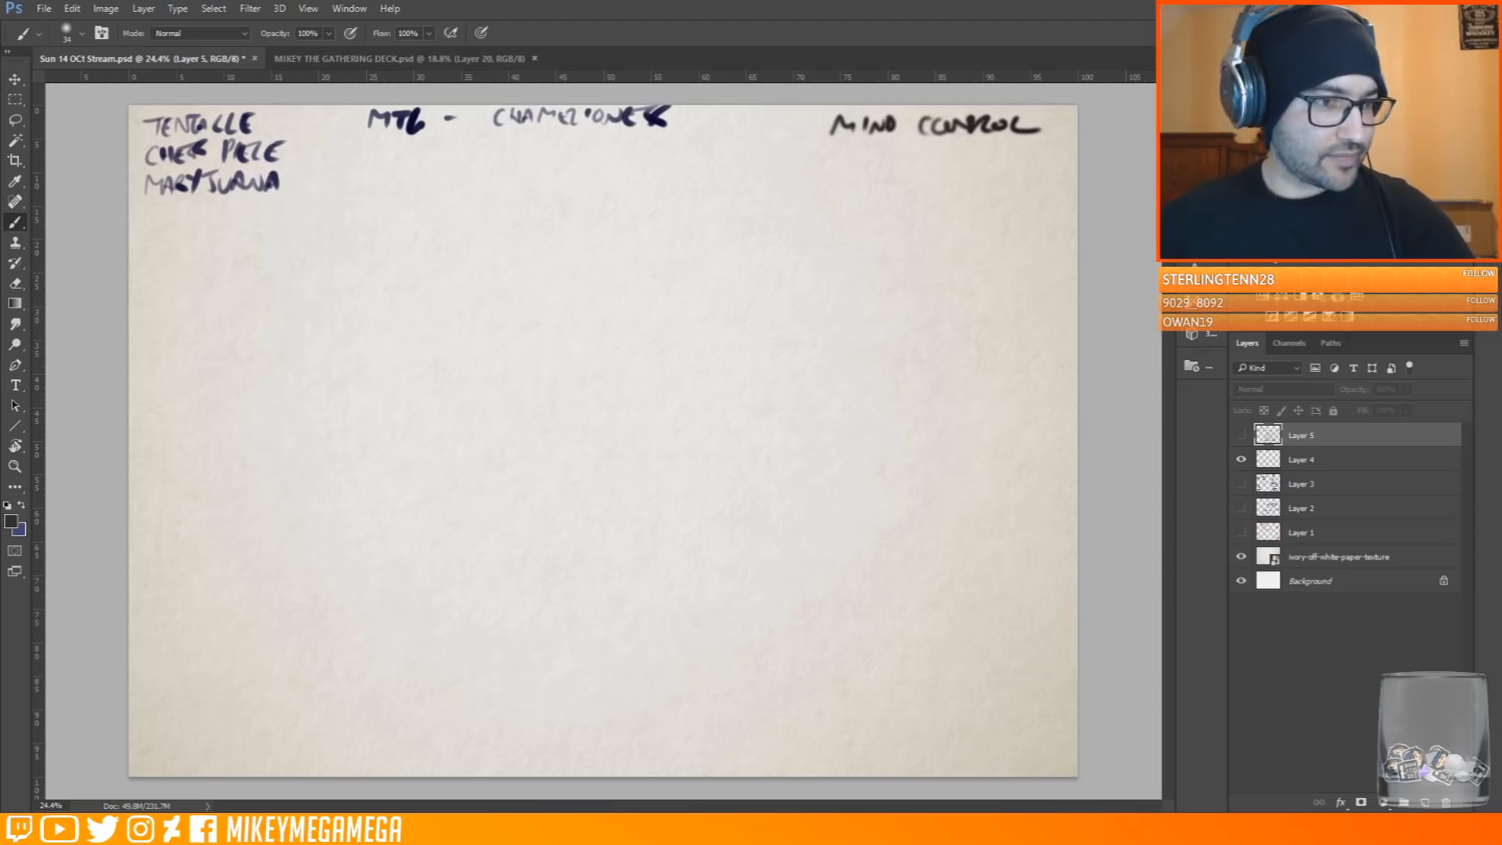
click(797, 313)
click(784, 305)
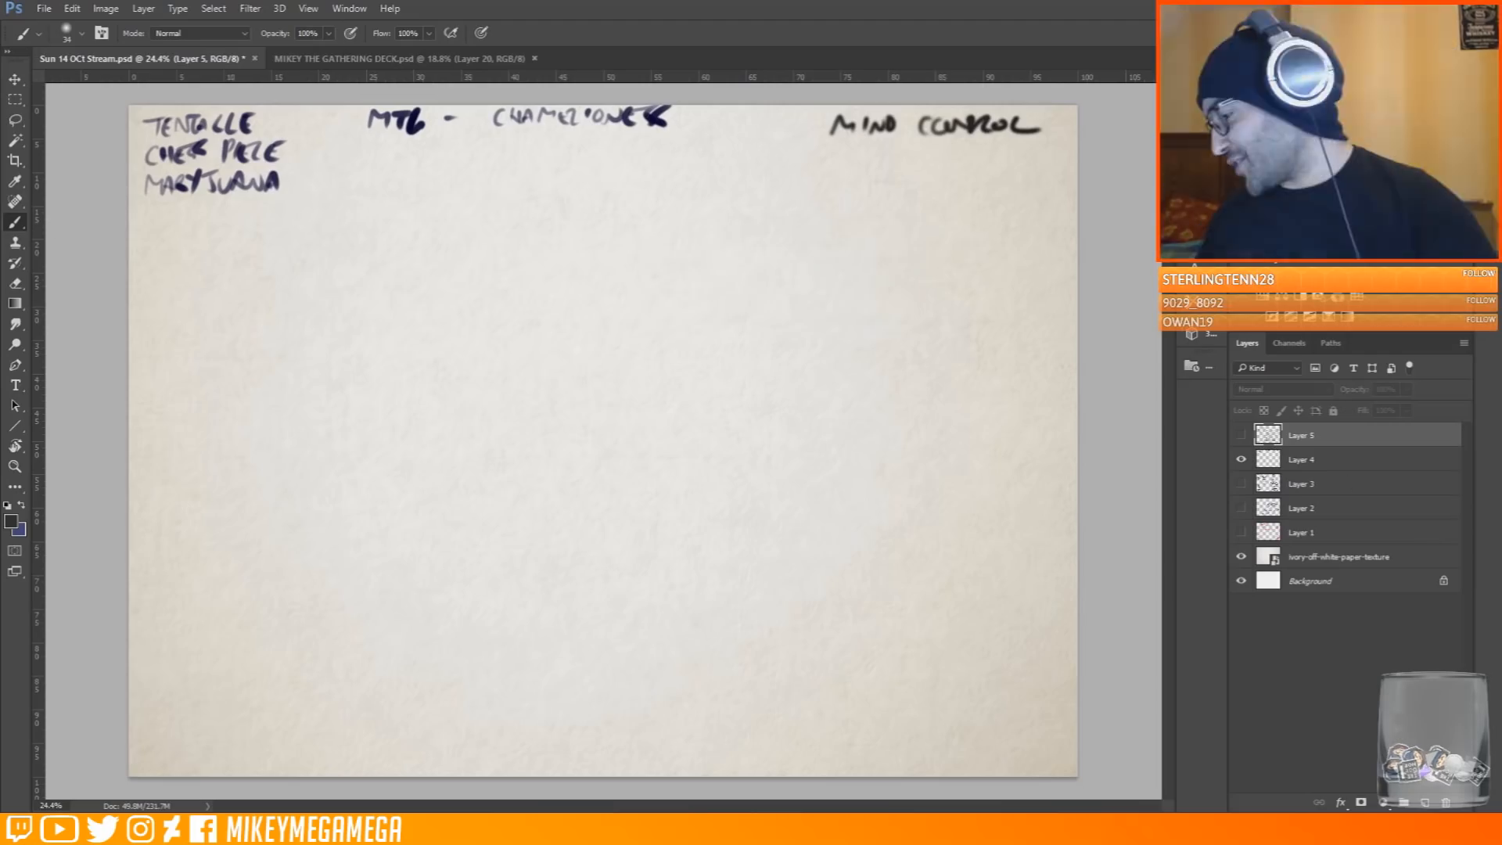
On a new layer, sketch a tilted oval head with a small mouth and lines running down from it near the canvas centre
click(1424, 802)
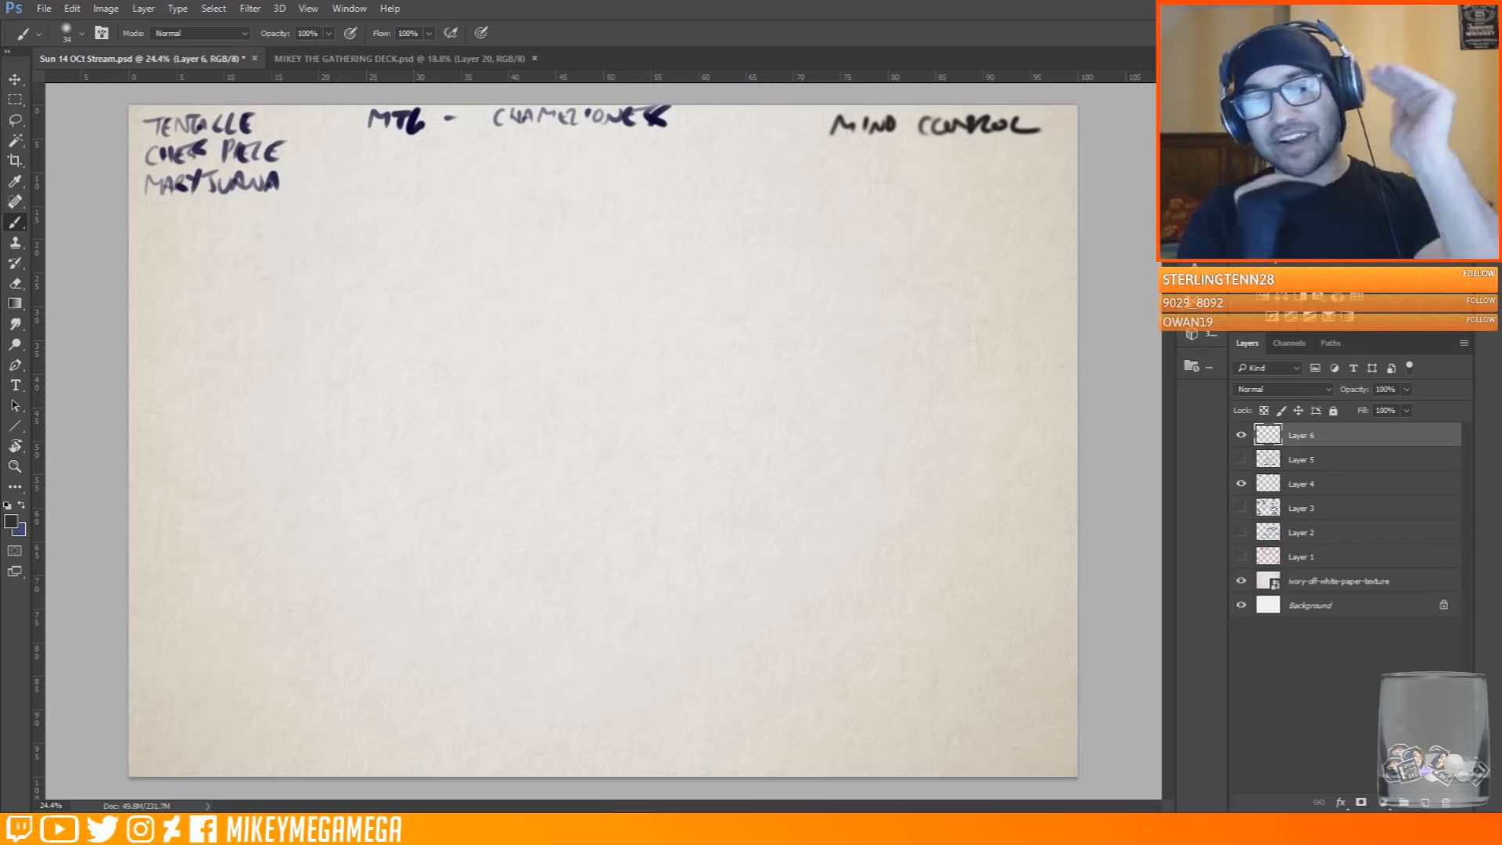
drag(0, 80, 181, 57)
drag(692, 58, 0, 83)
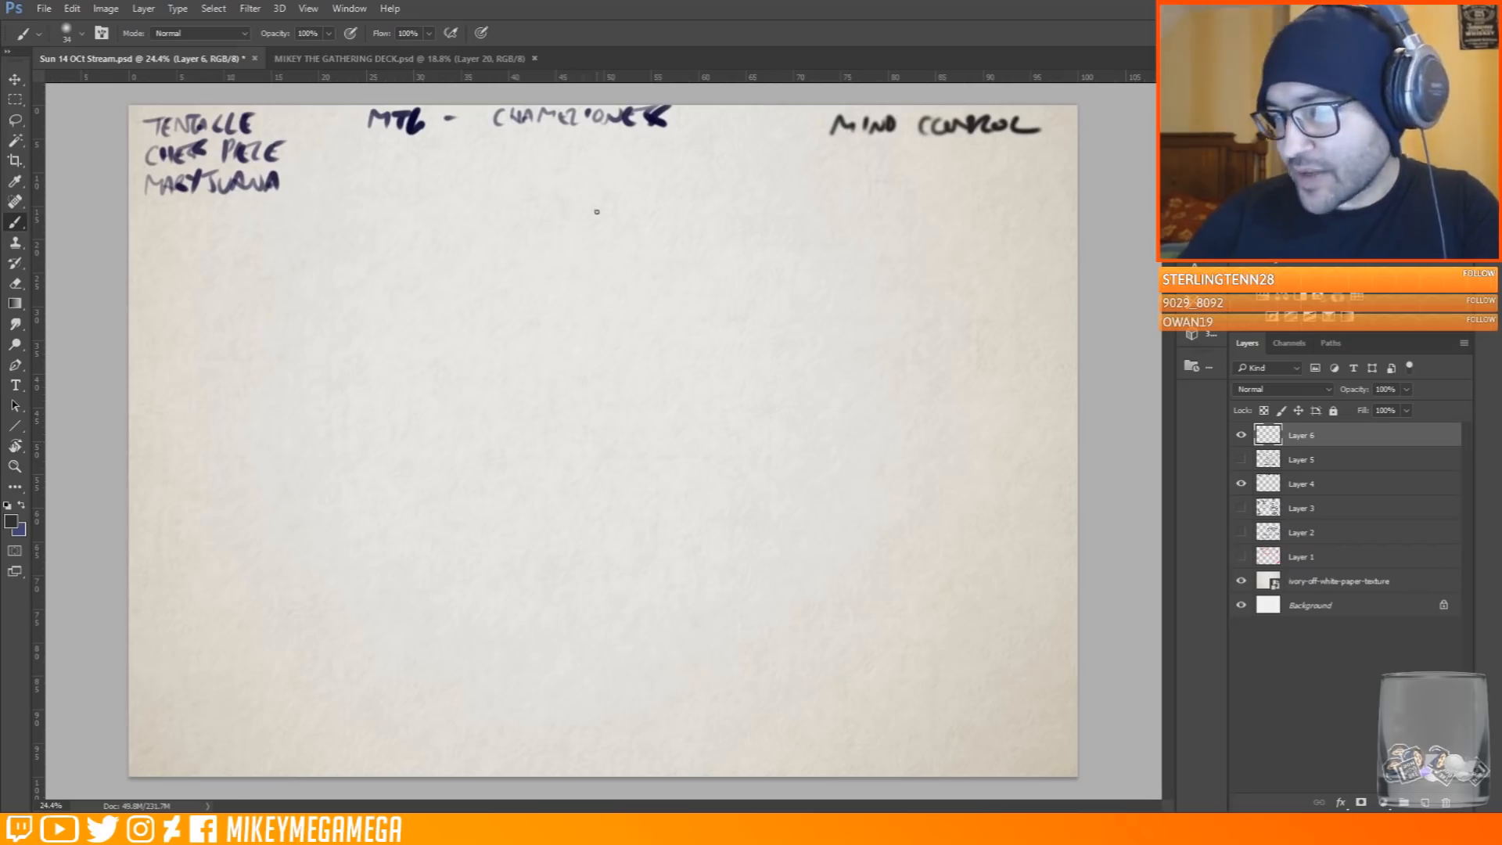
drag(603, 247, 613, 318)
drag(585, 293, 752, 333)
drag(630, 235, 674, 395)
drag(603, 325, 697, 412)
drag(710, 409, 752, 346)
mouse_move(645, 366)
mouse_down()
mouse_move(679, 370)
mouse_move(614, 428)
mouse_up()
drag(677, 377, 652, 432)
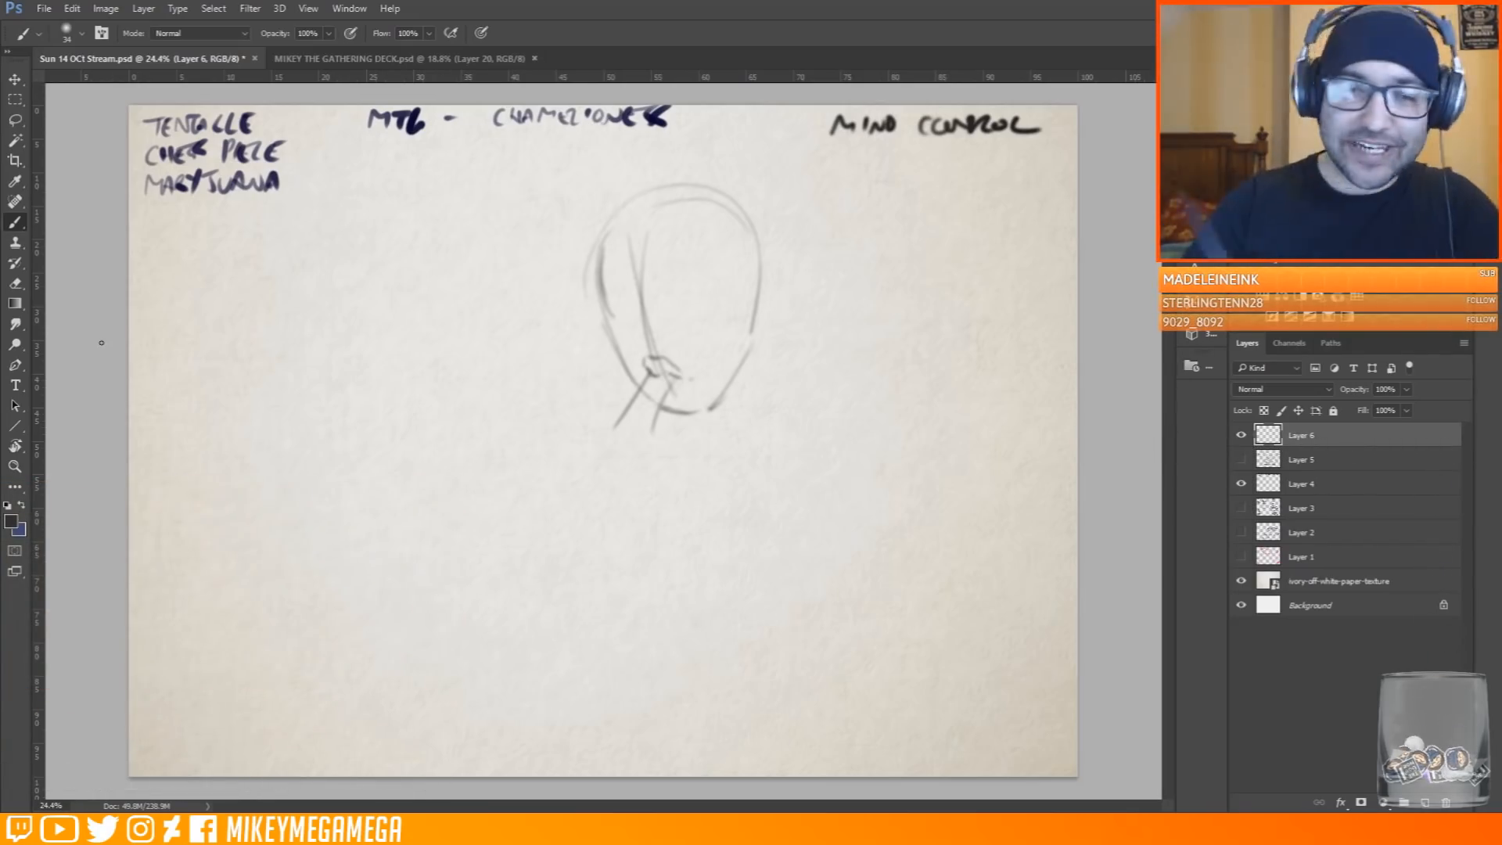
drag(656, 432, 678, 473)
mouse_move(628, 404)
mouse_down()
mouse_move(582, 449)
mouse_move(669, 462)
mouse_up()
Sketch a splayed hand-like shape above a small rounded piece on a rectangular block with an oval base, left of the head
drag(435, 264, 461, 326)
mouse_move(356, 339)
mouse_down()
mouse_move(411, 306)
mouse_move(498, 331)
mouse_up()
drag(479, 266, 463, 312)
drag(492, 234, 551, 383)
drag(457, 540, 516, 509)
drag(399, 539, 548, 423)
drag(458, 559, 594, 661)
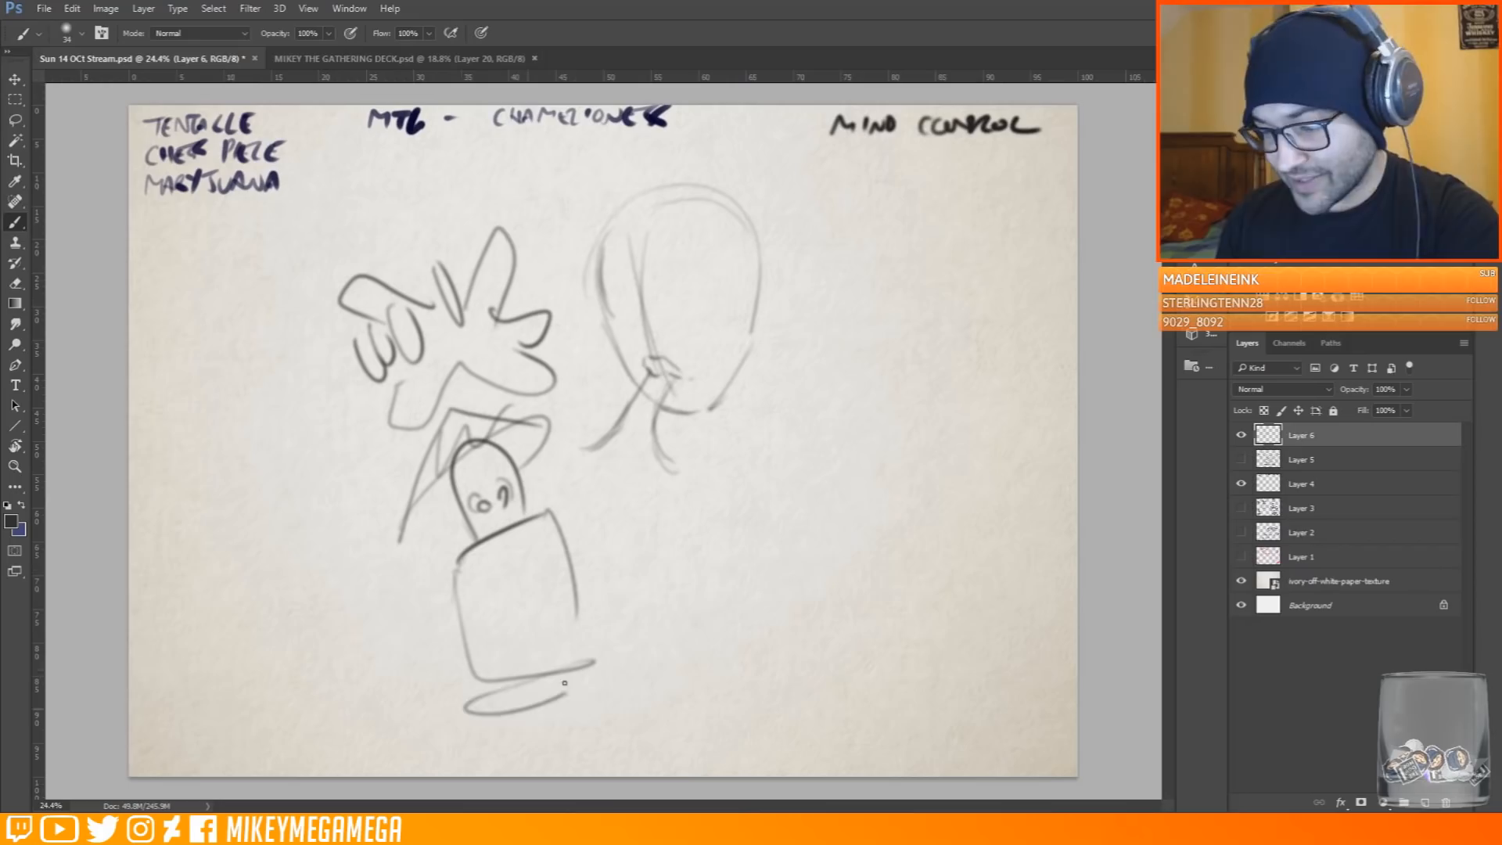
drag(467, 708, 583, 706)
Sketch a chessboard grid in perspective across the lower part of the canvas
drag(599, 565, 930, 577)
drag(431, 587, 295, 721)
drag(683, 583, 691, 765)
drag(755, 573, 788, 736)
drag(814, 571, 922, 742)
drag(610, 639, 978, 643)
drag(601, 733, 978, 718)
Add loose strokes around the hand shape and from the head down to the chessboard to rough out the figure's pose
drag(402, 269, 440, 288)
mouse_move(368, 381)
mouse_down()
mouse_move(414, 439)
mouse_move(396, 457)
mouse_up()
drag(401, 534, 452, 548)
mouse_move(649, 375)
mouse_down()
mouse_move(501, 508)
mouse_move(516, 610)
mouse_up()
mouse_move(547, 595)
mouse_down()
mouse_move(688, 547)
mouse_move(814, 555)
mouse_up()
drag(355, 227, 457, 205)
drag(481, 301, 532, 337)
mouse_move(375, 242)
mouse_down()
mouse_move(536, 360)
mouse_move(439, 231)
mouse_up()
drag(646, 391, 524, 583)
drag(634, 477, 724, 609)
drag(767, 454, 841, 516)
drag(708, 555, 845, 564)
drag(692, 643, 791, 744)
Hide Layer 6 and start a front-facing head outline on a new layer in the upper middle of the canvas
click(1241, 434)
key(ctrl+shift+alt+n)
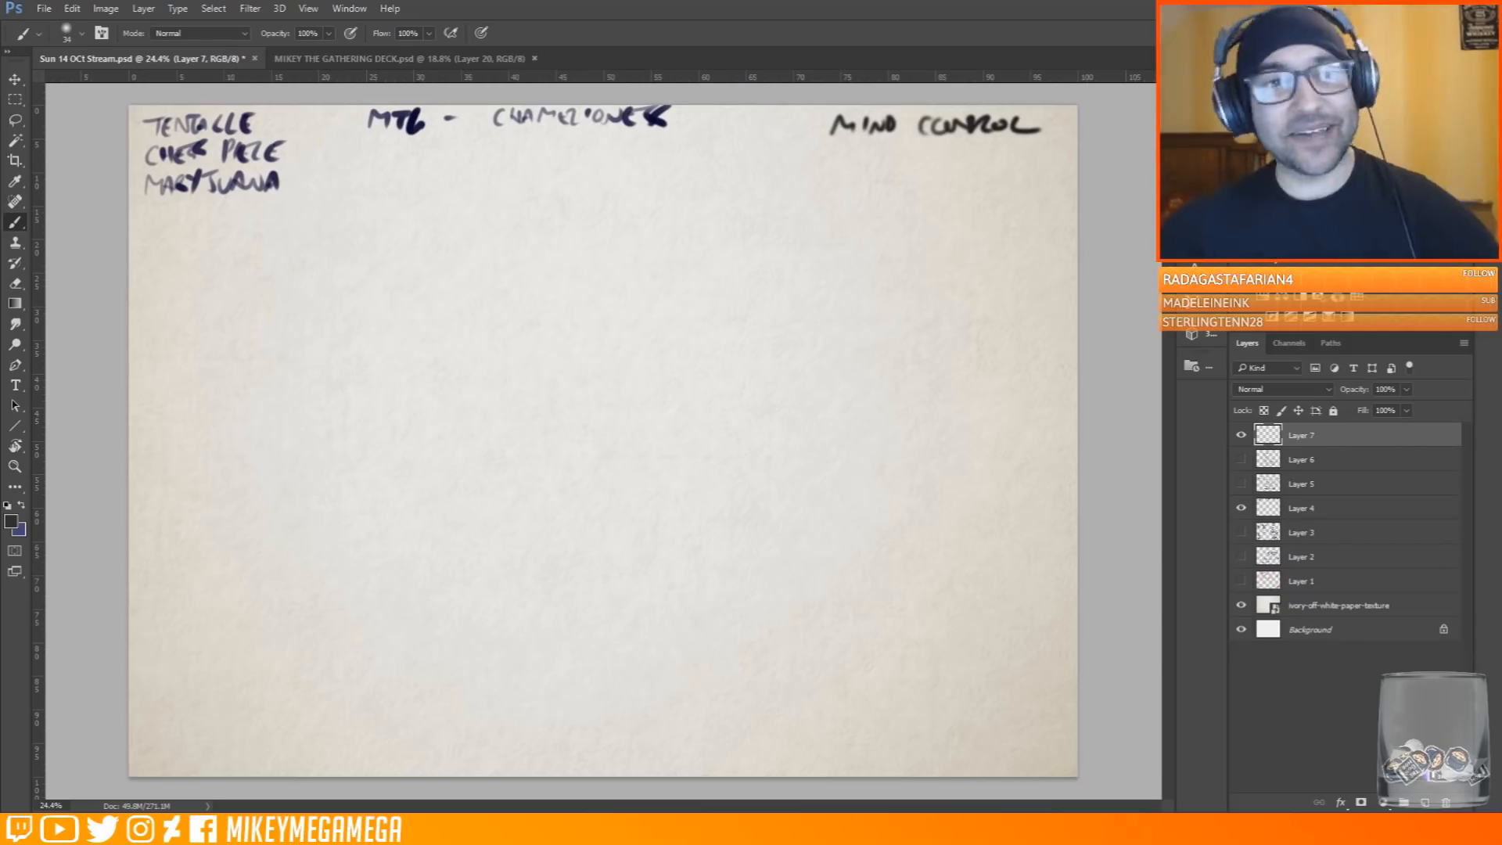
drag(556, 352, 701, 324)
drag(534, 313, 692, 366)
drag(694, 233, 701, 356)
drag(541, 233, 557, 385)
Draw two wide-open eyes and frowning lips on the face, and darken the rounded outline around the head
drag(556, 280, 598, 270)
drag(649, 272, 688, 266)
drag(574, 267, 673, 270)
drag(557, 272, 590, 263)
drag(682, 258, 675, 273)
drag(616, 330, 666, 344)
drag(552, 219, 555, 381)
drag(541, 298, 708, 205)
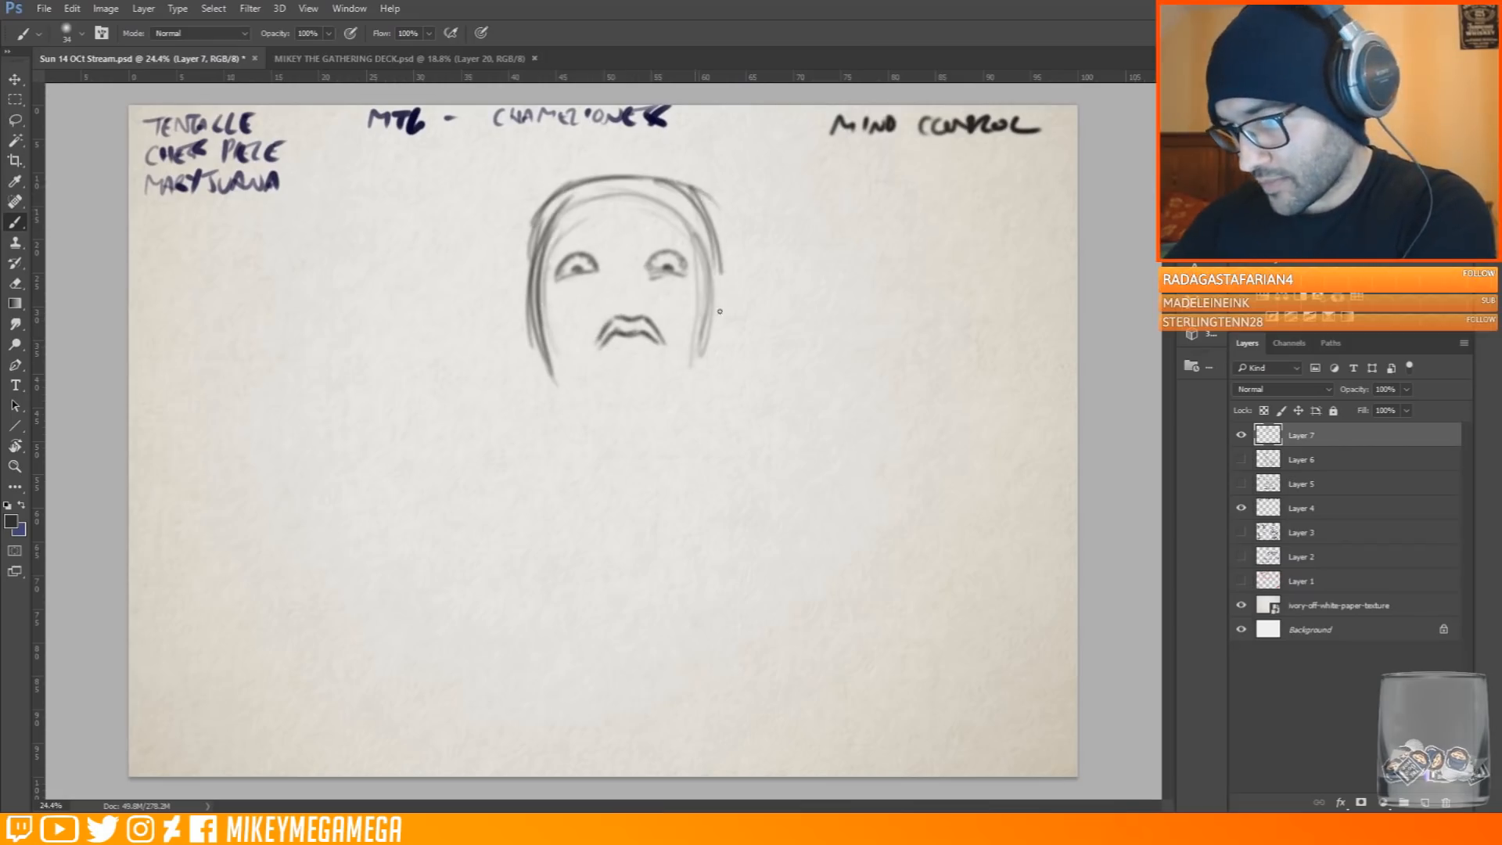
Shade the face with diagonal hatching, reinforce the right side of the head, and draw a flaring stream from the mouth
drag(563, 187, 688, 352)
drag(548, 235, 680, 360)
mouse_move(704, 258)
mouse_down()
mouse_move(599, 357)
mouse_move(605, 479)
mouse_up()
drag(651, 343, 661, 435)
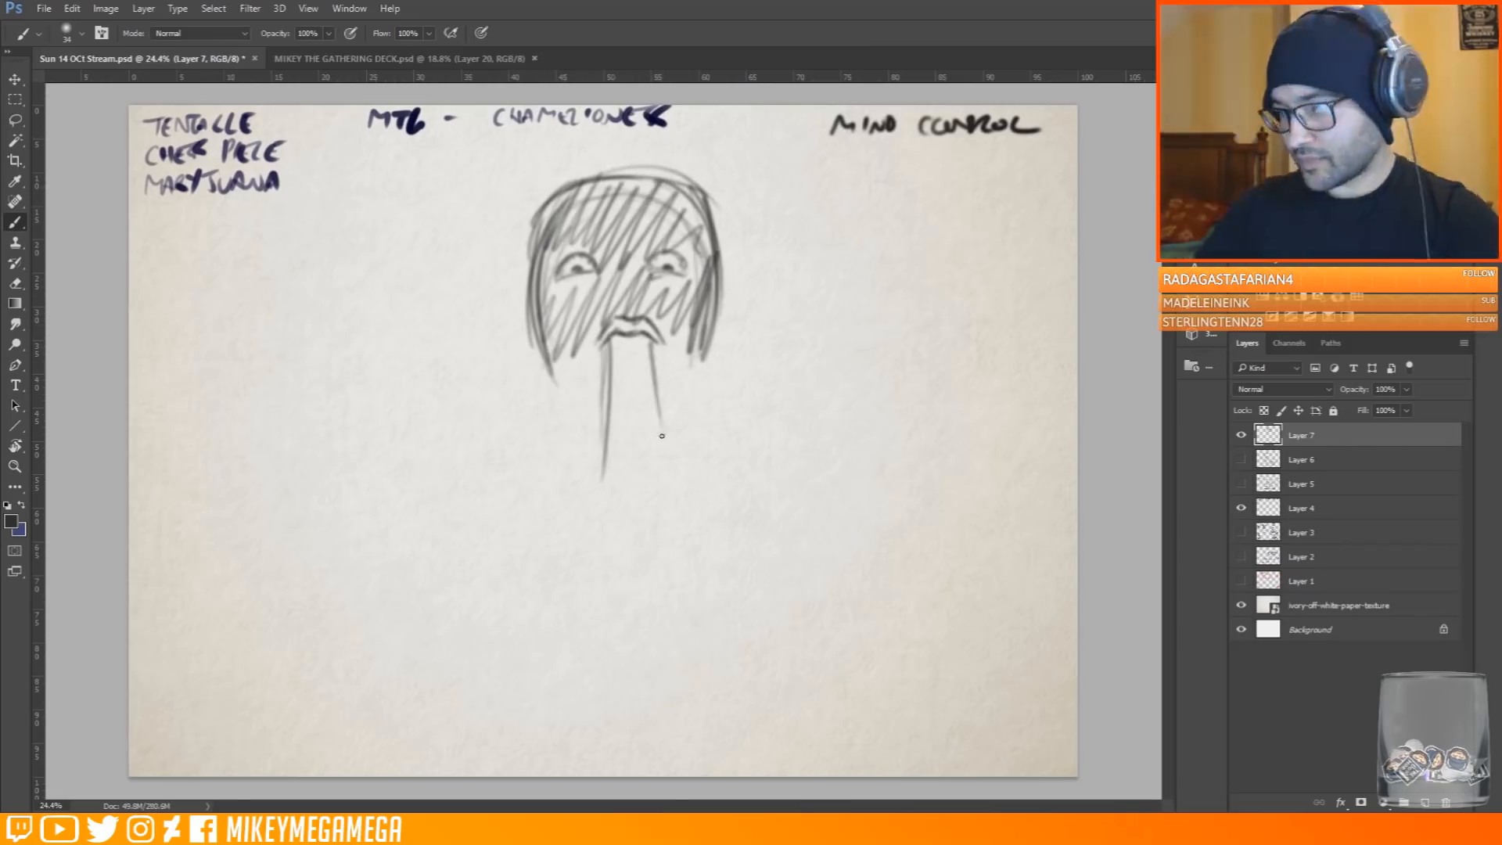
drag(604, 383, 567, 597)
drag(659, 354, 711, 610)
Sketch a thick chessboard in perspective beneath the face, with grid lines and a front edge across the lower canvas
drag(583, 557, 557, 623)
drag(580, 561, 445, 573)
drag(688, 540, 845, 552)
drag(847, 538, 676, 542)
drag(434, 551, 250, 656)
mouse_move(817, 548)
mouse_down()
mouse_move(978, 653)
mouse_move(998, 648)
mouse_up()
drag(223, 716, 422, 708)
drag(309, 714, 950, 708)
drag(947, 624, 1033, 700)
drag(615, 561, 610, 685)
drag(489, 562, 446, 708)
drag(676, 555, 679, 688)
drag(767, 559, 891, 687)
drag(371, 596, 862, 565)
drag(297, 700, 1013, 660)
drag(228, 719, 1033, 743)
drag(1035, 681, 1031, 706)
Add beard strokes along the jaw, an ear on each side of the head, and a nose mark
drag(554, 342, 603, 391)
drag(649, 342, 694, 367)
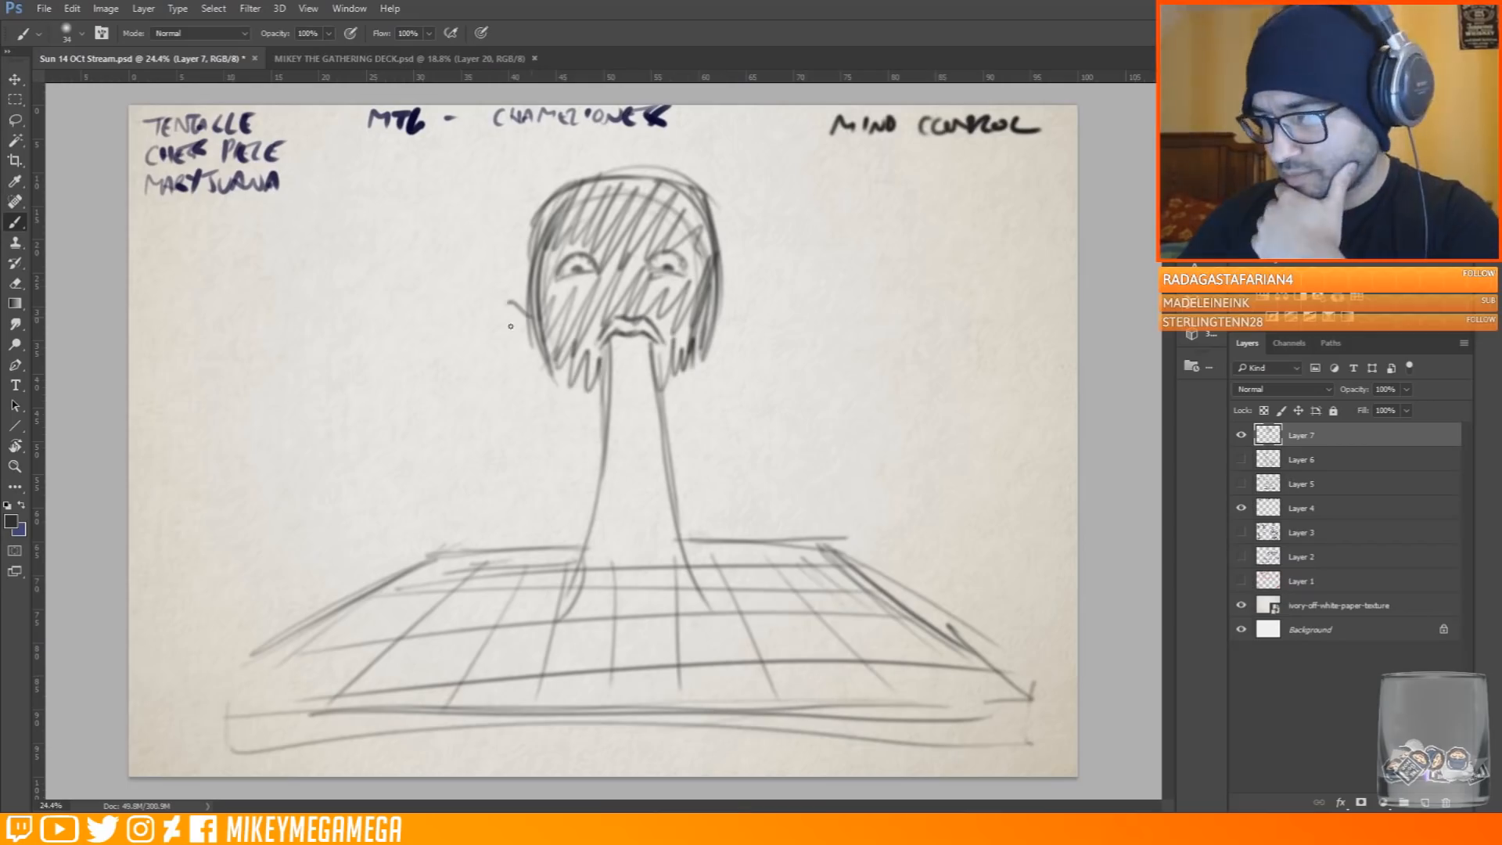
drag(526, 311, 543, 366)
drag(716, 312, 704, 368)
drag(614, 278, 649, 296)
Draw broad shoulders behind the chessboard, fill them with zigzag hatching, and reinforce the base of the mouth stream
mouse_move(559, 374)
mouse_down()
mouse_move(508, 388)
mouse_move(344, 532)
mouse_up()
drag(798, 389, 955, 491)
drag(405, 525, 601, 450)
mouse_move(696, 371)
mouse_down()
mouse_move(790, 518)
mouse_move(937, 542)
mouse_up()
drag(552, 375, 590, 413)
drag(591, 546, 557, 622)
Draw curling swirls around the left, right and front edges of the chessboard
mouse_move(329, 643)
mouse_down()
mouse_move(282, 632)
mouse_move(221, 696)
mouse_up()
drag(352, 676, 195, 696)
drag(358, 570, 321, 612)
drag(688, 666, 718, 677)
drag(884, 626, 955, 680)
drag(970, 579, 1017, 594)
mouse_move(981, 661)
mouse_down()
mouse_move(927, 654)
mouse_move(829, 704)
mouse_up()
drag(801, 732, 935, 723)
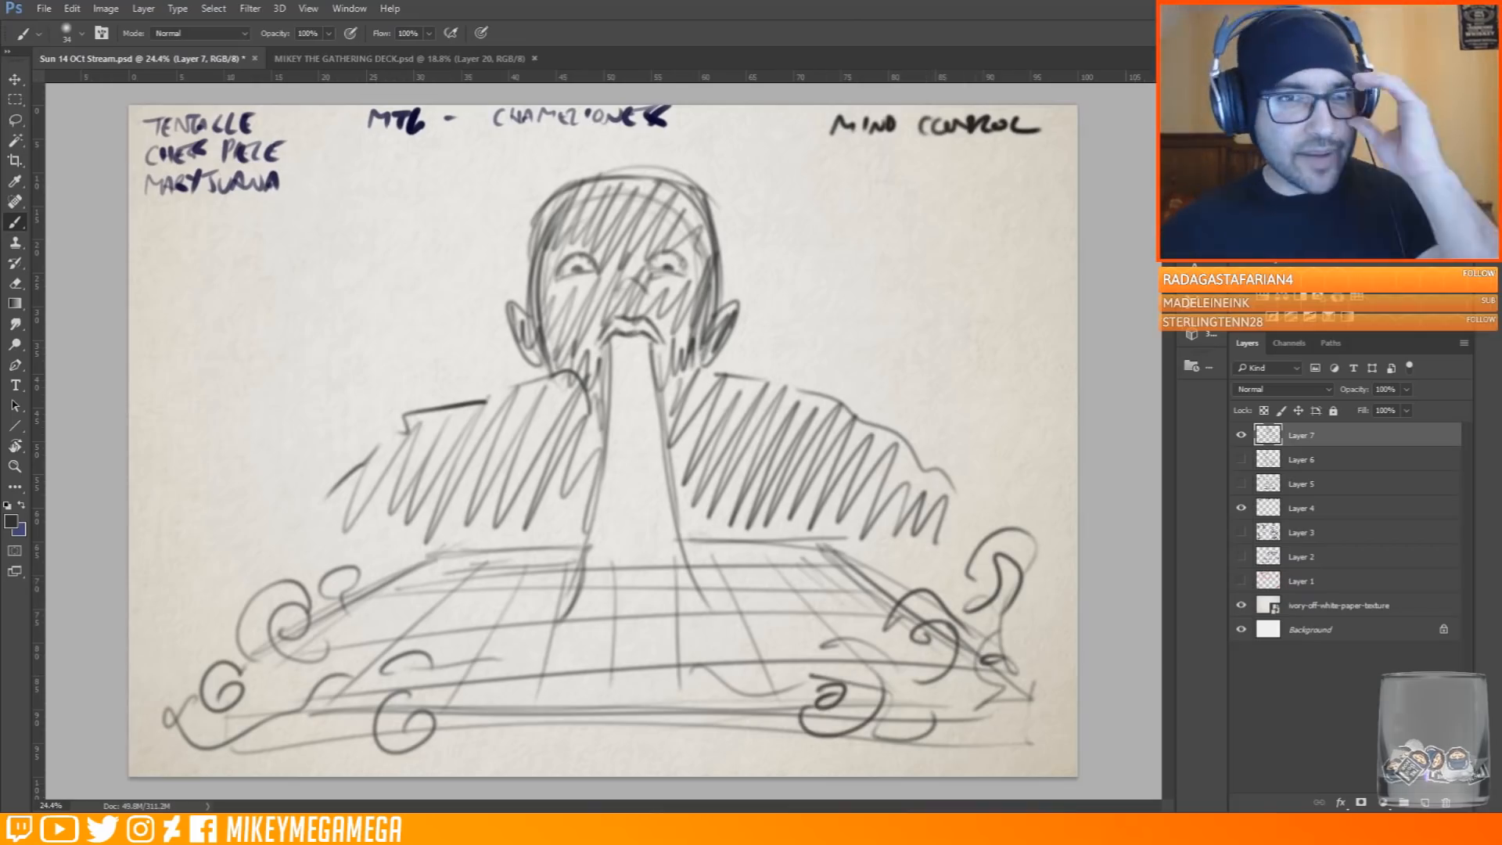
Scribble three small looped marks below the MIND CONTROL note and darken the hatching on the right shoulder
drag(1010, 149, 1017, 174)
drag(1033, 152, 1045, 168)
drag(1048, 149, 1045, 171)
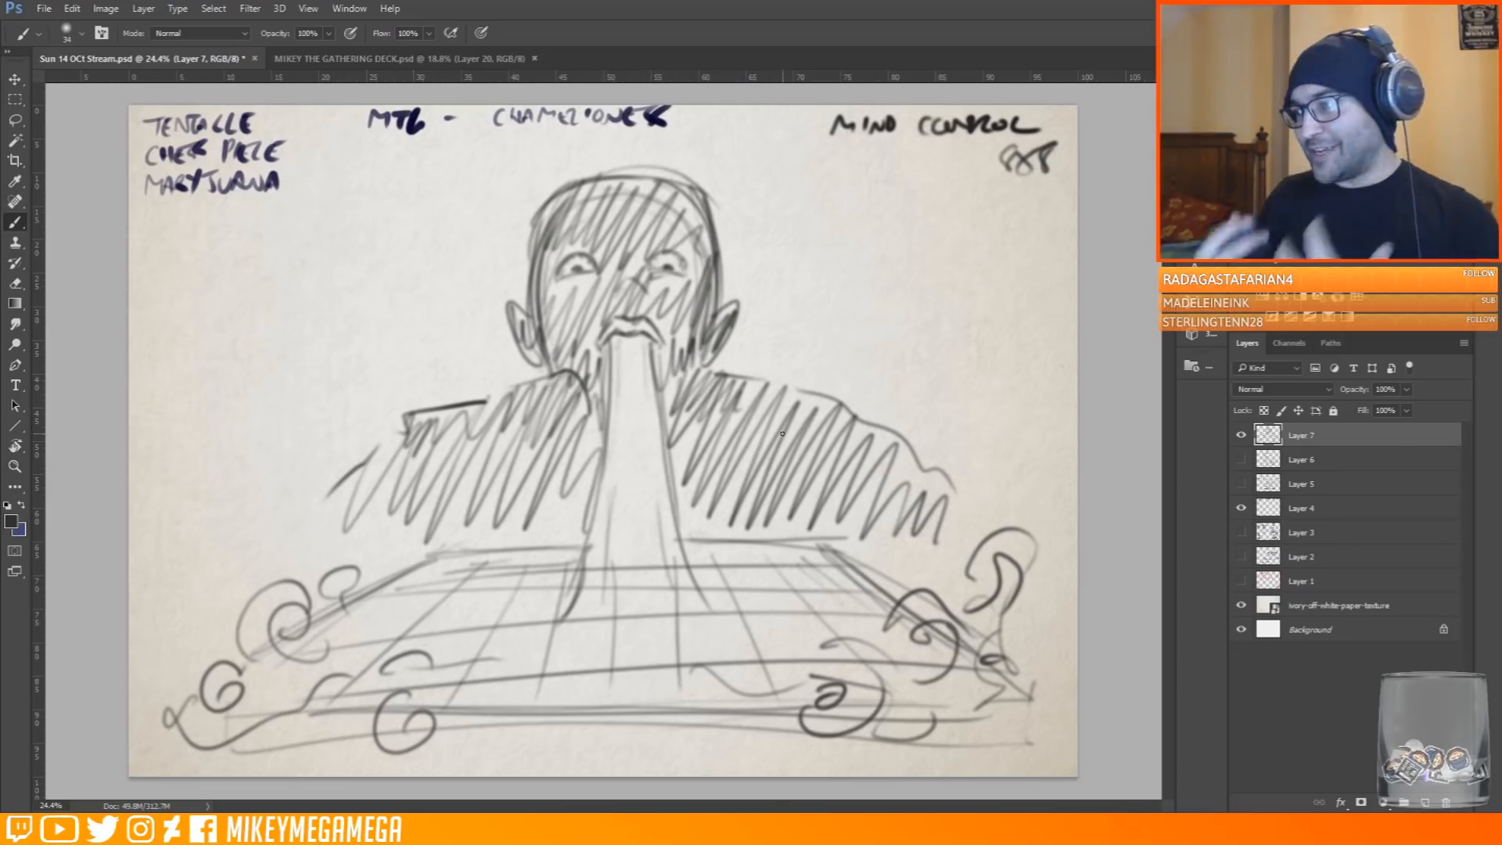
drag(742, 407, 878, 419)
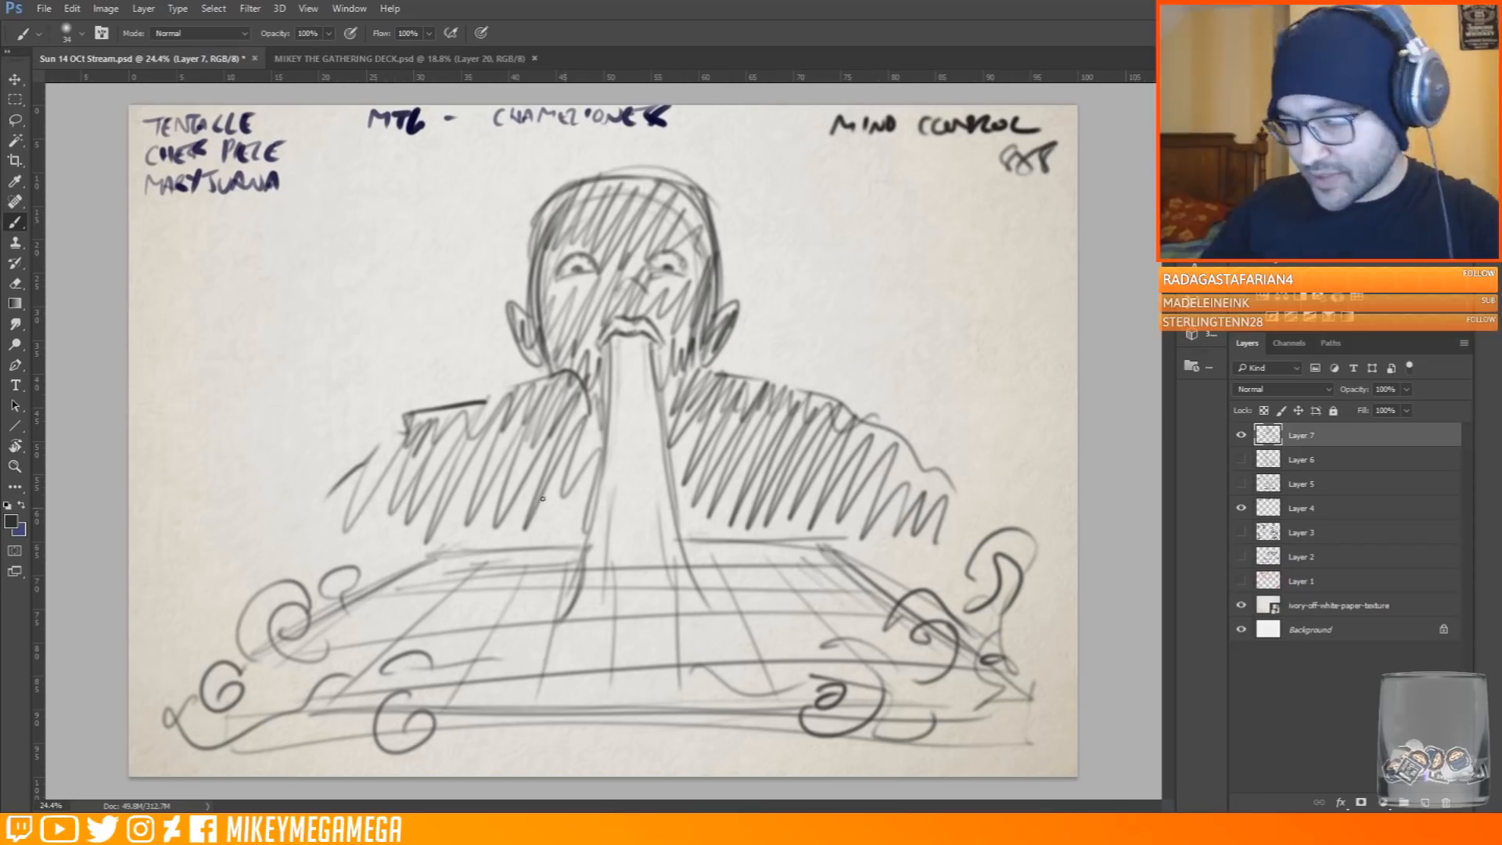
Mark oval piece bases across the chessboard and rough out a rook-shaped character on its left side
drag(401, 613, 421, 624)
drag(539, 645, 549, 659)
mouse_move(541, 561)
mouse_down()
mouse_move(502, 576)
mouse_move(555, 562)
mouse_up()
drag(743, 550, 753, 554)
drag(829, 565, 838, 571)
drag(782, 616, 782, 618)
drag(538, 618, 438, 673)
mouse_move(440, 460)
mouse_down()
mouse_move(499, 430)
mouse_move(469, 501)
mouse_move(500, 564)
mouse_move(540, 540)
mouse_move(516, 501)
mouse_move(531, 555)
mouse_move(501, 618)
mouse_up()
Look over the cards in MIKEY THE GATHERING DECK.psd, then return to the stream sketch document
scroll(581, 469, down, 1)
click(368, 59)
scroll(511, 508, up, 11)
scroll(510, 509, down, 10)
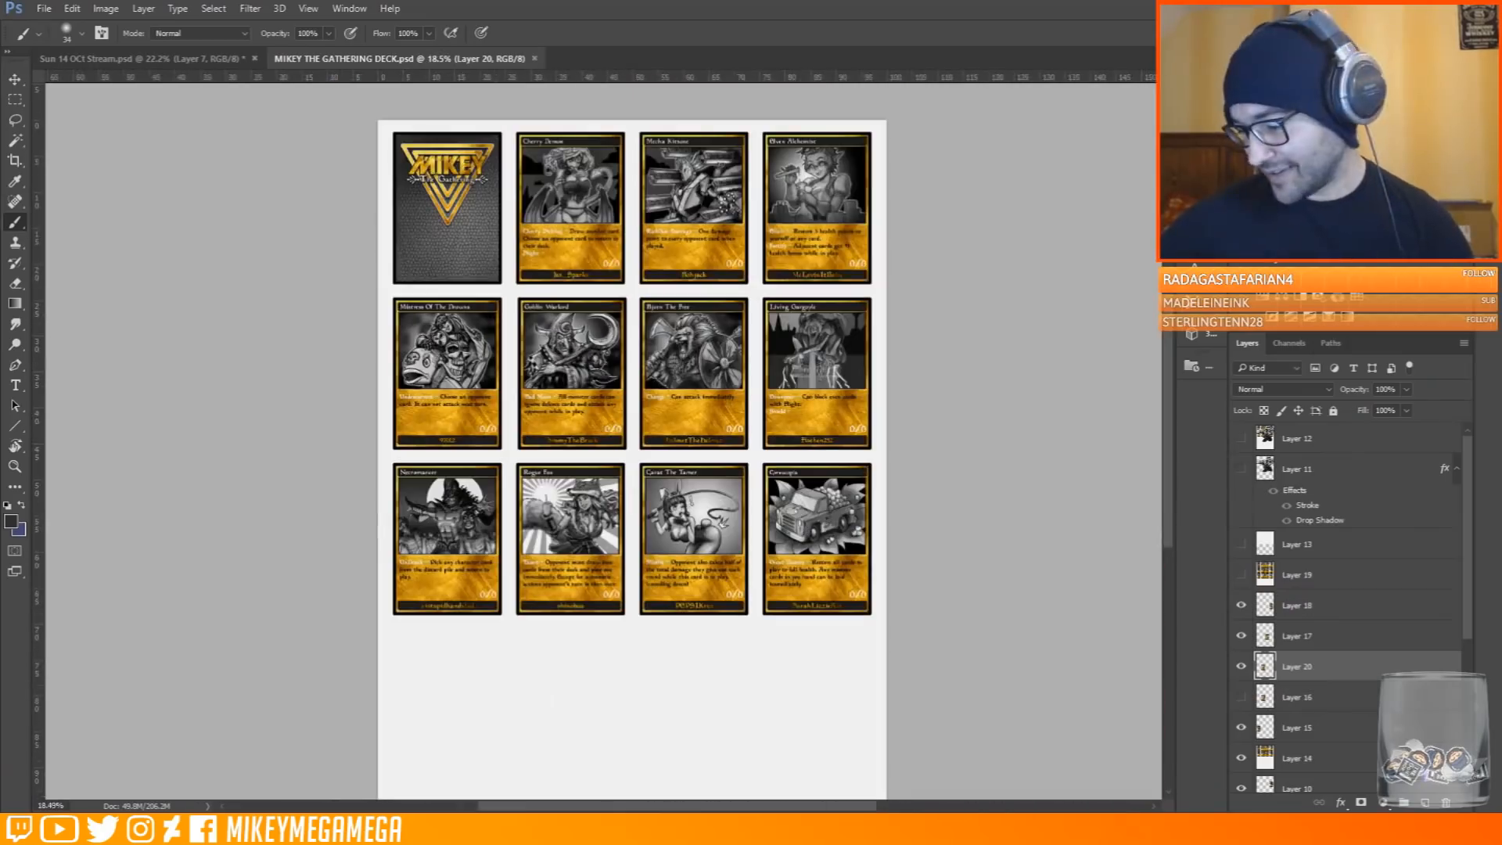
key(ctrl+Tab)
Finish the rook character's outline and sketch a knight piece with a curved horse head beside it on the left
scroll(441, 628, up, 1)
drag(442, 537, 446, 575)
drag(445, 596, 455, 635)
drag(550, 611, 548, 637)
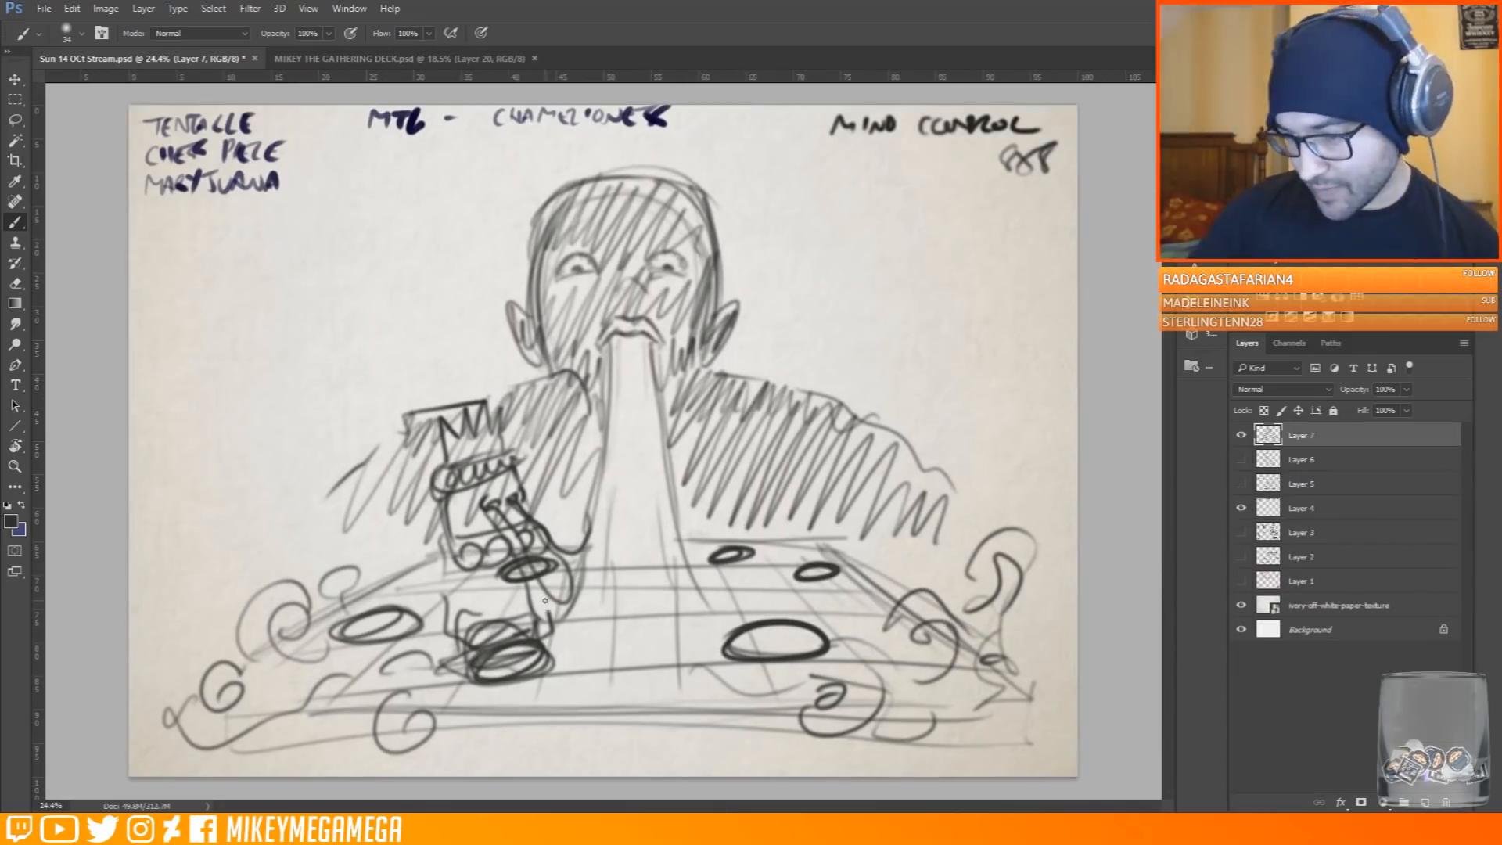
drag(327, 629, 411, 595)
drag(313, 557, 344, 438)
drag(421, 465, 374, 540)
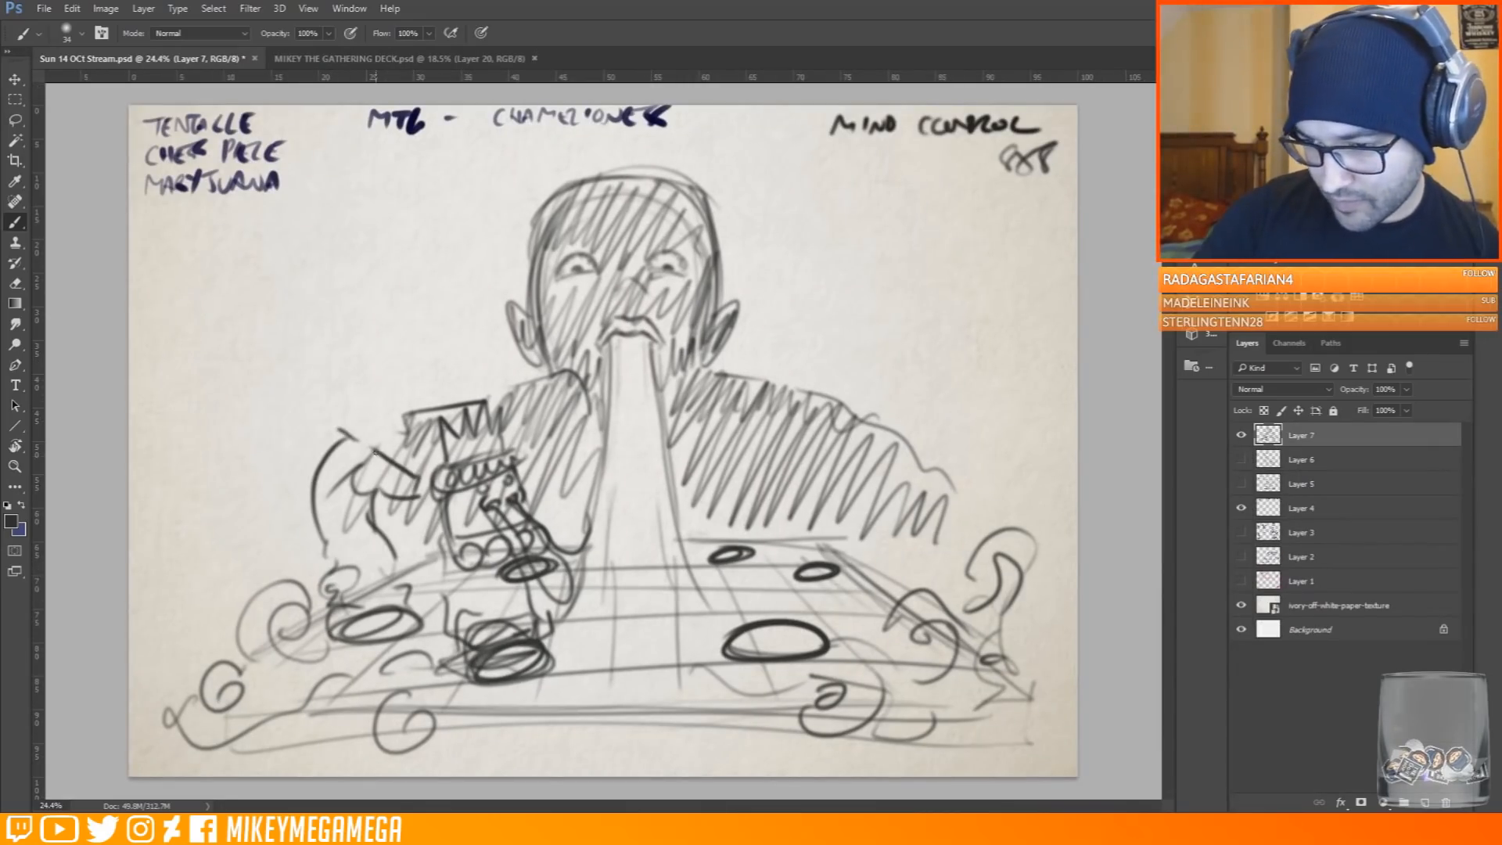
drag(309, 477, 379, 416)
drag(351, 598, 398, 630)
Draw a tall slim piece, a pawn and a battlemented rook on the oval bases at the board's right
drag(724, 493, 715, 554)
drag(720, 402, 735, 552)
mouse_move(790, 569)
mouse_down()
mouse_move(761, 581)
mouse_move(775, 645)
mouse_up()
drag(809, 493, 843, 559)
drag(781, 438, 853, 458)
drag(790, 462, 794, 565)
drag(854, 465, 857, 570)
drag(798, 579, 860, 577)
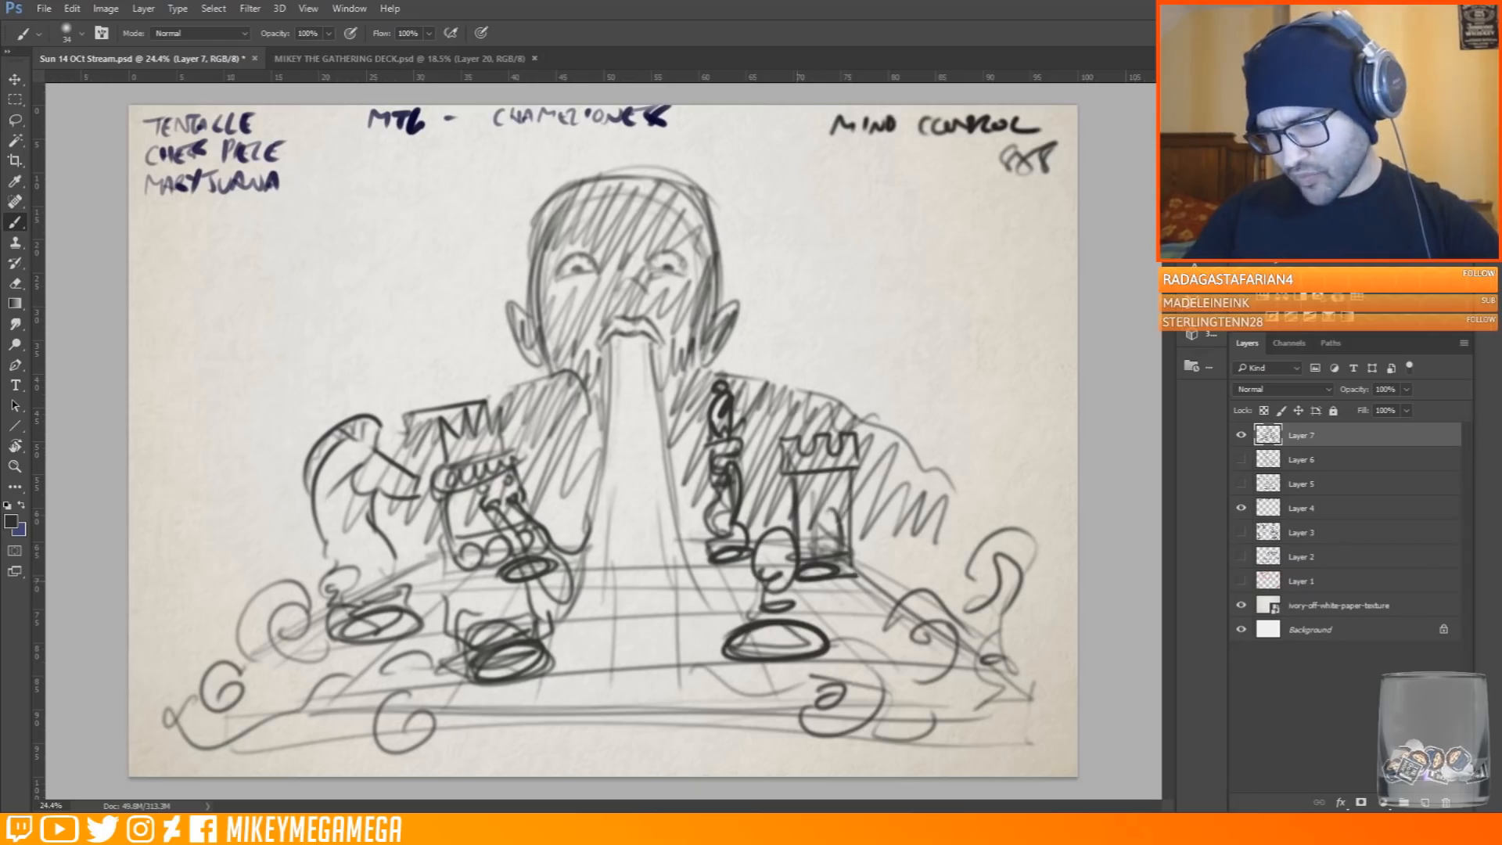
drag(837, 485, 844, 505)
drag(739, 646, 782, 643)
Sketch a raised clenched hand above the rook on the right of the head
drag(857, 282, 794, 313)
drag(845, 313, 865, 399)
drag(864, 309, 911, 352)
drag(821, 297, 842, 319)
drag(871, 395, 907, 289)
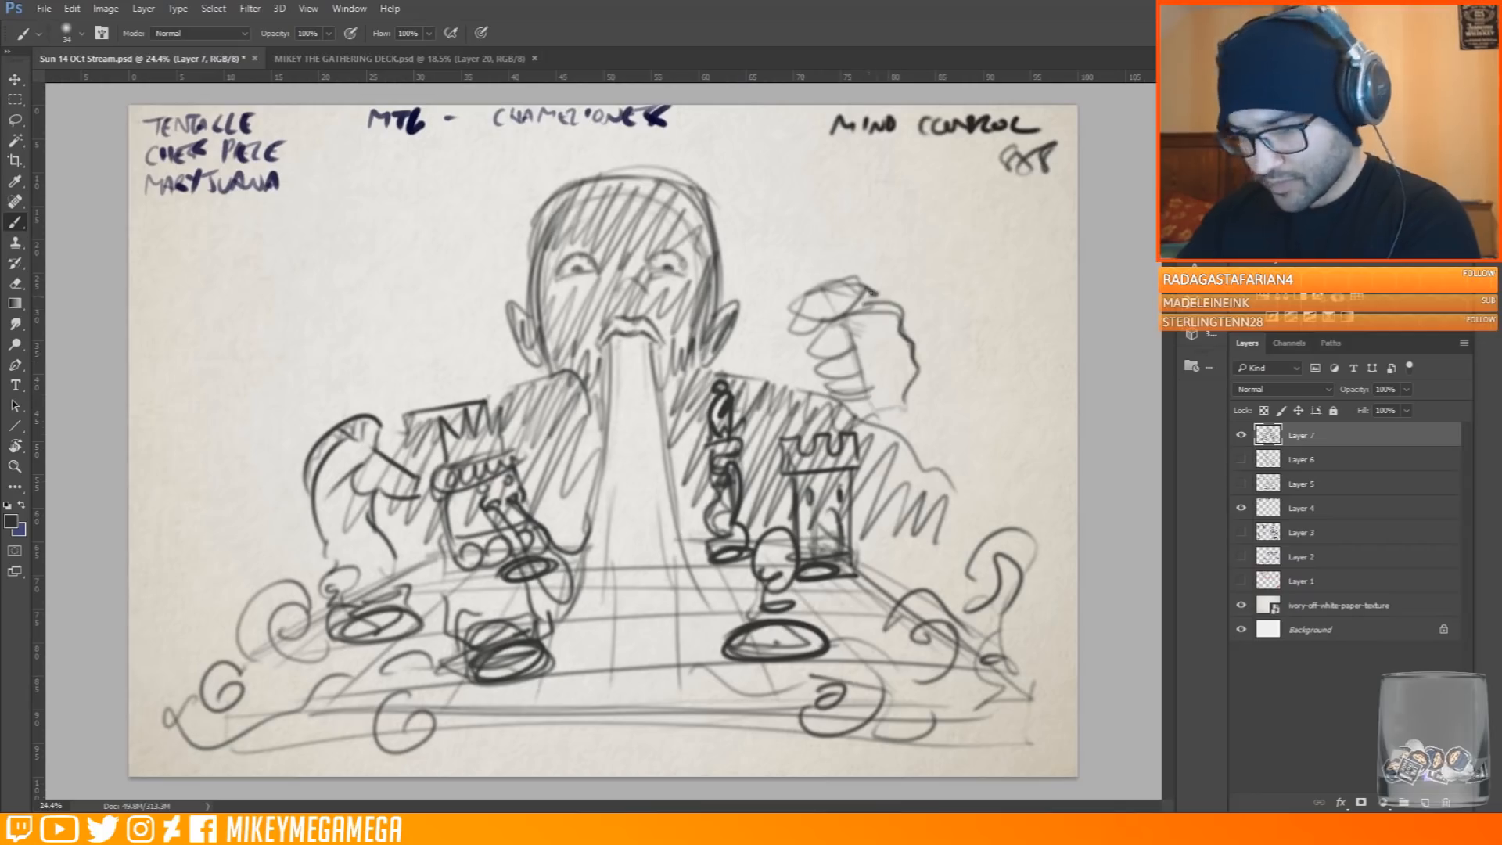
Draw a long flared object held in the raised hand, and shade the hand and forearm with hatching
drag(806, 282, 759, 360)
drag(829, 317, 965, 248)
drag(767, 344, 876, 290)
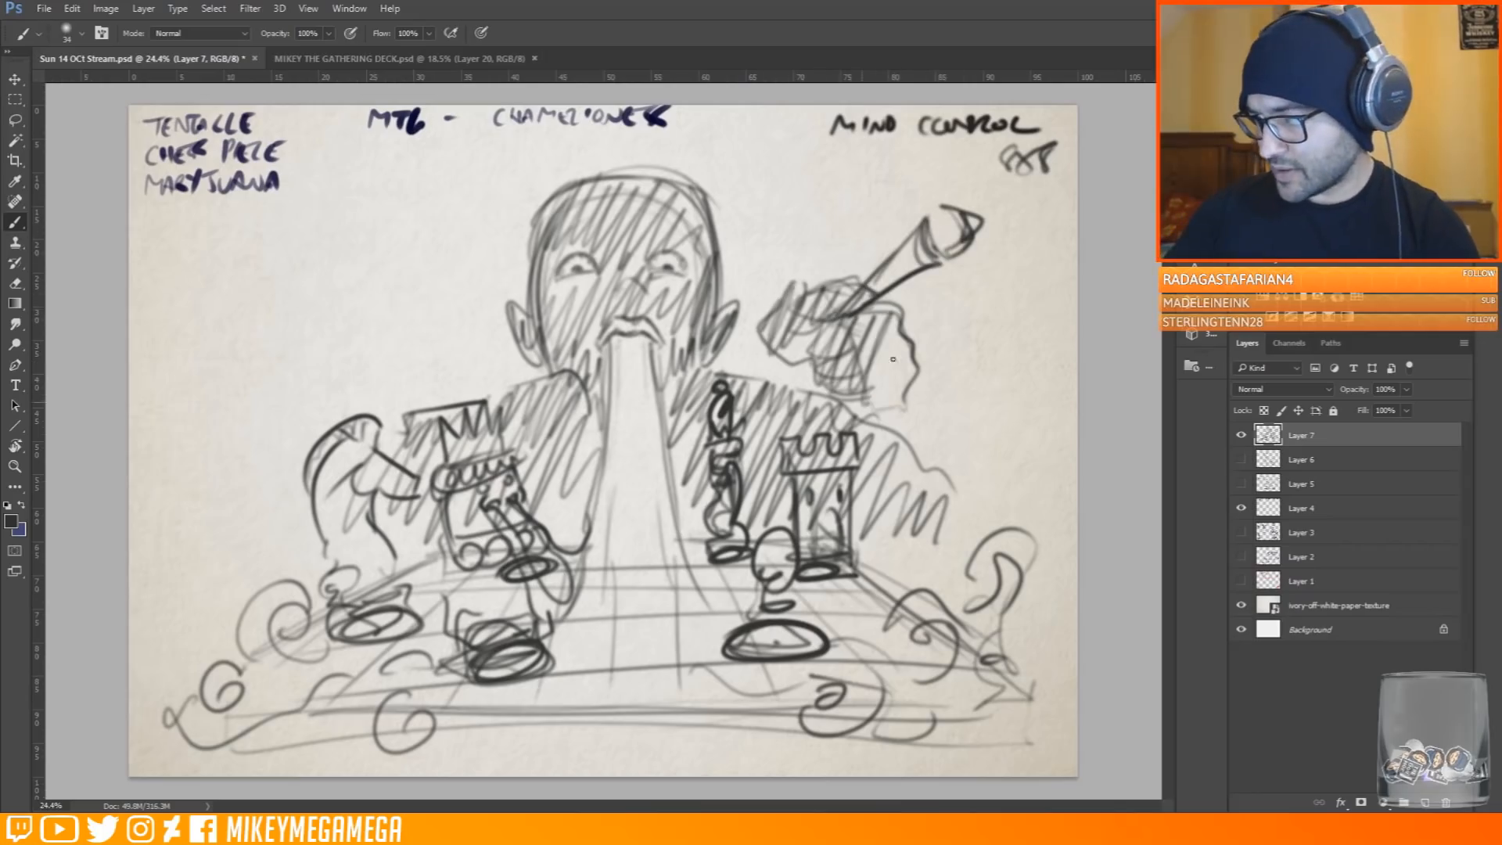
drag(860, 501, 915, 313)
drag(829, 274, 981, 223)
Add loose smoke swirls in the empty space to the left and right of the head
drag(531, 188, 423, 266)
mouse_move(376, 208)
mouse_down()
mouse_move(324, 206)
mouse_move(338, 256)
mouse_up()
drag(372, 270, 491, 321)
drag(291, 372, 389, 383)
drag(923, 321, 978, 322)
drag(970, 359, 976, 413)
Add flow lines to the mouth stream, shade the chess pieces, and hatch the chessboard's front edge
drag(643, 344, 681, 661)
drag(678, 565, 755, 604)
drag(708, 438, 693, 567)
drag(813, 501, 829, 626)
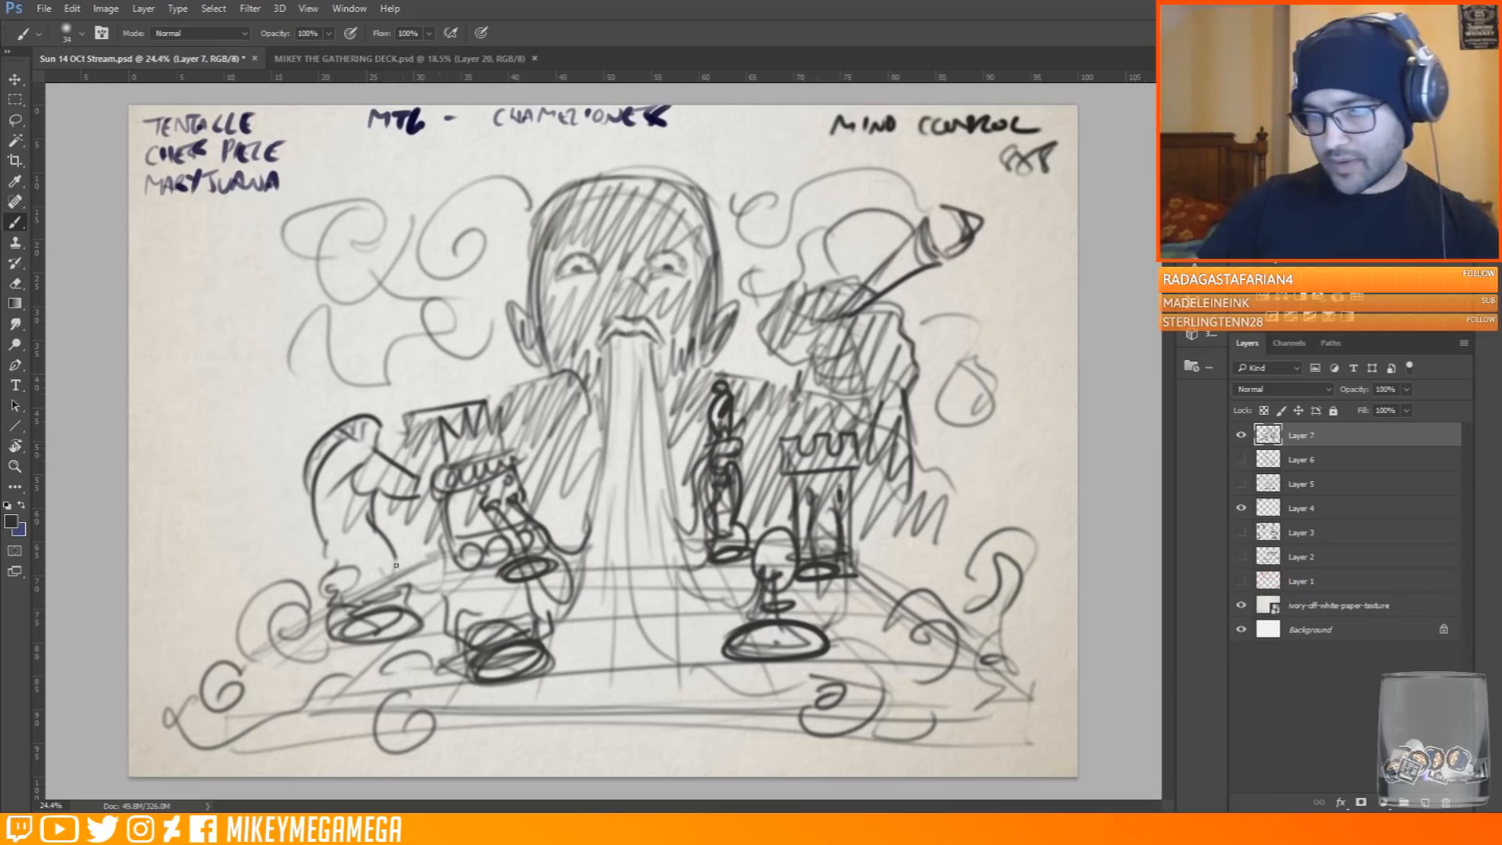
drag(395, 489, 438, 579)
mouse_move(454, 751)
mouse_down()
mouse_move(594, 716)
mouse_move(806, 712)
mouse_up()
drag(462, 400, 421, 401)
Darken the head outline and add a small flat-topped shape with dense hatching on top of the head
drag(552, 202, 533, 310)
drag(696, 187, 725, 315)
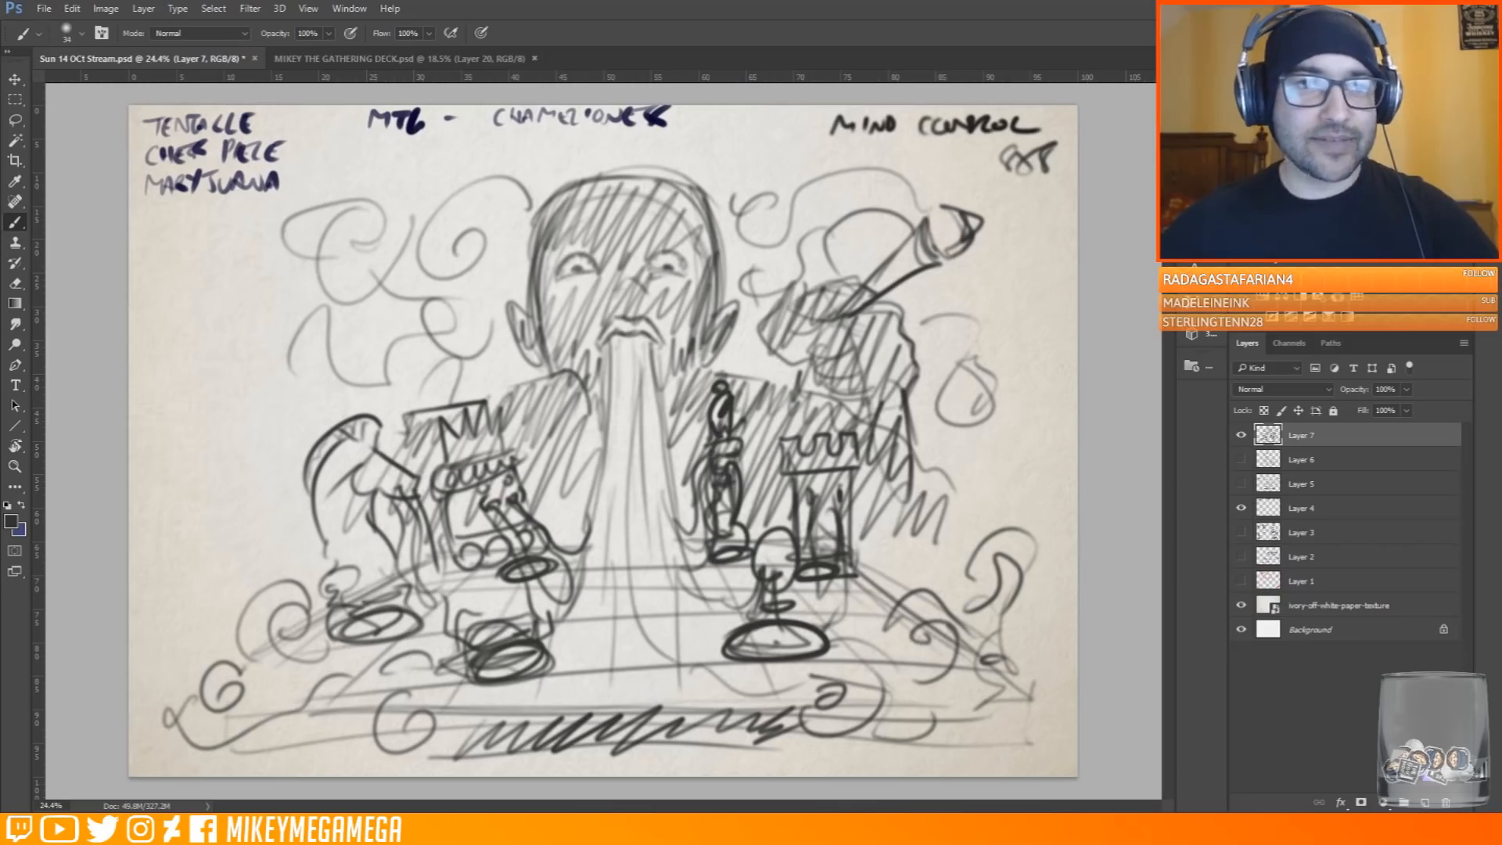
drag(563, 188, 703, 200)
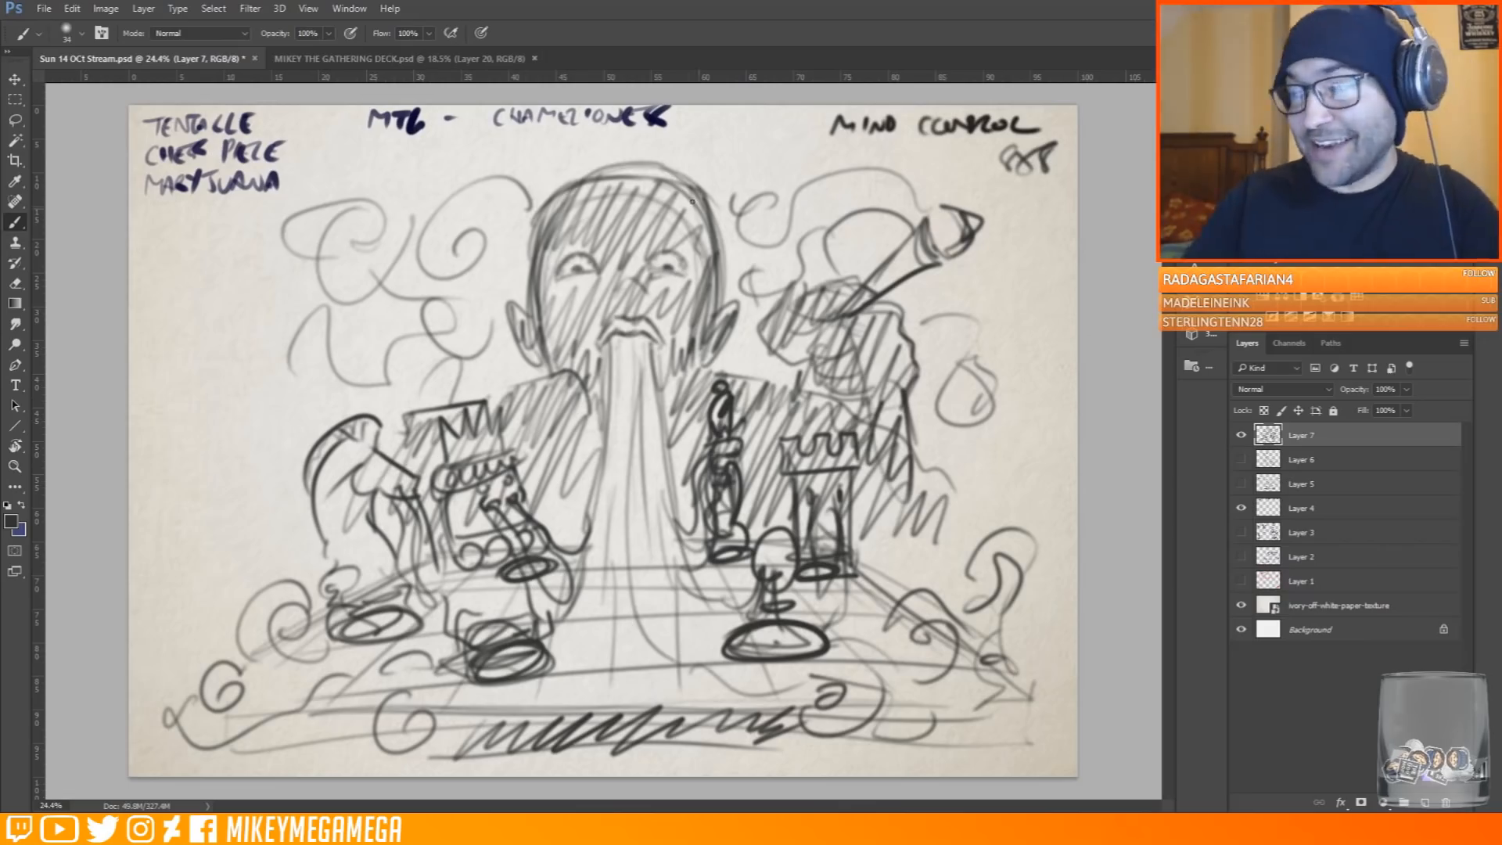
drag(562, 186, 648, 144)
drag(667, 149, 682, 179)
drag(592, 174, 666, 172)
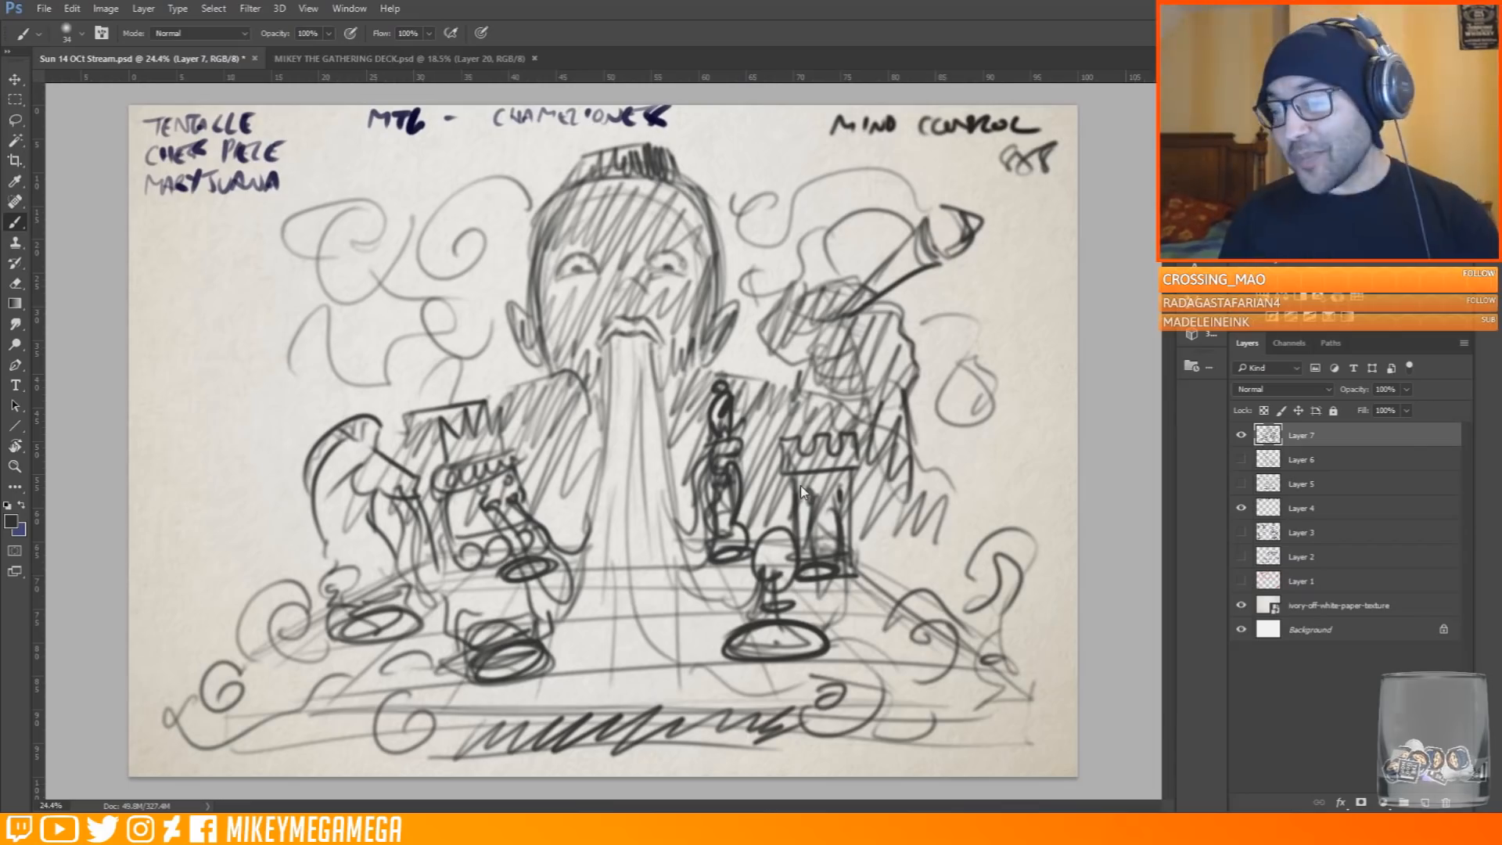
Hide Layer 7 and, on a new layer, rough out a crowned, bearded king chess piece with tentacles around it
click(1241, 438)
key(ctrl+shift+alt+n)
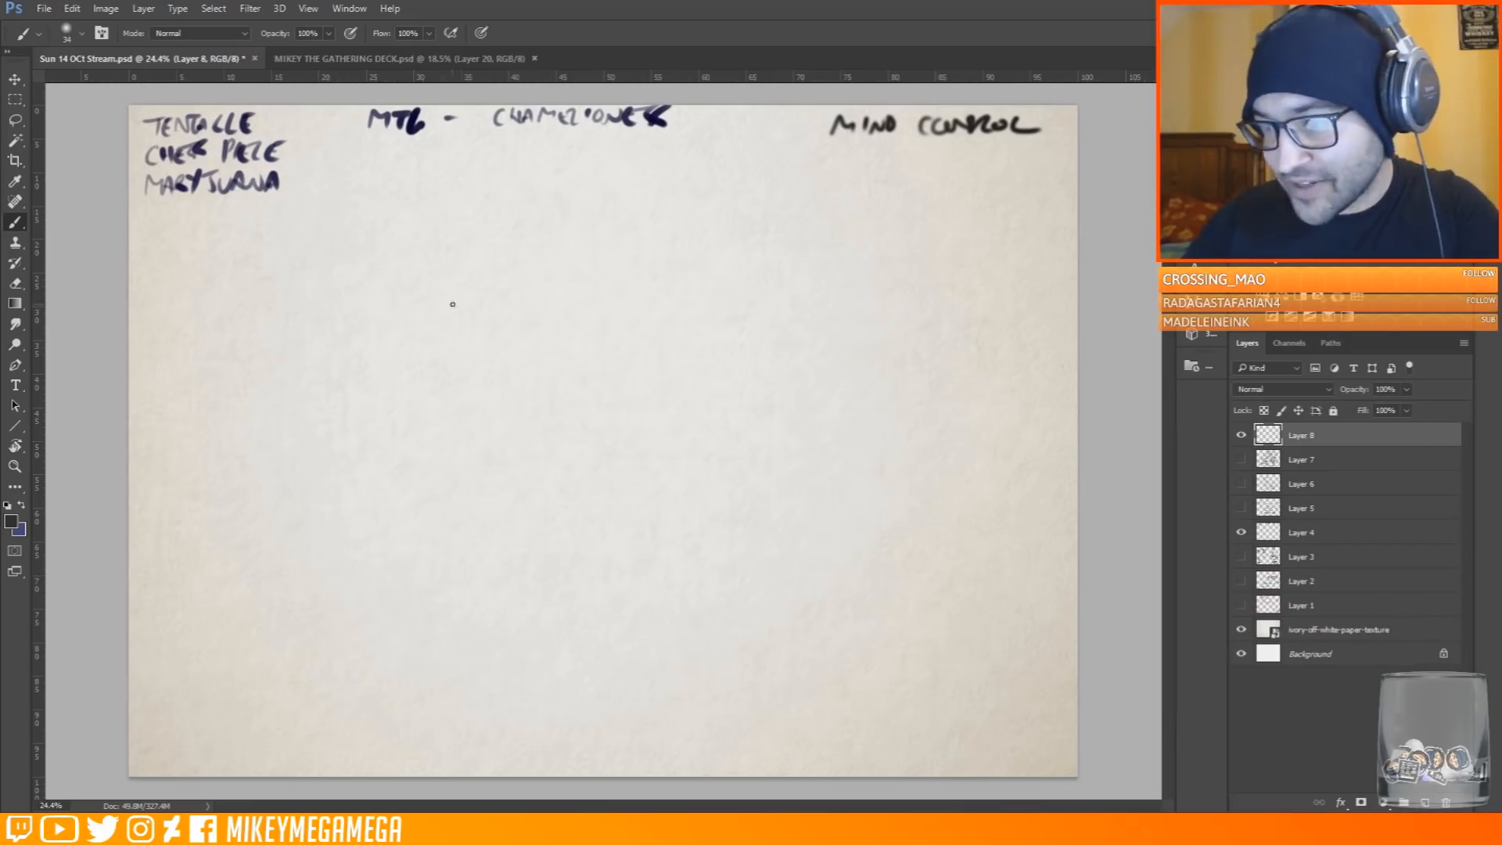
mouse_move(391, 333)
mouse_down()
mouse_move(381, 294)
mouse_move(438, 269)
mouse_move(491, 297)
mouse_move(408, 247)
mouse_move(470, 317)
mouse_move(410, 422)
mouse_move(449, 450)
mouse_move(438, 391)
mouse_move(468, 356)
mouse_move(391, 427)
mouse_move(471, 472)
mouse_move(466, 529)
mouse_move(473, 501)
mouse_move(439, 563)
mouse_move(508, 461)
mouse_move(560, 599)
mouse_move(508, 618)
mouse_move(603, 650)
mouse_move(521, 692)
mouse_move(841, 743)
mouse_up()
drag(841, 743, 687, 735)
drag(687, 735, 887, 697)
drag(888, 696, 531, 397)
mouse_move(579, 287)
mouse_down()
mouse_move(772, 211)
mouse_move(581, 275)
mouse_move(740, 313)
mouse_move(844, 293)
mouse_move(588, 325)
mouse_move(602, 415)
mouse_move(705, 439)
mouse_move(352, 547)
mouse_move(611, 516)
mouse_move(501, 406)
mouse_move(595, 501)
mouse_move(508, 336)
mouse_move(470, 469)
mouse_move(685, 579)
mouse_move(583, 266)
mouse_move(876, 391)
mouse_move(829, 375)
mouse_move(849, 278)
mouse_move(489, 235)
mouse_move(383, 344)
mouse_move(203, 415)
mouse_up()
mouse_move(334, 390)
mouse_down()
mouse_move(262, 372)
mouse_move(325, 367)
mouse_move(309, 680)
mouse_move(328, 528)
mouse_up()
Draw long wavy tentacles with suckers across the lower right of the canvas
mouse_move(1001, 549)
mouse_down()
mouse_move(702, 717)
mouse_move(651, 724)
mouse_move(923, 713)
mouse_move(908, 608)
mouse_move(809, 673)
mouse_up()
drag(756, 693, 742, 696)
mouse_move(884, 366)
mouse_down()
mouse_move(895, 451)
mouse_move(618, 572)
mouse_up()
drag(618, 572, 911, 557)
drag(735, 579, 935, 556)
Sketch a large bald head with a pointed ear, facing down toward the king piece
drag(798, 286, 851, 260)
drag(851, 260, 800, 374)
drag(809, 310, 826, 299)
drag(712, 146, 816, 271)
mouse_move(712, 146)
mouse_down()
mouse_move(577, 296)
mouse_move(636, 341)
mouse_up()
mouse_move(645, 341)
mouse_down()
mouse_move(757, 337)
mouse_move(655, 383)
mouse_move(643, 436)
mouse_move(678, 449)
mouse_up()
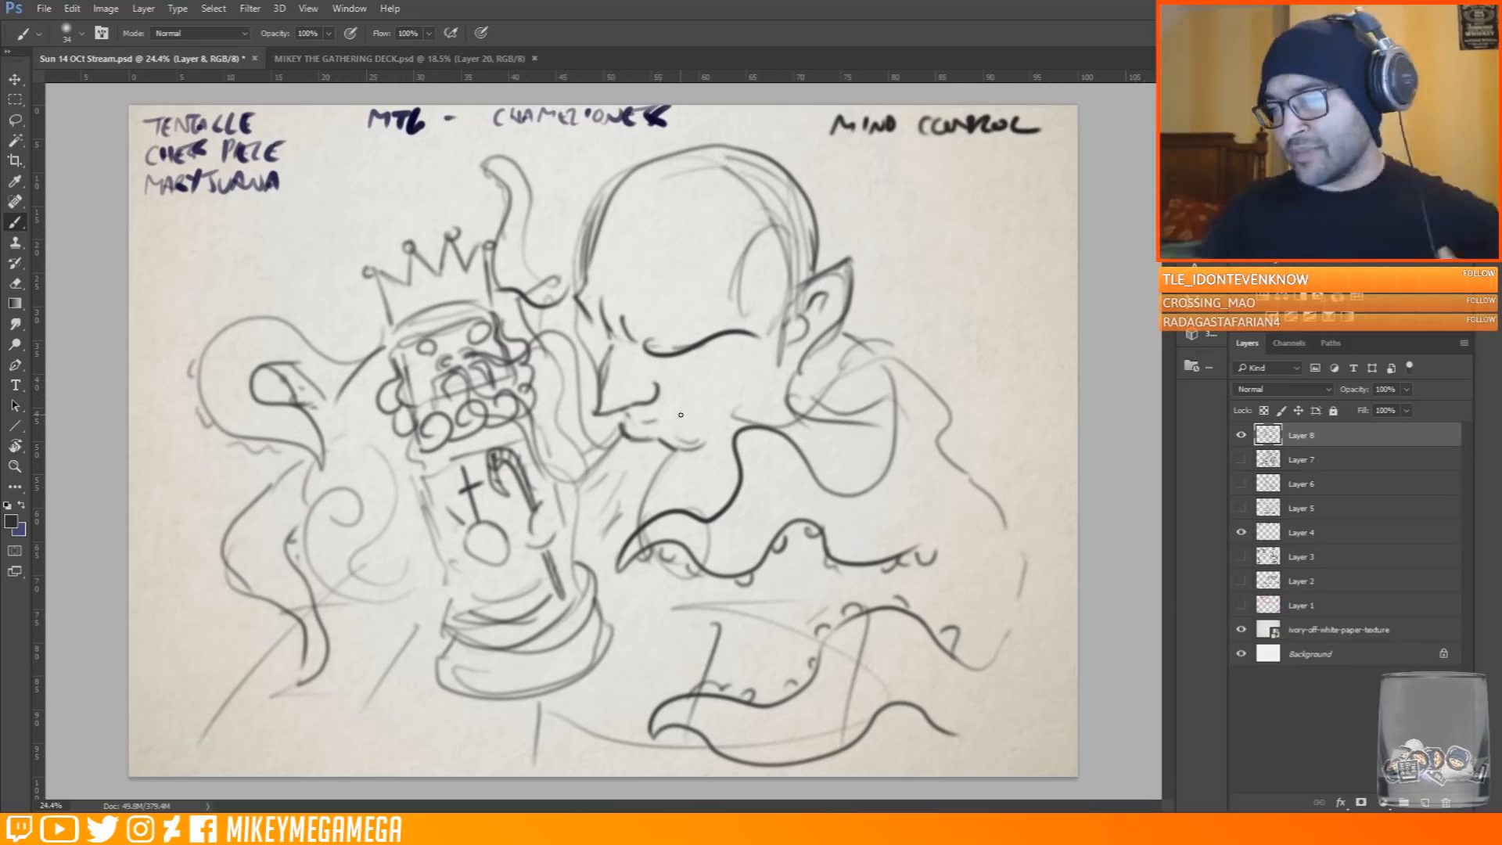
Darken the tentacles around the king piece, add their suckers, and outline the figure's back on the right
drag(218, 334, 197, 399)
drag(560, 280, 483, 162)
drag(503, 208, 494, 277)
drag(199, 355, 197, 377)
drag(197, 400, 210, 424)
drag(218, 426, 300, 446)
drag(224, 567, 296, 624)
drag(306, 503, 368, 609)
drag(356, 595, 377, 467)
mouse_move(356, 592)
mouse_down()
mouse_move(405, 579)
mouse_move(395, 598)
mouse_up()
mouse_move(926, 422)
mouse_down()
mouse_move(1007, 532)
mouse_move(1004, 692)
mouse_up()
Refine the king piece with darker lines on its crown band, curly beard, body and hanging ornaments
mouse_move(379, 268)
mouse_down()
mouse_move(392, 325)
mouse_move(467, 235)
mouse_move(494, 306)
mouse_up()
mouse_move(383, 336)
mouse_down()
mouse_move(493, 299)
mouse_move(389, 349)
mouse_move(427, 344)
mouse_up()
mouse_move(449, 309)
mouse_down()
mouse_move(403, 341)
mouse_move(403, 378)
mouse_up()
drag(398, 380, 409, 436)
mouse_move(408, 435)
mouse_down()
mouse_move(450, 443)
mouse_move(513, 423)
mouse_up()
mouse_move(510, 426)
mouse_down()
mouse_move(538, 397)
mouse_move(516, 341)
mouse_up()
drag(497, 314, 508, 339)
mouse_move(409, 444)
mouse_down()
mouse_move(456, 656)
mouse_move(614, 657)
mouse_move(550, 474)
mouse_up()
drag(534, 423, 551, 473)
mouse_move(534, 511)
mouse_down()
mouse_move(556, 538)
mouse_move(510, 554)
mouse_up()
Draw overlapping curved tentacle lines down the bald figure's shoulder and back
mouse_move(849, 336)
mouse_down()
mouse_move(941, 381)
mouse_move(975, 448)
mouse_up()
drag(984, 460, 1004, 525)
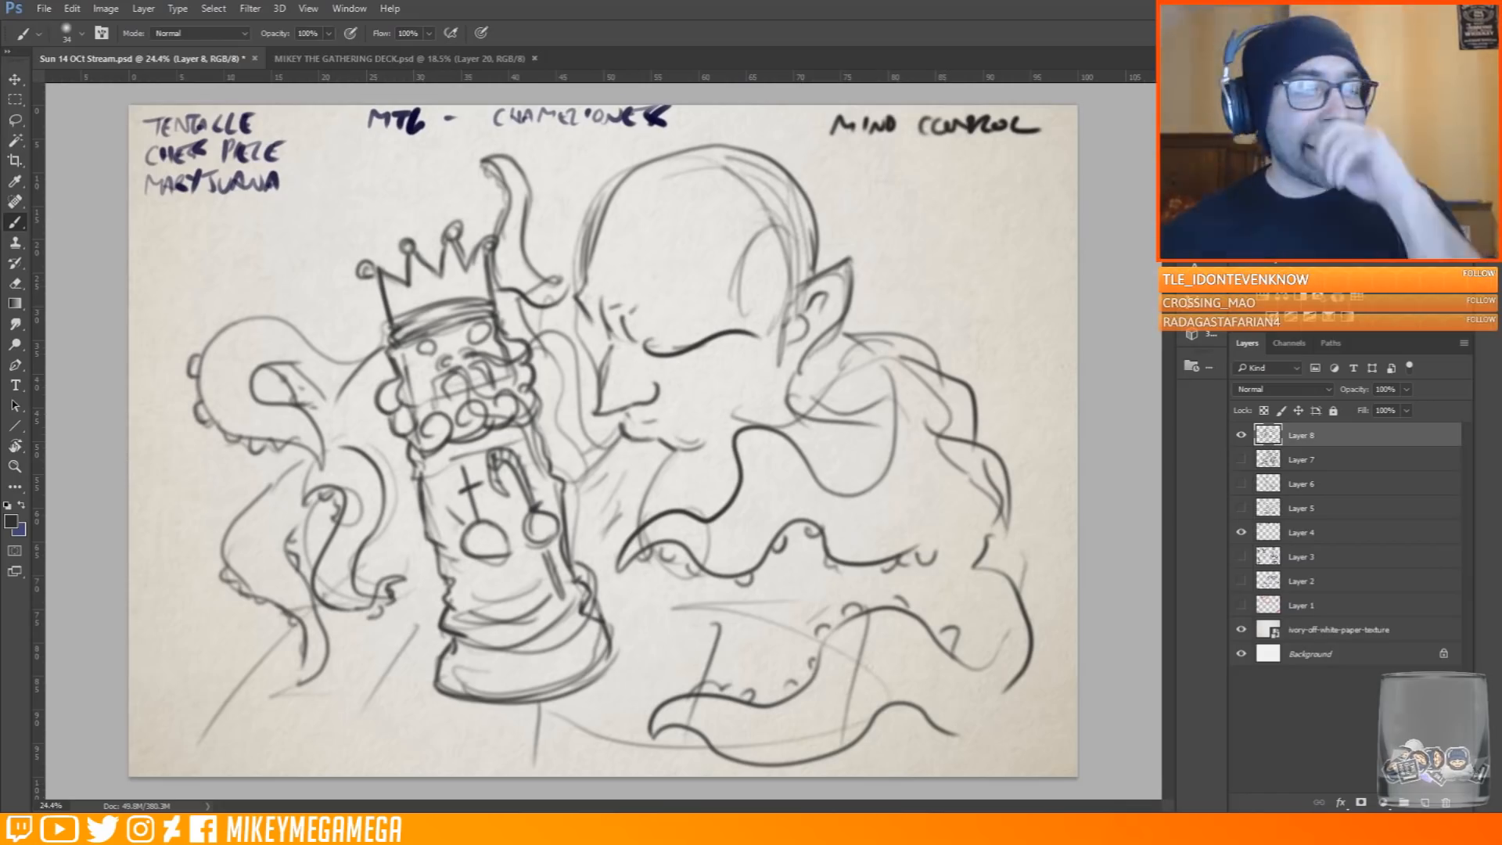
drag(890, 344, 978, 463)
drag(970, 398, 992, 507)
Draw a fan-shaped marijuana leaf emblem on the bald figure's forehead, with small details around the brow
drag(640, 222, 672, 266)
mouse_move(665, 272)
mouse_down()
mouse_move(632, 287)
mouse_move(628, 253)
mouse_up()
drag(624, 224, 607, 248)
drag(594, 257, 688, 275)
mouse_move(680, 162)
mouse_down()
mouse_move(635, 213)
mouse_move(687, 147)
mouse_up()
mouse_move(657, 221)
mouse_down()
mouse_move(726, 235)
mouse_move(607, 175)
mouse_move(684, 260)
mouse_move(673, 266)
mouse_up()
mouse_move(650, 283)
mouse_down()
mouse_move(661, 312)
mouse_move(622, 328)
mouse_up()
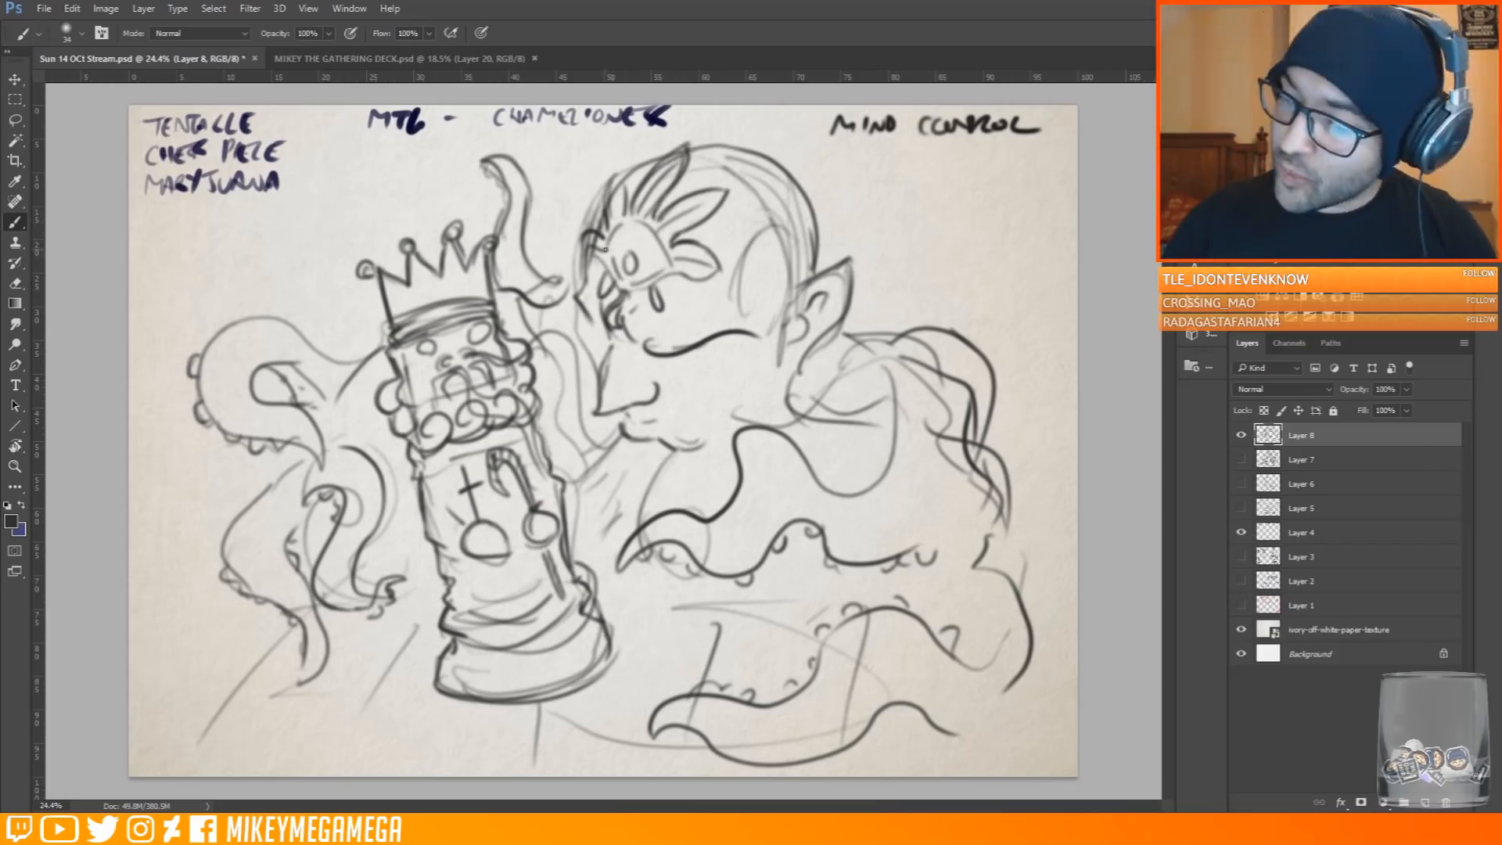
Draw an eye in the middle of the forehead leaf emblem and tentacles curling around the king piece's body and base
drag(677, 244, 610, 286)
drag(665, 216, 617, 246)
mouse_move(385, 601)
mouse_down()
mouse_move(442, 473)
mouse_move(446, 501)
mouse_up()
drag(399, 689, 539, 673)
drag(990, 485, 1005, 583)
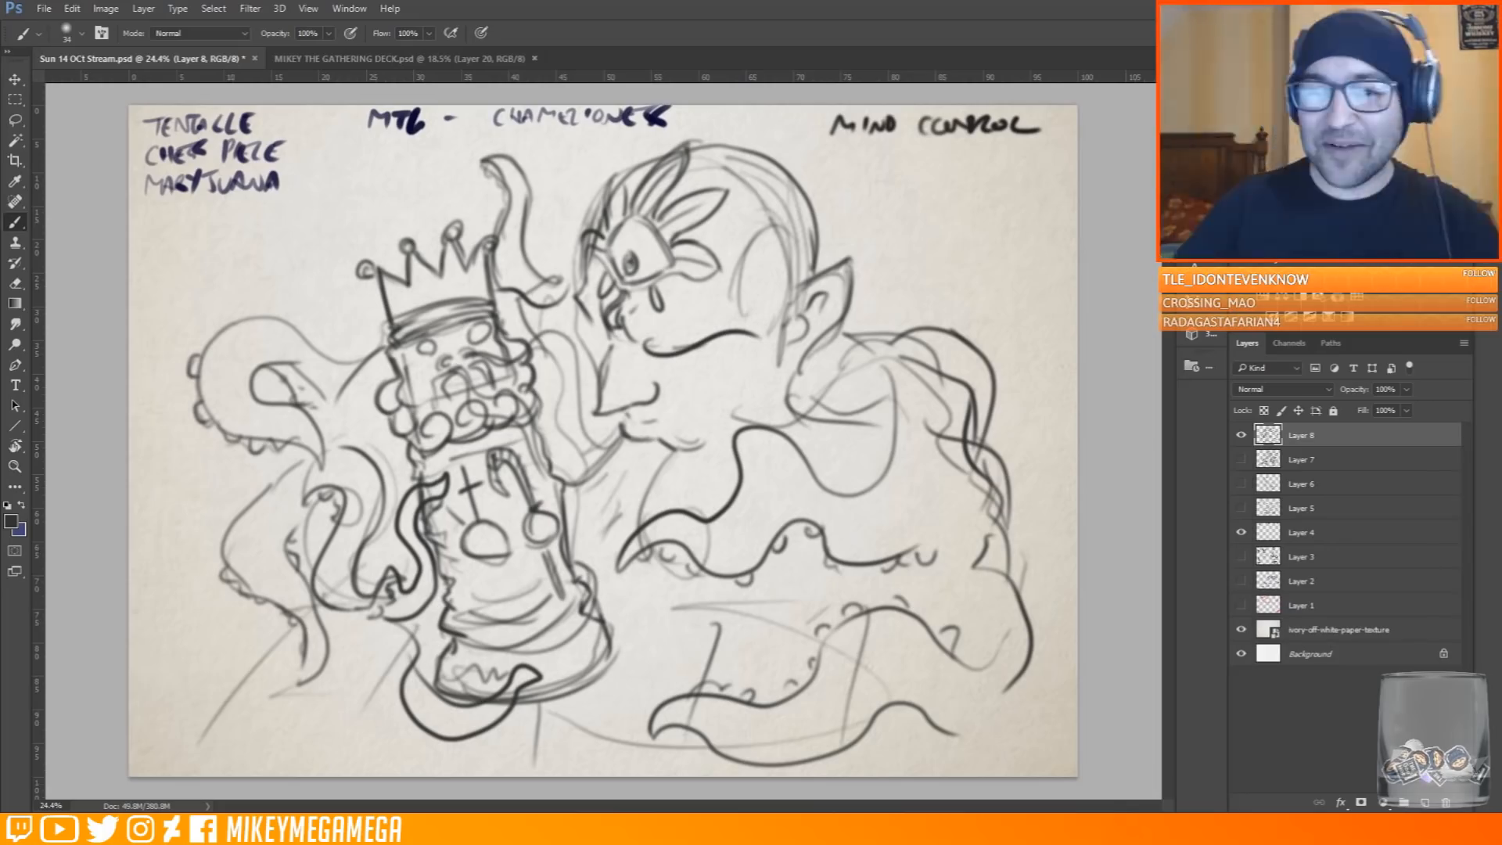
Add bold almond and rounded shapes with hatching among the tentacles below the bald figure's head, plus a bulb shape at its back
drag(731, 611, 793, 658)
drag(728, 583, 814, 647)
drag(788, 569, 820, 594)
drag(771, 563, 810, 535)
drag(776, 449, 865, 486)
mouse_move(763, 470)
mouse_down()
mouse_move(823, 485)
mouse_move(884, 473)
mouse_up()
mouse_move(709, 618)
mouse_down()
mouse_move(794, 664)
mouse_move(821, 594)
mouse_up()
drag(906, 575, 1005, 548)
drag(997, 602, 1056, 509)
Sketch small hooked details on the tentacles beside the king piece, a pointed tip below them, and short ground lines around the base
drag(325, 329, 344, 360)
drag(309, 552, 362, 508)
drag(321, 594, 364, 665)
drag(270, 679, 299, 739)
drag(900, 741, 907, 755)
drag(616, 646, 684, 644)
drag(545, 703, 530, 736)
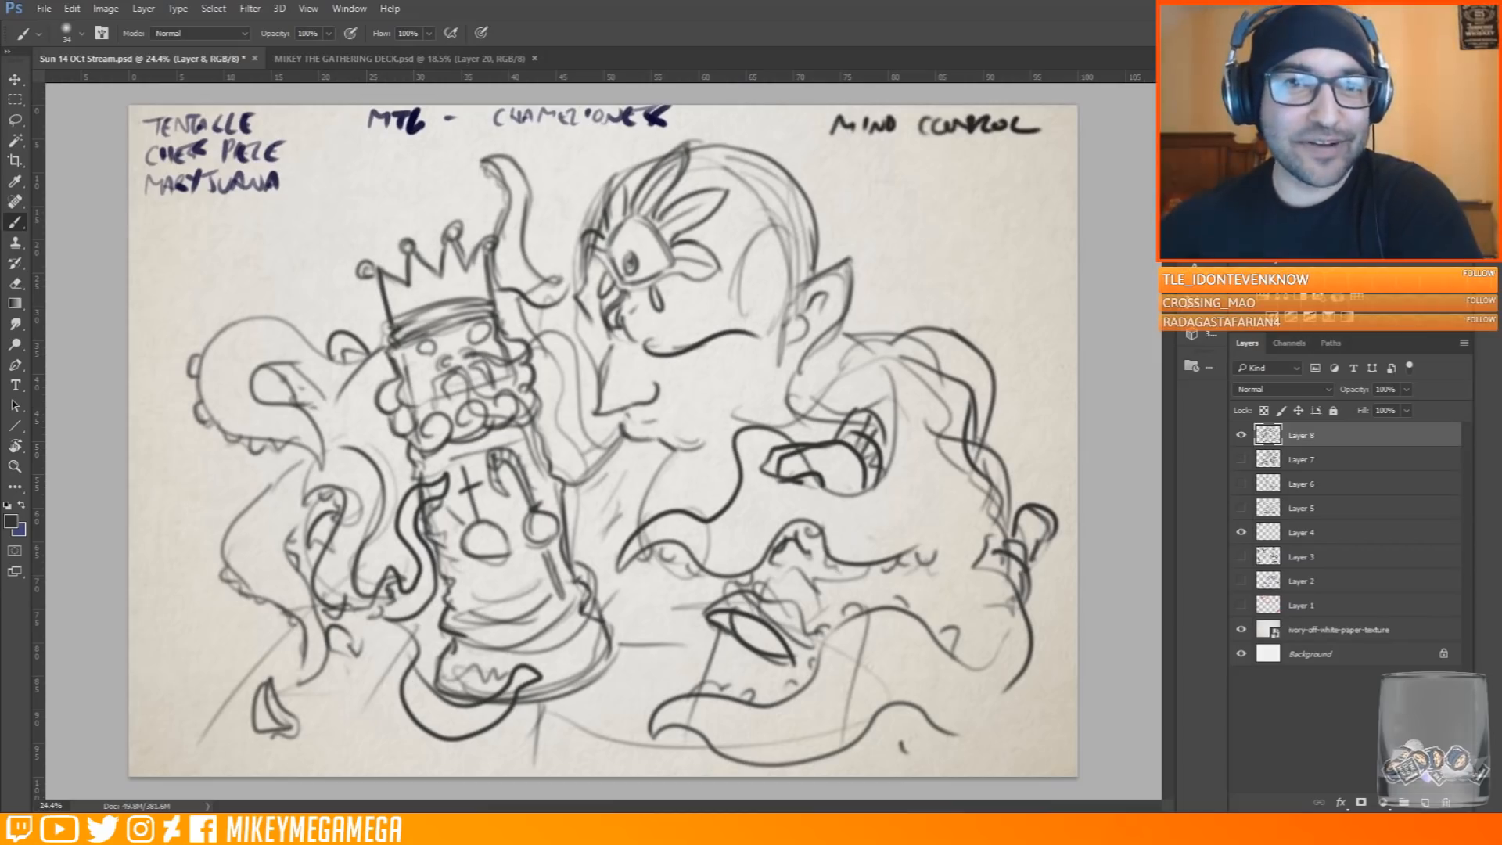
drag(202, 344, 215, 328)
drag(288, 365, 328, 388)
Choose a mid-grey paint colour with a larger brush, and add a new layer directly beneath the line sketch
click(11, 521)
click(997, 308)
click(1371, 177)
right_click(425, 385)
drag(443, 420, 470, 420)
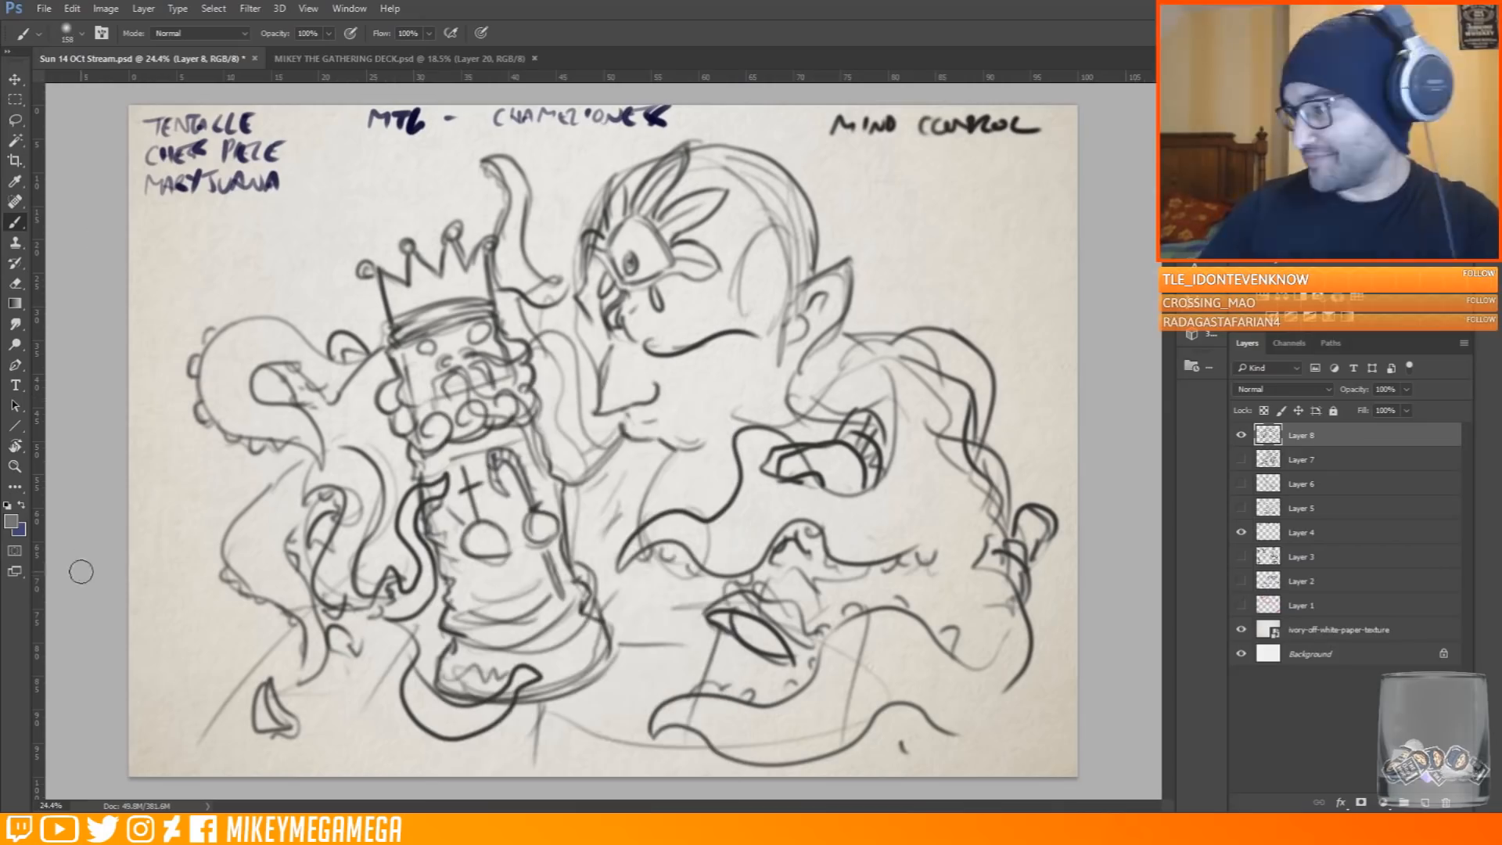
click(1302, 460)
click(1425, 803)
Block in the whole figure, king piece and tentacles with a large soft grey brush, filling out to the silhouette edges
drag(301, 482, 262, 544)
right_click(416, 383)
drag(461, 417, 487, 418)
mouse_move(234, 391)
mouse_down()
mouse_move(328, 391)
mouse_move(297, 712)
mouse_move(849, 750)
mouse_move(978, 368)
mouse_move(438, 485)
mouse_move(485, 250)
mouse_move(800, 273)
mouse_move(840, 293)
mouse_move(673, 160)
mouse_move(1025, 743)
mouse_move(868, 693)
mouse_up()
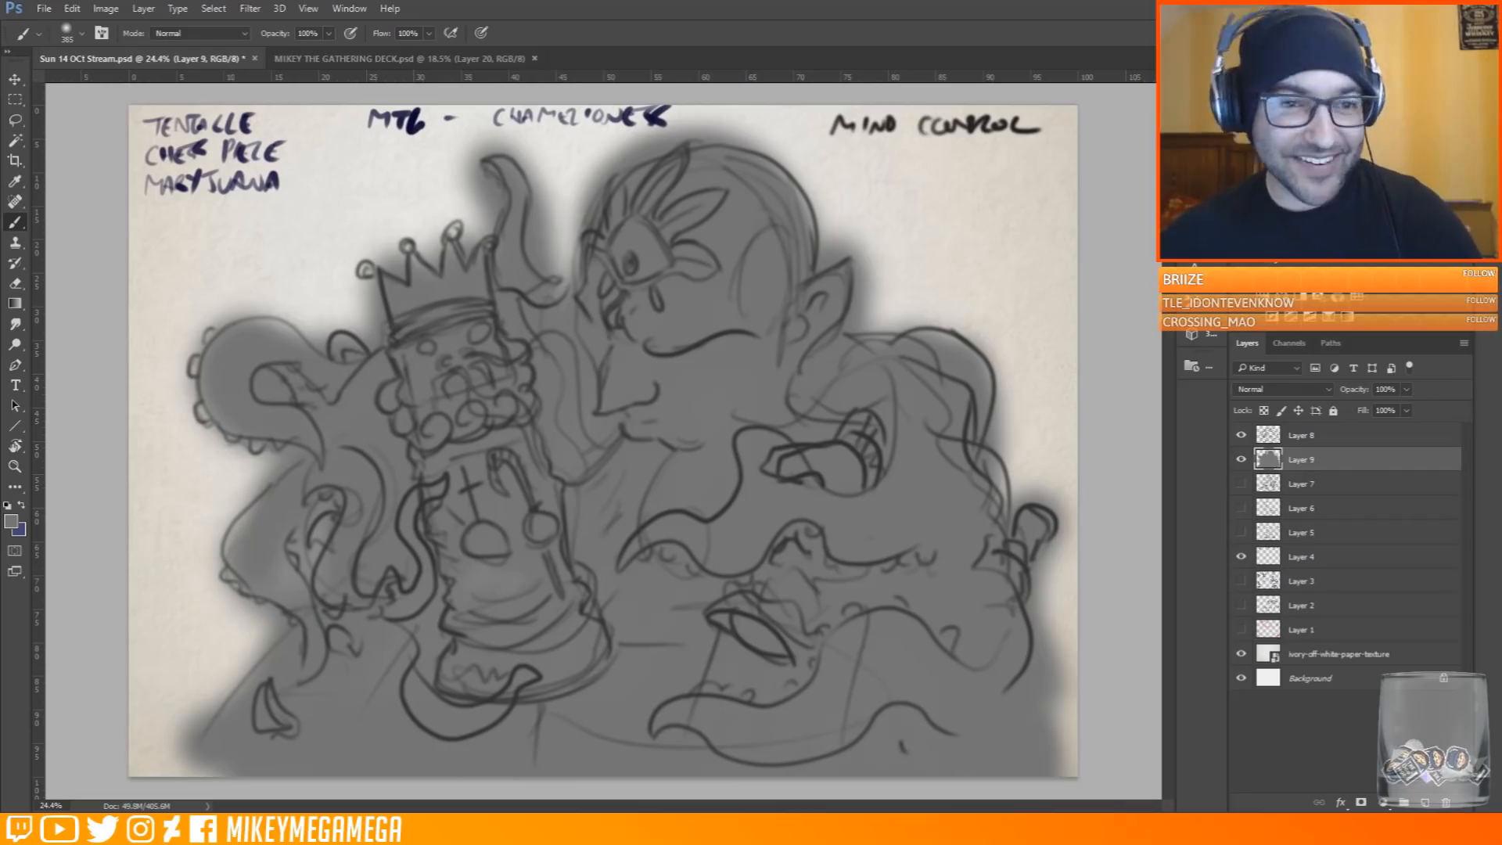
mouse_move(757, 158)
mouse_down()
mouse_move(823, 223)
mouse_move(861, 301)
mouse_up()
drag(262, 606, 239, 507)
drag(211, 434, 301, 332)
mouse_move(1017, 486)
mouse_down()
mouse_move(966, 348)
mouse_move(901, 325)
mouse_up()
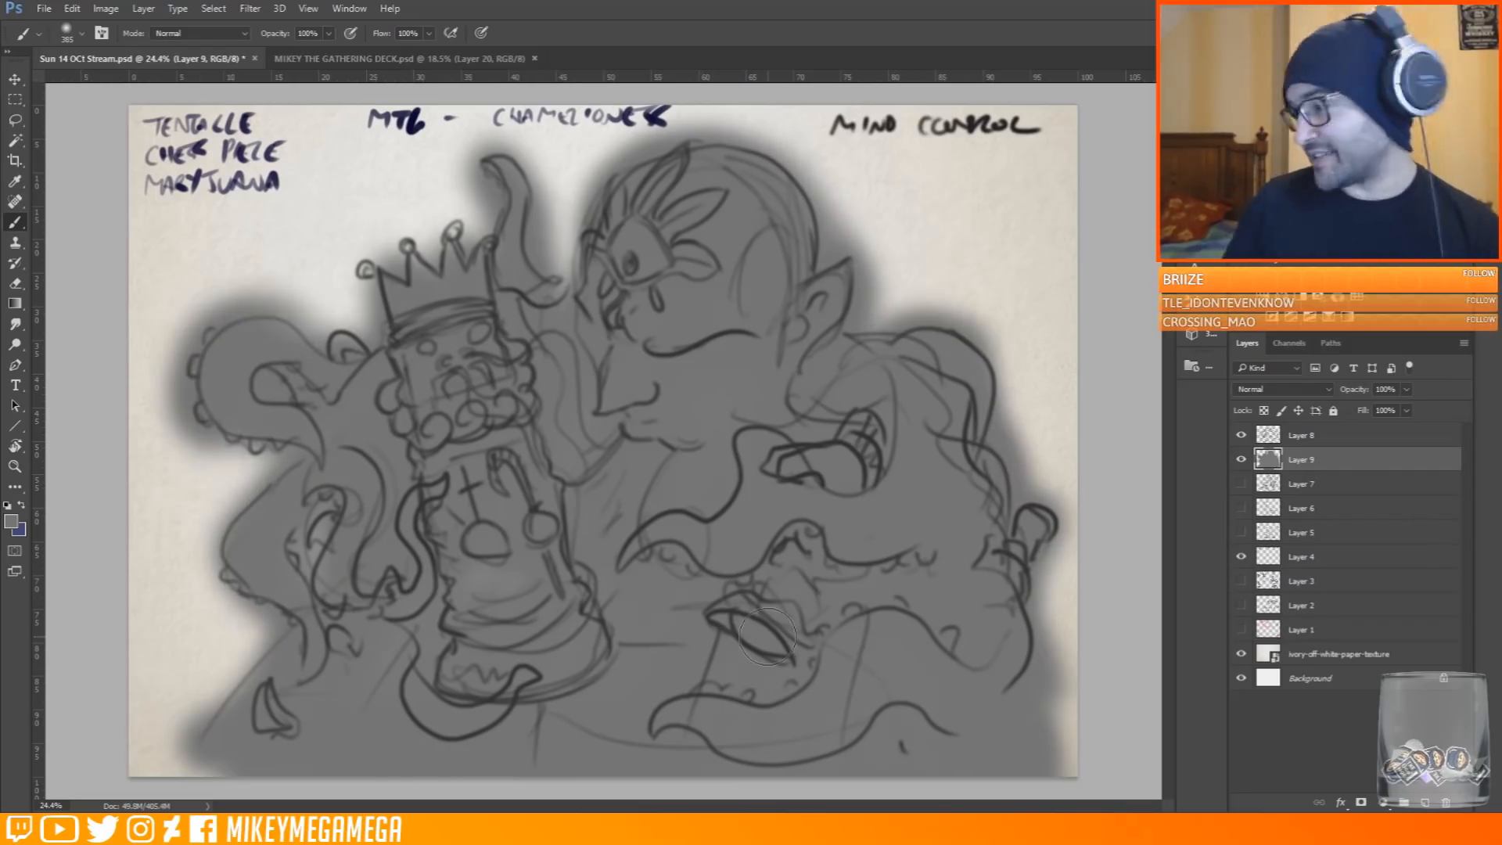
Erase the grey paint spilling outside the silhouette, and add a new layer above the grey fill
key(e)
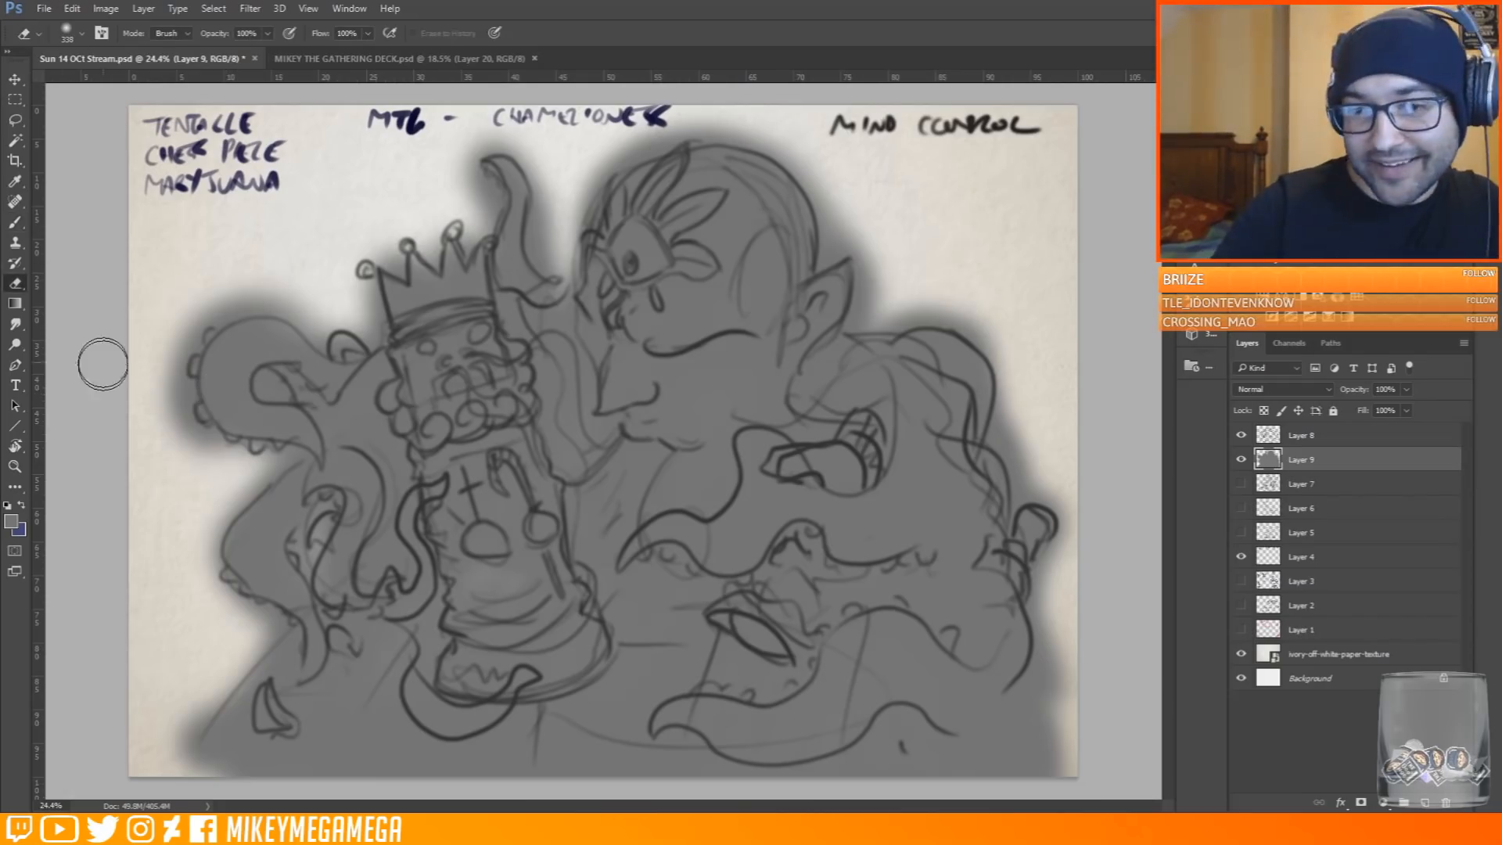
mouse_move(192, 747)
mouse_down()
mouse_move(274, 329)
mouse_move(446, 234)
mouse_move(688, 149)
mouse_move(869, 247)
mouse_move(1005, 481)
mouse_move(1027, 740)
mouse_up()
key(ctrl+shift+alt+n)
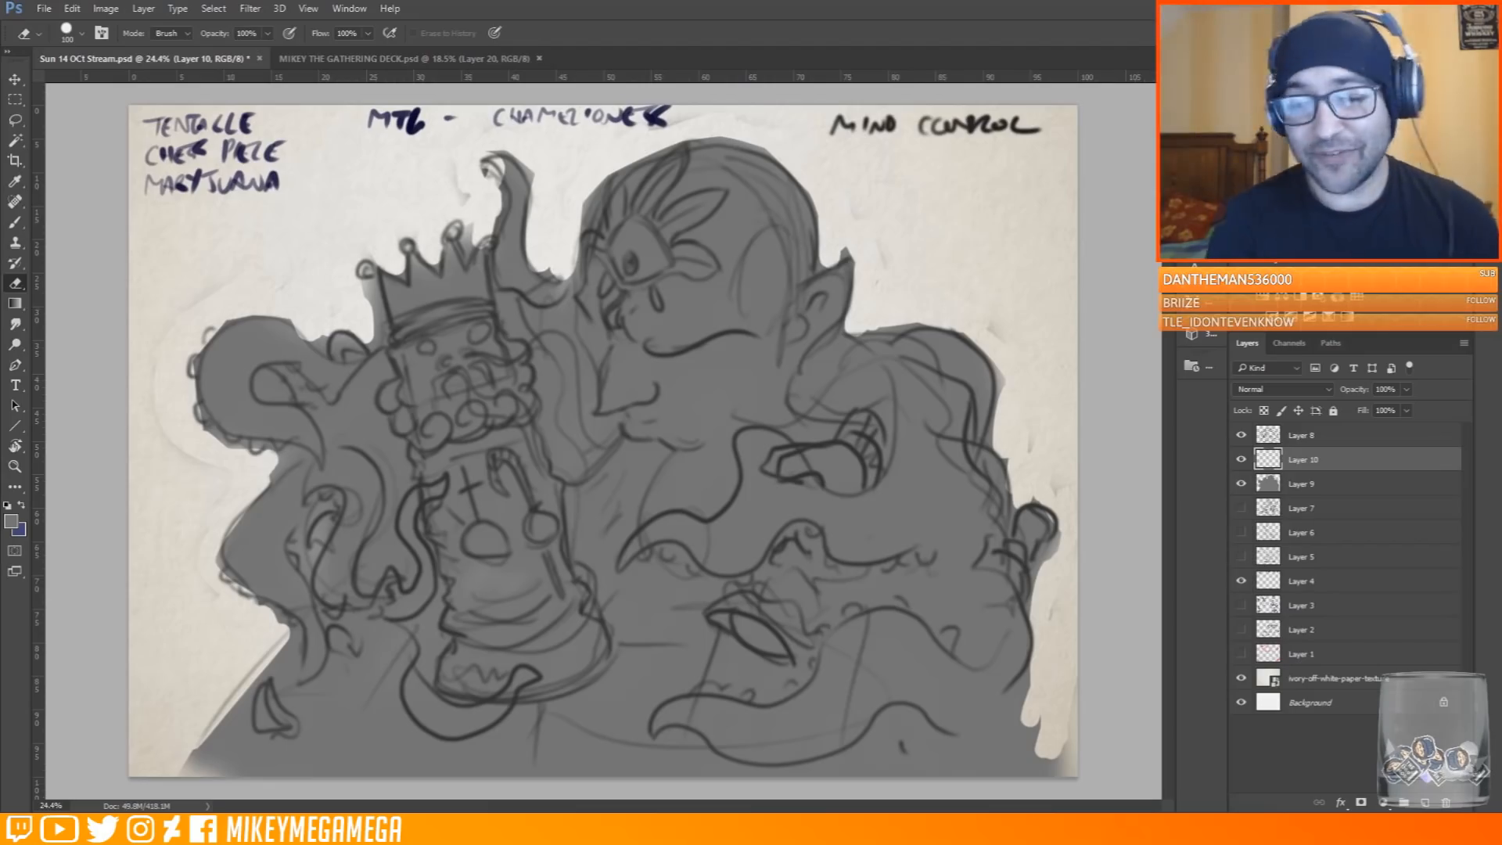
drag(212, 335, 209, 355)
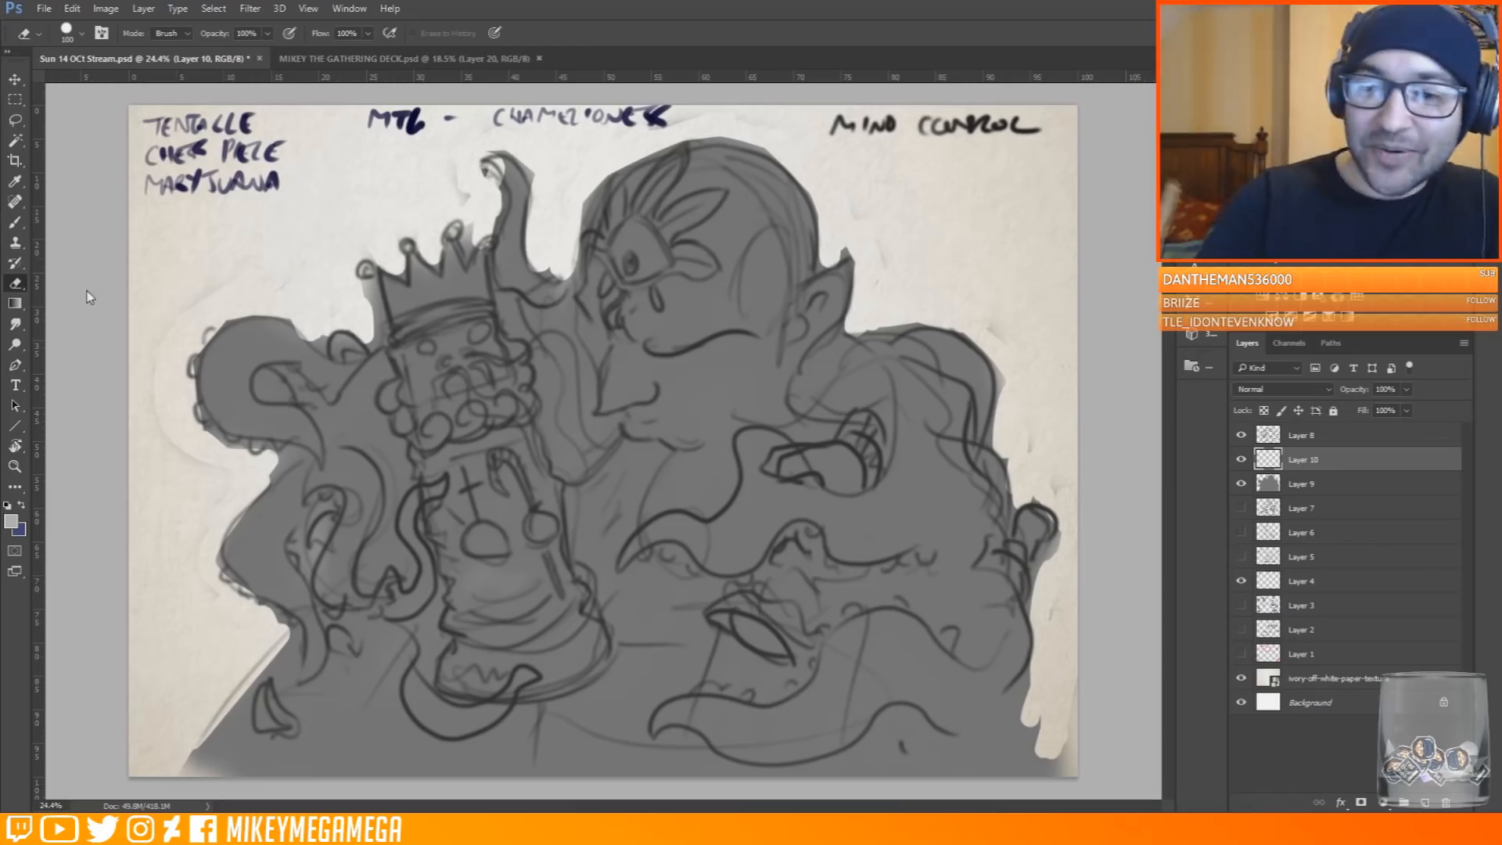
click(1314, 485)
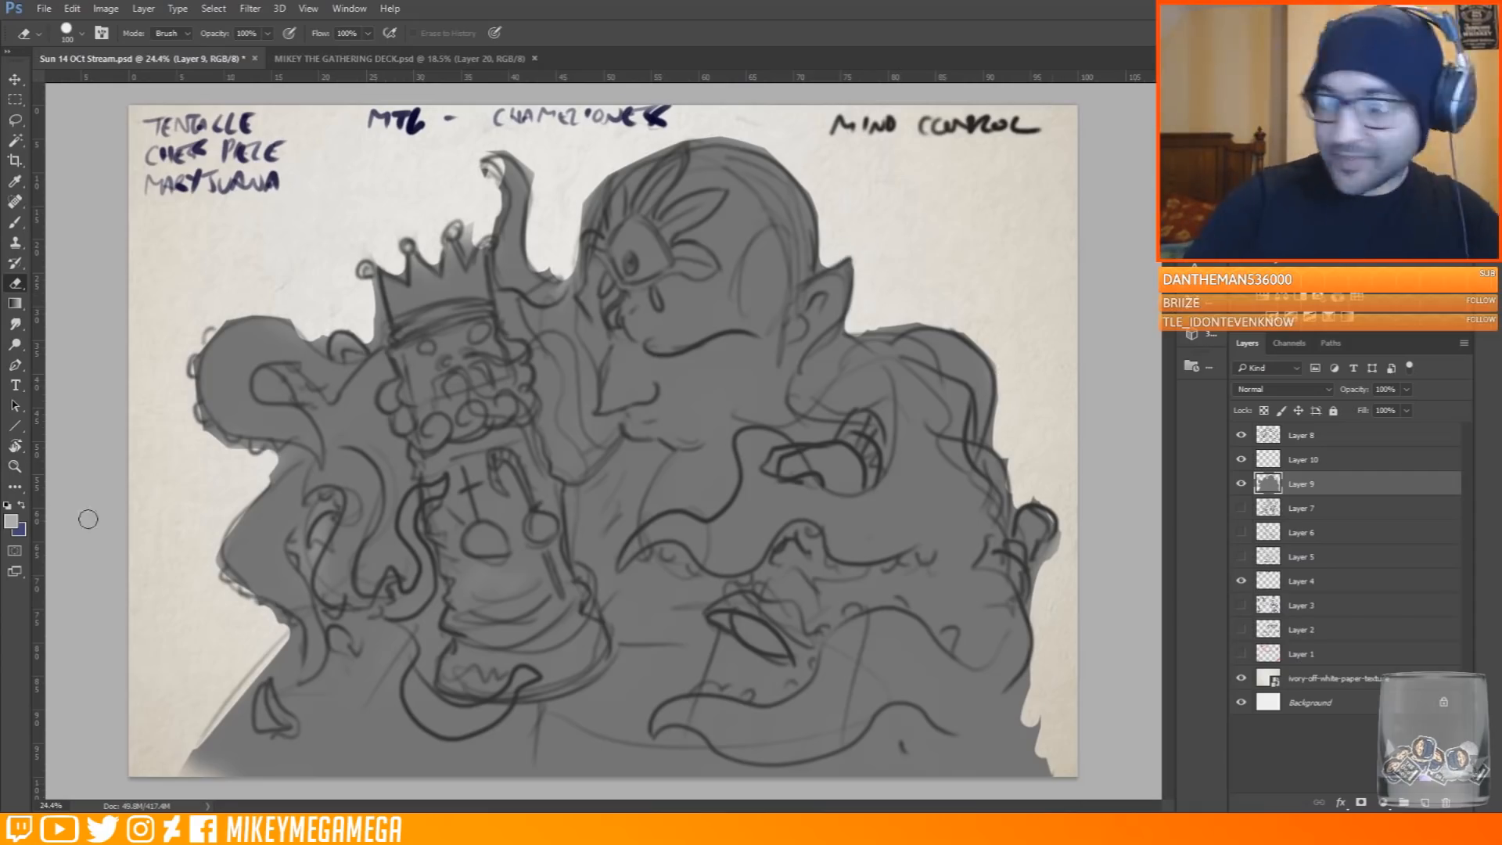
Lower the line sketch layer's opacity to 37% and choose the soft 34 px tip for the eraser
click(1330, 435)
click(1406, 389)
click(1361, 408)
key(Return)
click(81, 33)
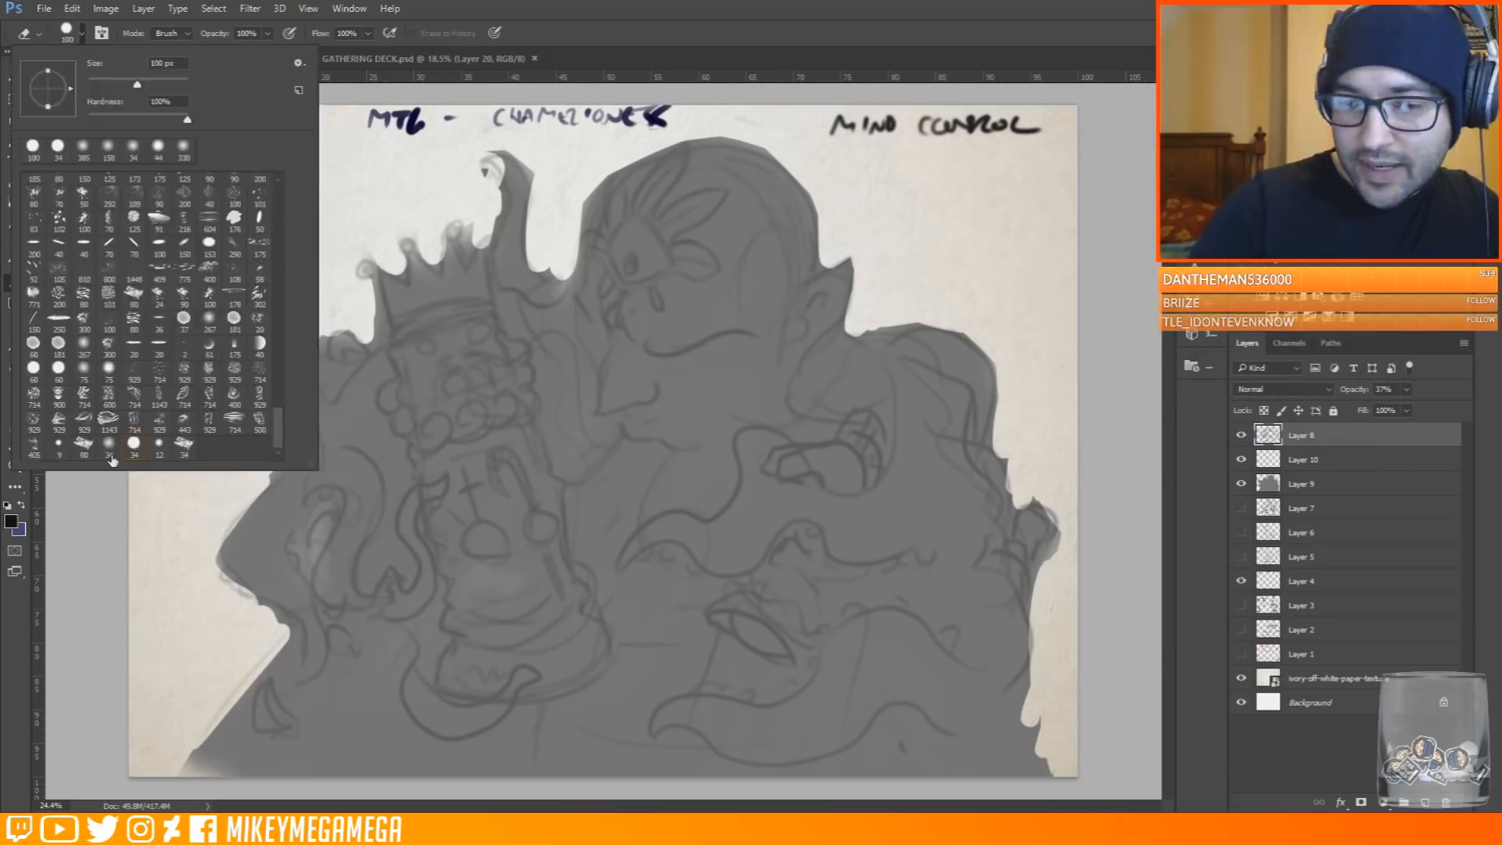
double_click(110, 458)
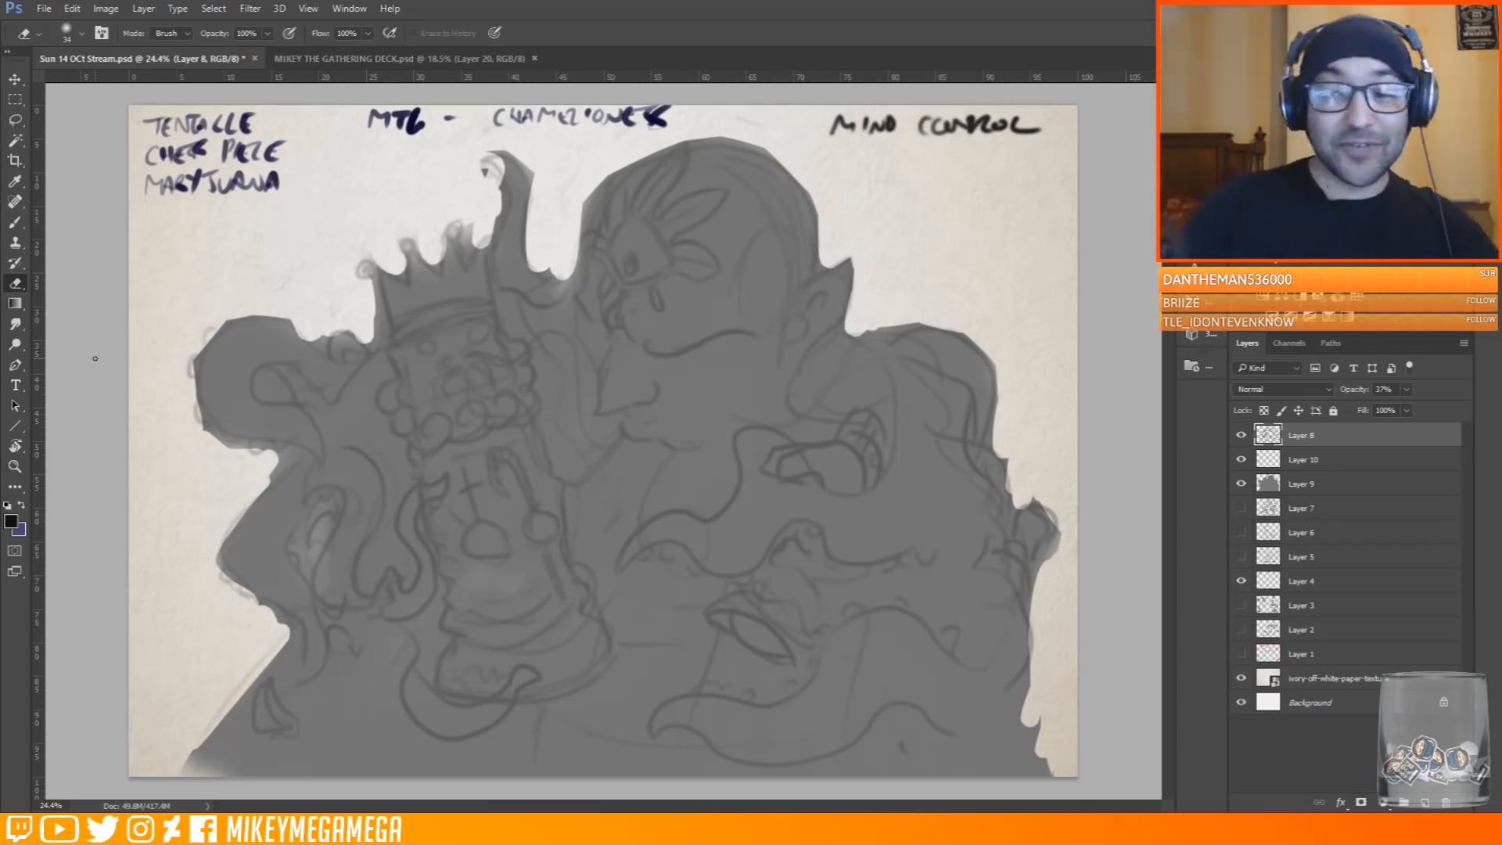
Add a new layer on top and draw a bold eye with a dark pupil and drips below it on the forehead
click(1425, 802)
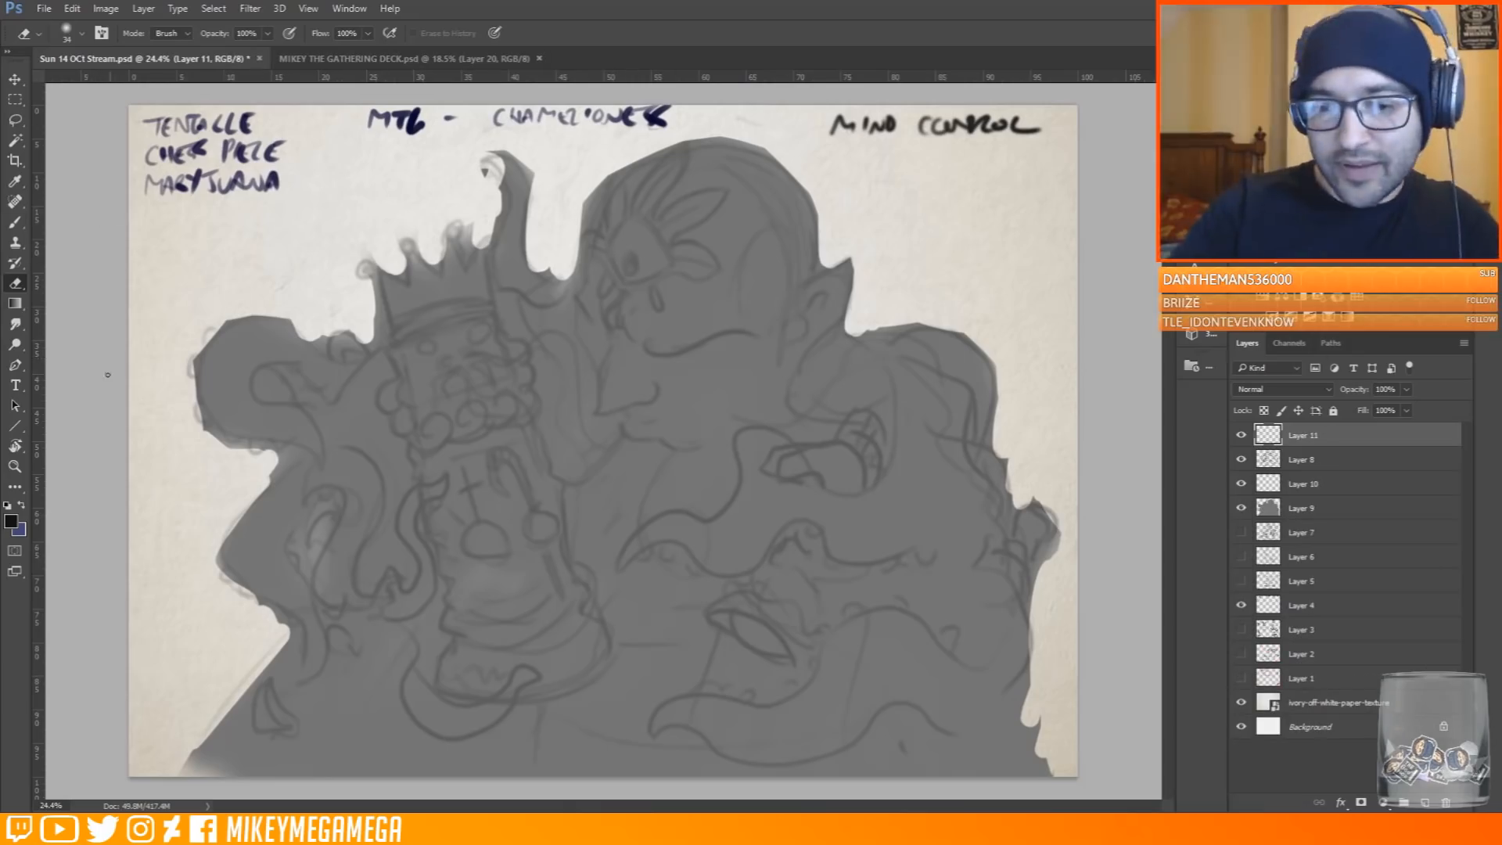
key(b)
right_click(626, 276)
key(Escape)
mouse_move(607, 252)
mouse_down()
mouse_move(655, 257)
mouse_move(620, 265)
mouse_up()
mouse_move(635, 248)
mouse_down()
mouse_move(634, 266)
mouse_move(671, 268)
mouse_move(624, 227)
mouse_move(641, 222)
mouse_up()
key(ctrl+z)
drag(648, 226, 673, 265)
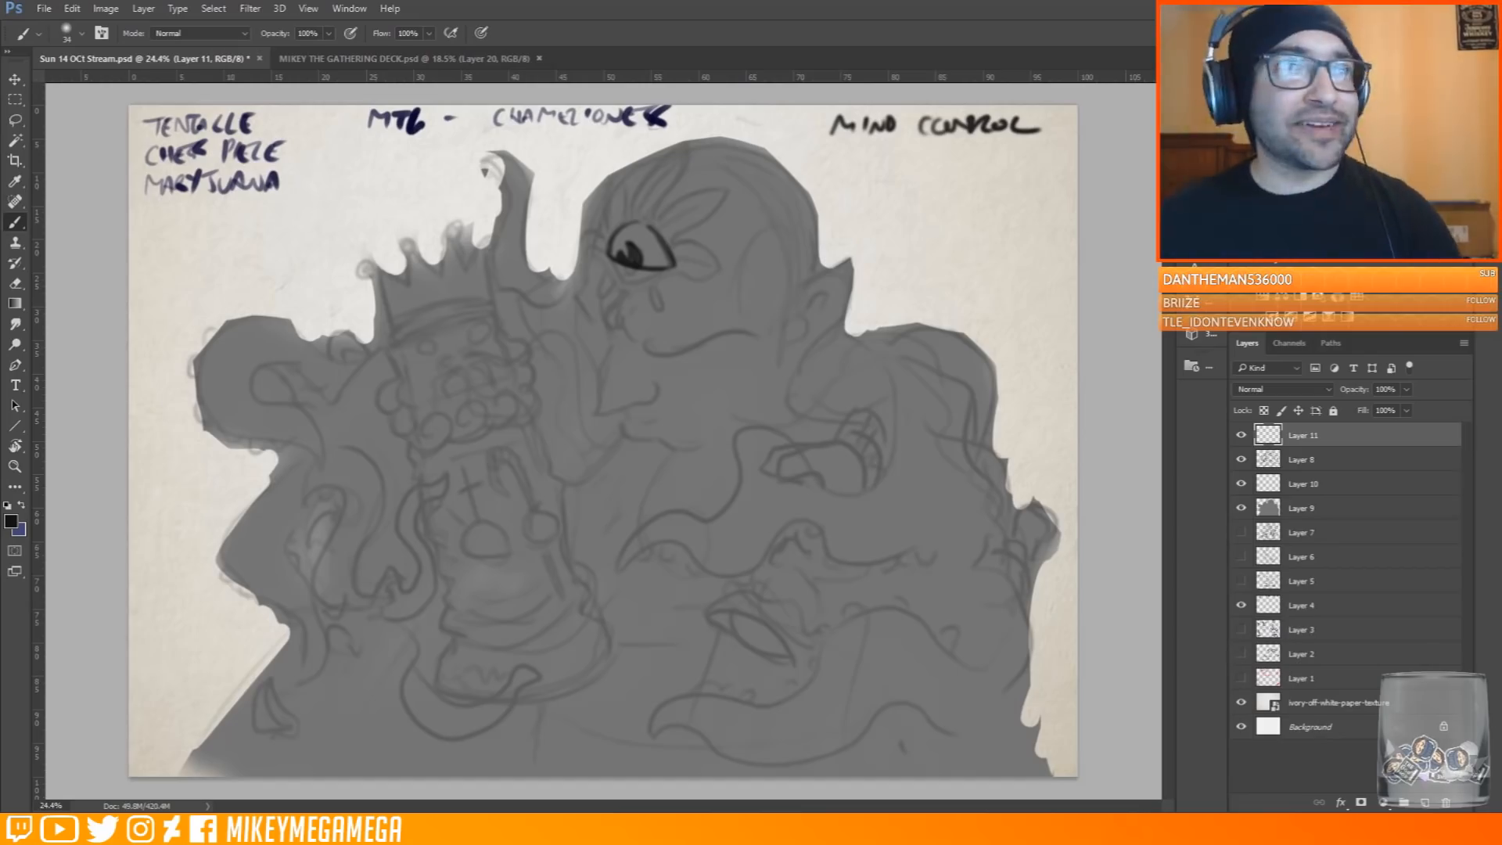
mouse_move(607, 264)
mouse_down()
mouse_move(655, 277)
mouse_move(623, 316)
mouse_up()
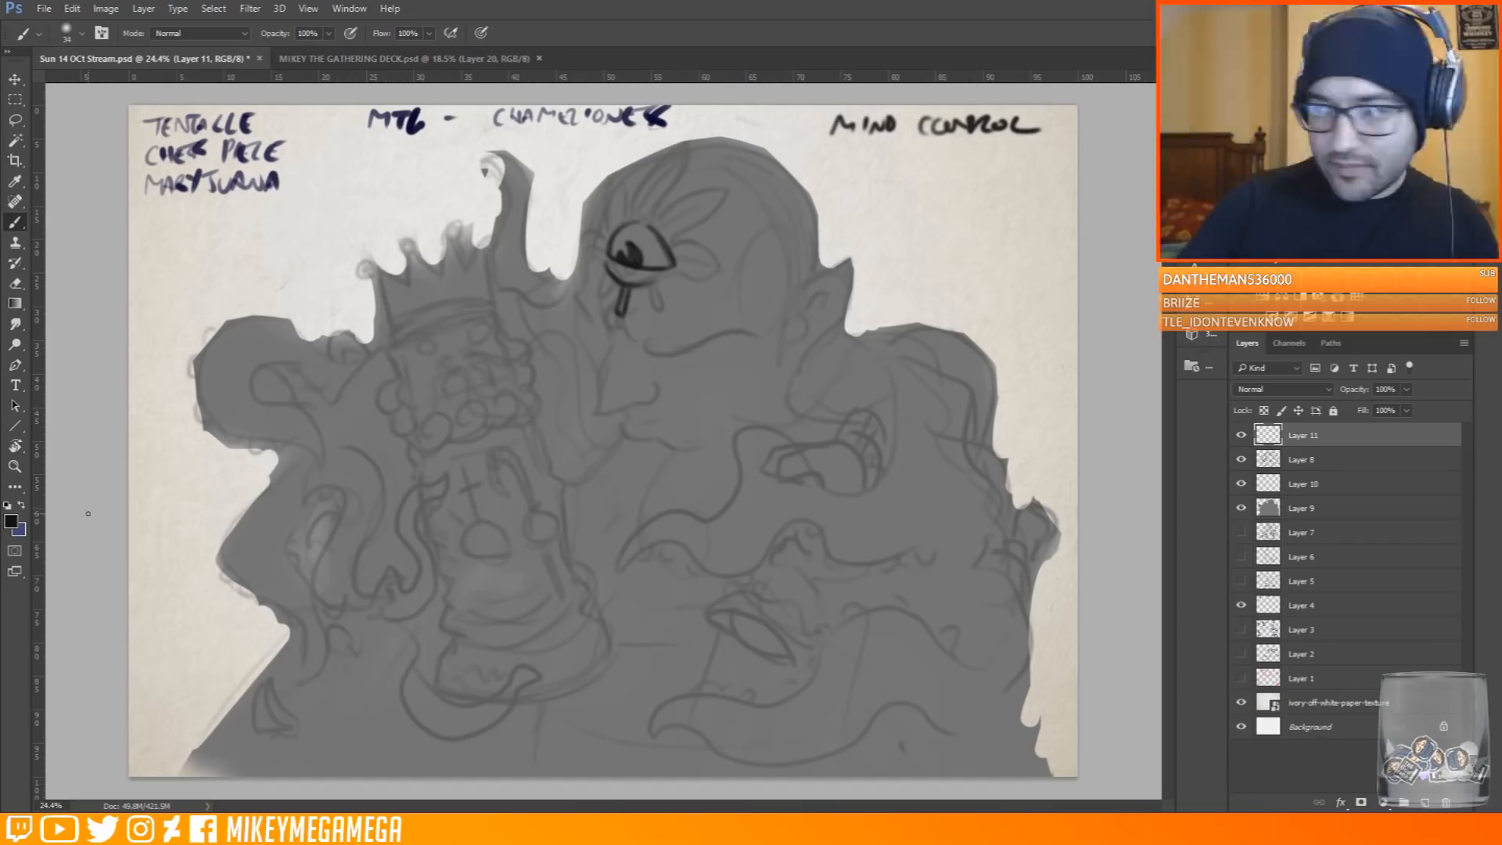
Draw jagged marijuana leaf blades fanning out from around the forehead eye
drag(648, 212, 699, 145)
drag(657, 223, 731, 192)
mouse_move(626, 226)
mouse_down()
mouse_move(618, 172)
mouse_move(719, 193)
mouse_up()
drag(676, 258, 756, 262)
mouse_move(609, 240)
mouse_down()
mouse_move(583, 218)
mouse_move(696, 140)
mouse_up()
drag(650, 221, 713, 137)
mouse_move(638, 214)
mouse_down()
mouse_move(618, 162)
mouse_move(614, 188)
mouse_up()
mouse_move(608, 225)
mouse_down()
mouse_move(619, 207)
mouse_move(736, 192)
mouse_up()
drag(661, 241, 730, 201)
drag(615, 232, 581, 213)
drag(671, 242, 740, 267)
Add the small lower leaf blades beneath the forehead eye and darken the eye's outline
drag(636, 274, 669, 313)
mouse_move(610, 266)
mouse_down()
mouse_move(589, 293)
mouse_move(671, 312)
mouse_up()
drag(665, 280, 699, 266)
drag(599, 242, 613, 258)
mouse_move(610, 251)
mouse_down()
mouse_move(646, 223)
mouse_move(672, 266)
mouse_up()
mouse_move(654, 235)
mouse_down()
mouse_move(614, 241)
mouse_move(620, 332)
mouse_move(651, 349)
mouse_up()
Draw the bald figure's furrowed brow line, the wrinkles above it, and the angular temple line
mouse_move(627, 321)
mouse_down()
mouse_move(618, 335)
mouse_move(569, 280)
mouse_up()
mouse_move(633, 326)
mouse_down()
mouse_move(649, 348)
mouse_move(750, 331)
mouse_up()
mouse_move(588, 291)
mouse_down()
mouse_move(576, 204)
mouse_move(618, 166)
mouse_move(714, 135)
mouse_move(786, 165)
mouse_move(818, 278)
mouse_move(600, 327)
mouse_move(649, 316)
mouse_up()
drag(653, 319, 635, 329)
drag(628, 332, 642, 343)
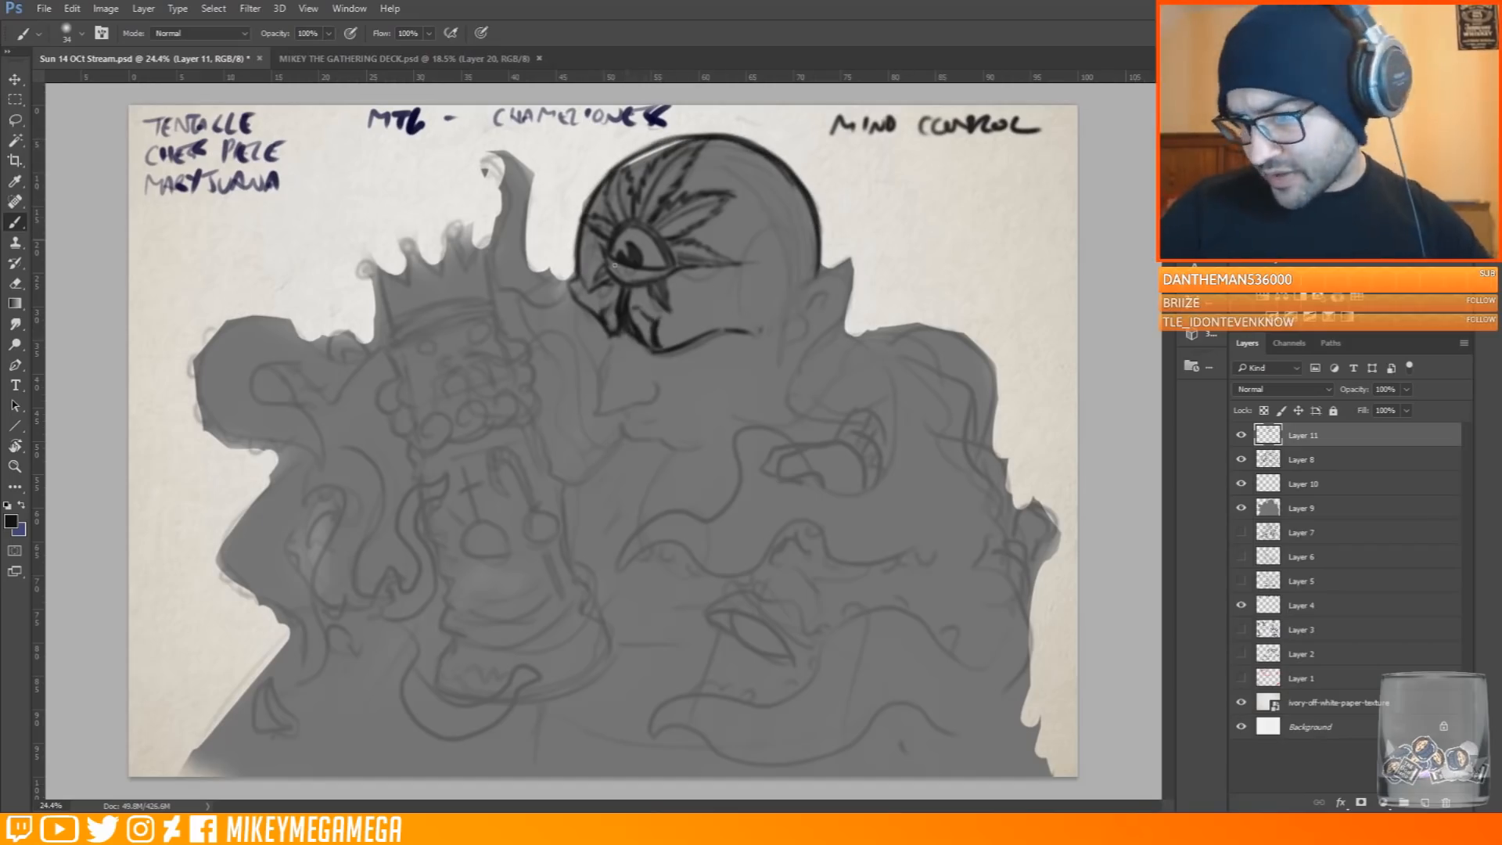
drag(726, 291, 668, 312)
drag(586, 278, 583, 290)
drag(735, 297, 734, 245)
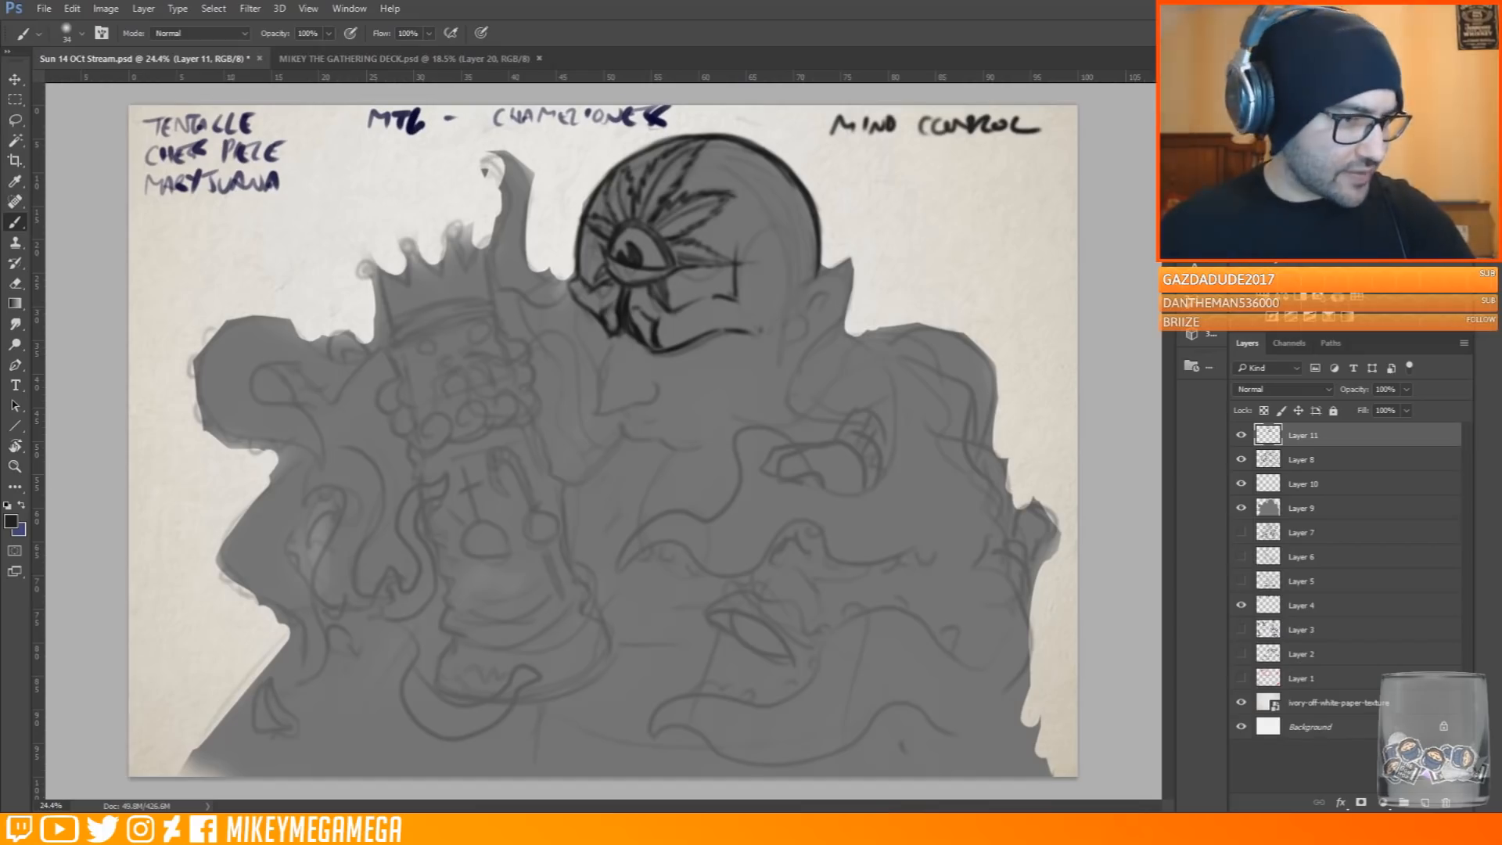
View the shared portrait drawing in the Twitter browser window, and return to the Photoshop canvas
drag(2, 118, 758, 48)
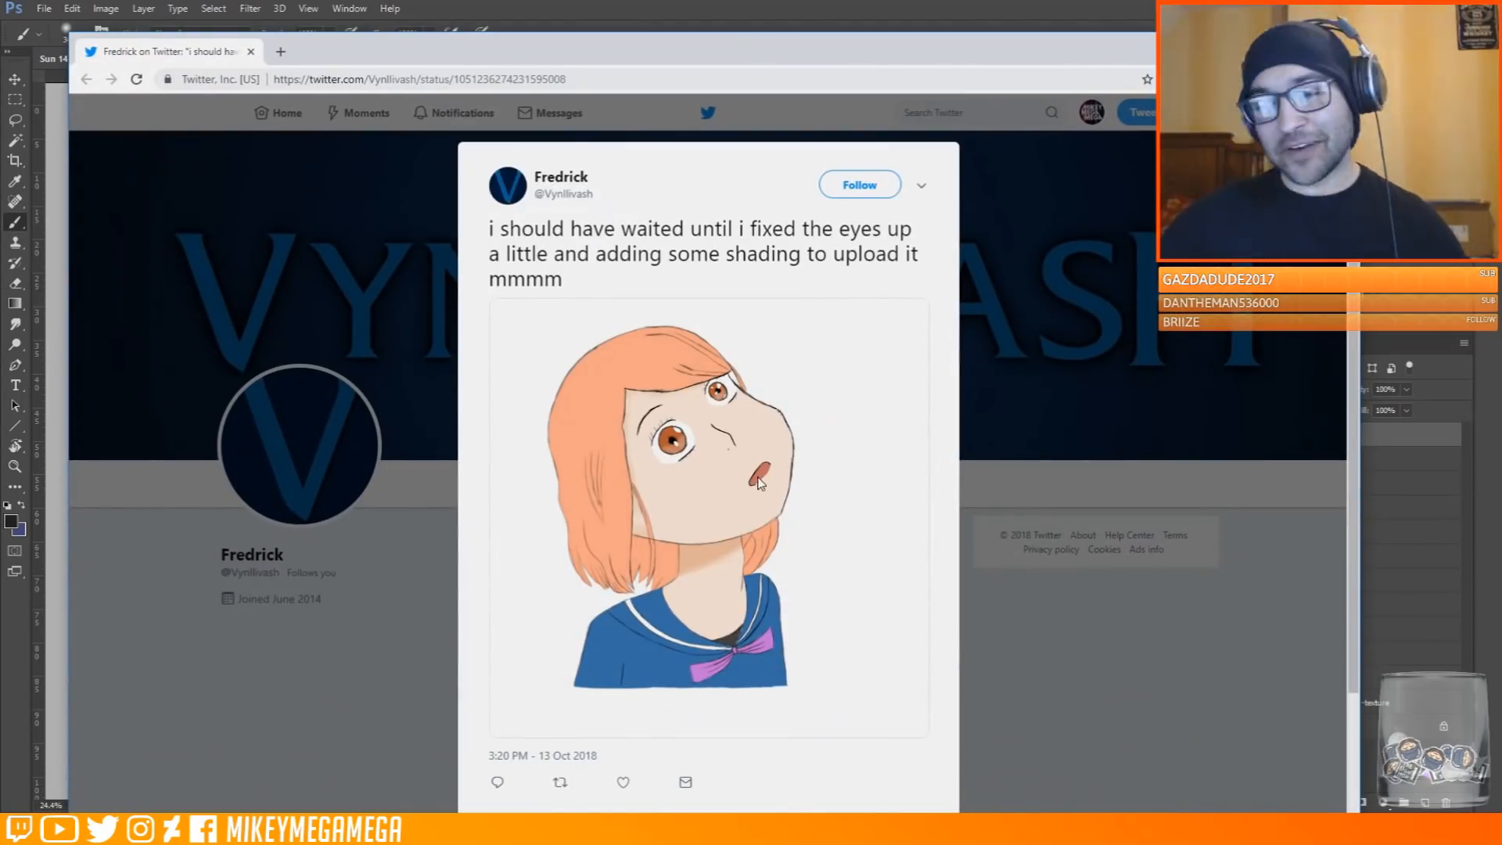
drag(847, 49, 830, 59)
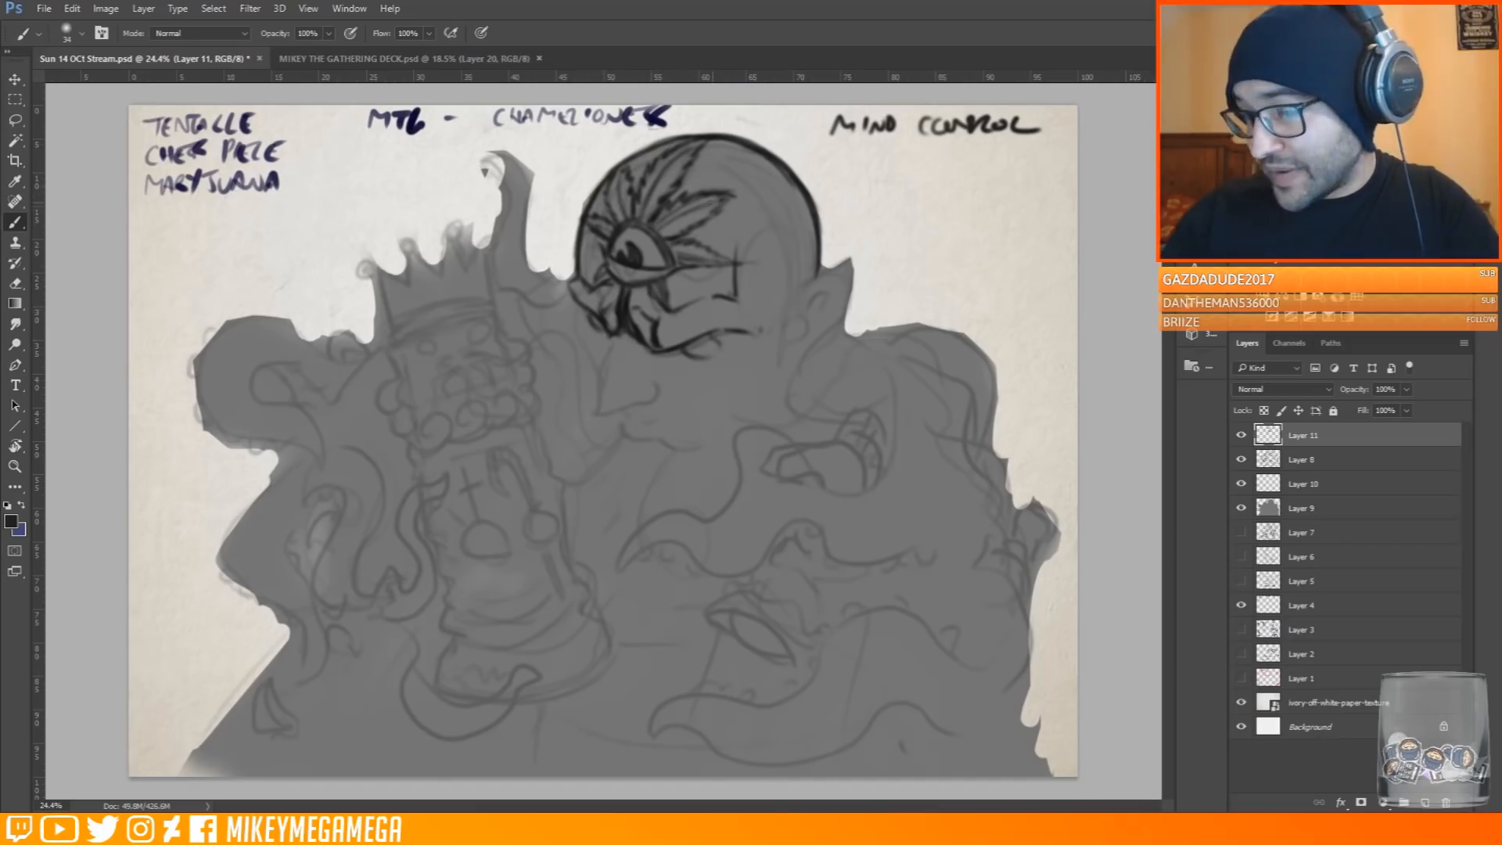
Draw the bald figure's long pointed nose with its nostril, the cheek creases, and the contours around both eyes
drag(615, 338, 601, 413)
mouse_move(602, 413)
mouse_down()
mouse_move(659, 401)
mouse_move(642, 381)
mouse_up()
mouse_move(603, 365)
mouse_down()
mouse_move(602, 396)
mouse_move(686, 400)
mouse_up()
drag(744, 388, 705, 405)
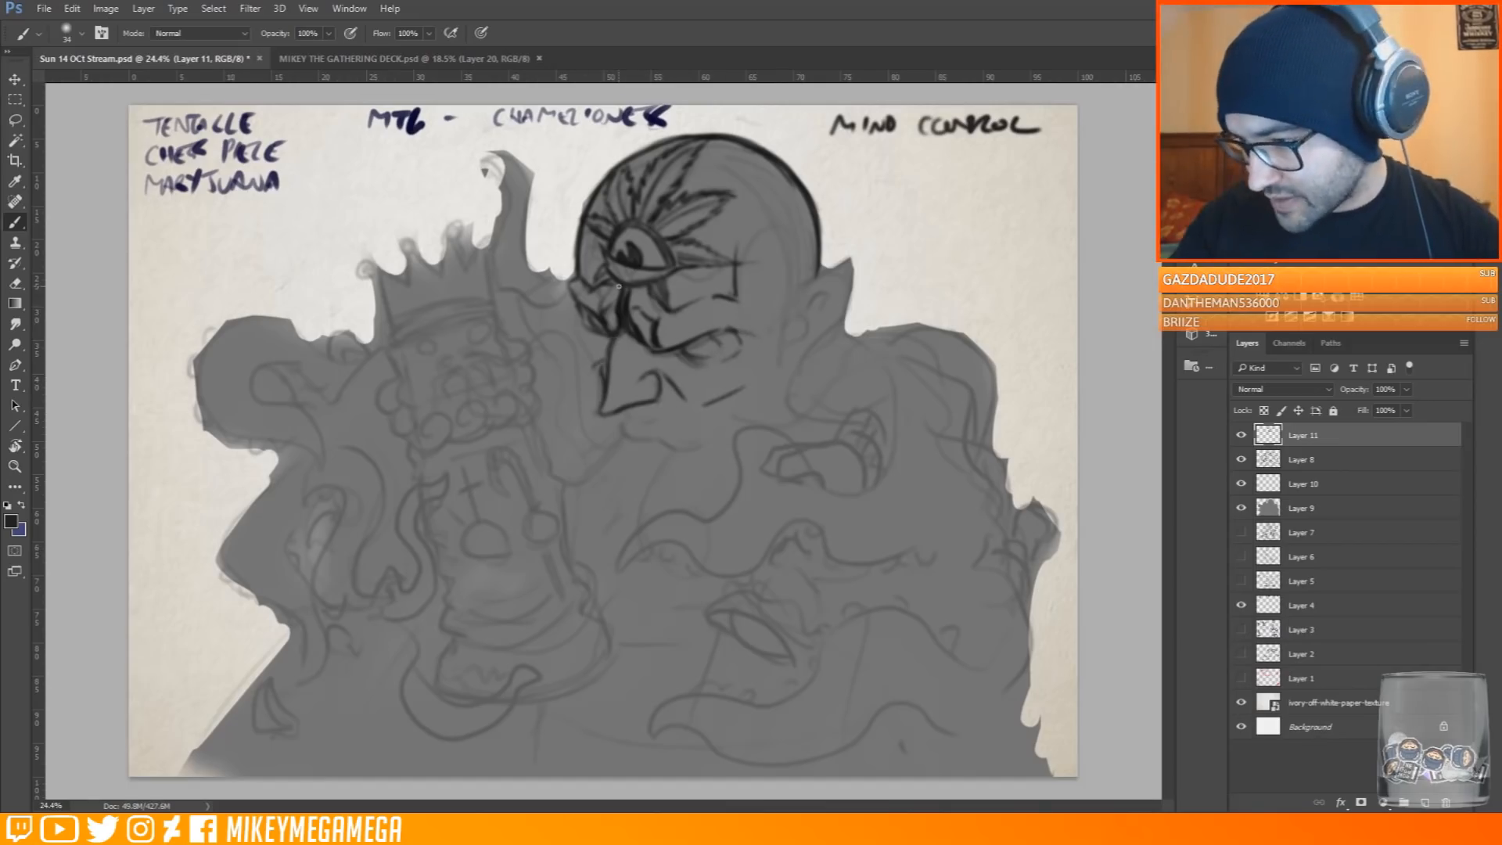
drag(578, 322, 592, 368)
drag(757, 351, 750, 377)
Draw the bald figure's moustache and mouth under the nose, and darken the brow line over the near eye
drag(625, 413, 638, 421)
drag(665, 418, 681, 438)
drag(622, 423, 701, 449)
drag(679, 436, 706, 440)
drag(622, 420, 606, 421)
drag(708, 438, 700, 445)
drag(609, 424, 606, 424)
mouse_move(747, 328)
mouse_down()
mouse_move(739, 346)
mouse_move(711, 346)
mouse_up()
drag(699, 349, 680, 357)
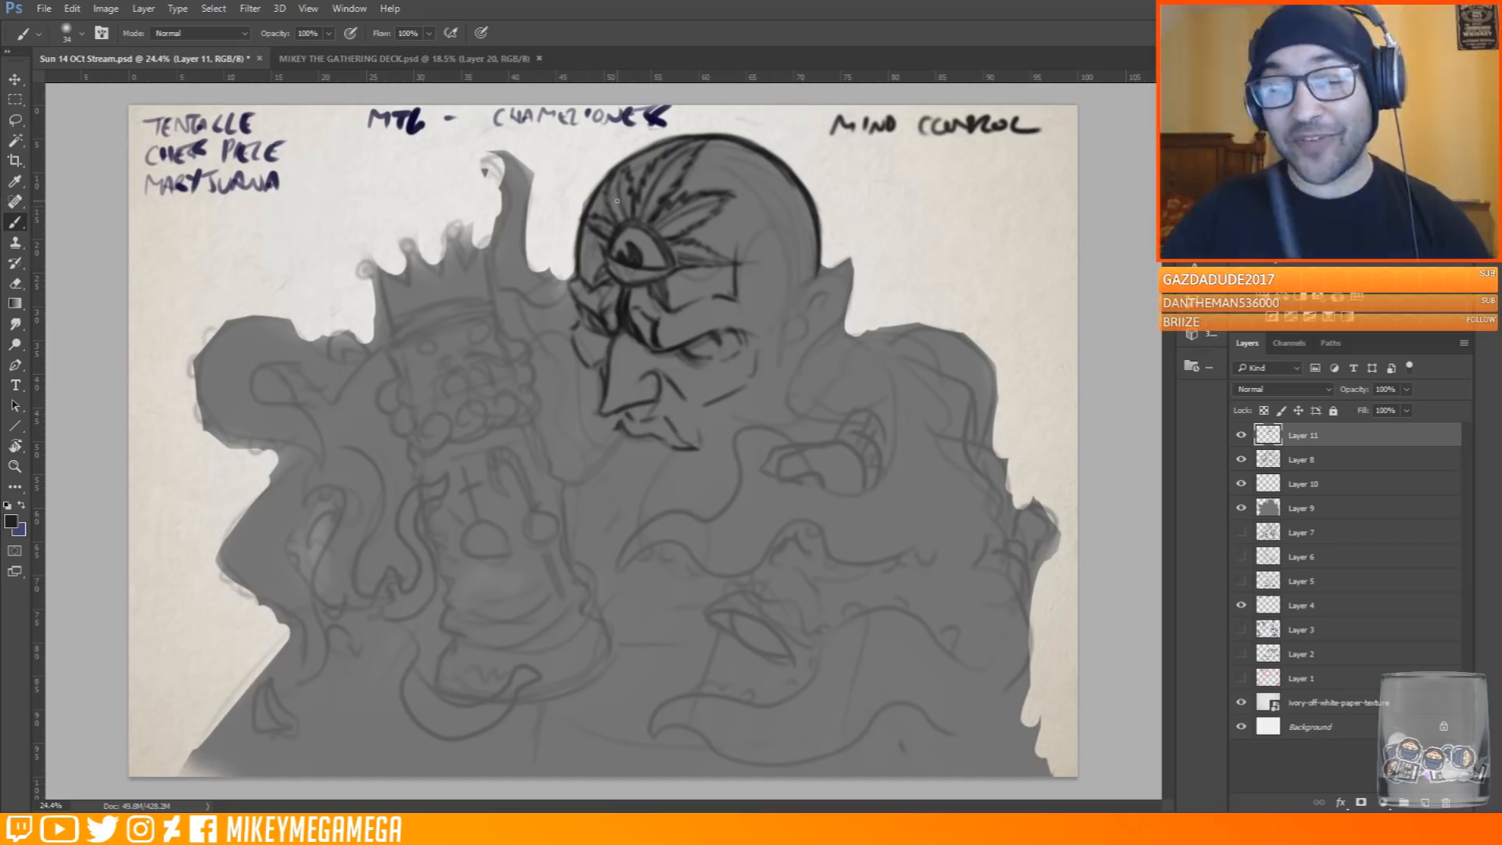
Draw the bald figure's pointed ear with inner folds, the beard lines under the mouth, and the neck running into the shoulder
mouse_move(794, 302)
mouse_down()
mouse_move(832, 270)
mouse_move(792, 304)
mouse_up()
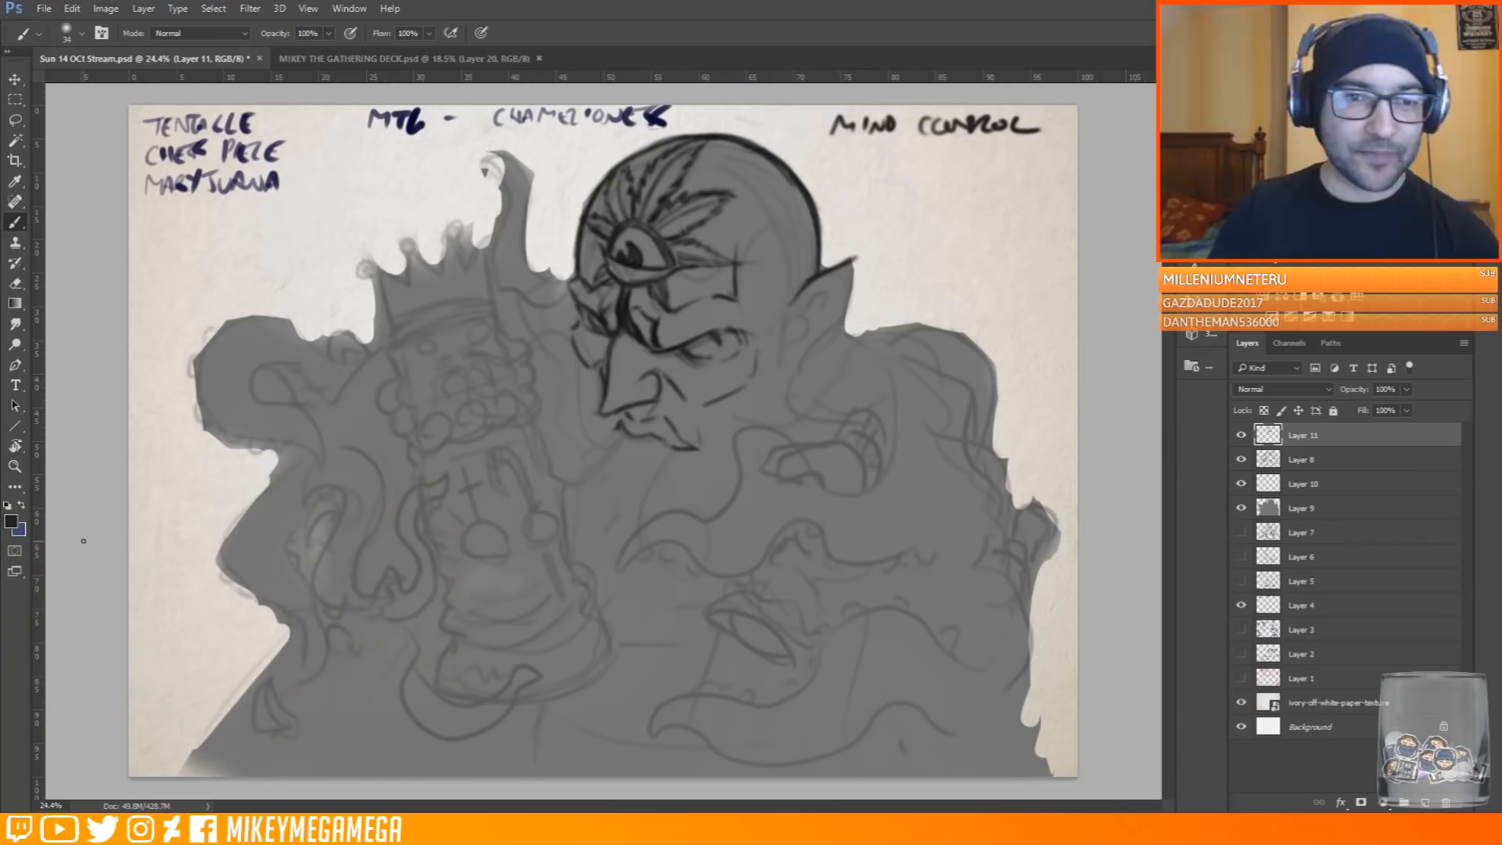
mouse_move(855, 260)
mouse_down()
mouse_move(837, 337)
mouse_move(786, 373)
mouse_move(834, 283)
mouse_up()
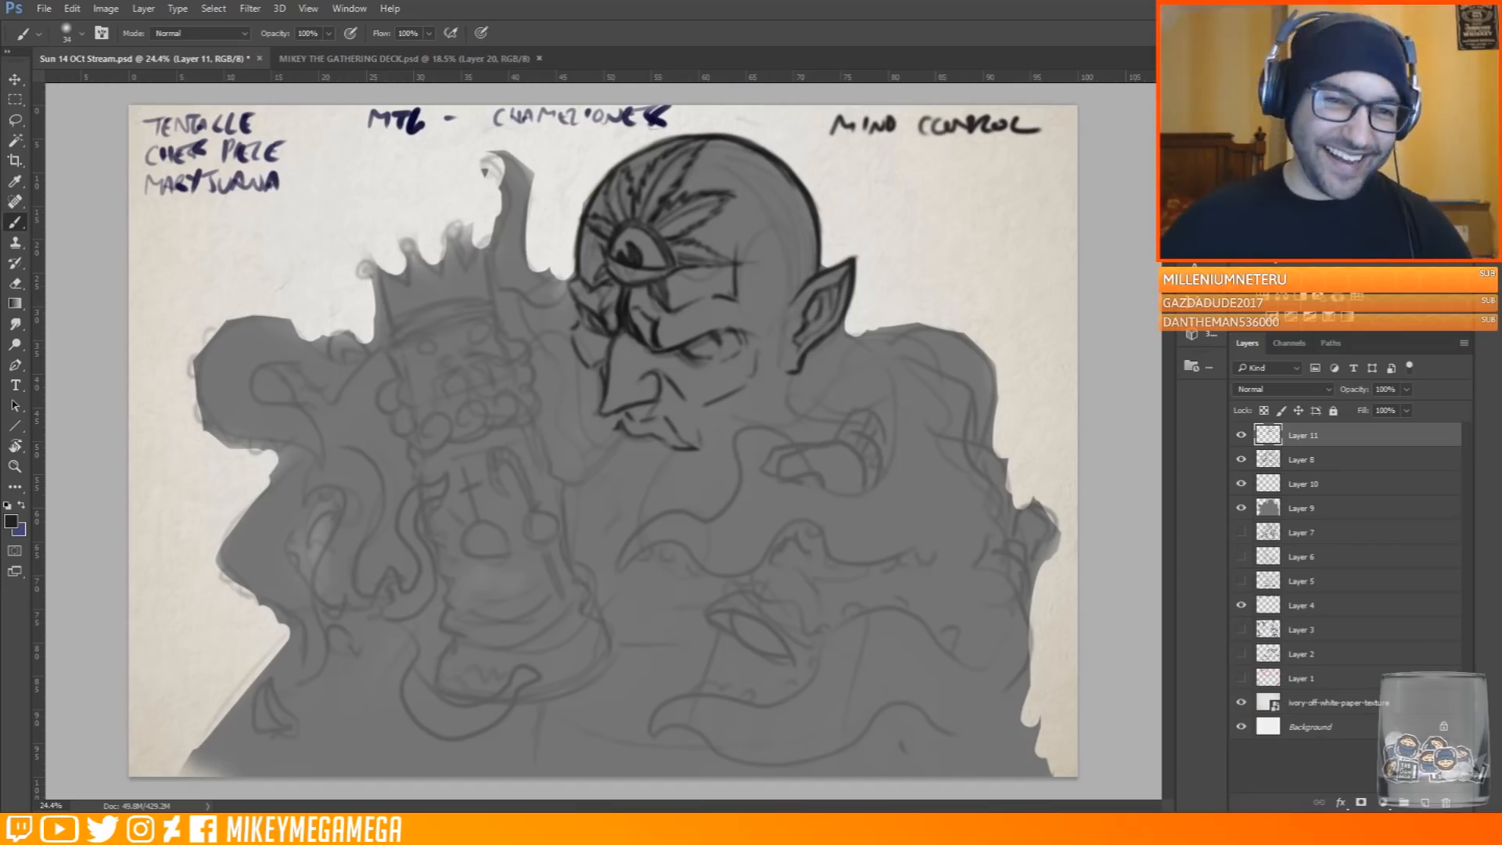
drag(625, 431, 565, 480)
drag(668, 449, 648, 505)
drag(624, 430, 674, 446)
drag(748, 383, 723, 429)
drag(745, 385, 730, 433)
drag(786, 367, 781, 409)
drag(843, 323, 899, 351)
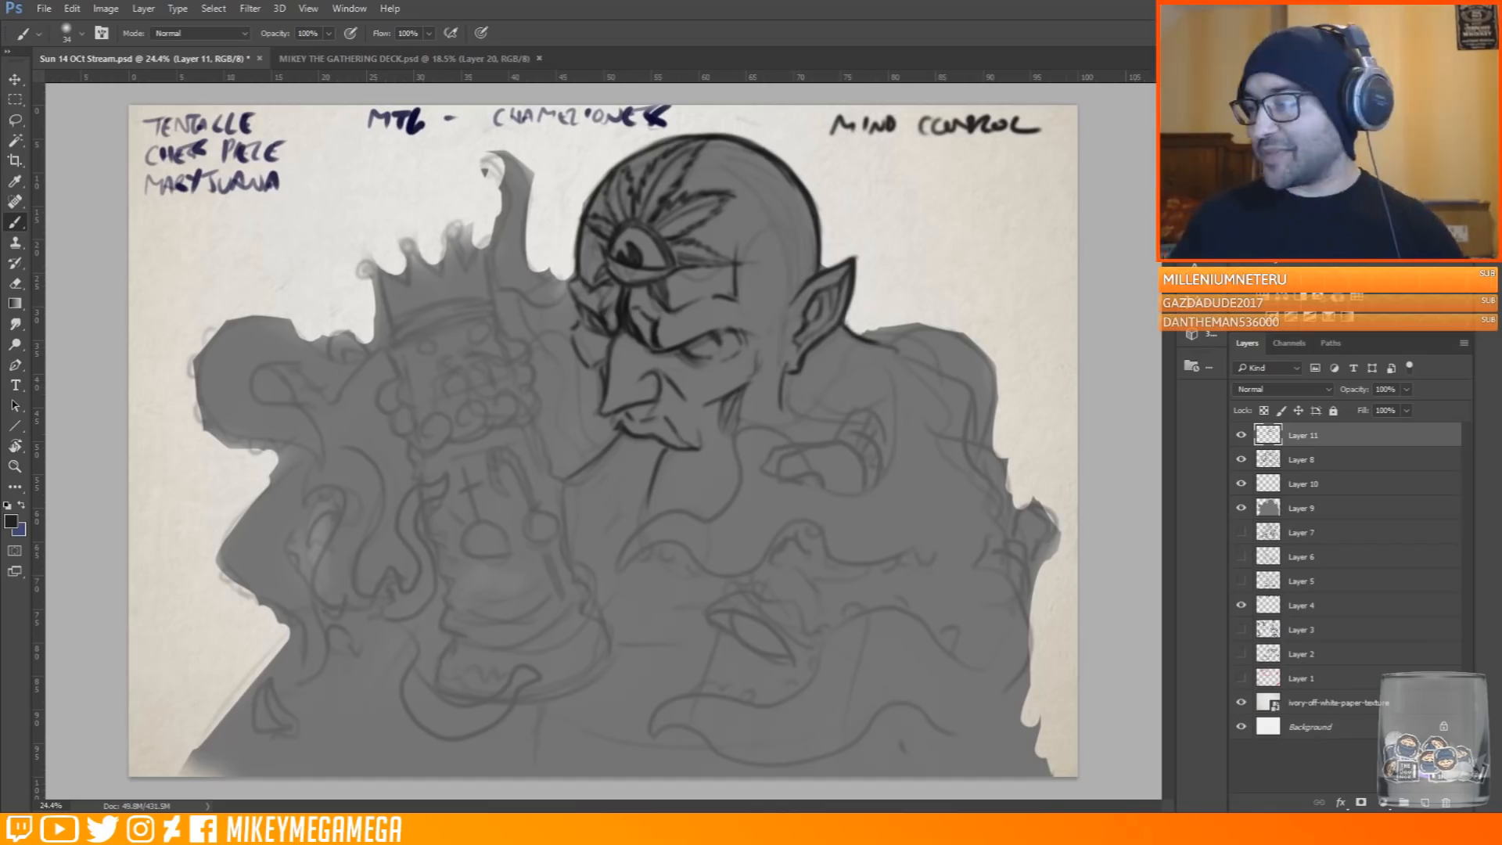
mouse_move(882, 399)
mouse_down()
mouse_move(890, 458)
mouse_move(610, 552)
mouse_up()
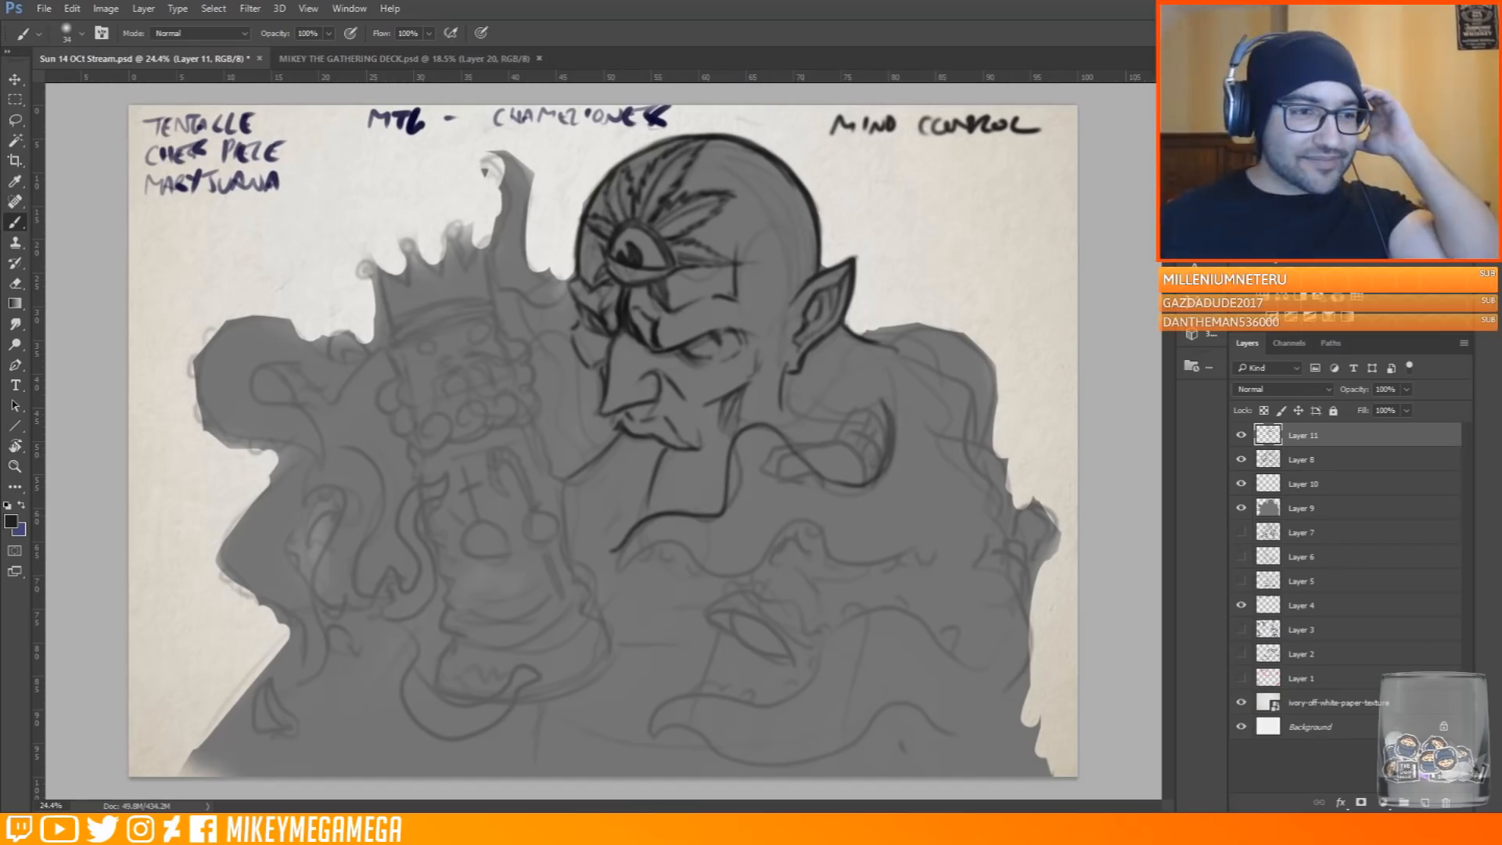
key(alt+Tab)
key(alt+Tab)
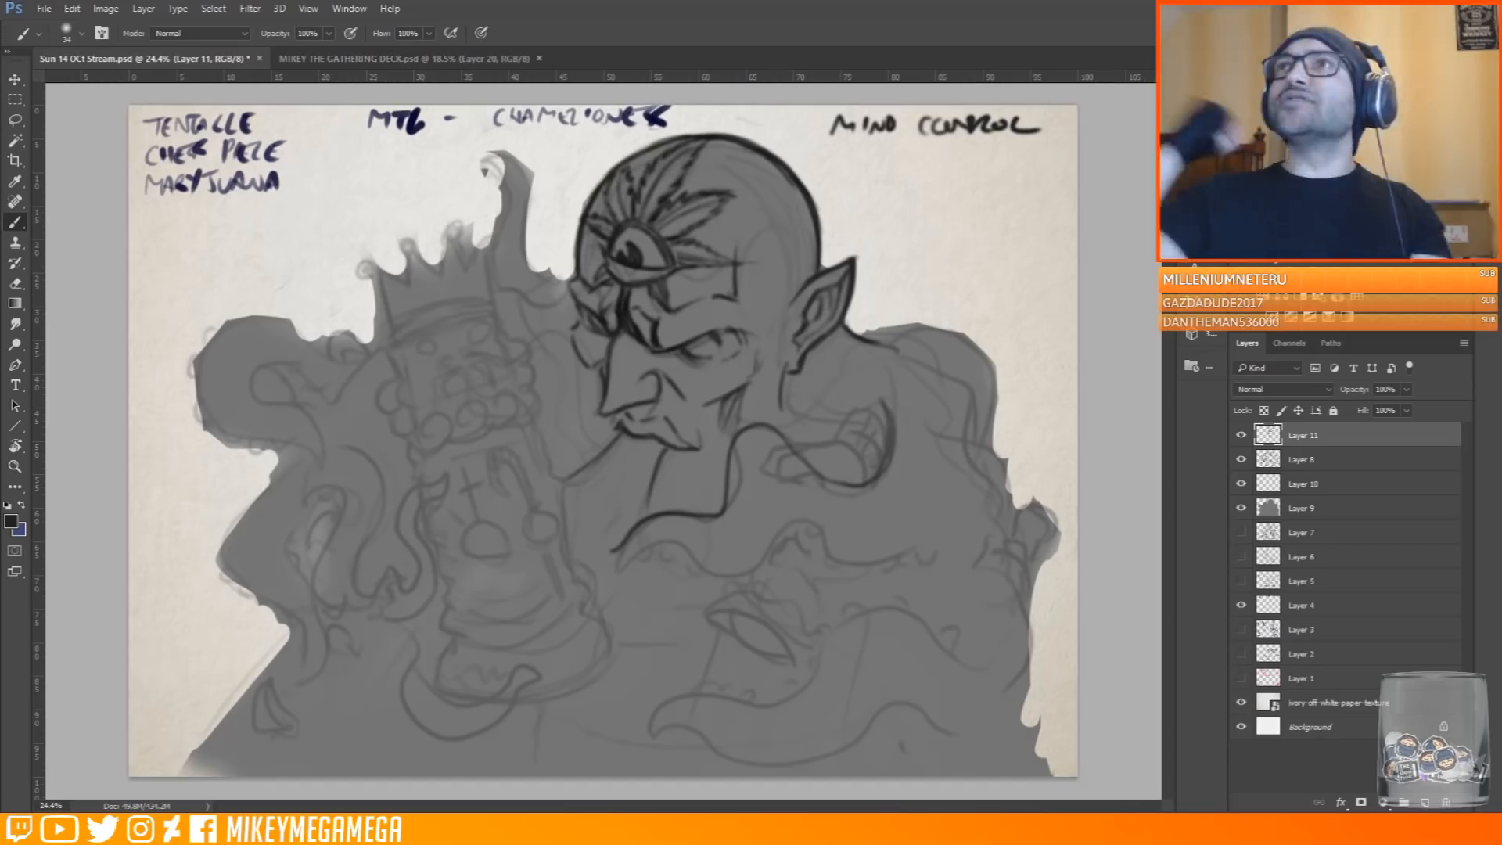
mouse_move(888, 405)
mouse_down()
mouse_move(869, 481)
mouse_move(802, 470)
mouse_move(723, 485)
mouse_move(605, 554)
mouse_up()
Draw a small hooked mark on the blank paper beside the bald head, and the king piece's eyebrows, eyes and spiked crown
mouse_move(1031, 244)
mouse_down()
mouse_move(1017, 262)
mouse_move(1036, 284)
mouse_up()
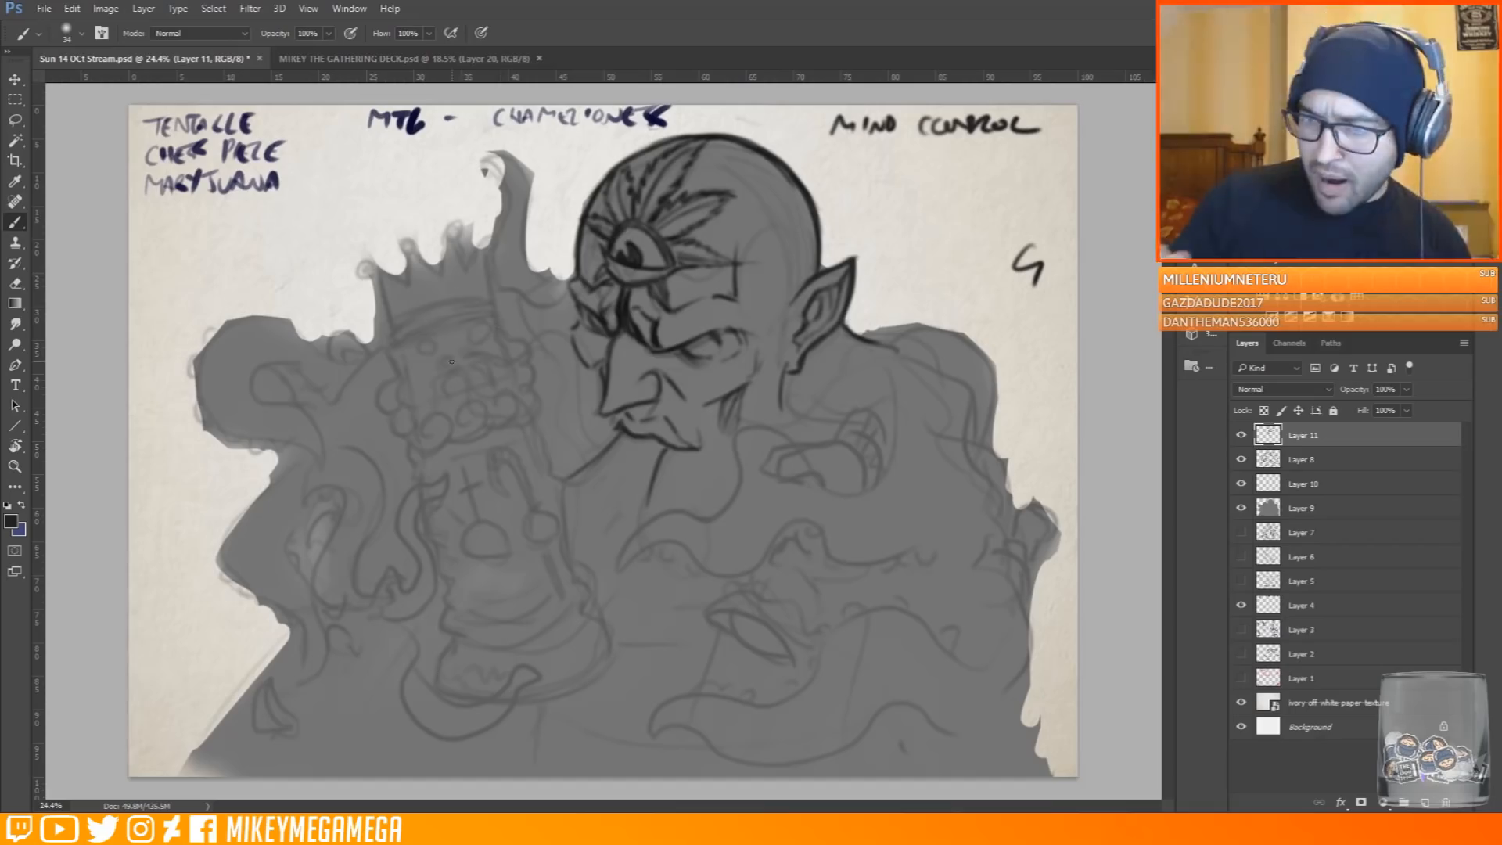
drag(413, 336, 494, 320)
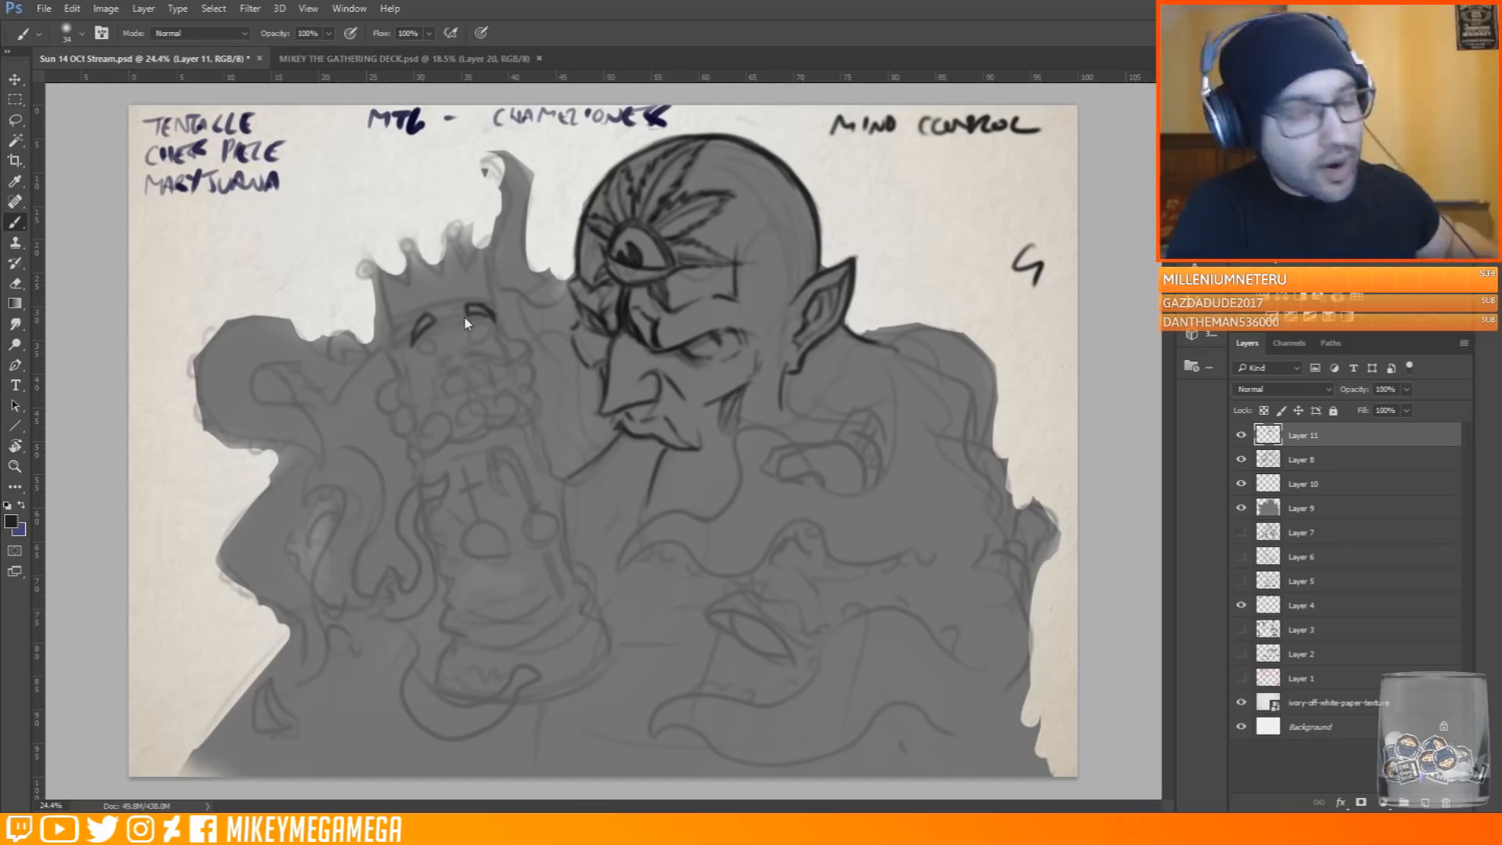
mouse_move(391, 327)
mouse_down()
mouse_move(362, 270)
mouse_move(481, 239)
mouse_move(494, 310)
mouse_move(482, 302)
mouse_move(400, 350)
mouse_move(489, 298)
mouse_move(422, 347)
mouse_move(485, 338)
mouse_up()
mouse_move(426, 343)
mouse_down()
mouse_move(423, 356)
mouse_move(495, 335)
mouse_up()
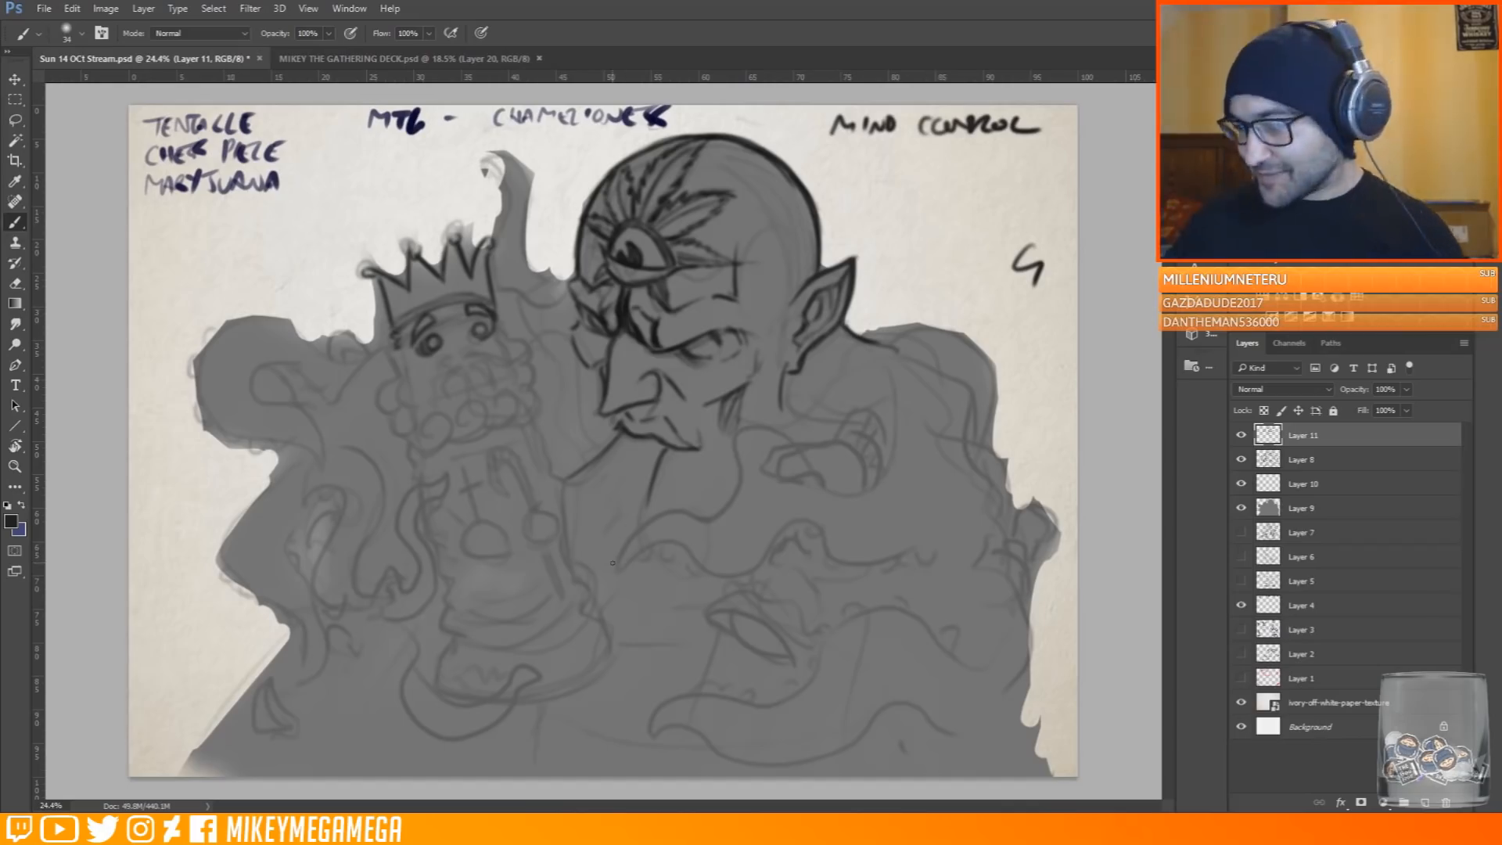
Draw the king piece's nose, eye bags, moustache and cheek contours
drag(446, 359, 483, 361)
mouse_move(438, 356)
mouse_down()
mouse_move(444, 370)
mouse_move(491, 354)
mouse_up()
drag(440, 352, 443, 366)
mouse_move(478, 342)
mouse_down()
mouse_move(491, 350)
mouse_move(475, 346)
mouse_up()
mouse_move(446, 329)
mouse_down()
mouse_move(453, 352)
mouse_move(470, 327)
mouse_move(438, 362)
mouse_up()
drag(418, 352, 402, 379)
mouse_move(497, 321)
mouse_down()
mouse_move(508, 355)
mouse_move(431, 402)
mouse_up()
drag(446, 387, 462, 397)
drag(492, 365, 495, 384)
drag(489, 359, 514, 383)
drag(415, 382, 424, 404)
drag(432, 382, 431, 402)
drag(397, 351, 403, 369)
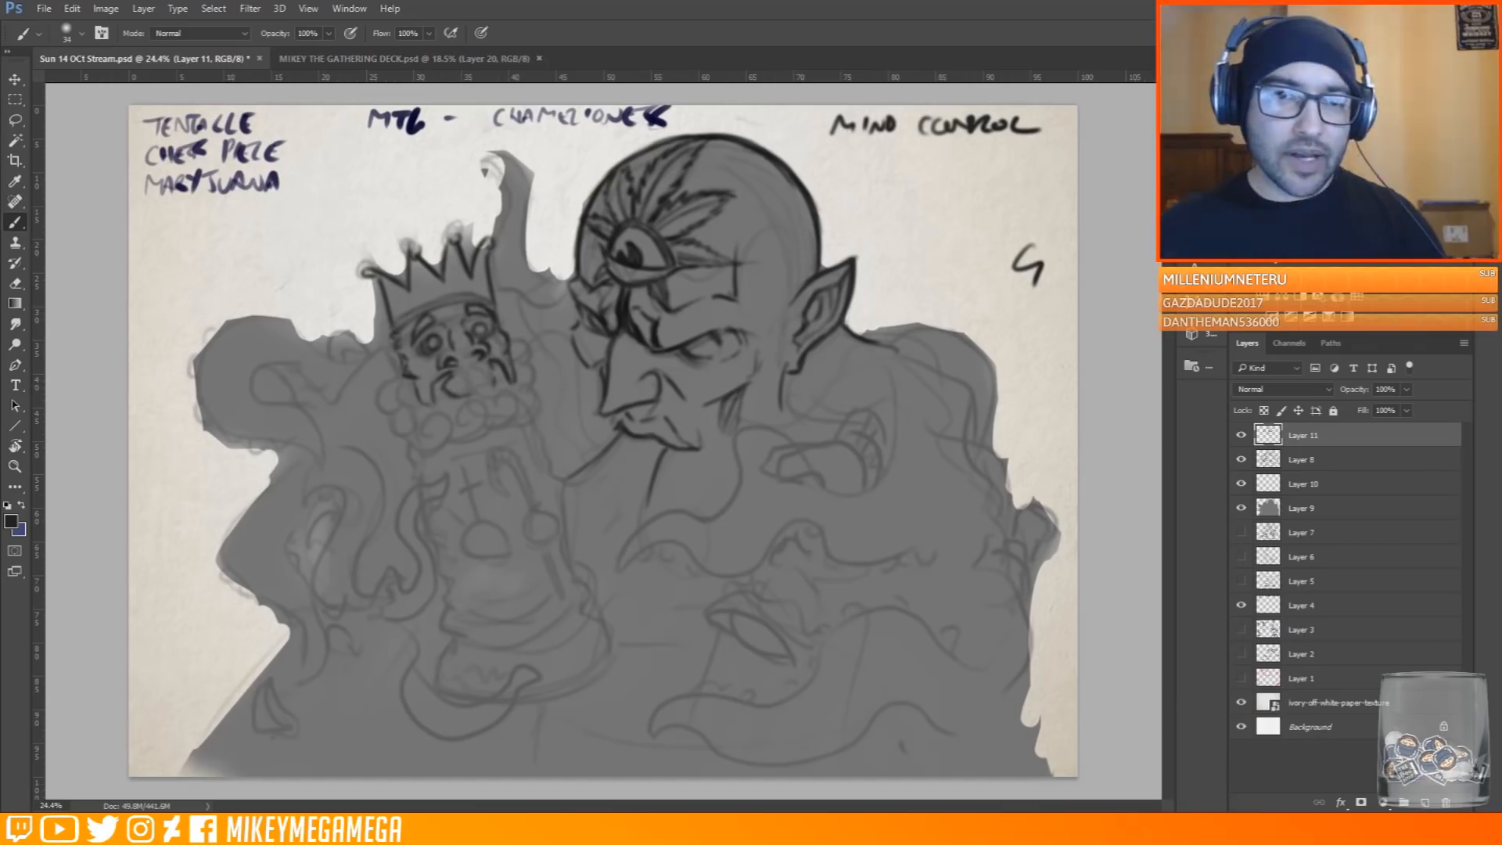
Darken the front edge of the bald figure's forehead and the far side of the face beside the nose
drag(586, 231, 584, 282)
drag(591, 203, 588, 282)
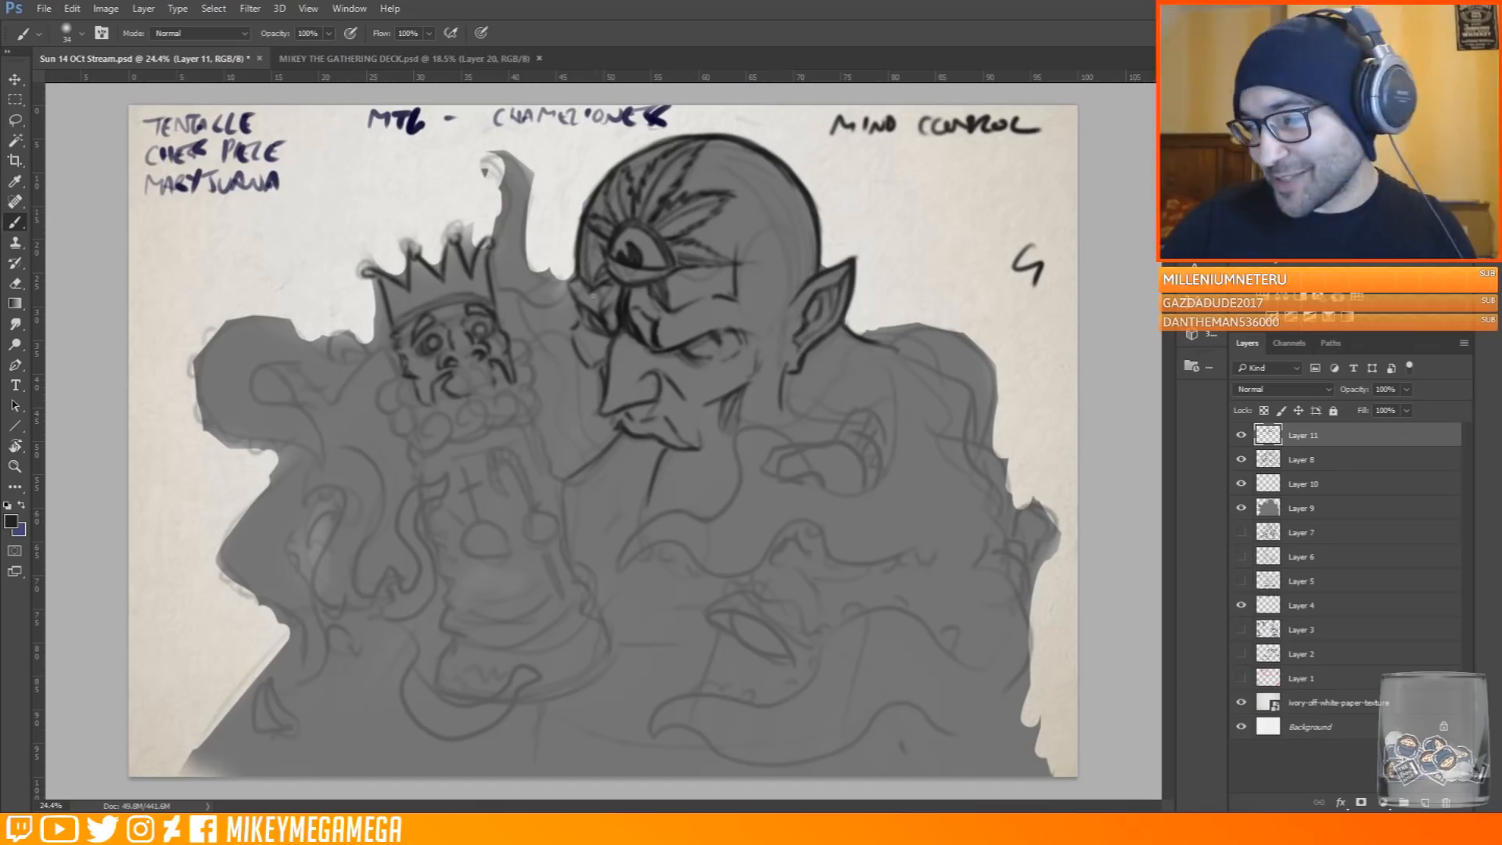
drag(595, 336, 607, 403)
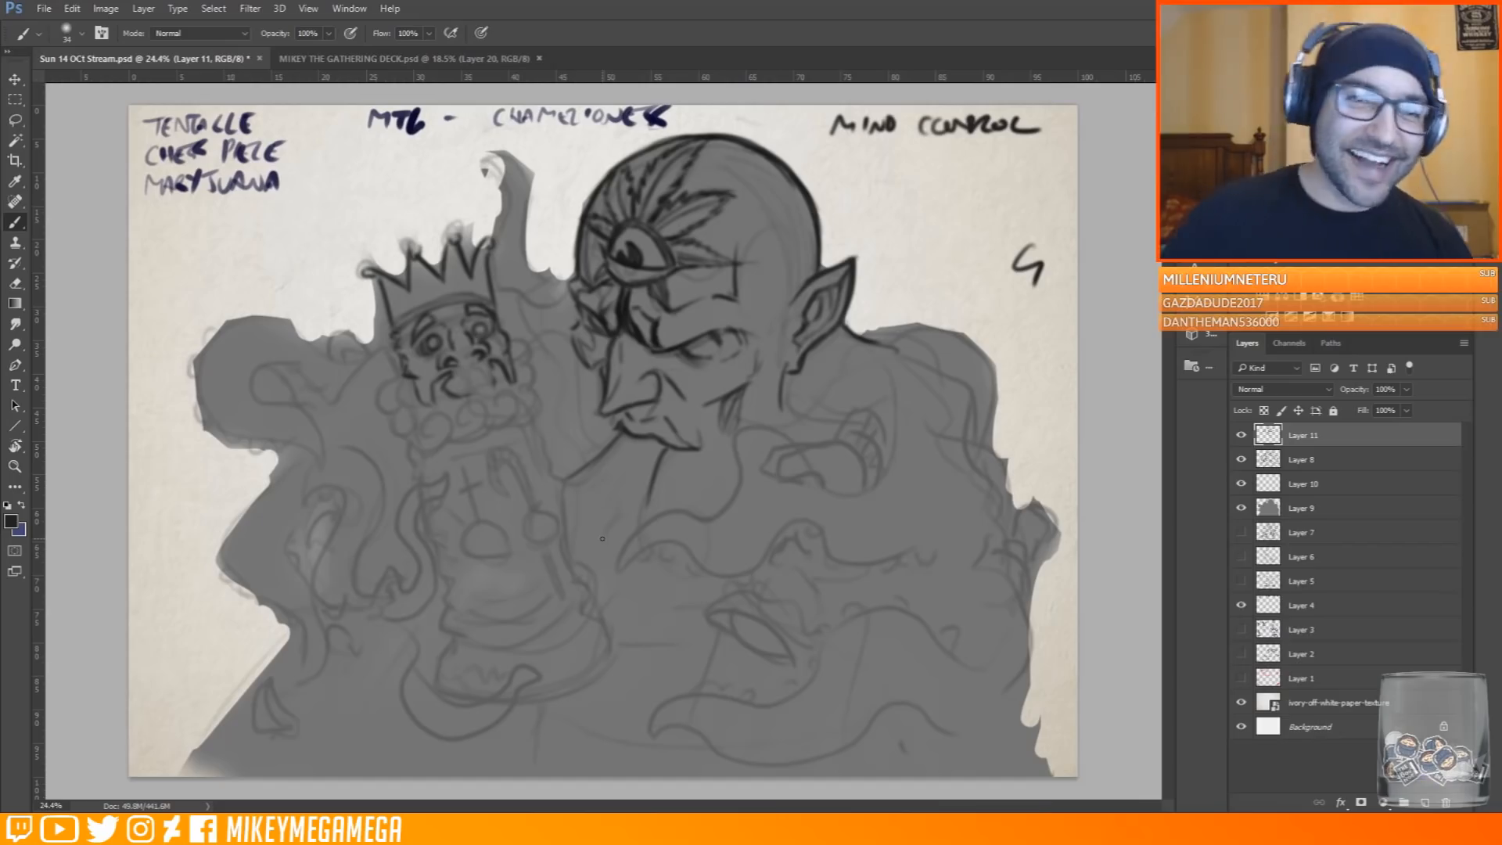
Draw the king piece's beard as rows of spiral curls along the chin and sides, with a curved collar band beneath
mouse_move(409, 389)
mouse_down()
mouse_move(422, 449)
mouse_move(486, 406)
mouse_move(517, 402)
mouse_move(521, 419)
mouse_move(535, 396)
mouse_up()
drag(423, 454, 525, 427)
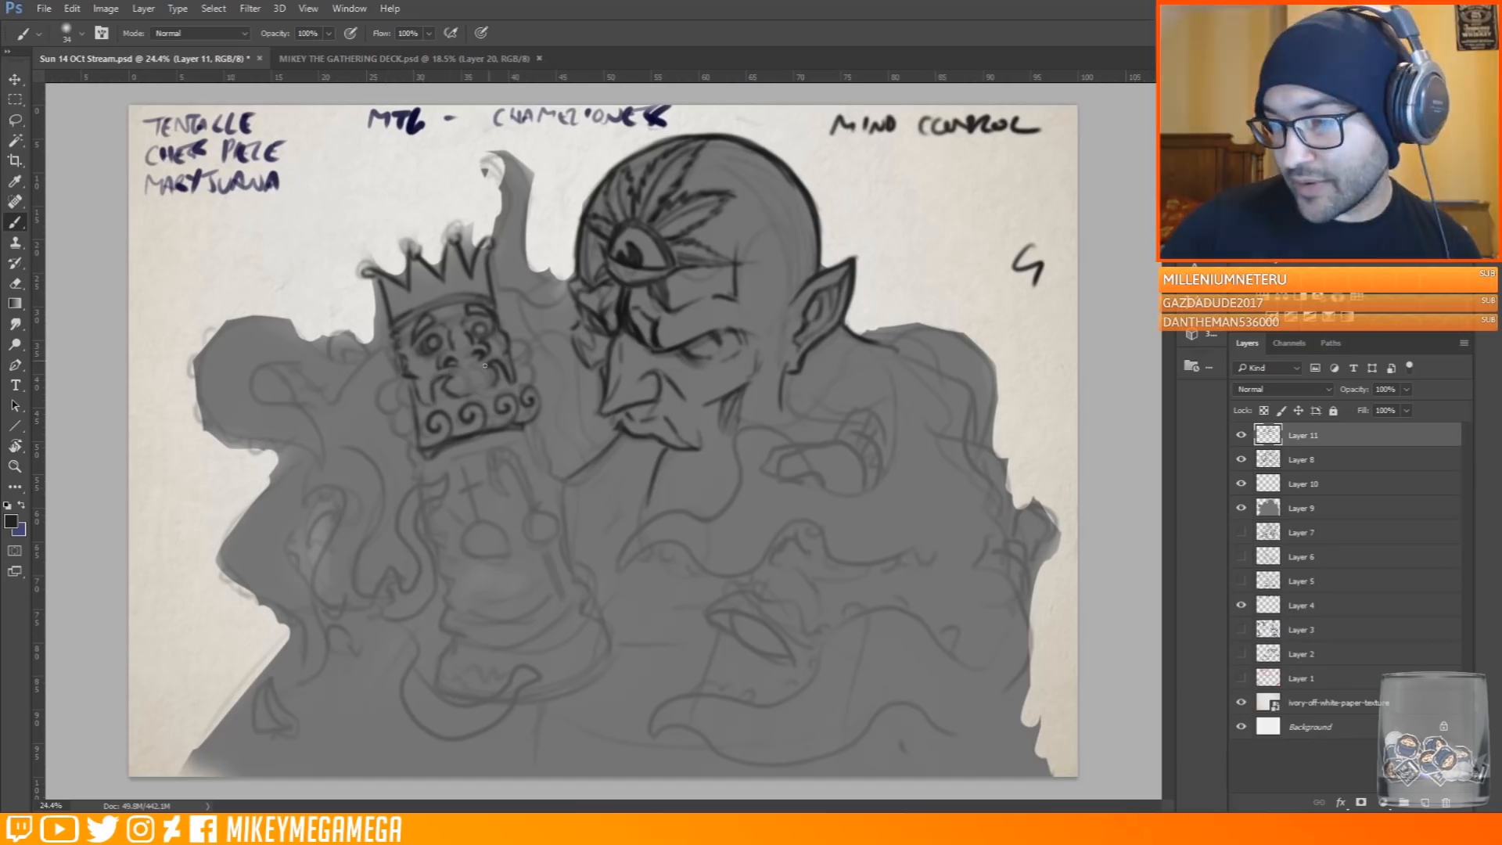
mouse_move(540, 387)
mouse_down()
mouse_move(391, 452)
mouse_move(440, 417)
mouse_move(414, 430)
mouse_move(445, 389)
mouse_move(438, 460)
mouse_move(412, 413)
mouse_move(431, 450)
mouse_move(449, 434)
mouse_move(436, 427)
mouse_move(468, 443)
mouse_move(497, 366)
mouse_move(520, 406)
mouse_up()
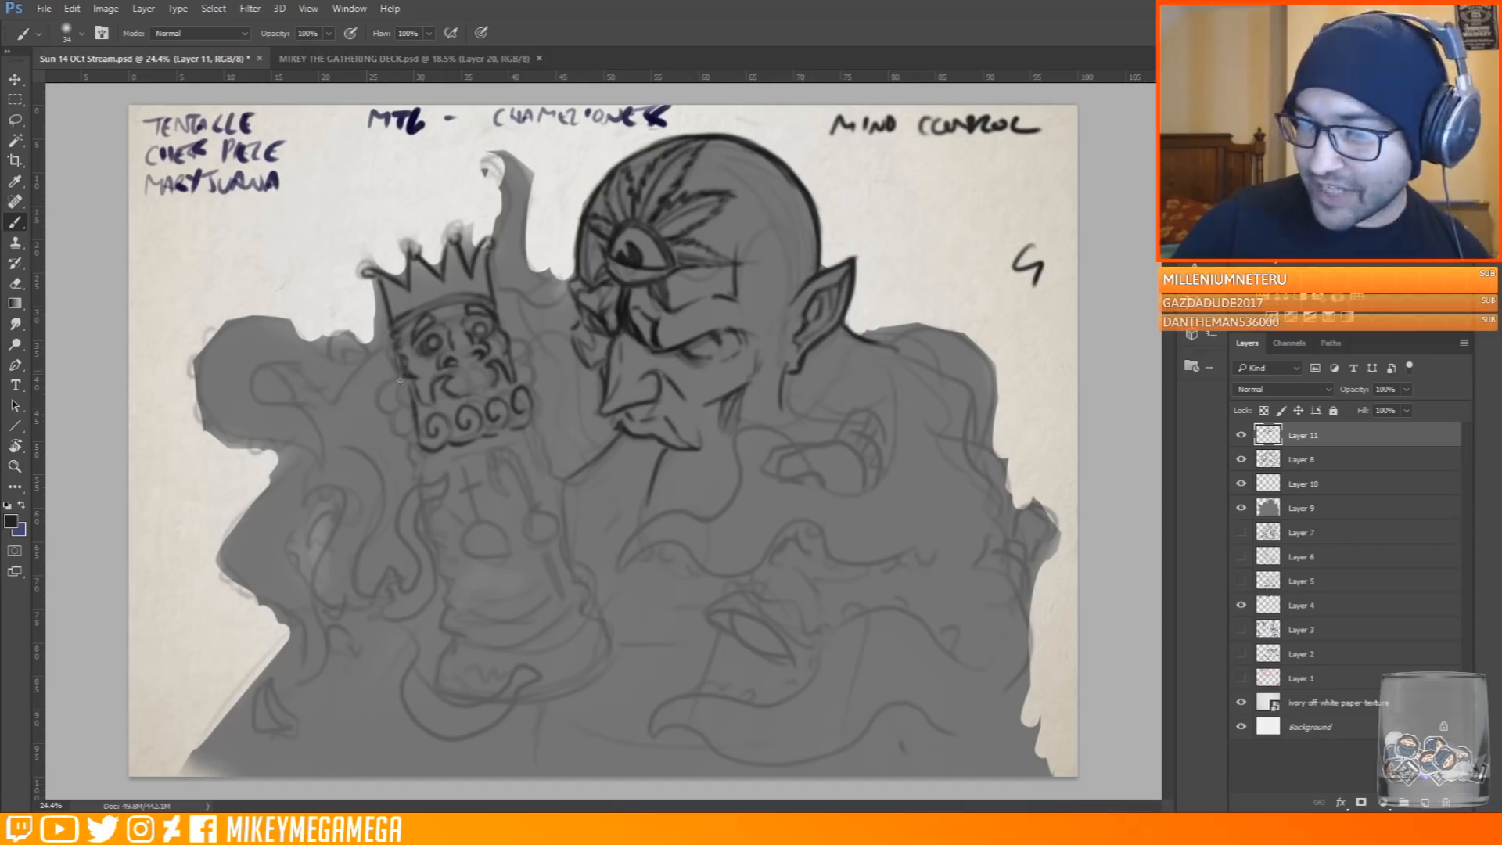
drag(398, 373, 418, 458)
drag(513, 340, 540, 418)
drag(434, 461, 535, 430)
drag(435, 473, 538, 433)
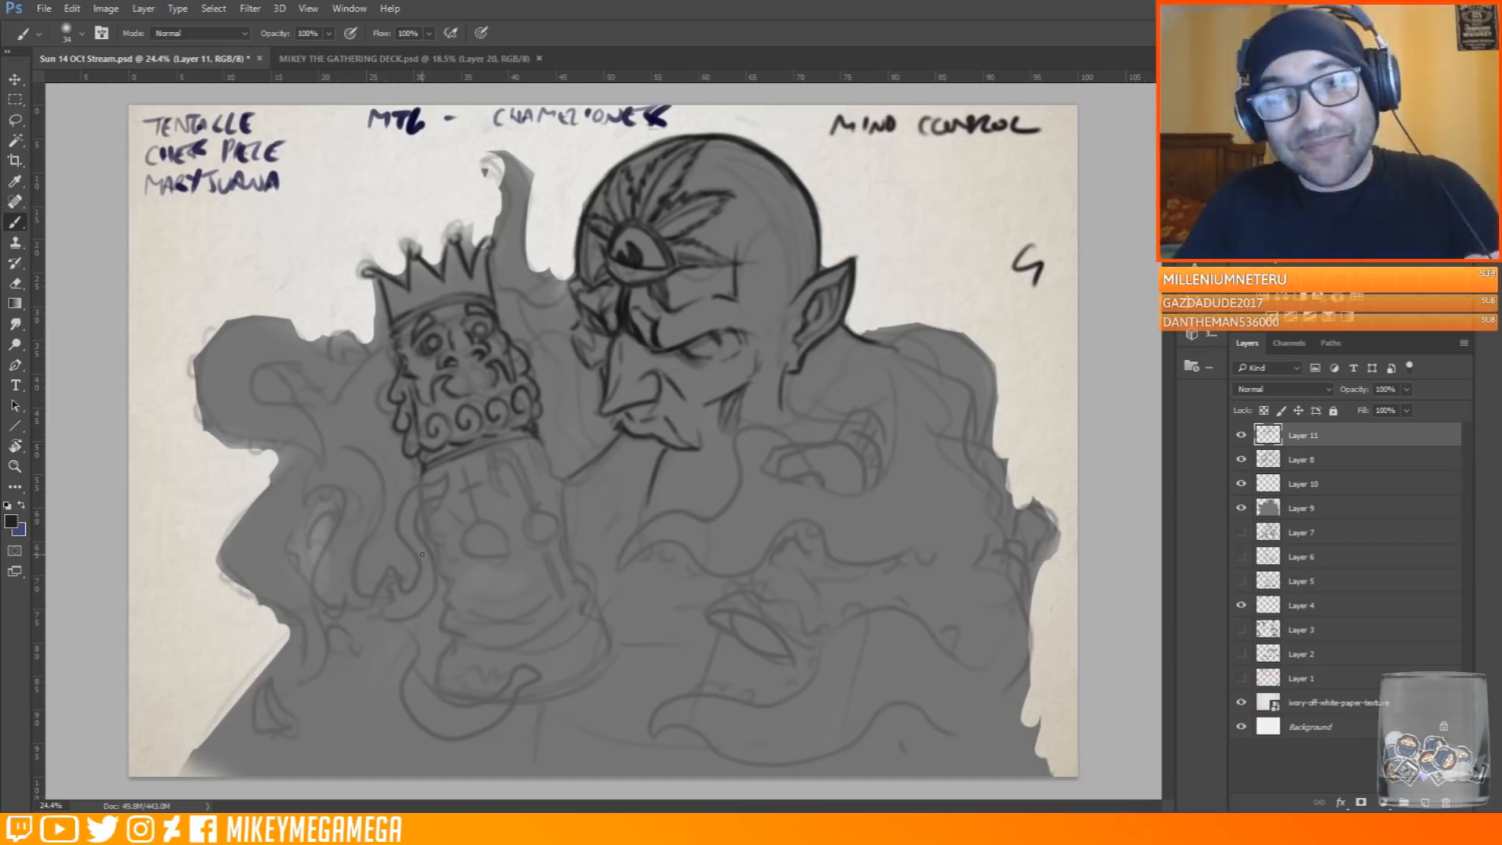
Draw the curved contours of the chest tentacle below the bald figure's chin and darken the collar edge beside the king piece
mouse_move(656, 446)
mouse_down()
mouse_move(629, 513)
mouse_move(680, 597)
mouse_up()
mouse_move(759, 561)
mouse_down()
mouse_move(795, 540)
mouse_move(729, 573)
mouse_move(845, 509)
mouse_up()
drag(853, 526, 848, 559)
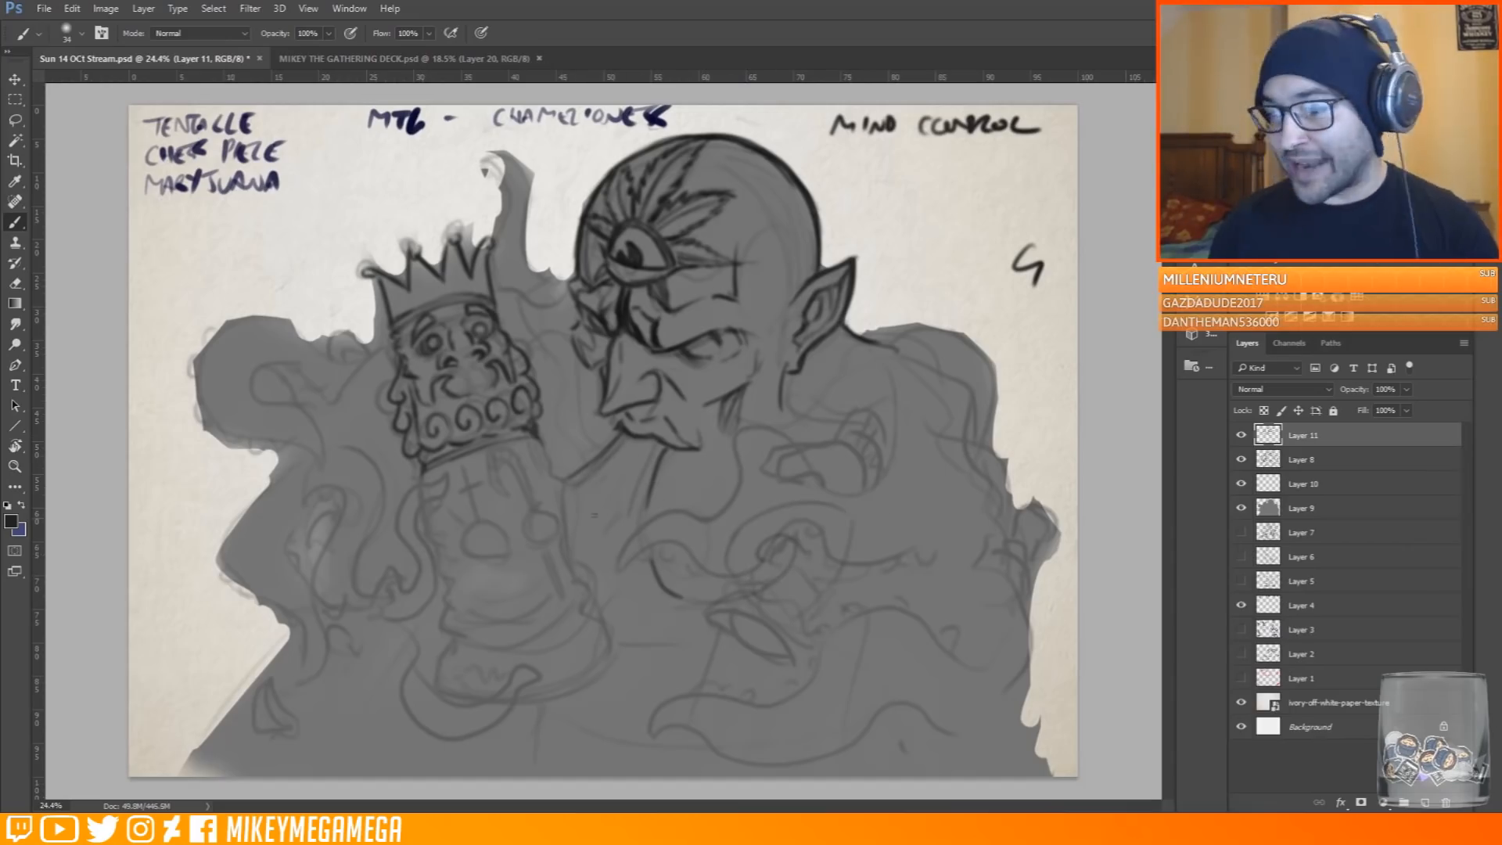
drag(572, 473, 617, 432)
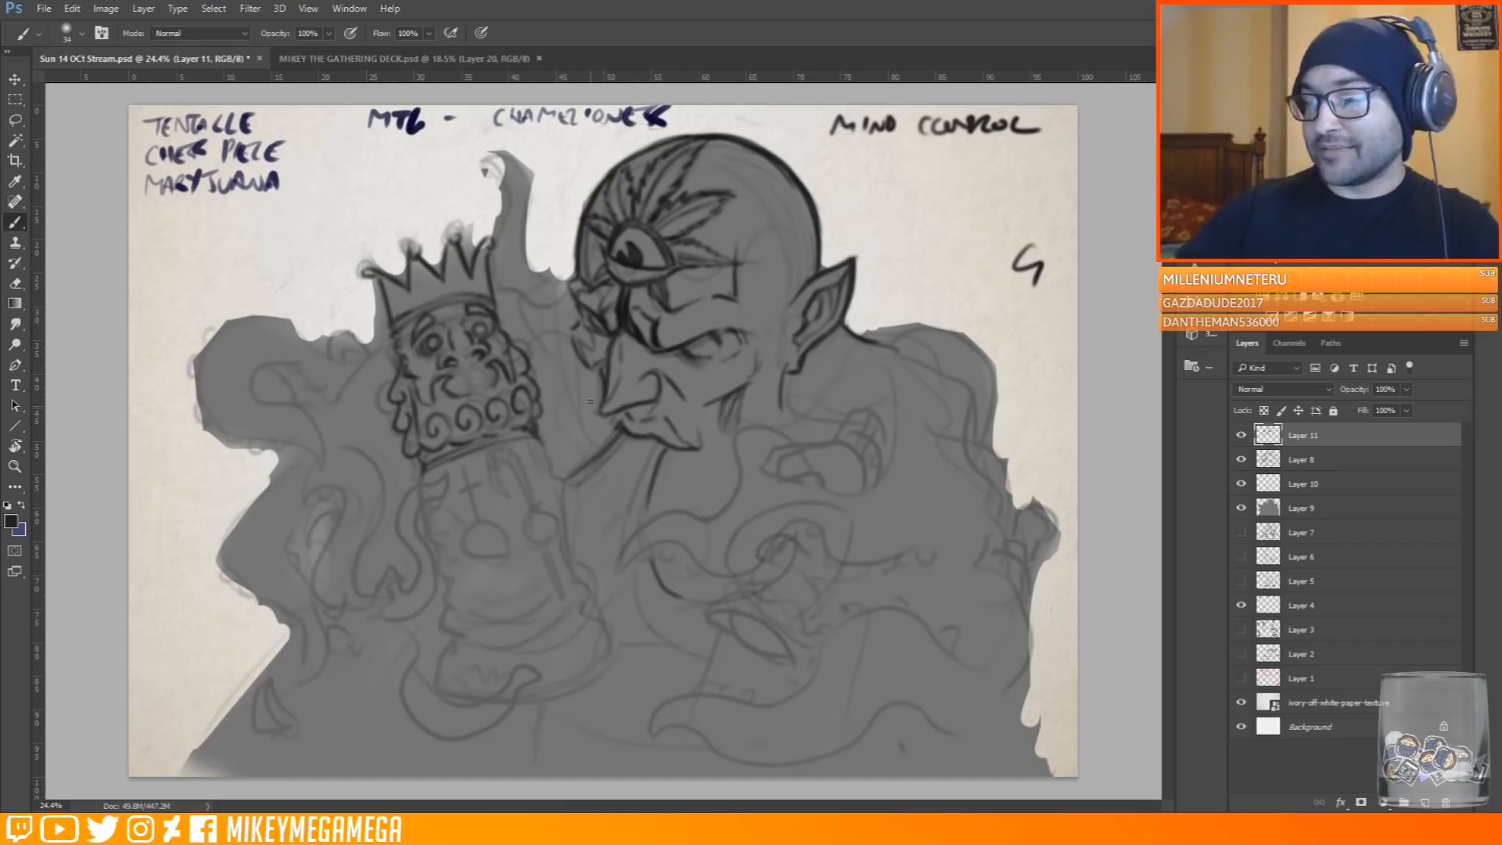
Draw the bald figure's high collar on both sides of the neck and the long contour of the shoulder and back
mouse_move(575, 272)
mouse_down()
mouse_move(549, 283)
mouse_move(526, 329)
mouse_up()
drag(543, 433, 570, 478)
mouse_move(546, 276)
mouse_down()
mouse_move(518, 292)
mouse_move(512, 329)
mouse_up()
mouse_move(885, 357)
mouse_down()
mouse_move(810, 435)
mouse_move(982, 411)
mouse_up()
drag(936, 372, 1012, 517)
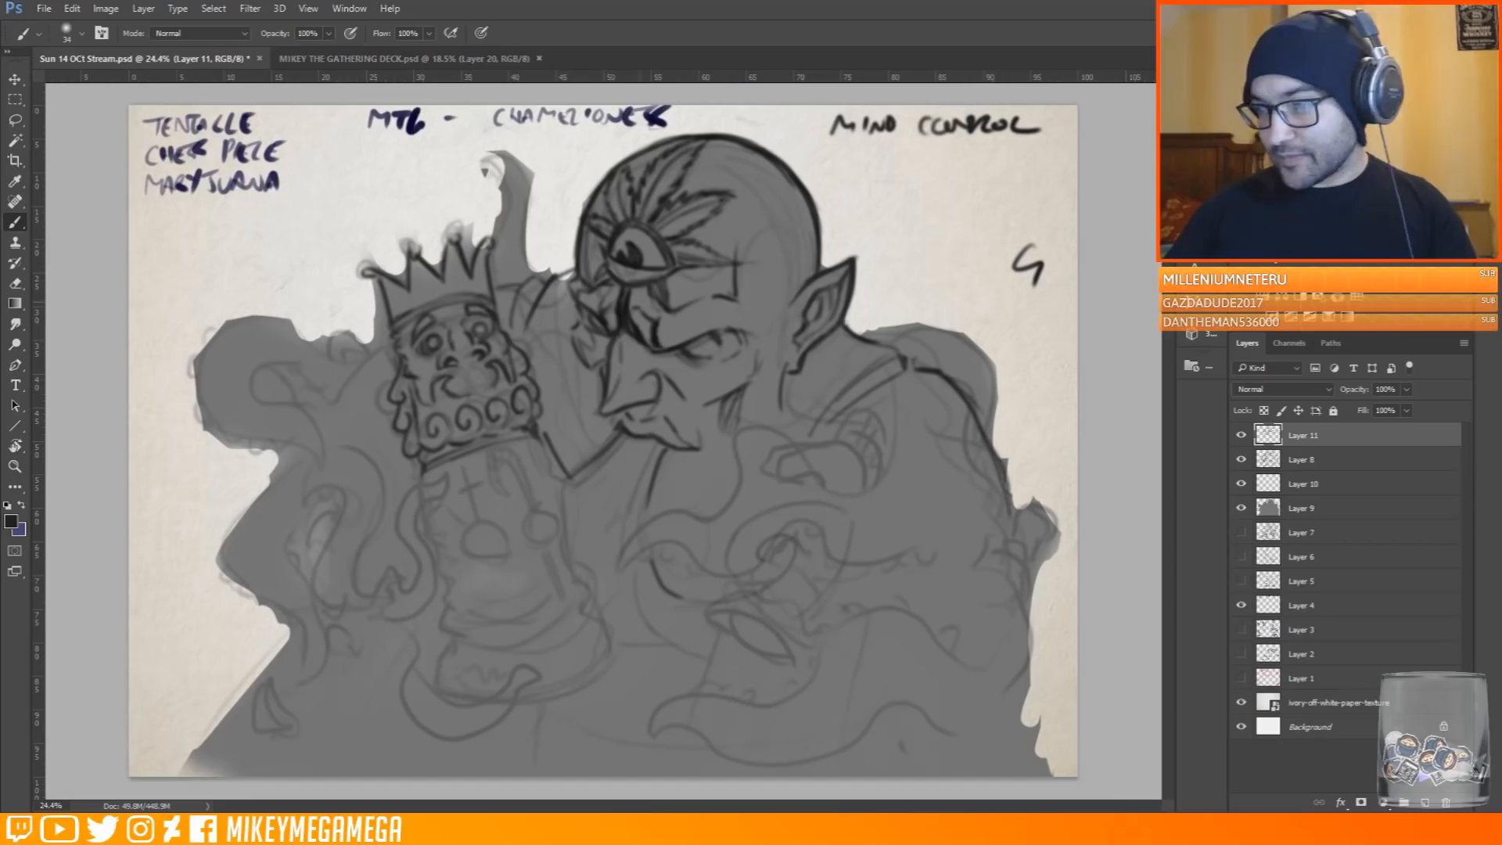
drag(529, 276, 495, 290)
drag(1014, 499, 1002, 691)
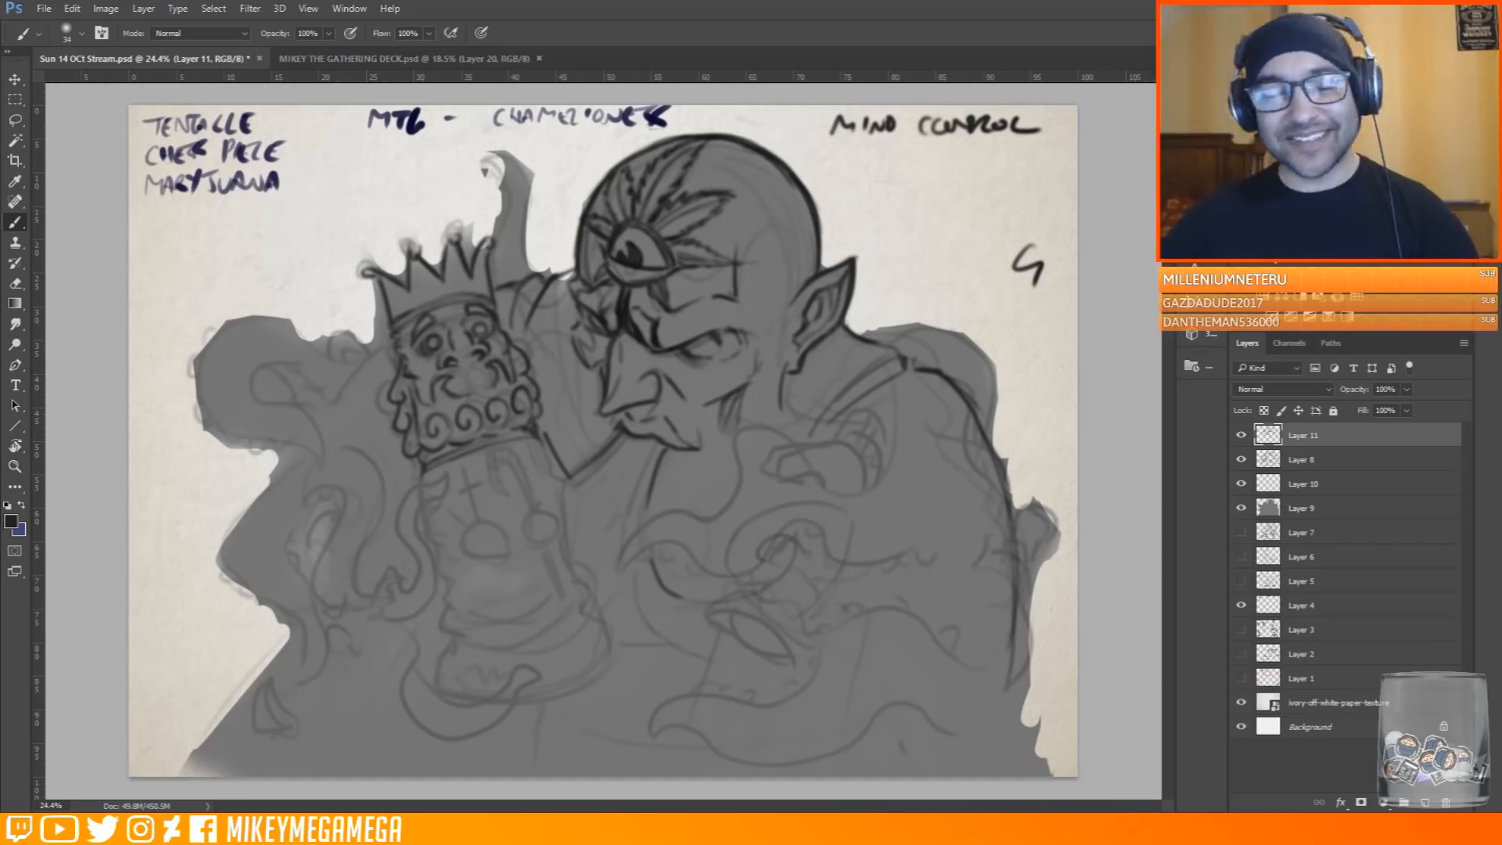
Handwrite an underlined "JAM MERCH" note beneath the keyword list on Layer 4, with a vertical bar beside it, and reselect Layer 11
click(1326, 605)
drag(143, 208, 145, 224)
drag(142, 207, 183, 223)
drag(202, 199, 195, 225)
mouse_move(226, 202)
mouse_down()
mouse_move(215, 218)
mouse_move(249, 220)
mouse_up()
drag(252, 219, 270, 219)
drag(158, 249, 177, 235)
drag(182, 231, 192, 249)
drag(200, 232, 216, 249)
mouse_move(222, 228)
mouse_down()
mouse_move(233, 249)
mouse_move(271, 251)
mouse_up()
drag(299, 186, 292, 242)
click(1326, 435)
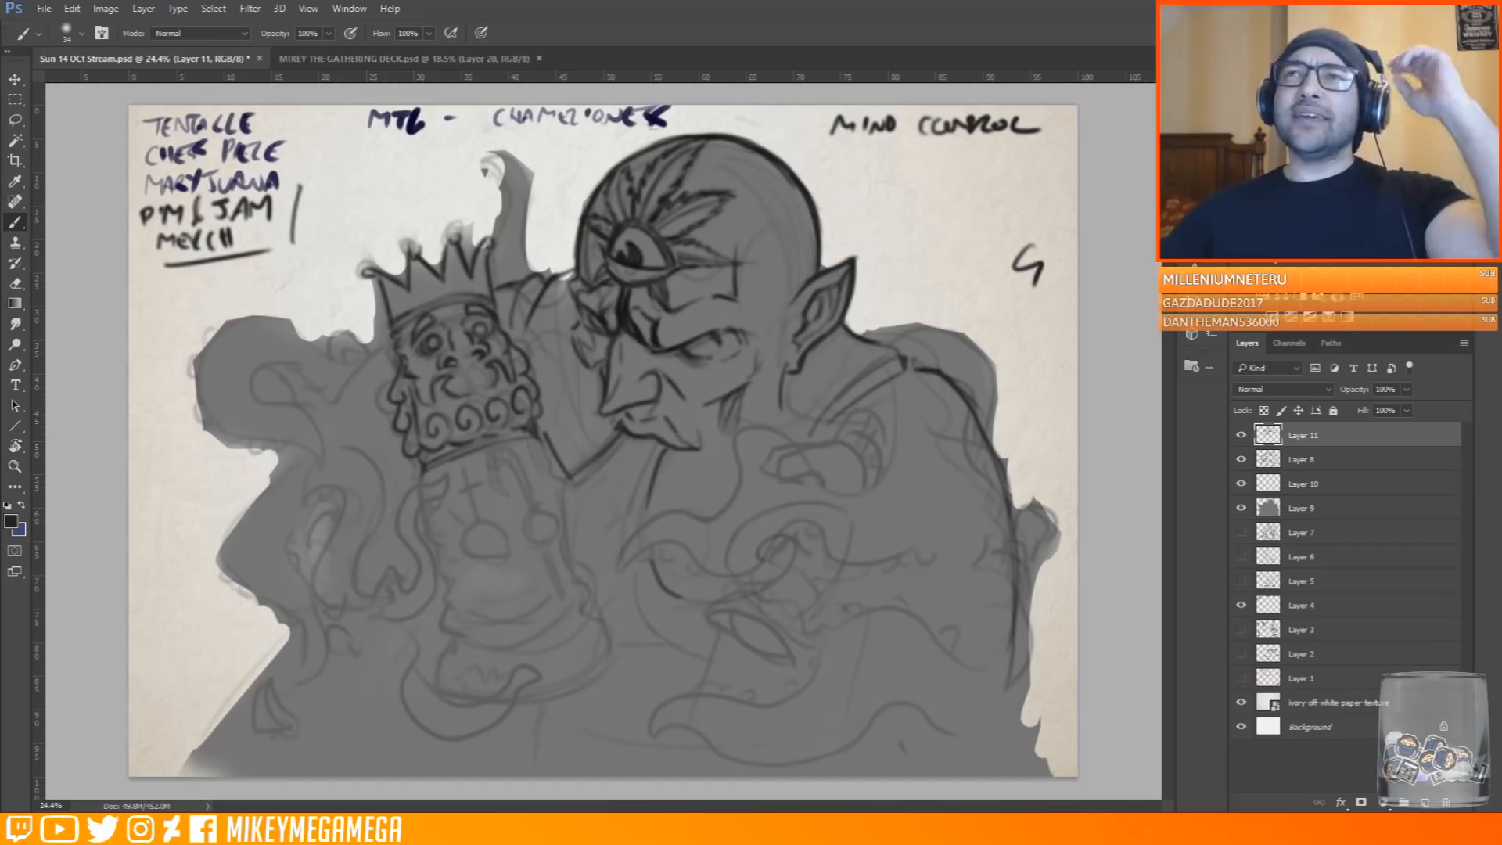
Hatch the shaded inside of the collar behind the king piece and the hollow at the side of the bald figure's neck
drag(546, 366, 570, 463)
drag(581, 408, 587, 449)
mouse_move(713, 511)
mouse_down()
mouse_move(731, 468)
mouse_move(708, 512)
mouse_up()
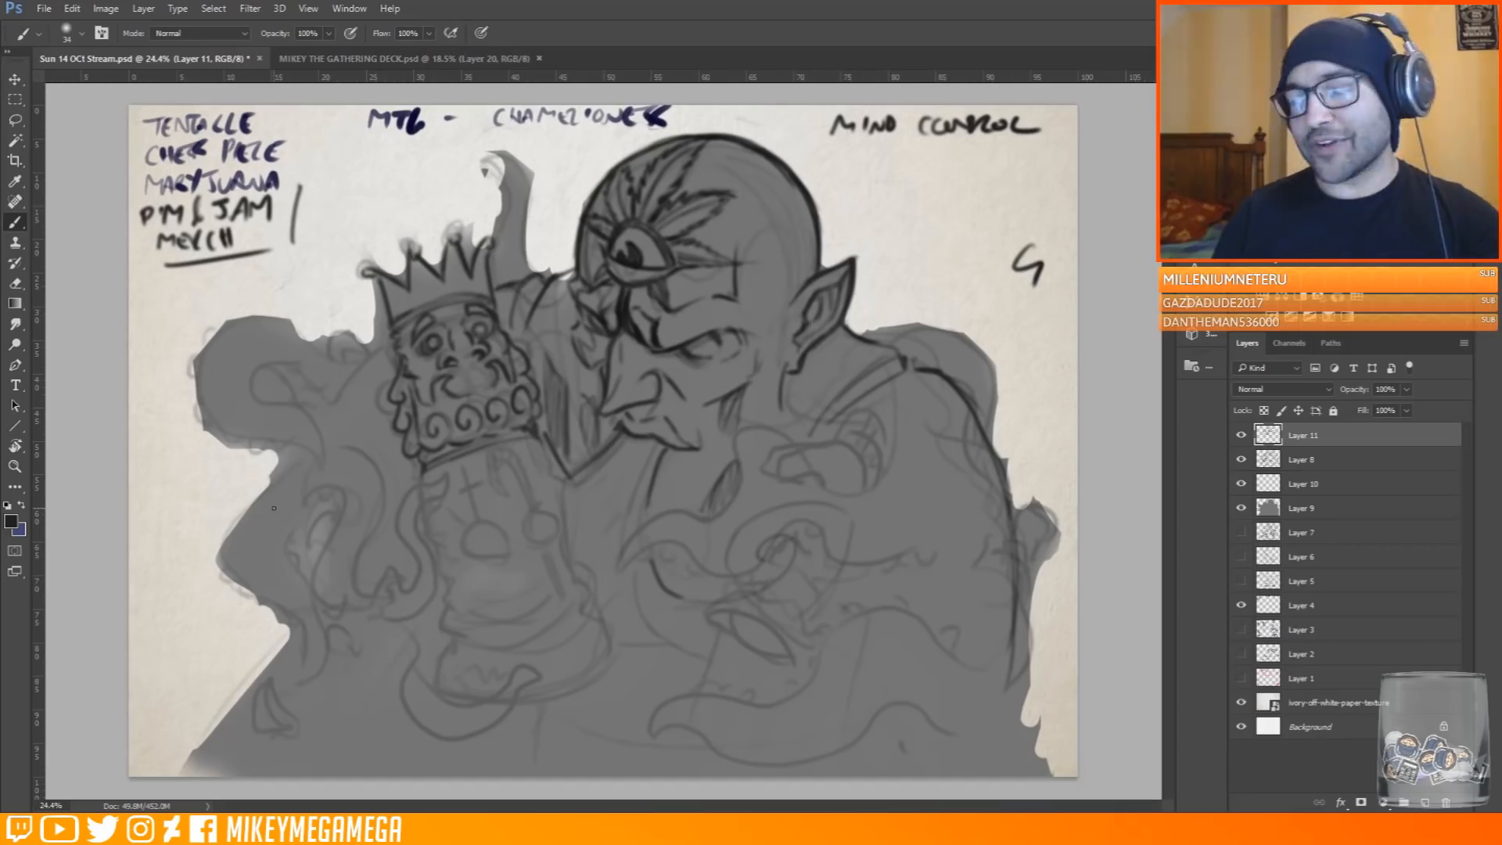
Draw the large tentacle looping out beside the king piece, erasing and redrawing its outer bend and inner curl
mouse_move(379, 312)
mouse_down()
mouse_move(184, 398)
mouse_move(449, 540)
mouse_up()
drag(451, 538, 254, 372)
mouse_move(252, 306)
mouse_down()
mouse_move(179, 412)
mouse_move(200, 452)
mouse_up()
key(e)
drag(232, 311, 185, 432)
key(b)
drag(263, 366, 259, 399)
mouse_move(198, 446)
mouse_down()
mouse_move(286, 306)
mouse_move(383, 329)
mouse_up()
drag(262, 374, 394, 432)
drag(260, 393, 295, 416)
Draw the tentacle rising behind the crown and curling over to a pointed tip
mouse_move(572, 267)
mouse_down()
mouse_move(513, 259)
mouse_move(451, 171)
mouse_move(384, 199)
mouse_up()
mouse_move(382, 200)
mouse_down()
mouse_move(409, 235)
mouse_move(501, 190)
mouse_move(481, 244)
mouse_move(386, 229)
mouse_move(446, 216)
mouse_move(472, 255)
mouse_up()
key(ctrl+z)
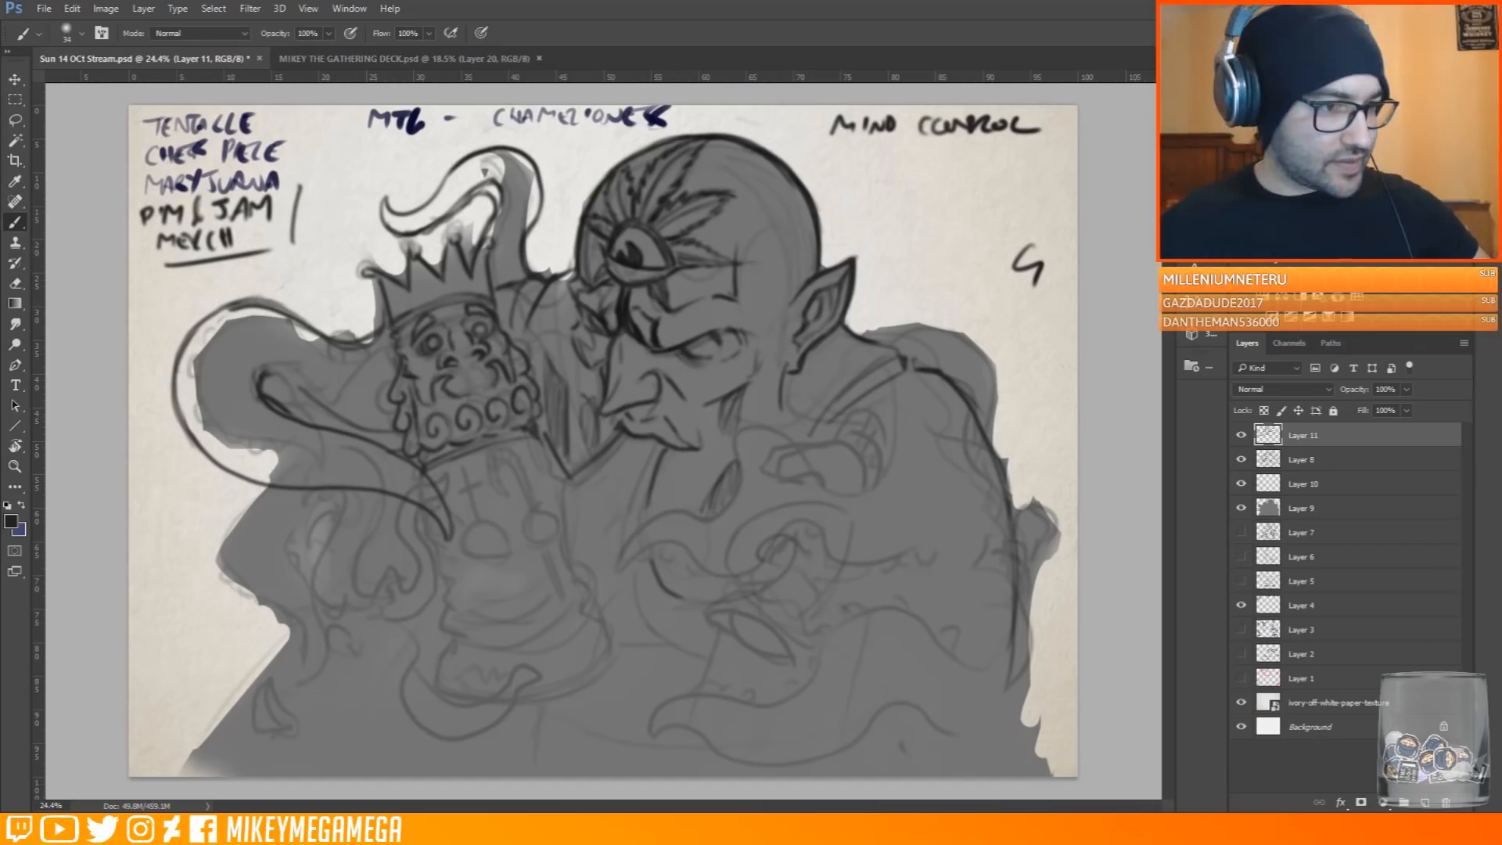
Switch to the browser and examine the symbiote artwork as a reference for tentacles
drag(2, 31, 365, 39)
scroll(673, 274, down, 2)
click(674, 274)
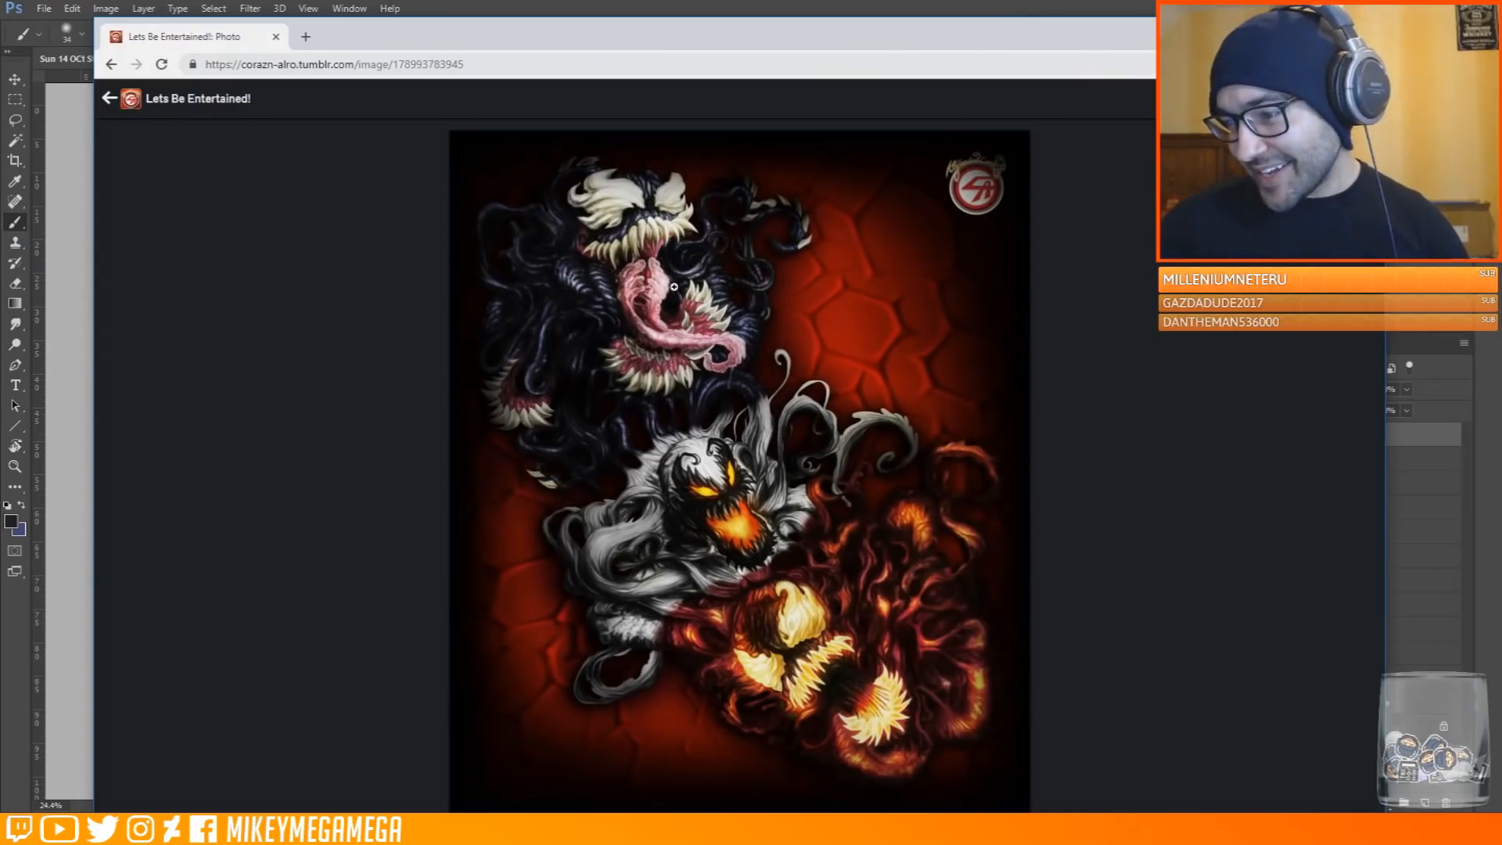
drag(883, 50, 1, 47)
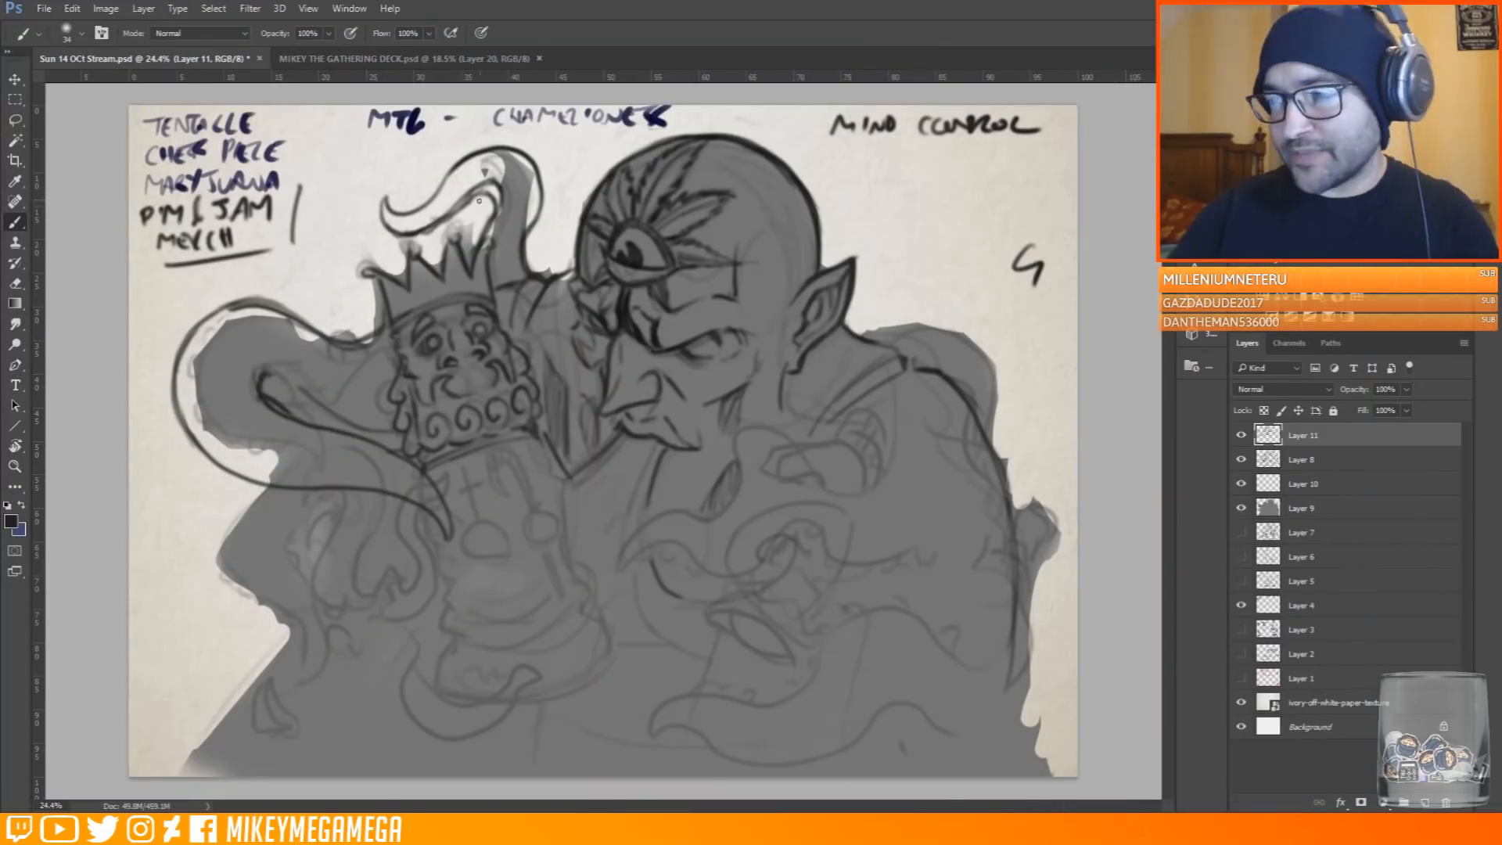
mouse_move(990, 485)
mouse_down()
mouse_move(598, 580)
mouse_move(562, 702)
mouse_up()
mouse_move(843, 435)
mouse_down()
mouse_move(781, 513)
mouse_move(632, 455)
mouse_up()
key(ctrl+alt+z)
key(ctrl+alt+z)
Draw the front tentacle snaking from the figure's chest down to a curled tip at the king piece's base
mouse_move(840, 482)
mouse_down()
mouse_move(790, 577)
mouse_move(556, 651)
mouse_move(518, 773)
mouse_up()
mouse_move(837, 689)
mouse_down()
mouse_move(739, 774)
mouse_move(793, 697)
mouse_up()
key(ctrl+z)
key(ctrl+z)
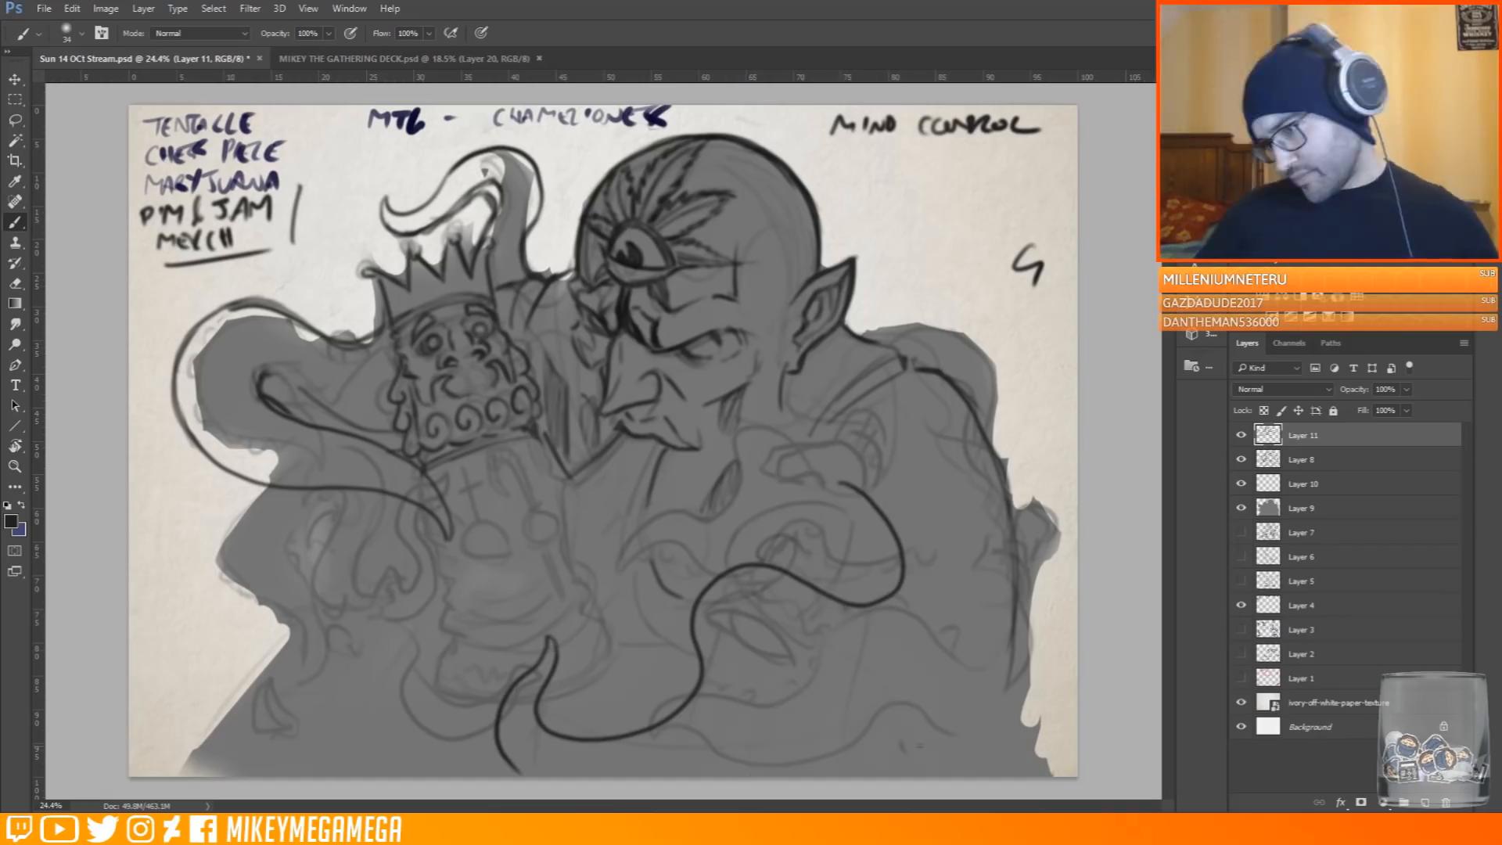
key(ctrl+z)
Draw the tentacle arching behind the far shoulder and sweeping under the chest, plus another curling down below the looped one
mouse_move(764, 770)
mouse_down()
mouse_move(790, 710)
mouse_move(983, 661)
mouse_up()
drag(863, 335, 1000, 457)
mouse_move(942, 368)
mouse_down()
mouse_move(982, 434)
mouse_move(982, 661)
mouse_up()
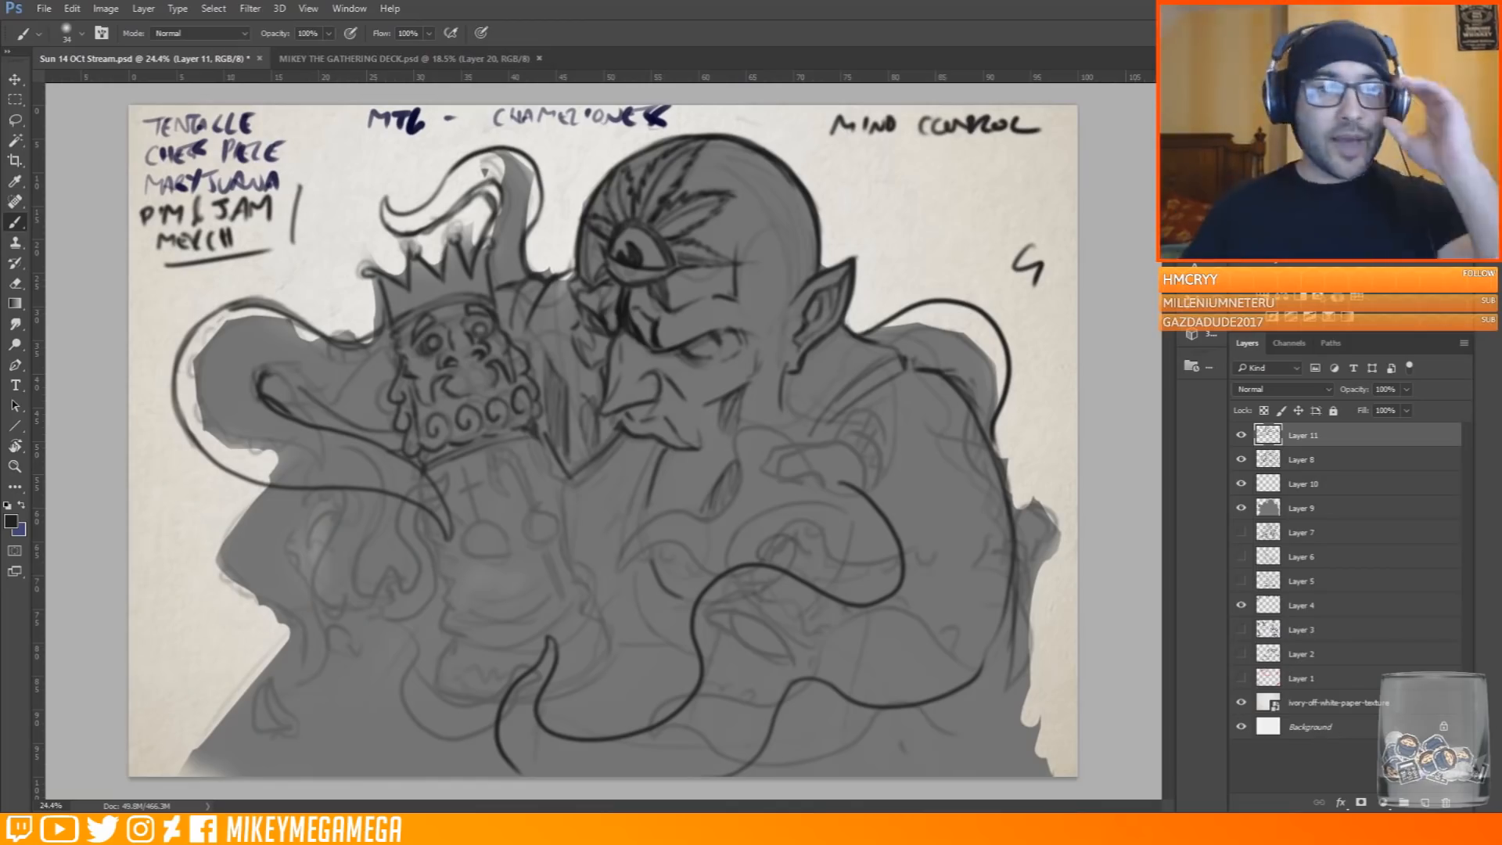
drag(268, 487, 327, 673)
mouse_move(349, 502)
mouse_down()
mouse_move(308, 544)
mouse_move(315, 689)
mouse_move(329, 672)
mouse_up()
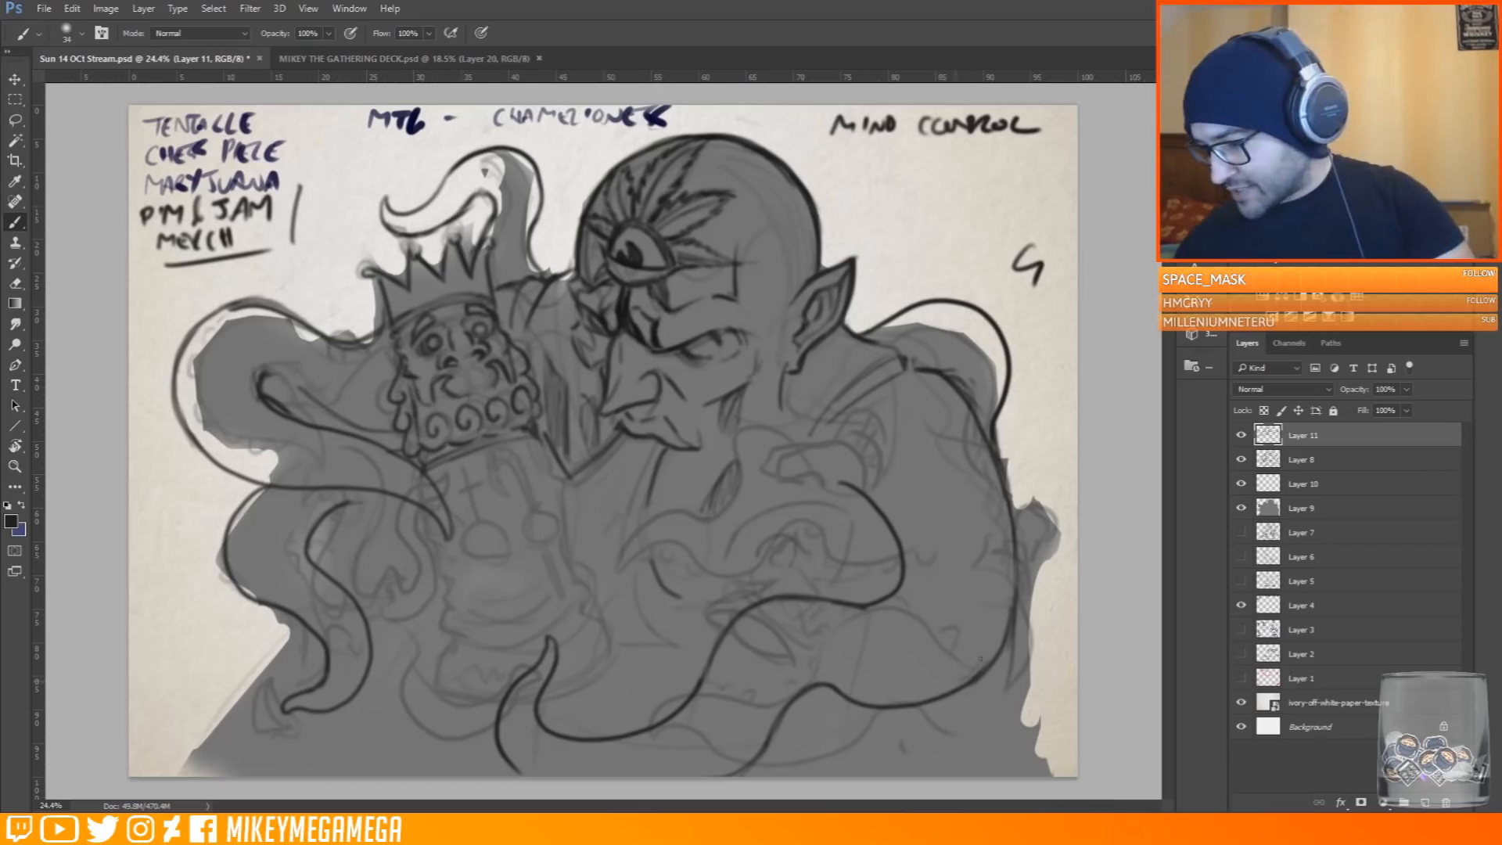
Draw a cross above an orb on the front of the king piece's body, with a hooked sleeve shape beside them
mouse_move(465, 535)
mouse_down()
mouse_move(470, 468)
mouse_move(506, 539)
mouse_up()
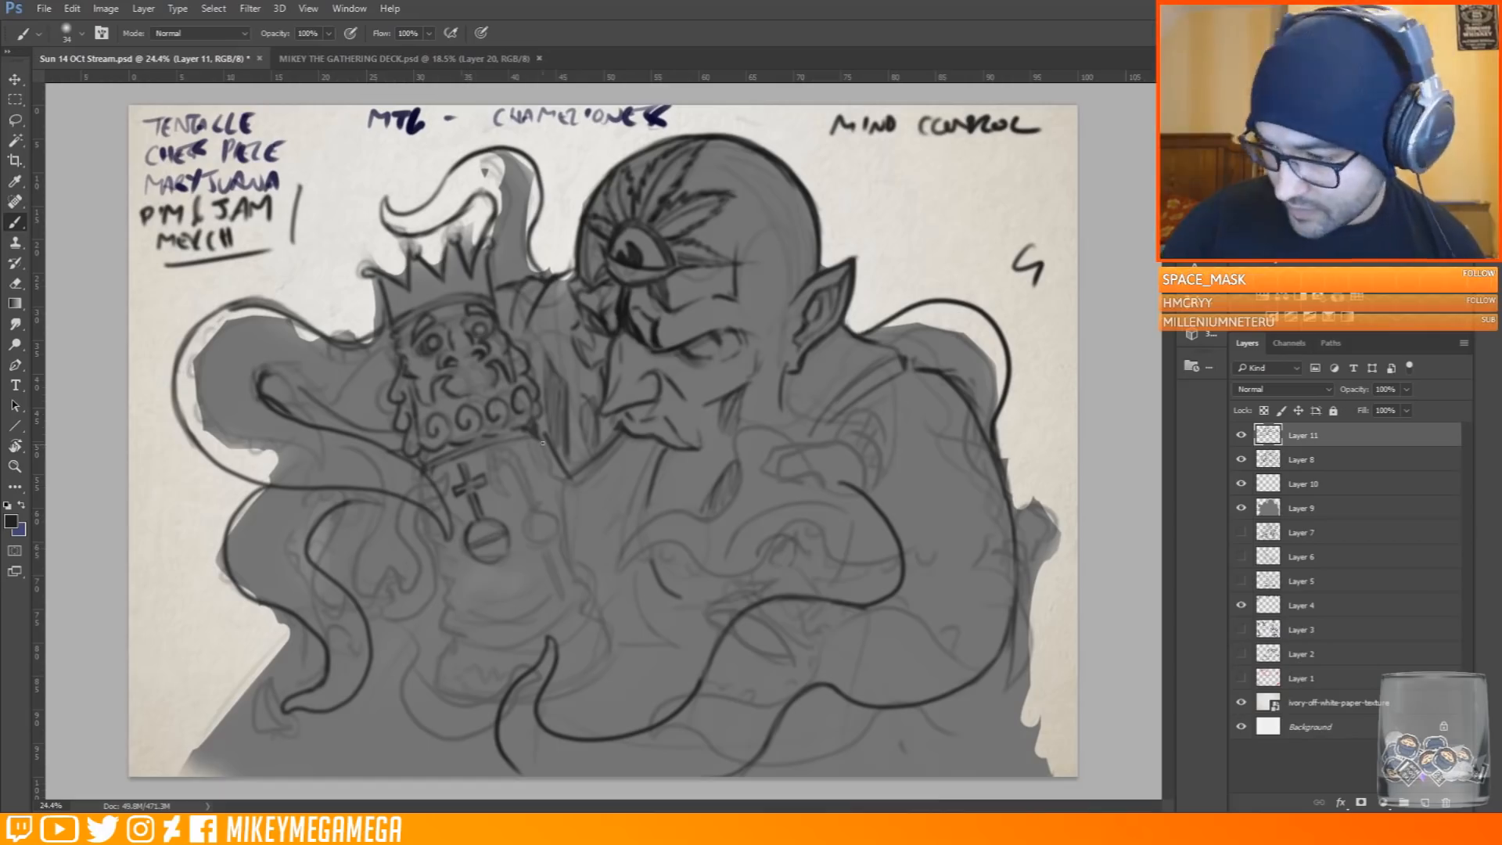
drag(500, 460, 509, 492)
drag(517, 461, 568, 586)
mouse_move(500, 458)
mouse_down()
mouse_move(538, 501)
mouse_move(519, 452)
mouse_move(562, 497)
mouse_up()
Outline the sides of the king piece's body and the curved lower edge where it meets the base
drag(428, 517, 443, 566)
drag(545, 462, 567, 539)
mouse_move(442, 556)
mouse_down()
mouse_move(447, 613)
mouse_move(473, 610)
mouse_up()
drag(485, 611, 508, 602)
drag(519, 601, 579, 570)
drag(462, 585, 501, 591)
mouse_move(527, 585)
mouse_down()
mouse_move(548, 557)
mouse_move(589, 600)
mouse_up()
Thicken the king piece's side contours and shape the notched corners at the bottom of its body
drag(448, 620, 454, 640)
drag(455, 613, 465, 643)
drag(577, 566, 594, 600)
drag(546, 461, 583, 569)
drag(559, 506, 595, 585)
drag(448, 618, 467, 647)
mouse_move(479, 644)
mouse_down()
mouse_move(541, 634)
mouse_move(520, 603)
mouse_move(459, 606)
mouse_up()
mouse_move(540, 578)
mouse_down()
mouse_move(565, 582)
mouse_move(573, 553)
mouse_up()
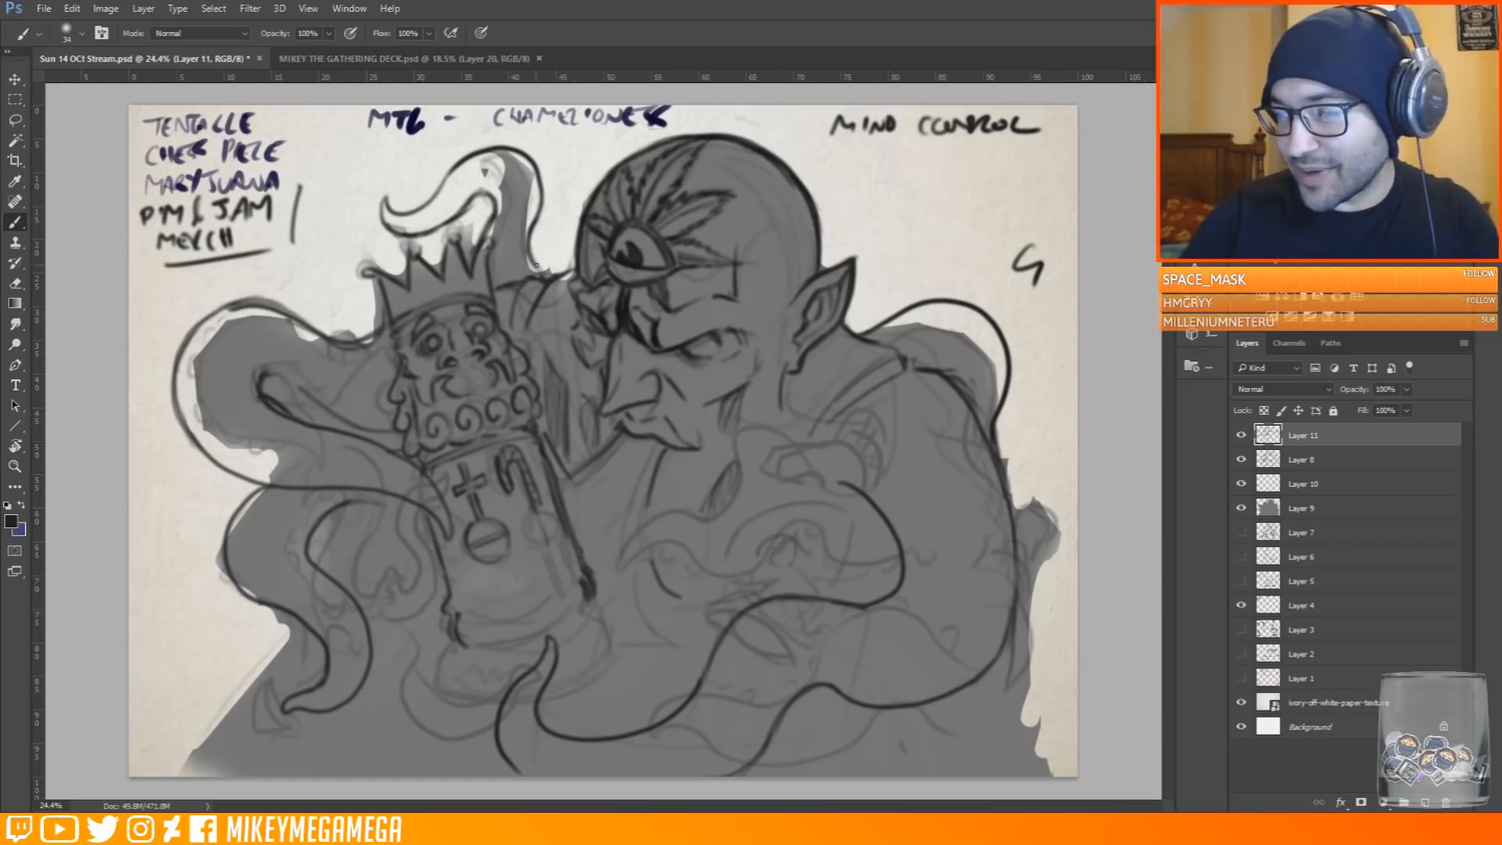
Draw the king piece's base as stacked curved bands ending in a hatched foot
drag(458, 616, 582, 576)
mouse_move(457, 626)
mouse_down()
mouse_move(580, 583)
mouse_move(568, 609)
mouse_move(589, 602)
mouse_up()
drag(460, 667, 621, 613)
drag(459, 670, 464, 700)
drag(607, 614, 623, 643)
mouse_move(465, 699)
mouse_down()
mouse_move(625, 641)
mouse_move(524, 670)
mouse_up()
drag(547, 693, 617, 648)
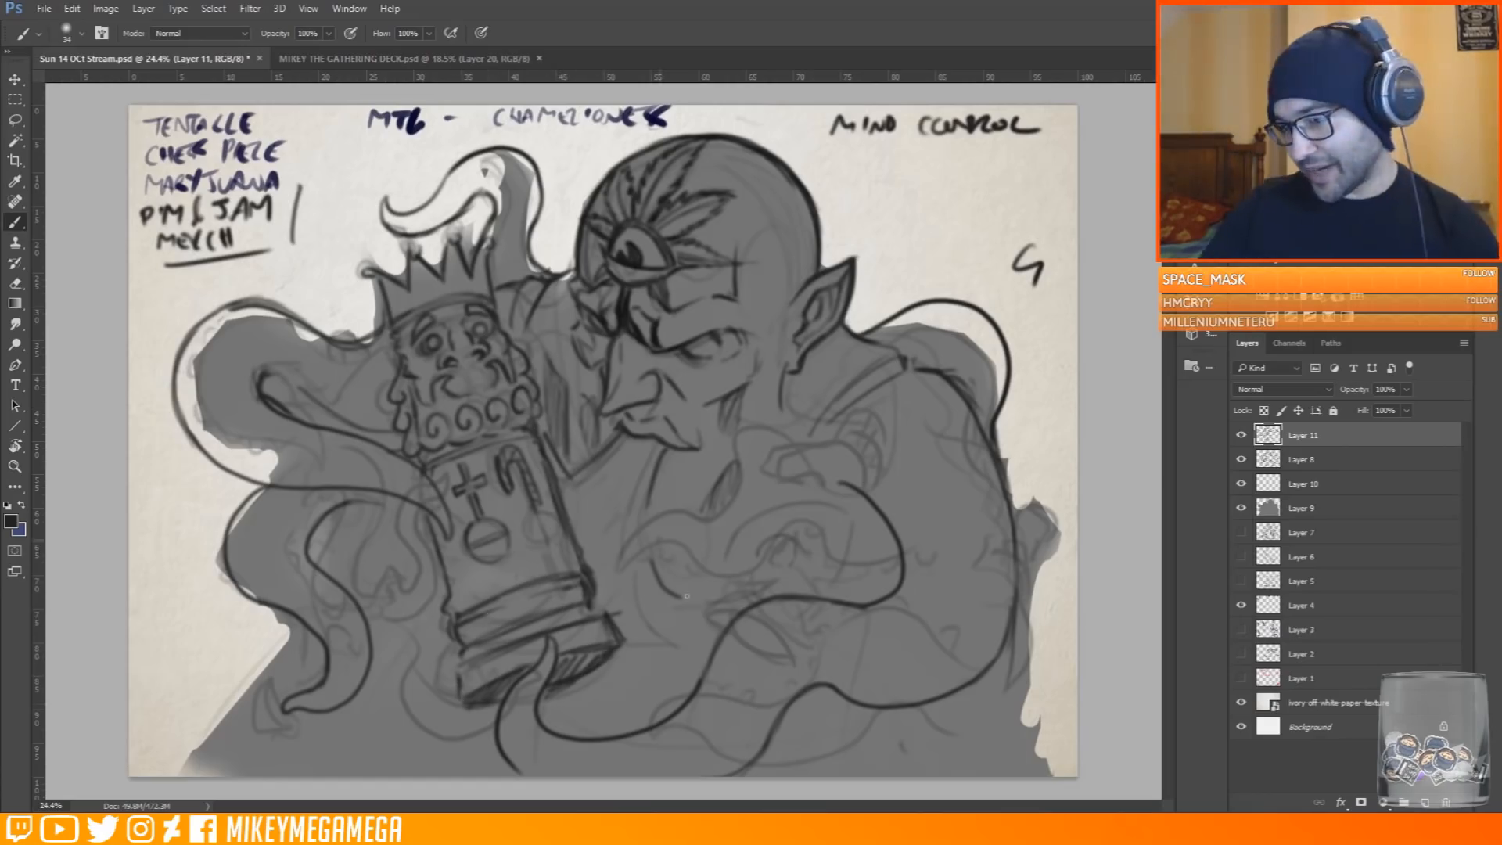
Draw the slanted outer edges of the board in the foreground and a vertical dividing line beside the king piece's base
drag(298, 630, 170, 775)
drag(298, 630, 171, 775)
drag(981, 677, 1053, 775)
drag(982, 675, 1054, 774)
mouse_move(633, 727)
mouse_down()
mouse_move(630, 585)
mouse_move(632, 727)
mouse_up()
drag(631, 621, 632, 730)
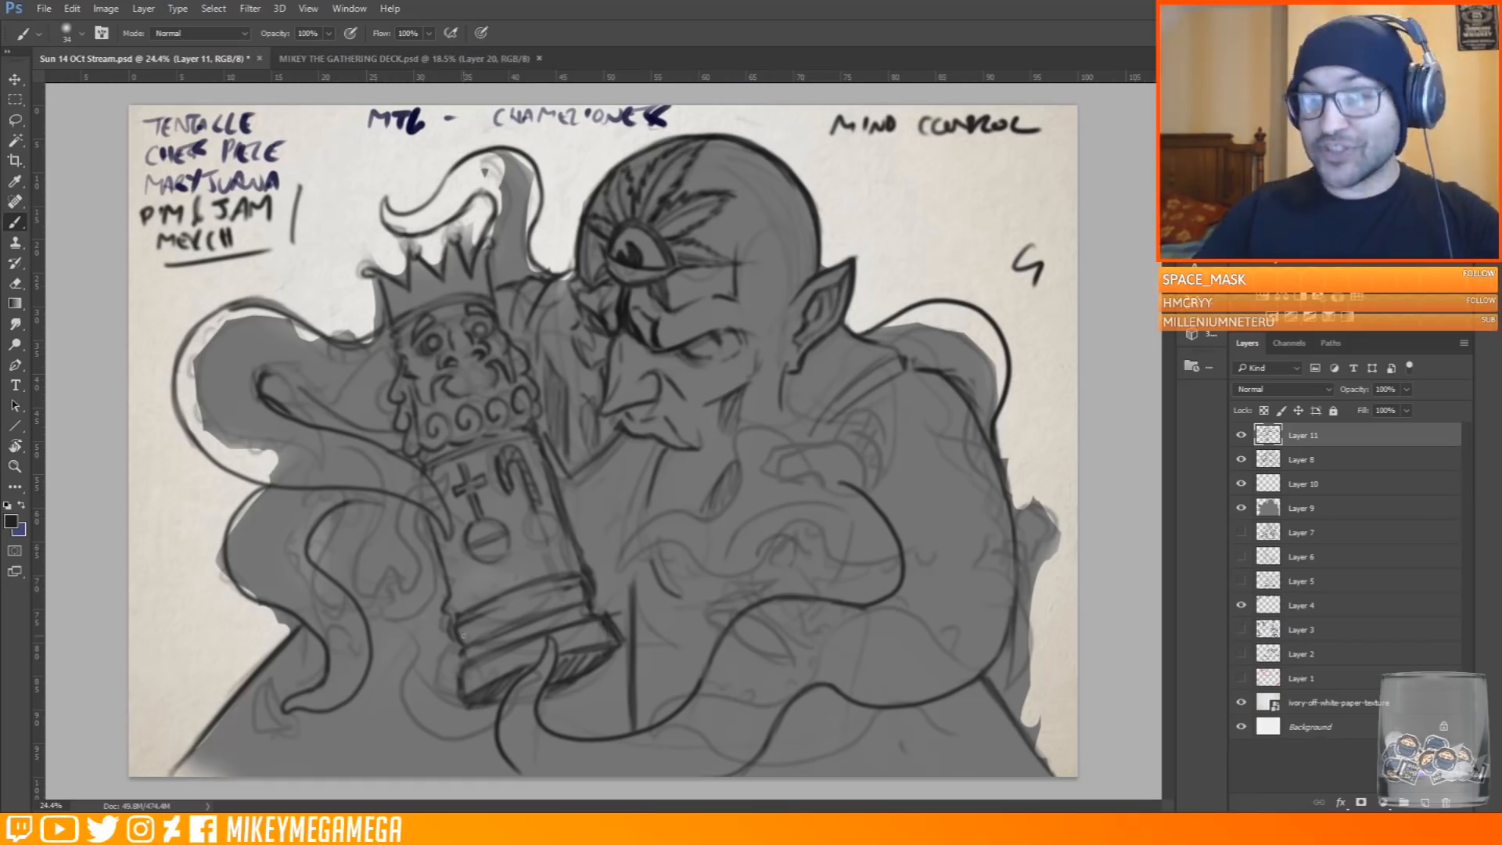
Darken the band on the king piece's base and add short detail strokes to the crown
mouse_move(467, 648)
mouse_down()
mouse_move(559, 625)
mouse_move(558, 592)
mouse_move(601, 613)
mouse_up()
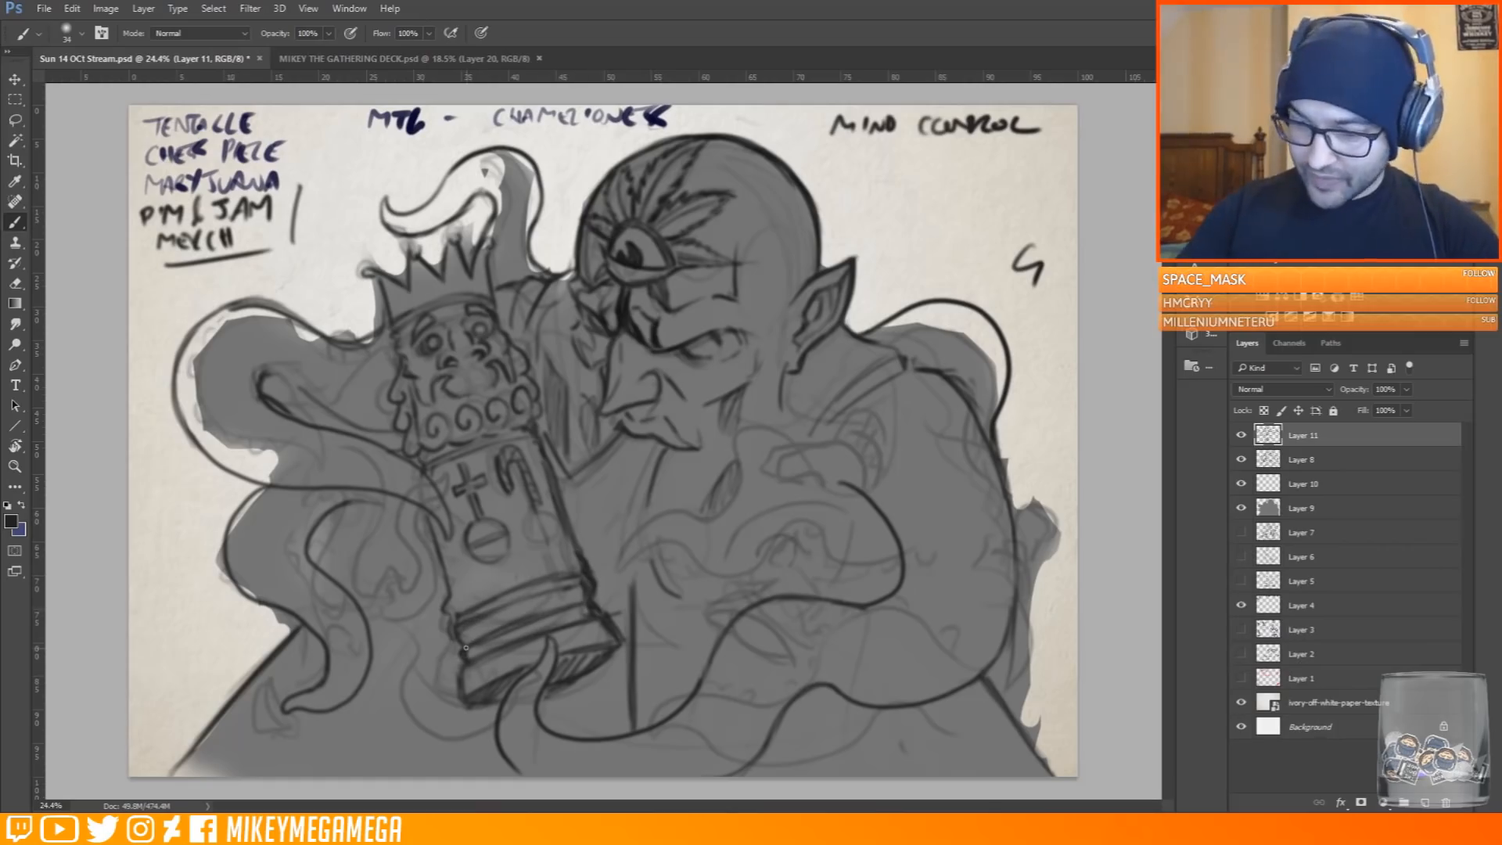
drag(393, 297, 397, 315)
drag(482, 277, 485, 299)
drag(385, 309, 388, 324)
Draw a second orb on the far side of the king piece's body and add vertical fold lines beneath the orbs
drag(531, 533, 545, 544)
drag(466, 555, 484, 601)
drag(553, 540, 571, 572)
drag(544, 500, 497, 582)
drag(552, 540, 571, 575)
drag(486, 578, 493, 594)
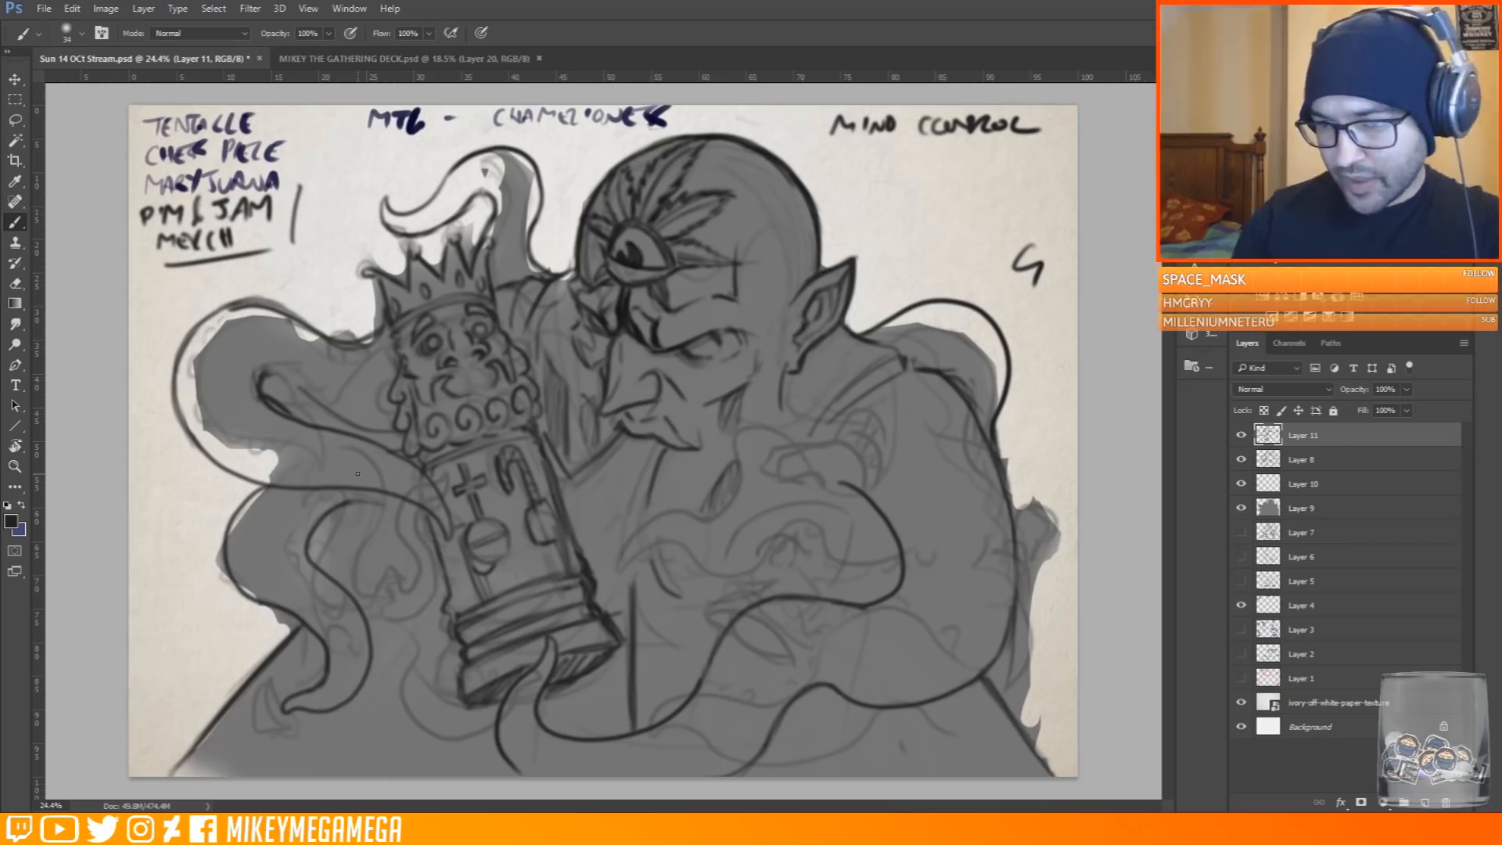
Sketch the hatched, rounded form inside the looping tentacle and layered curved strokes beneath its outer bend
mouse_move(267, 355)
mouse_down()
mouse_move(262, 394)
mouse_move(322, 366)
mouse_up()
drag(275, 352, 268, 363)
drag(201, 457, 244, 499)
drag(192, 448, 217, 505)
mouse_move(266, 358)
mouse_down()
mouse_move(308, 387)
mouse_move(283, 431)
mouse_move(303, 442)
mouse_up()
mouse_move(345, 328)
mouse_down()
mouse_move(280, 353)
mouse_move(312, 355)
mouse_up()
drag(316, 341, 334, 363)
drag(302, 387, 317, 402)
drag(193, 454, 236, 524)
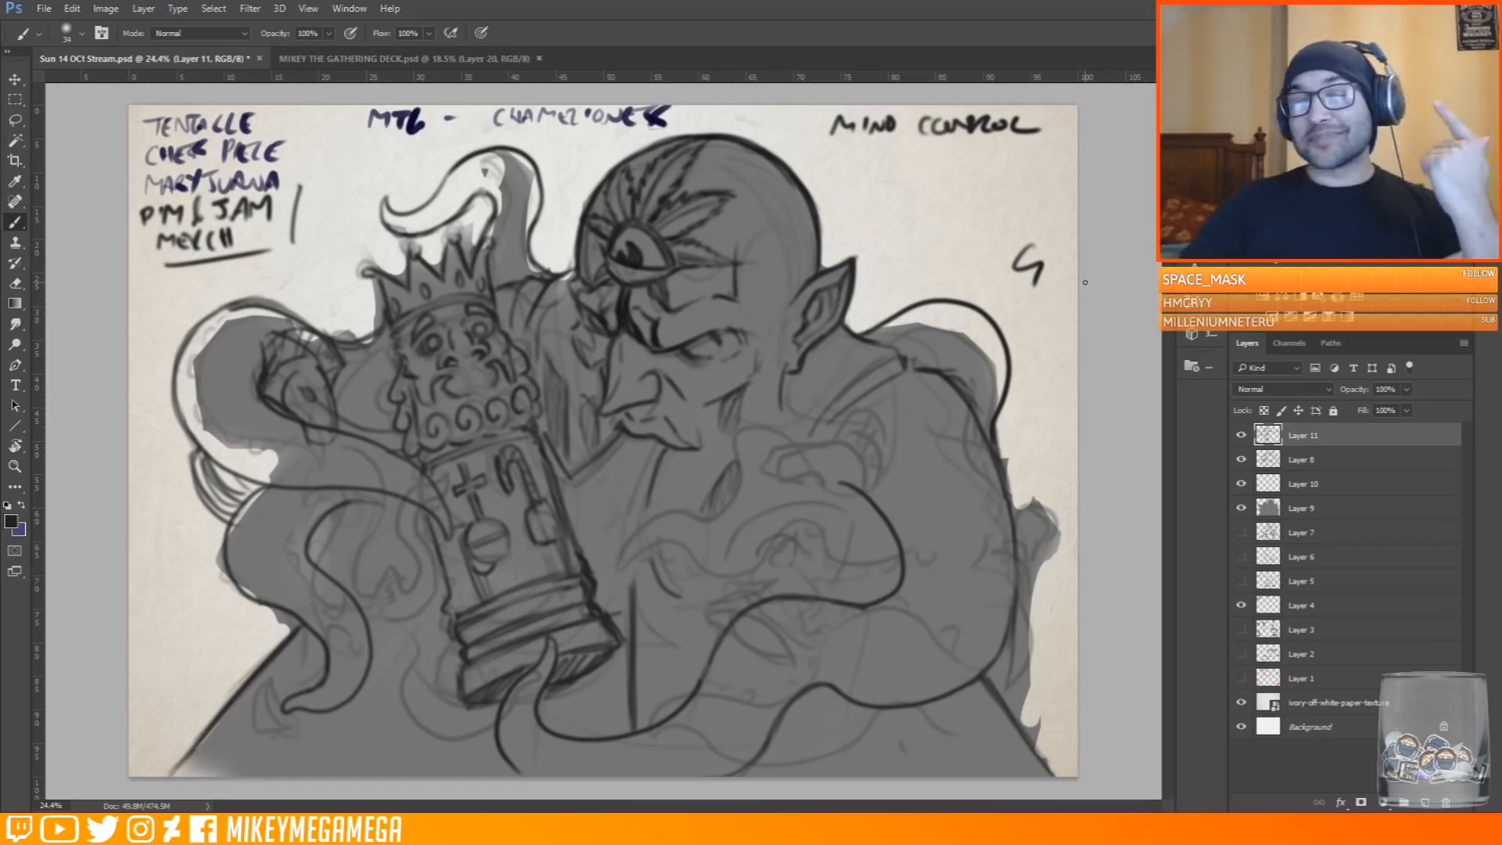
Redraw the bald figure's neck line and the front edge of the collar below the chin
drag(674, 449, 654, 490)
drag(621, 429, 555, 477)
drag(673, 451, 667, 583)
drag(664, 477, 652, 503)
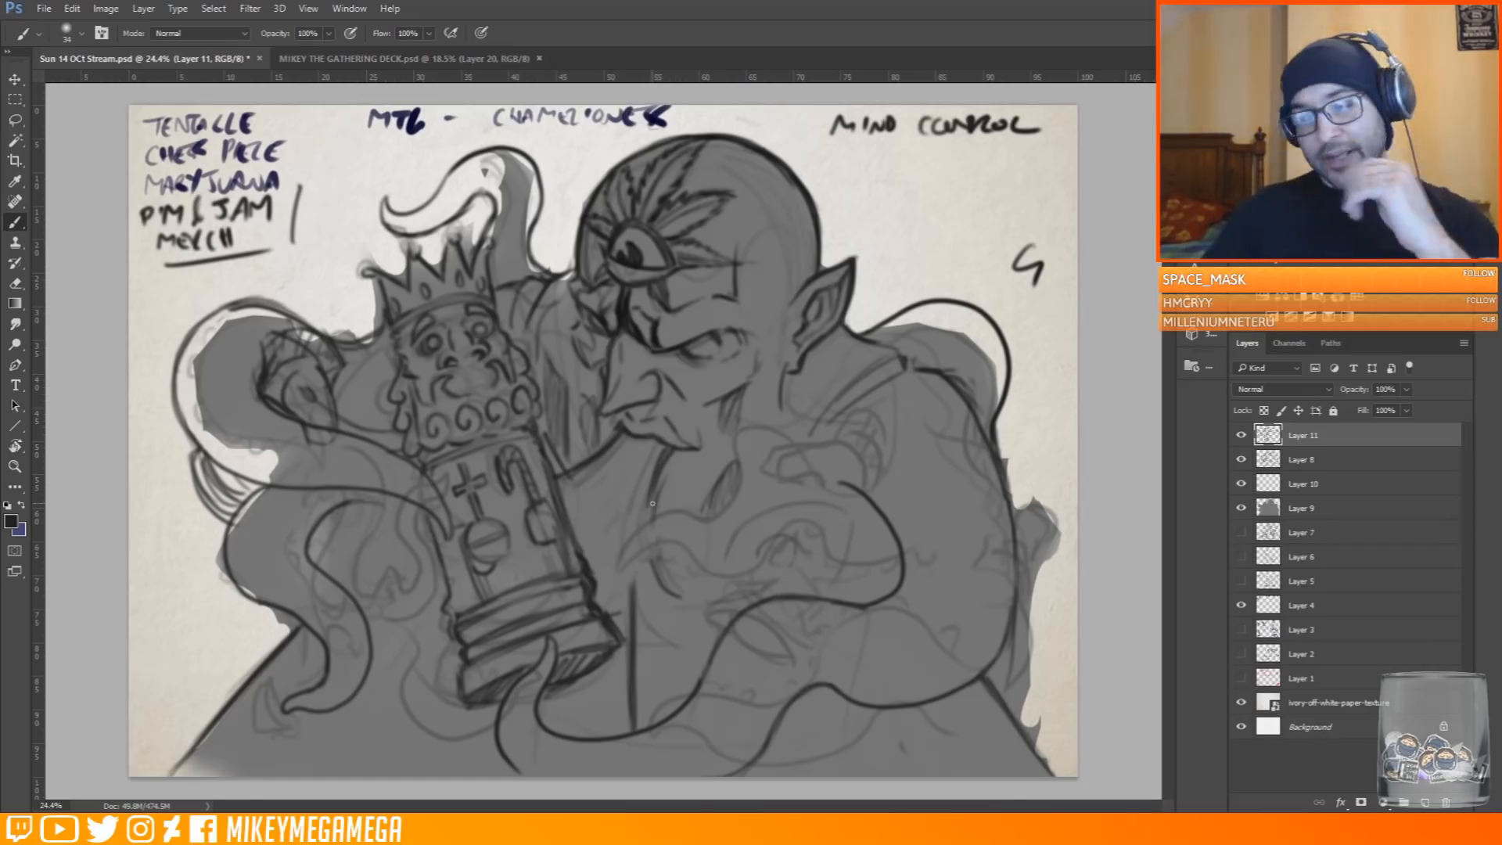
Draw the tentacle winding from the collar across the chest towards the king piece, including its underside contour
drag(195, 452, 226, 520)
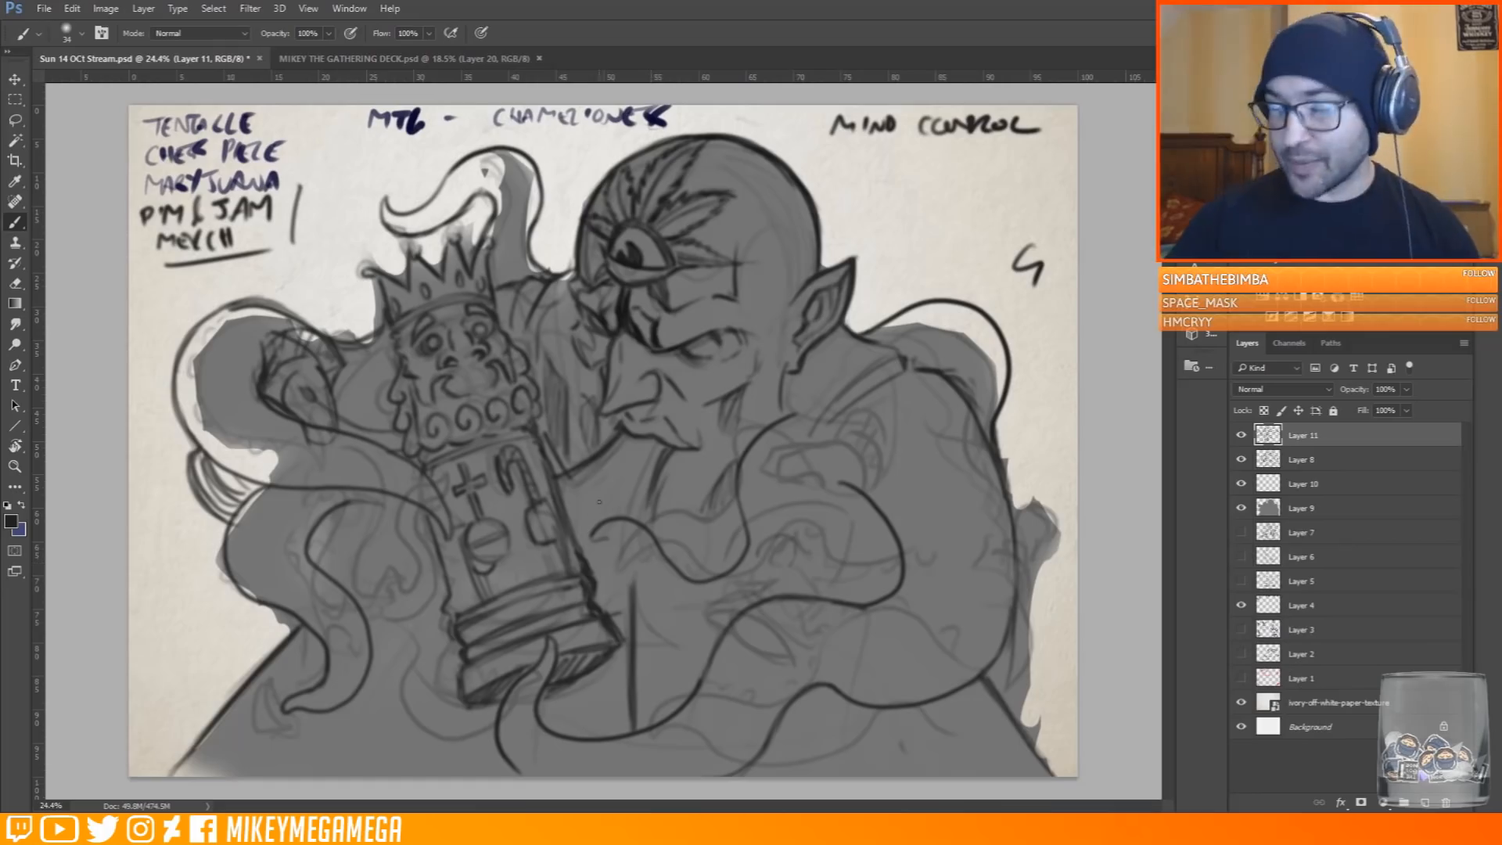
mouse_move(603, 538)
mouse_down()
mouse_move(642, 559)
mouse_move(652, 603)
mouse_move(707, 630)
mouse_up()
drag(795, 595, 815, 491)
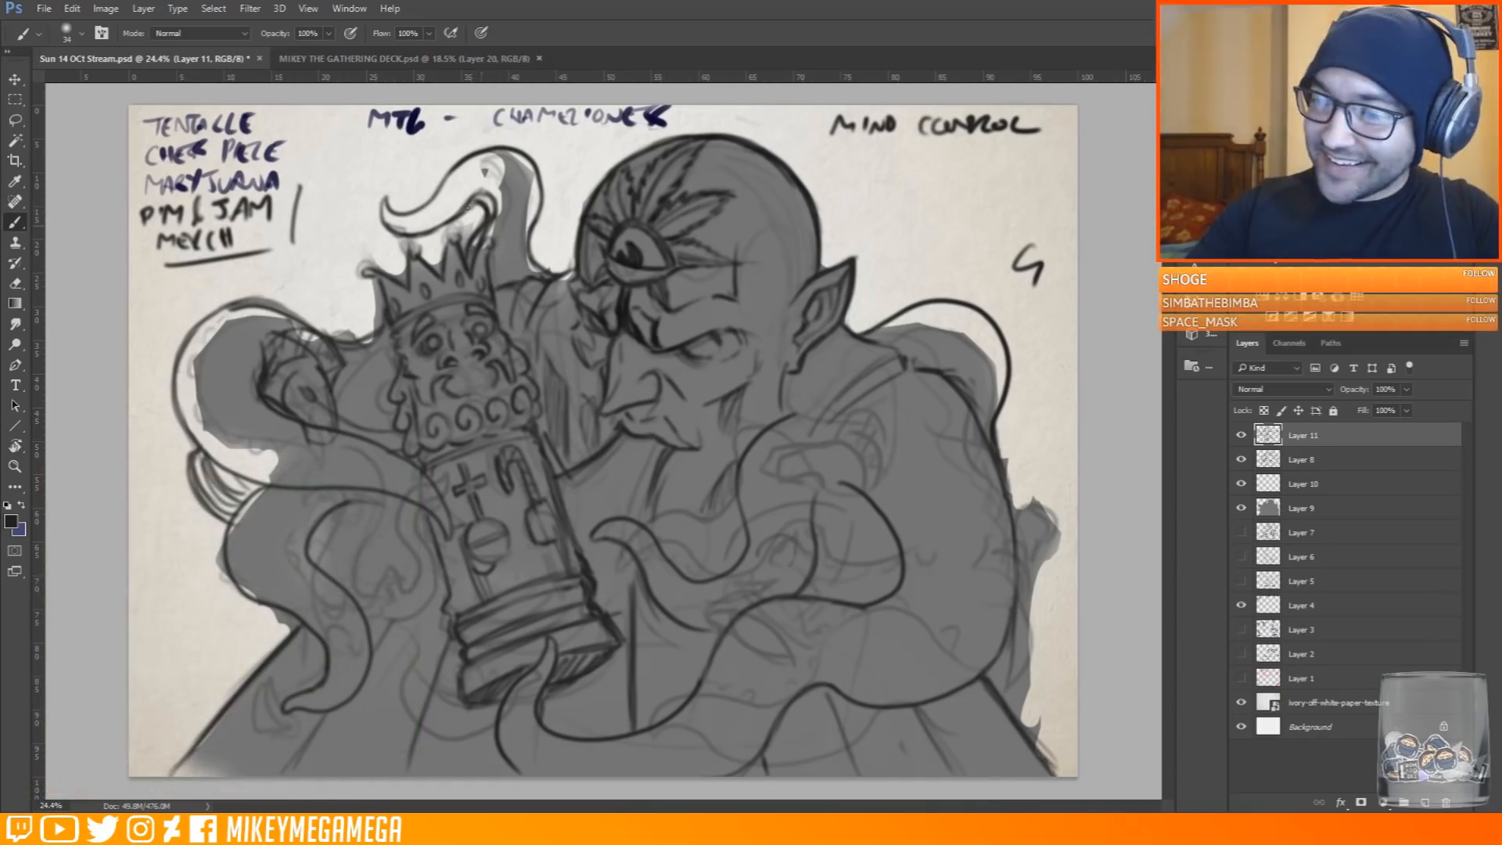
Darken the strokes around the looping tentacle and shade the neck beneath the bald figure's chin
drag(191, 450, 204, 504)
mouse_move(266, 342)
mouse_down()
mouse_move(256, 374)
mouse_move(282, 373)
mouse_up()
drag(329, 330, 336, 342)
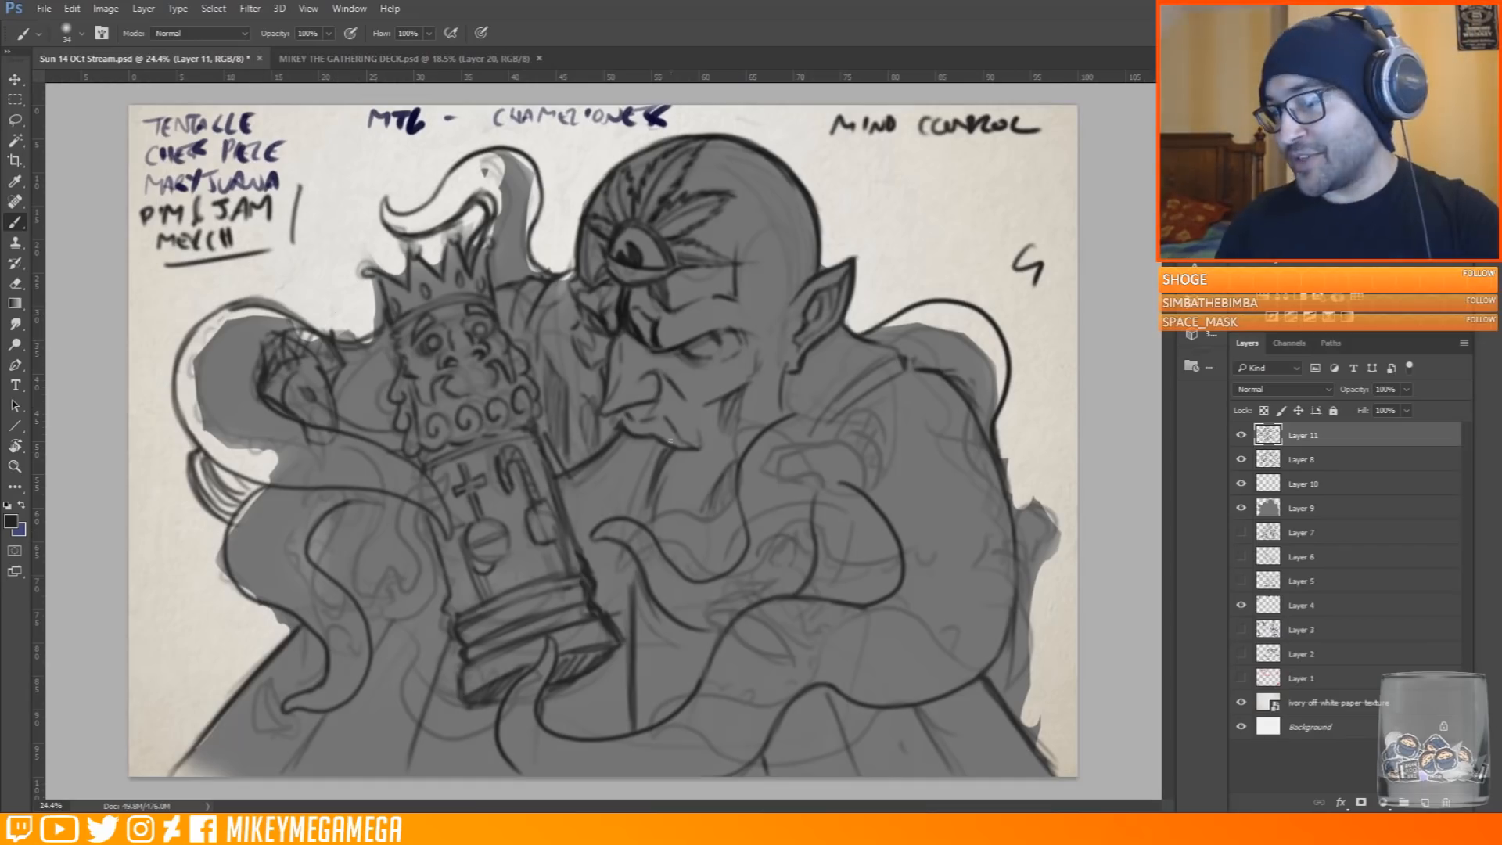
mouse_move(662, 472)
mouse_down()
mouse_move(686, 453)
mouse_move(657, 498)
mouse_move(731, 483)
mouse_up()
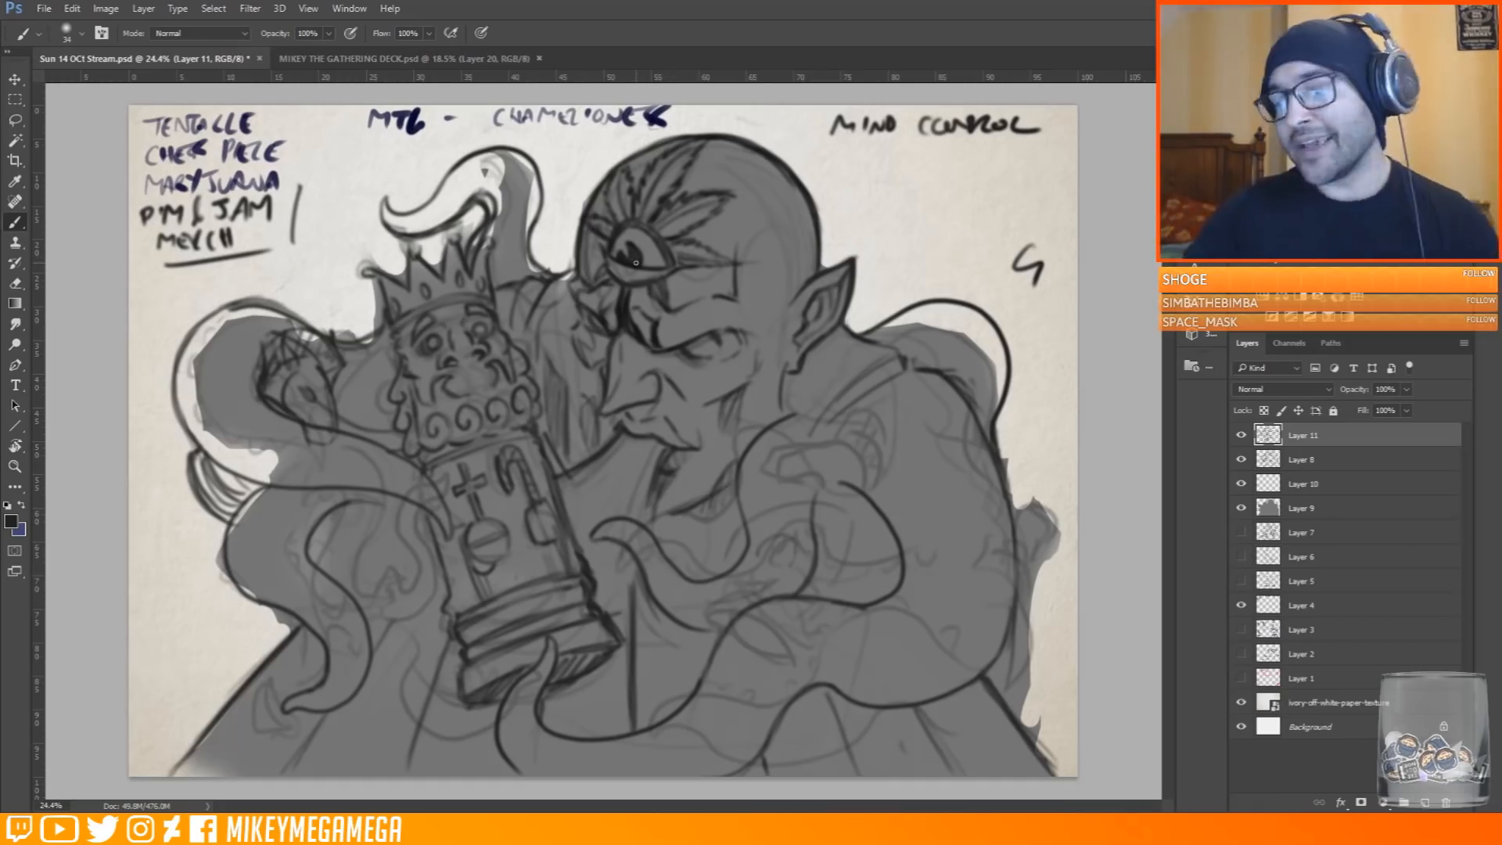
Draw the horizontal back edges of the board on both sides of the king piece
drag(355, 573, 896, 570)
drag(365, 604, 452, 602)
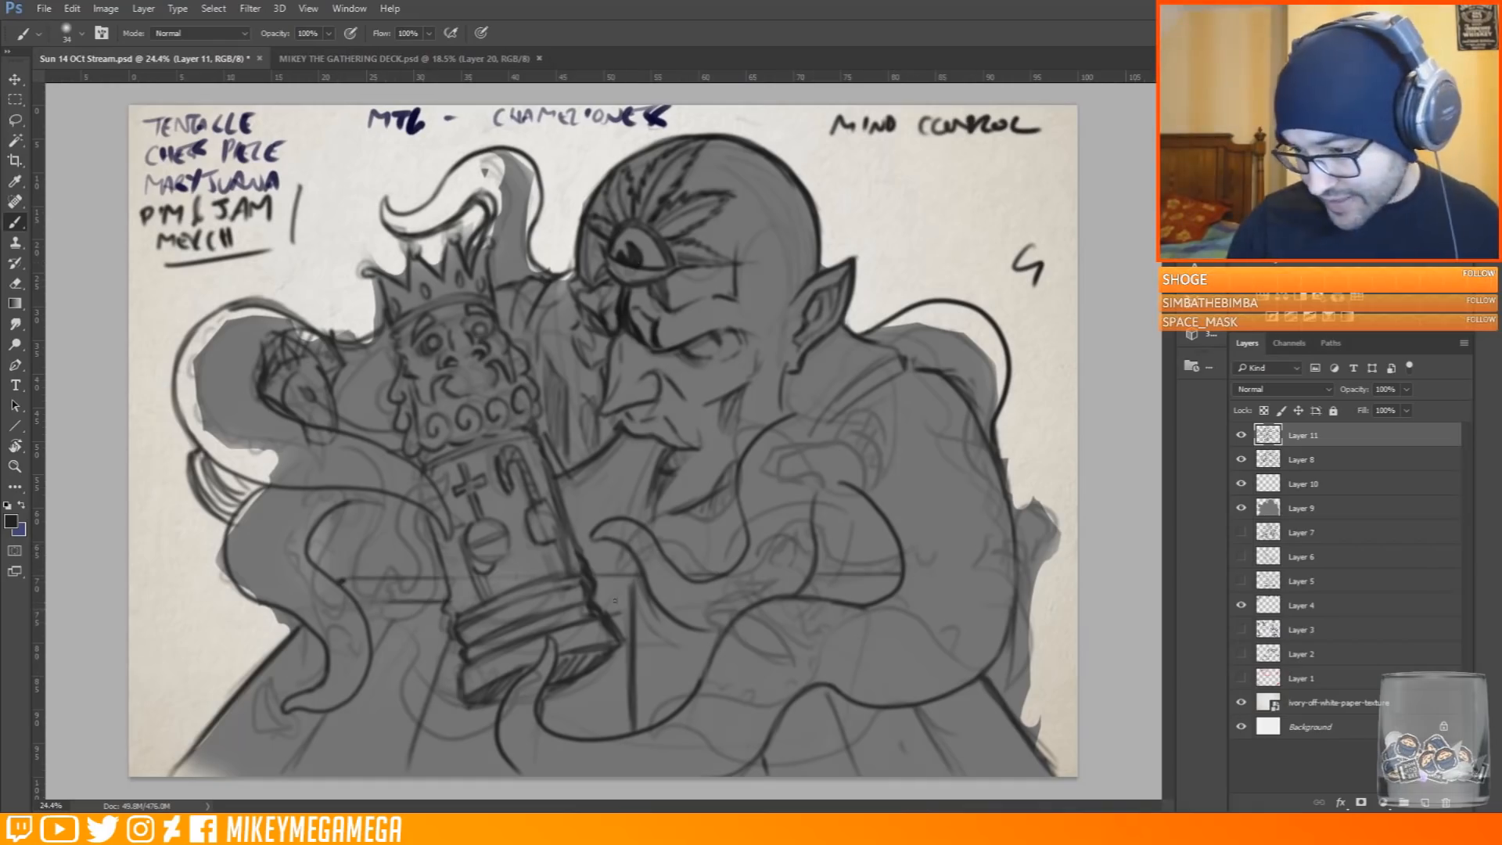
drag(598, 603, 653, 604)
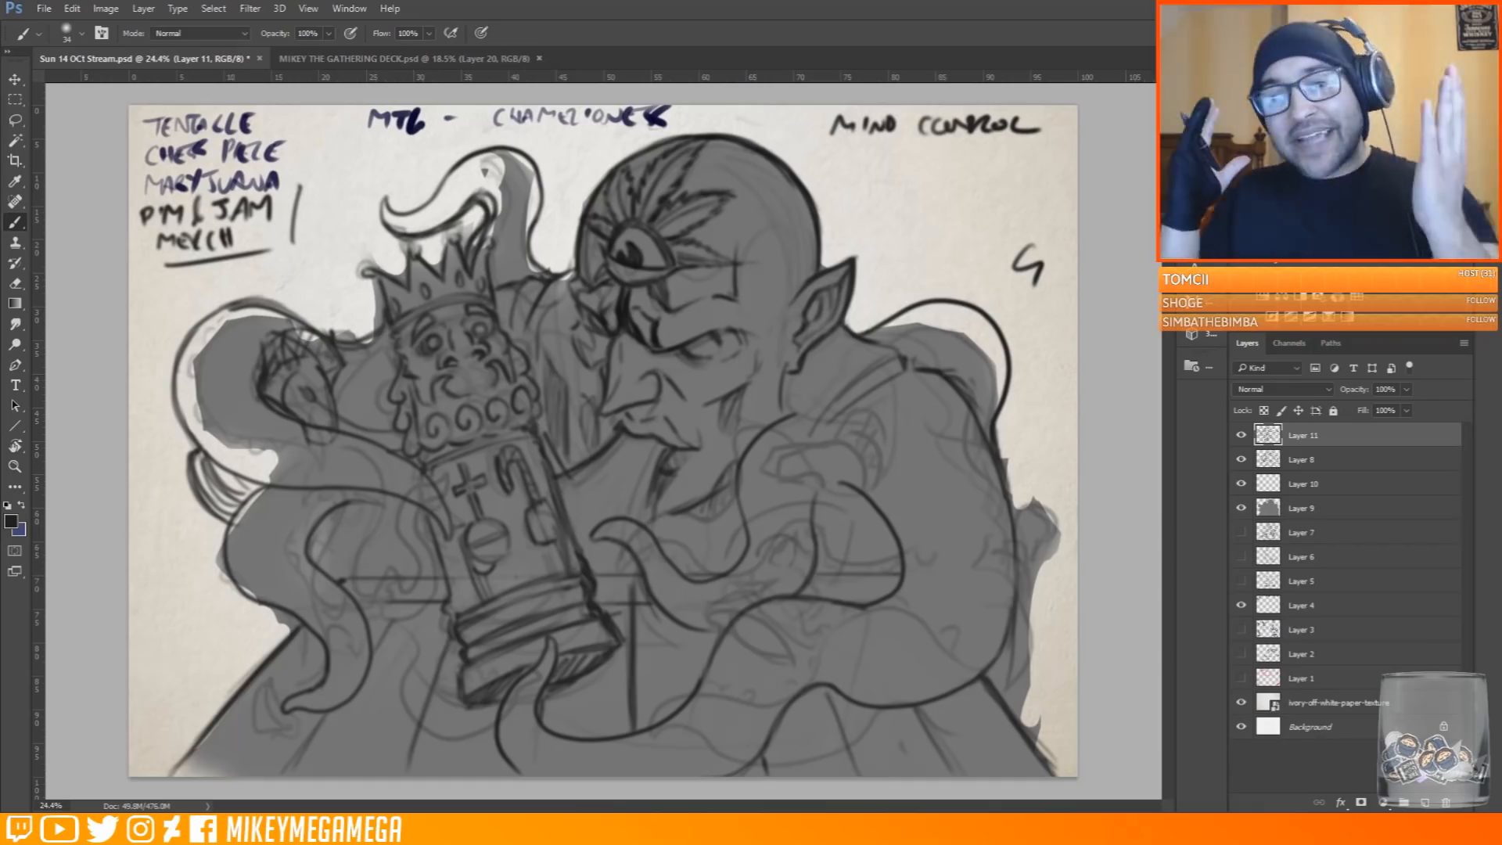
Examine the finished cards in MIKEY THE GATHERING DECK.psd and return to the sketch document
click(407, 58)
scroll(606, 395, up, 6)
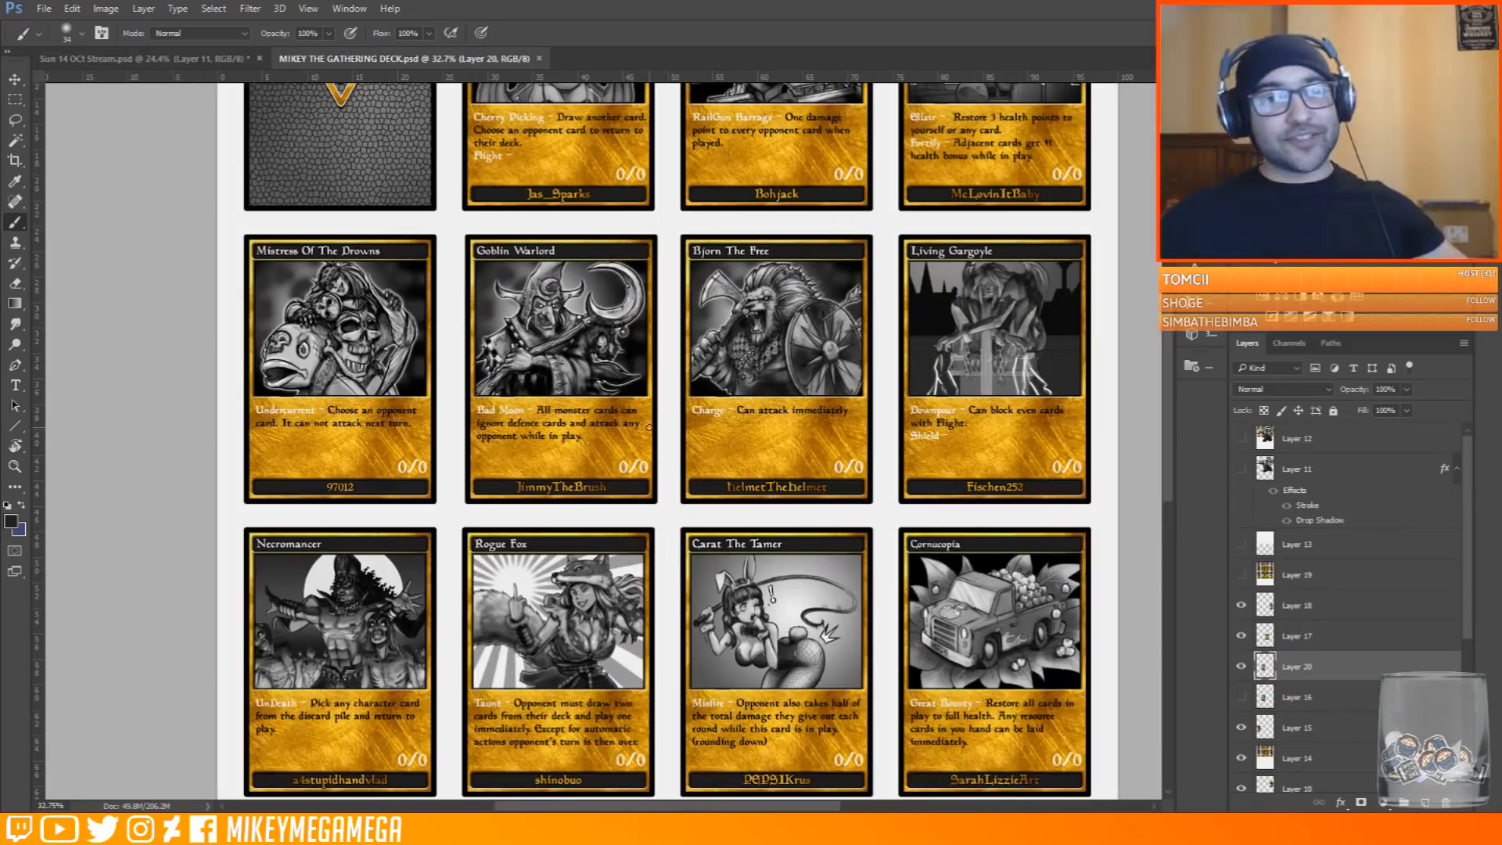
scroll(649, 427, up, 3)
key(ctrl+Tab)
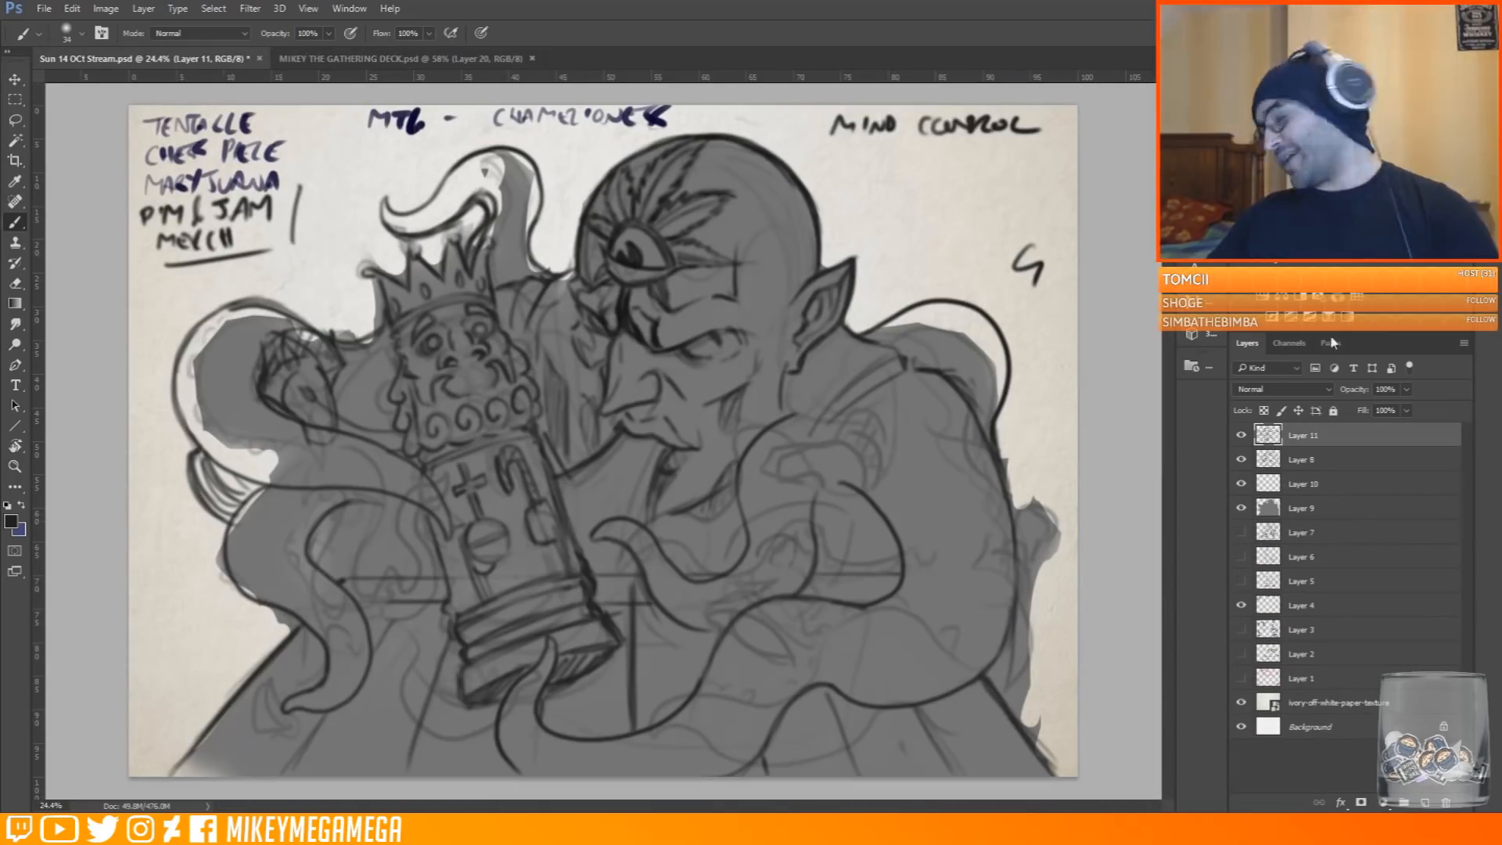
Review the earlier chess concept on Layer 7, hide the notes on Layer 4, and show only Layers 8 to 11 above the paper
drag(1242, 435, 1241, 510)
click(1241, 533)
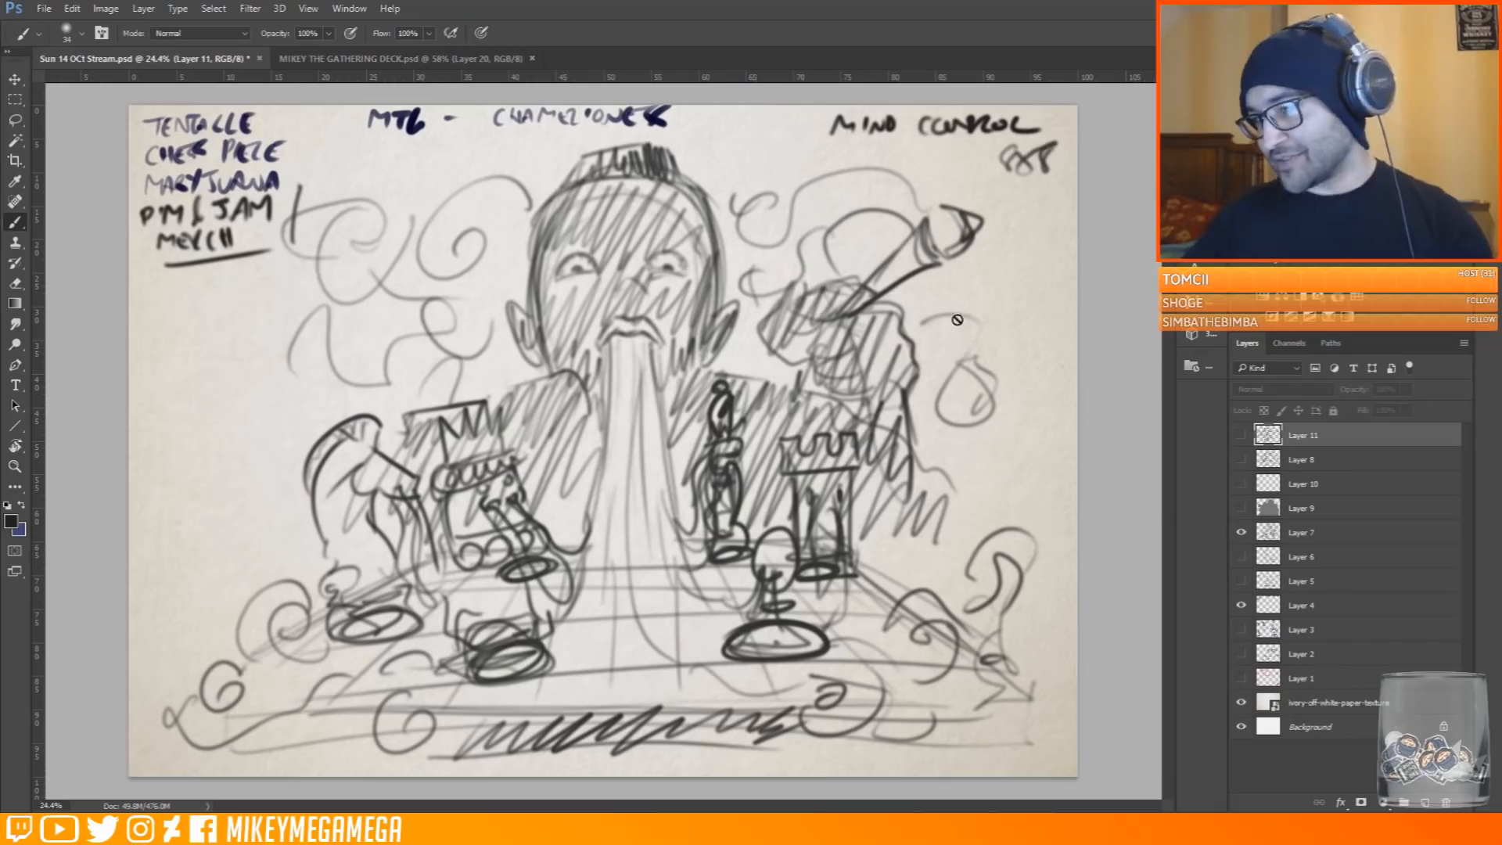
click(1241, 533)
click(1241, 582)
drag(1241, 582, 1240, 606)
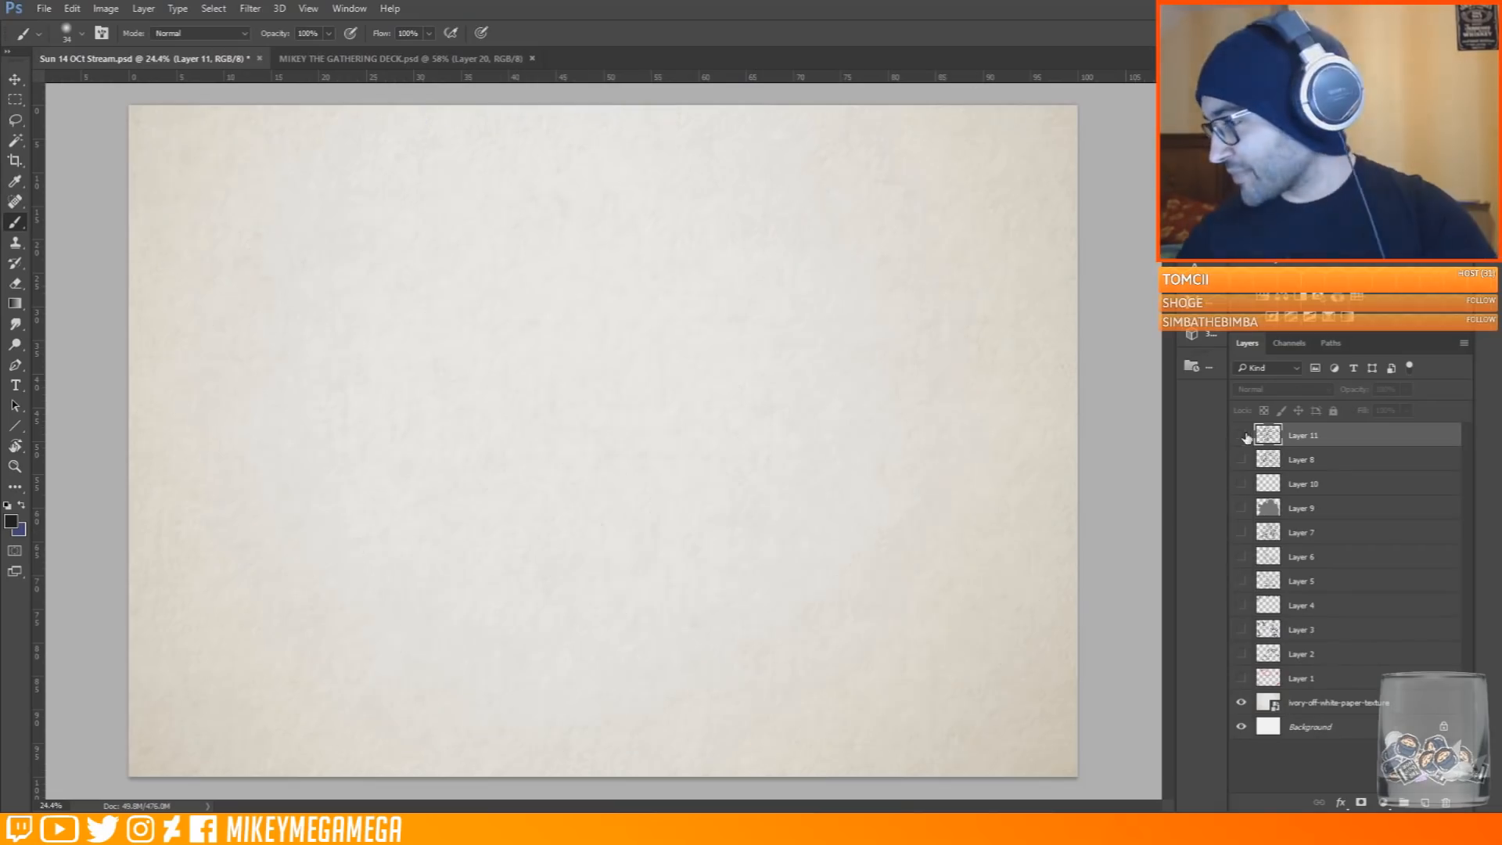
drag(1242, 435, 1242, 509)
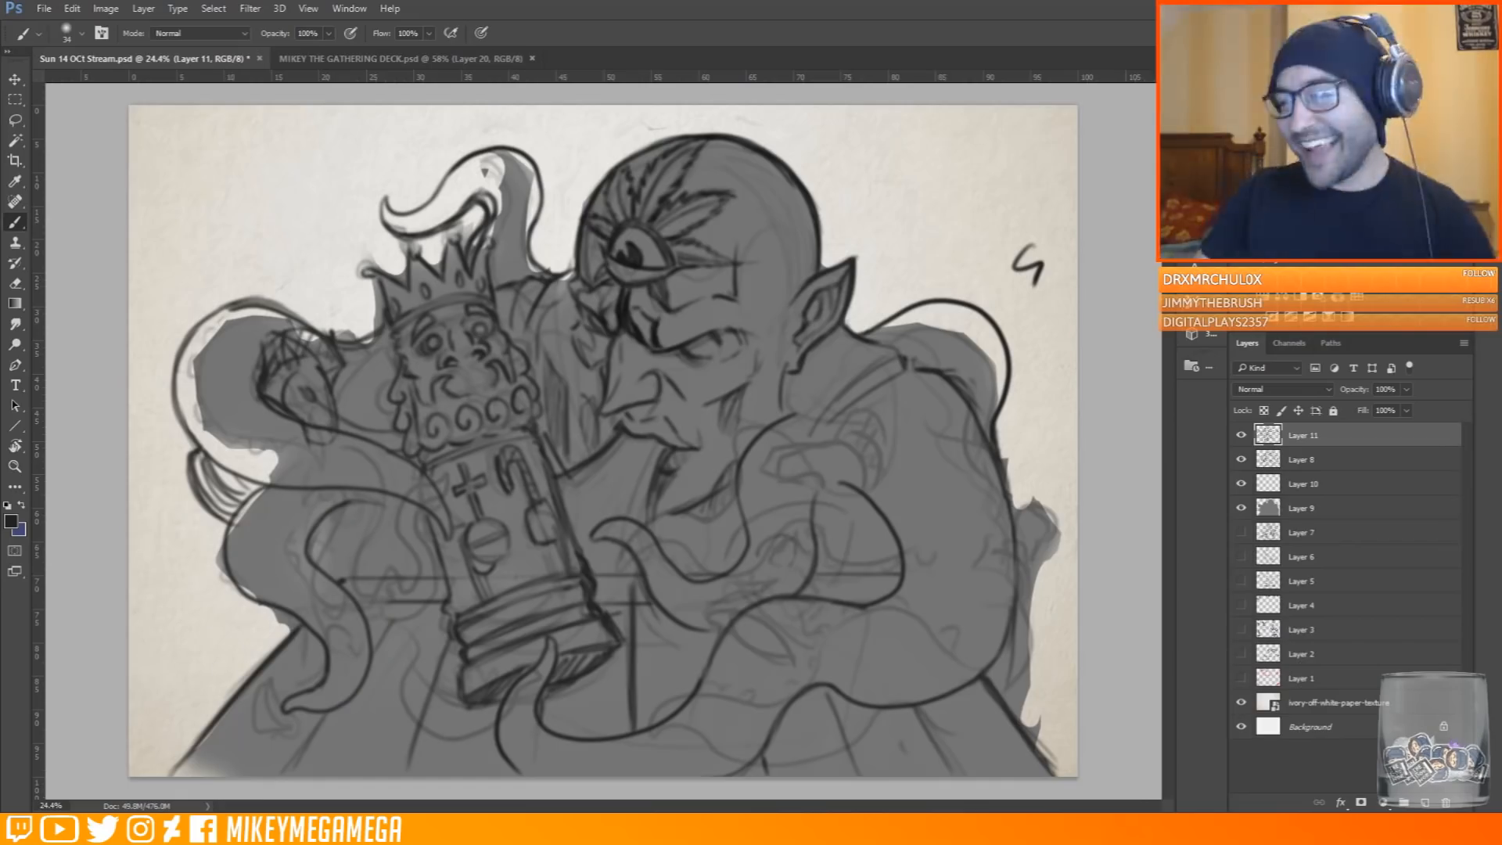
Sample the silhouette's grey as the painting colour and enlarge the brush
alt+click(241, 364)
right_click(234, 348)
drag(313, 371, 340, 371)
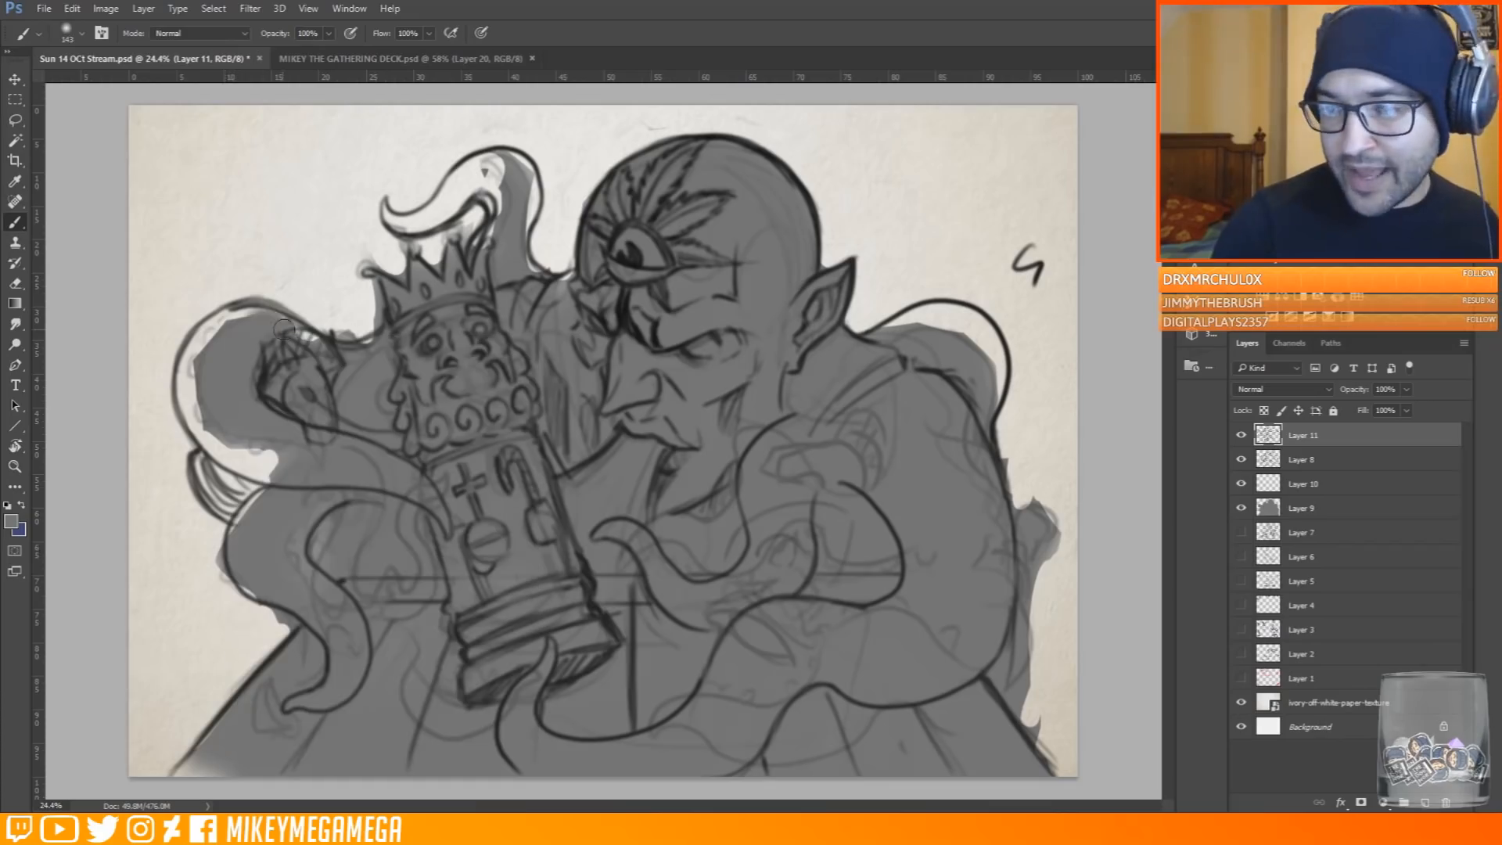
drag(291, 321, 201, 352)
drag(248, 306, 188, 407)
drag(184, 349, 213, 451)
key(ctrl+alt+z)
key(ctrl+alt+z)
key(ctrl+alt+z)
Add a new layer above Layer 9 and fill the tentacles outside the silhouette with grey
click(1324, 507)
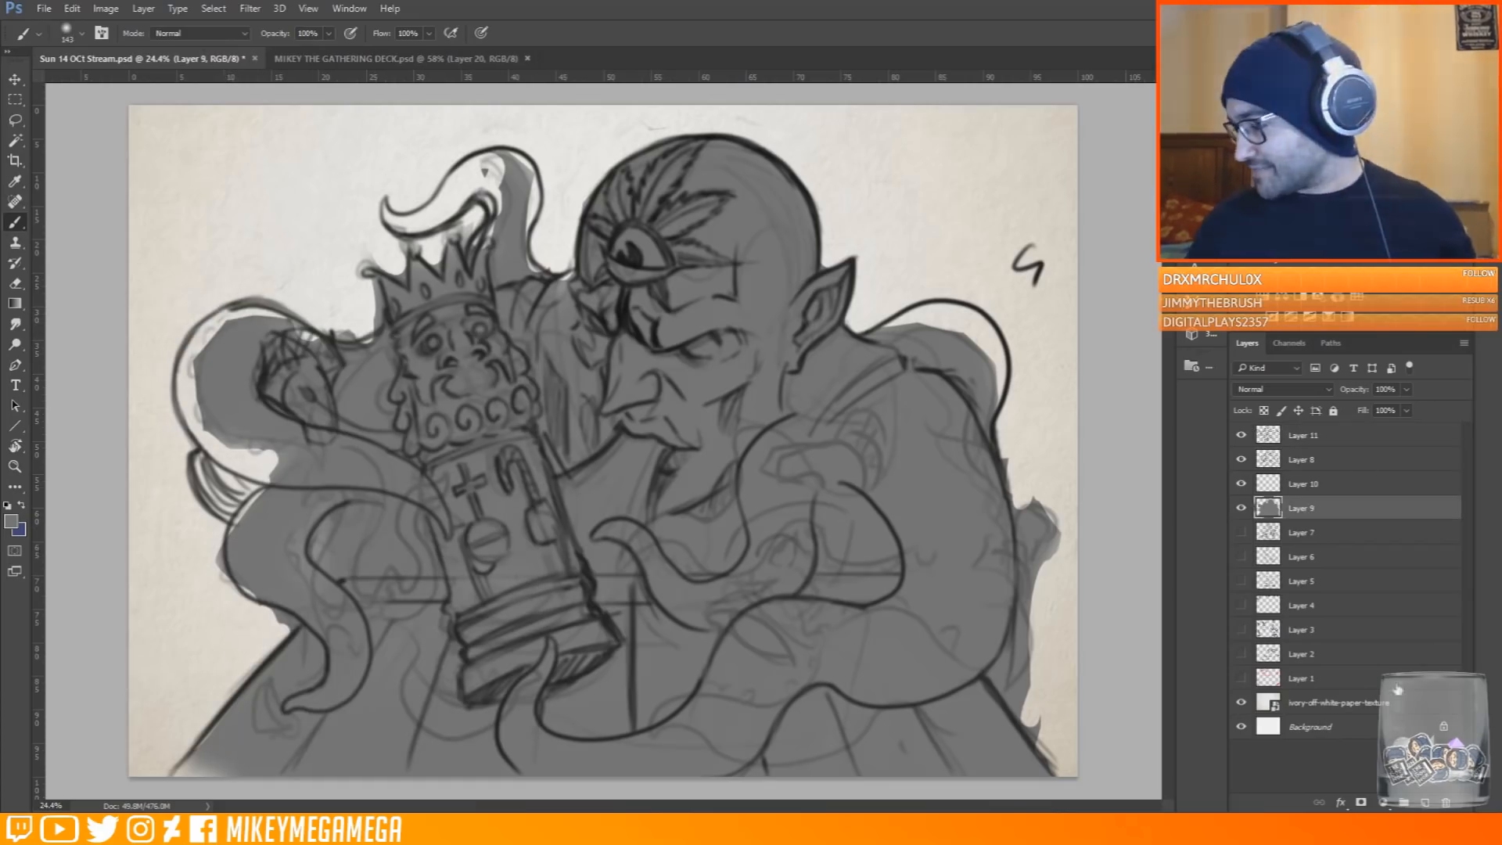
key(ctrl+alt+shift+n)
mouse_move(314, 335)
mouse_down()
mouse_move(205, 345)
mouse_move(275, 475)
mouse_move(254, 453)
mouse_up()
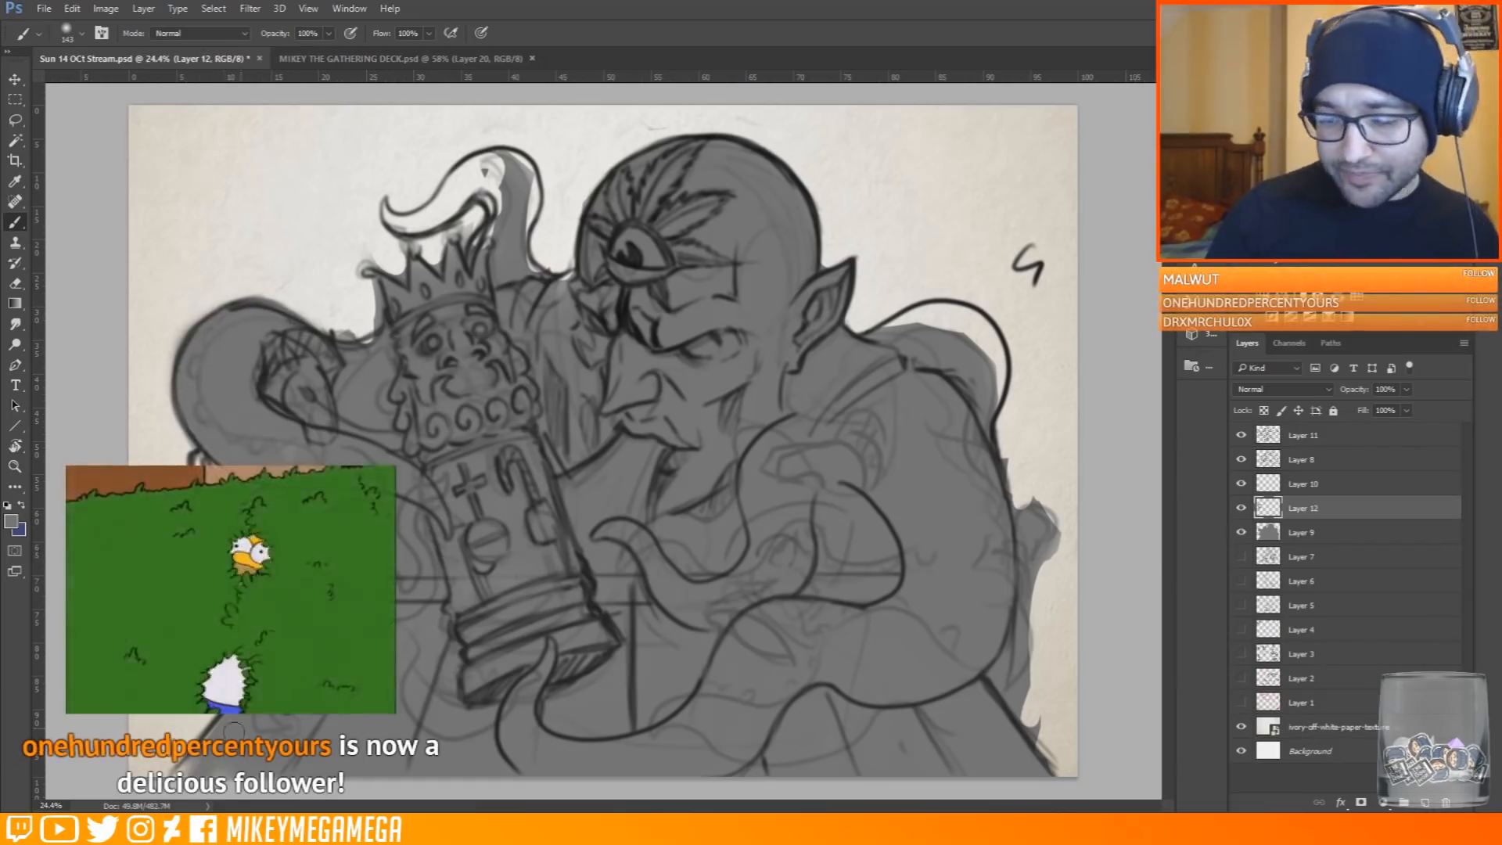
mouse_move(391, 215)
mouse_down()
mouse_move(500, 164)
mouse_move(493, 242)
mouse_up()
drag(531, 191, 554, 278)
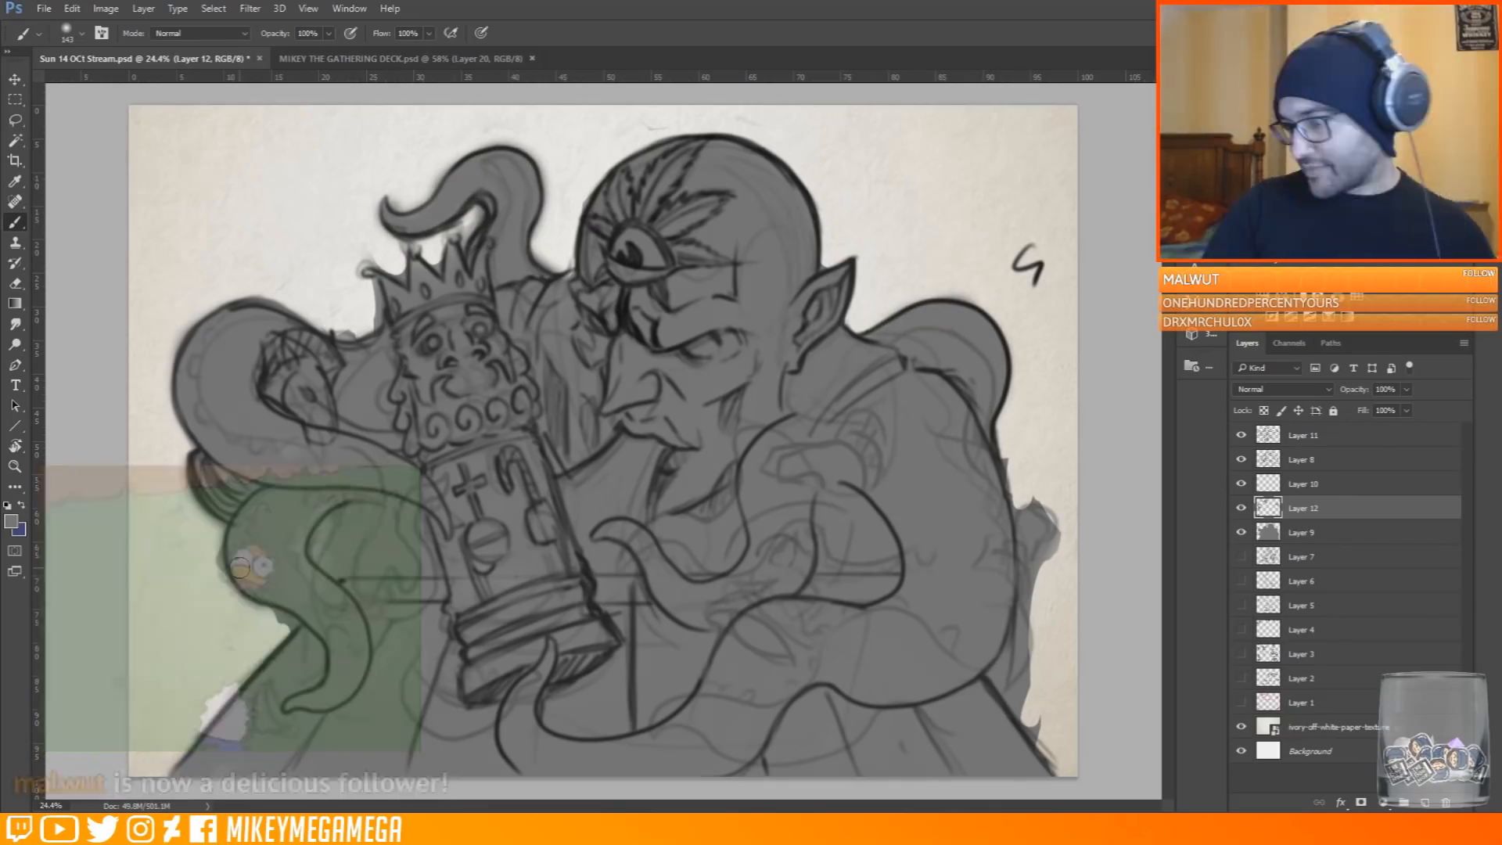
On Layer 11, draw black chessboard grid lines across the floor beneath the king piece and tentacles with a 34 px soft brush
click(1318, 436)
click(11, 521)
click(1000, 382)
key(Return)
click(82, 35)
click(84, 376)
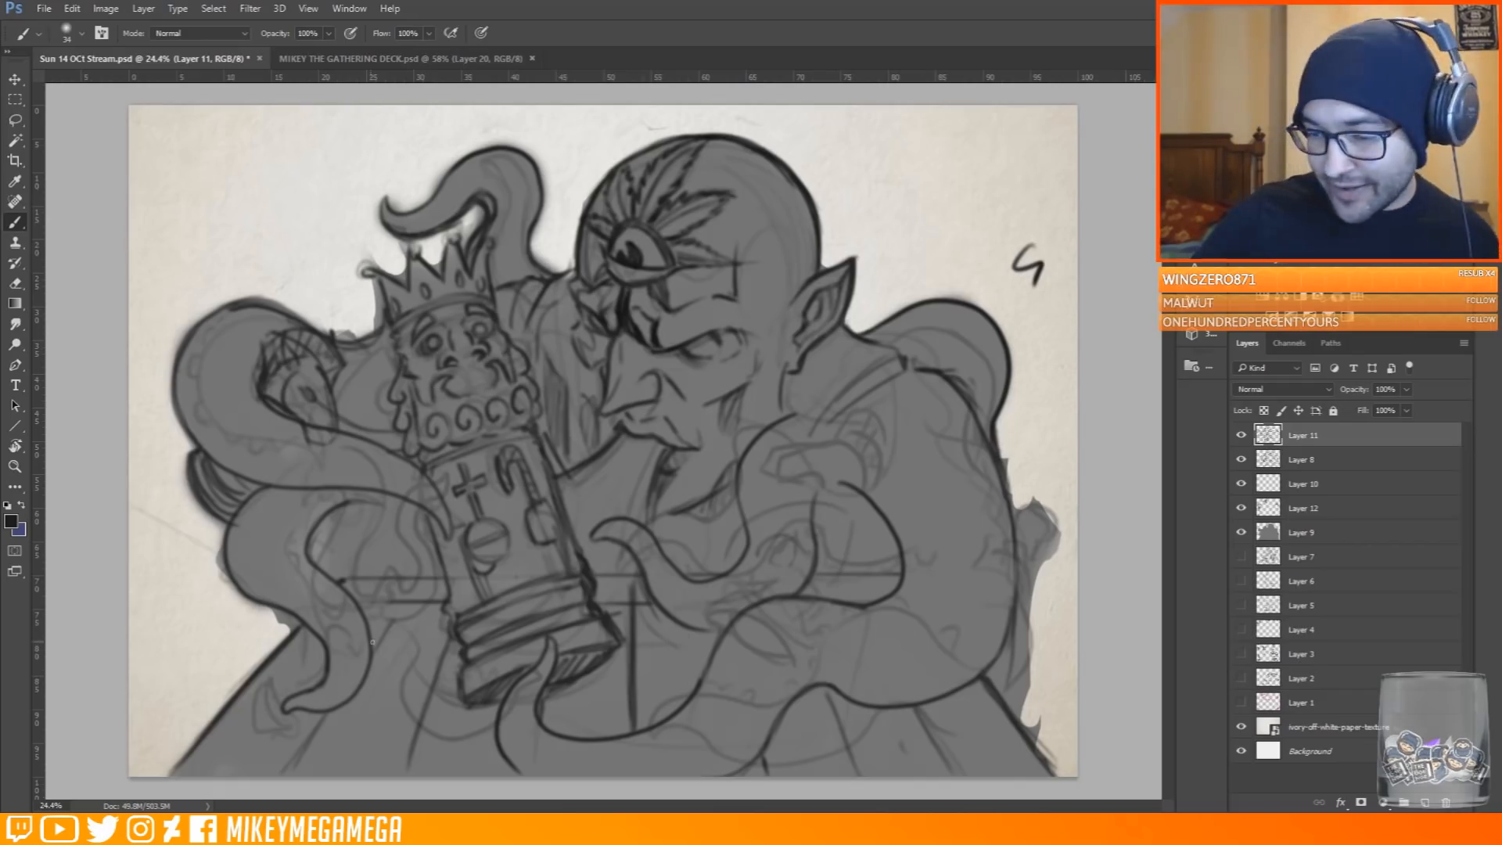
drag(373, 640, 450, 640)
drag(626, 642, 706, 641)
drag(296, 641, 323, 641)
drag(250, 684, 458, 686)
drag(575, 687, 697, 686)
drag(802, 689, 833, 689)
drag(206, 744, 498, 744)
drag(768, 747, 1021, 748)
mouse_move(1015, 516)
mouse_down()
mouse_move(1059, 487)
mouse_move(1043, 549)
mouse_up()
mouse_move(1025, 497)
mouse_down()
mouse_move(1035, 528)
mouse_move(1063, 500)
mouse_up()
drag(1017, 535, 1041, 546)
drag(1064, 487, 1048, 520)
drag(1029, 550, 1014, 599)
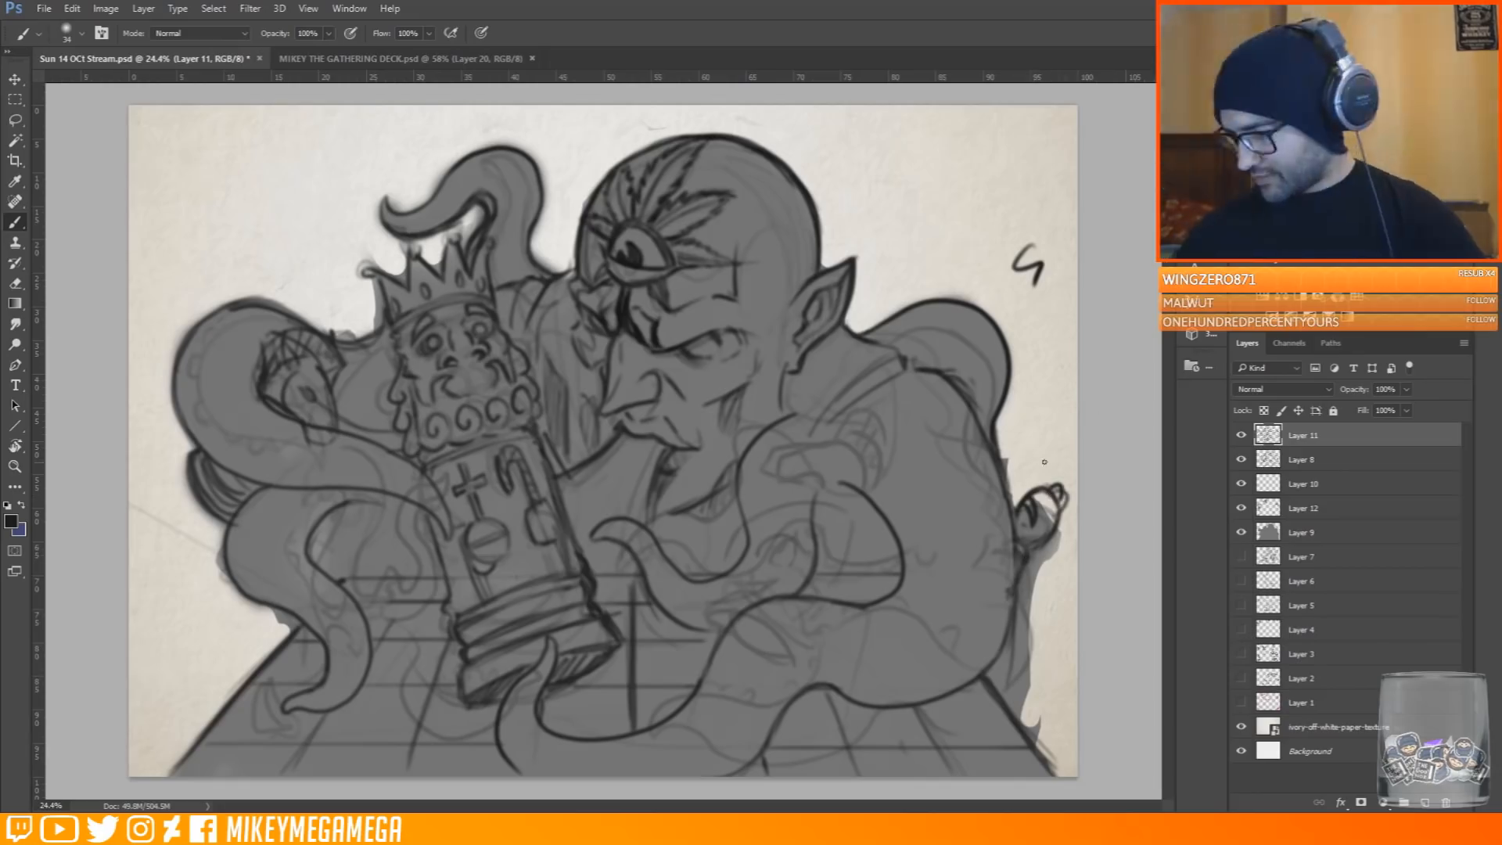
key(ctrl+alt+z)
key(ctrl+alt+z)
key(ctrl+alt+z)
key(ctrl+alt+z)
key(ctrl+alt+z)
key(ctrl+alt+z)
Draw a round-topped form behind the figure's back at the right of the canvas and sketch a chess piece's head below the shoulder
drag(1018, 512, 1050, 542)
mouse_move(1017, 530)
mouse_down()
mouse_move(1036, 554)
mouse_move(1016, 631)
mouse_up()
mouse_move(1018, 586)
mouse_down()
mouse_move(1014, 629)
mouse_move(1023, 594)
mouse_up()
drag(1019, 510, 1050, 538)
drag(833, 430, 820, 464)
mouse_move(825, 456)
mouse_down()
mouse_move(857, 428)
mouse_move(861, 452)
mouse_up()
drag(824, 435, 822, 457)
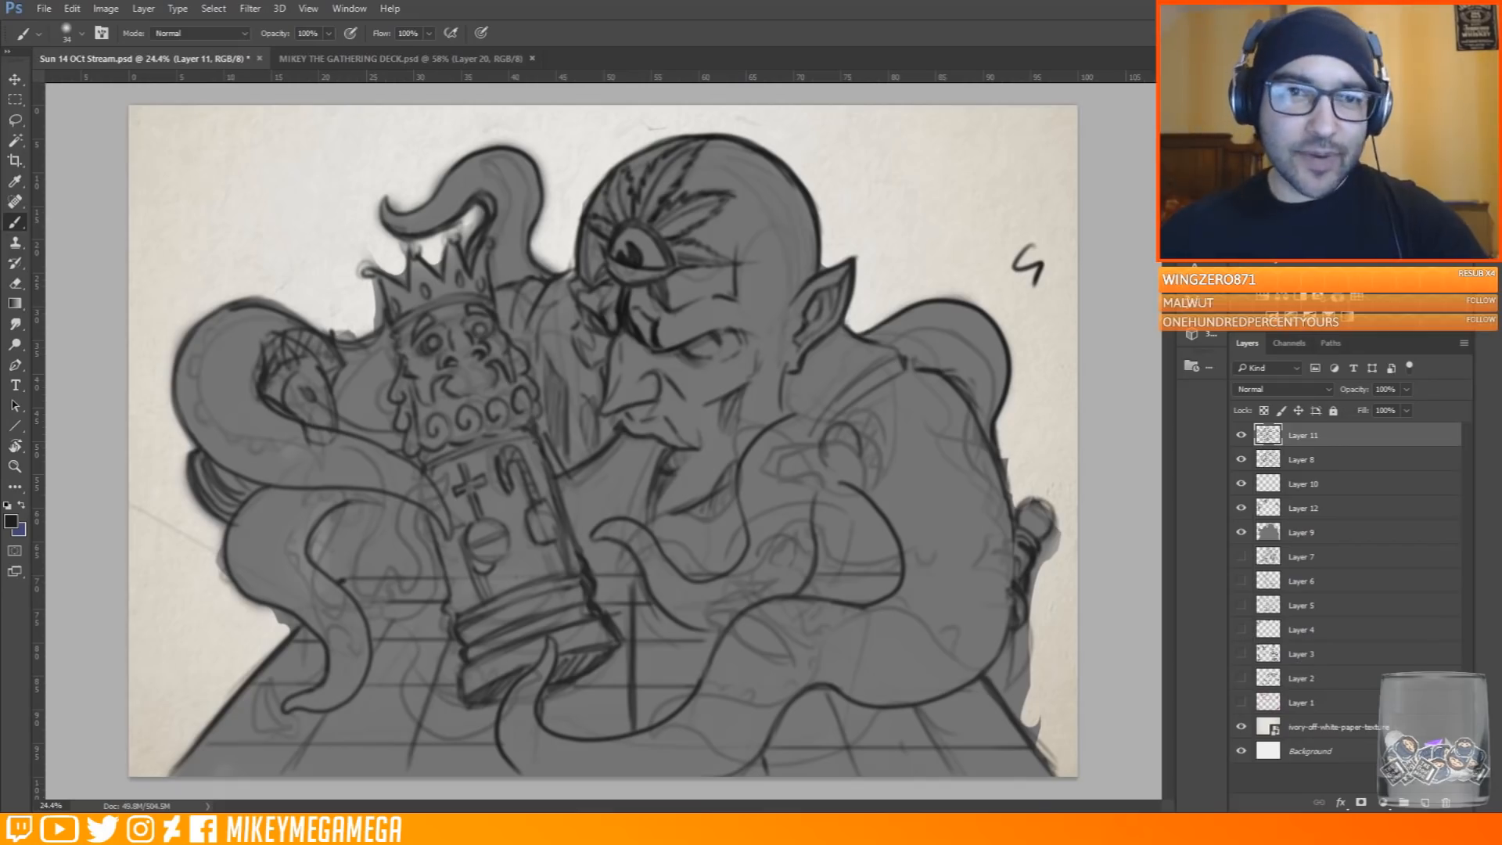
Touch up the round-topped form behind the back with sampled grey, and restore black as the painting colour on Layer 11
alt+click(801, 204)
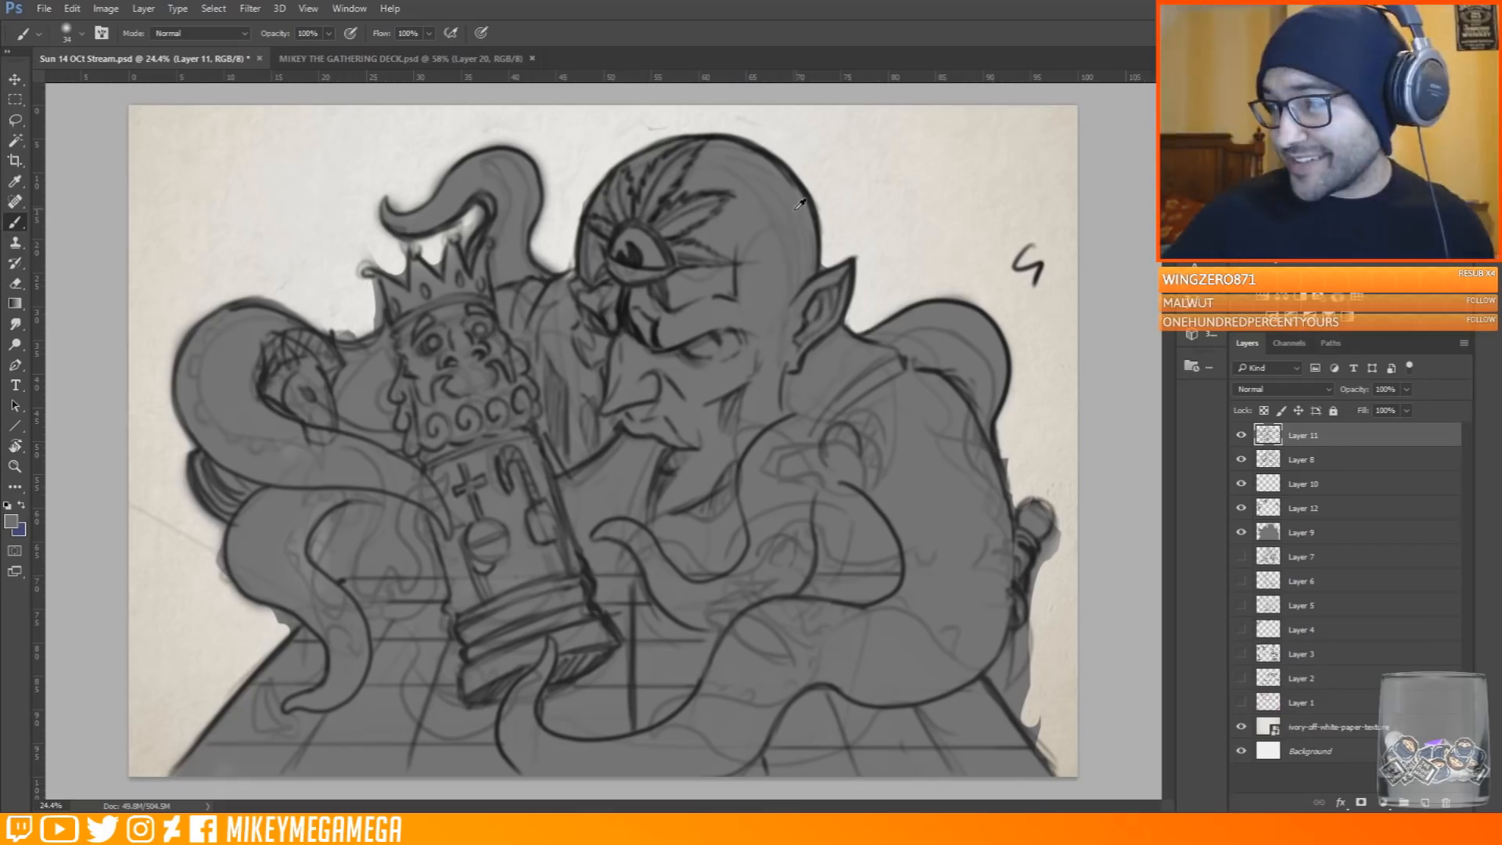
drag(1024, 510, 1043, 507)
click(1302, 533)
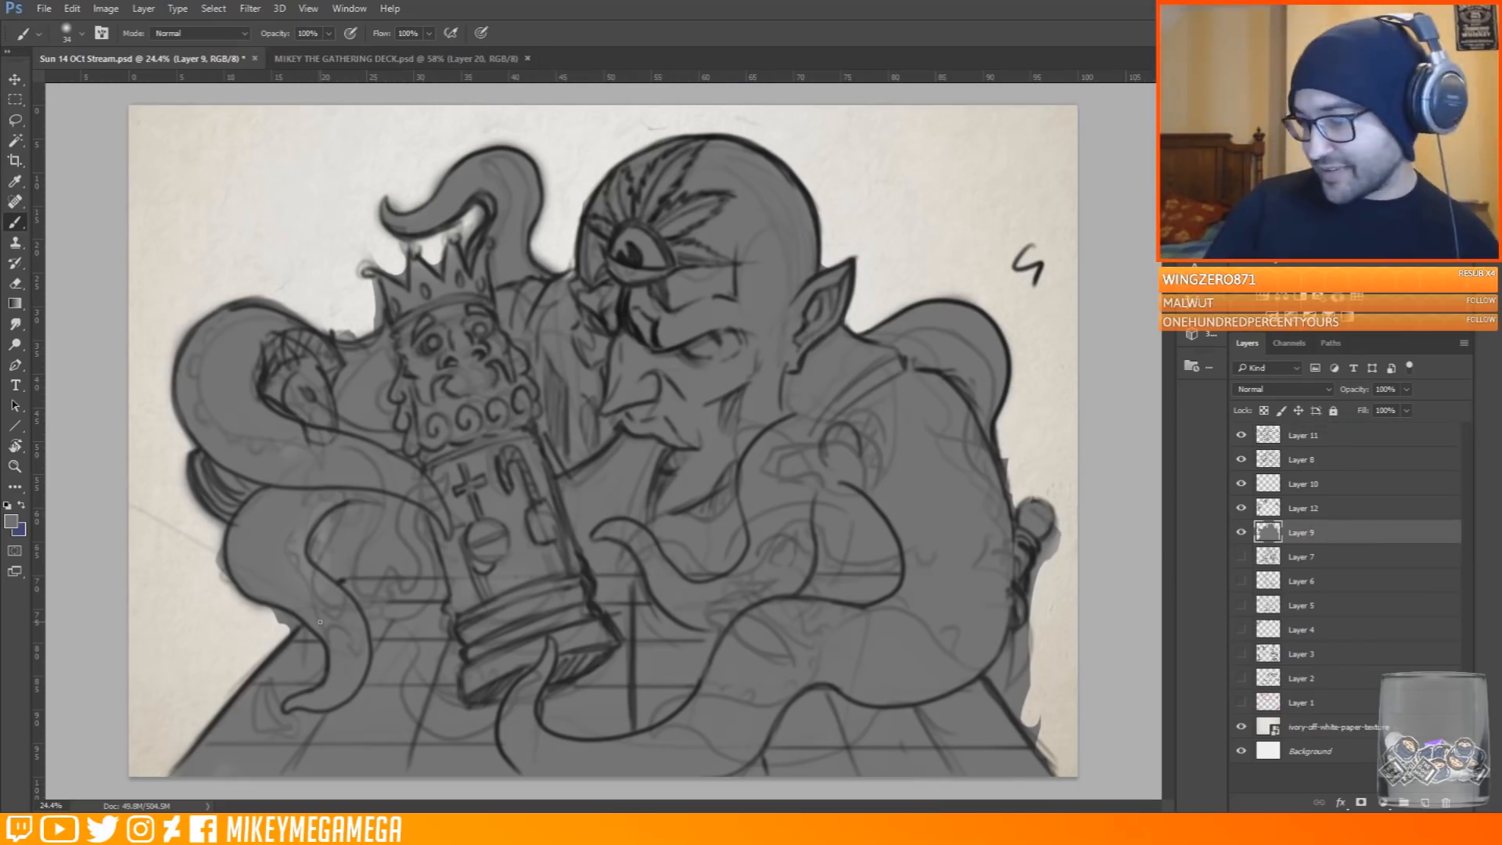
click(1302, 435)
click(11, 521)
click(1000, 382)
key(Return)
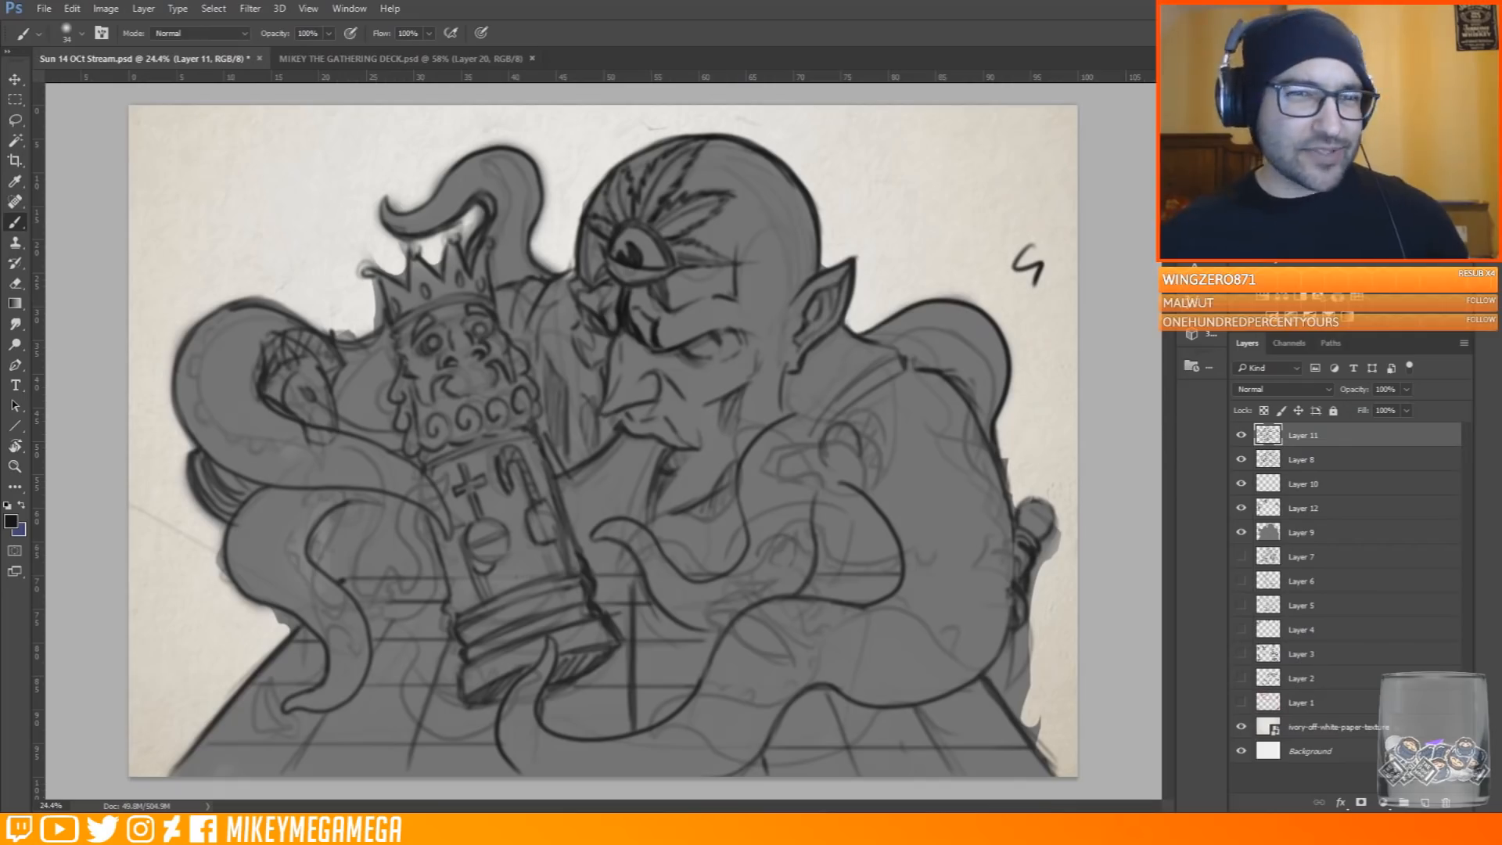
Show the notes on Layer 4 and examine the finished cards in MIKEY THE GATHERING DECK.psd before returning to the sketch
click(1241, 629)
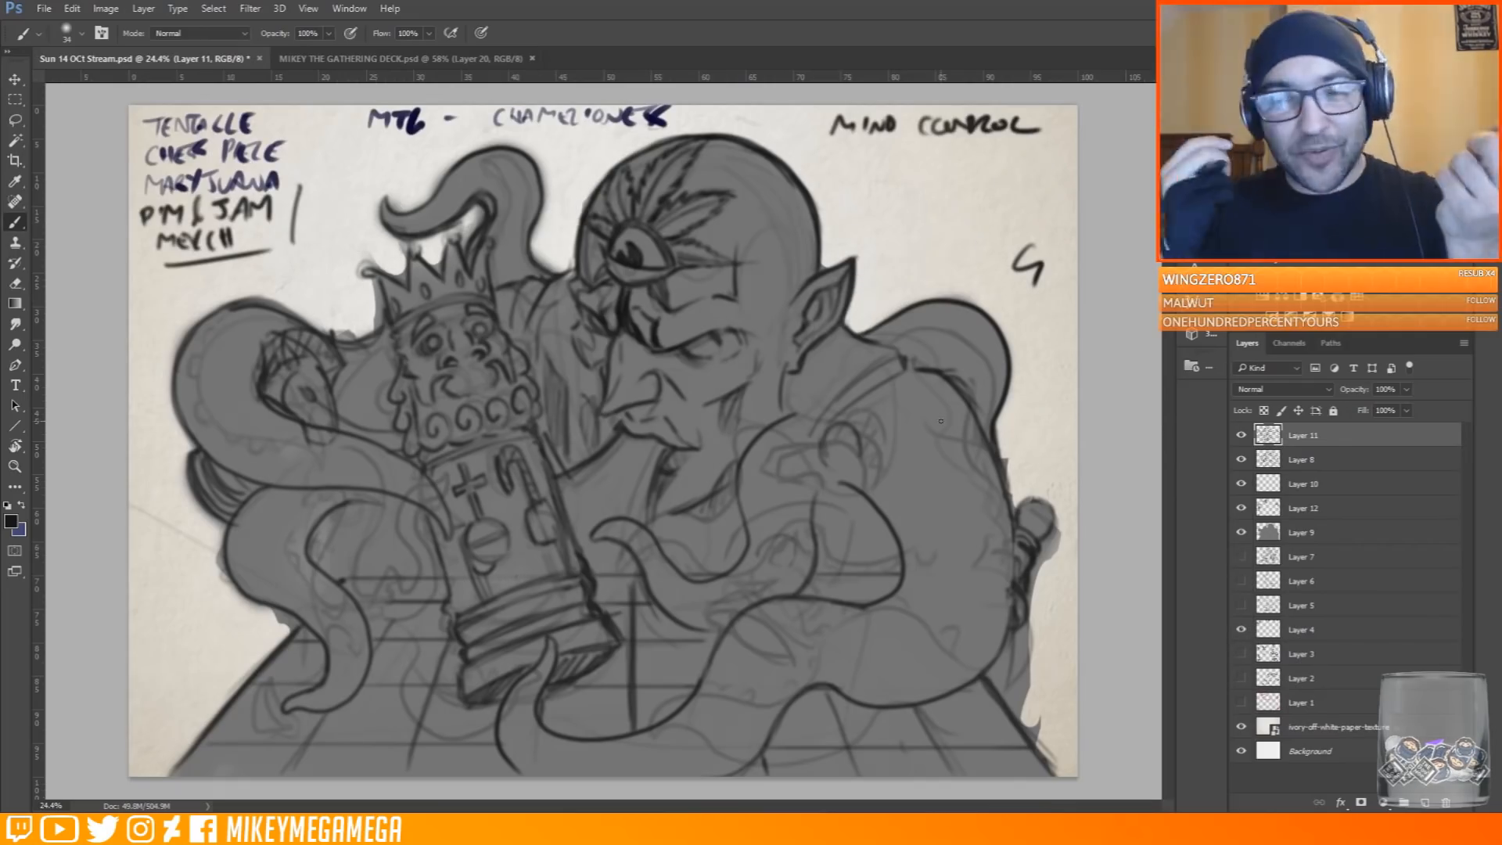
click(438, 59)
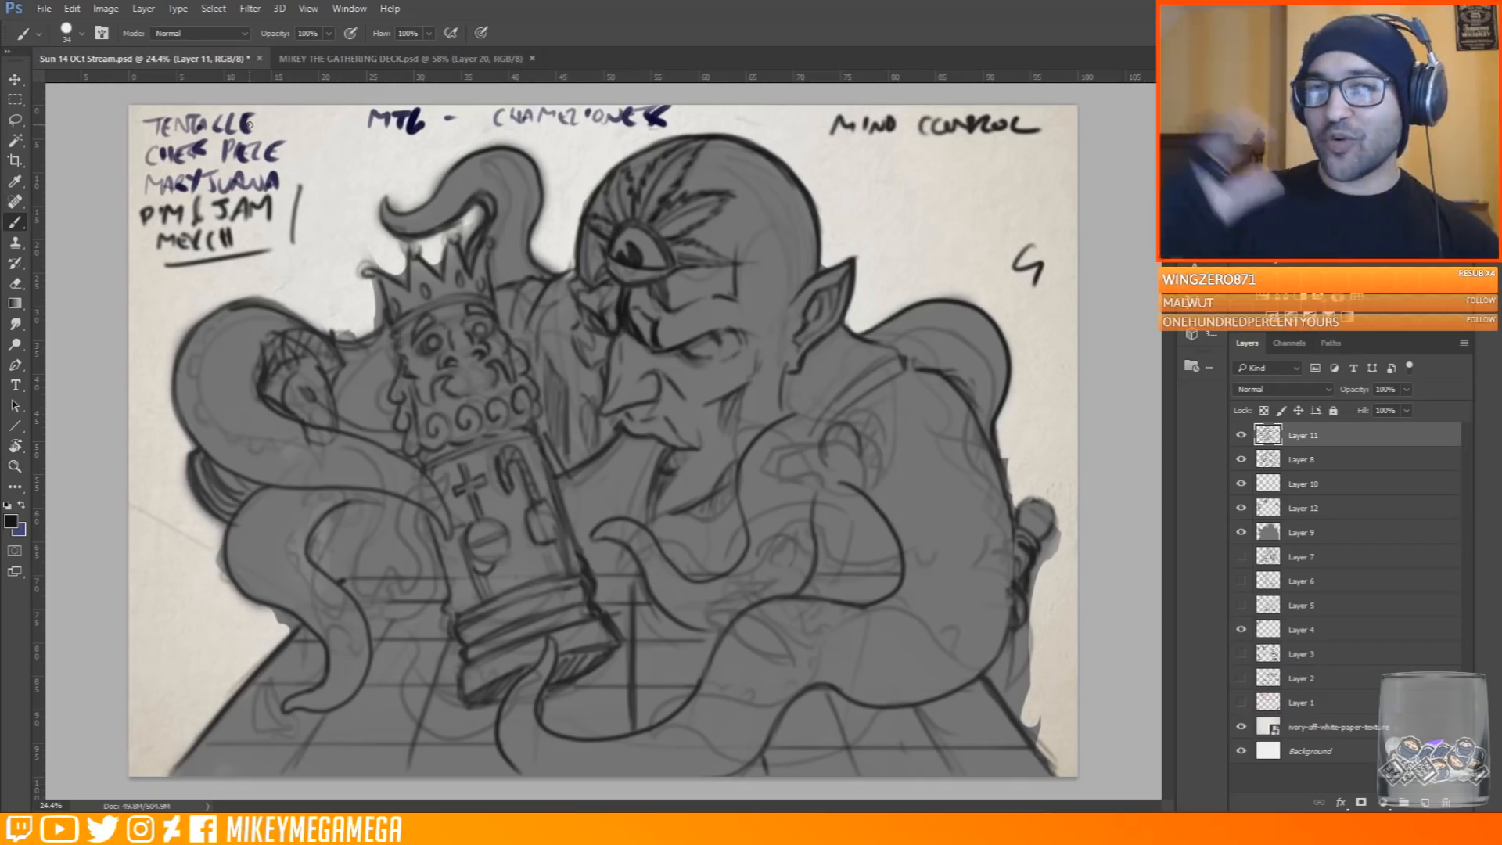
key(ctrl+Tab)
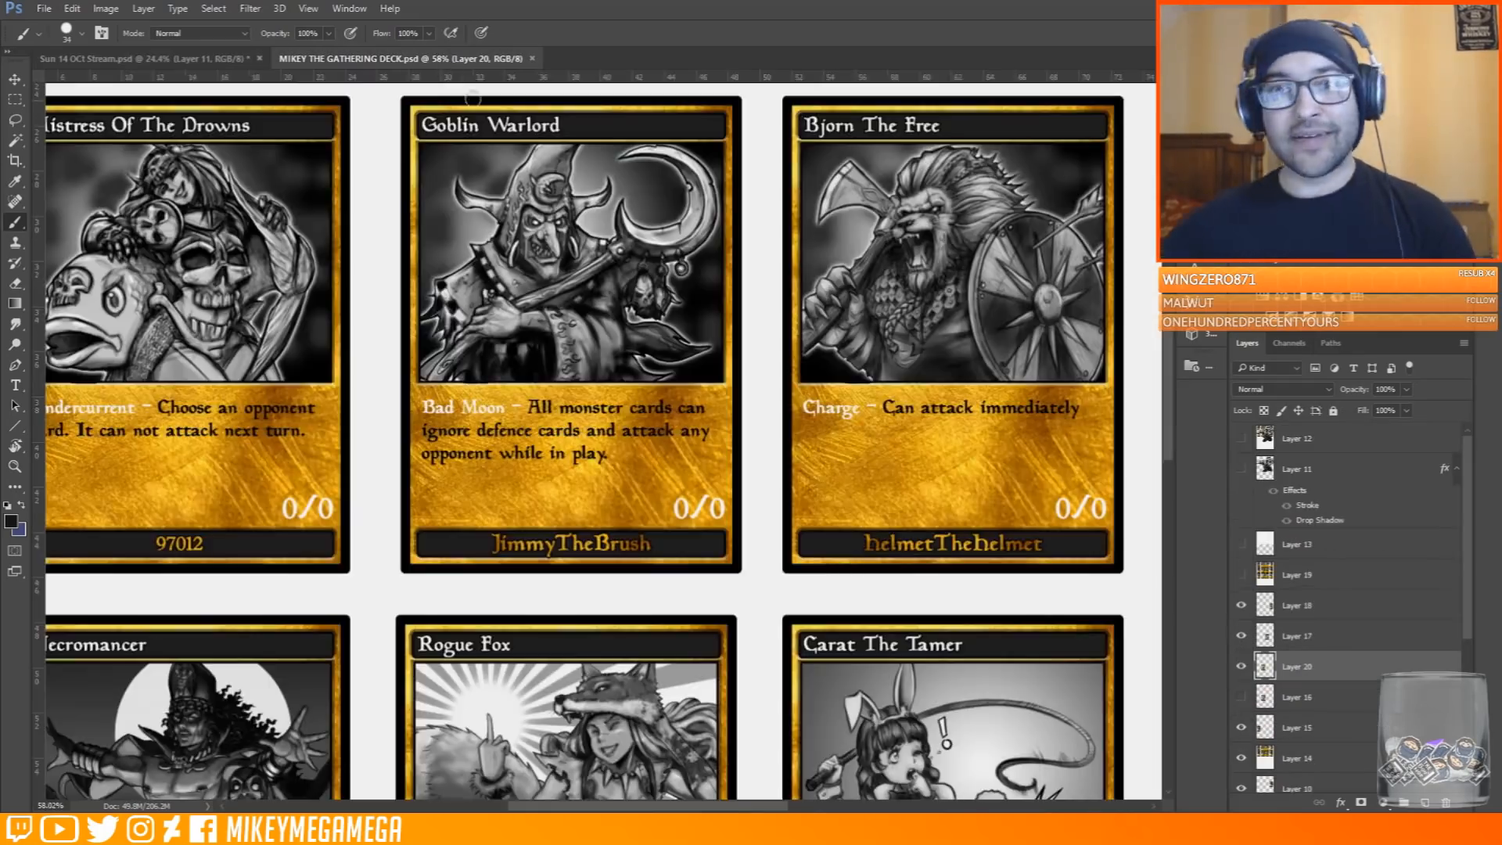
scroll(181, 583, up, 4)
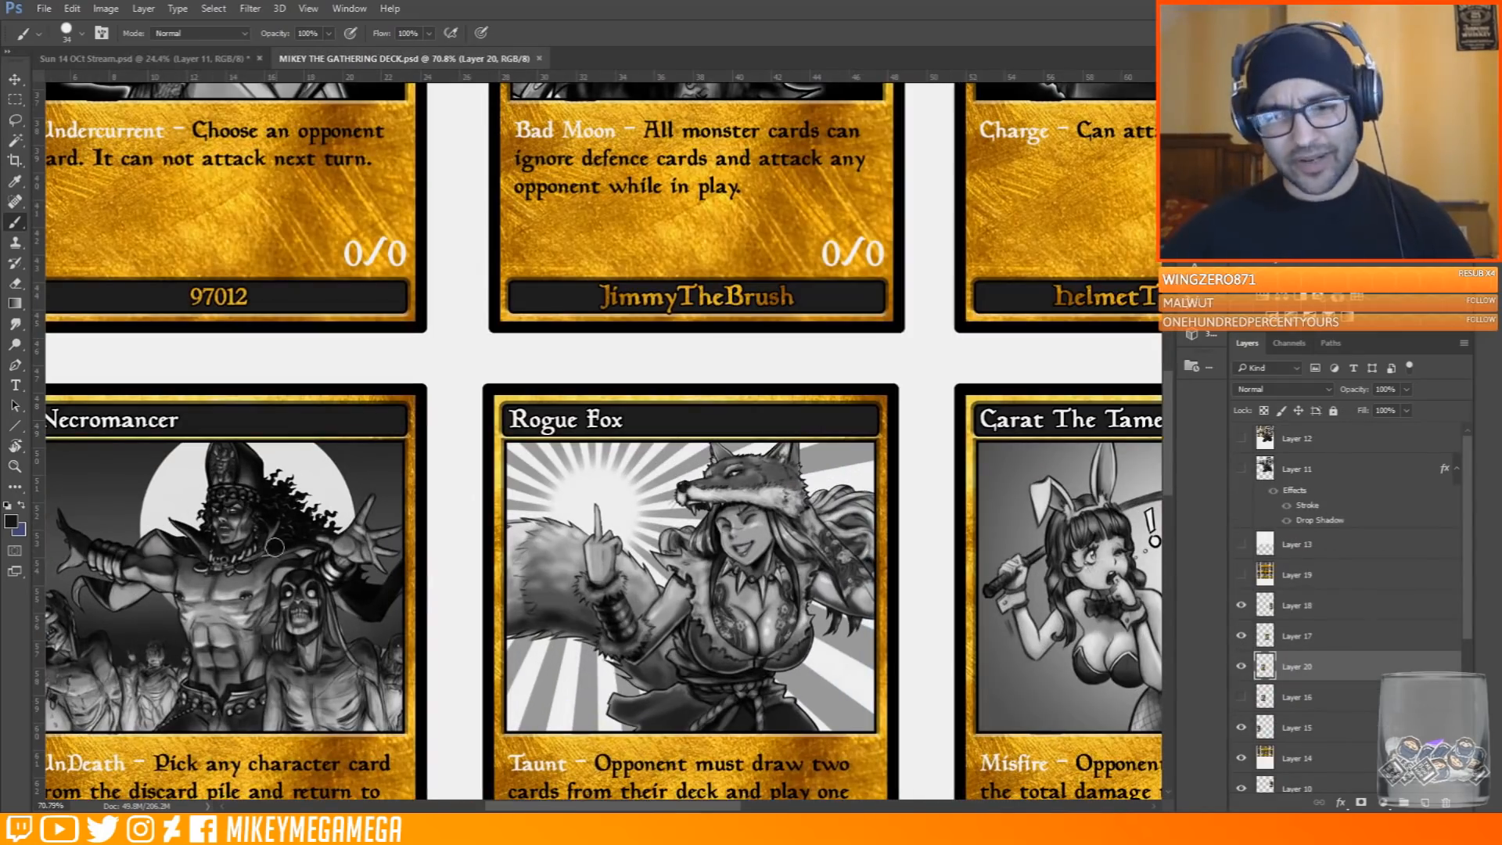
scroll(254, 536, down, 4)
scroll(250, 536, down, 2)
key(ctrl+Tab)
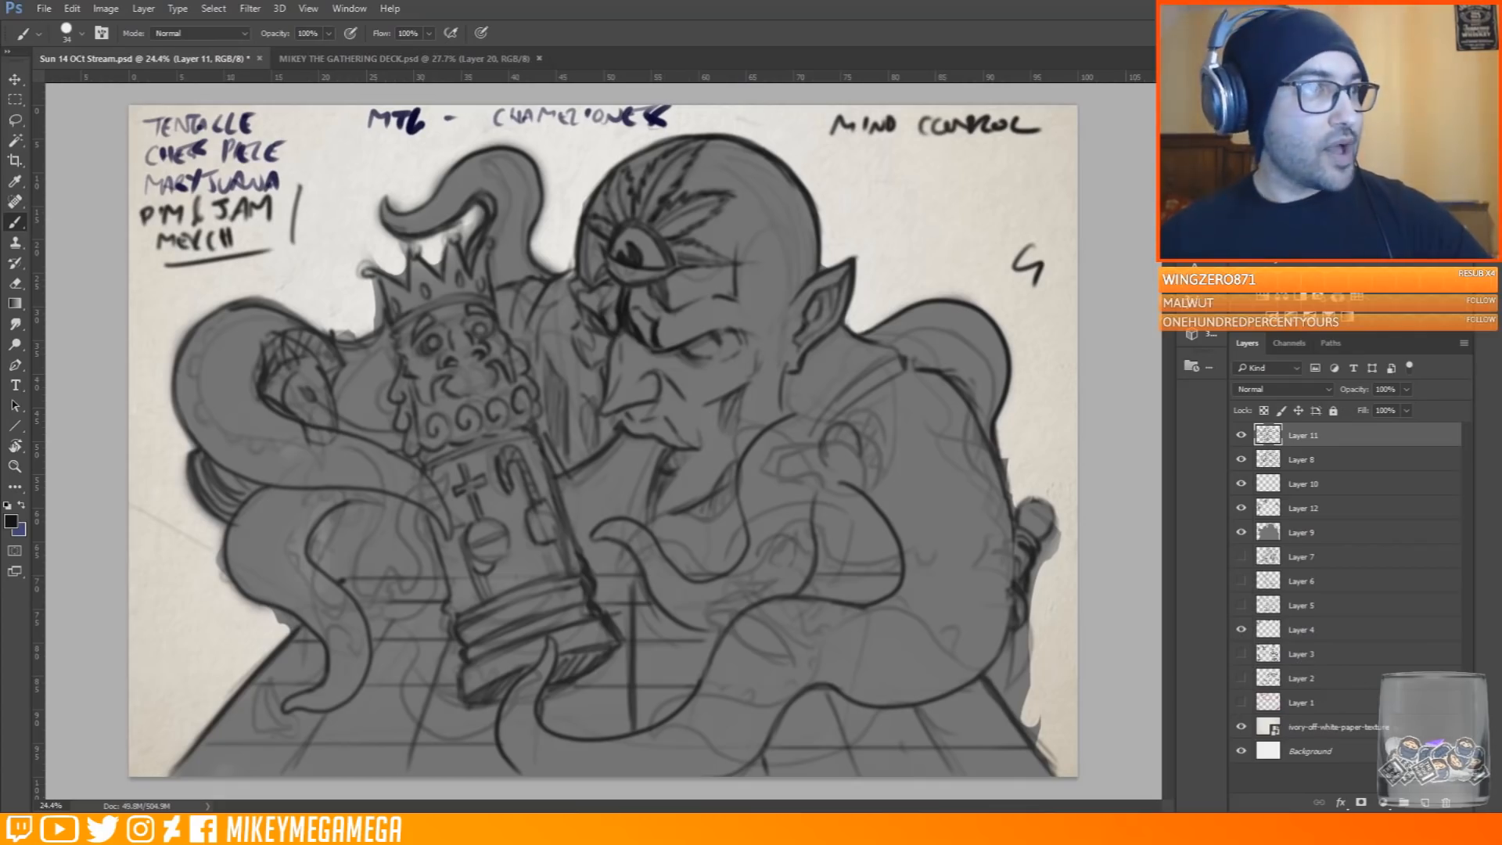
Switch to the browser, look at the artist's Tumblr page, and return to the Photoshop sketch
key(alt+Tab)
scroll(282, 266, down, 3)
scroll(282, 266, down, 5)
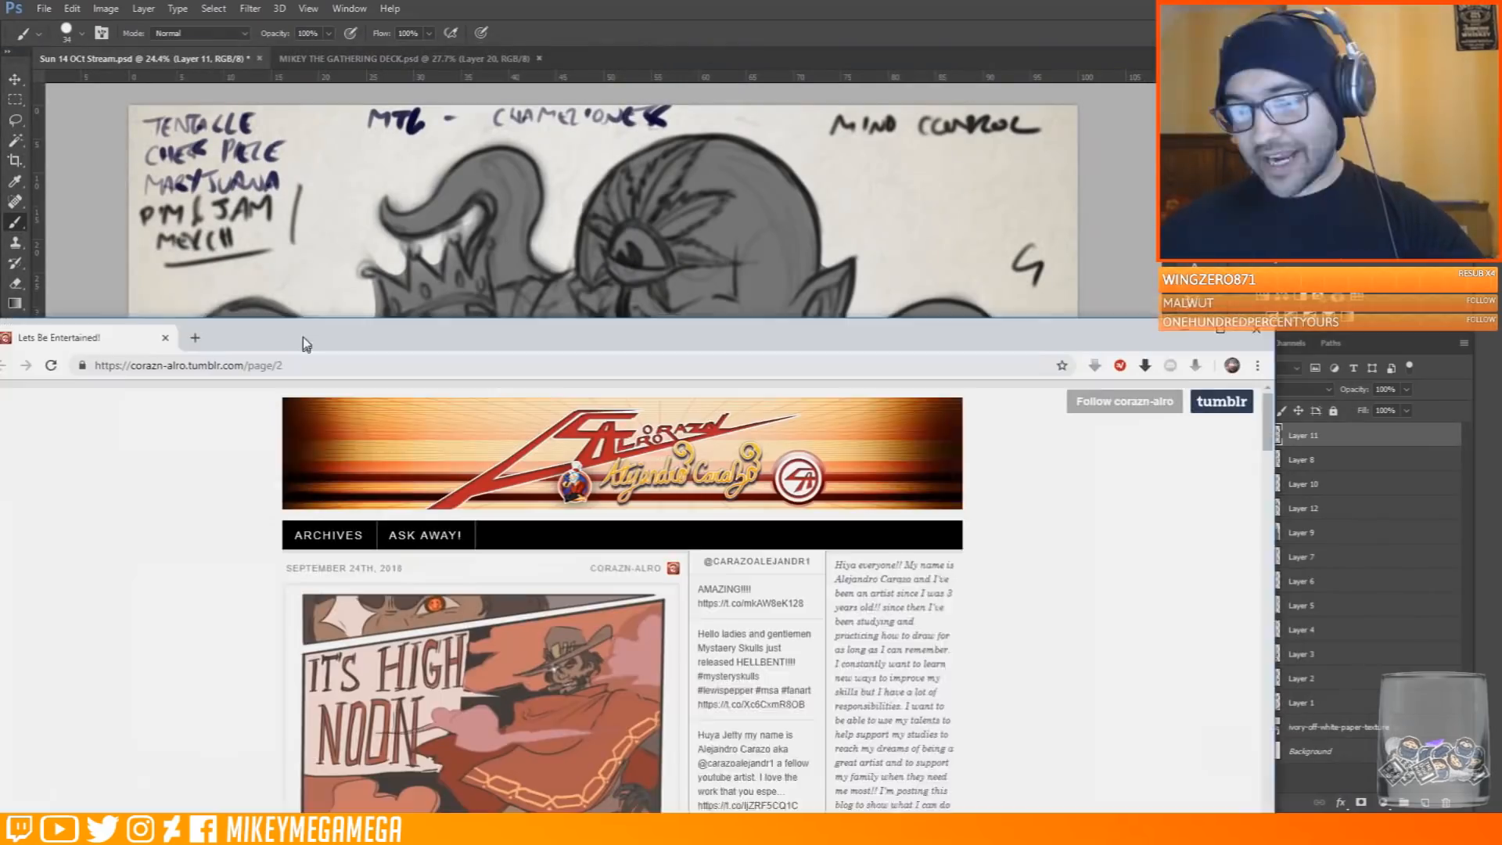
drag(303, 337, 349, 321)
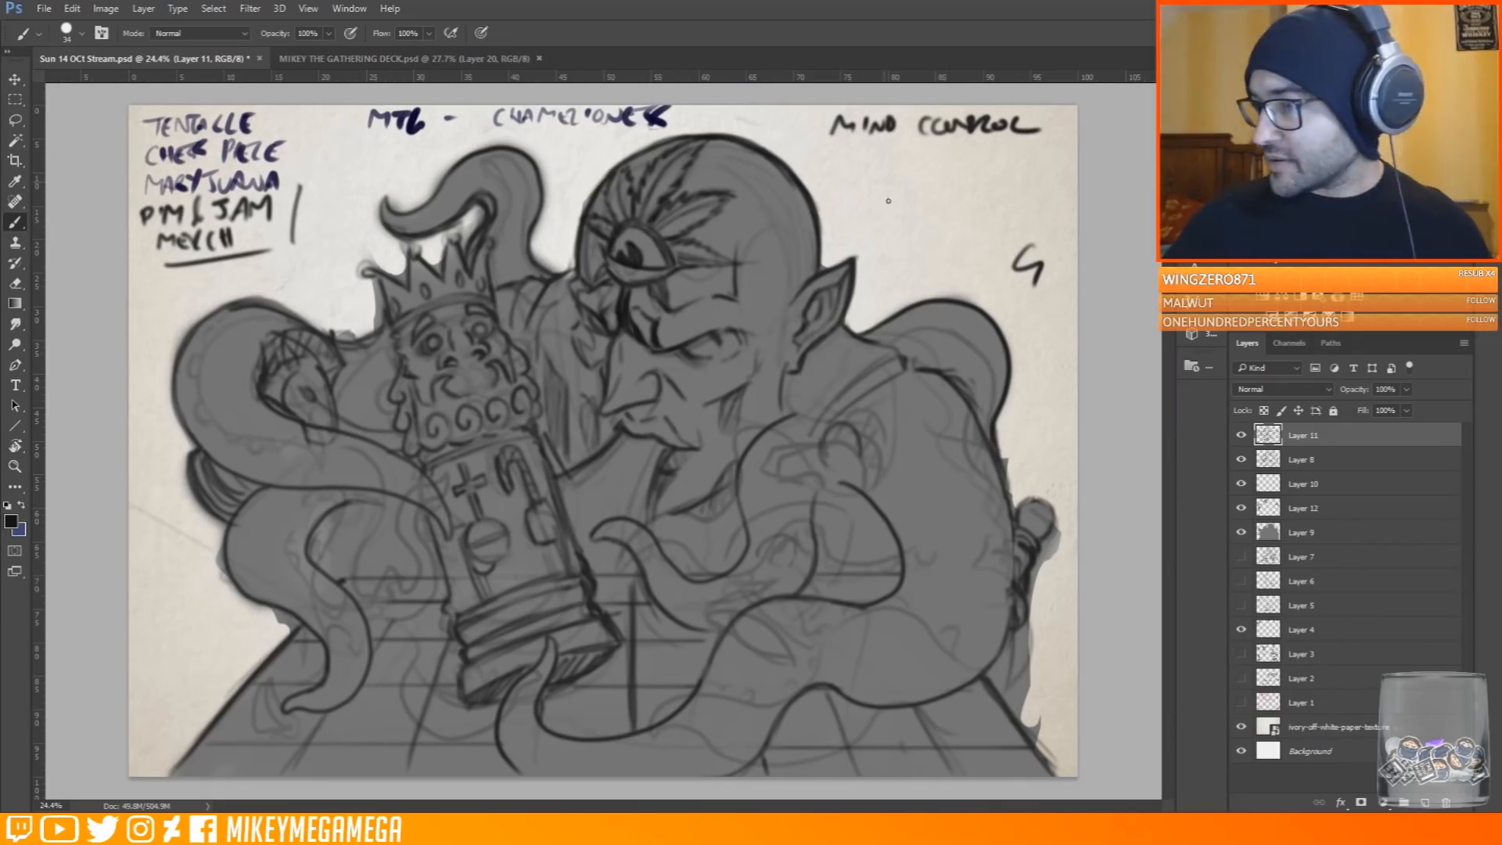
Choose the soft 34 px brush and draw a bishop chess piece in front of the figure's arm
click(81, 34)
drag(188, 121, 88, 121)
click(613, 569)
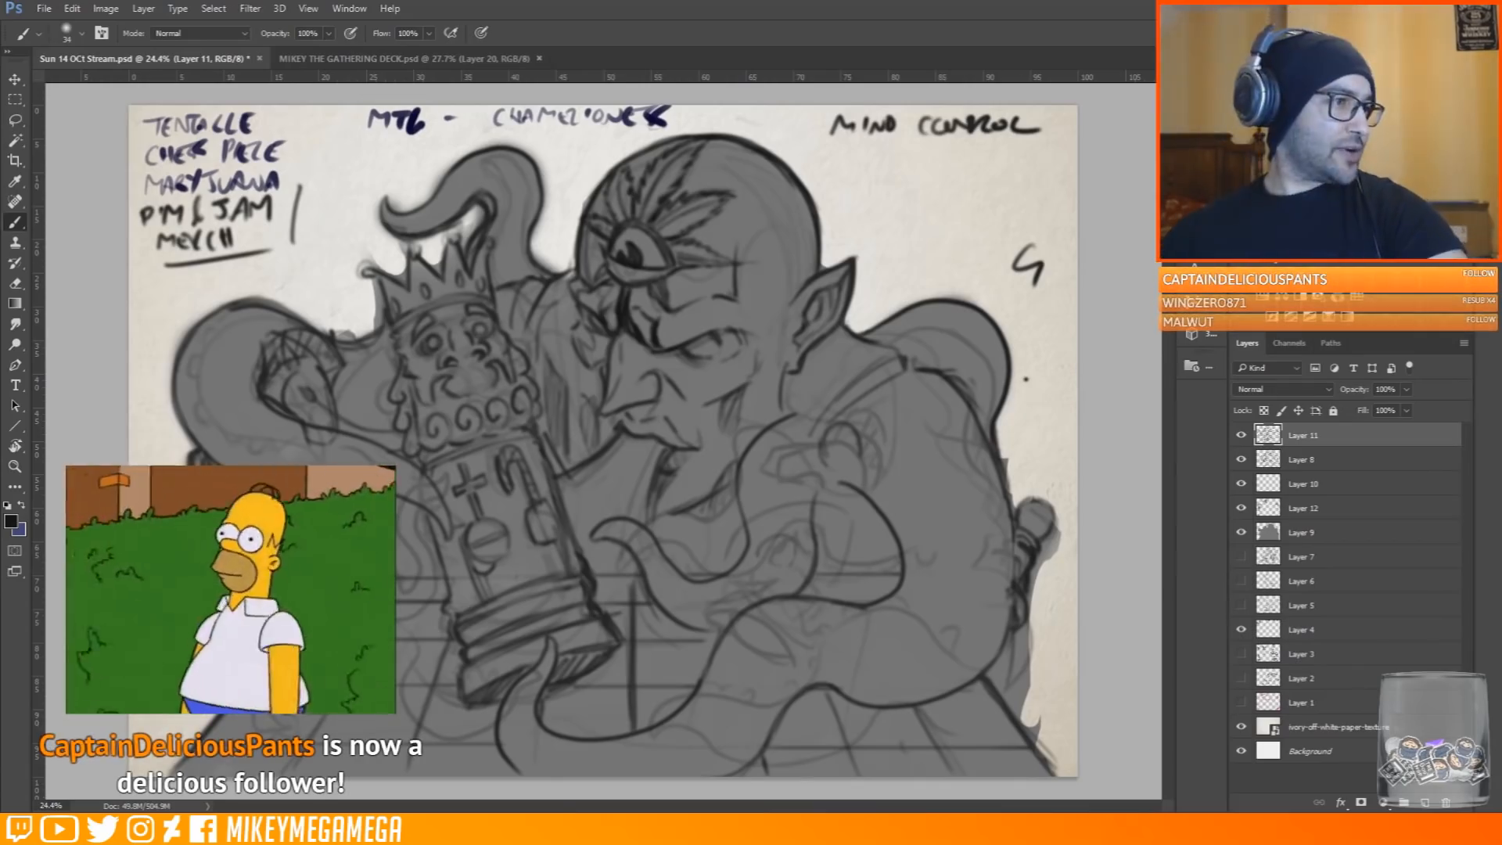
mouse_move(835, 428)
mouse_down()
mouse_move(818, 465)
mouse_move(859, 470)
mouse_move(851, 427)
mouse_up()
mouse_move(820, 488)
mouse_down()
mouse_move(862, 493)
mouse_move(869, 518)
mouse_move(818, 578)
mouse_up()
mouse_move(855, 519)
mouse_down()
mouse_move(863, 595)
mouse_move(807, 596)
mouse_move(890, 587)
mouse_up()
Draw a small pawn between the tentacles and a larger pawn on the lower right of the chessboard
drag(695, 513, 697, 534)
drag(691, 538, 722, 550)
drag(698, 554, 688, 577)
drag(710, 554, 722, 574)
drag(686, 581, 724, 575)
drag(666, 618, 687, 632)
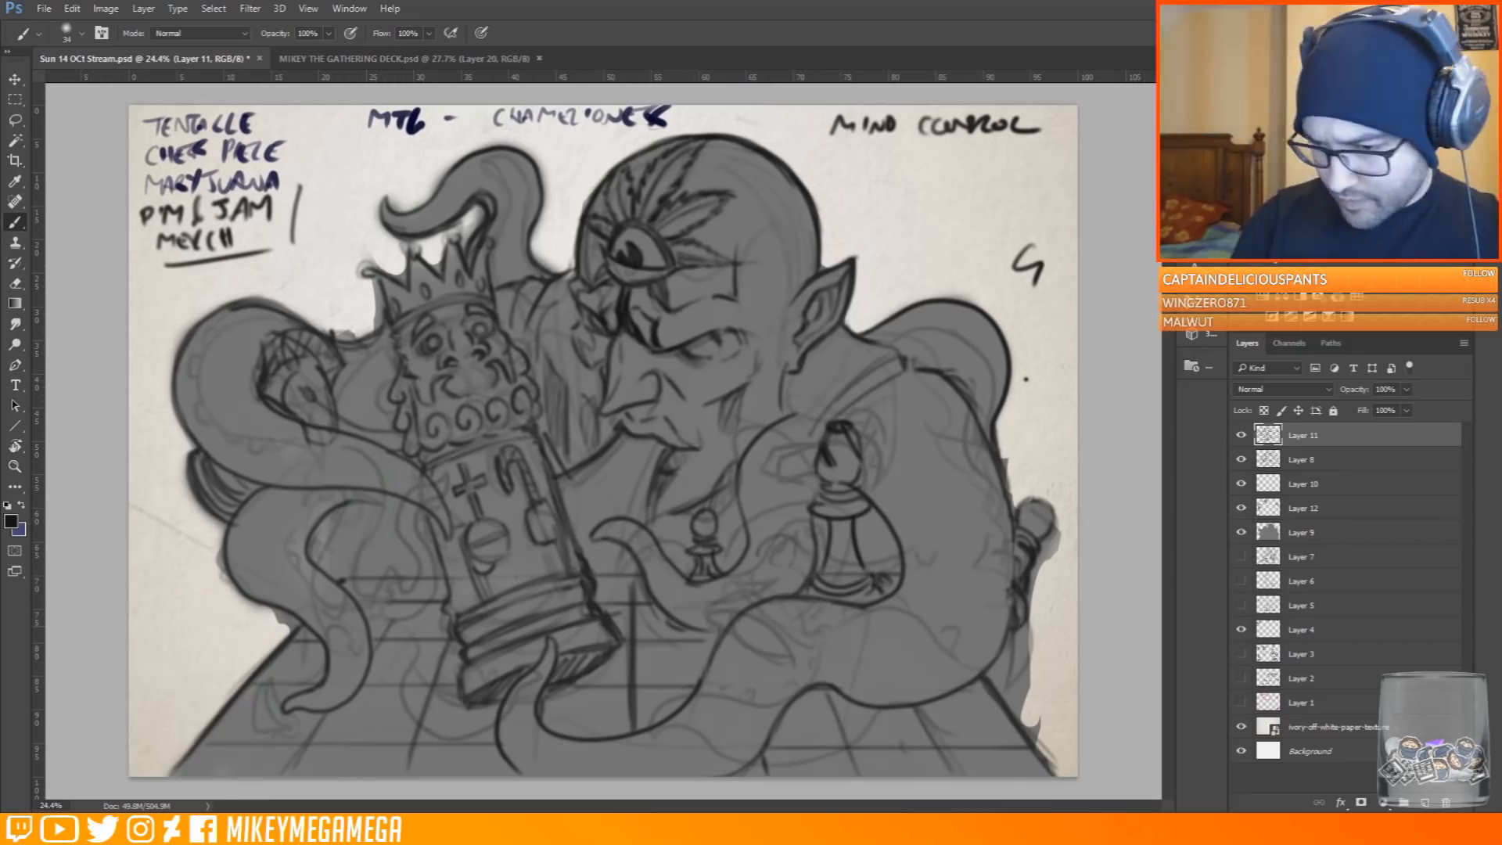
mouse_move(898, 650)
mouse_down()
mouse_move(897, 686)
mouse_move(919, 698)
mouse_up()
drag(891, 701, 864, 765)
drag(907, 736, 933, 771)
drag(923, 752, 851, 759)
Add lines beside the king piece's base and draw curling smoke around the tentacle on the left of the board
drag(636, 564, 649, 647)
mouse_move(613, 498)
mouse_down()
mouse_move(607, 518)
mouse_move(574, 499)
mouse_up()
drag(651, 459, 624, 513)
drag(598, 473, 564, 497)
mouse_move(425, 542)
mouse_down()
mouse_move(337, 489)
mouse_move(188, 626)
mouse_move(235, 673)
mouse_move(148, 559)
mouse_move(218, 553)
mouse_up()
drag(249, 673, 223, 701)
mouse_move(300, 540)
mouse_down()
mouse_move(349, 532)
mouse_move(375, 577)
mouse_up()
drag(325, 602, 383, 626)
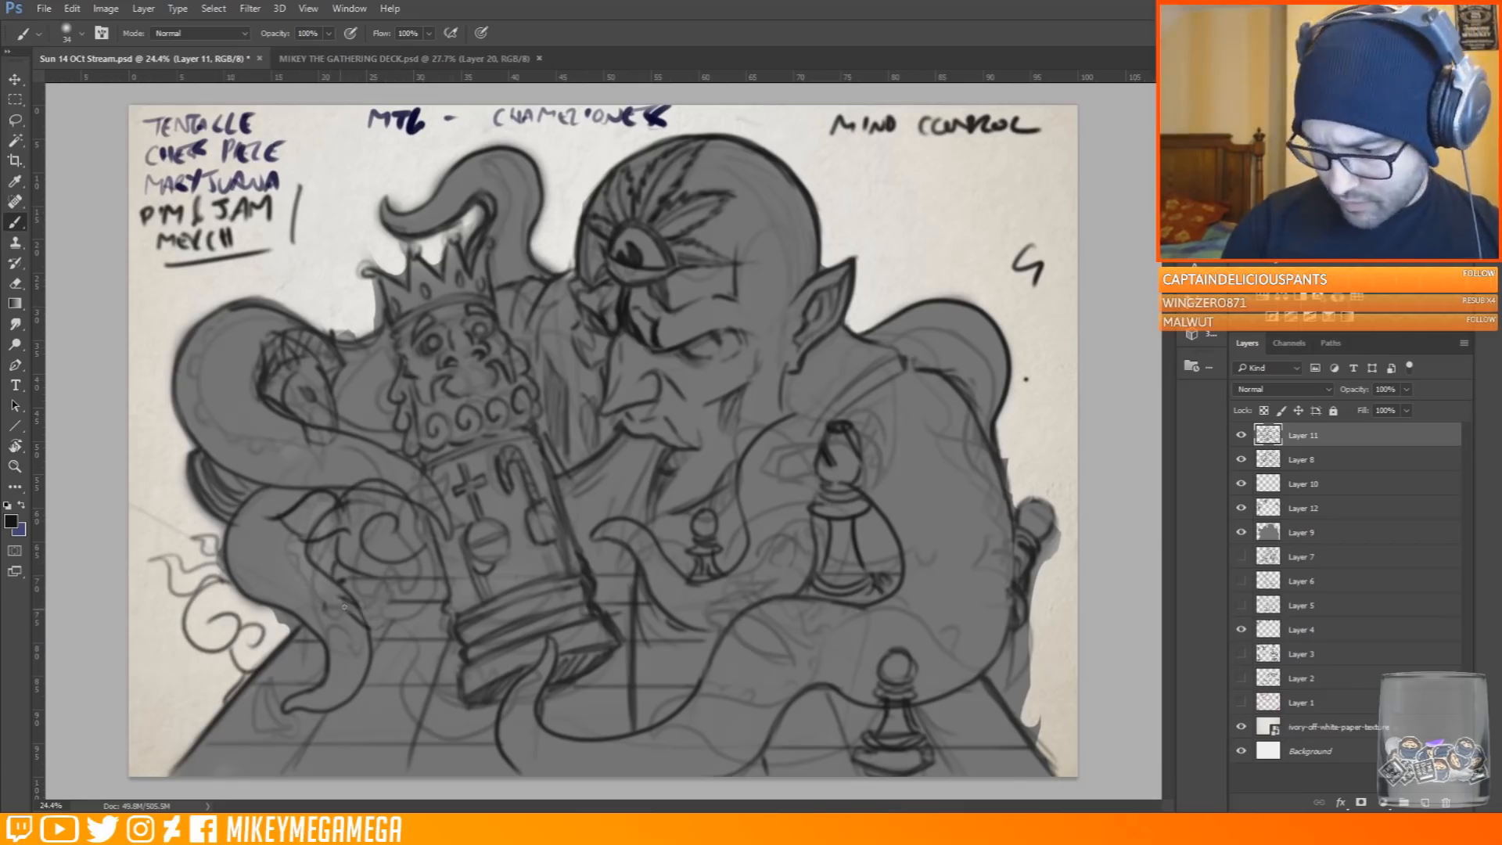
Add a new top layer and draw smoke curls around the lower right pawn, the bishop and the figure's back
key(ctrl+shift+alt+n)
drag(657, 618, 688, 675)
mouse_move(812, 651)
mouse_down()
mouse_move(798, 679)
mouse_move(878, 646)
mouse_up()
drag(881, 626, 894, 624)
drag(985, 637, 917, 686)
mouse_move(989, 430)
mouse_down()
mouse_move(931, 467)
mouse_move(1051, 482)
mouse_up()
drag(878, 491, 943, 531)
drag(941, 708, 1033, 702)
Draw smoke curls around the king piece's base and over the left side of the chessboard
drag(643, 688, 664, 727)
mouse_move(579, 554)
mouse_down()
mouse_move(639, 624)
mouse_move(583, 596)
mouse_up()
drag(444, 580, 398, 635)
drag(400, 715, 440, 688)
drag(331, 718, 430, 728)
Draw wavy tendrils running from the tentacle into the king's face, and add smoke lines by the figure's back
mouse_move(618, 519)
mouse_down()
mouse_move(570, 524)
mouse_move(448, 366)
mouse_up()
mouse_move(469, 365)
mouse_down()
mouse_move(573, 493)
mouse_move(535, 474)
mouse_move(508, 367)
mouse_move(477, 356)
mouse_move(520, 382)
mouse_move(622, 339)
mouse_move(641, 466)
mouse_move(593, 528)
mouse_up()
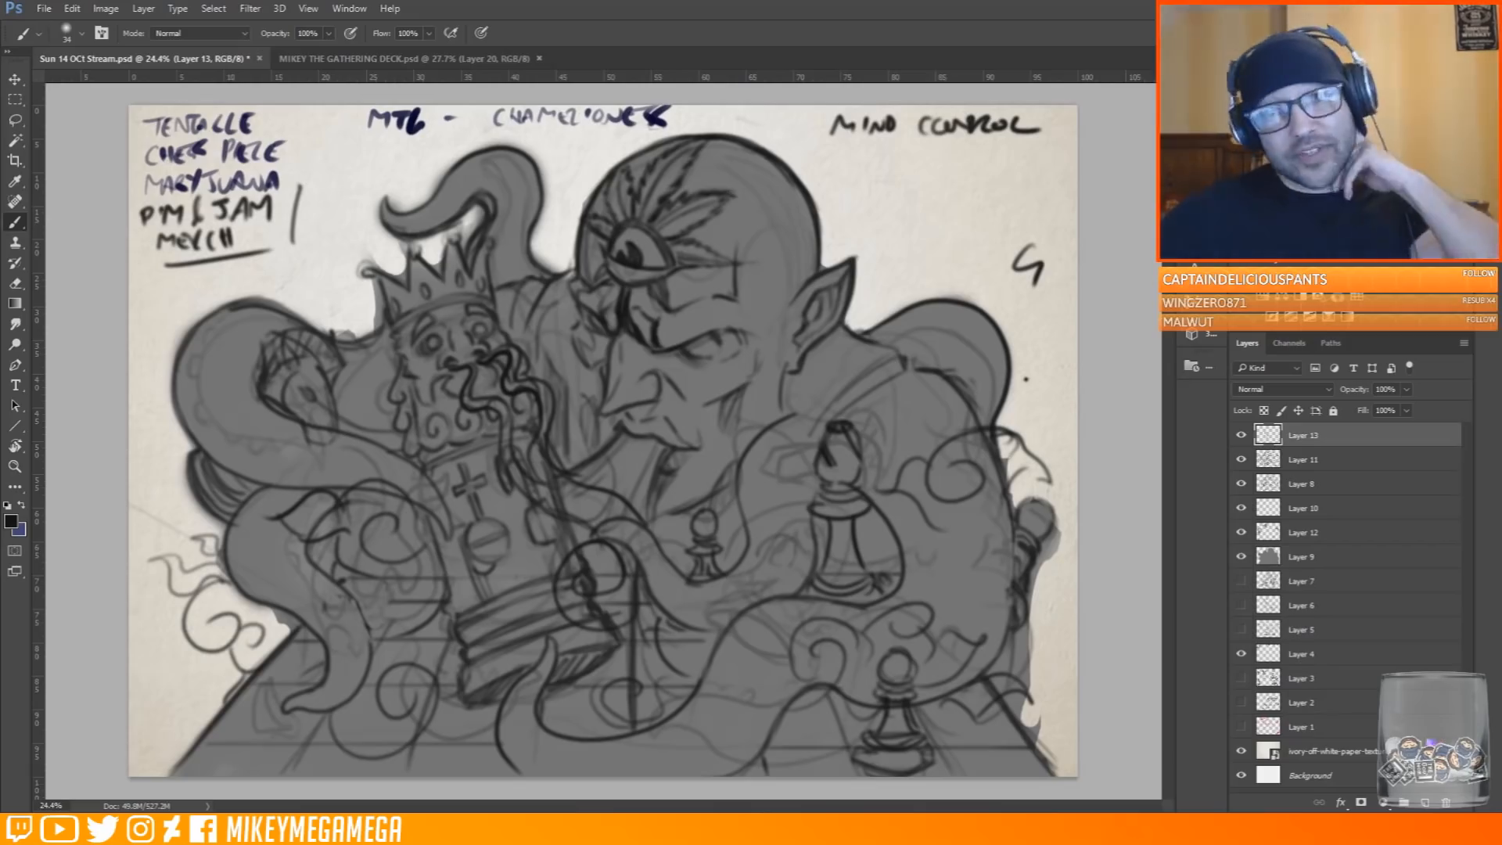
drag(951, 522, 979, 537)
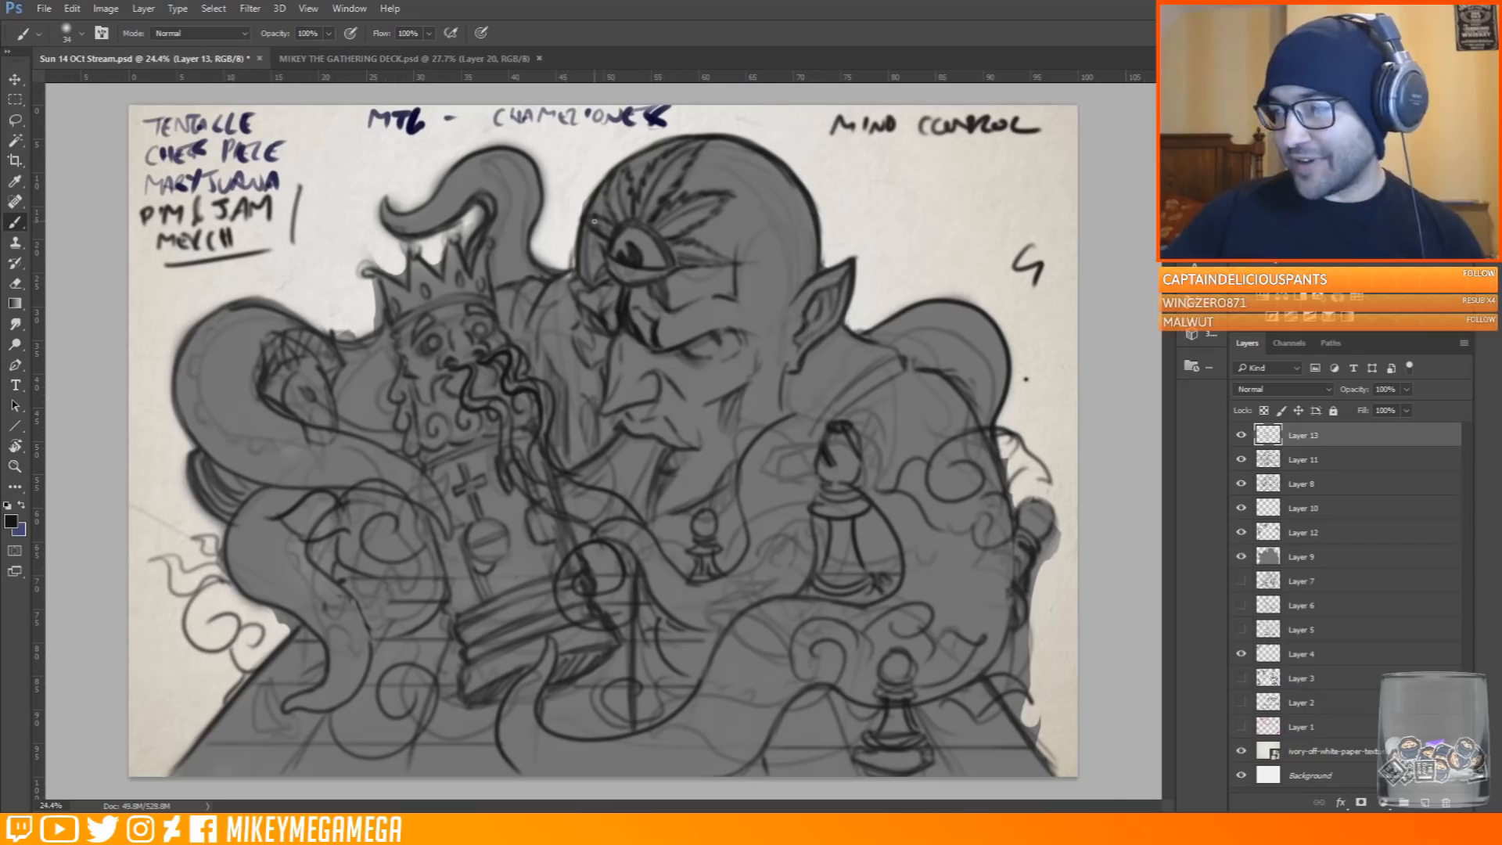
Add a layer above Layer 10 and paint the king piece in a lighter grey with an enlarged brush
click(11, 522)
click(997, 287)
key(Return)
right_click(744, 237)
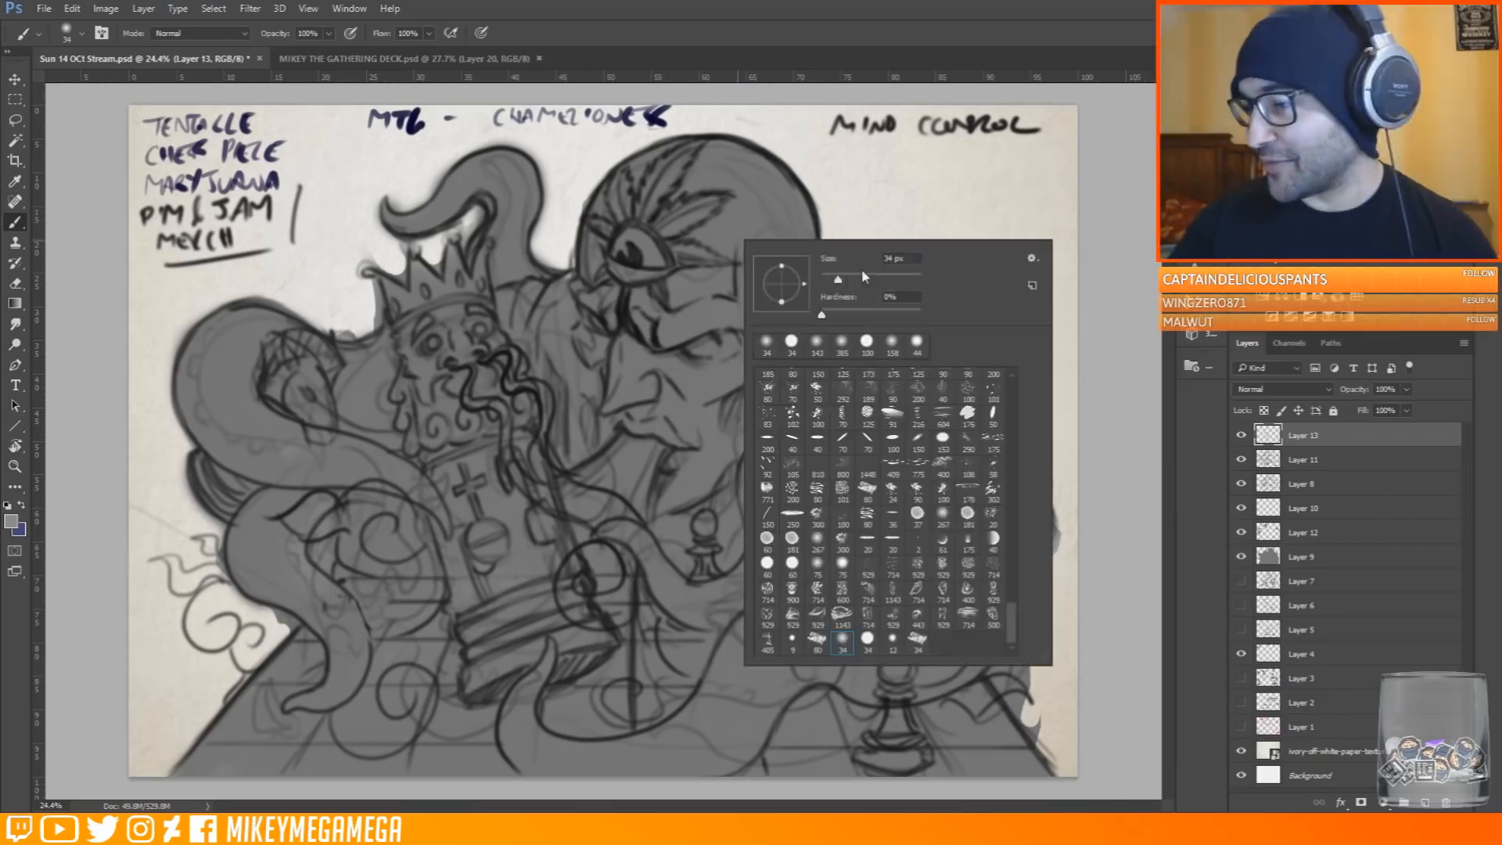
click(866, 278)
key(Return)
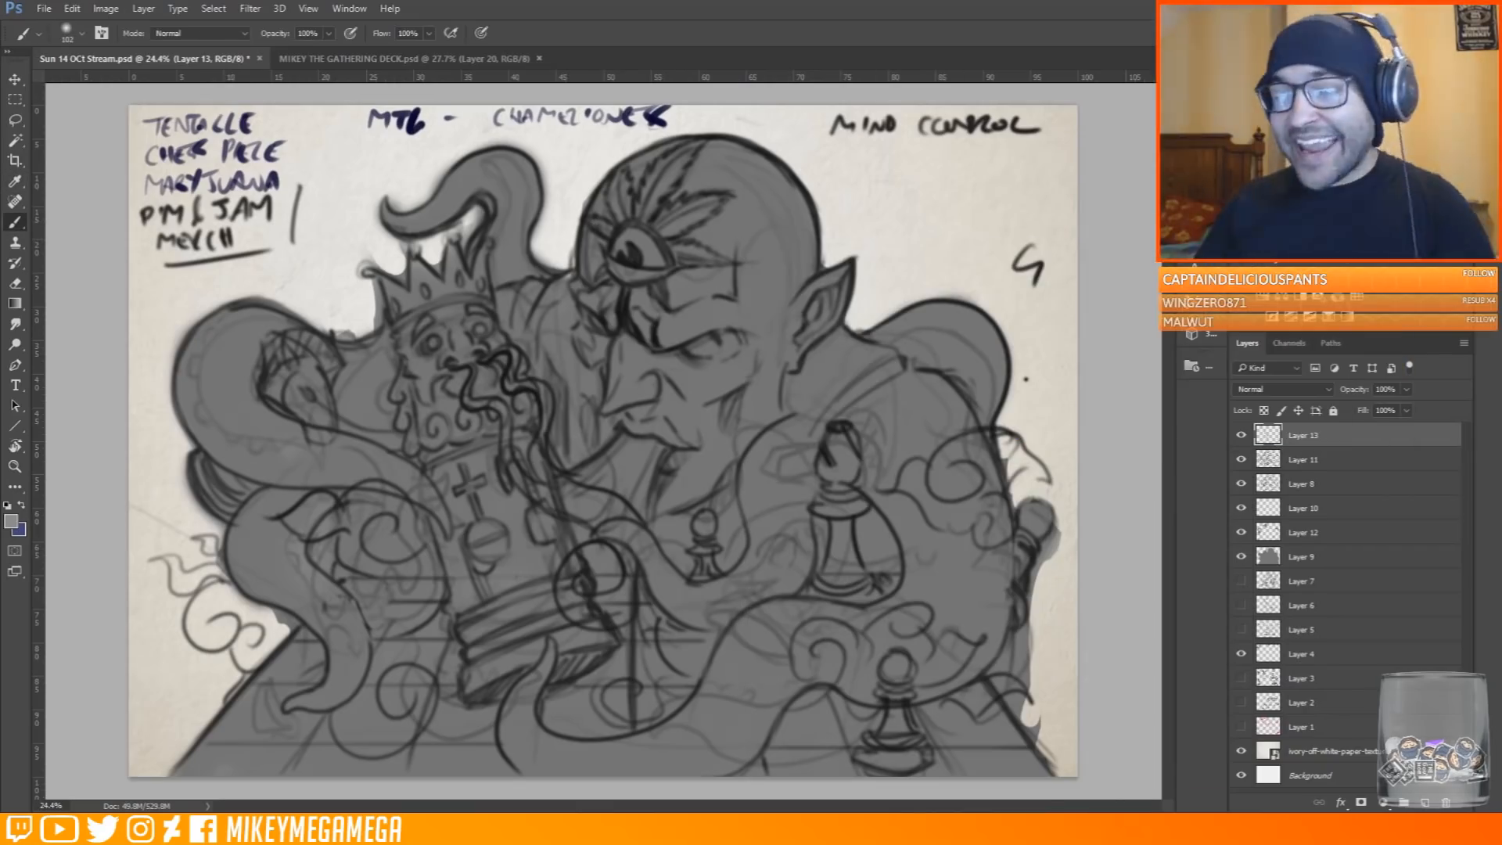
click(1310, 508)
click(1425, 803)
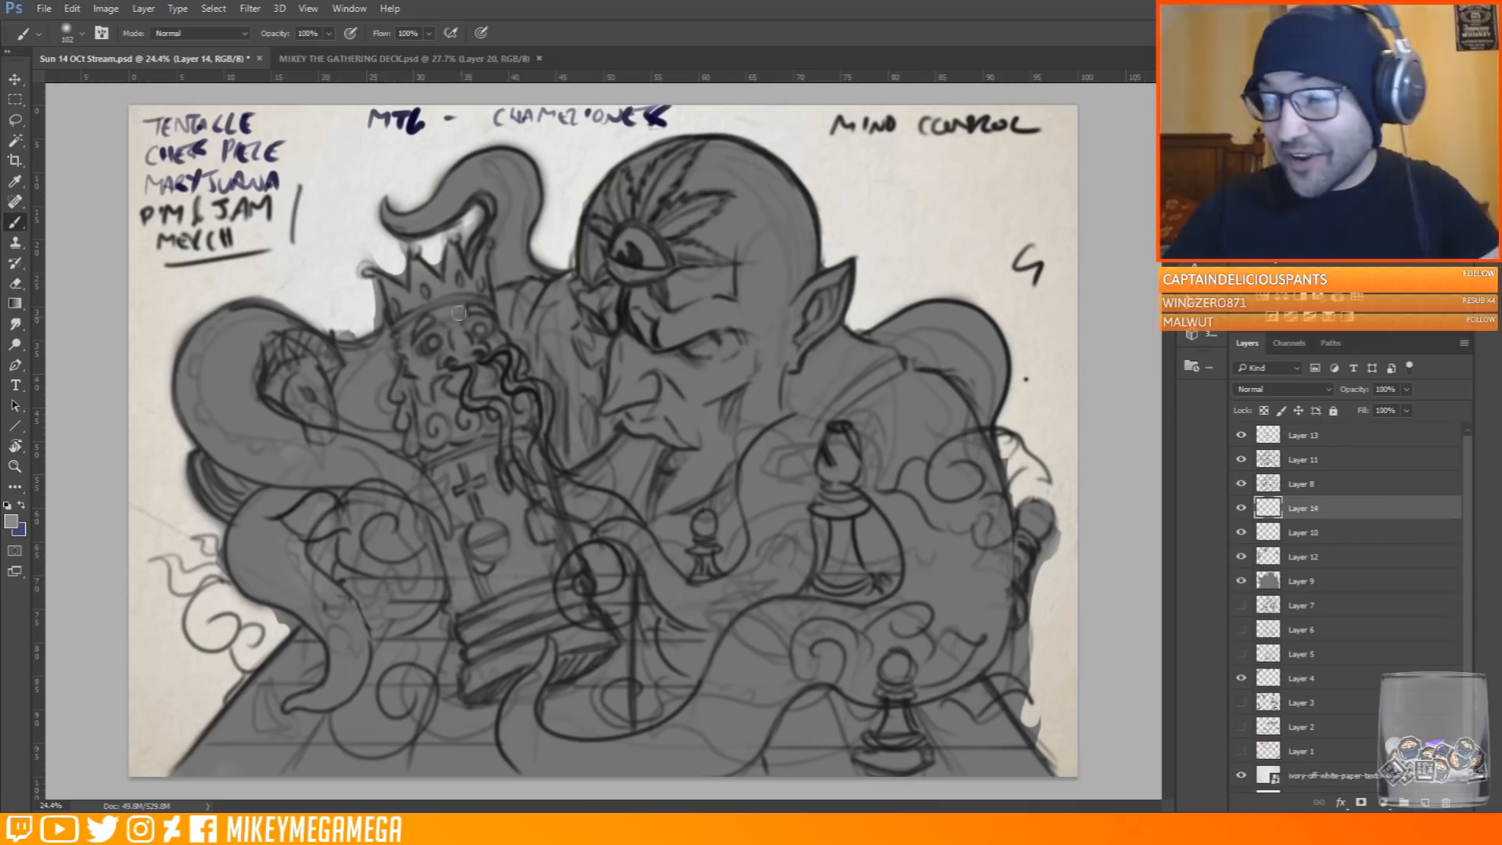
mouse_move(452, 311)
mouse_down()
mouse_move(413, 369)
mouse_move(455, 319)
mouse_move(424, 371)
mouse_move(454, 374)
mouse_move(482, 243)
mouse_move(438, 286)
mouse_move(494, 312)
mouse_move(433, 309)
mouse_move(447, 437)
mouse_move(574, 402)
mouse_move(446, 313)
mouse_move(508, 598)
mouse_move(606, 658)
mouse_move(514, 629)
mouse_up()
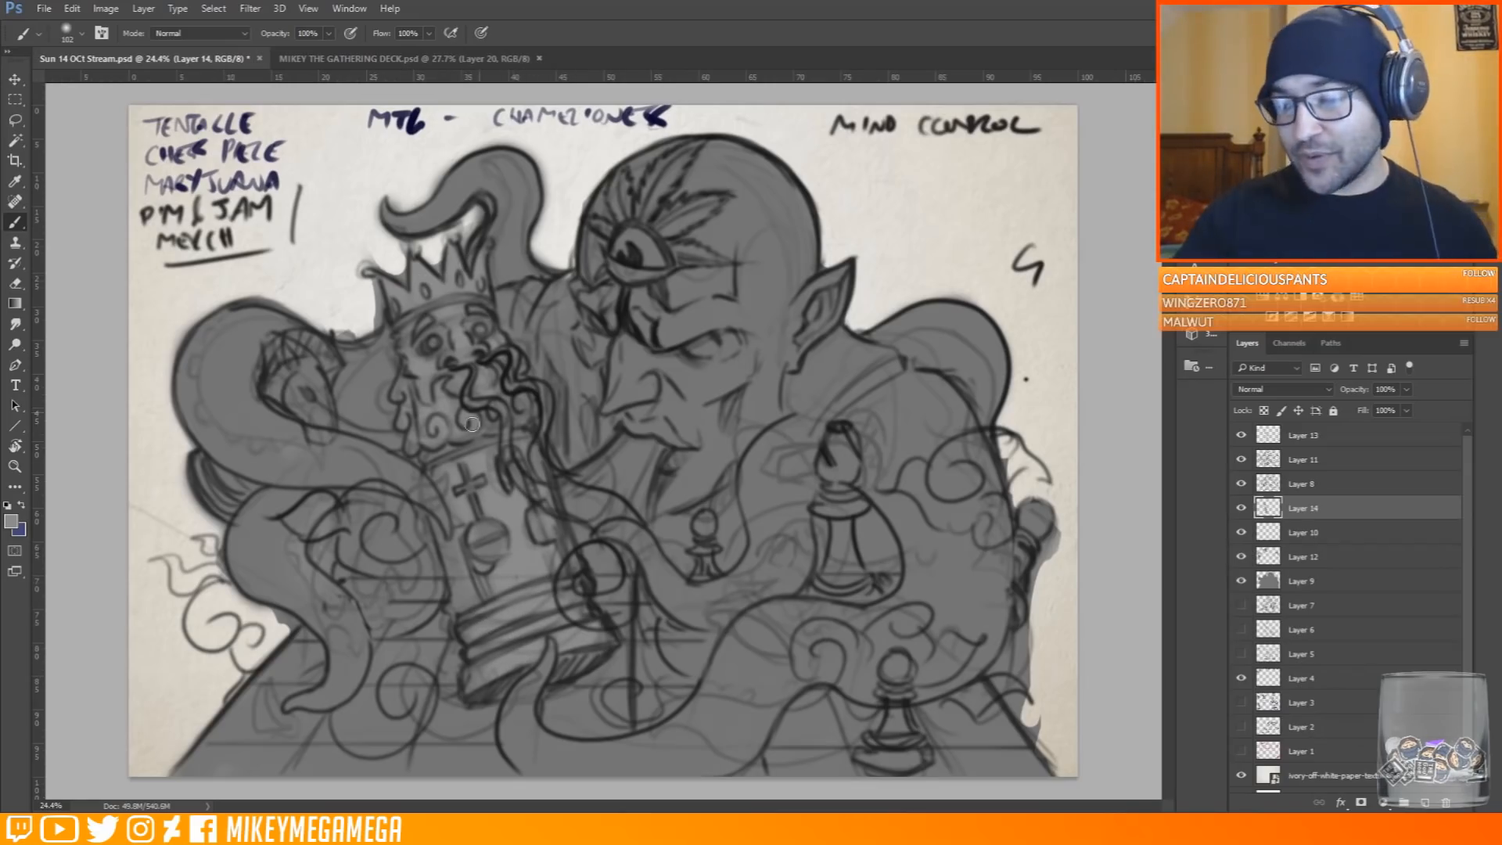
Paint light grey highlights on the figure's forehead, leaf eye, brow, nose, cheek and moustache
drag(688, 310, 643, 309)
drag(581, 285, 599, 302)
drag(597, 243, 596, 276)
mouse_move(678, 287)
mouse_down()
mouse_move(723, 279)
mouse_move(755, 179)
mouse_move(791, 216)
mouse_up()
mouse_move(623, 348)
mouse_down()
mouse_move(613, 401)
mouse_move(628, 342)
mouse_move(692, 394)
mouse_up()
drag(693, 394, 745, 371)
drag(633, 406, 686, 451)
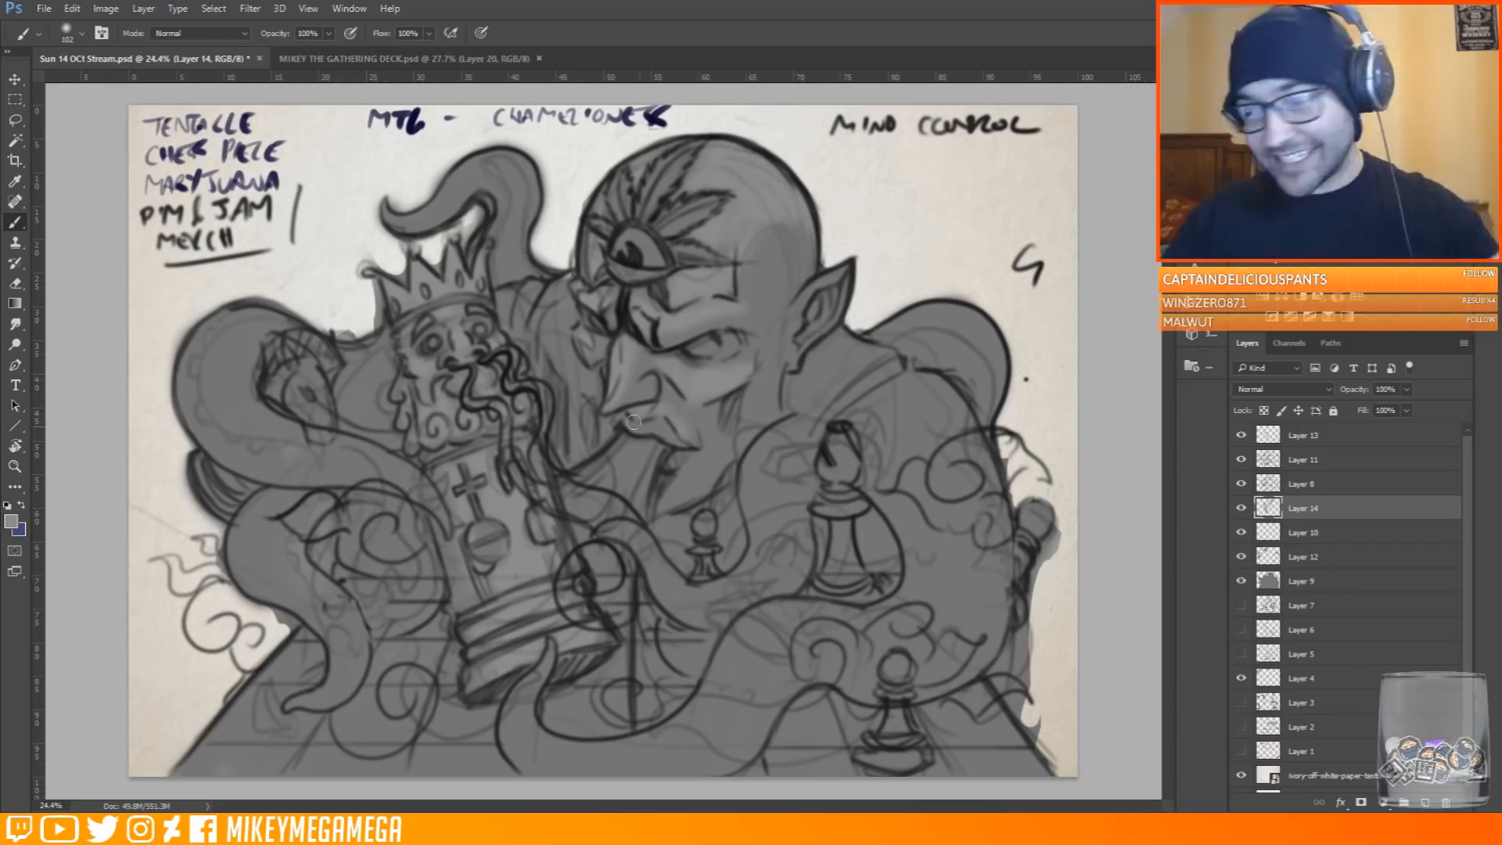
Paint light grey over the tendrils on the king's face and, on Layer 11, the tentacle and smoke curls by its base
mouse_move(507, 358)
mouse_down()
mouse_move(539, 446)
mouse_move(447, 423)
mouse_move(520, 342)
mouse_move(539, 447)
mouse_move(493, 403)
mouse_move(539, 497)
mouse_up()
click(1303, 460)
drag(469, 397, 499, 410)
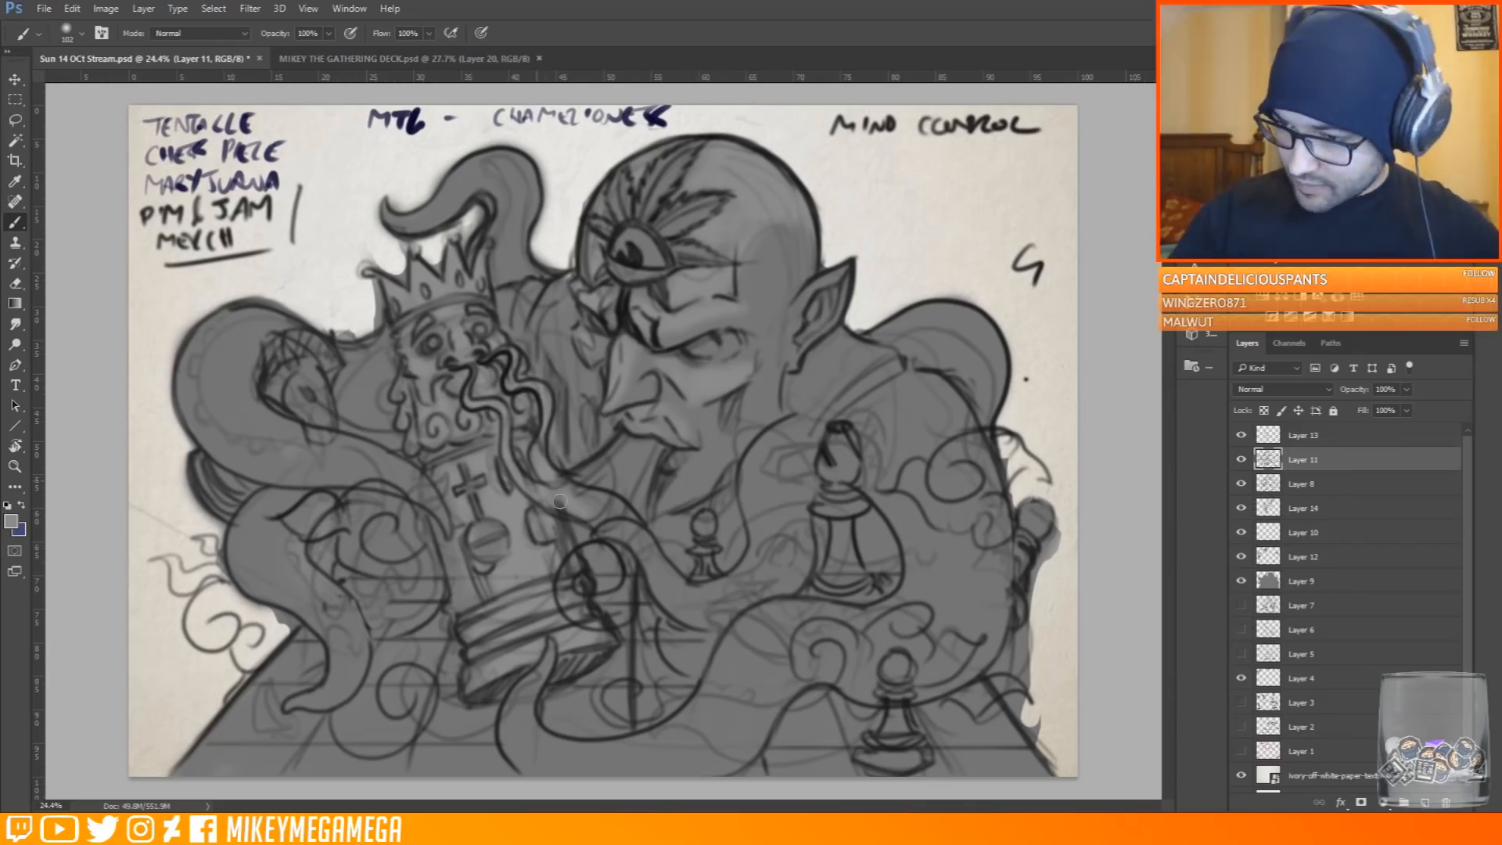
drag(557, 481, 625, 532)
drag(575, 540, 626, 615)
mouse_move(618, 443)
mouse_down()
mouse_move(653, 513)
mouse_move(618, 438)
mouse_up()
mouse_move(657, 532)
mouse_down()
mouse_move(712, 665)
mouse_move(618, 723)
mouse_up()
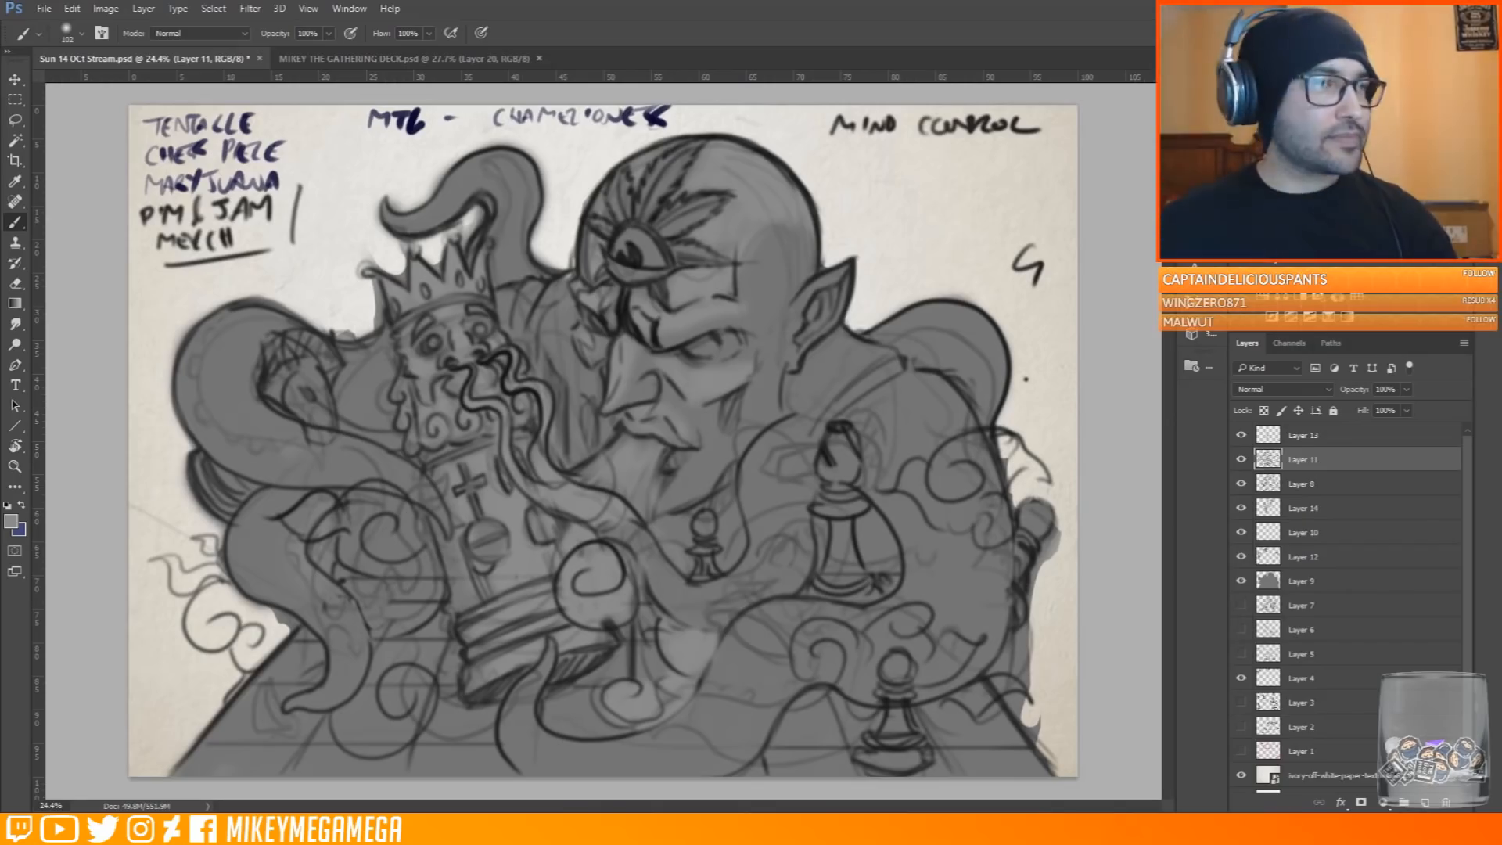
Look through the terrain images in the Imgur post and close the browser page
drag(0, 207, 451, 94)
scroll(453, 336, down, 2)
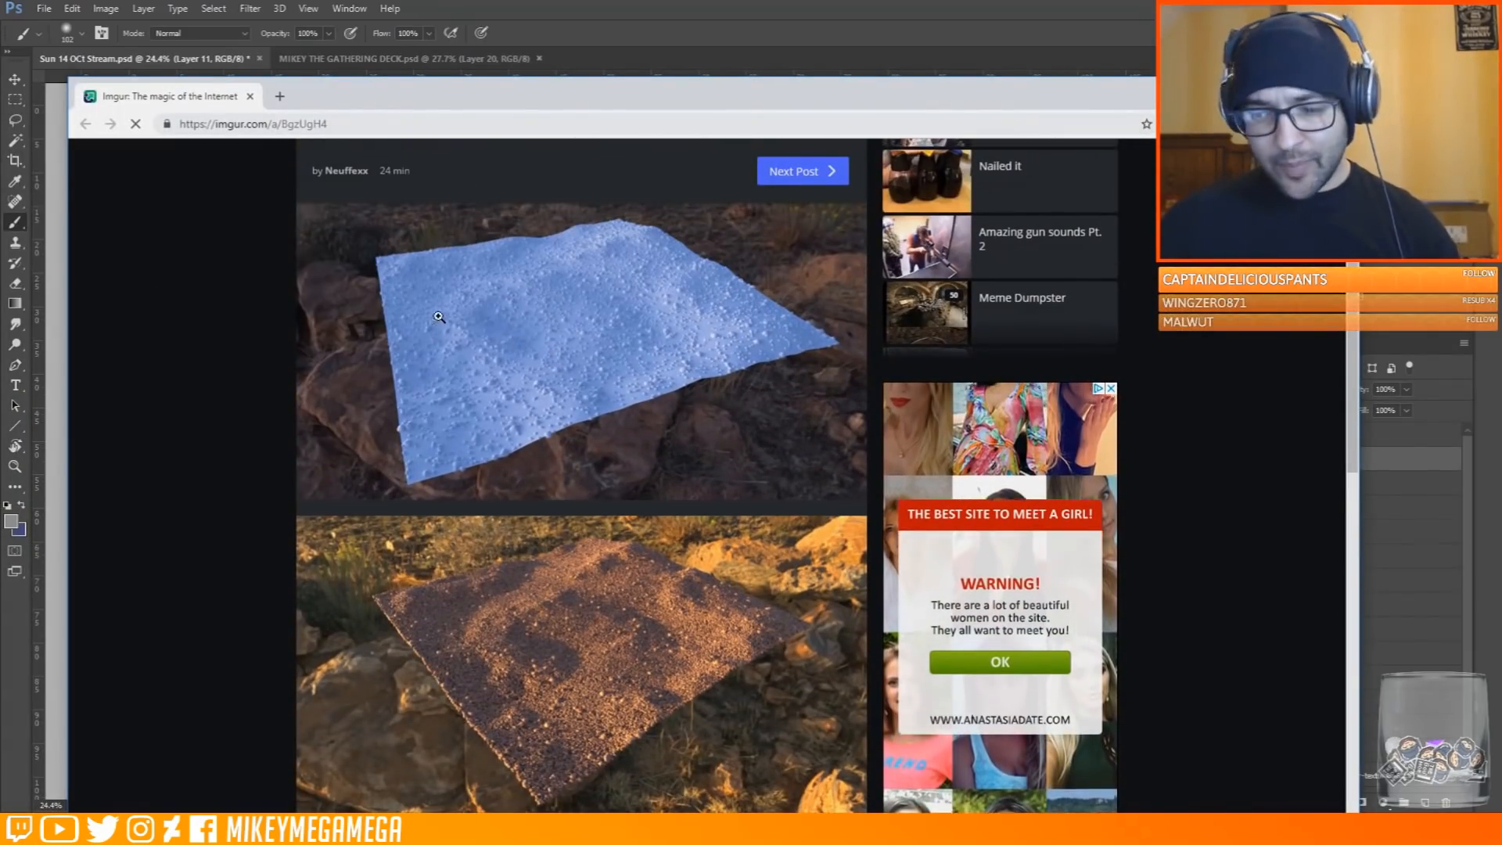
scroll(491, 262, down, 2)
scroll(489, 260, down, 1)
scroll(500, 313, up, 1)
scroll(539, 438, down, 1)
scroll(589, 580, up, 2)
scroll(590, 580, up, 2)
scroll(583, 438, down, 10)
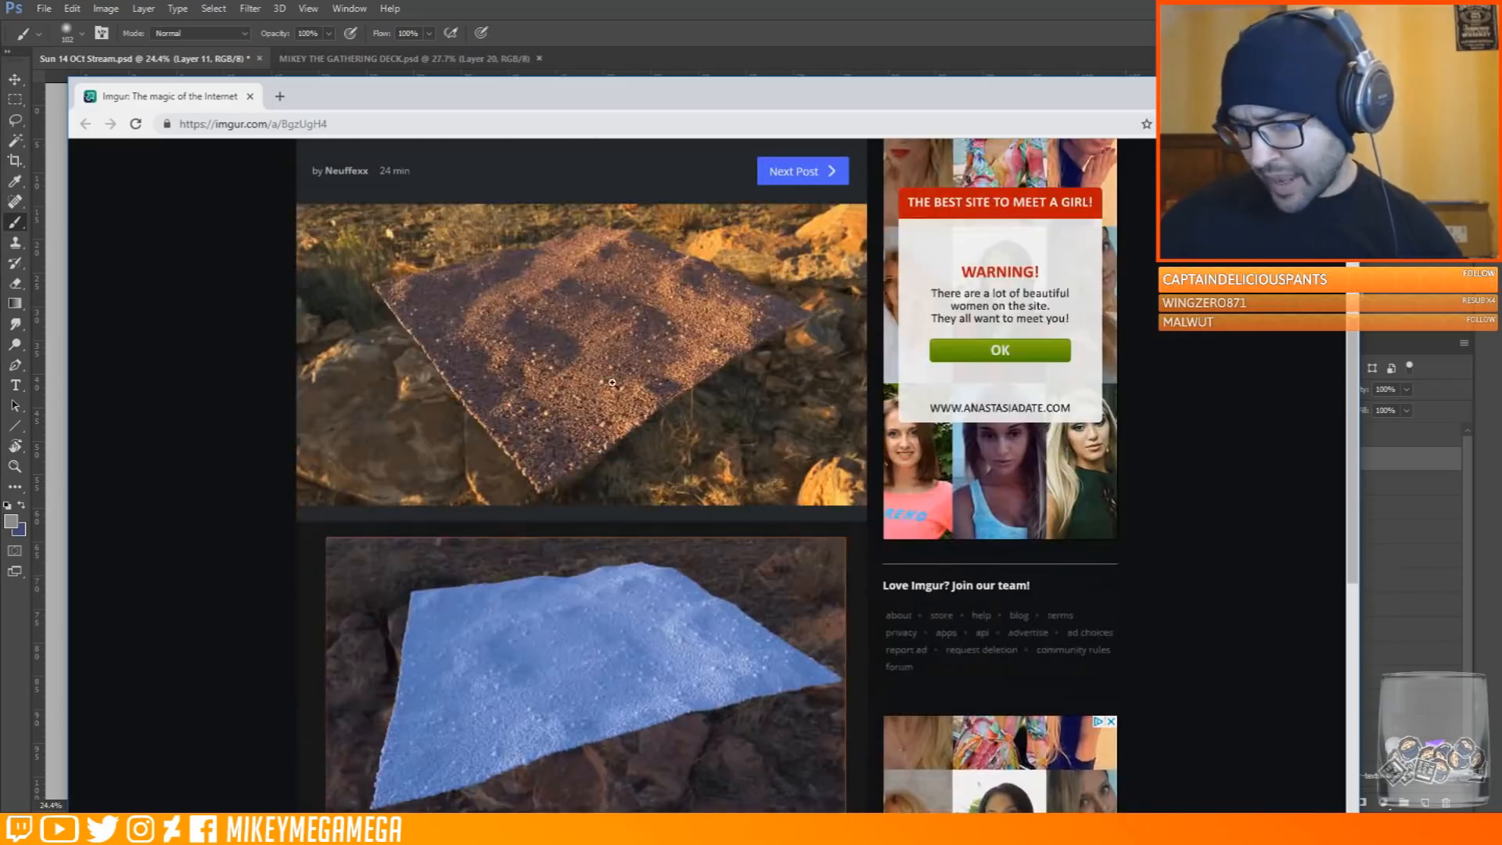
scroll(575, 305, up, 9)
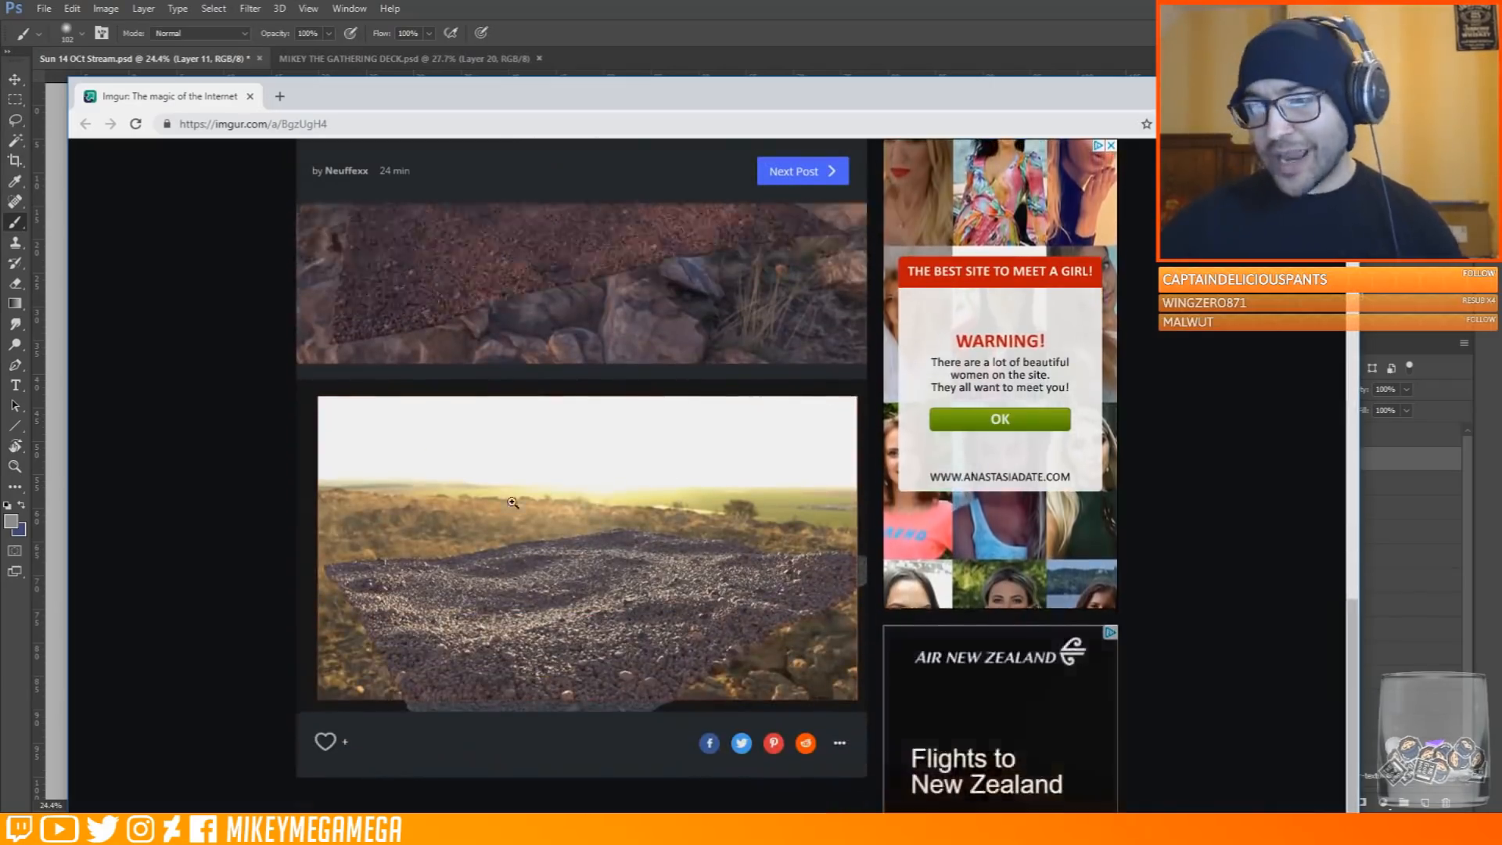
click(1342, 88)
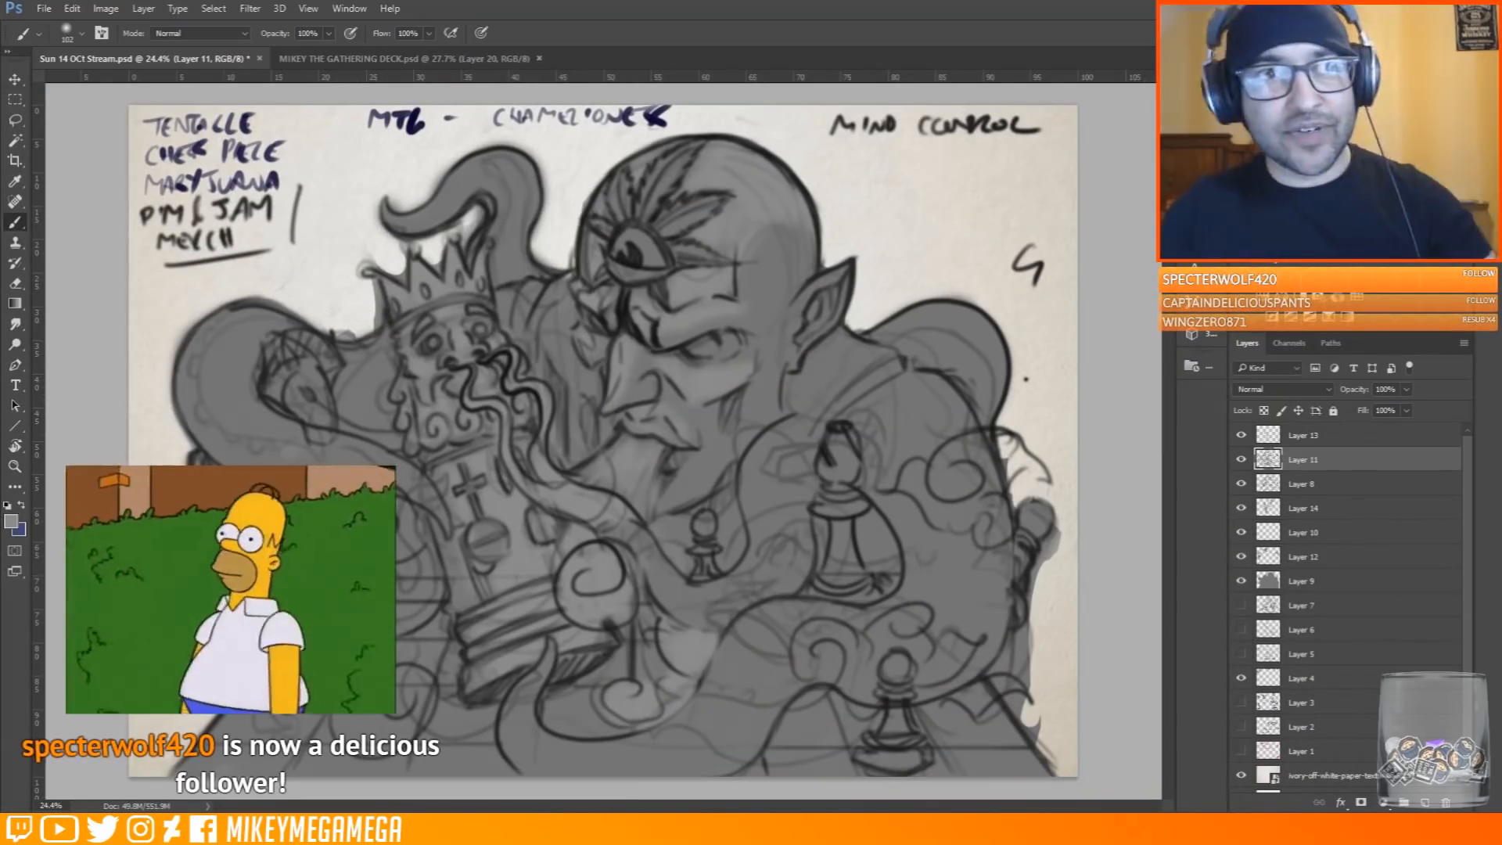
Add a layer above Layer 8 and fill the smoke curls on the left of the drawing with a lighter grey
mouse_move(218, 602)
mouse_down()
mouse_move(225, 630)
mouse_move(263, 654)
mouse_up()
key(ctrl+z)
click(1330, 483)
click(1425, 802)
click(11, 521)
click(996, 228)
key(Return)
mouse_move(209, 606)
mouse_down()
mouse_move(251, 650)
mouse_move(287, 626)
mouse_up()
drag(168, 567, 227, 583)
mouse_move(426, 682)
mouse_down()
mouse_move(389, 733)
mouse_move(348, 720)
mouse_up()
drag(377, 677, 376, 634)
mouse_move(383, 509)
mouse_down()
mouse_move(403, 548)
mouse_move(344, 505)
mouse_up()
drag(313, 505, 280, 525)
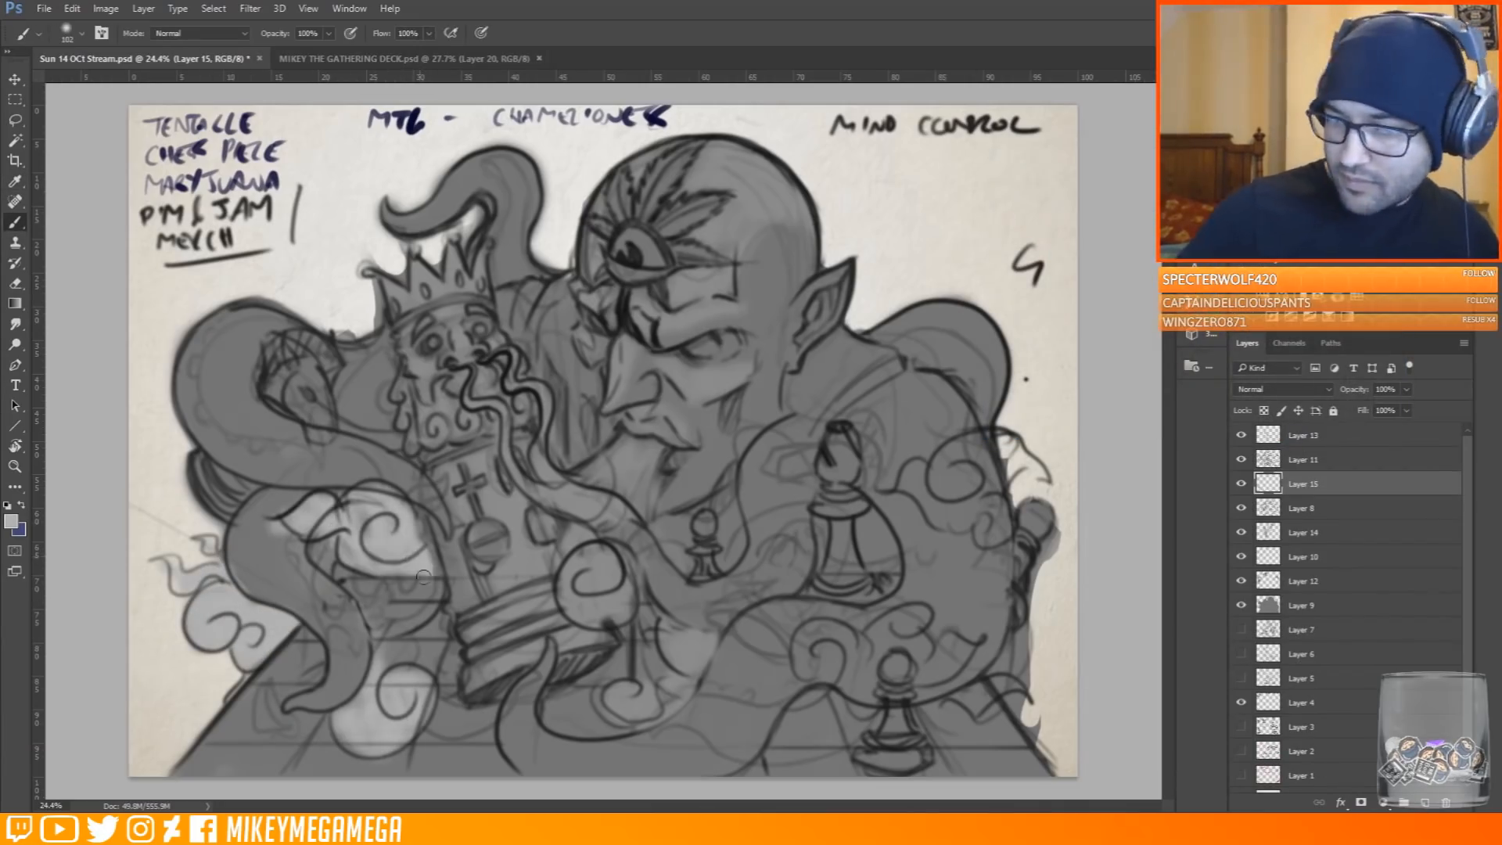
Extend the light grey smoke beside the king's beard, below the left curls and into the curl at the king's base
drag(422, 560, 384, 622)
drag(349, 423, 399, 442)
drag(383, 391, 385, 405)
mouse_move(596, 553)
mouse_down()
mouse_move(560, 616)
mouse_move(590, 587)
mouse_move(618, 607)
mouse_up()
Add a layer above Layer 13 and paint light grey smoke around the king piece's base and below the figure's face
click(1324, 438)
click(1425, 803)
drag(586, 542, 573, 527)
drag(422, 575, 387, 626)
mouse_move(625, 708)
mouse_down()
mouse_move(677, 638)
mouse_move(704, 657)
mouse_up()
mouse_move(618, 438)
mouse_down()
mouse_move(639, 546)
mouse_move(577, 457)
mouse_up()
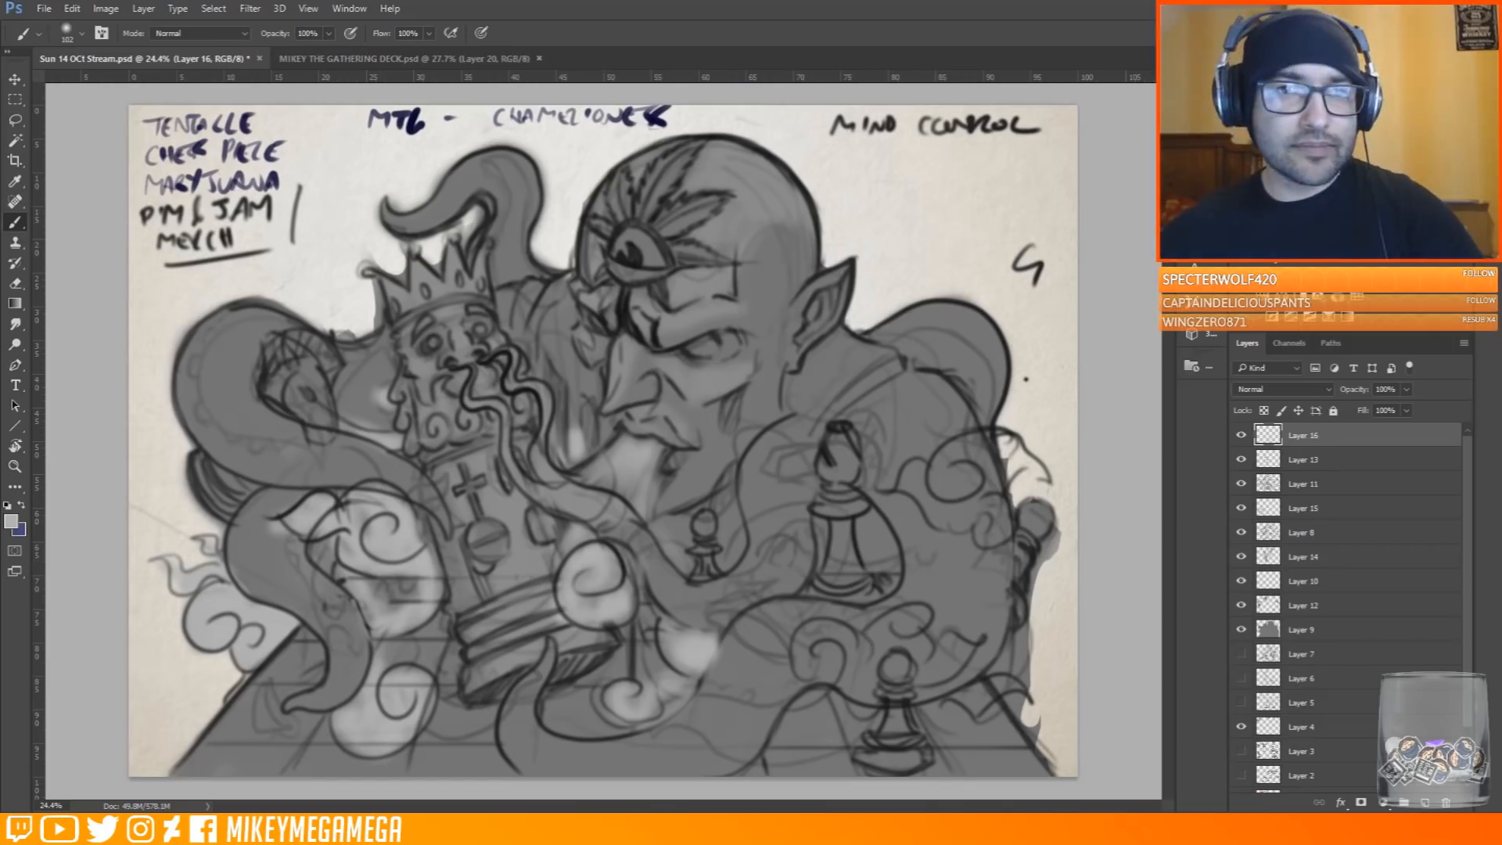
Fill the smoke cloud over the figure's back with light grey on Layer 15
mouse_move(974, 468)
mouse_down()
mouse_move(1031, 481)
mouse_move(1003, 506)
mouse_up()
key(ctrl+alt+z)
click(1296, 512)
mouse_move(970, 454)
mouse_down()
mouse_move(1006, 512)
mouse_move(966, 520)
mouse_move(907, 473)
mouse_up()
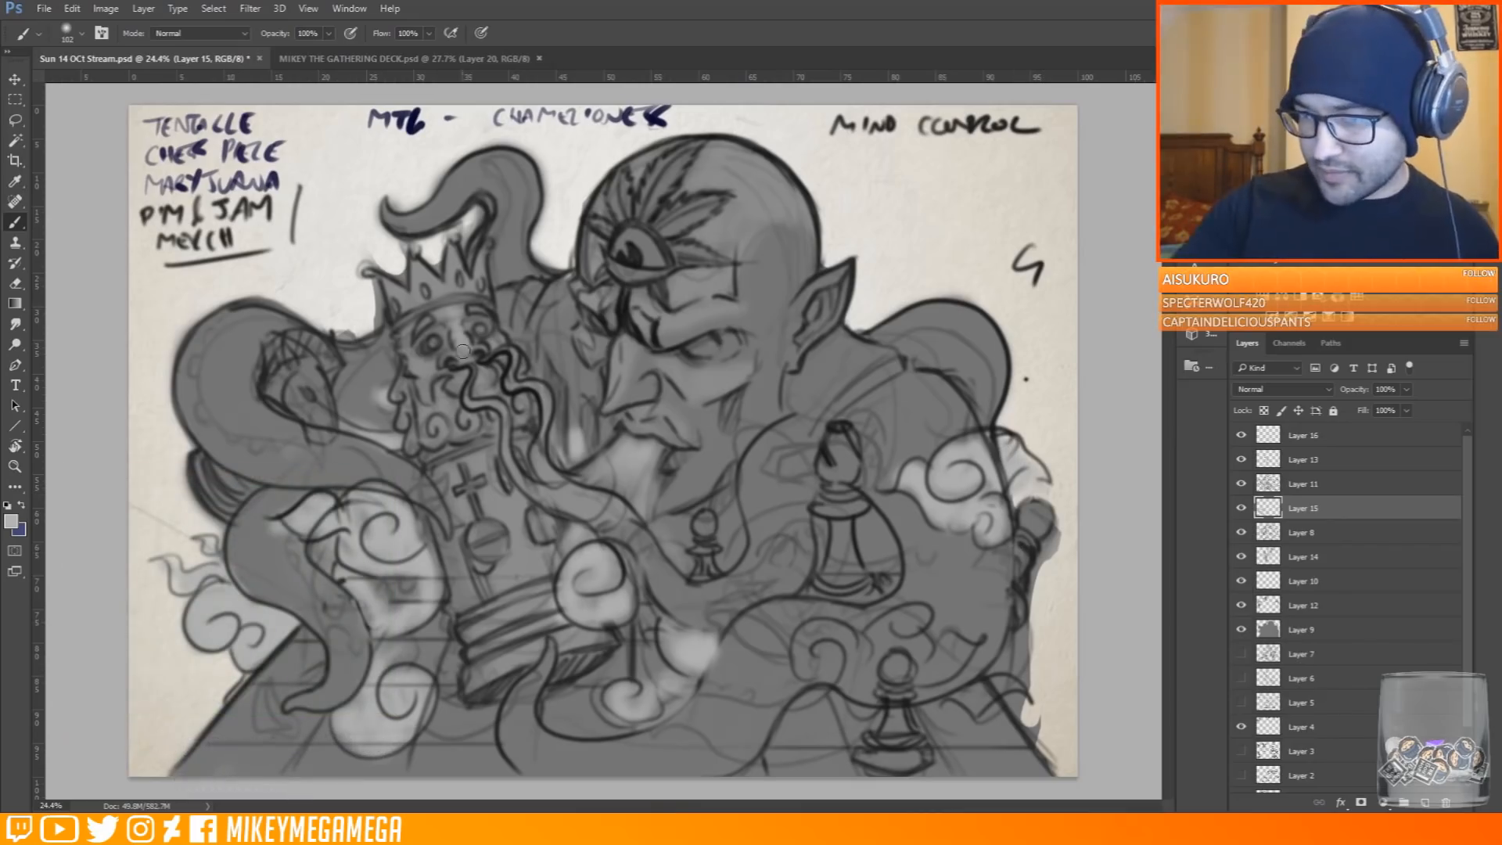
Paint light grey highlights on the king piece's beard, crown, body and base on Layer 15
drag(456, 384, 404, 436)
drag(419, 270, 426, 293)
drag(460, 257, 449, 289)
drag(493, 461, 523, 570)
mouse_move(528, 585)
mouse_down()
mouse_move(546, 620)
mouse_move(604, 626)
mouse_up()
Fill the smoke curls around the front pawn and the smoke beside it on the chessboard with light grey
drag(826, 653, 813, 674)
mouse_move(851, 665)
mouse_down()
mouse_move(901, 622)
mouse_move(975, 645)
mouse_up()
drag(844, 713, 782, 751)
drag(714, 695, 765, 733)
mouse_move(928, 712)
mouse_down()
mouse_move(975, 747)
mouse_move(944, 735)
mouse_up()
drag(991, 676, 1013, 662)
Paint light grey highlights on the bishop piece, the area by the small pawn, and the hand gripped by the left tentacle
drag(870, 522, 889, 588)
mouse_move(734, 454)
mouse_down()
mouse_move(710, 497)
mouse_move(733, 554)
mouse_up()
mouse_move(278, 356)
mouse_down()
mouse_move(304, 367)
mouse_move(317, 436)
mouse_up()
drag(305, 369, 274, 400)
drag(234, 462, 201, 498)
drag(280, 427, 286, 441)
drag(829, 427, 853, 473)
drag(849, 488, 849, 568)
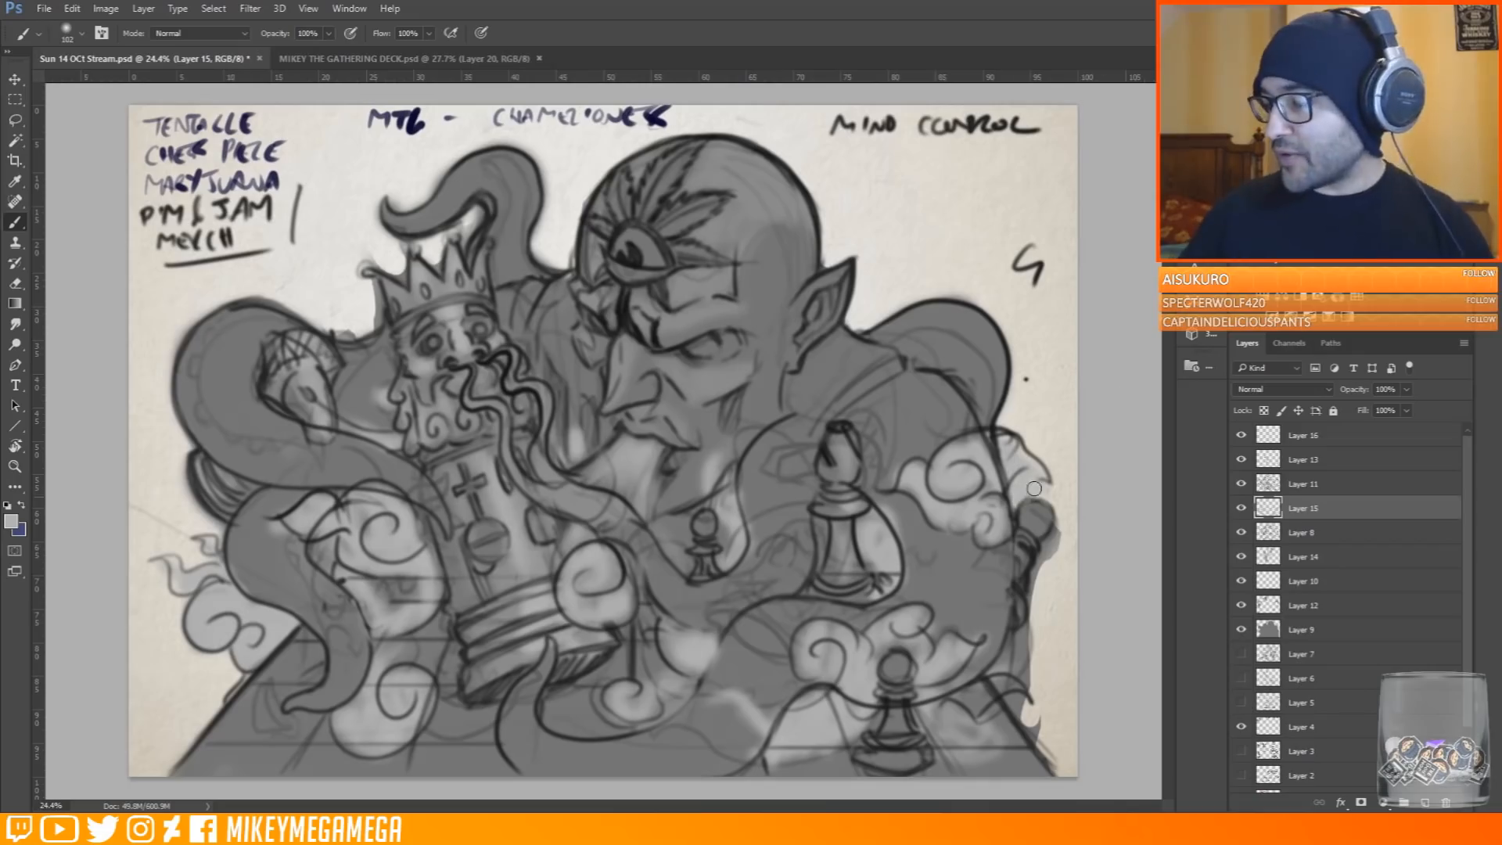
Lighten the smoke around the king piece's base and the area beside its beard
drag(614, 694, 604, 722)
drag(366, 692, 374, 748)
drag(391, 671, 415, 673)
mouse_move(376, 635)
mouse_down()
mouse_move(396, 503)
mouse_move(351, 485)
mouse_up()
drag(576, 434, 578, 409)
Paint light grey highlights across the figure's face, brow, bald head and pointed ear
drag(577, 290, 667, 324)
drag(666, 324, 742, 305)
drag(624, 339, 613, 398)
drag(576, 330, 587, 341)
mouse_move(696, 376)
mouse_down()
mouse_move(680, 366)
mouse_move(728, 379)
mouse_up()
drag(601, 235, 587, 273)
drag(617, 188, 598, 212)
mouse_move(670, 149)
mouse_down()
mouse_move(627, 190)
mouse_move(692, 187)
mouse_up()
drag(740, 204, 698, 249)
drag(736, 157, 786, 223)
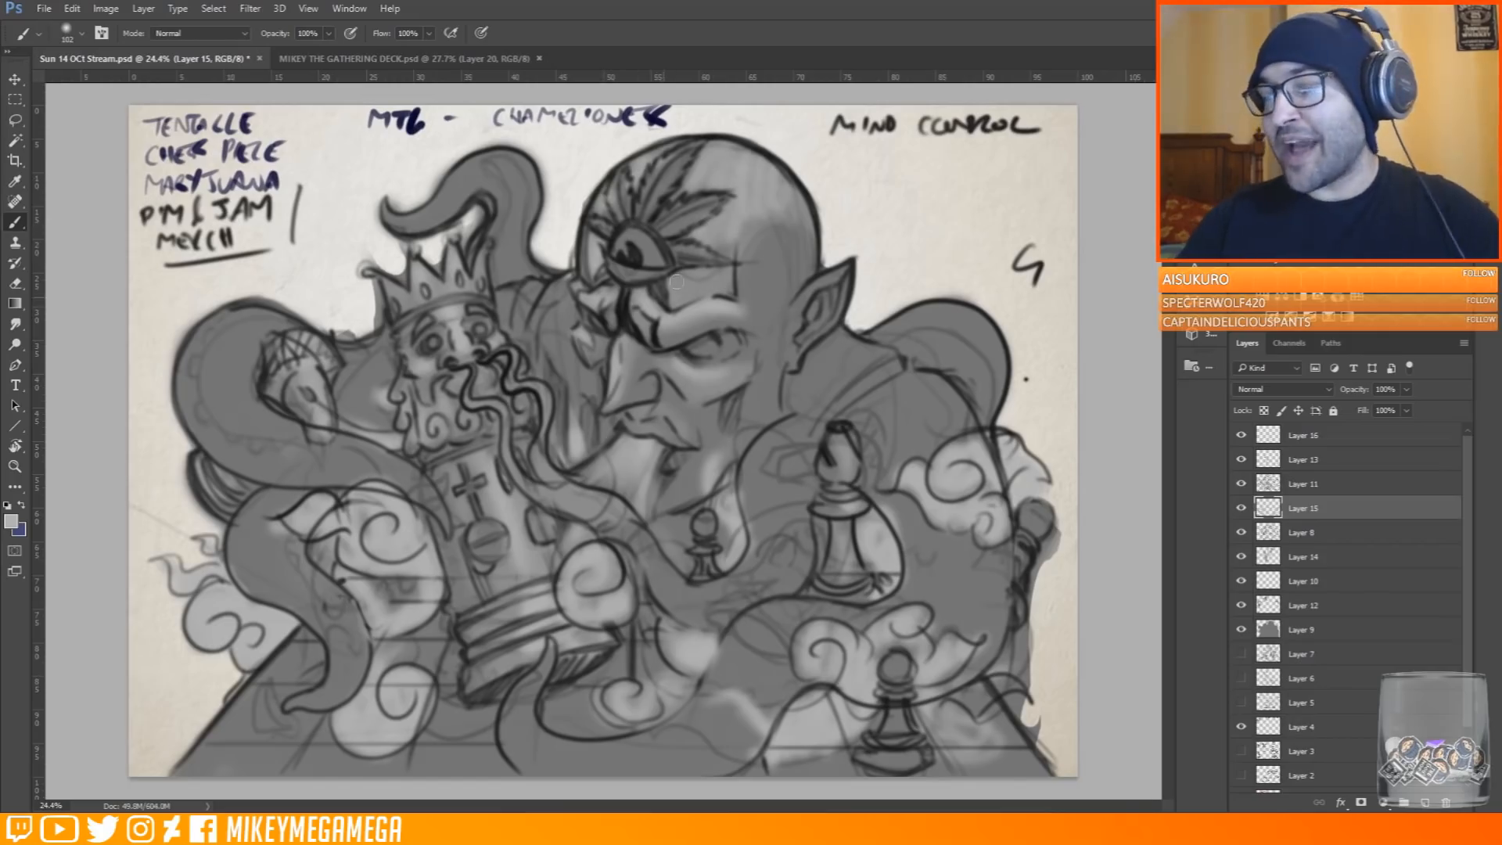
drag(665, 283, 729, 274)
mouse_move(831, 277)
mouse_down()
mouse_move(795, 310)
mouse_move(798, 358)
mouse_up()
Highlight the upper tentacle, both left tentacles and the tentacle curling up past the small pawn with light grey
drag(393, 216, 522, 209)
mouse_move(275, 313)
mouse_down()
mouse_move(197, 414)
mouse_move(317, 460)
mouse_move(409, 471)
mouse_up()
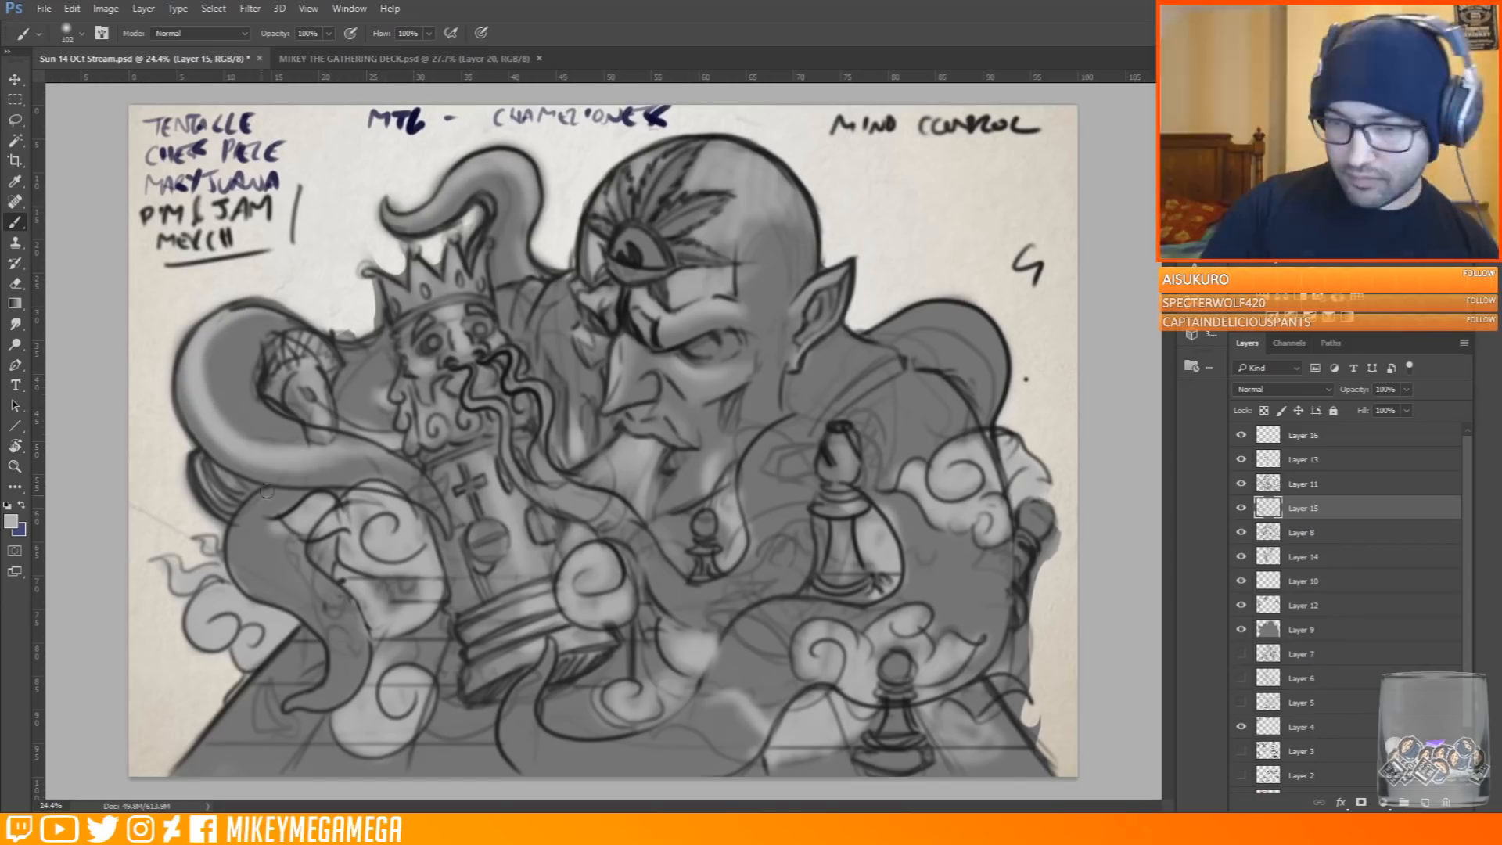
drag(268, 499, 338, 642)
drag(338, 642, 294, 704)
mouse_move(627, 528)
mouse_down()
mouse_move(675, 573)
mouse_move(769, 570)
mouse_up()
drag(768, 569, 785, 422)
Add light grey highlights to the figure's shoulder, rear tentacle, back and the tentacle crossing the front of the board
click(816, 395)
click(841, 355)
drag(877, 337, 948, 320)
click(973, 324)
drag(904, 381, 939, 430)
drag(964, 544, 954, 619)
mouse_move(784, 625)
mouse_down()
mouse_move(685, 736)
mouse_move(535, 662)
mouse_up()
Set the foreground colour to dark grey #3a3a3a
click(11, 521)
click(998, 360)
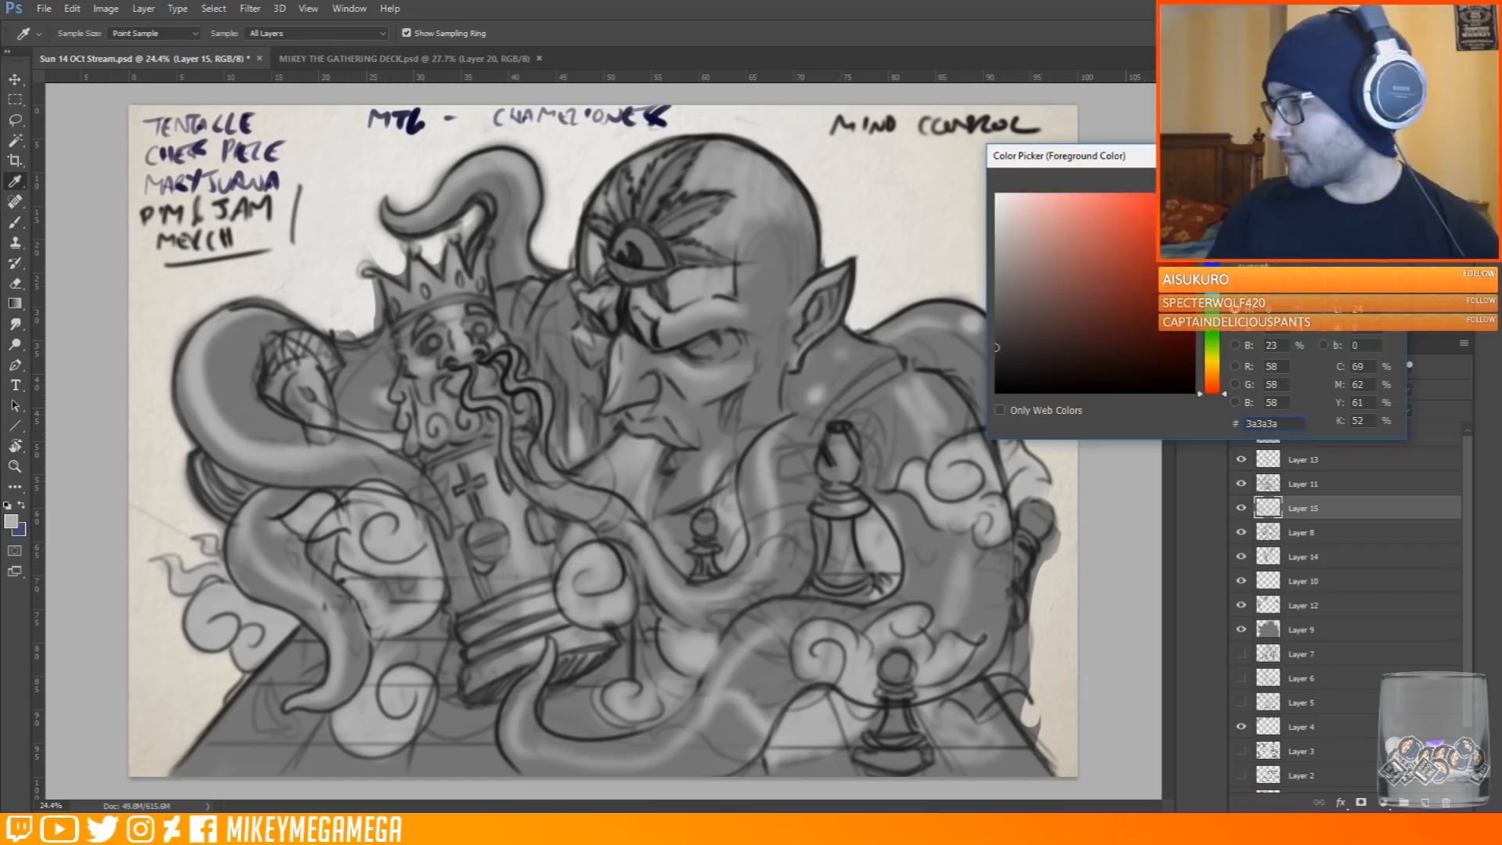
key(Return)
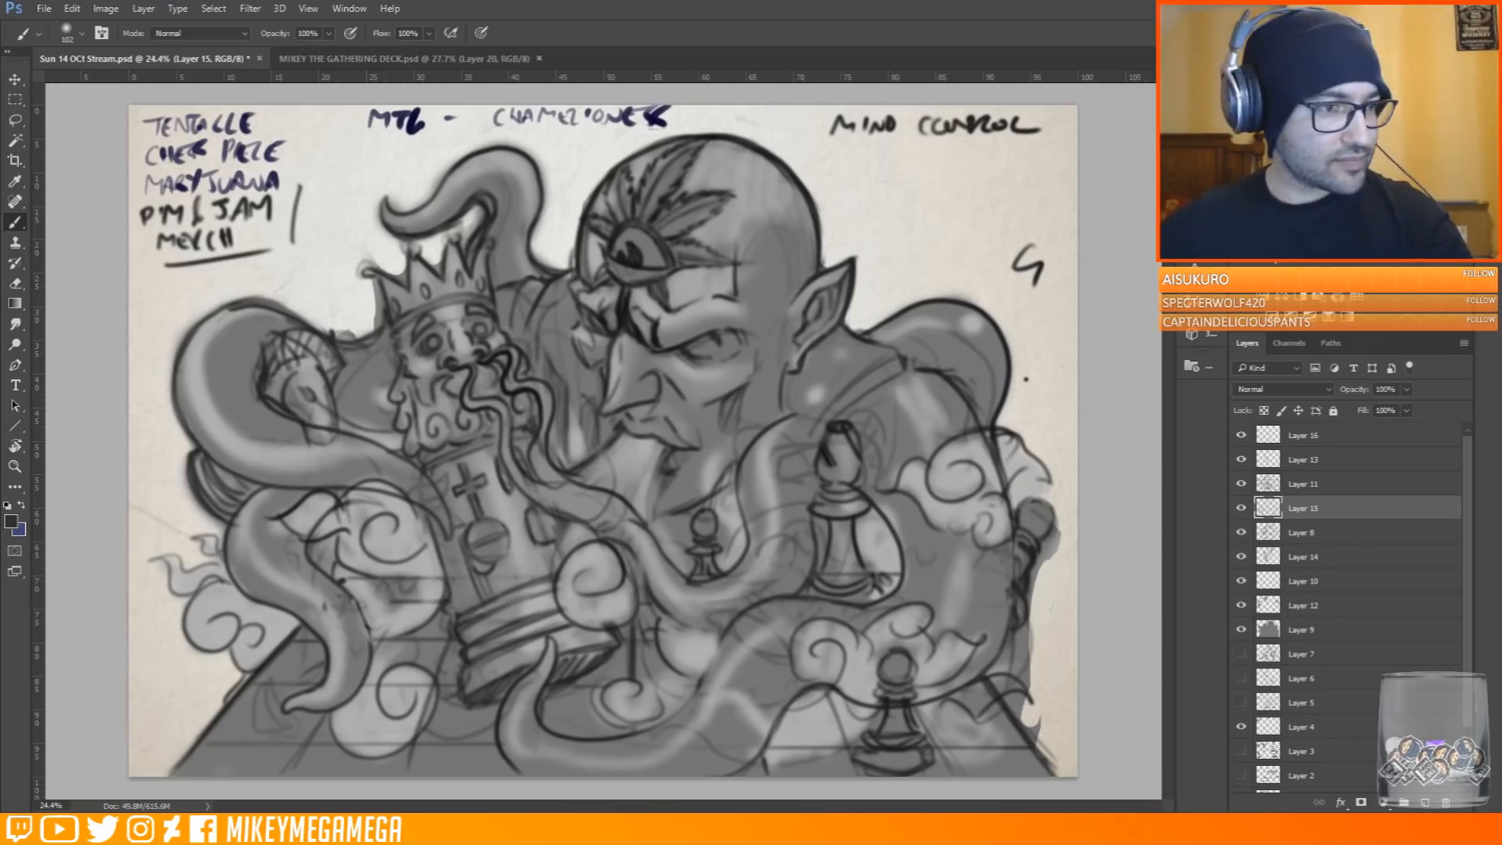
Switch to the browser and examine the greyscale Audrey Hepburn portrait on the Instagram page
drag(2, 249, 784, 84)
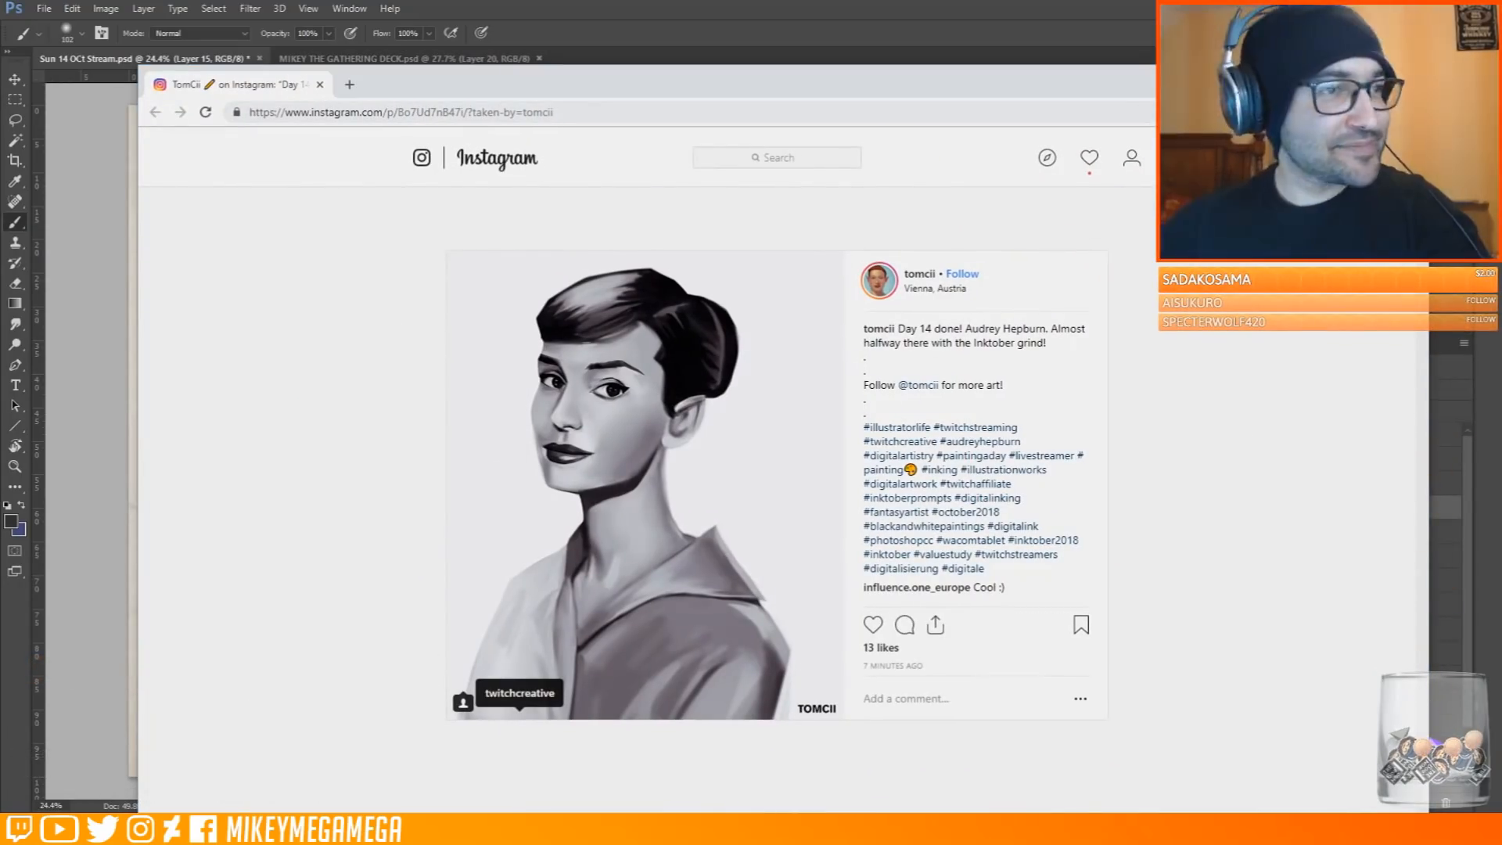
drag(592, 74, 2, 36)
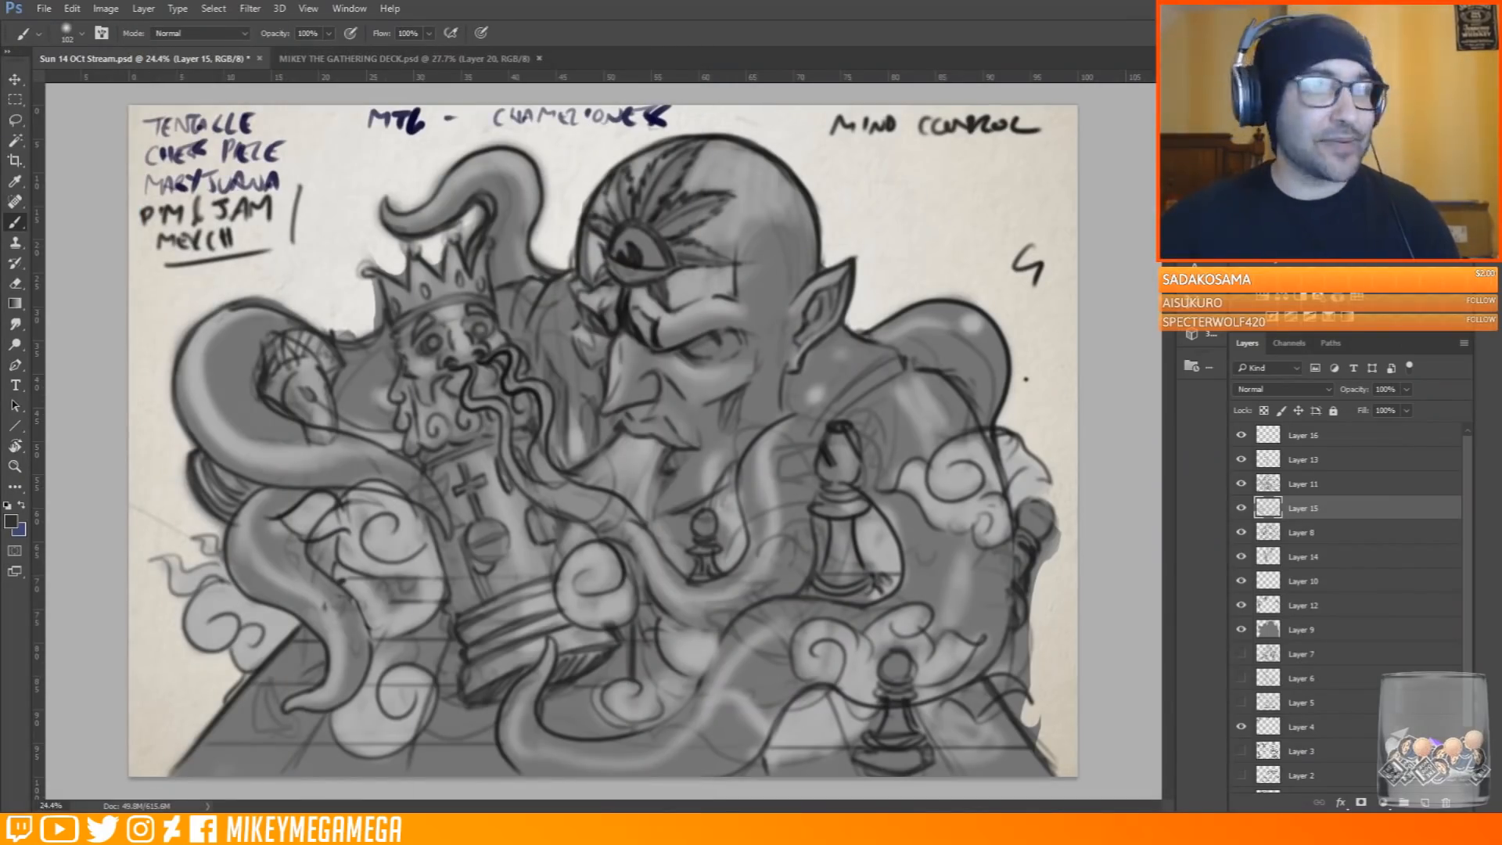
drag(1, 134, 646, 134)
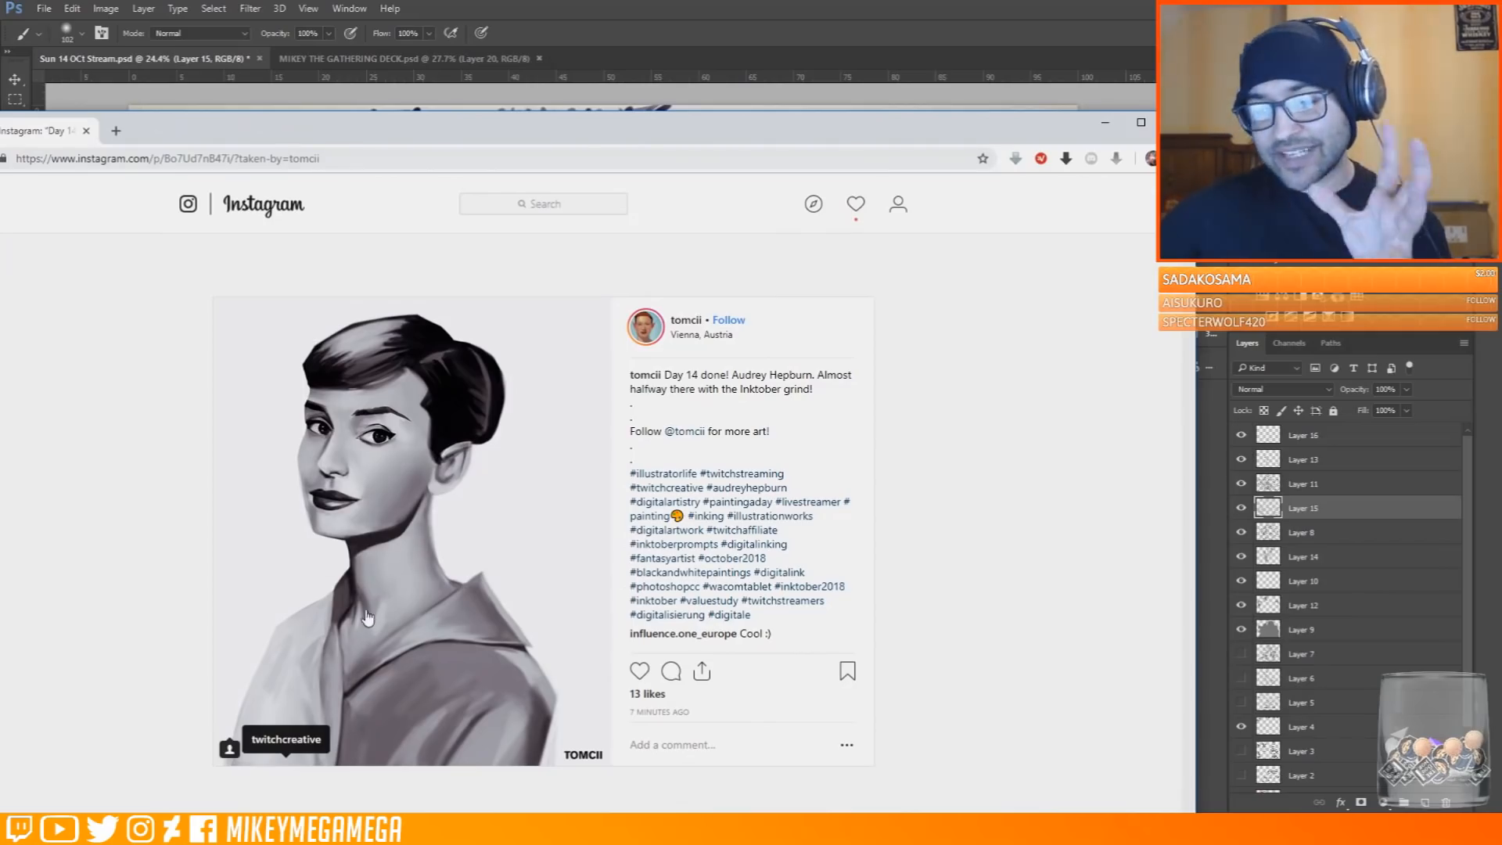
key(alt+Tab)
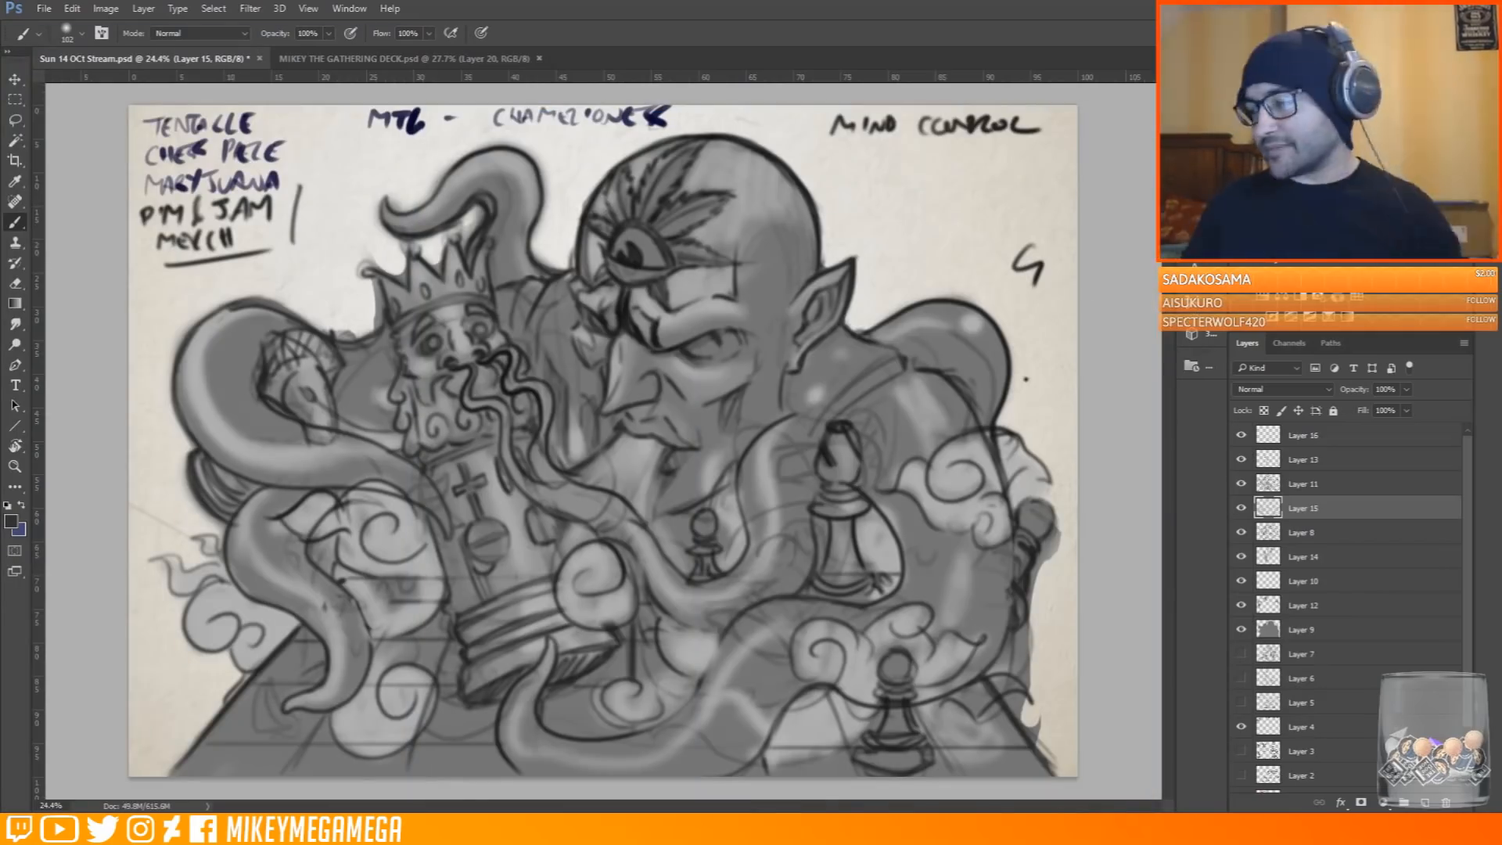
Set the blend mode of Layer 16 to Multiply
click(1314, 435)
click(1283, 389)
click(1252, 440)
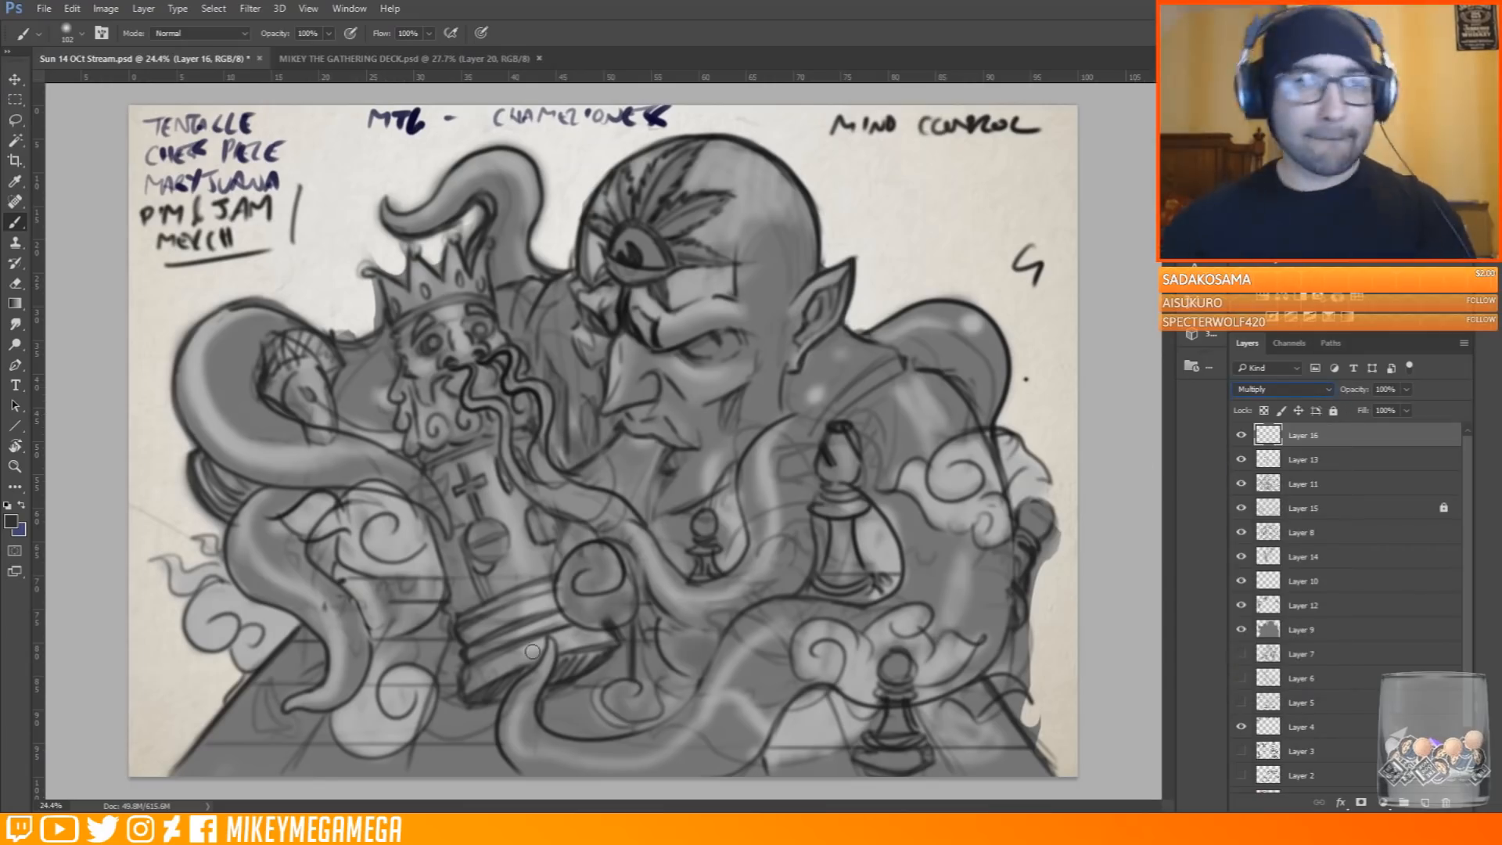
Paint dark chessboard squares and shadows around the left tentacles and the king piece's base on Layer 16
drag(236, 511, 261, 489)
drag(283, 401, 324, 439)
drag(321, 536, 330, 566)
mouse_move(432, 626)
mouse_down()
mouse_move(448, 631)
mouse_move(417, 632)
mouse_move(448, 632)
mouse_up()
key(ctrl+z)
mouse_move(294, 649)
mouse_down()
mouse_move(313, 677)
mouse_move(266, 679)
mouse_up()
mouse_move(192, 767)
mouse_down()
mouse_move(286, 756)
mouse_move(227, 767)
mouse_up()
drag(321, 724, 315, 744)
drag(452, 650, 454, 689)
mouse_move(414, 766)
mouse_down()
mouse_move(489, 751)
mouse_move(505, 768)
mouse_up()
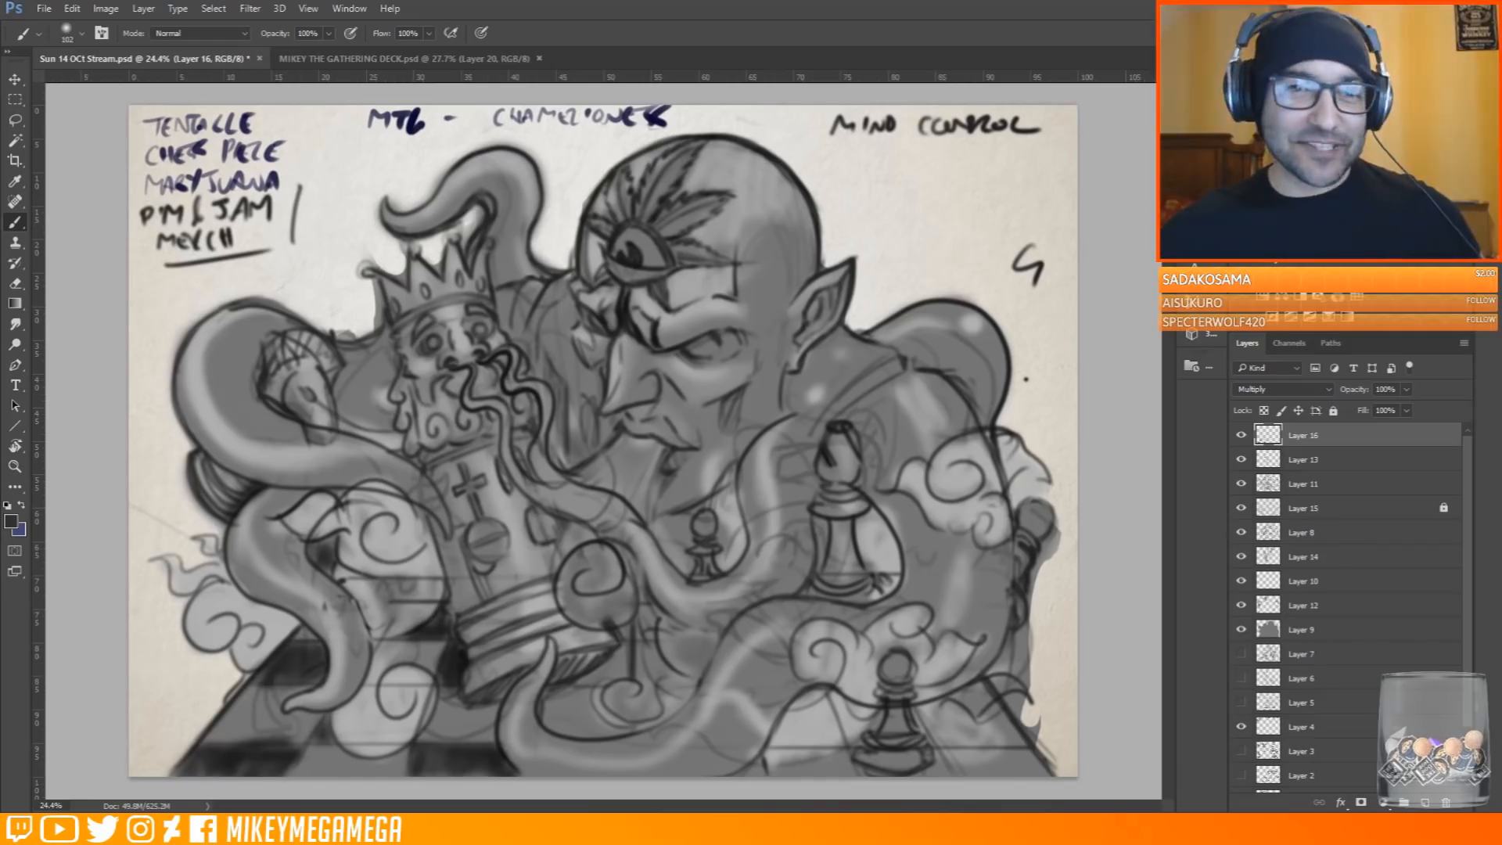
Paint dark chessboard squares inside the front tentacle's curl and around the front pawn at the board's right side
mouse_move(550, 692)
mouse_down()
mouse_move(564, 725)
mouse_move(614, 728)
mouse_up()
drag(638, 644, 637, 672)
drag(663, 671, 688, 684)
drag(771, 763, 864, 763)
drag(919, 708, 921, 736)
drag(942, 755, 1041, 767)
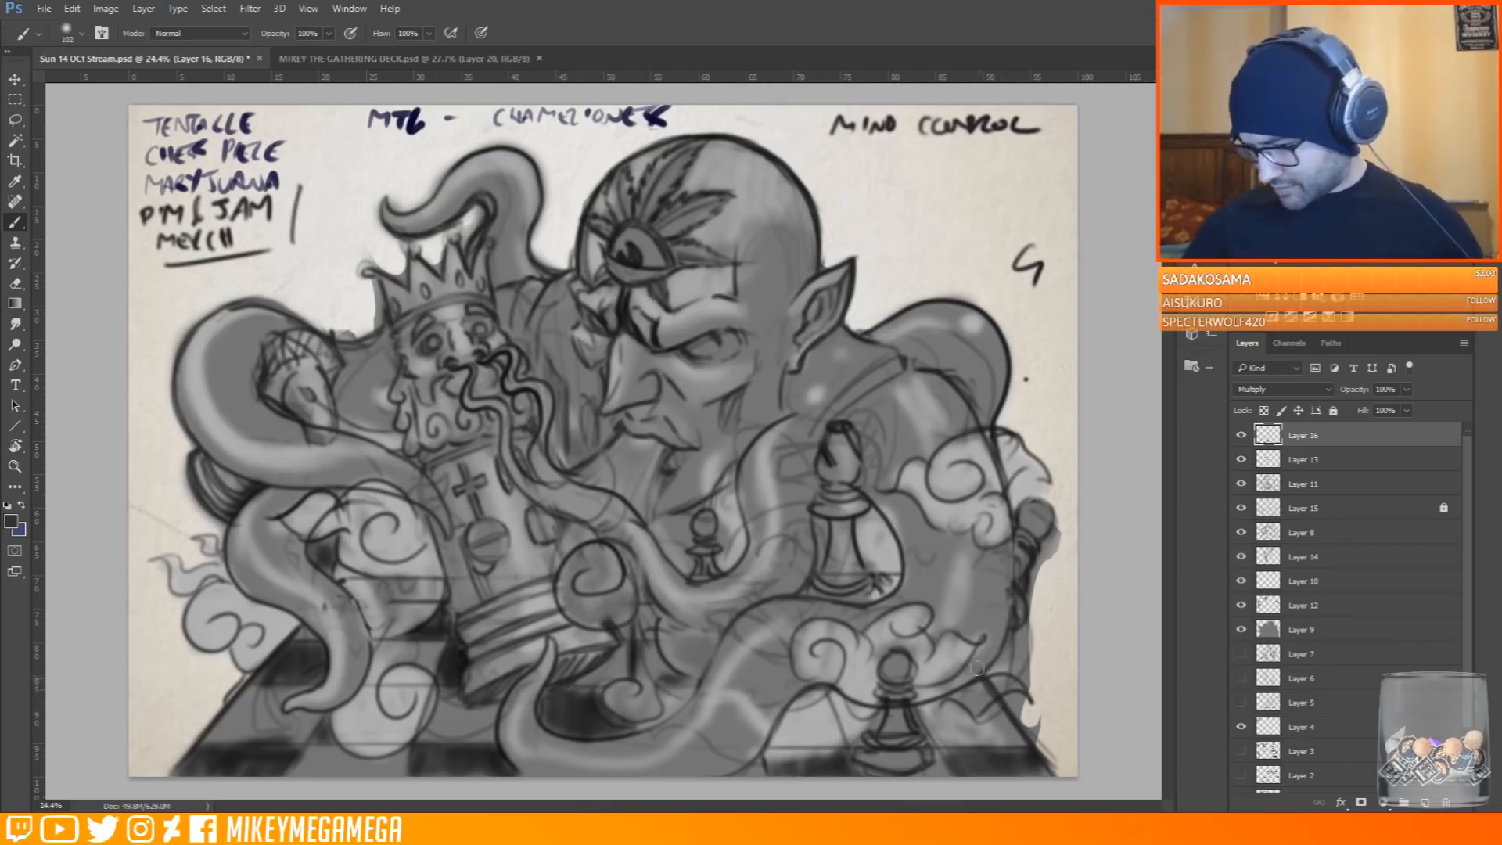
key(ctrl+z)
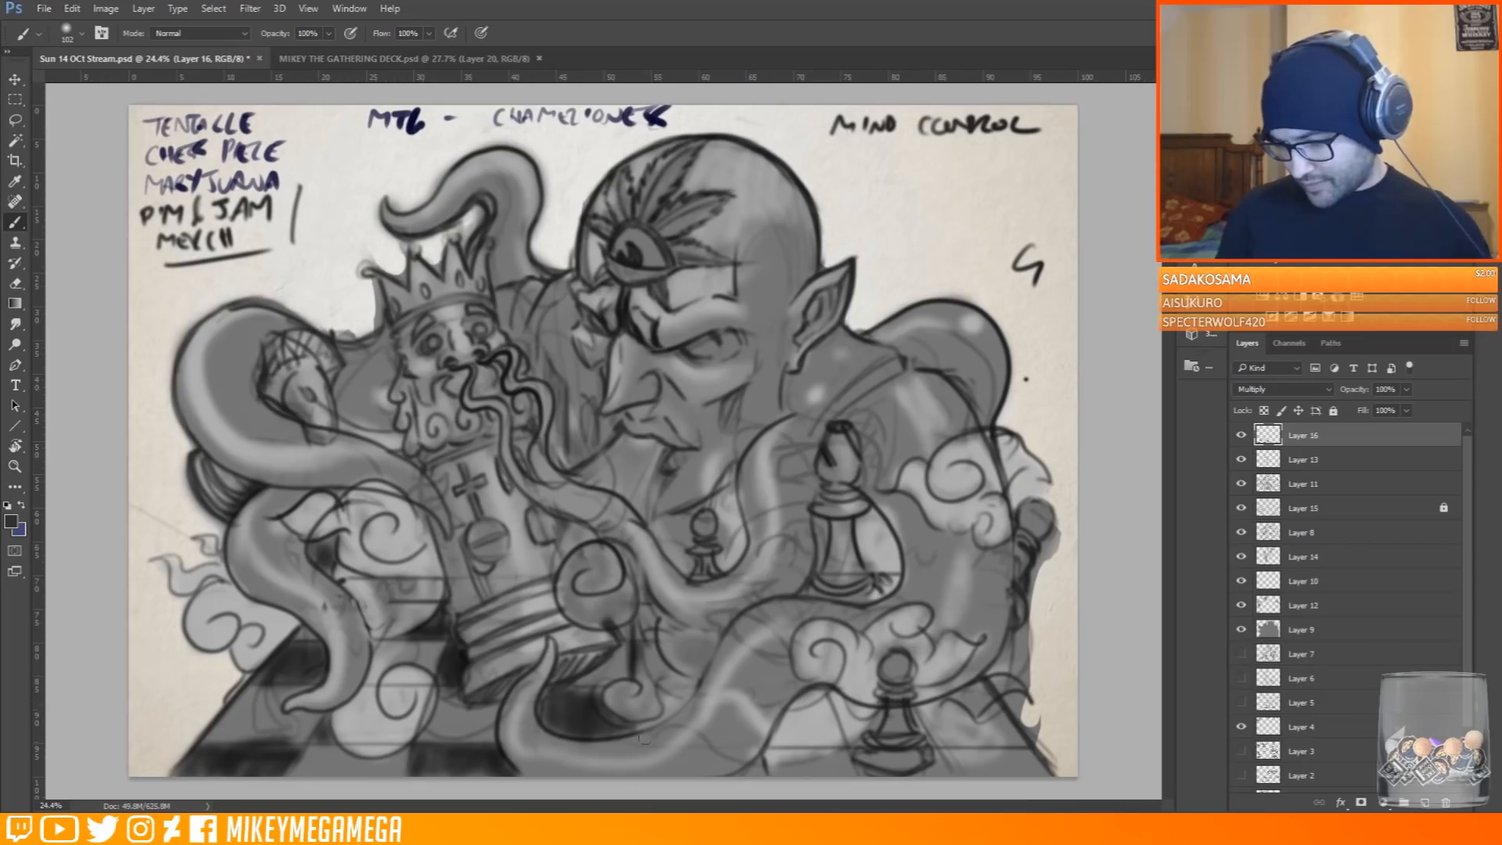
drag(1009, 736, 939, 714)
drag(618, 624, 631, 635)
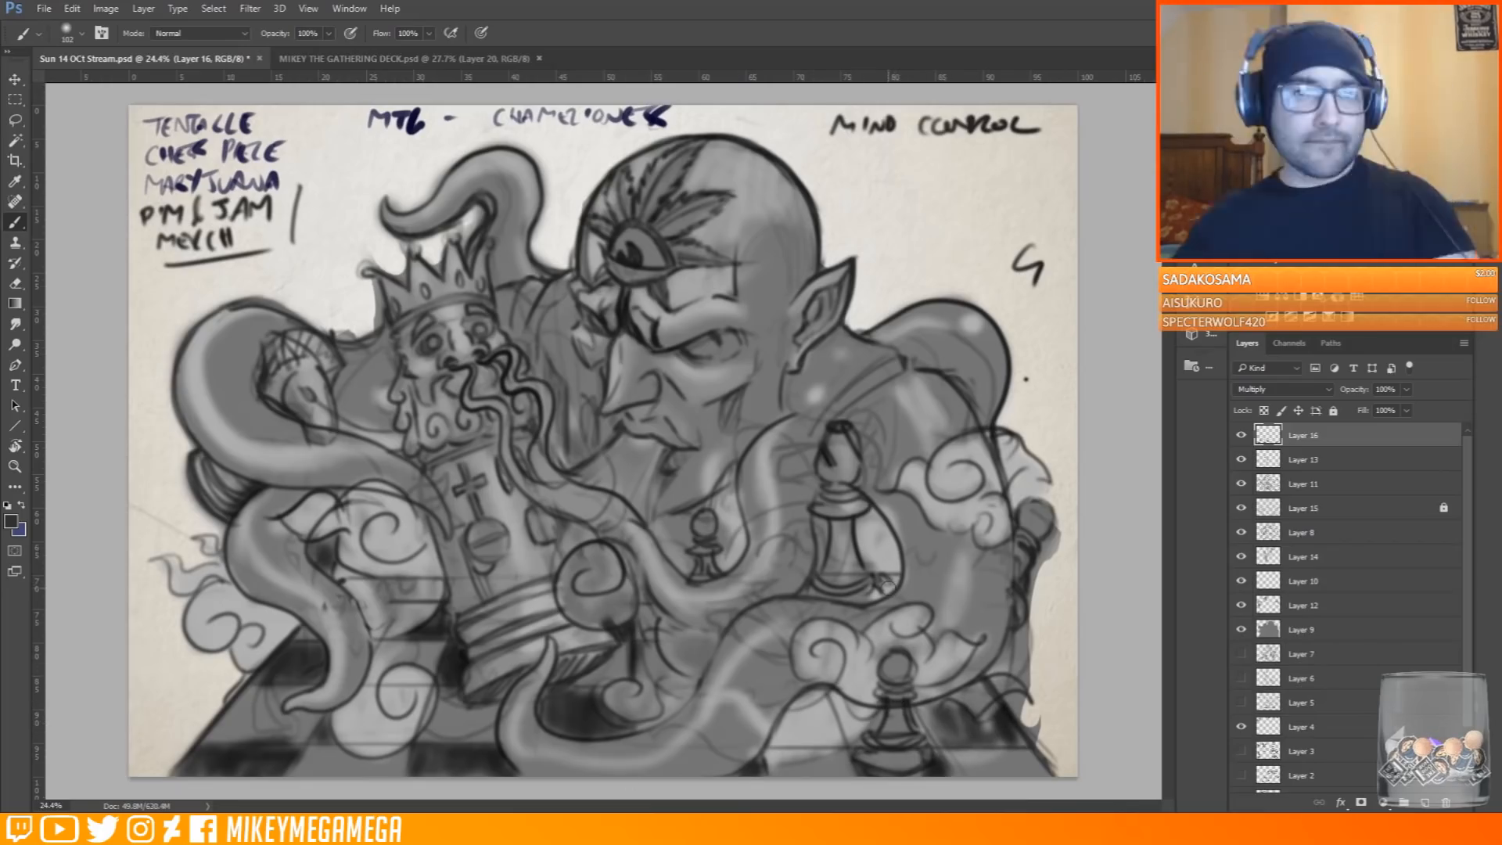
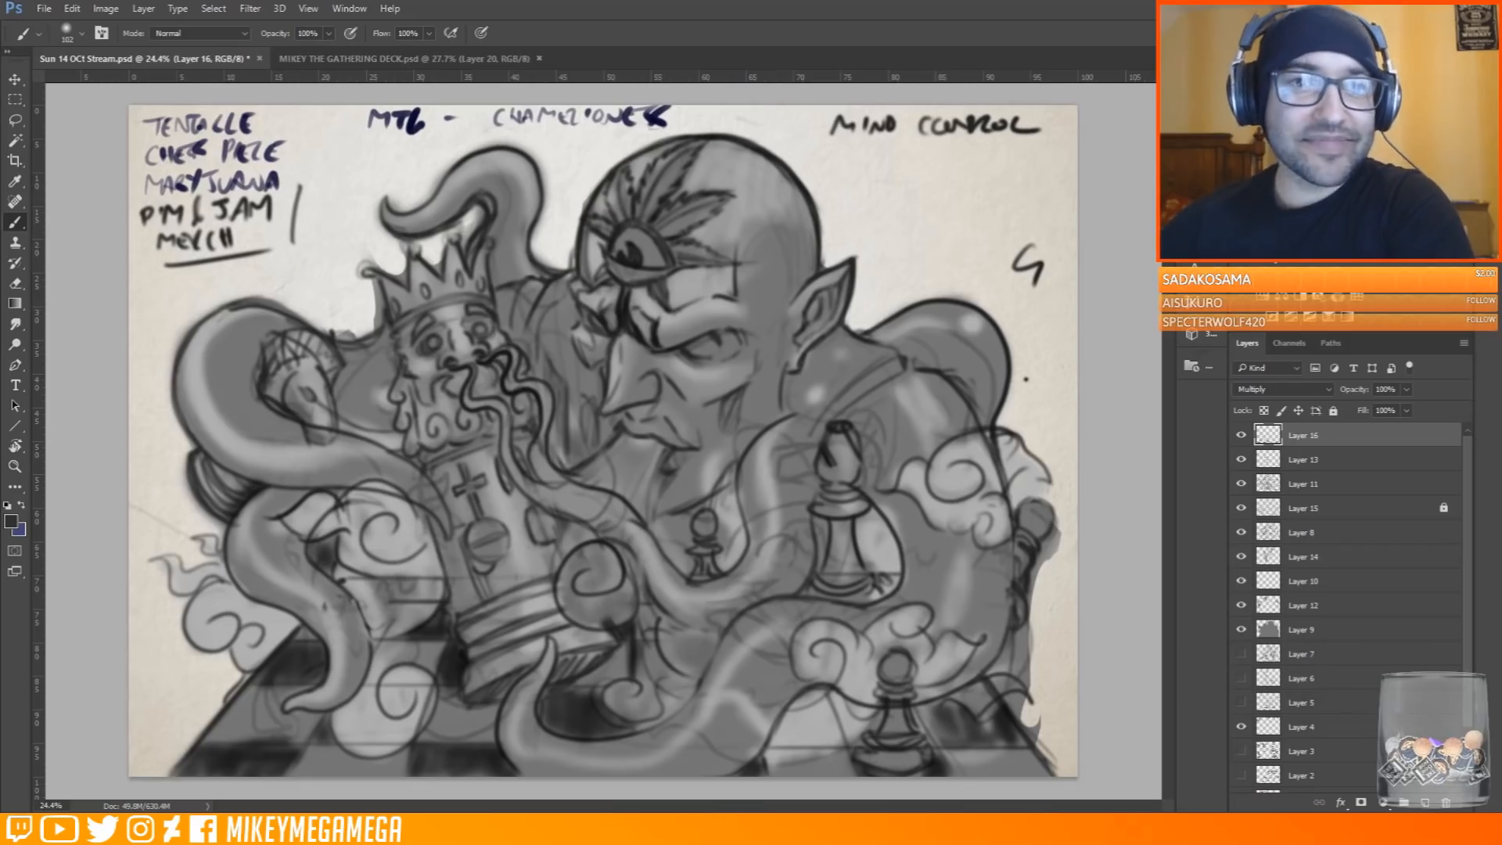
Paint dark shadows behind the king piece, along its side and base, and over the front pawn
drag(558, 377, 566, 466)
drag(440, 522, 473, 689)
drag(472, 688, 608, 649)
mouse_move(499, 679)
mouse_down()
mouse_move(474, 662)
mouse_move(440, 524)
mouse_up()
drag(508, 456, 581, 538)
drag(568, 618, 597, 632)
mouse_move(807, 699)
mouse_down()
mouse_move(894, 681)
mouse_move(892, 751)
mouse_move(874, 756)
mouse_move(901, 688)
mouse_up()
Shade the bishop's head and the figure's face and bald head with dark grey
drag(831, 438, 839, 497)
mouse_move(588, 315)
mouse_down()
mouse_move(591, 357)
mouse_move(615, 321)
mouse_up()
mouse_move(637, 313)
mouse_down()
mouse_move(636, 377)
mouse_move(640, 354)
mouse_move(686, 389)
mouse_move(721, 361)
mouse_move(661, 333)
mouse_move(675, 277)
mouse_move(733, 272)
mouse_move(641, 298)
mouse_move(600, 279)
mouse_move(646, 166)
mouse_move(704, 168)
mouse_up()
mouse_move(704, 223)
mouse_down()
mouse_move(677, 290)
mouse_move(739, 266)
mouse_up()
right_click(835, 167)
drag(818, 215, 849, 215)
mouse_move(751, 179)
mouse_down()
mouse_move(801, 295)
mouse_move(696, 423)
mouse_move(579, 406)
mouse_move(469, 219)
mouse_move(374, 401)
mouse_move(234, 328)
mouse_move(938, 368)
mouse_move(900, 446)
mouse_move(575, 403)
mouse_move(598, 352)
mouse_up()
Add a layer above Layer 16 and paint light grey rim highlights along the figure's head, ear, shoulder and rear tentacle
click(1425, 802)
click(11, 521)
click(998, 258)
key(Return)
right_click(734, 275)
click(727, 307)
drag(580, 274, 590, 219)
mouse_move(710, 145)
mouse_down()
mouse_move(775, 166)
mouse_move(818, 270)
mouse_up()
drag(799, 291, 851, 268)
drag(837, 332, 895, 356)
mouse_move(863, 338)
mouse_down()
mouse_move(914, 312)
mouse_move(995, 327)
mouse_up()
drag(944, 384, 977, 425)
Paint light grey edge highlights on the upper tentacle, left tentacle and the figure's shoulders
drag(558, 278, 520, 154)
drag(520, 153, 400, 218)
drag(499, 294, 540, 280)
drag(539, 284, 575, 278)
drag(384, 335, 186, 383)
drag(876, 357, 906, 380)
Highlight the figure's brow, eye, forehead eye and the surrounding leaf emblem with light grey
drag(646, 319, 711, 305)
drag(682, 347, 708, 349)
mouse_move(633, 232)
mouse_down()
mouse_move(627, 248)
mouse_move(661, 261)
mouse_up()
drag(660, 235, 721, 194)
drag(647, 219, 686, 155)
drag(631, 222, 606, 182)
drag(596, 267, 647, 280)
drag(677, 254, 719, 266)
drag(667, 276, 655, 302)
Paint light grey highlights on the figure's beard, the king piece's body and base, and the smoke at the left
drag(643, 449, 615, 479)
drag(658, 535, 665, 550)
mouse_move(432, 671)
mouse_down()
mouse_move(465, 720)
mouse_move(493, 707)
mouse_up()
drag(441, 552, 399, 635)
drag(416, 518, 337, 493)
drag(324, 495, 280, 519)
drag(221, 576, 200, 583)
drag(432, 468, 498, 440)
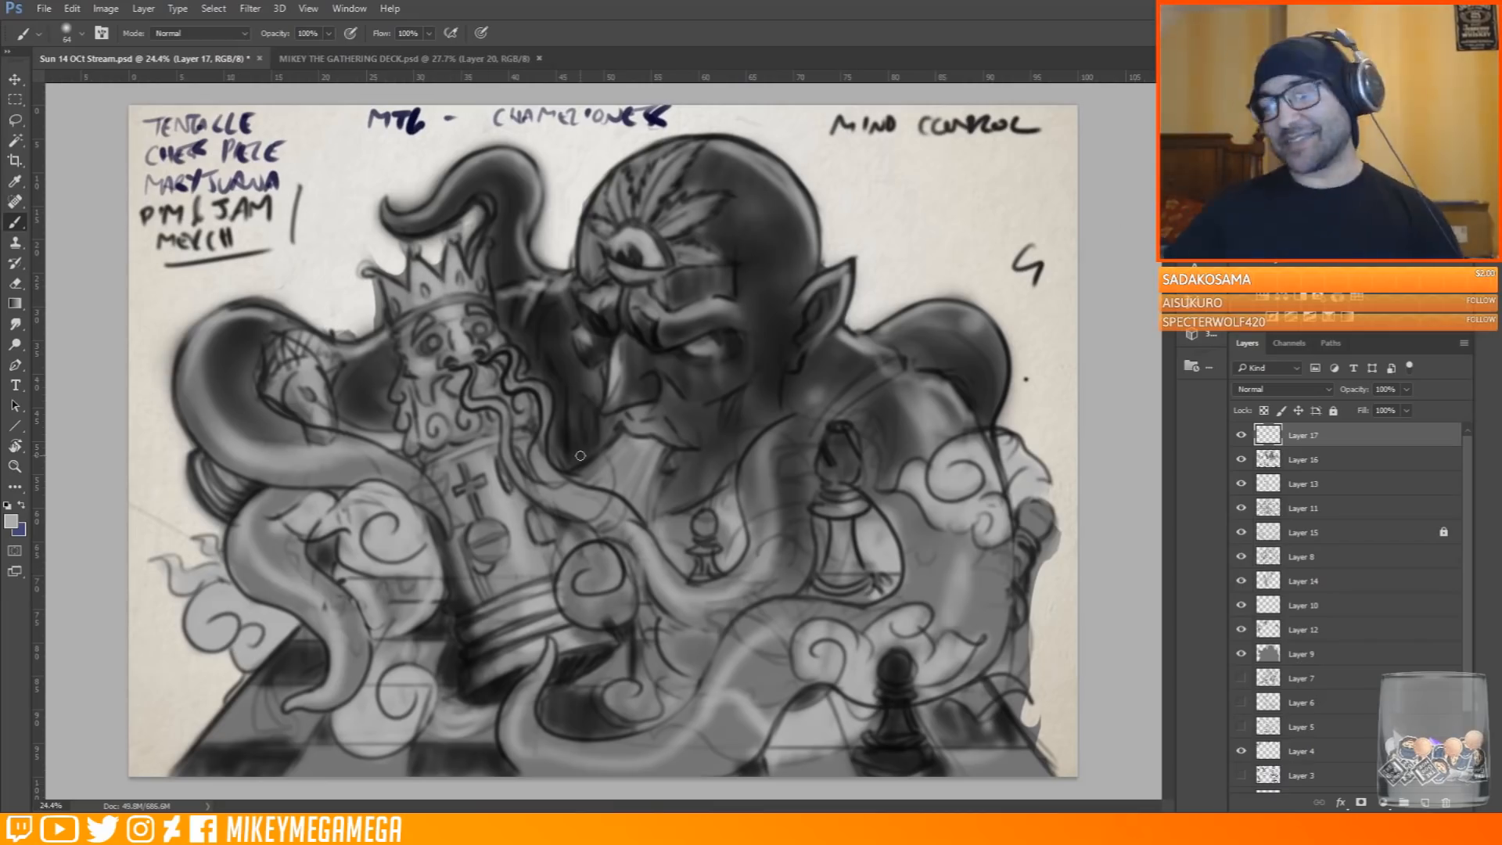
Add a layer above Layer 17 and paint the first strand from the king's nose in near-white with a smaller brush
click(1425, 802)
click(11, 521)
click(992, 176)
click(1361, 167)
right_click(428, 264)
drag(475, 298, 455, 298)
click(90, 447)
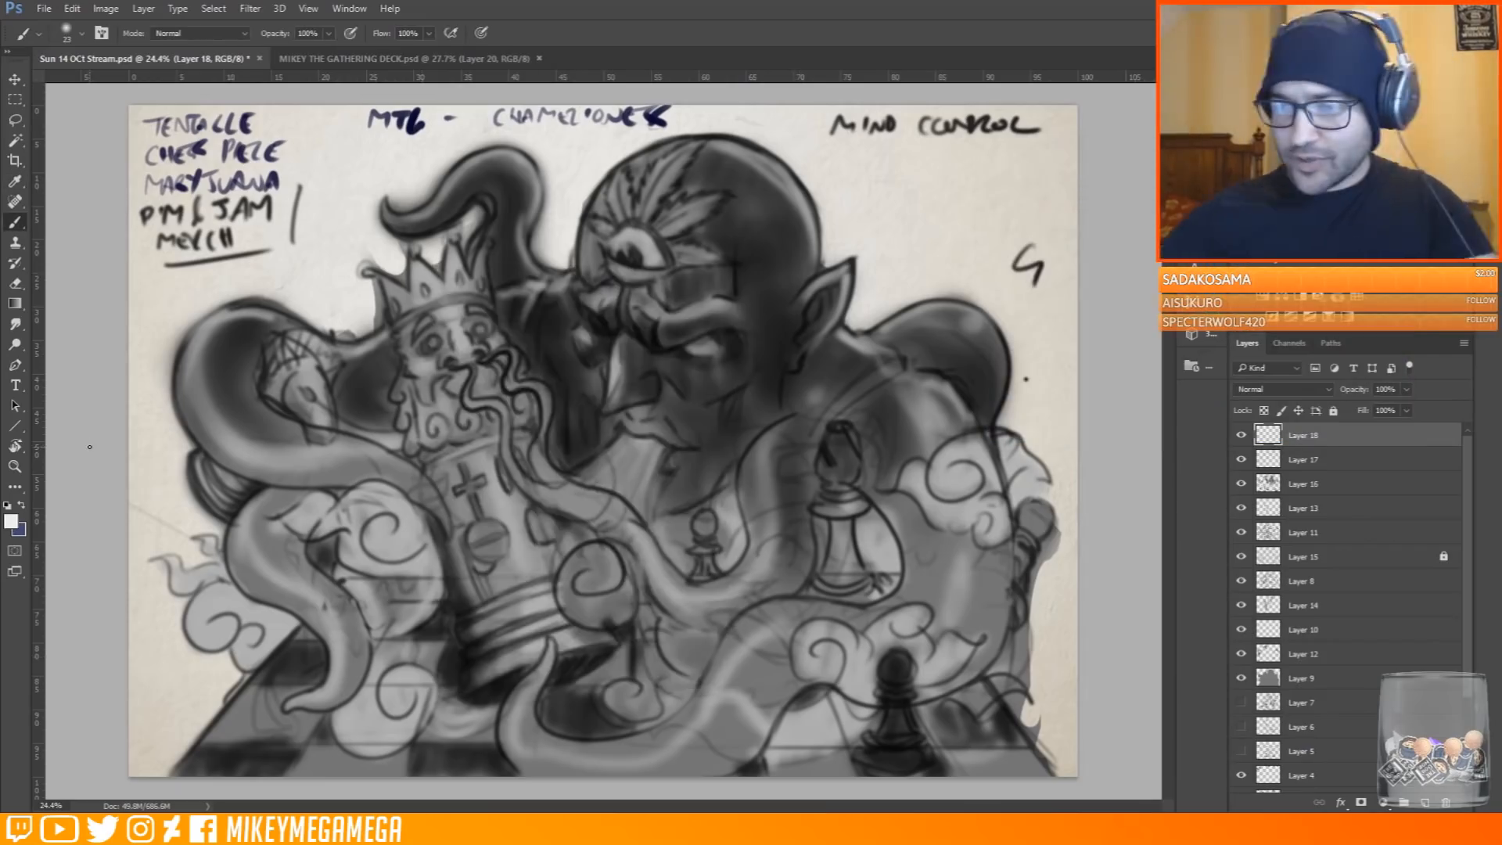
scroll(954, 550, up, 5)
drag(955, 632, 955, 550)
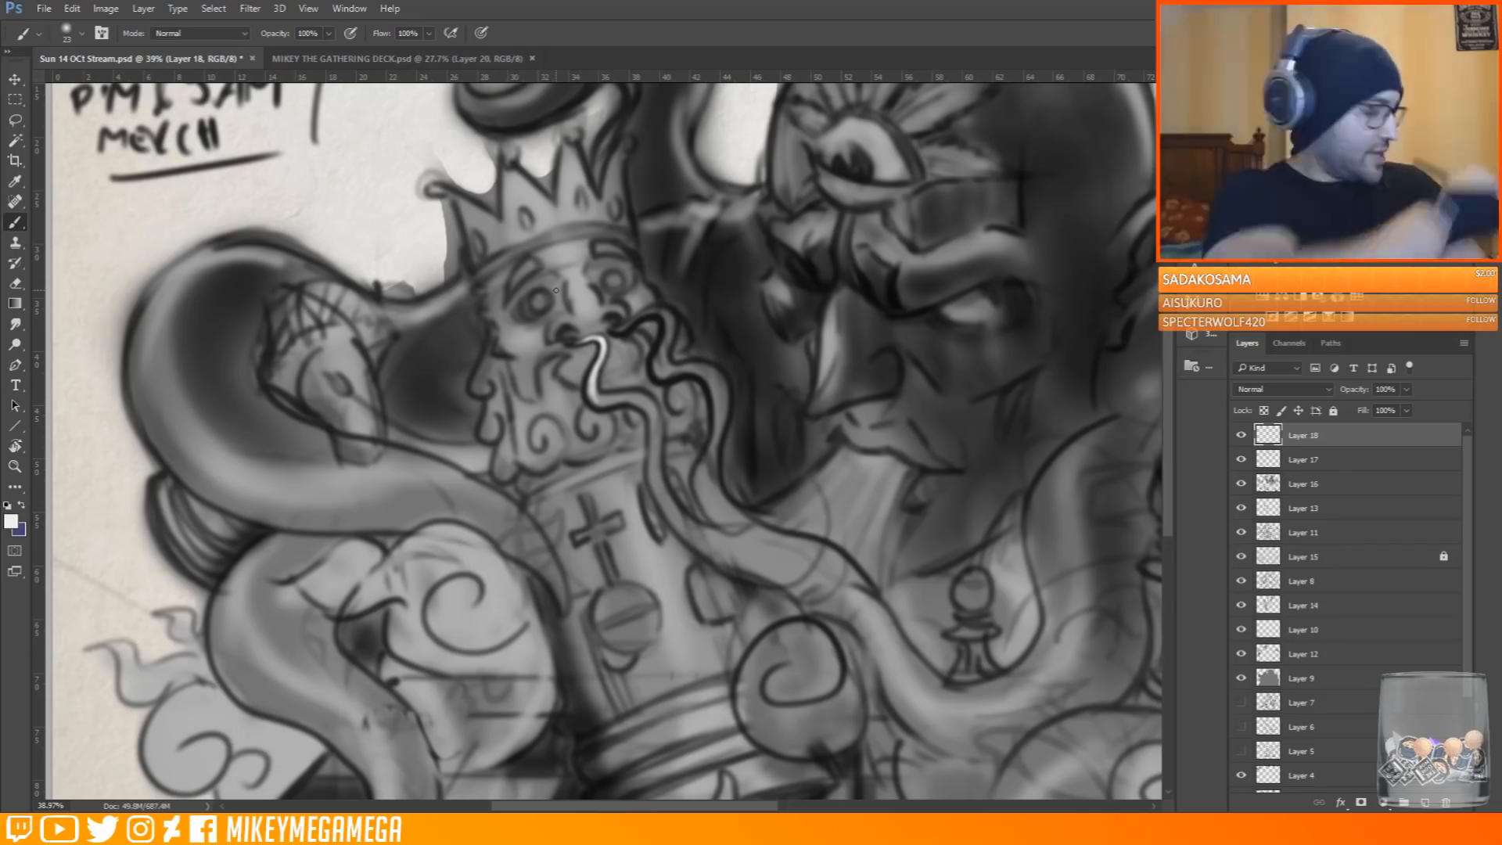
Examine the finished card artwork in MIKEY THE GATHERING DECK.psd and return to the drawing
click(432, 61)
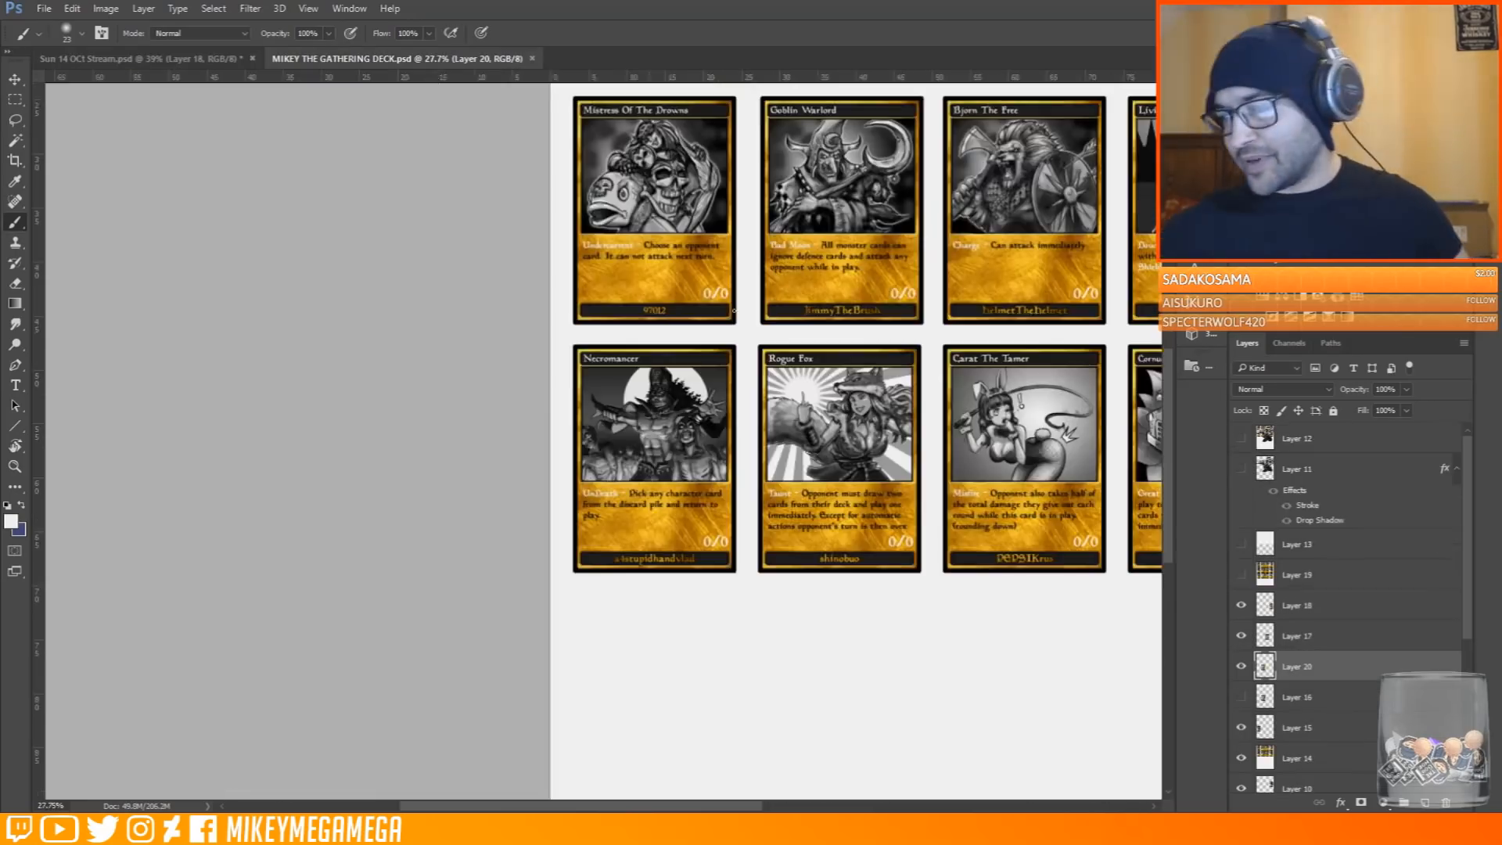
scroll(626, 313, up, 1)
drag(704, 274, 315, 532)
click(195, 59)
scroll(238, 147, down, 6)
scroll(534, 482, up, 2)
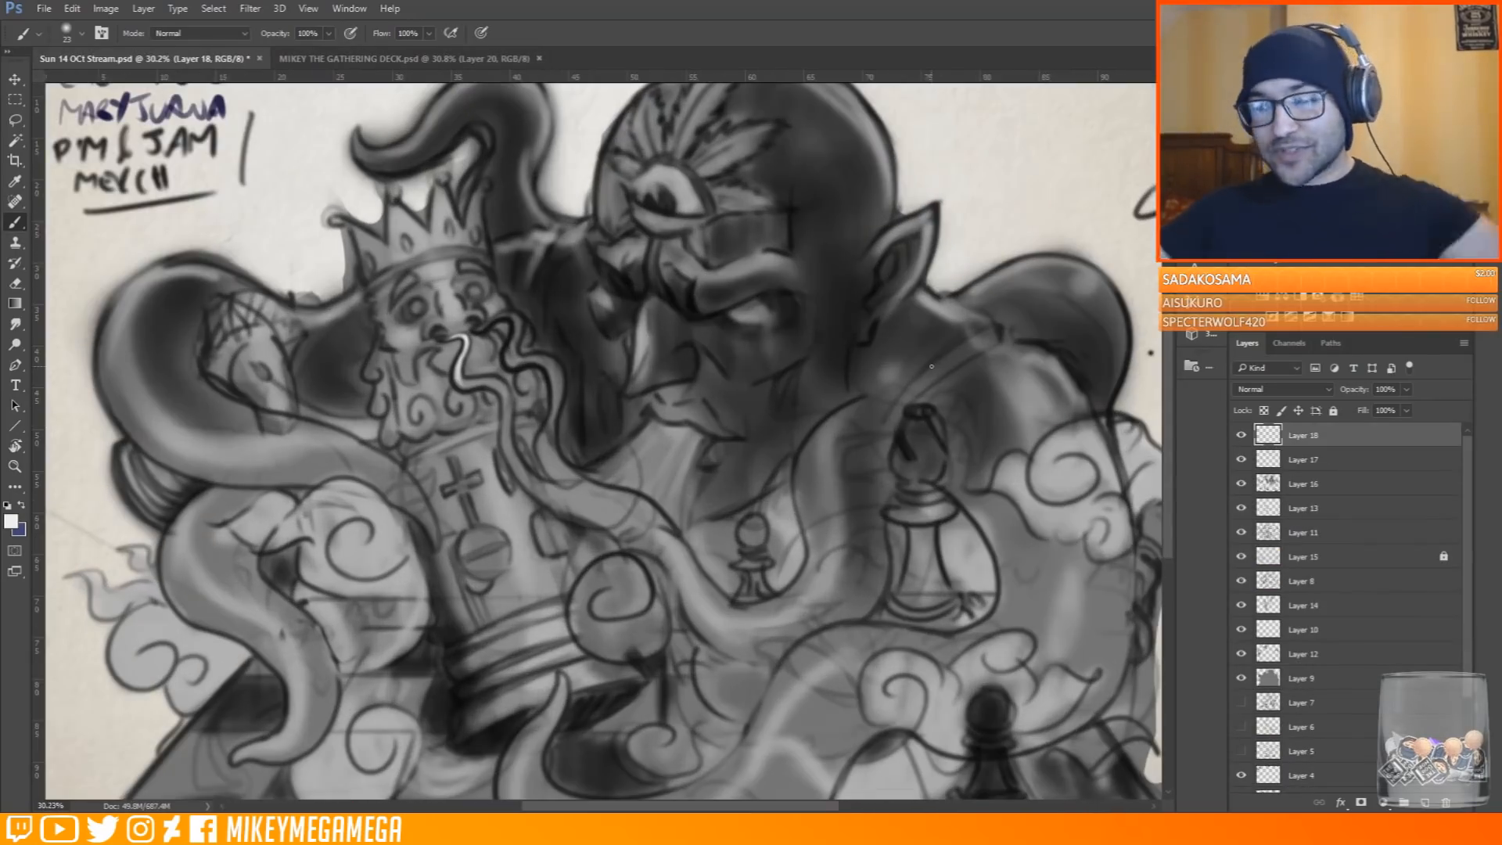
Paint both strands from the king's nose near-white down to where they join the tentacle, enlarging the brush as they widen
mouse_move(484, 381)
mouse_down()
mouse_move(485, 326)
mouse_move(506, 313)
mouse_move(561, 391)
mouse_up()
right_click(549, 365)
drag(651, 399, 659, 399)
mouse_move(536, 360)
mouse_down()
mouse_move(560, 391)
mouse_move(552, 459)
mouse_up()
mouse_move(494, 379)
mouse_down()
mouse_move(508, 432)
mouse_move(562, 488)
mouse_up()
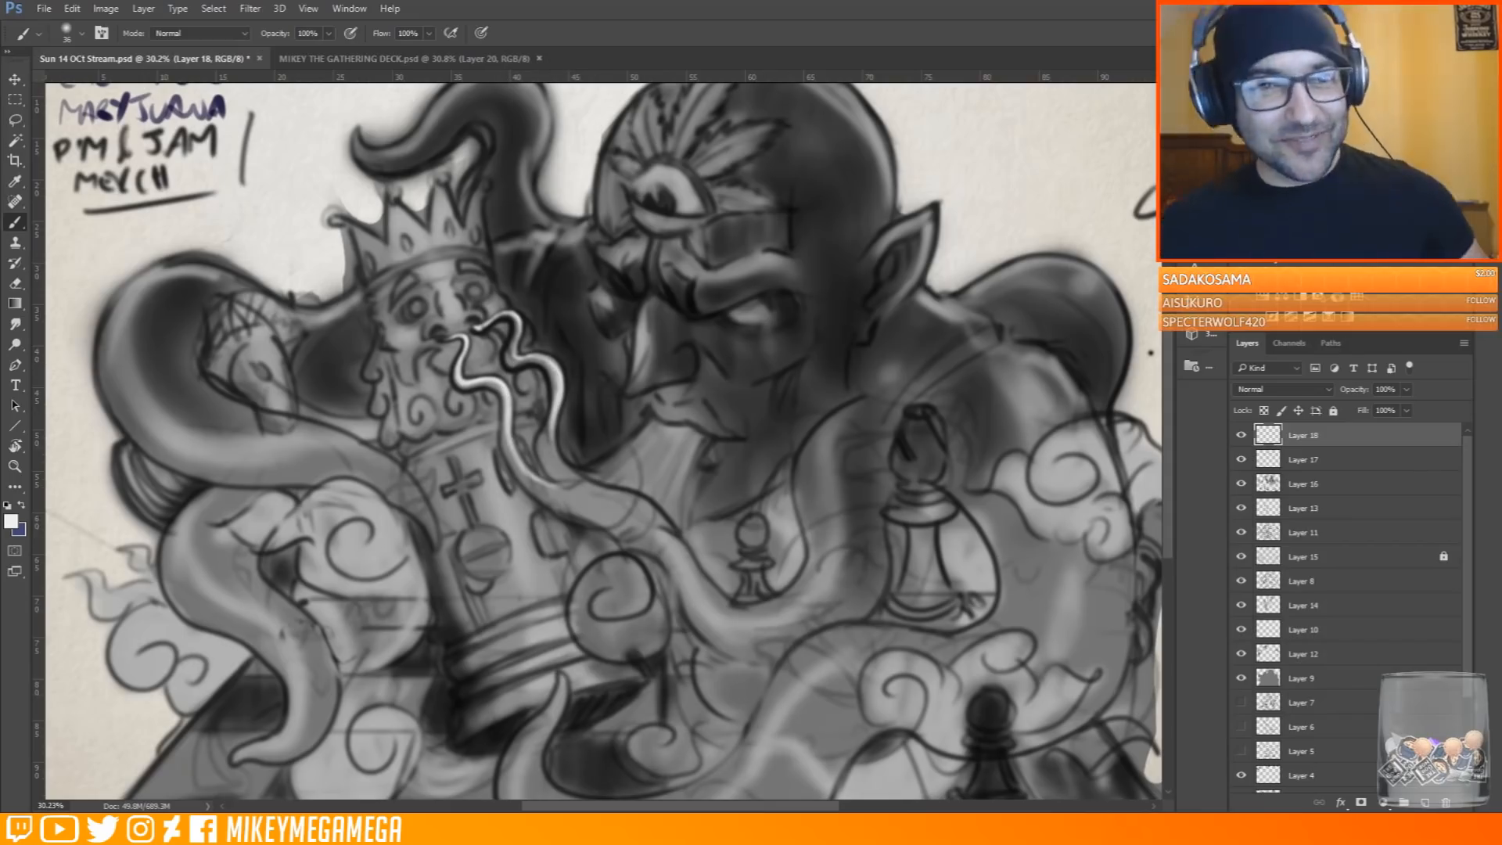
drag(535, 479, 563, 492)
drag(551, 432, 582, 480)
right_click(577, 470)
drag(679, 427, 694, 427)
Compare the drawing's values with the whole card sheet and the top rows of cards in the deck document
click(405, 59)
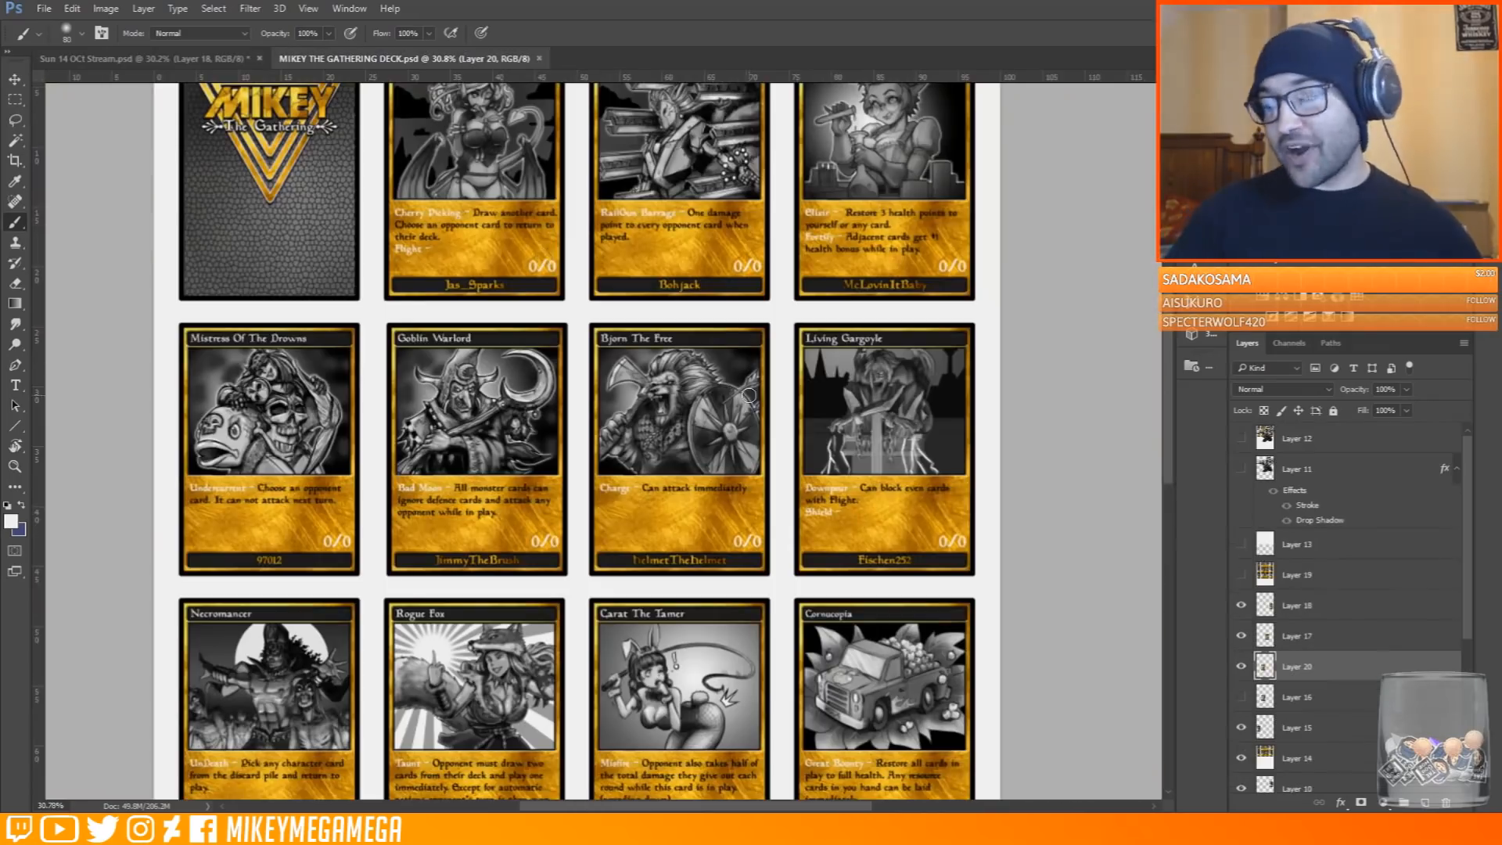
key(ctrl+0)
key(ctrl+Tab)
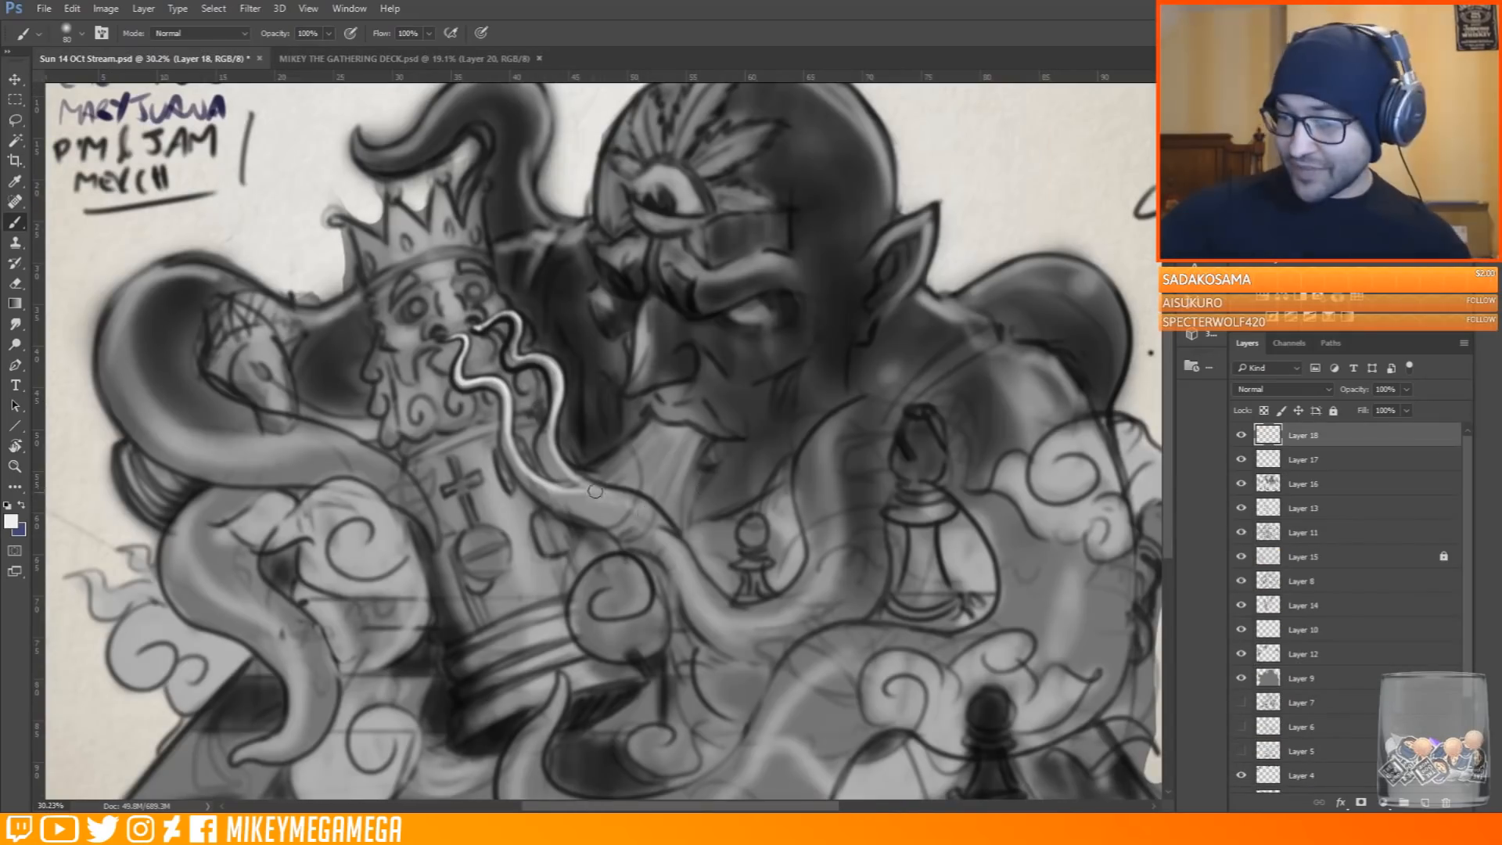
click(376, 57)
scroll(563, 305, up, 7)
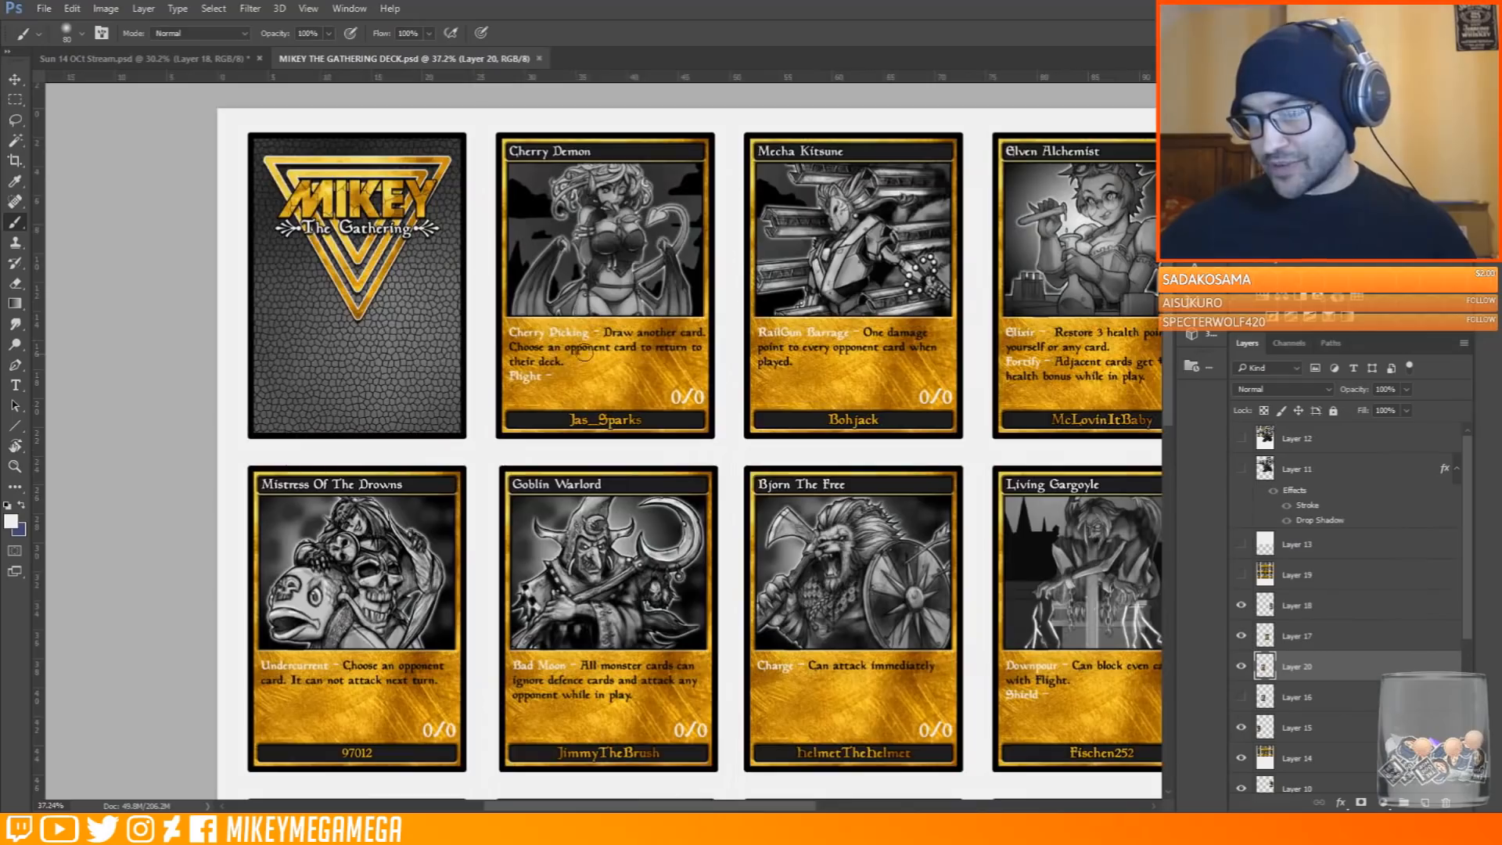
key(ctrl+0)
key(ctrl+Tab)
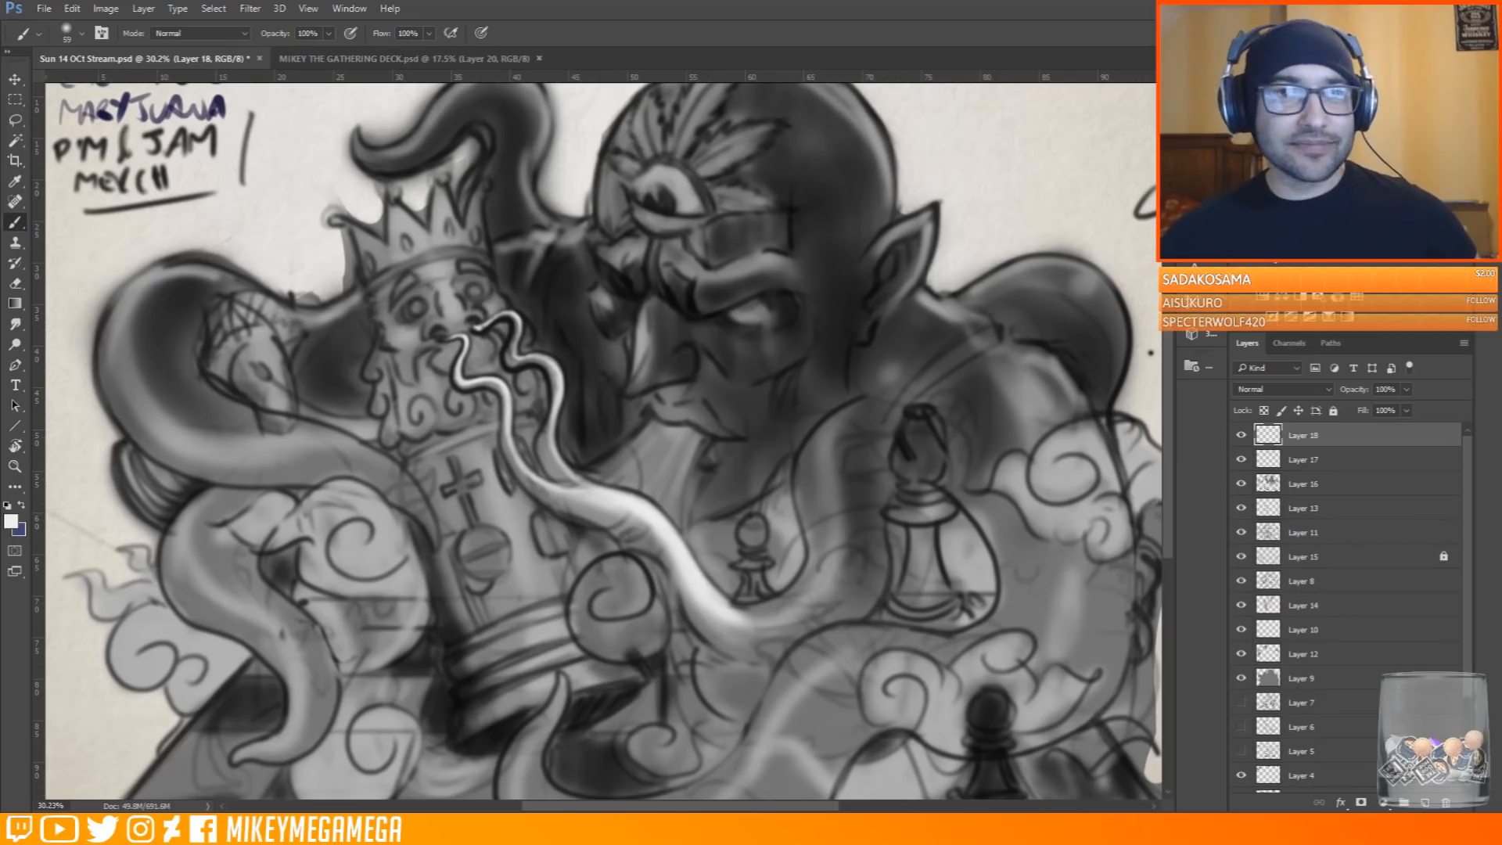
scroll(819, 519, down, 1)
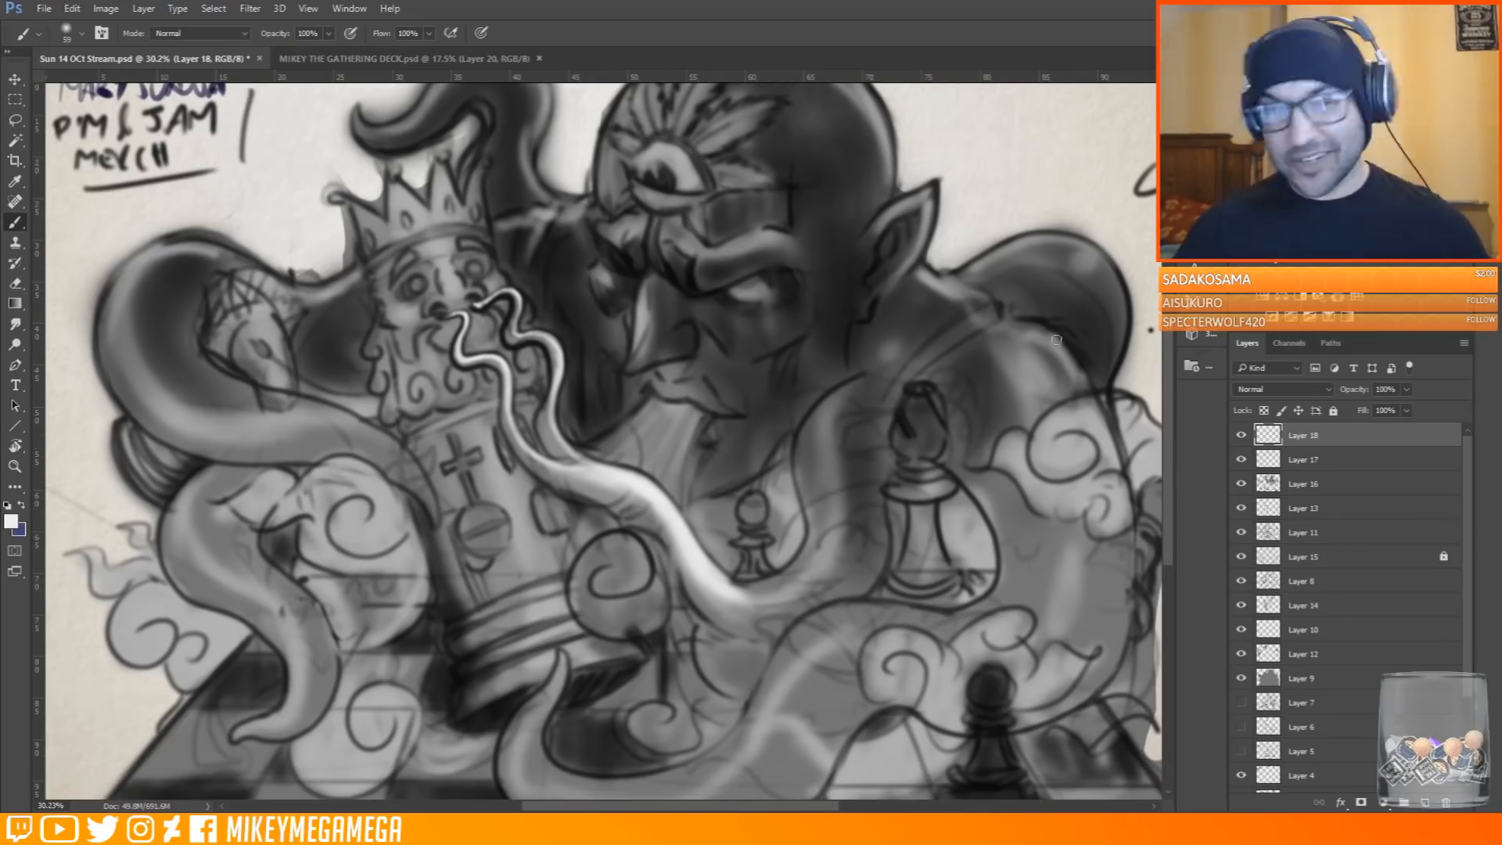
Extend the near-white strand along the tentacle's curve and up past the small pawn, undoing the last stroke
mouse_move(814, 554)
mouse_down()
mouse_move(806, 472)
mouse_move(848, 385)
mouse_up()
mouse_move(552, 420)
mouse_down()
mouse_move(594, 476)
mouse_move(817, 556)
mouse_move(842, 393)
mouse_move(818, 519)
mouse_up()
key(ctrl+z)
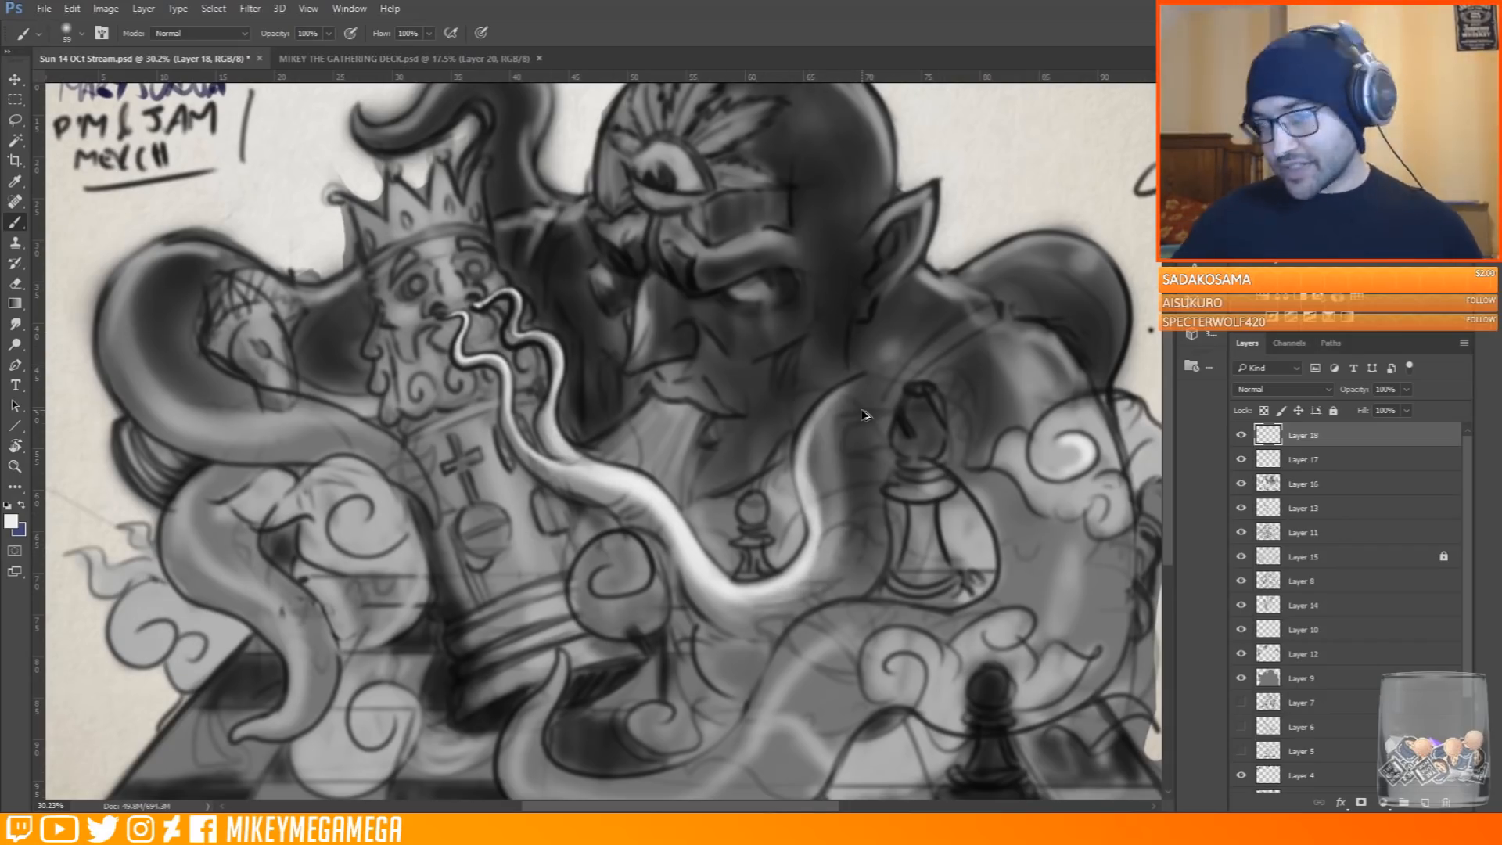
Outline the smoke swirls beside the figure's right-hand tentacle and above the front pawn in near-white
mouse_move(1136, 408)
mouse_down()
mouse_move(1086, 398)
mouse_move(1078, 465)
mouse_move(1141, 410)
mouse_up()
mouse_move(1141, 410)
mouse_down()
mouse_move(970, 411)
mouse_move(990, 477)
mouse_move(927, 520)
mouse_move(822, 464)
mouse_move(852, 435)
mouse_up()
mouse_move(818, 637)
mouse_down()
mouse_move(851, 644)
mouse_move(786, 637)
mouse_move(747, 665)
mouse_move(692, 633)
mouse_move(767, 638)
mouse_up()
drag(697, 657, 693, 704)
scroll(785, 384, down, 3)
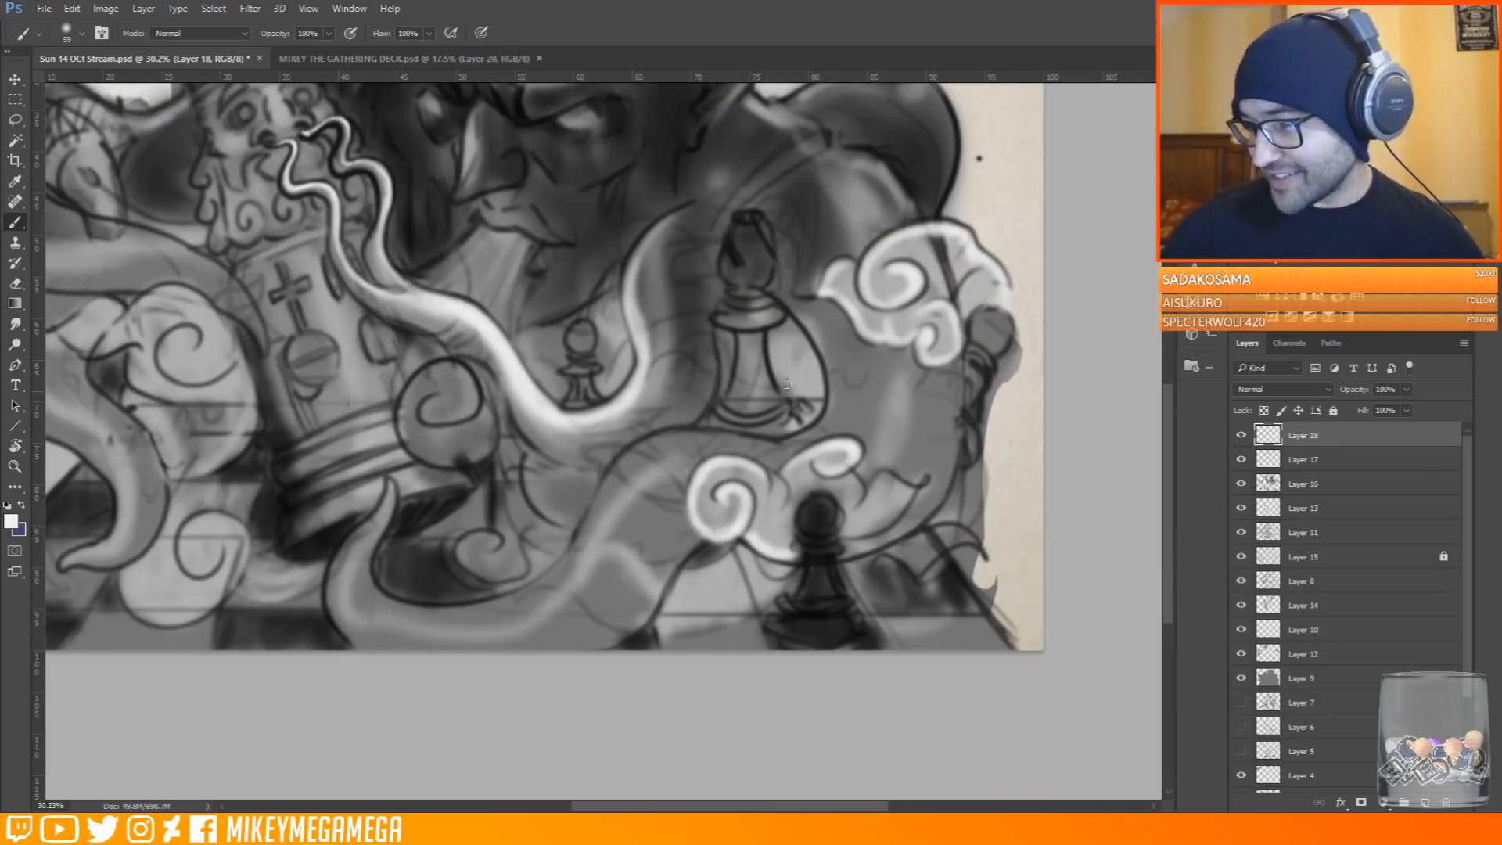
Outline the lower smoke wisps around the front pawn, the small curl and the swirl on the chessboard in near-white
mouse_move(853, 517)
mouse_down()
mouse_move(870, 479)
mouse_move(923, 488)
mouse_move(880, 531)
mouse_up()
mouse_move(792, 570)
mouse_down()
mouse_move(727, 623)
mouse_move(571, 583)
mouse_move(689, 622)
mouse_move(623, 573)
mouse_move(693, 570)
mouse_up()
mouse_move(485, 546)
mouse_down()
mouse_move(458, 559)
mouse_move(508, 588)
mouse_move(550, 503)
mouse_up()
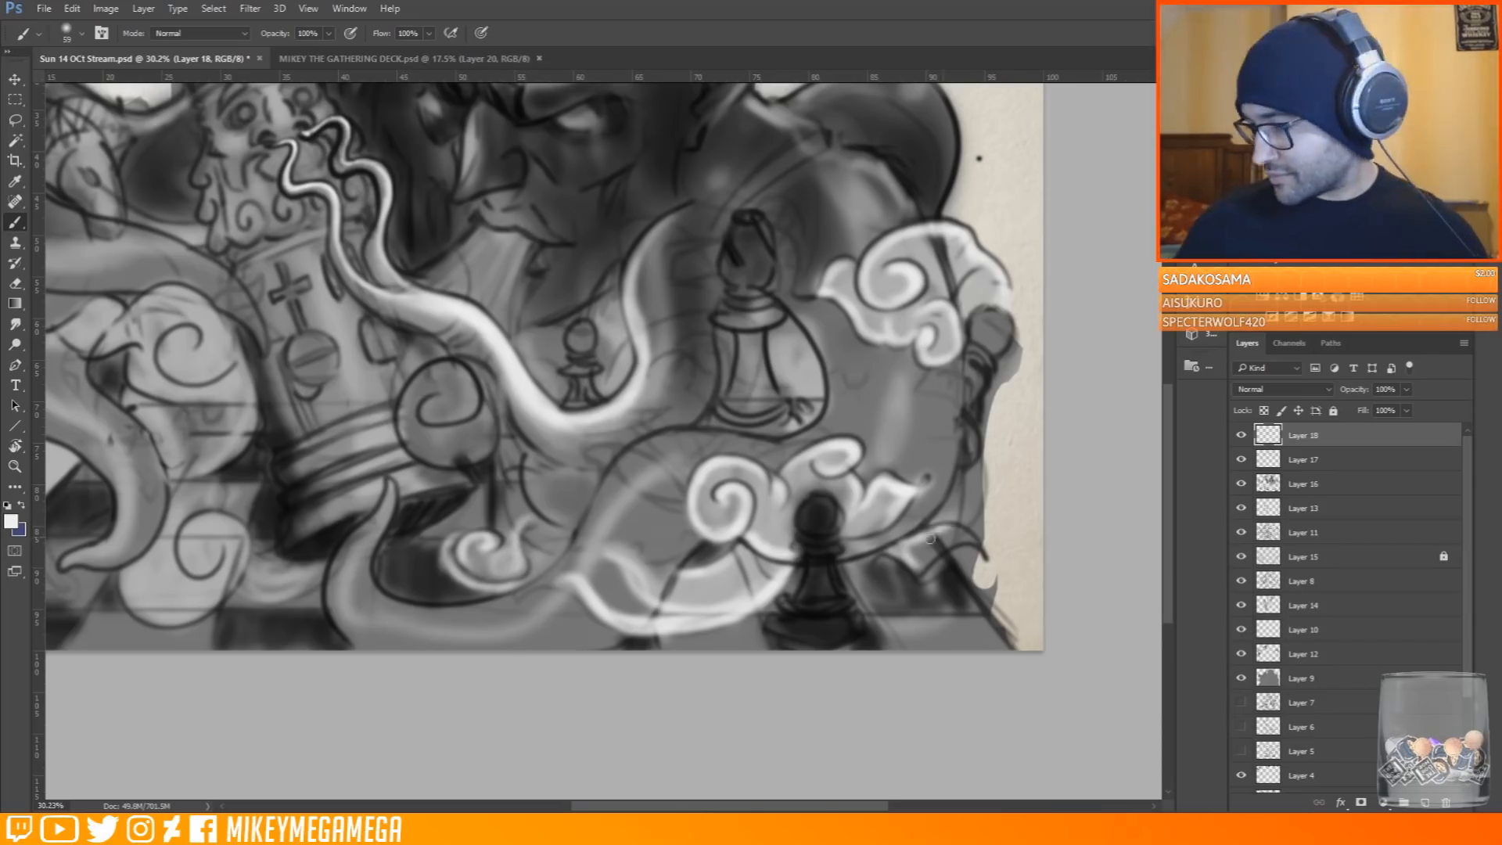
scroll(939, 535, left, 4)
drag(499, 551, 549, 569)
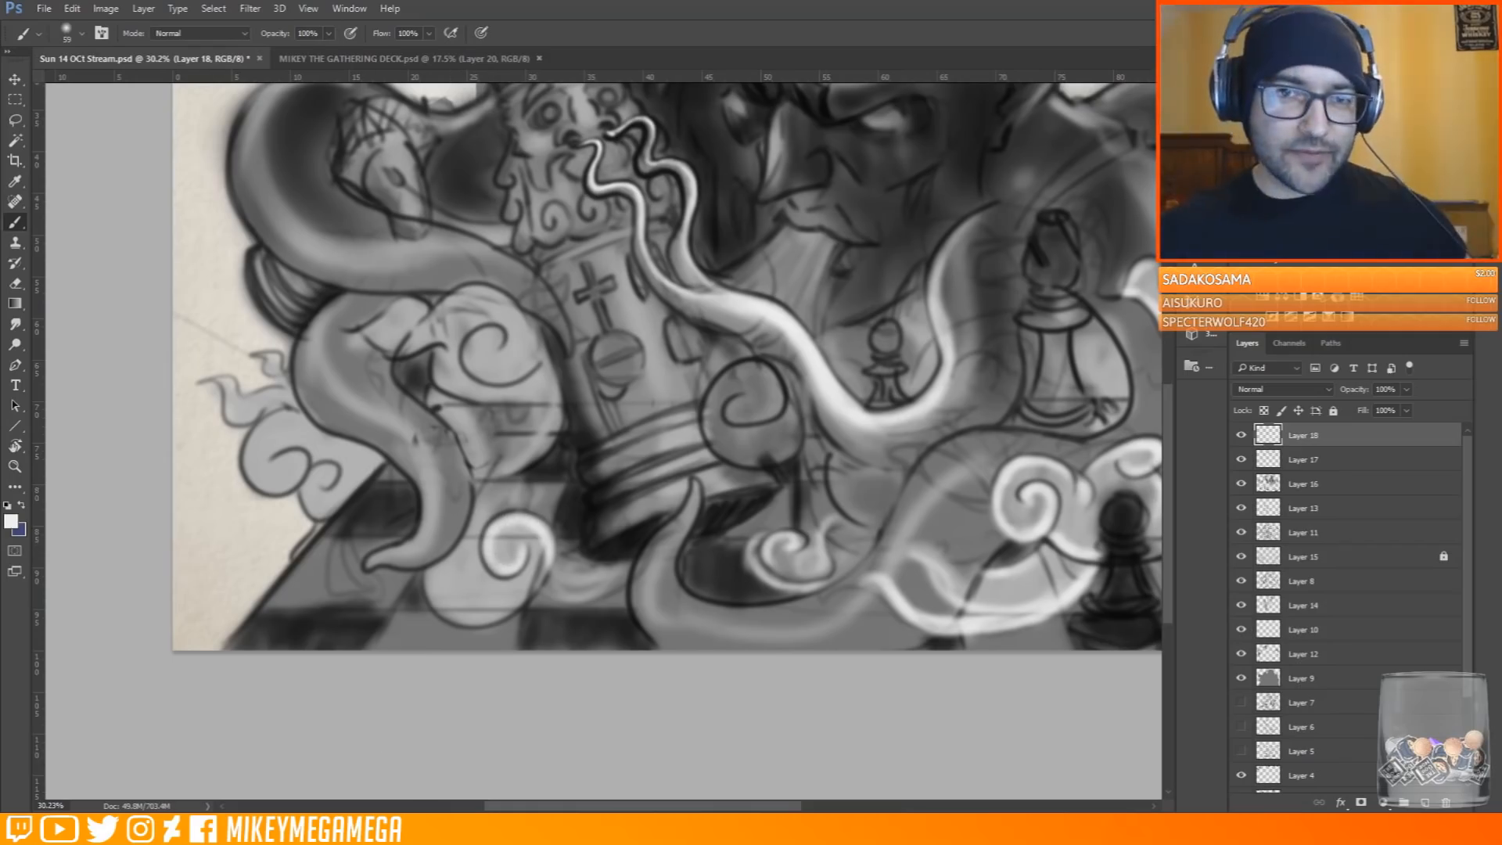
Examine the finished card artwork in MIKEY THE GATHERING DECK.psd and return to the drawing
click(404, 59)
scroll(489, 386, up, 6)
scroll(728, 626, down, 5)
scroll(719, 435, up, 4)
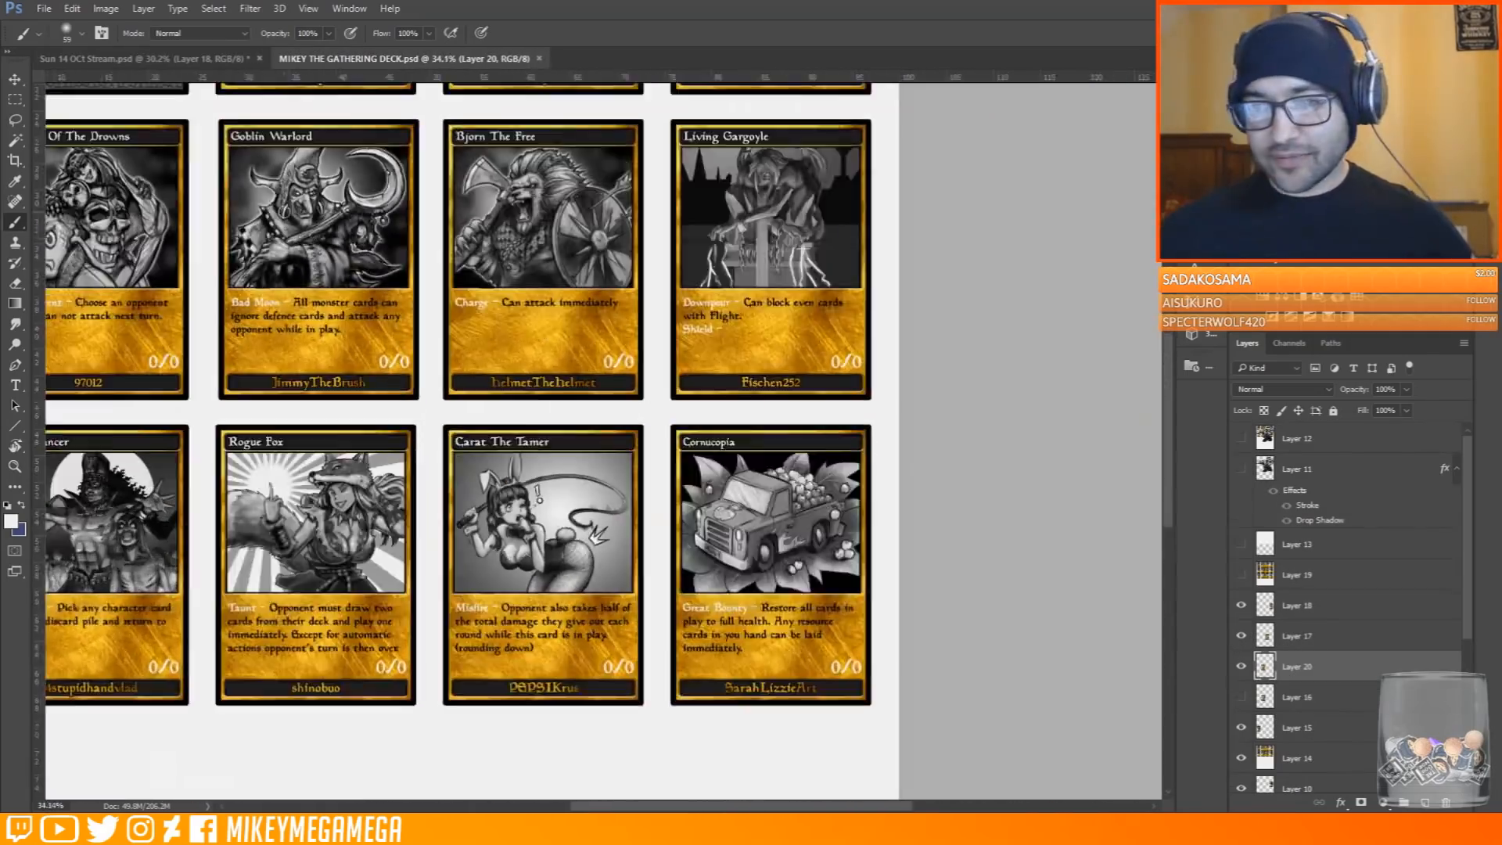
scroll(704, 430, down, 5)
scroll(586, 235, up, 4)
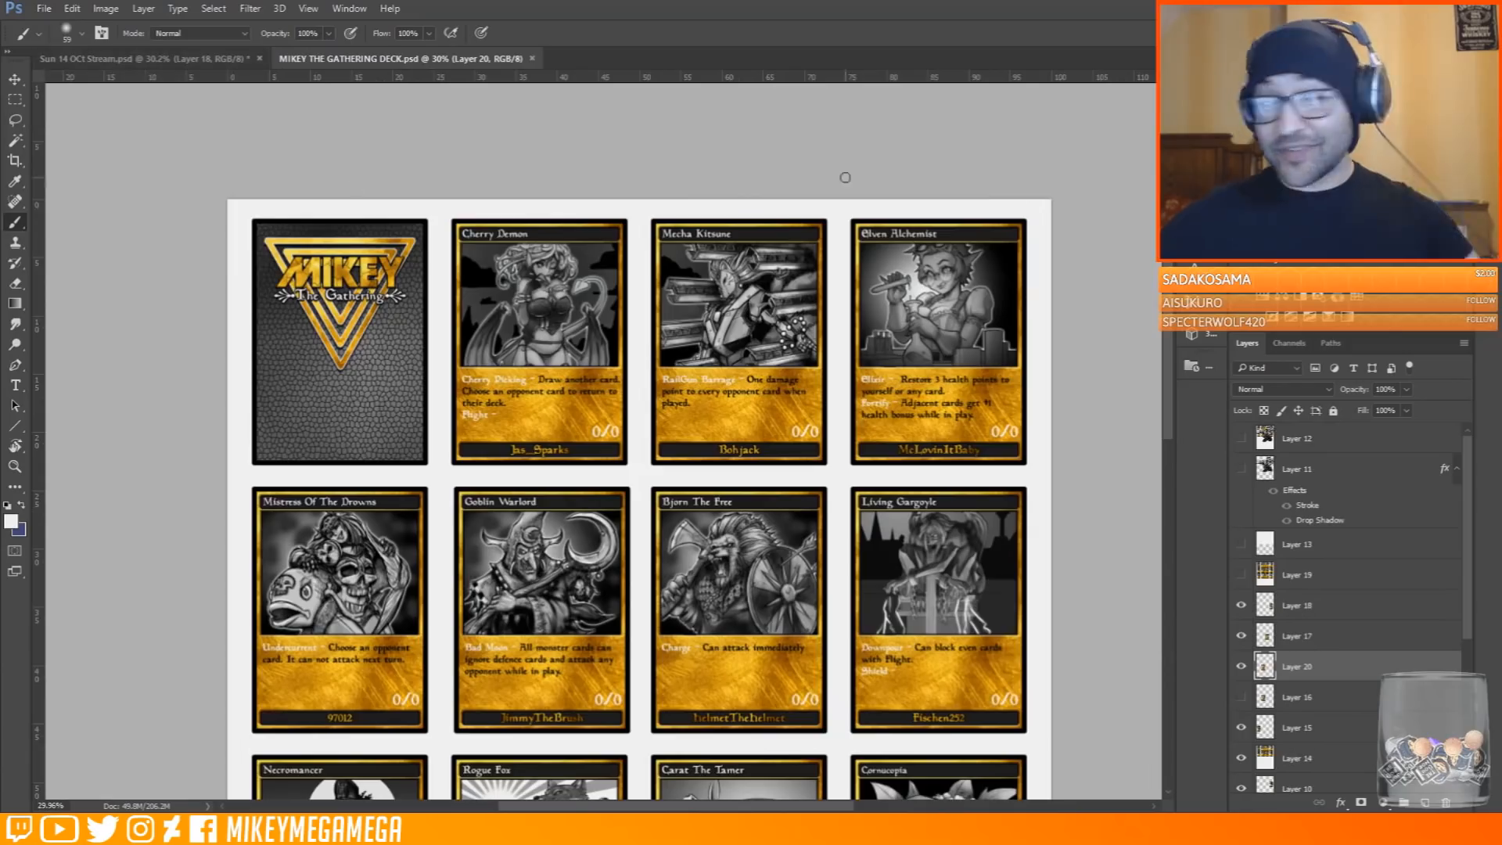
click(210, 58)
Outline the left-hand smoke clouds and swirls around the lower left tentacle in near-white
drag(546, 551, 534, 590)
drag(428, 571, 469, 621)
mouse_move(447, 610)
mouse_down()
mouse_move(516, 617)
mouse_move(546, 552)
mouse_up()
mouse_move(498, 345)
mouse_down()
mouse_move(482, 331)
mouse_move(468, 370)
mouse_move(540, 348)
mouse_move(481, 291)
mouse_move(363, 330)
mouse_move(478, 400)
mouse_move(431, 406)
mouse_up()
mouse_move(493, 475)
mouse_down()
mouse_move(538, 455)
mouse_move(558, 405)
mouse_up()
mouse_move(557, 368)
mouse_down()
mouse_move(543, 345)
mouse_move(562, 391)
mouse_up()
mouse_move(552, 444)
mouse_down()
mouse_move(563, 405)
mouse_move(546, 449)
mouse_up()
drag(433, 389, 435, 402)
drag(276, 460, 302, 465)
mouse_move(302, 465)
mouse_down()
mouse_move(262, 482)
mouse_move(297, 421)
mouse_up()
drag(321, 482, 310, 508)
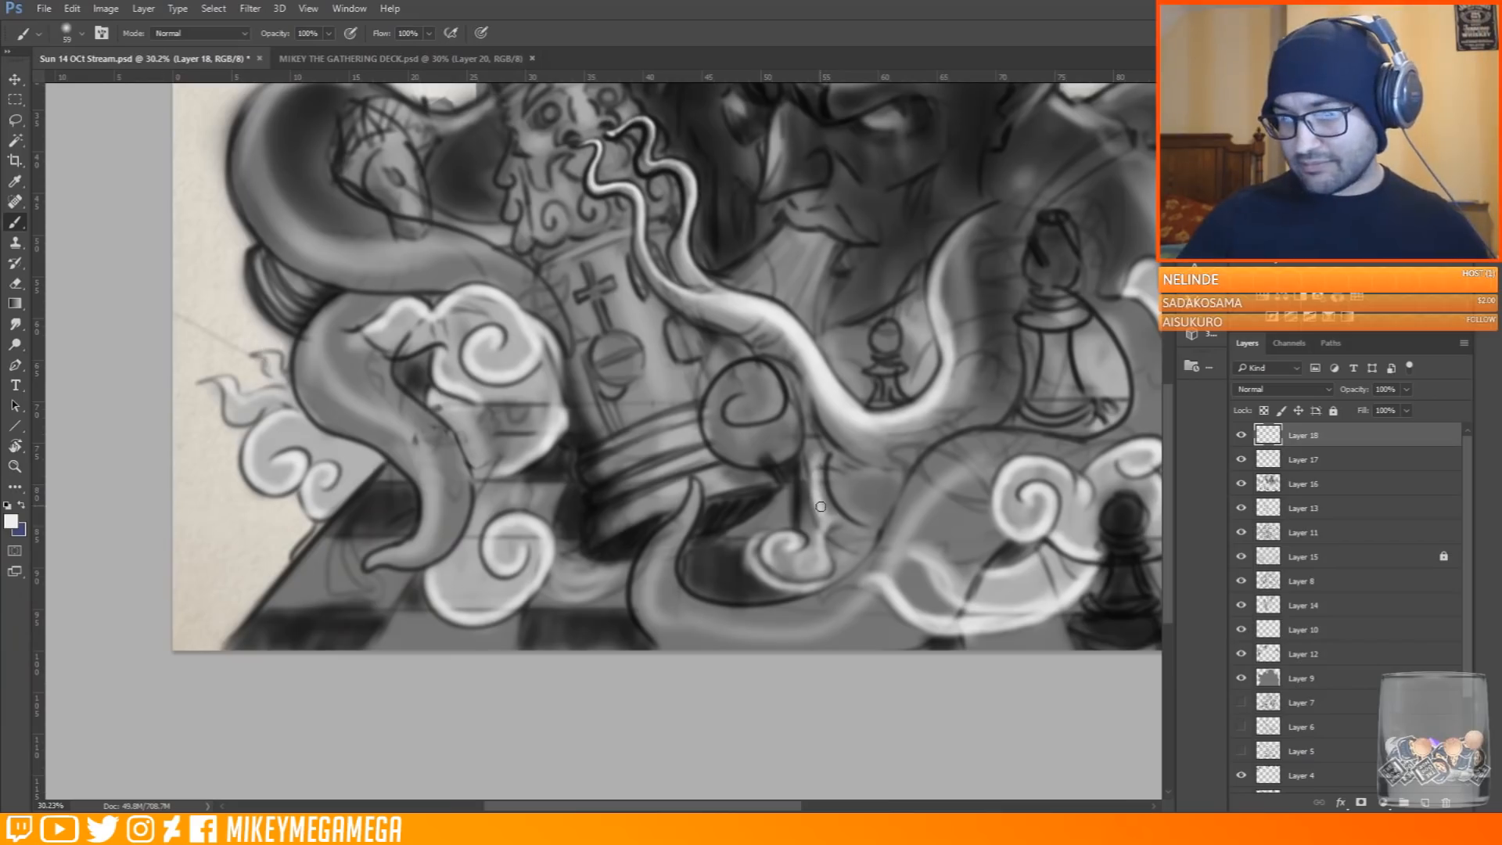
Outline the smoke swirl beside the king's base in near-white, sampling tones and adjusting the brush size
scroll(820, 508, up, 5)
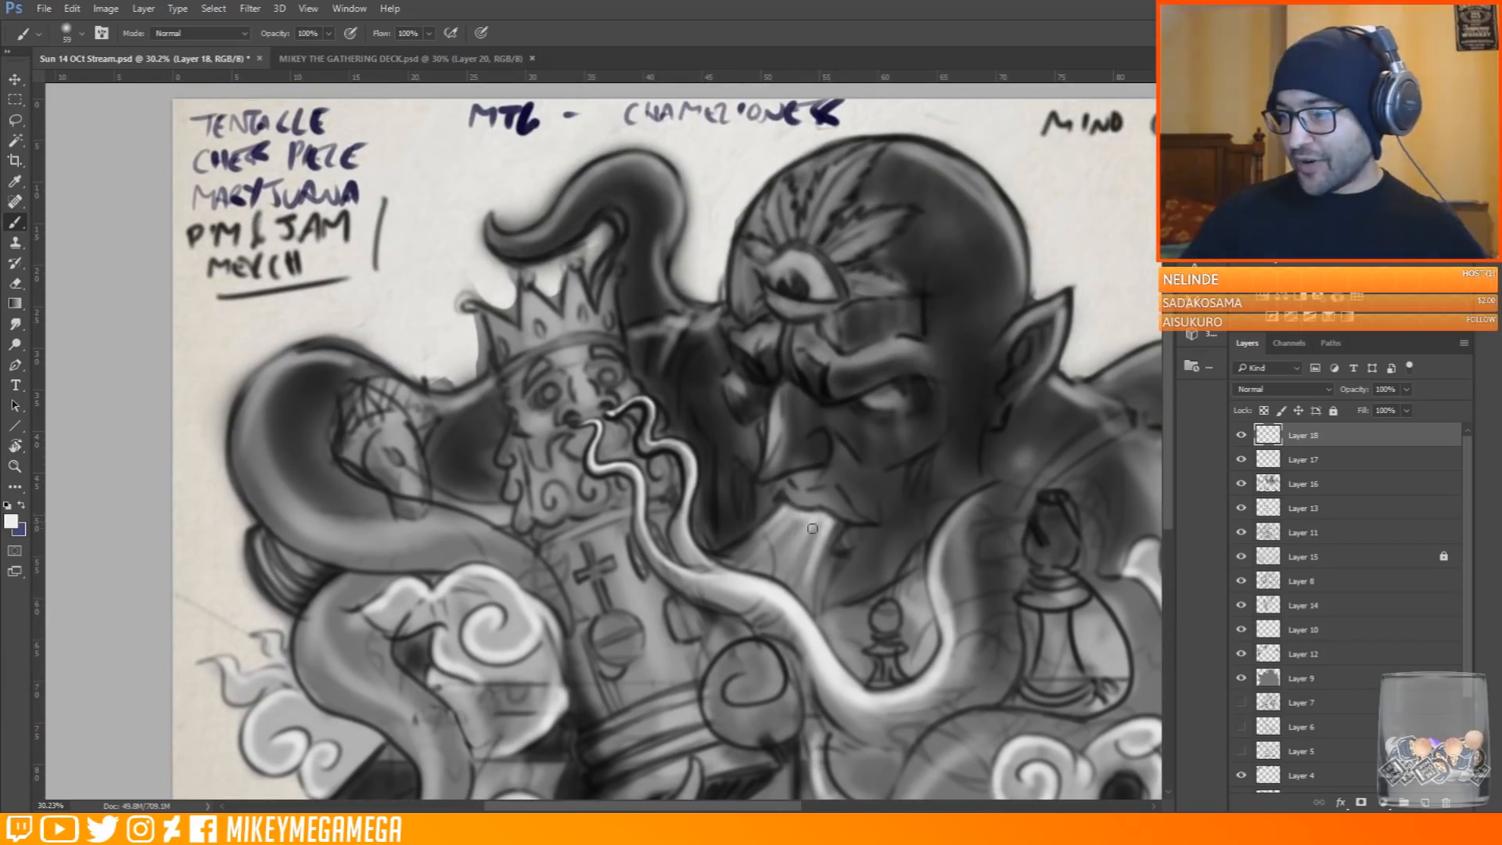
scroll(821, 520, down, 3)
mouse_move(772, 521)
mouse_down()
mouse_move(707, 547)
mouse_move(807, 512)
mouse_up()
mouse_move(720, 446)
mouse_down()
mouse_move(675, 513)
mouse_move(652, 469)
mouse_move(693, 510)
mouse_up()
alt+click(679, 467)
right_click(679, 470)
mouse_move(652, 463)
mouse_down()
mouse_move(652, 499)
mouse_move(693, 520)
mouse_move(790, 461)
mouse_up()
right_click(654, 477)
alt+click(665, 501)
Fill the insides of the smoke clouds across the scene with soft light grey, using a 127-pixel brush
click(14, 519)
click(998, 237)
key(Return)
right_click(740, 446)
drag(724, 524, 783, 552)
drag(497, 552, 538, 513)
drag(515, 651, 533, 670)
drag(317, 537, 271, 570)
drag(1047, 686, 976, 697)
drag(1017, 618, 1087, 588)
drag(705, 805, 771, 806)
mouse_move(970, 371)
mouse_down()
mouse_move(1014, 343)
mouse_move(1078, 406)
mouse_up()
drag(997, 665, 1031, 642)
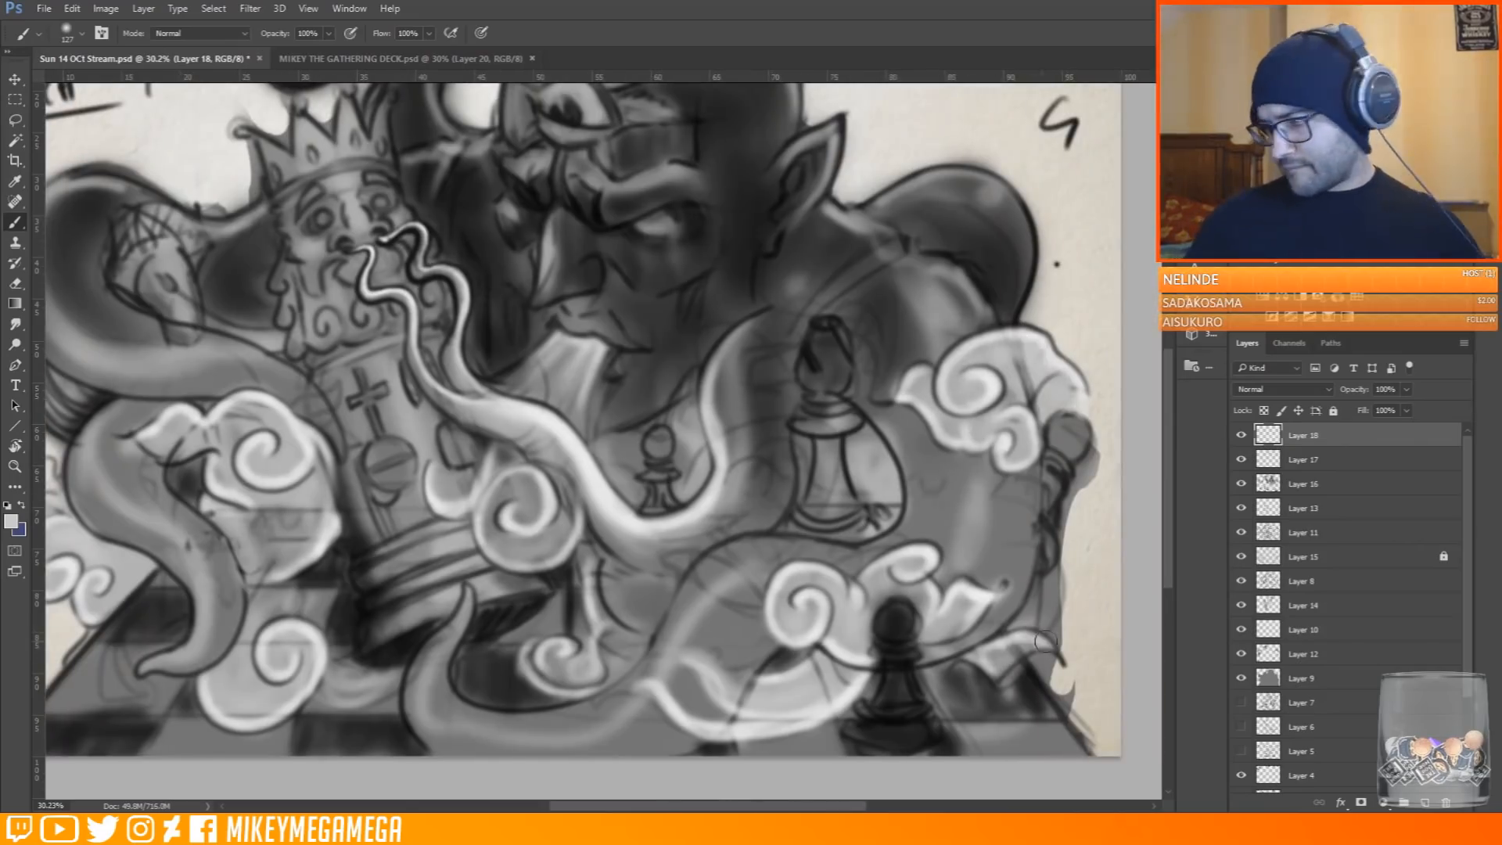
drag(872, 524, 898, 486)
scroll(904, 452, down, 3)
scroll(410, 375, up, 2)
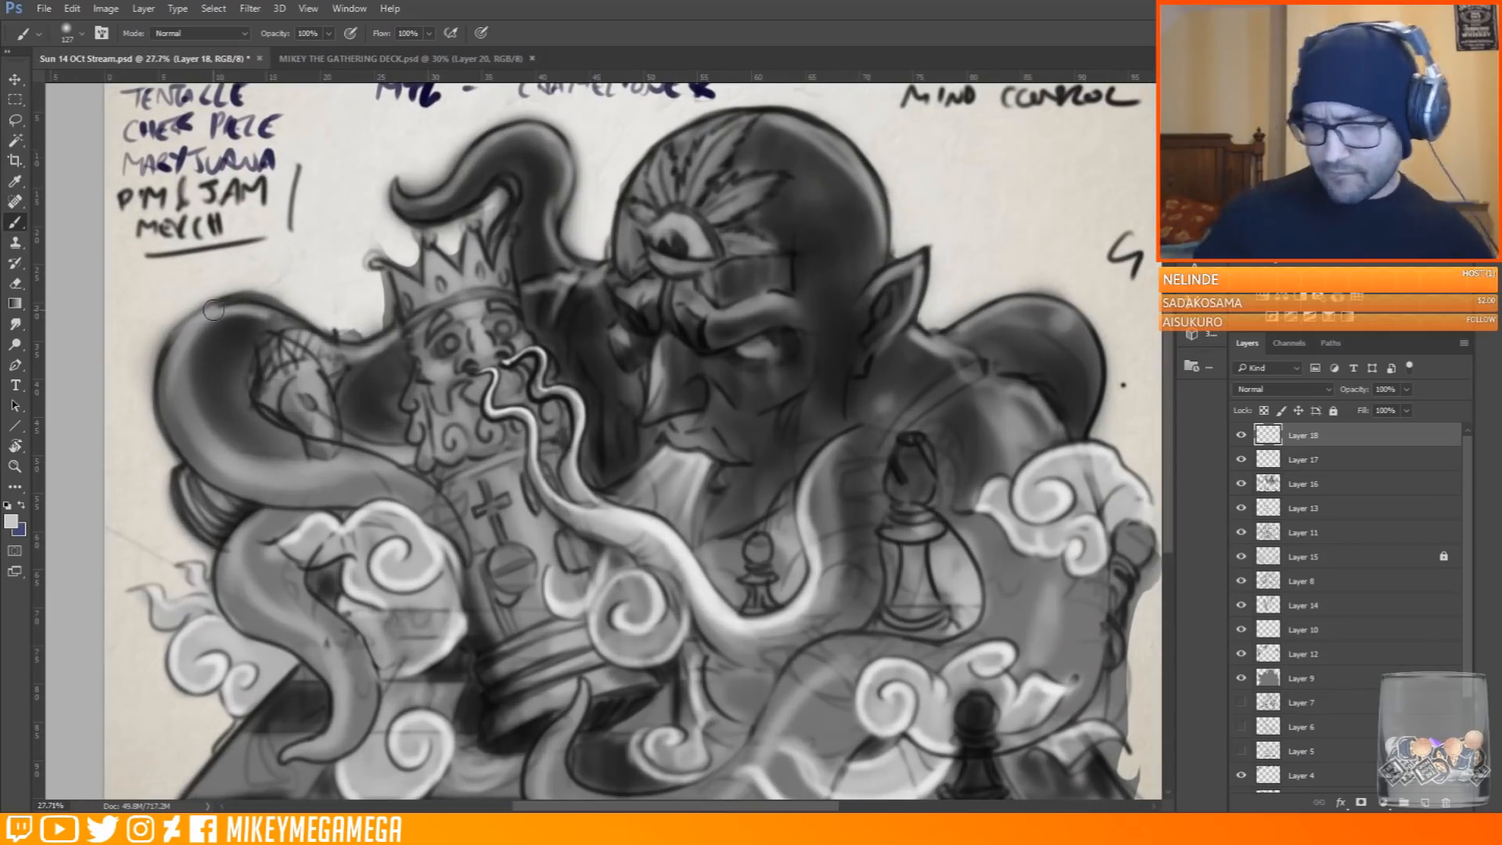
Set the paint colour to black and darken the bishop and the small pawn in front of the figure
drag(1170, 366, 1170, 407)
click(11, 521)
click(999, 393)
key(Return)
drag(757, 426, 765, 488)
mouse_move(898, 374)
mouse_down()
mouse_move(916, 341)
mouse_move(890, 408)
mouse_move(911, 492)
mouse_up()
drag(911, 438, 935, 510)
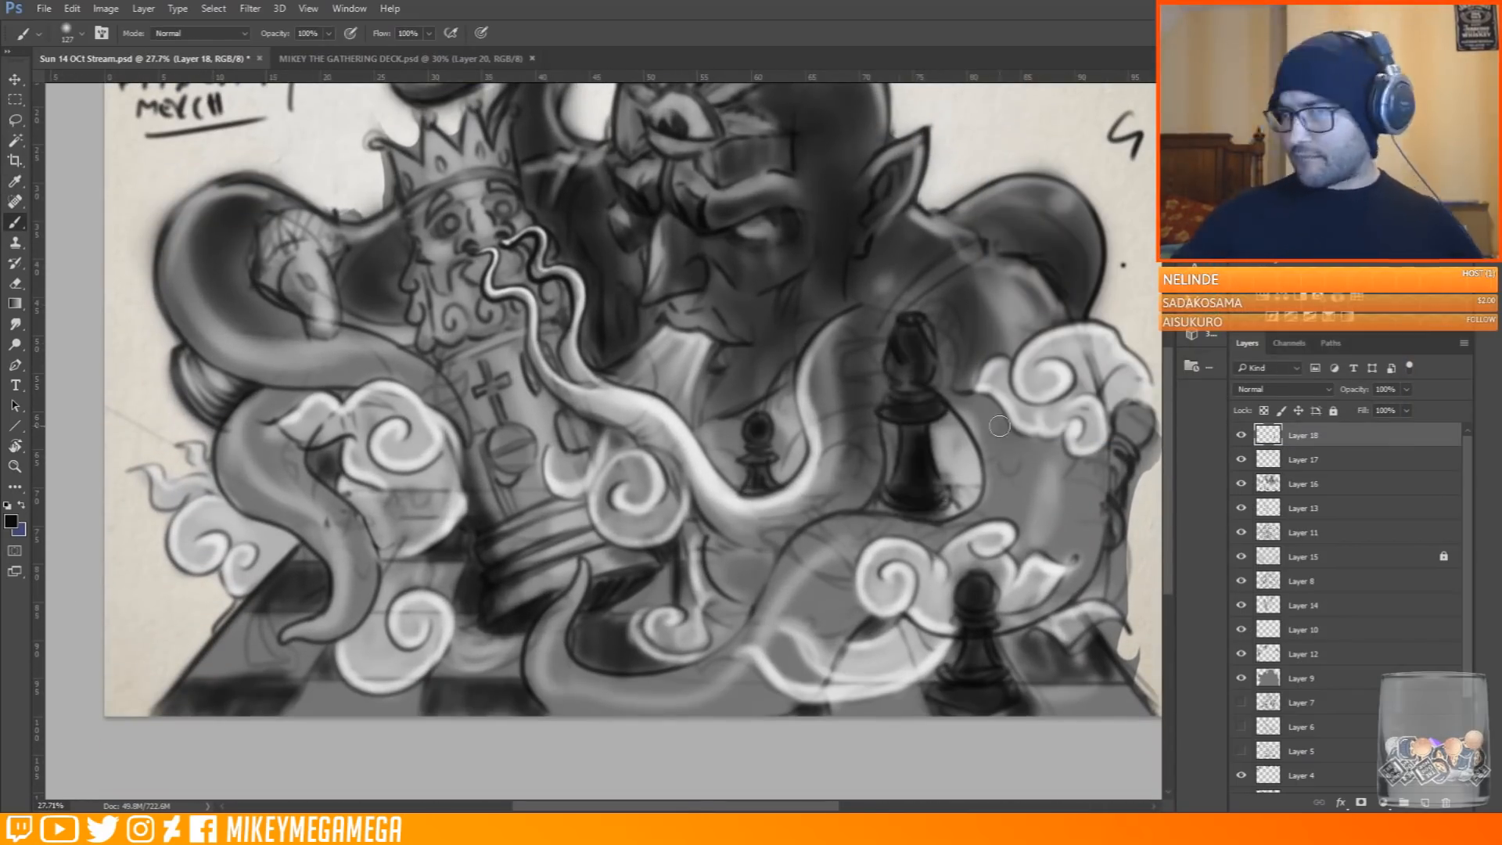
scroll(1000, 427, down, 4)
scroll(406, 542, up, 6)
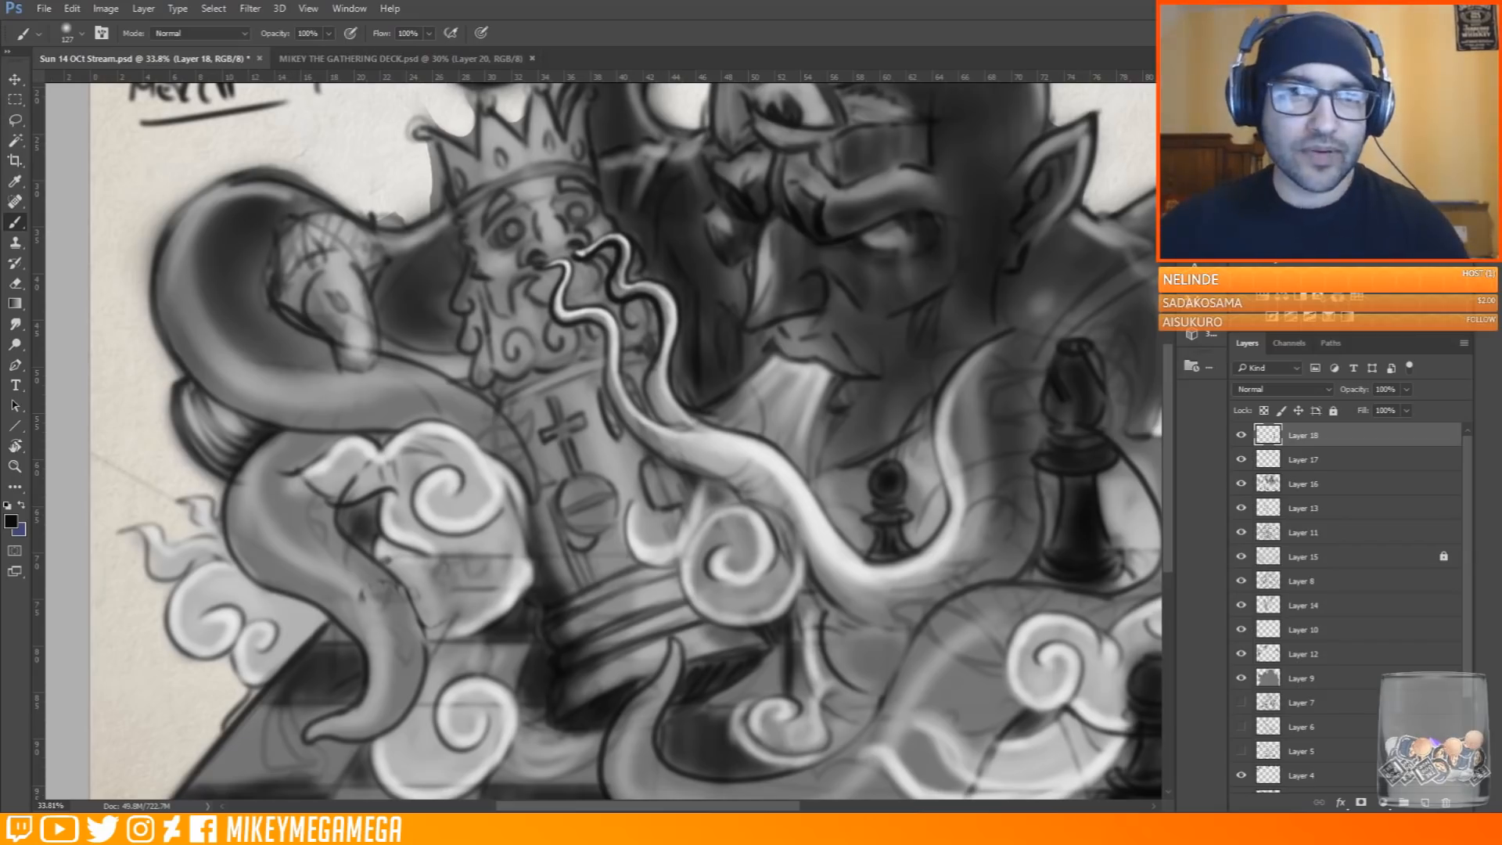
Set the paint colour to a very dark grey and reduce the brush size for detail on the king's head
drag(575, 338, 433, 407)
scroll(432, 407, down, 1)
scroll(665, 520, up, 2)
drag(665, 520, 690, 600)
click(11, 521)
click(1358, 185)
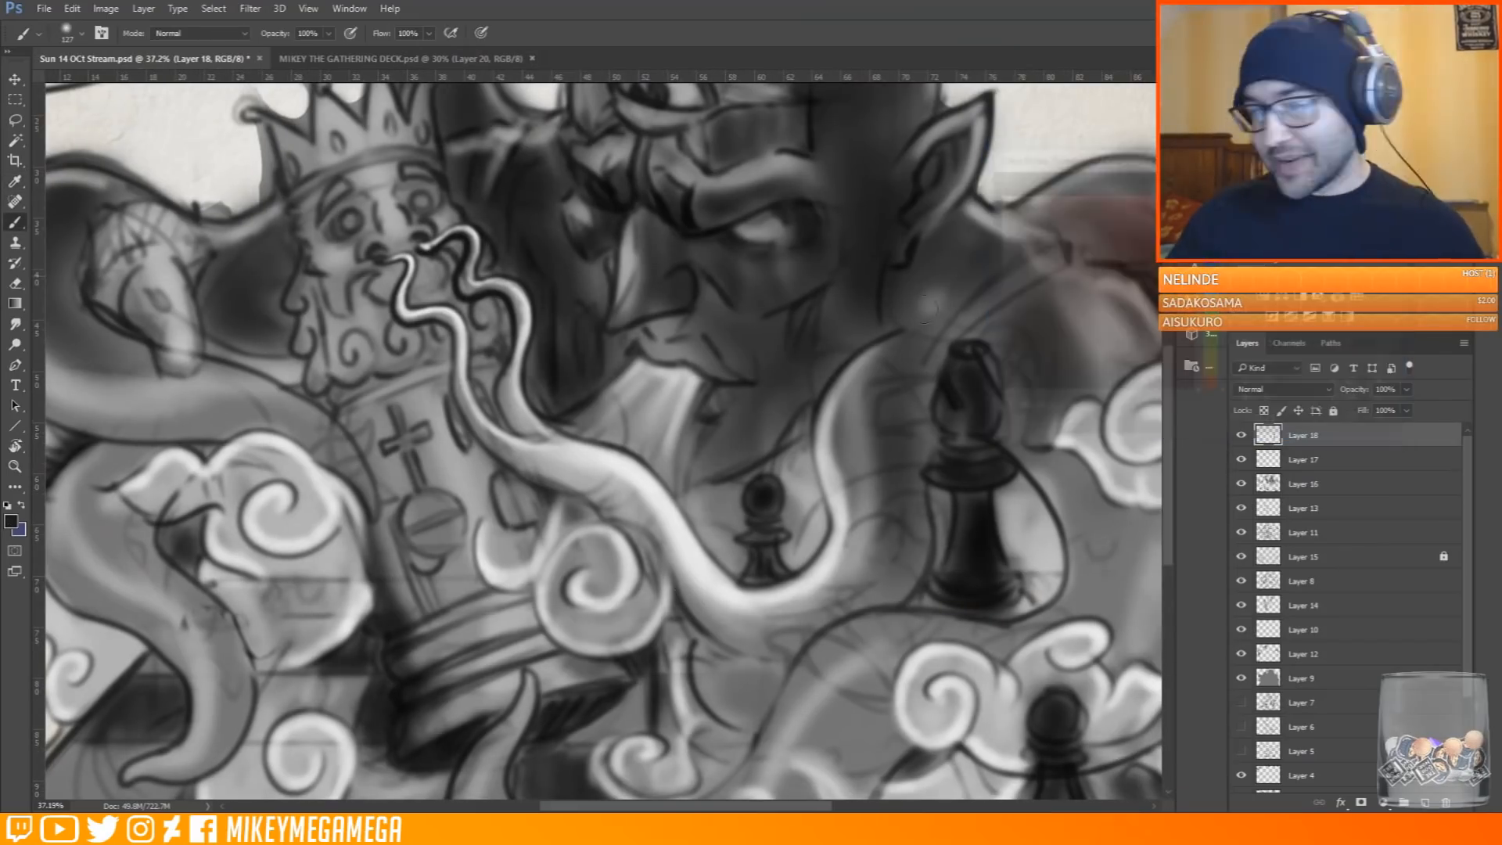
right_click(386, 272)
right_click(372, 291)
mouse_move(358, 280)
mouse_down()
mouse_move(372, 311)
mouse_move(411, 332)
mouse_move(346, 361)
mouse_up()
key(ctrl+alt+z)
key(ctrl+alt+z)
key(ctrl+alt+z)
Add a Multiply layer above Layer 18 and darken the king's beard and the shaded parts of his face
click(1425, 803)
click(1283, 388)
click(1267, 440)
mouse_move(313, 274)
mouse_down()
mouse_move(293, 323)
mouse_move(325, 375)
mouse_move(454, 332)
mouse_up()
mouse_move(430, 254)
mouse_down()
mouse_move(476, 340)
mouse_move(501, 313)
mouse_up()
drag(385, 327, 334, 379)
drag(325, 207, 345, 184)
scroll(438, 168, down, 3)
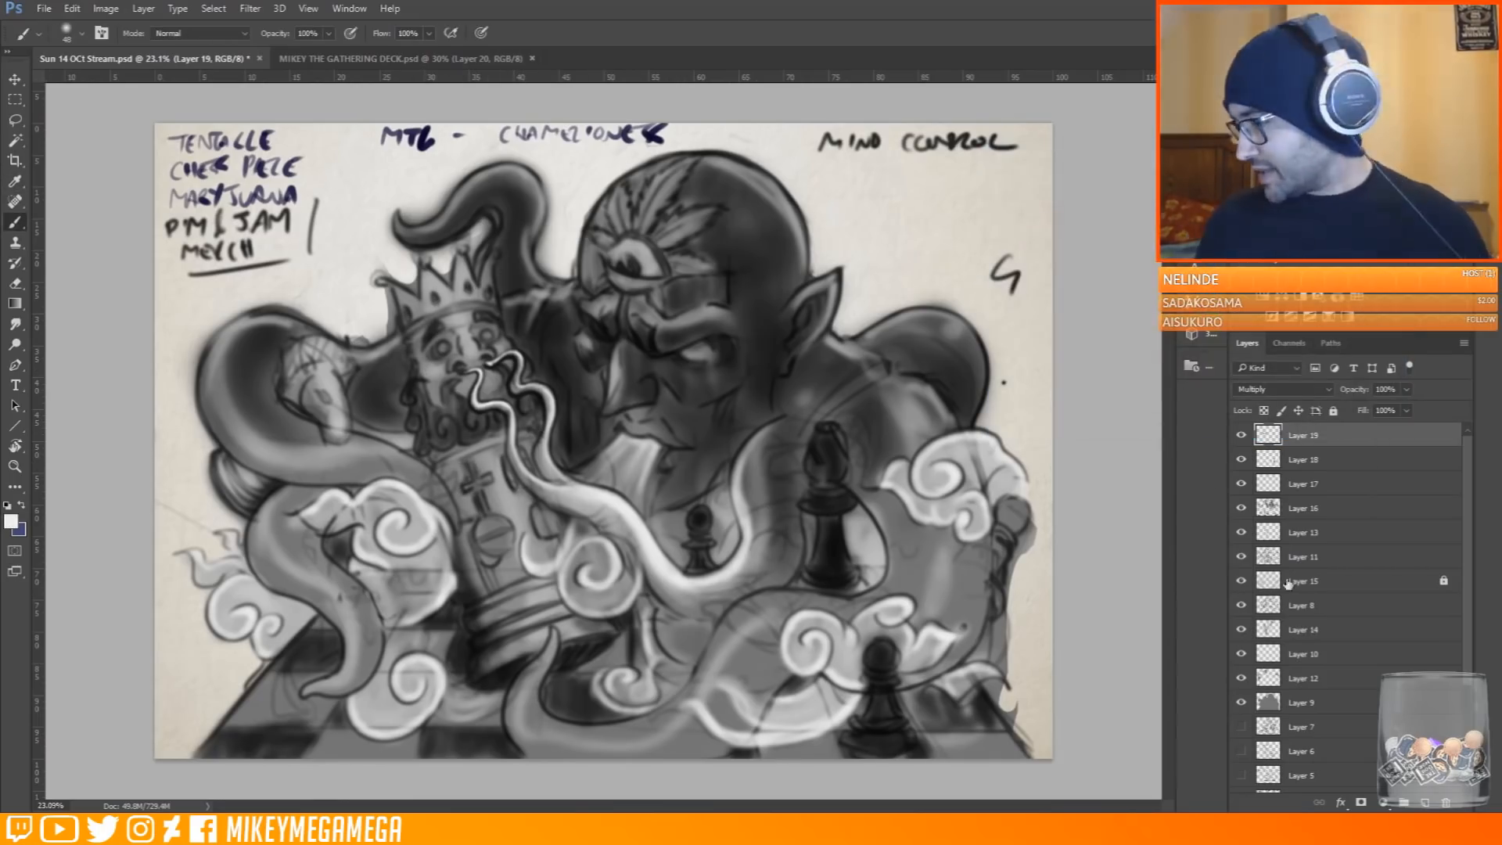
Add a new Normal layer above Layer 19 and save the document
click(1425, 803)
click(44, 8)
click(87, 167)
drag(466, 332, 470, 345)
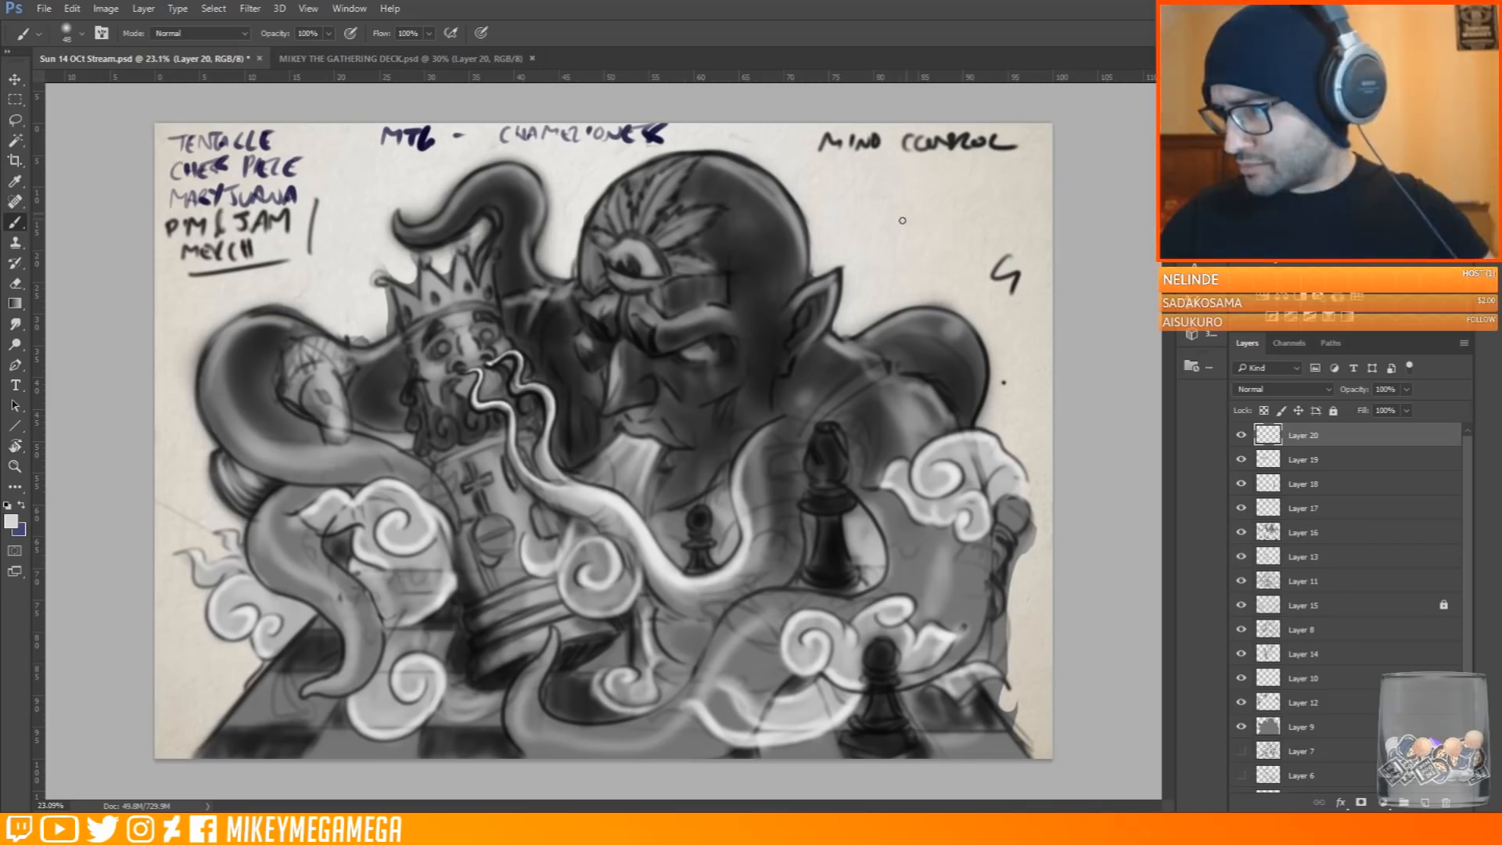
mouse_move(260, 341)
mouse_down()
mouse_move(266, 371)
mouse_move(415, 391)
mouse_up()
key(ctrl+alt+z)
key(ctrl+alt+z)
key(ctrl+alt+z)
key(bracketleft)
key(bracketleft)
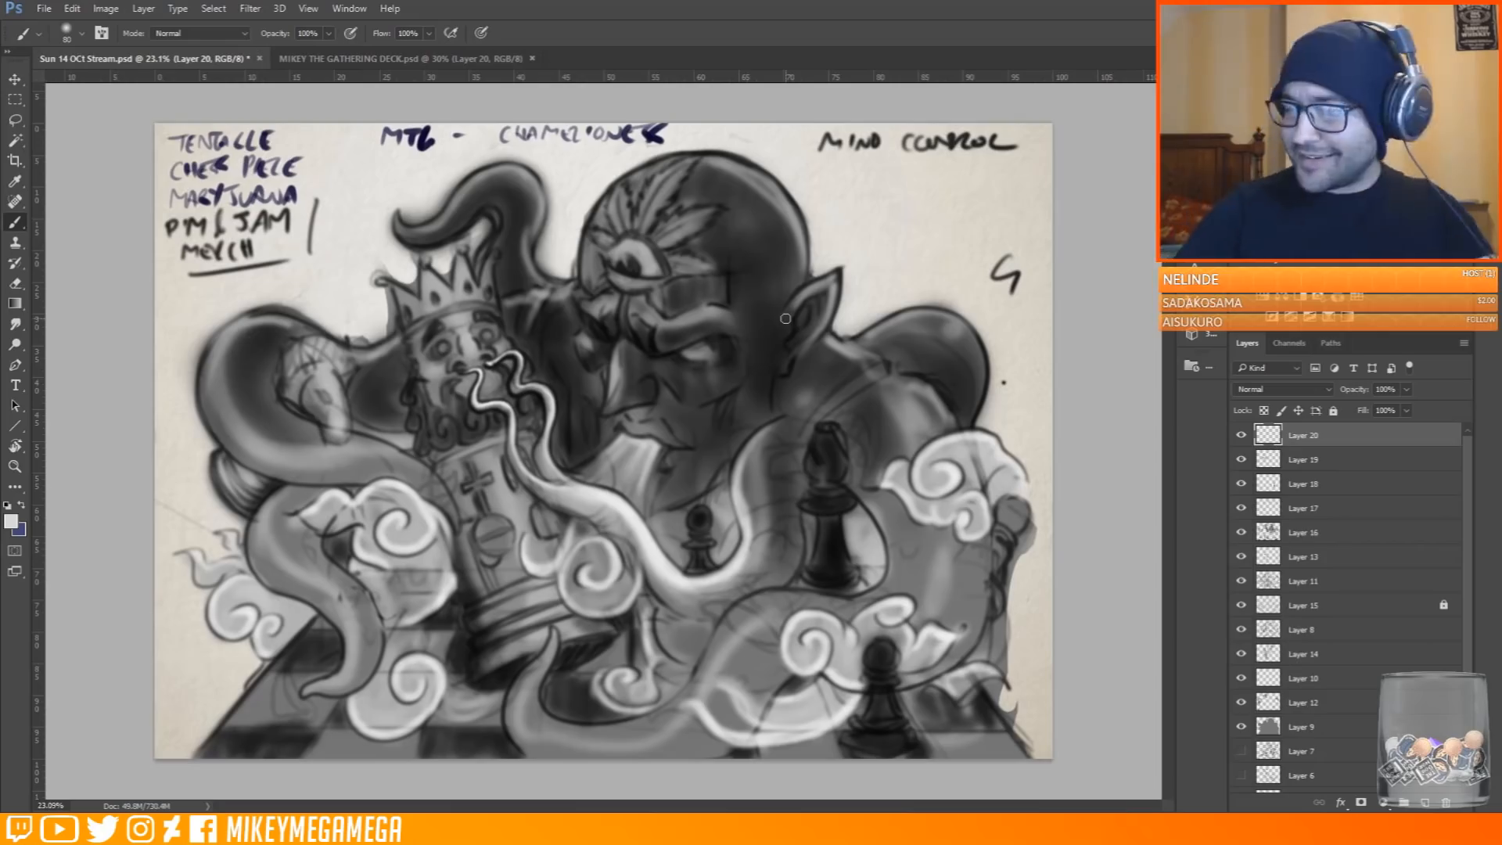
right_click(496, 189)
click(919, 214)
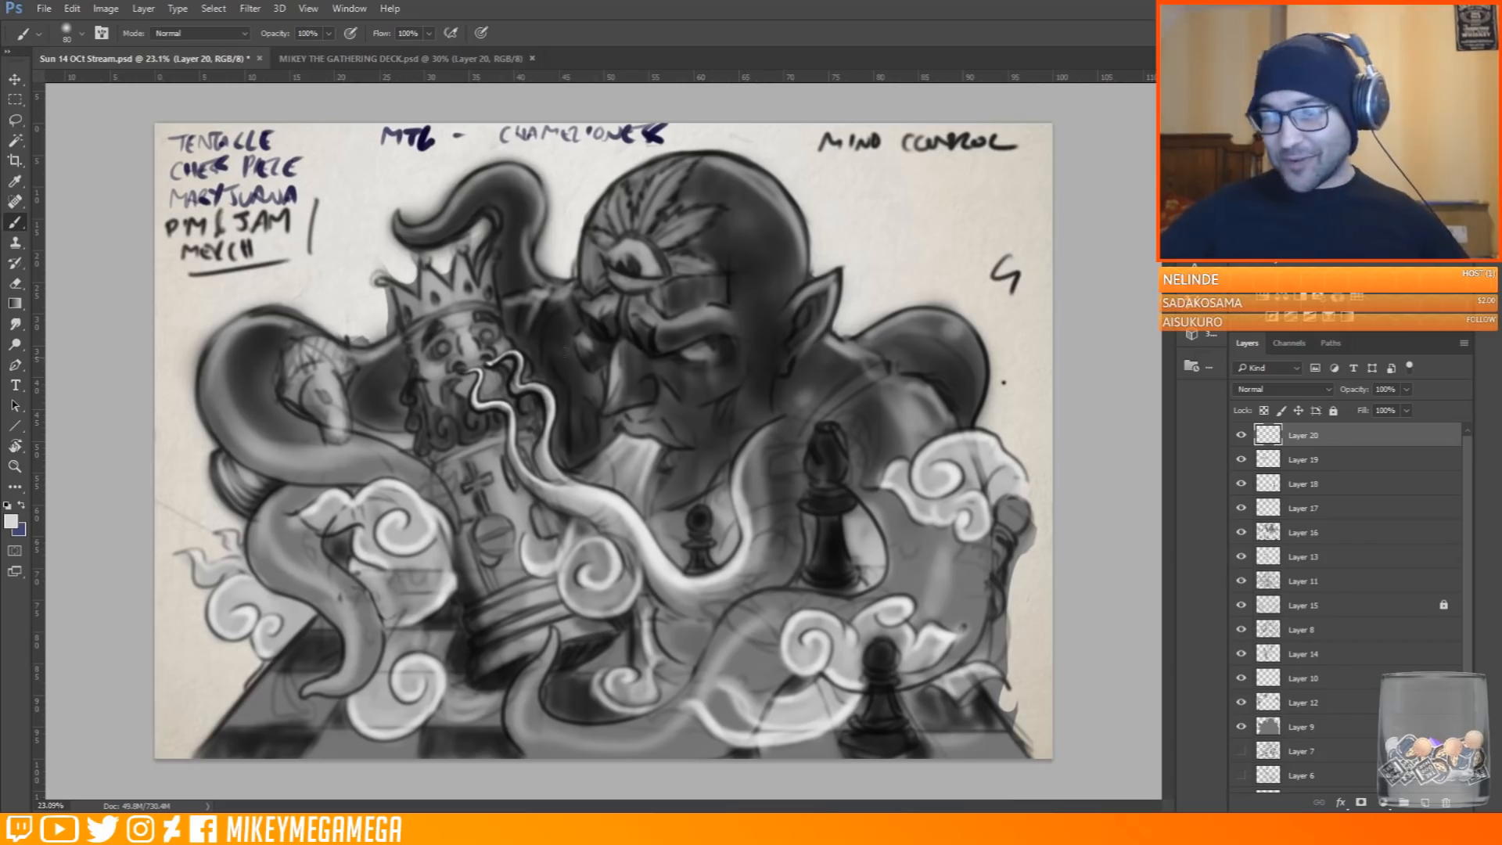
Check the card artwork in the deck document again and return to the drawing
click(345, 56)
drag(669, 360, 743, 359)
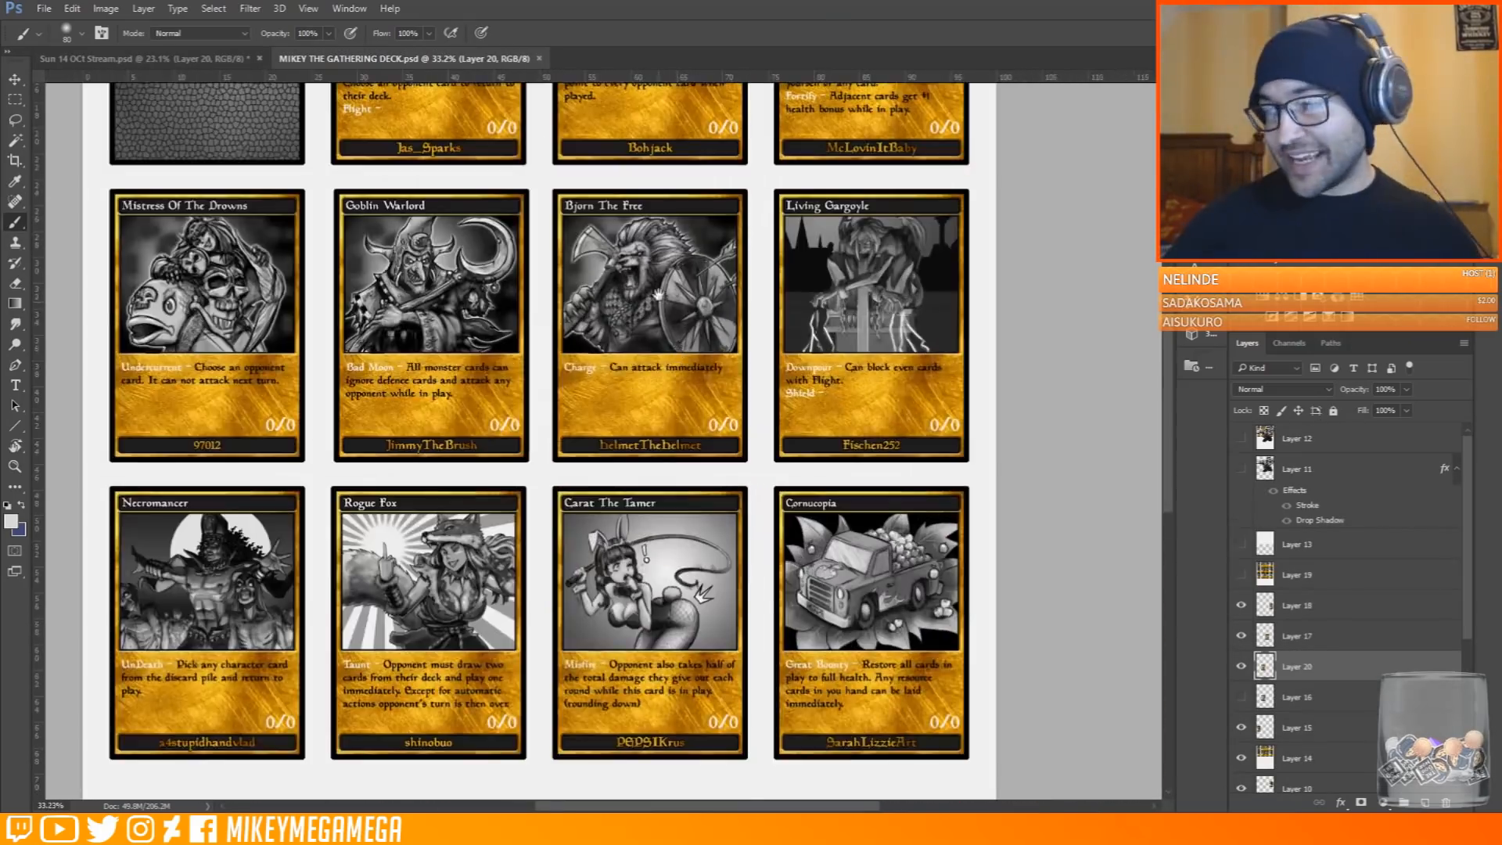
click(144, 59)
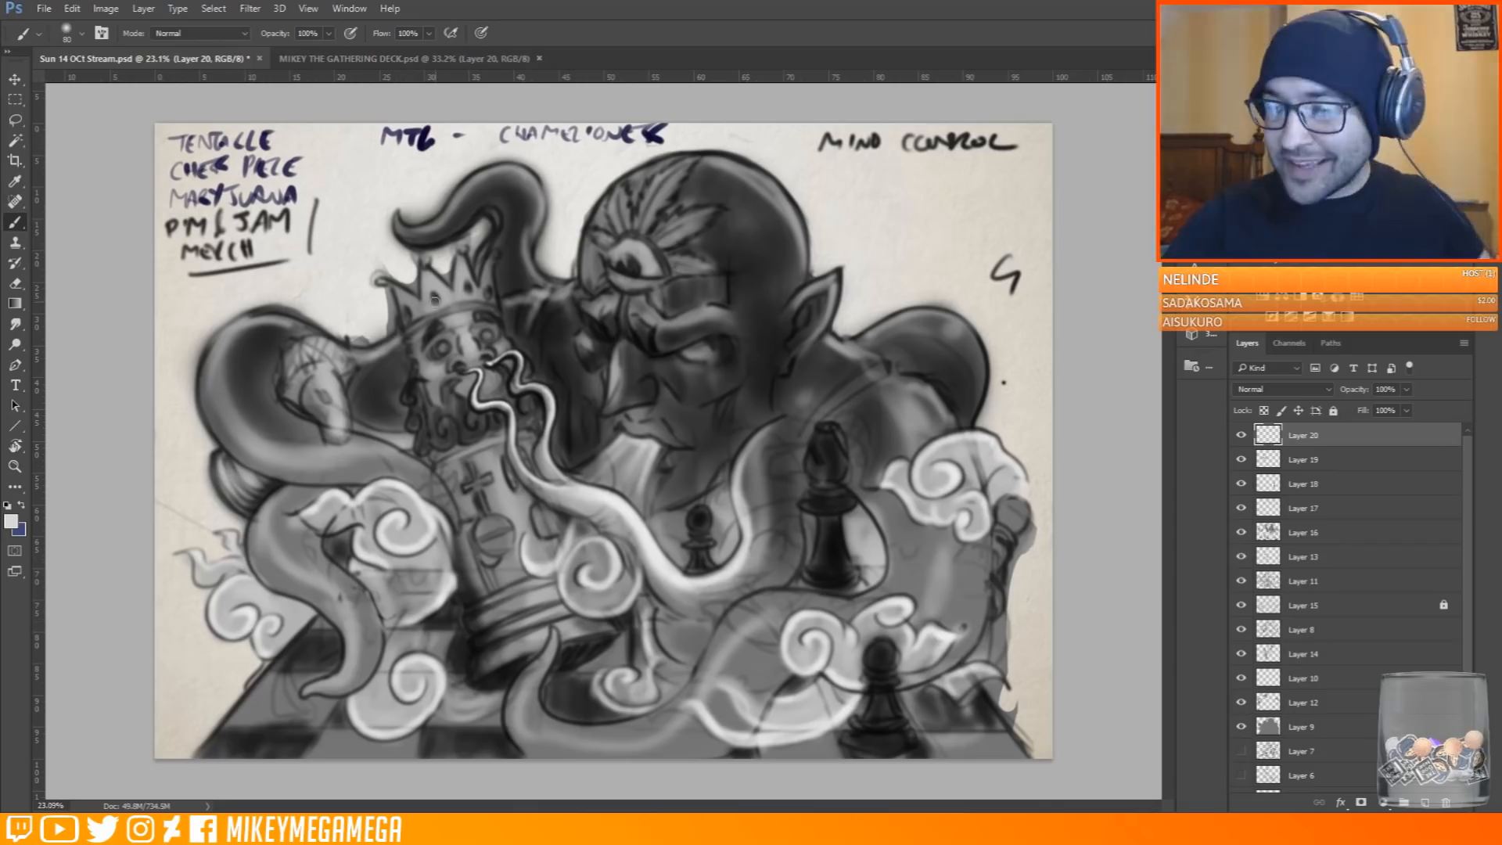
Paint light highlights on the king's crown, nose and lips, and give him glowing white eyes with a smaller brush
drag(437, 292, 446, 275)
drag(462, 327, 472, 359)
drag(490, 375, 490, 386)
drag(465, 378, 465, 388)
right_click(478, 298)
drag(575, 338, 563, 339)
click(444, 347)
scroll(427, 306, up, 3)
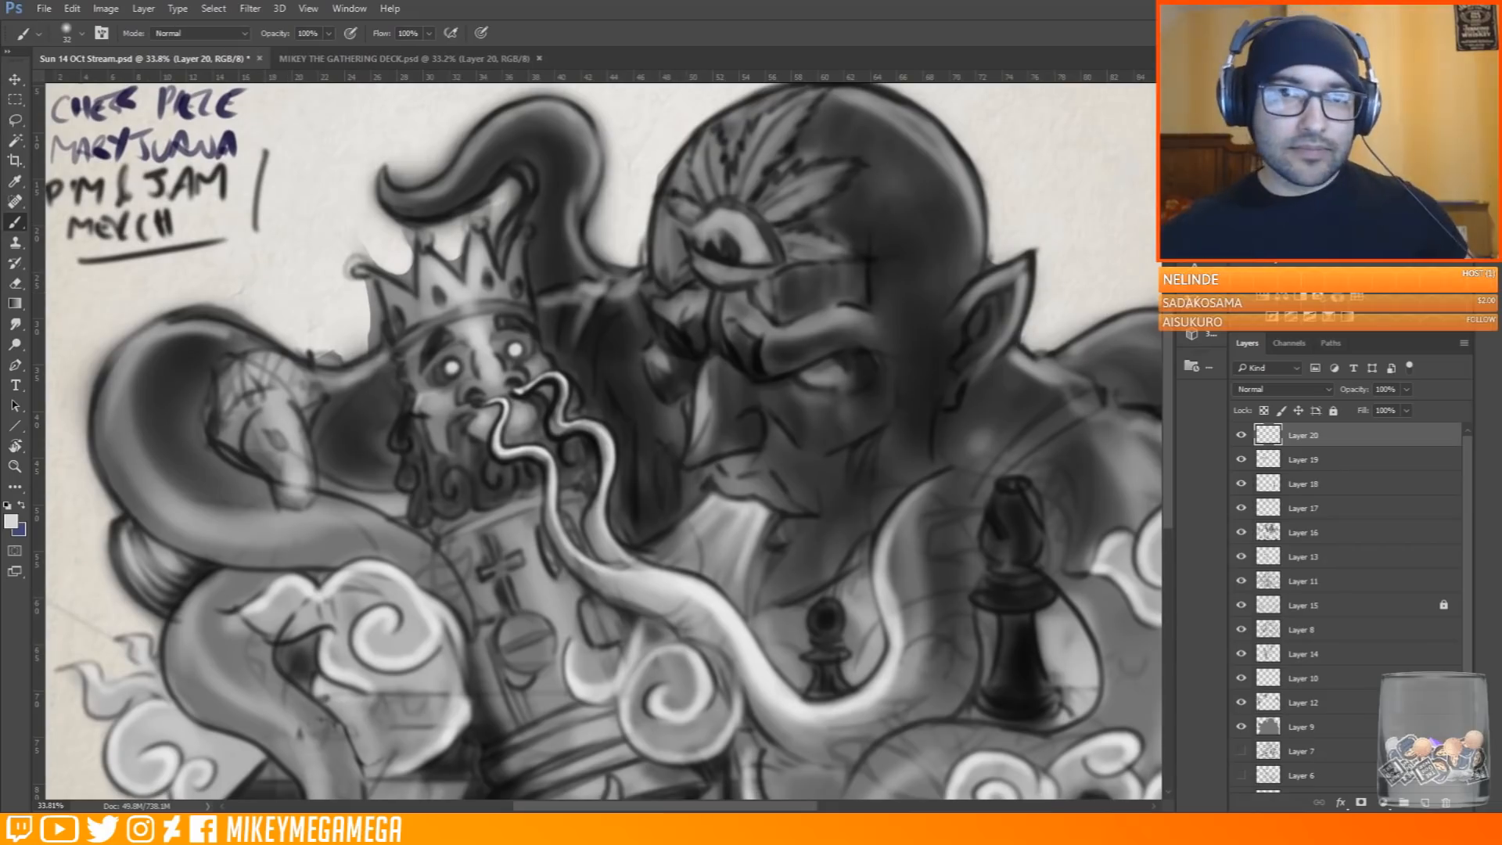
Curl the strand ends into the king's nostrils with a 17-pixel brush and ink dark lines around his nose and eyes
right_click(495, 387)
drag(485, 402, 475, 394)
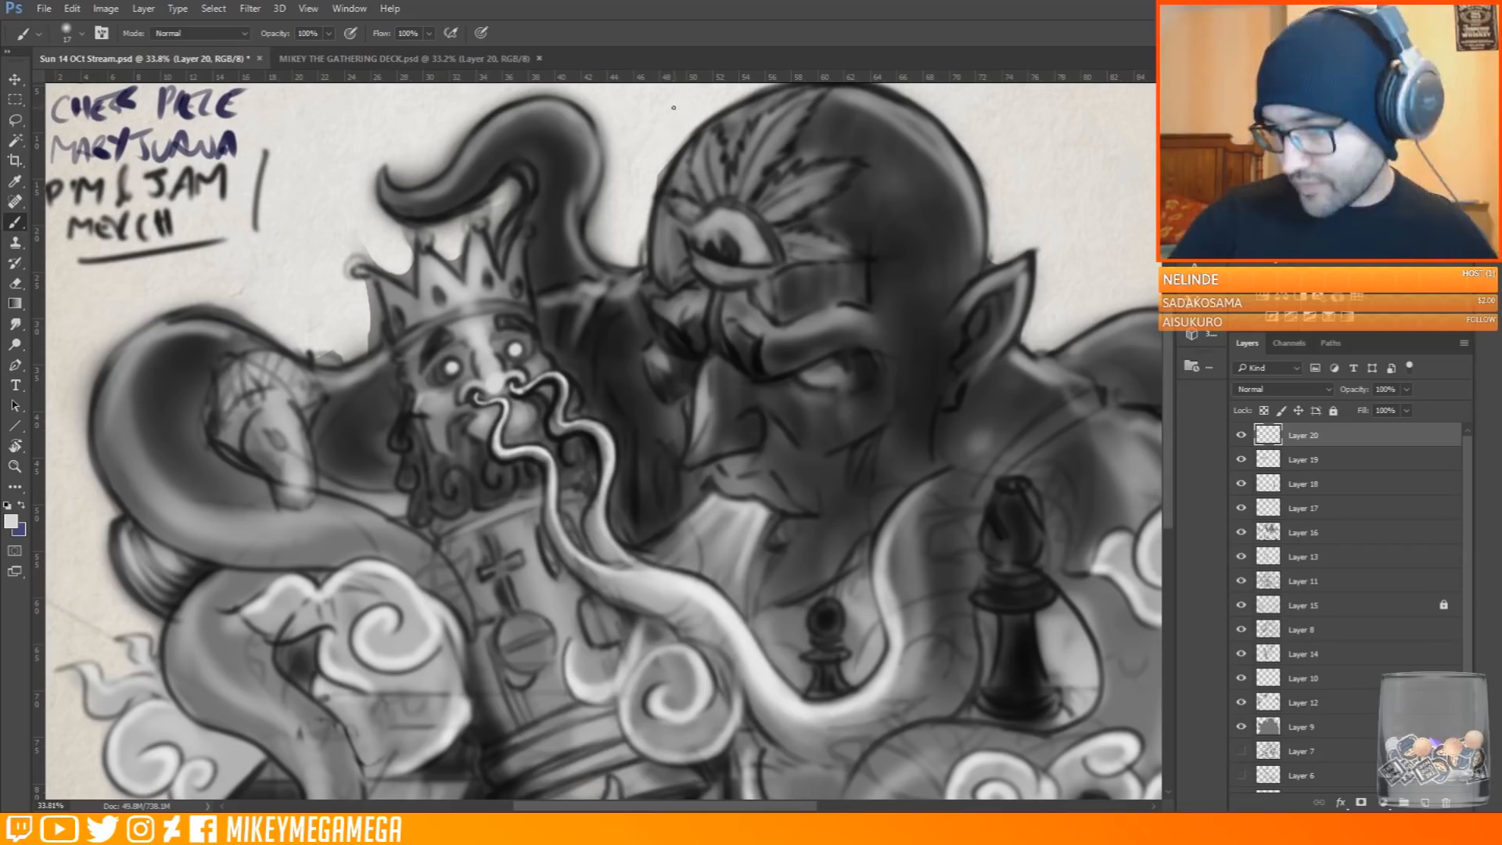
alt+click(507, 378)
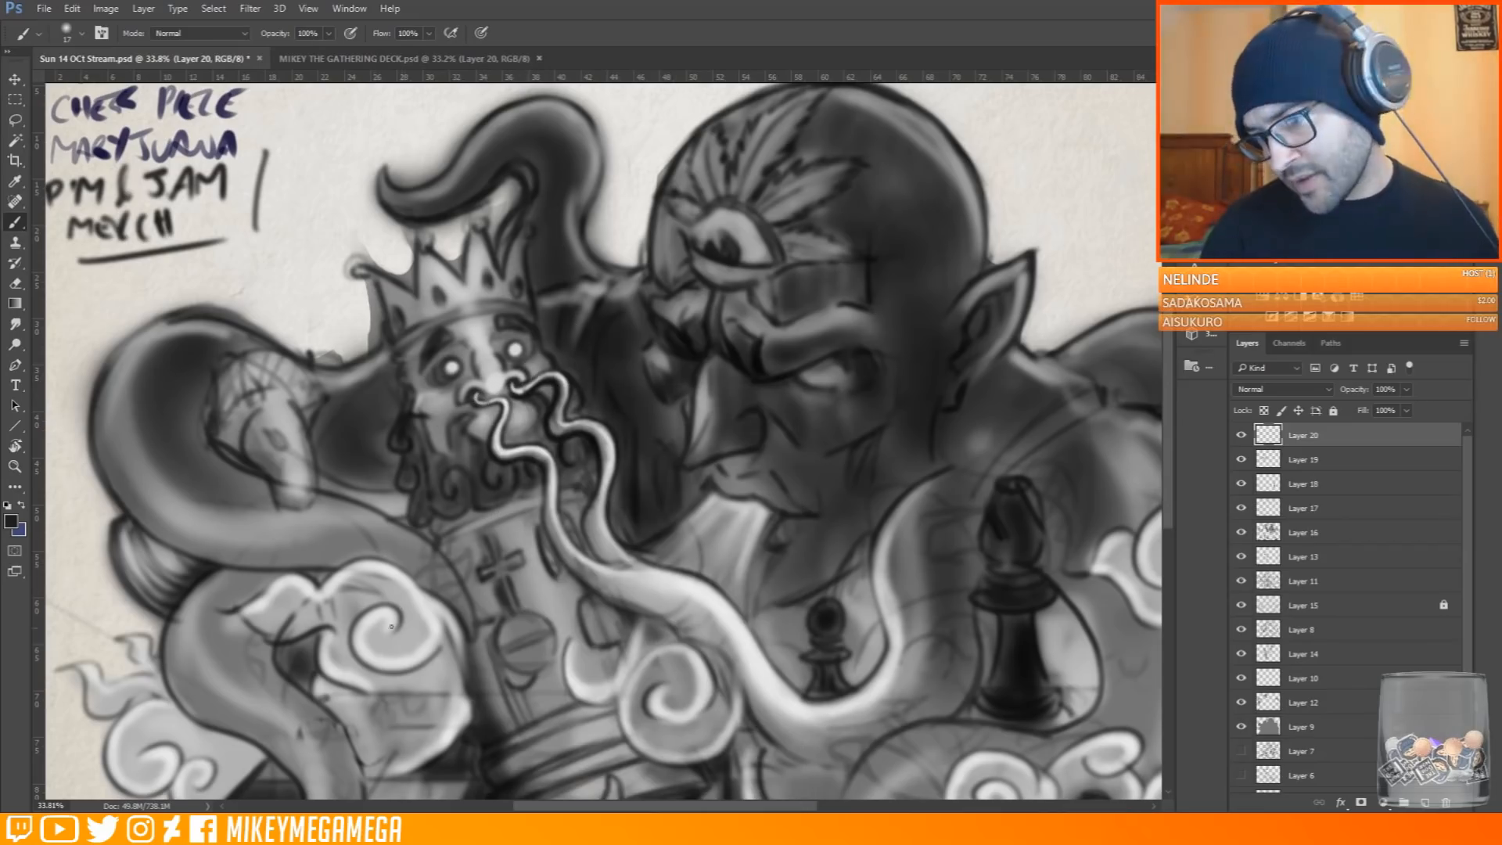
alt+click(551, 387)
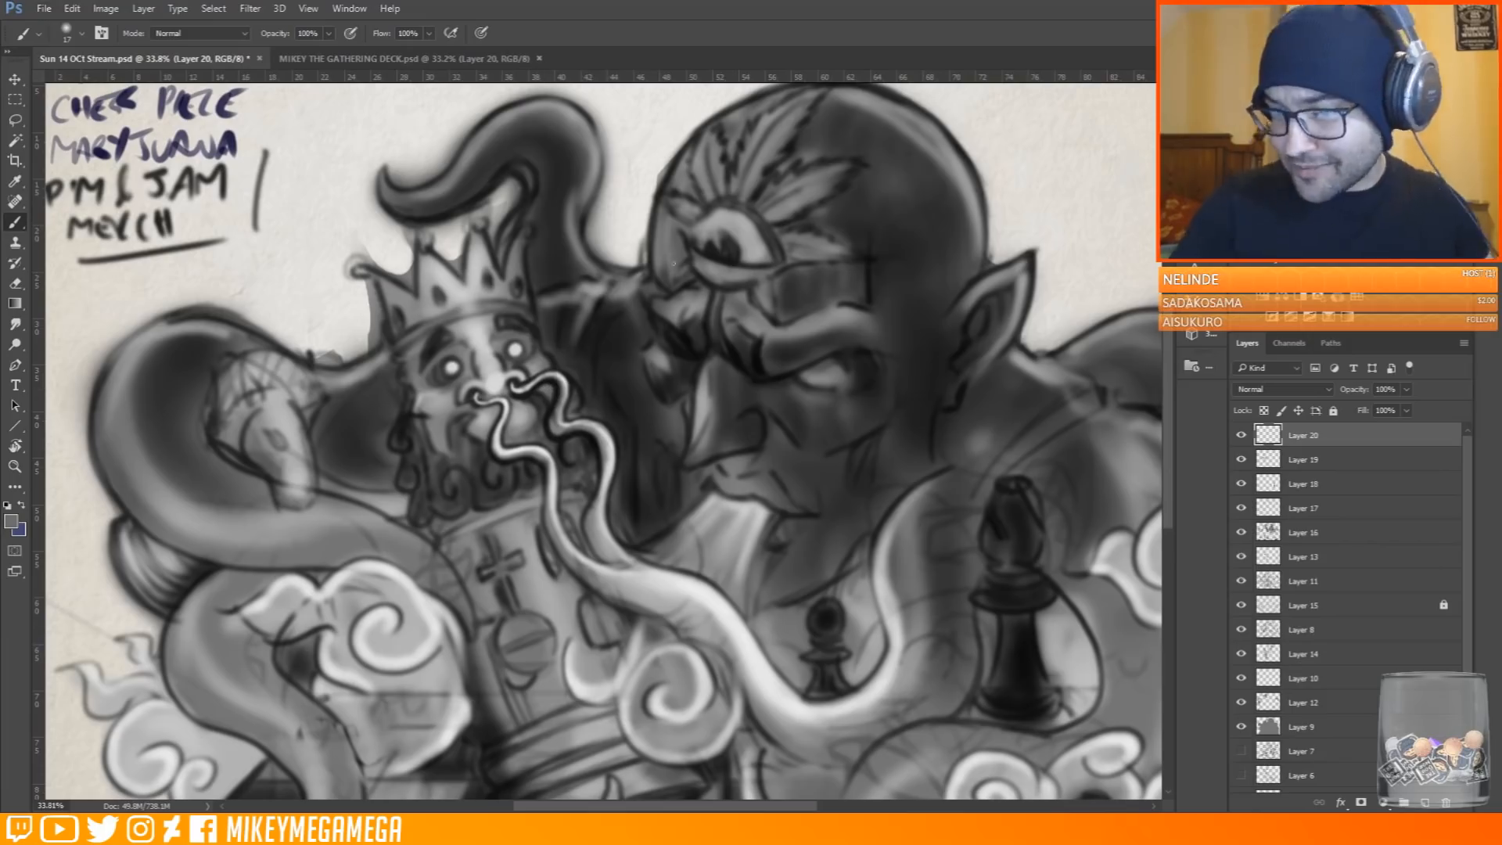
drag(551, 399, 558, 409)
alt+click(547, 402)
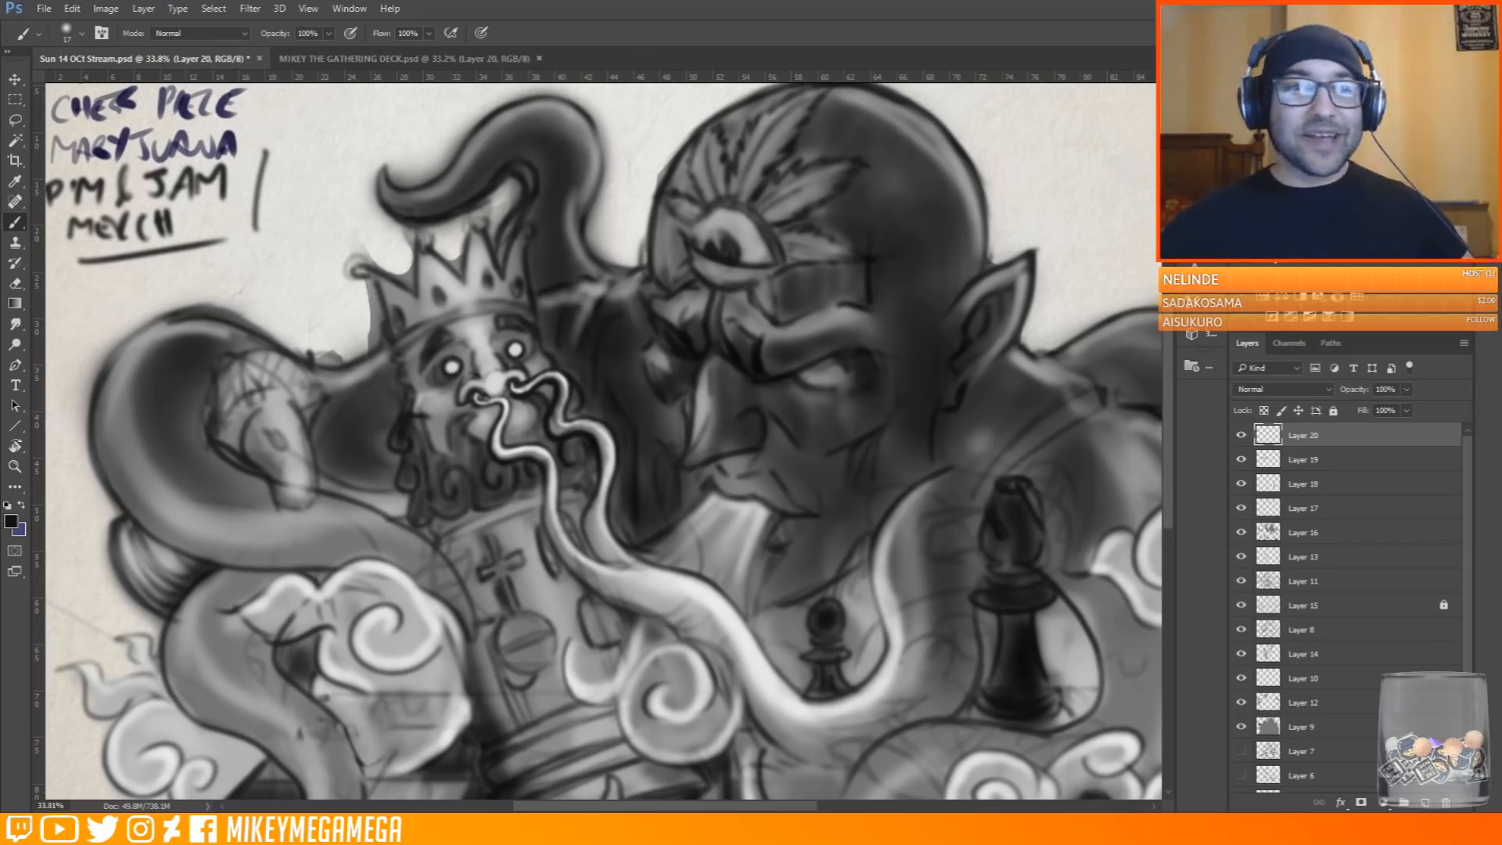
mouse_move(432, 358)
mouse_down()
mouse_move(418, 375)
mouse_move(436, 335)
mouse_move(464, 336)
mouse_up()
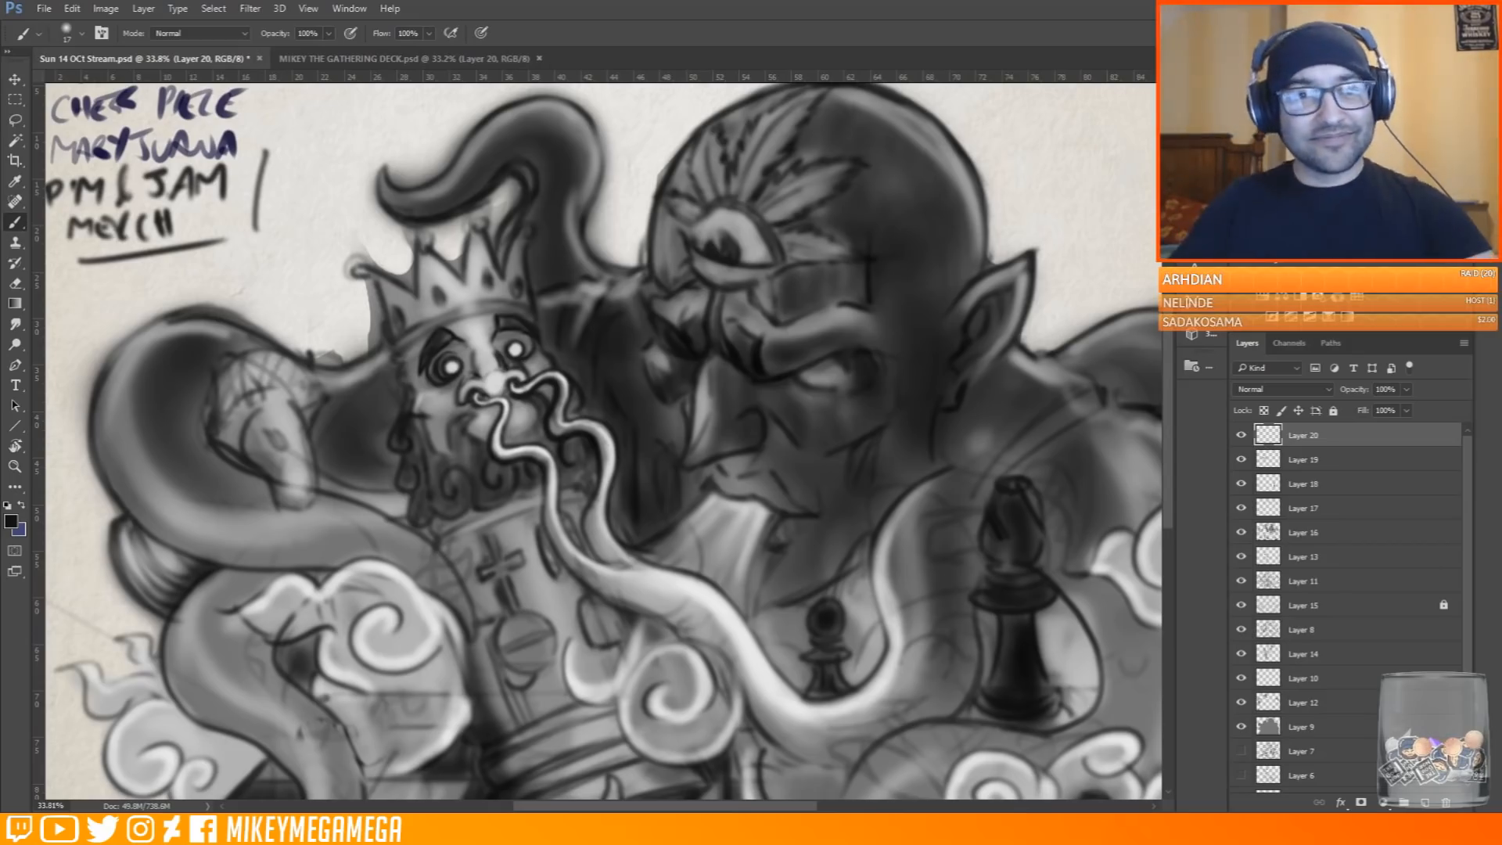
Compare the whole drawing with the card sheet in the deck document and return to the drawing
scroll(602, 350, down, 2)
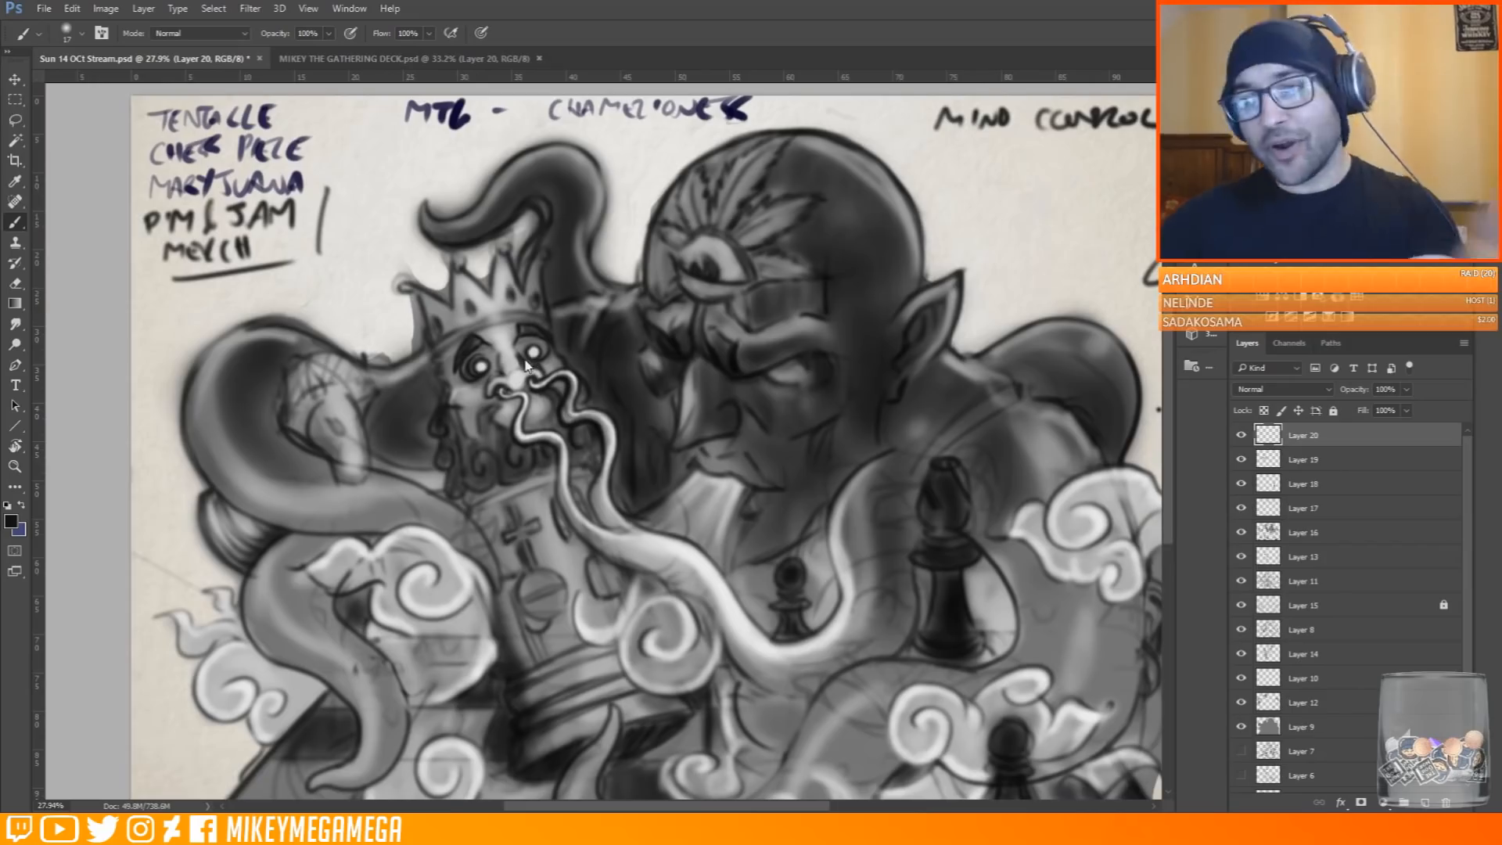
scroll(458, 103, down, 1)
click(448, 59)
scroll(516, 409, up, 3)
scroll(505, 409, down, 4)
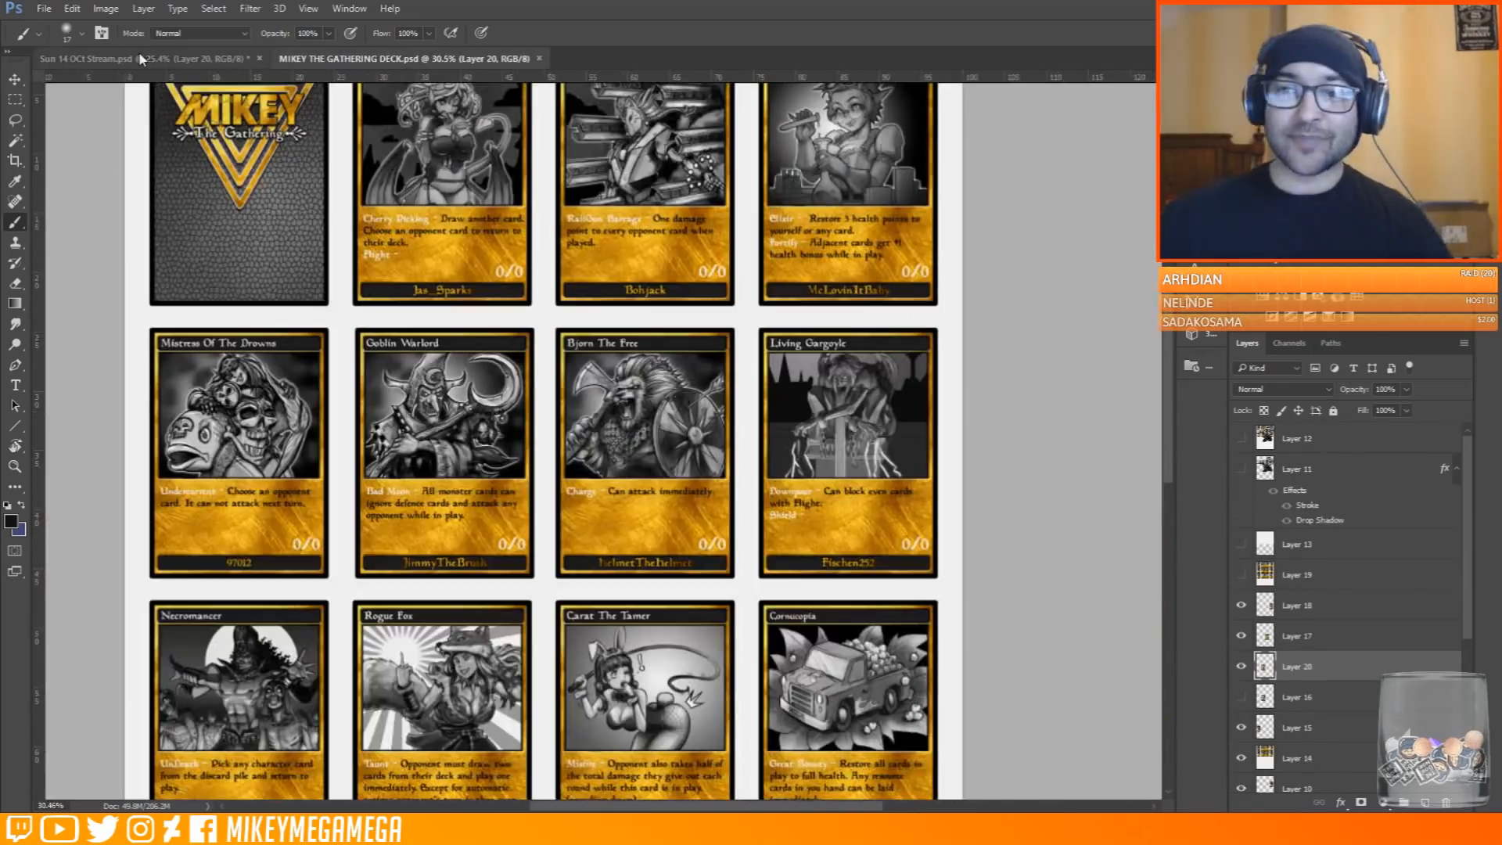
click(141, 59)
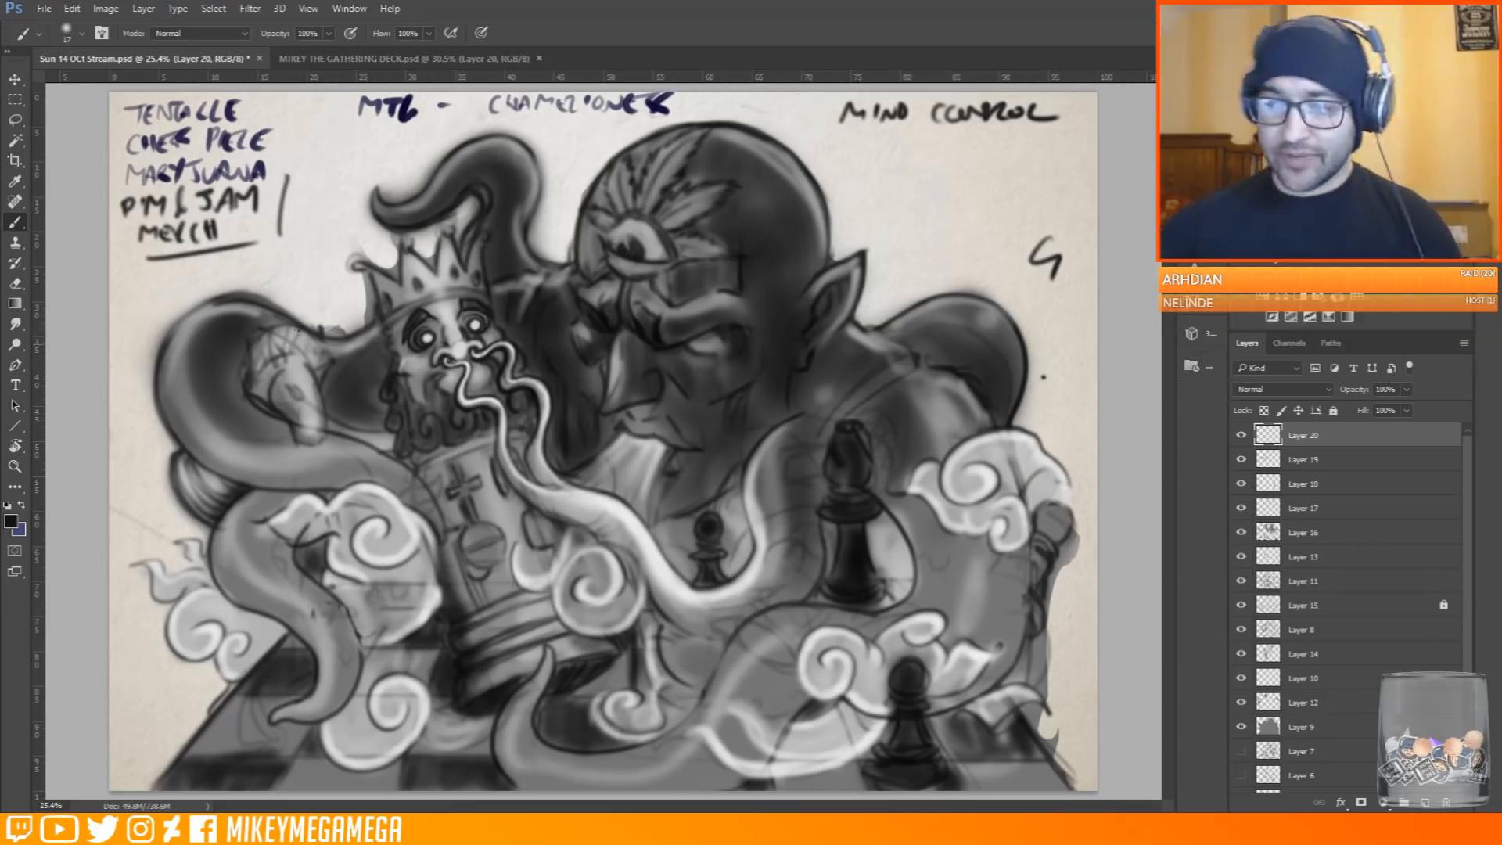
Ink black lines along the crown's lower edge and around the king's cheeks and moustache
scroll(507, 185, up, 2)
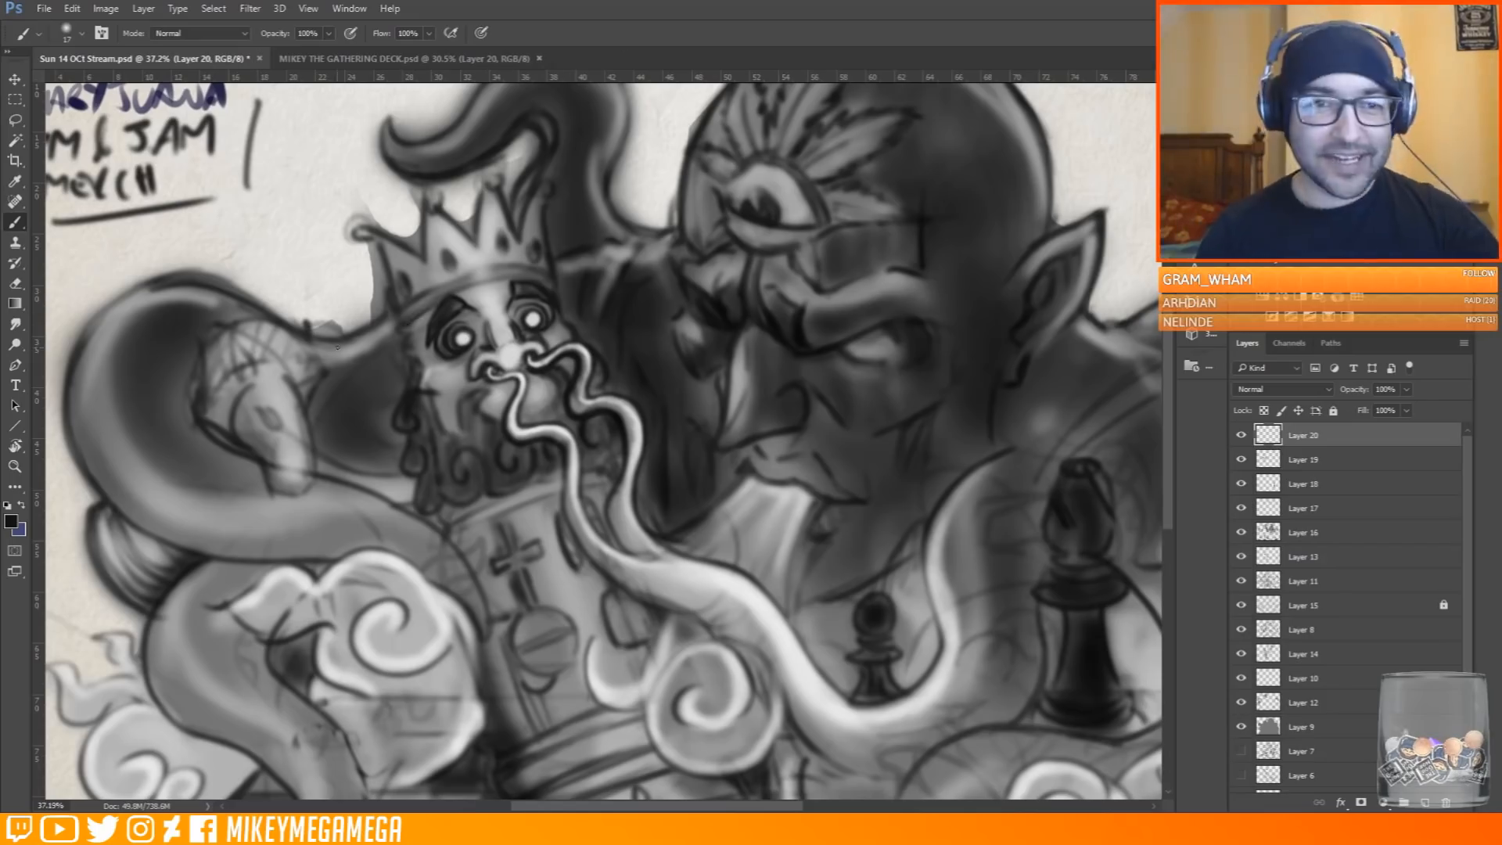
drag(413, 316, 524, 278)
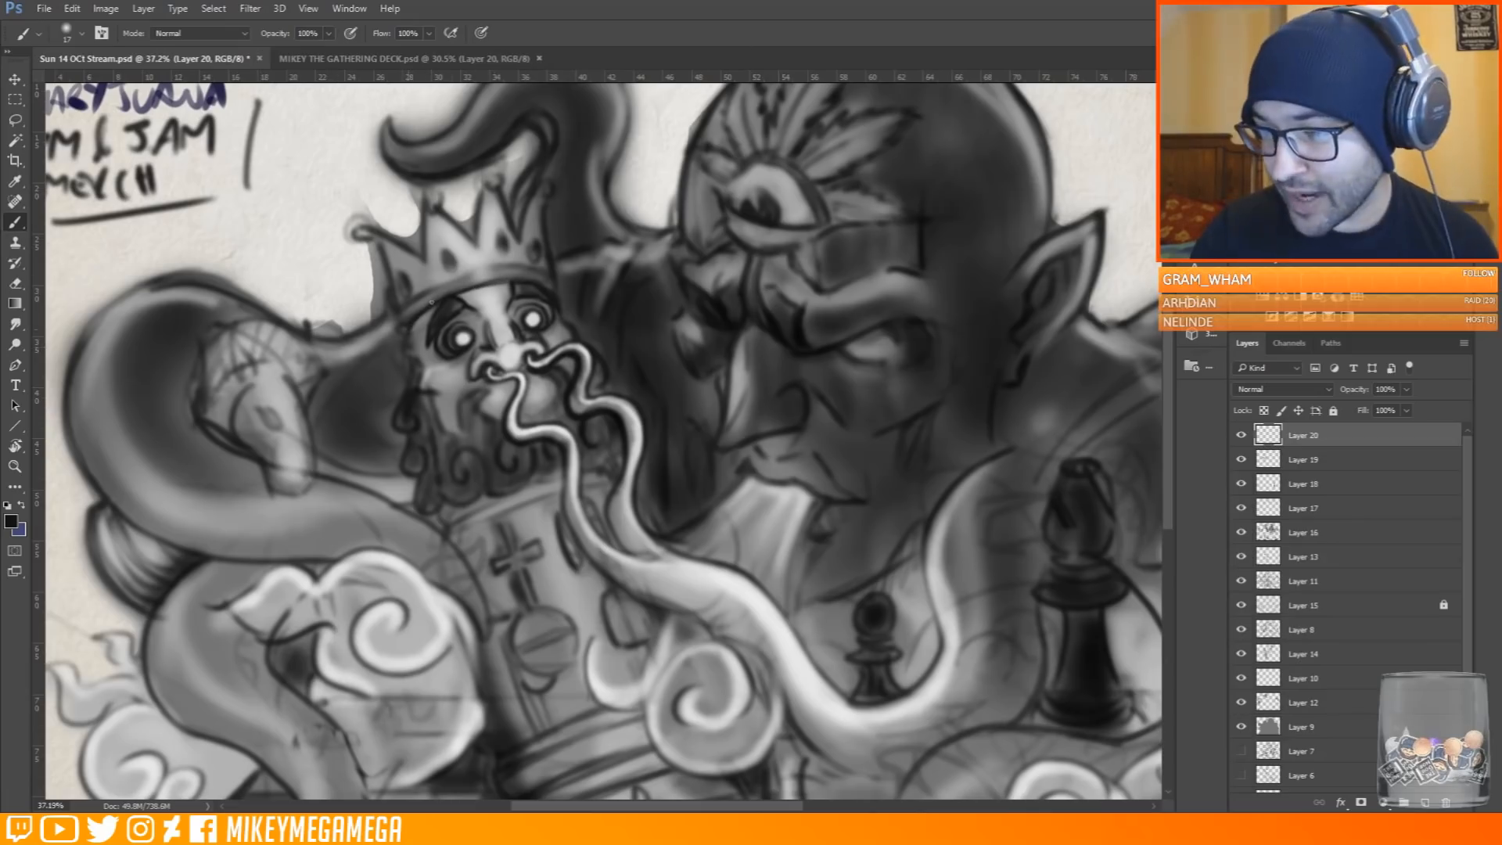
drag(408, 316, 542, 274)
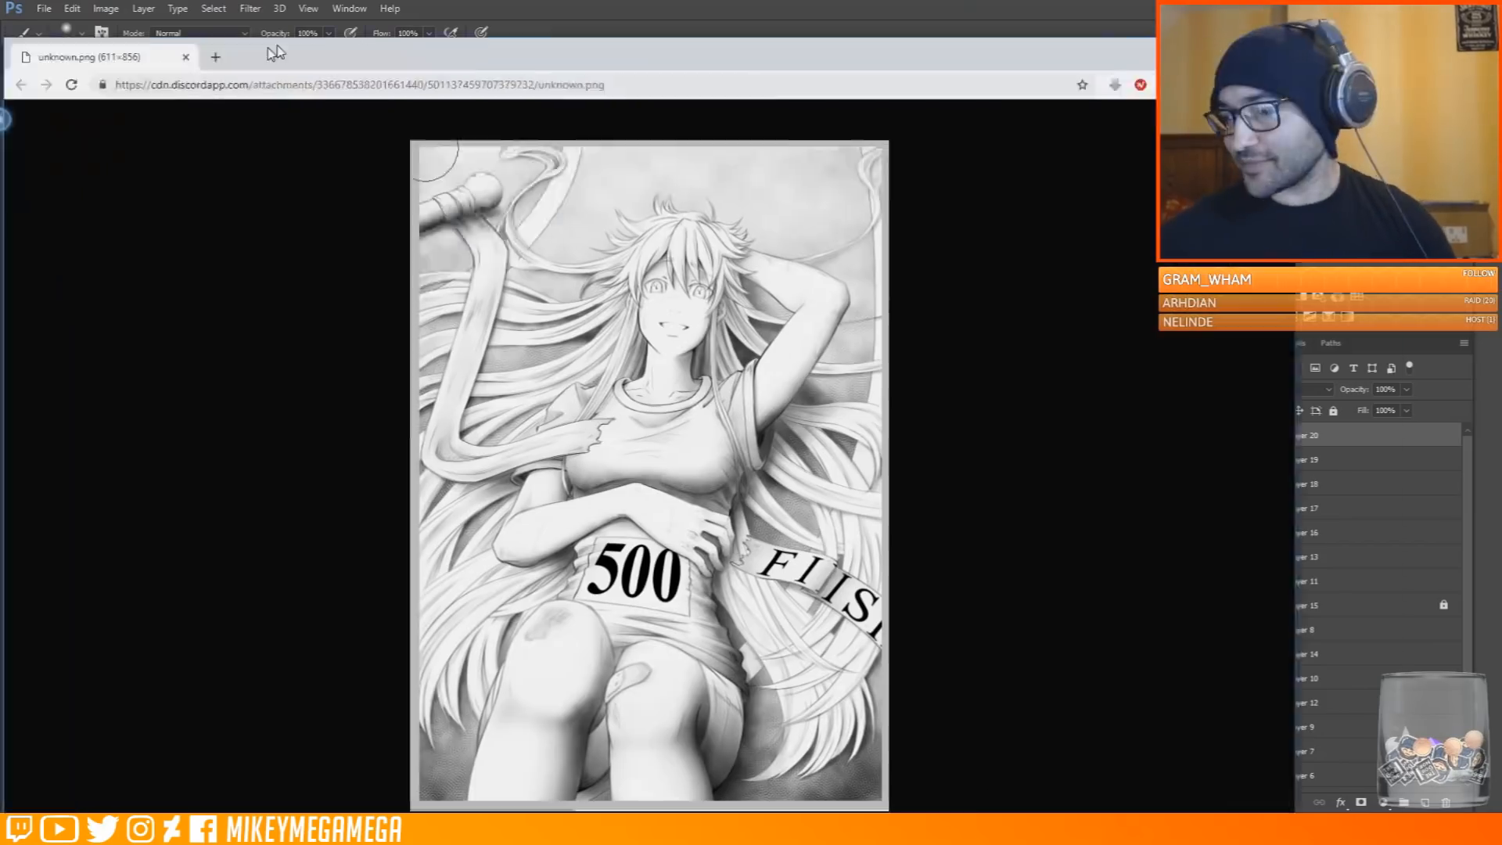
drag(268, 44, 358, 38)
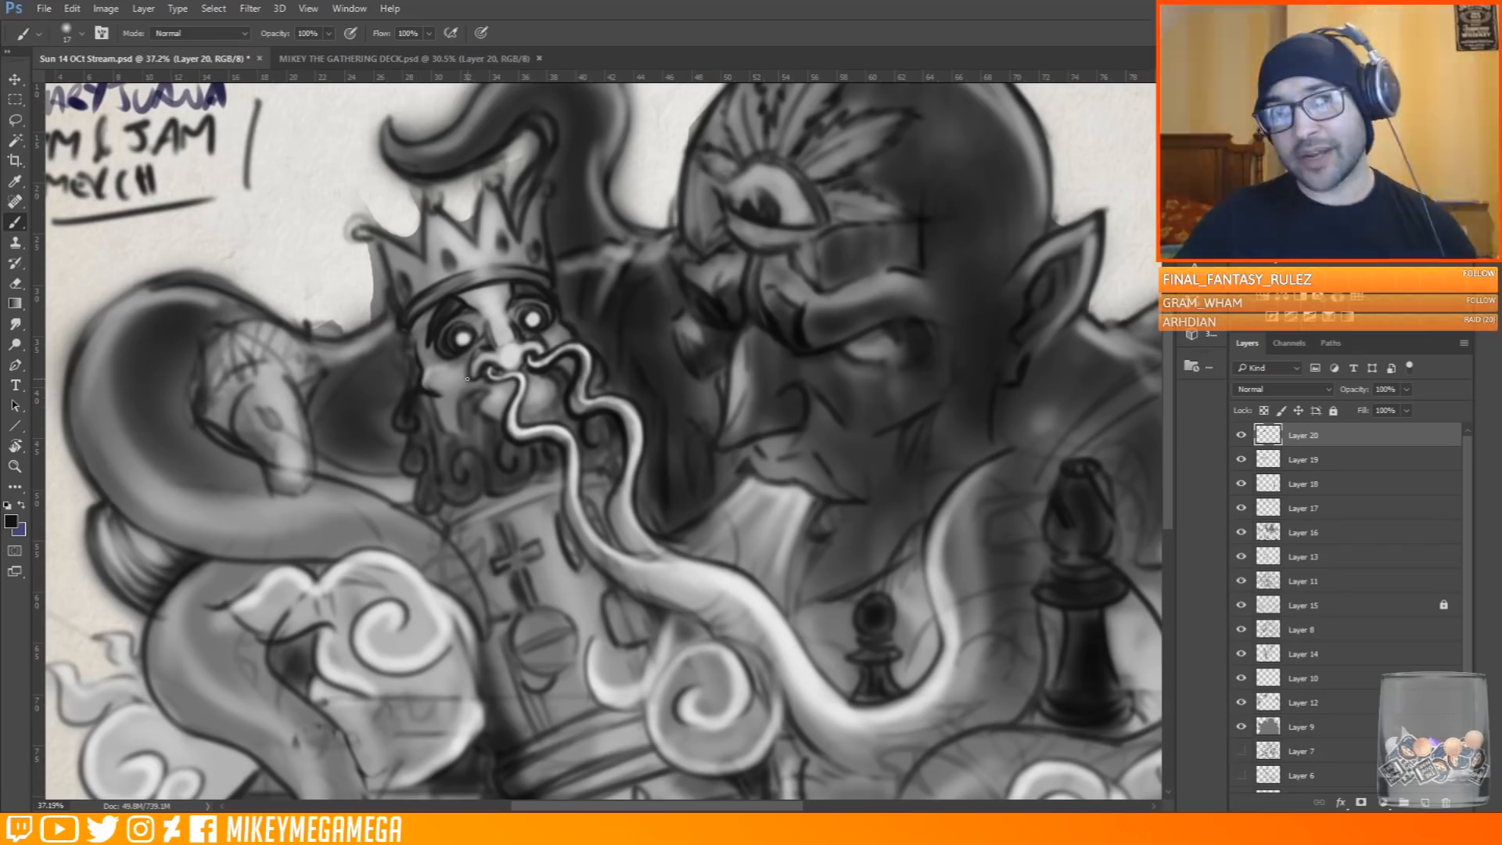
mouse_move(433, 399)
mouse_down()
mouse_move(443, 431)
mouse_move(463, 436)
mouse_up()
mouse_move(463, 436)
mouse_down()
mouse_move(456, 404)
mouse_move(487, 388)
mouse_move(554, 390)
mouse_up()
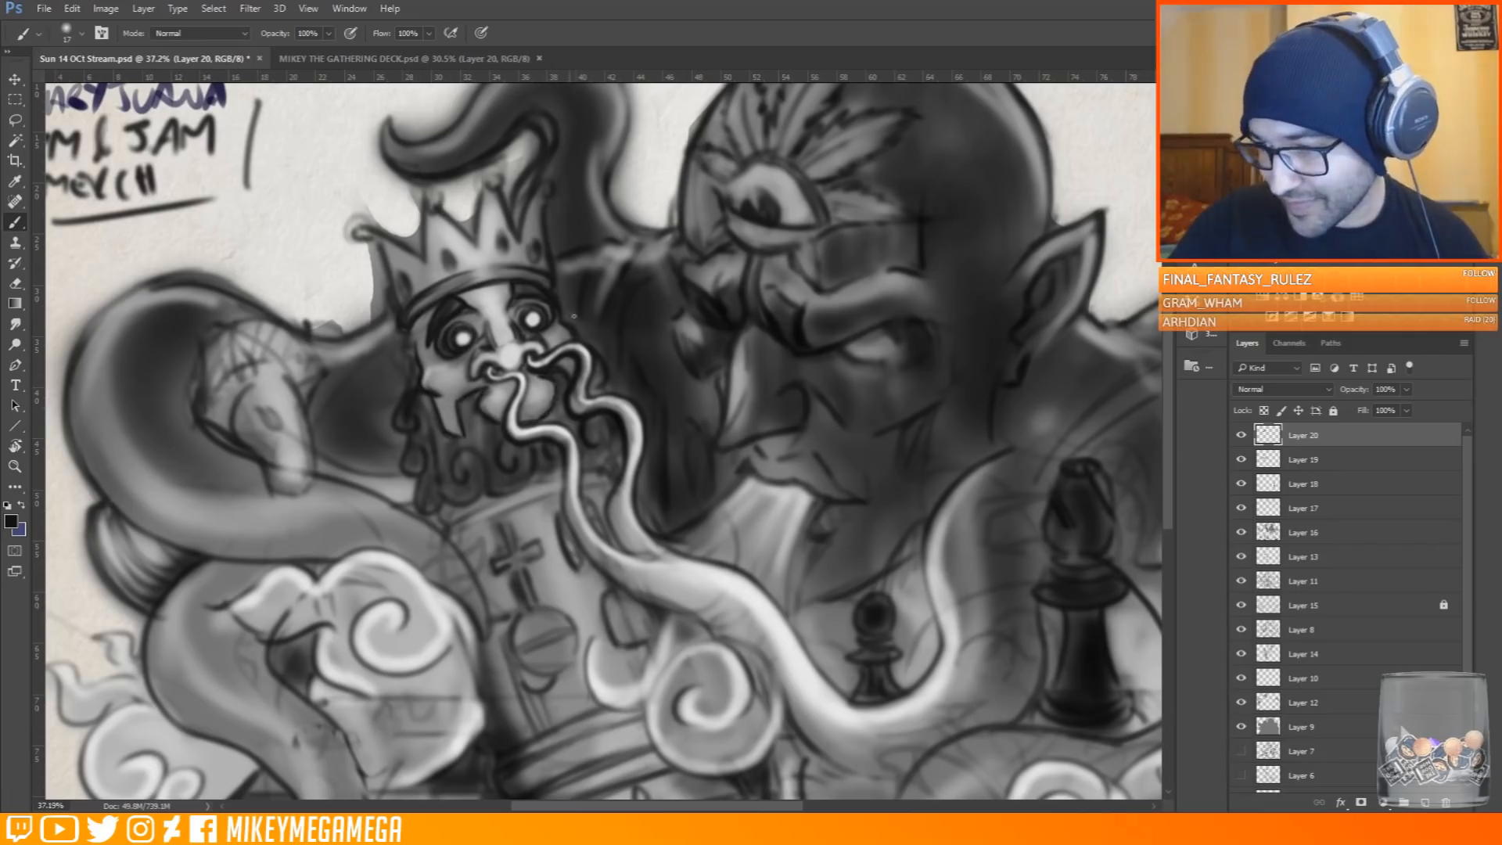
Resize the brush and darken the lower beard curls and upper rim of the king chess piece
drag(443, 501, 481, 502)
right_click(490, 496)
drag(588, 416, 596, 416)
mouse_move(467, 505)
mouse_down()
mouse_move(484, 494)
mouse_move(468, 452)
mouse_up()
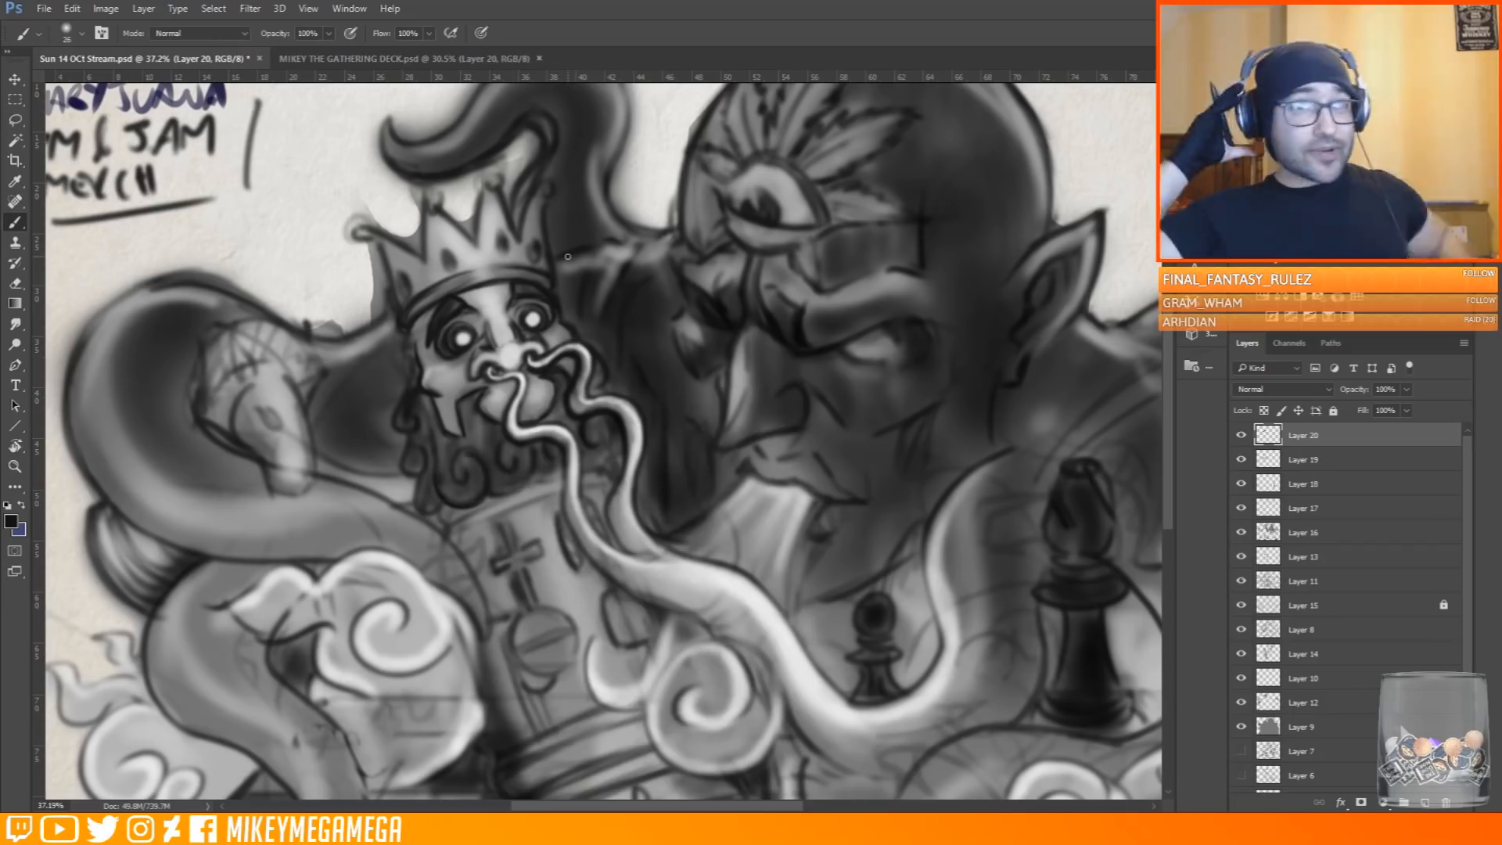
Save the document and add a new layer above Layer 20
key(ctrl+0)
key(ctrl+s)
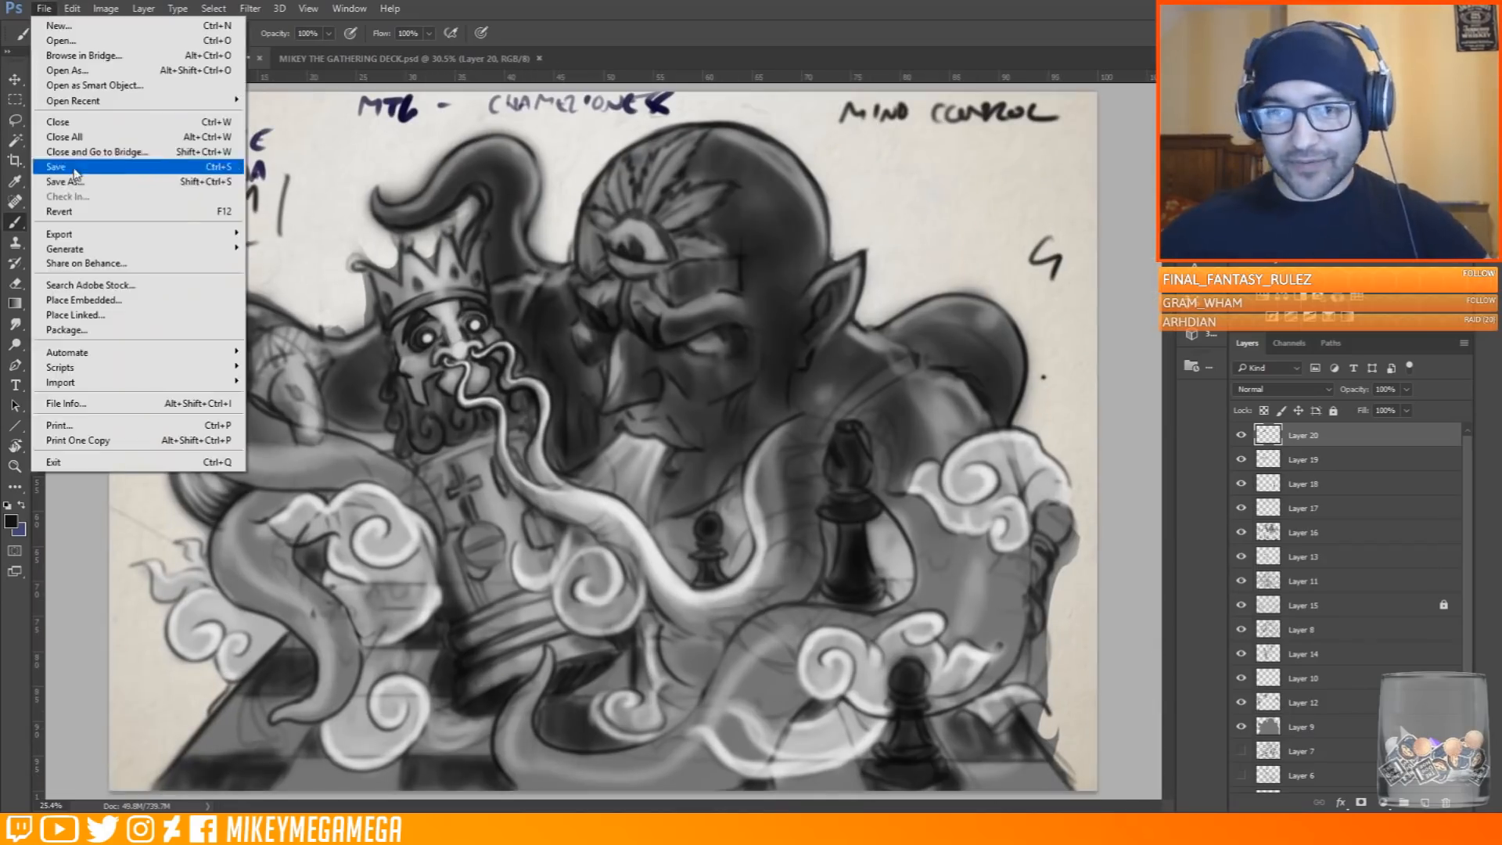
click(1425, 802)
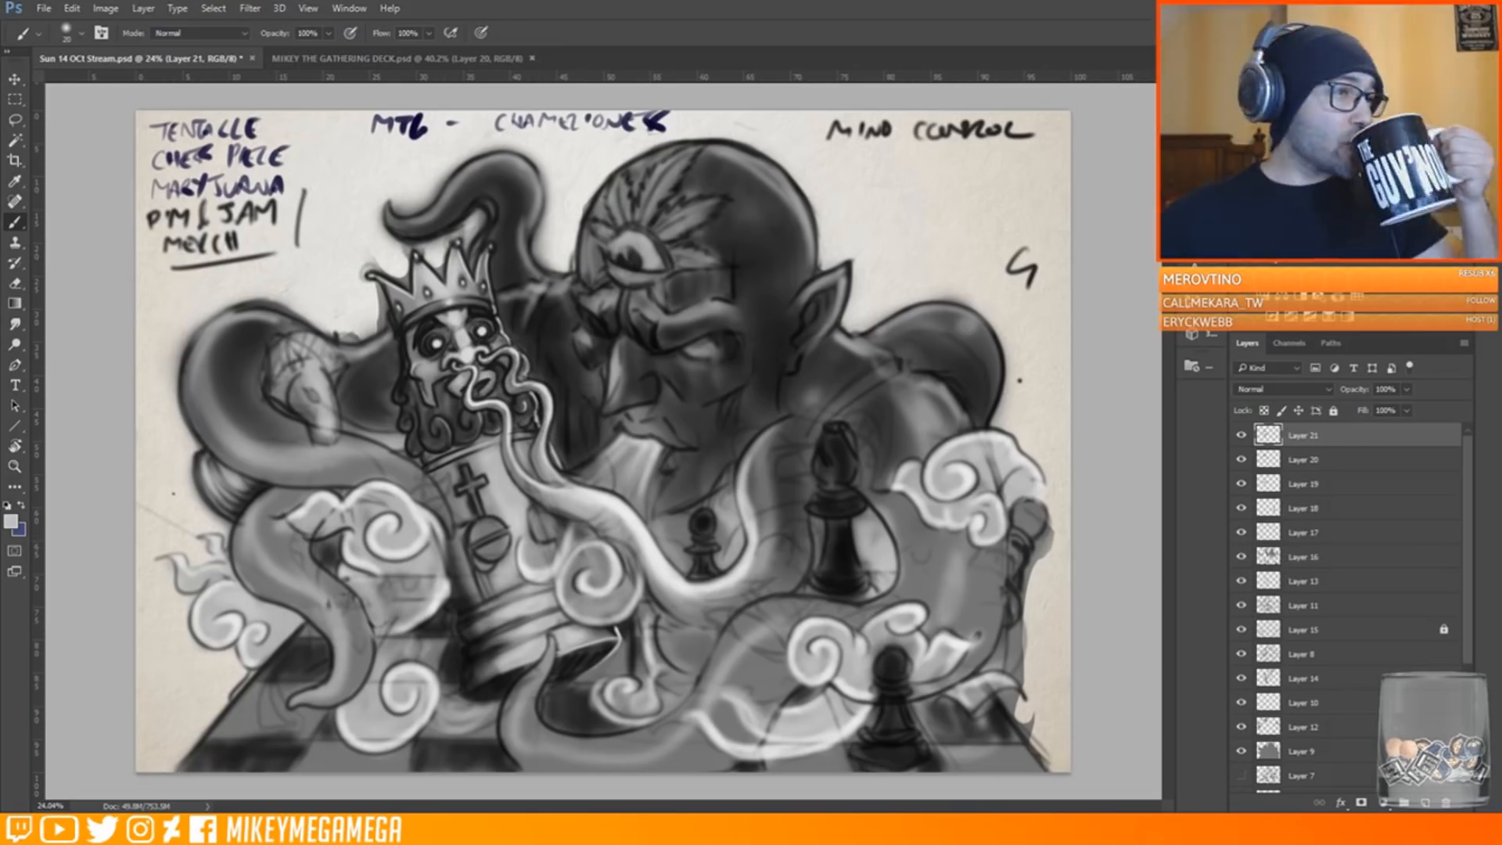
Paint light grey highlights on the cross and orb emblem of the king piece's body
scroll(279, 464, up, 6)
mouse_move(633, 466)
mouse_down()
mouse_move(637, 485)
mouse_move(667, 490)
mouse_move(665, 555)
mouse_move(705, 578)
mouse_up()
mouse_move(693, 603)
mouse_down()
mouse_move(693, 633)
mouse_move(714, 594)
mouse_up()
right_click(688, 606)
drag(763, 417, 770, 417)
drag(633, 468, 662, 553)
mouse_move(681, 565)
mouse_down()
mouse_move(701, 582)
mouse_move(700, 629)
mouse_up()
drag(713, 601, 704, 624)
mouse_move(702, 580)
mouse_down()
mouse_move(687, 565)
mouse_move(632, 584)
mouse_move(655, 706)
mouse_up()
mouse_move(592, 456)
mouse_down()
mouse_move(563, 473)
mouse_move(592, 439)
mouse_up()
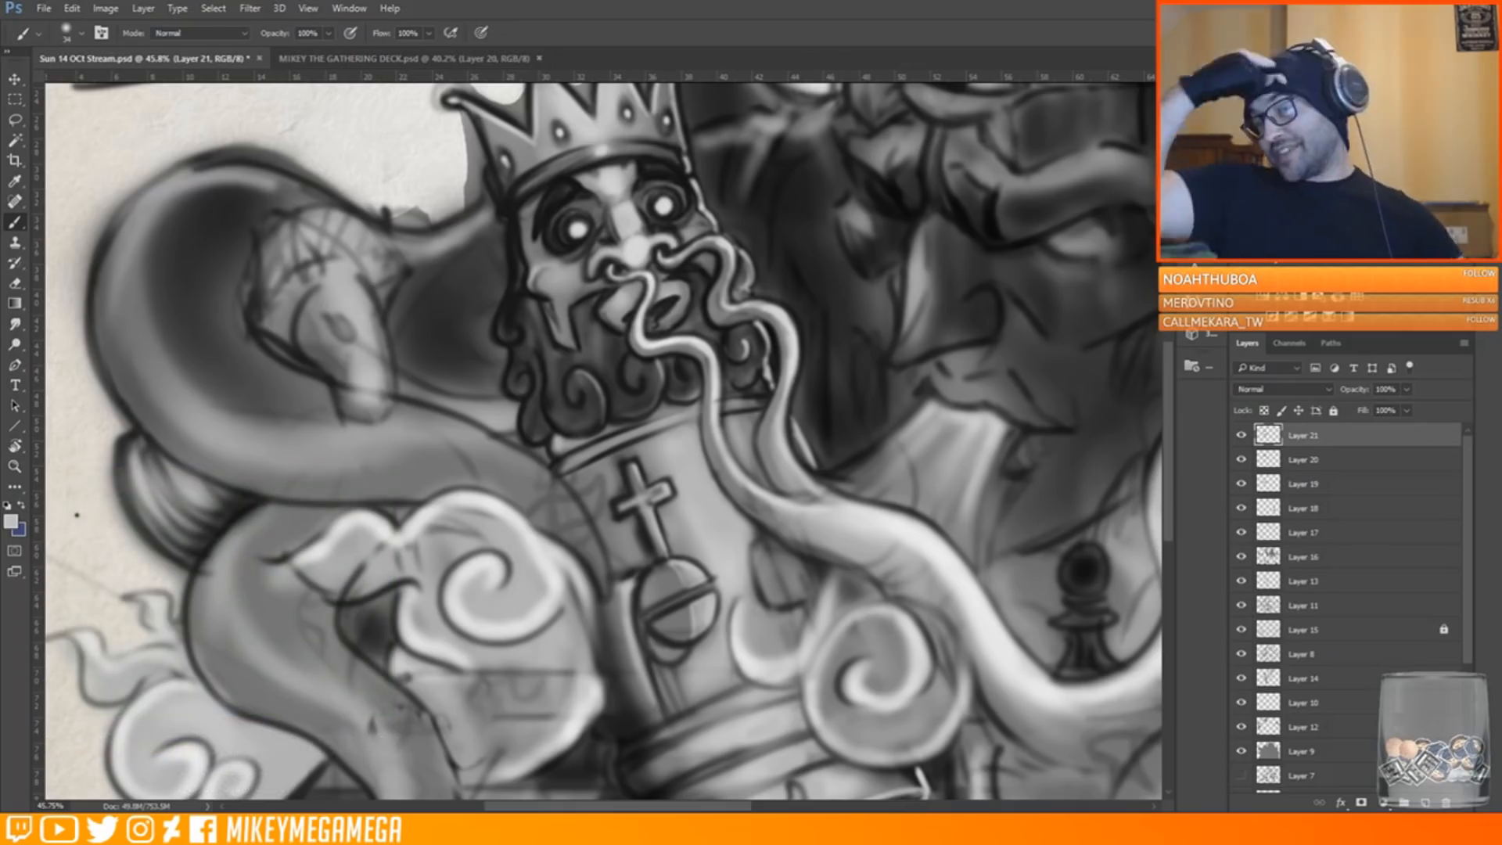
Sample black from the king piece's base and darken its hollow underside with a 15 px brush
key(ctrl+0)
scroll(553, 521, up, 3)
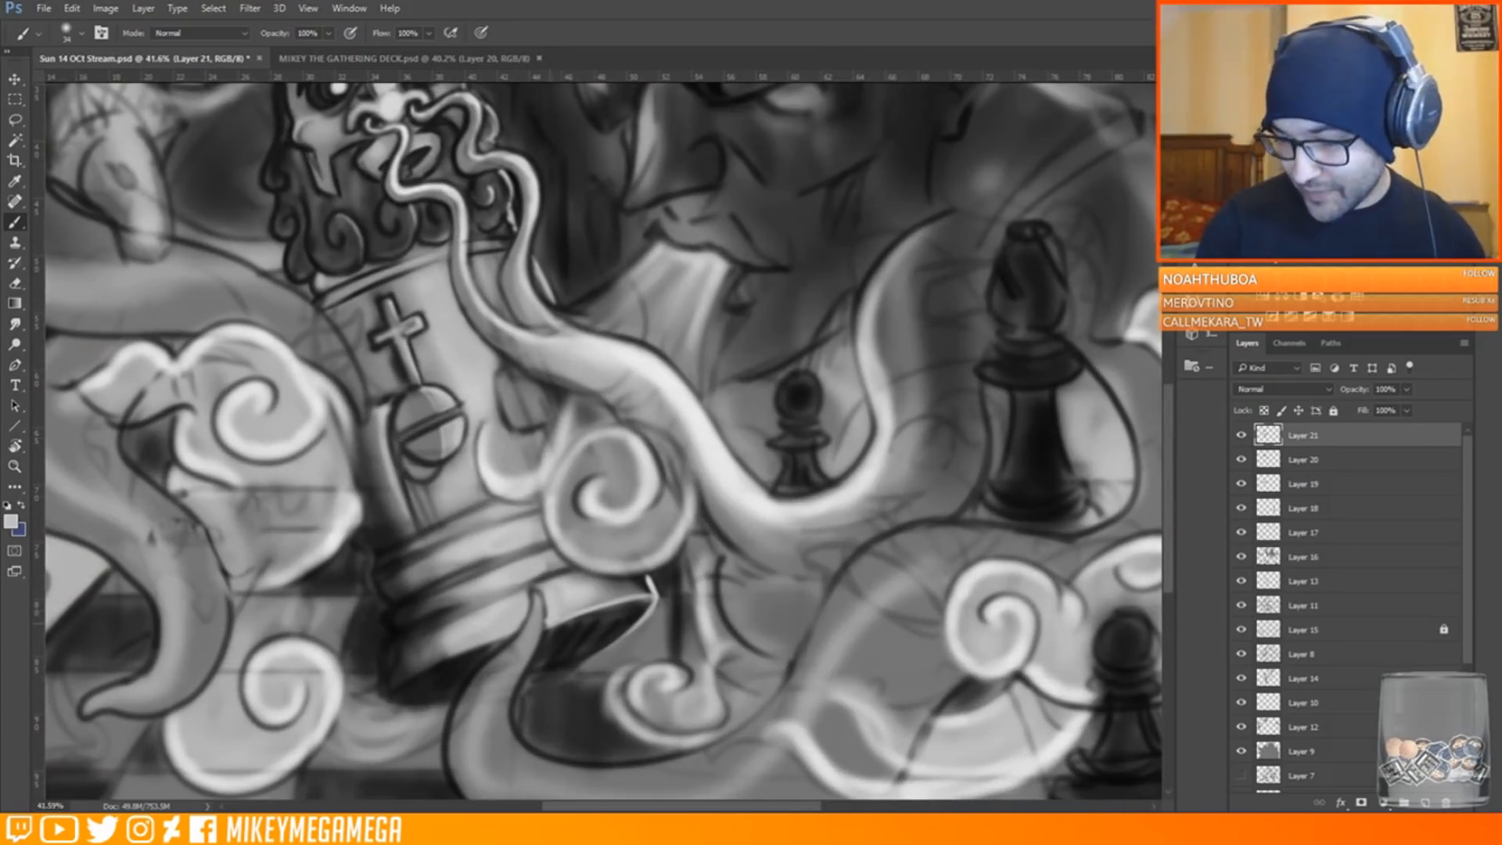
mouse_move(516, 622)
mouse_down()
mouse_move(594, 628)
mouse_move(554, 629)
mouse_move(638, 603)
mouse_move(468, 657)
mouse_move(548, 631)
mouse_move(526, 683)
mouse_up()
alt+click(566, 634)
right_click(441, 781)
click(540, 419)
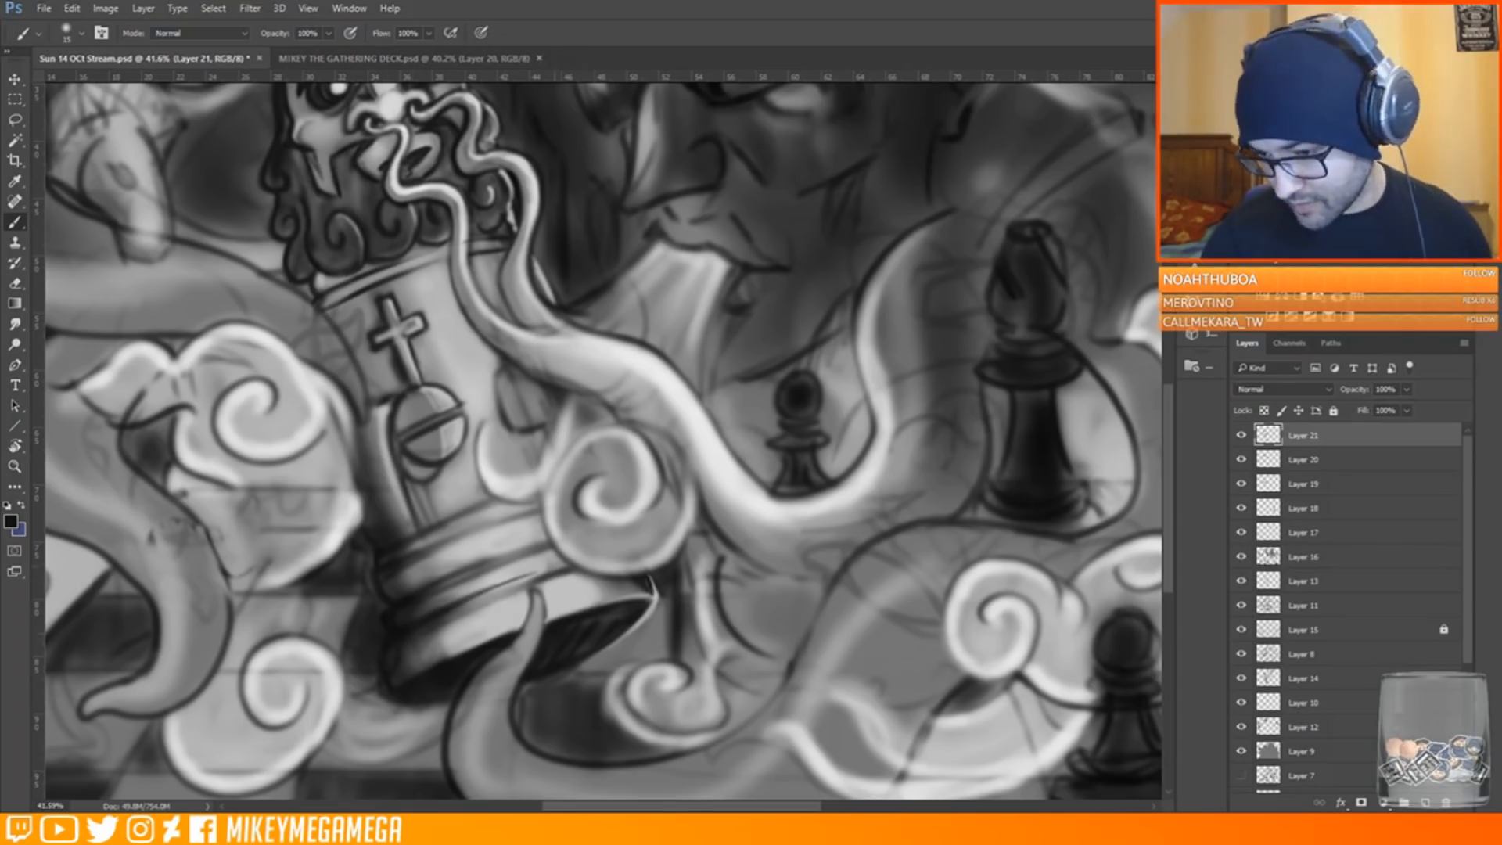
scroll(523, 686, down, 5)
scroll(533, 586, up, 5)
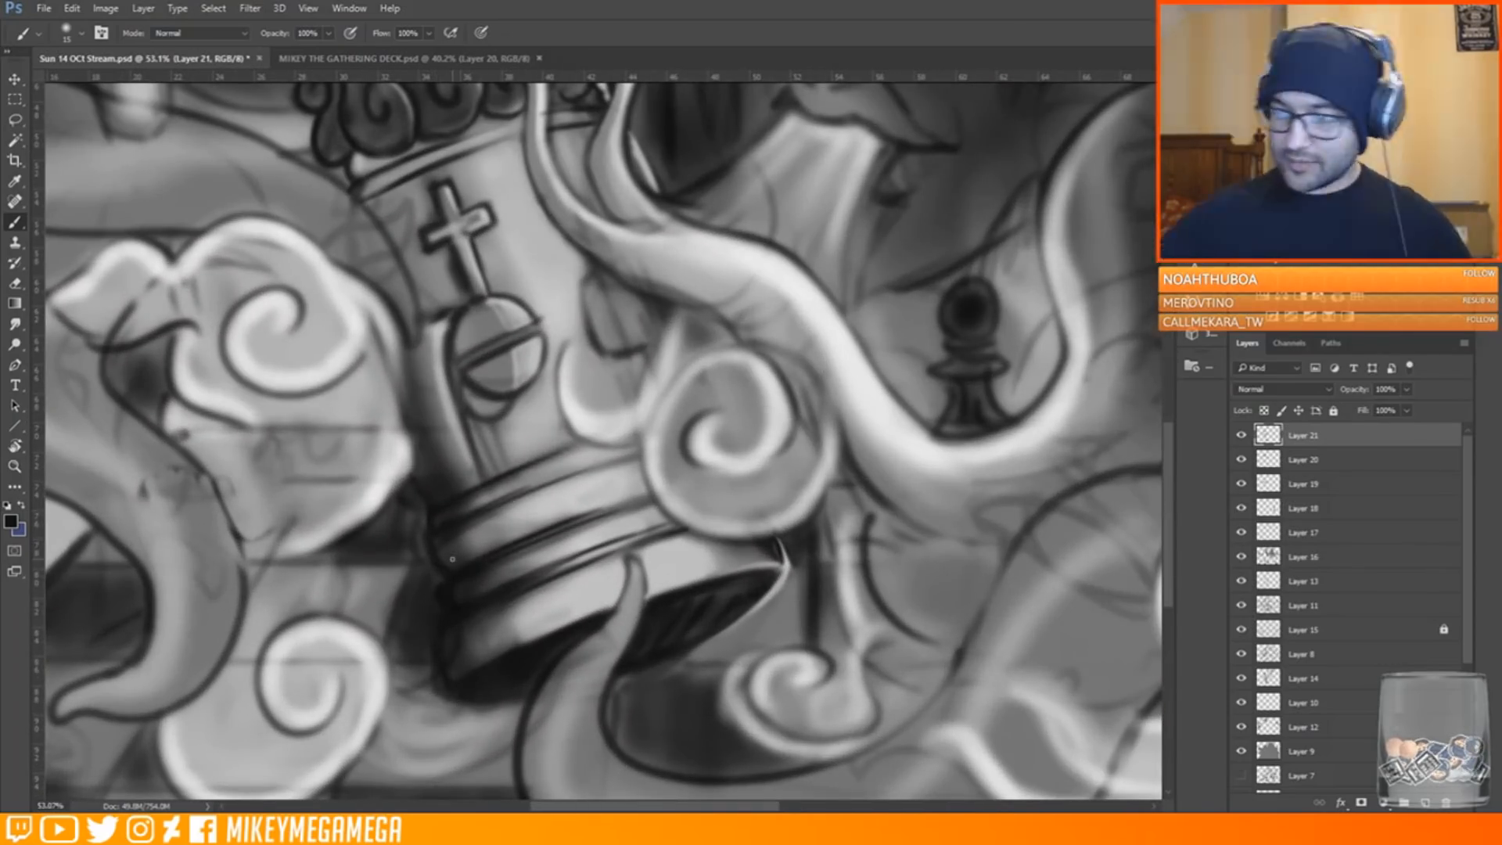
Shade the king piece's beard and upper body beside the tendrils with a 26 px brush
scroll(458, 430, down, 4)
scroll(473, 686, up, 5)
right_click(522, 274)
click(625, 327)
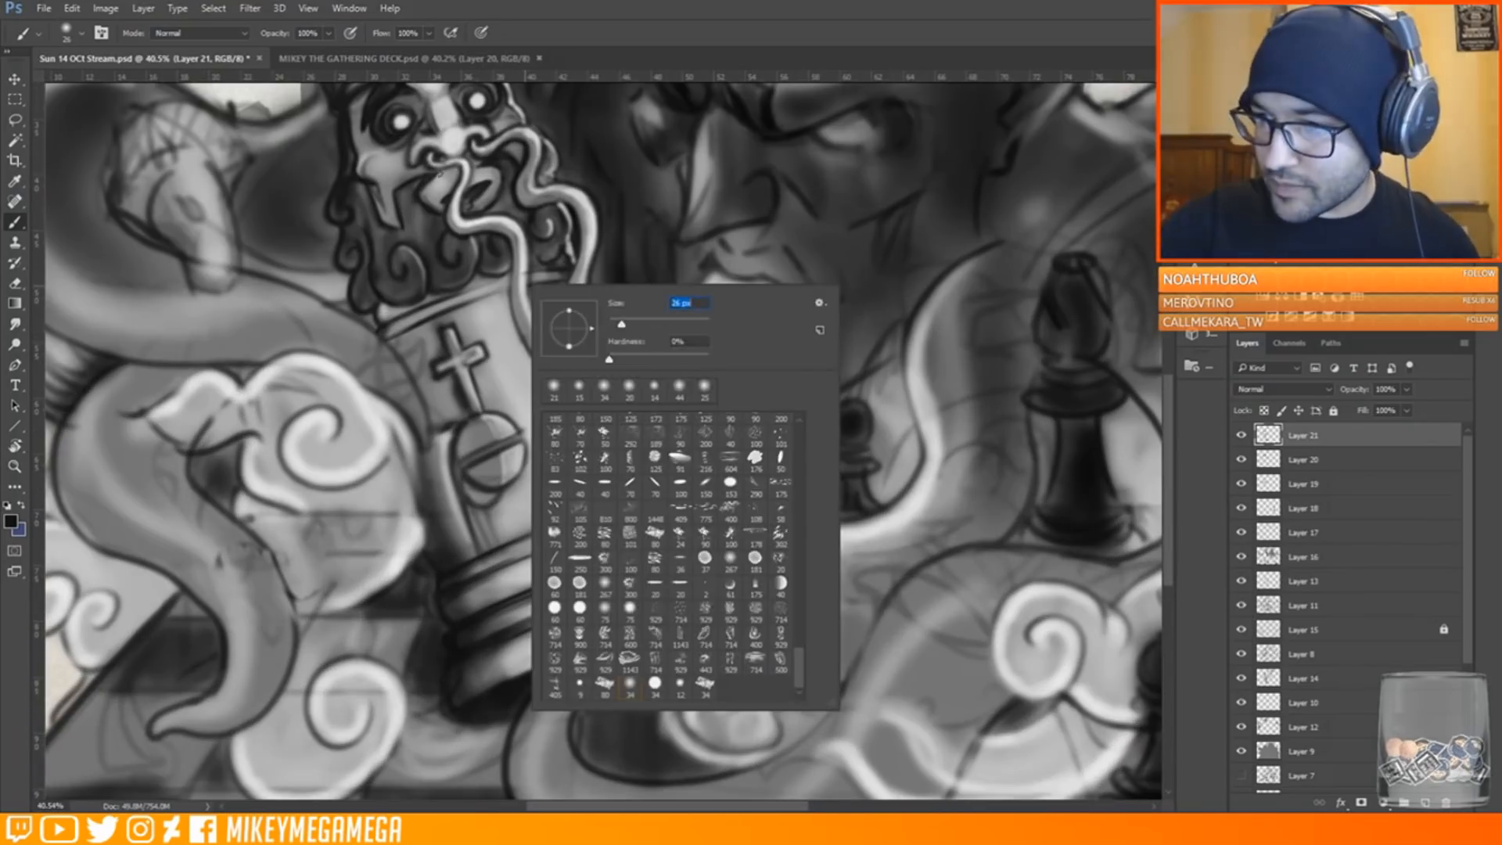
click(449, 171)
drag(488, 247, 543, 403)
Paint soft black shadows along the tendrils and down the king piece's body using a 48 px brush
right_click(543, 403)
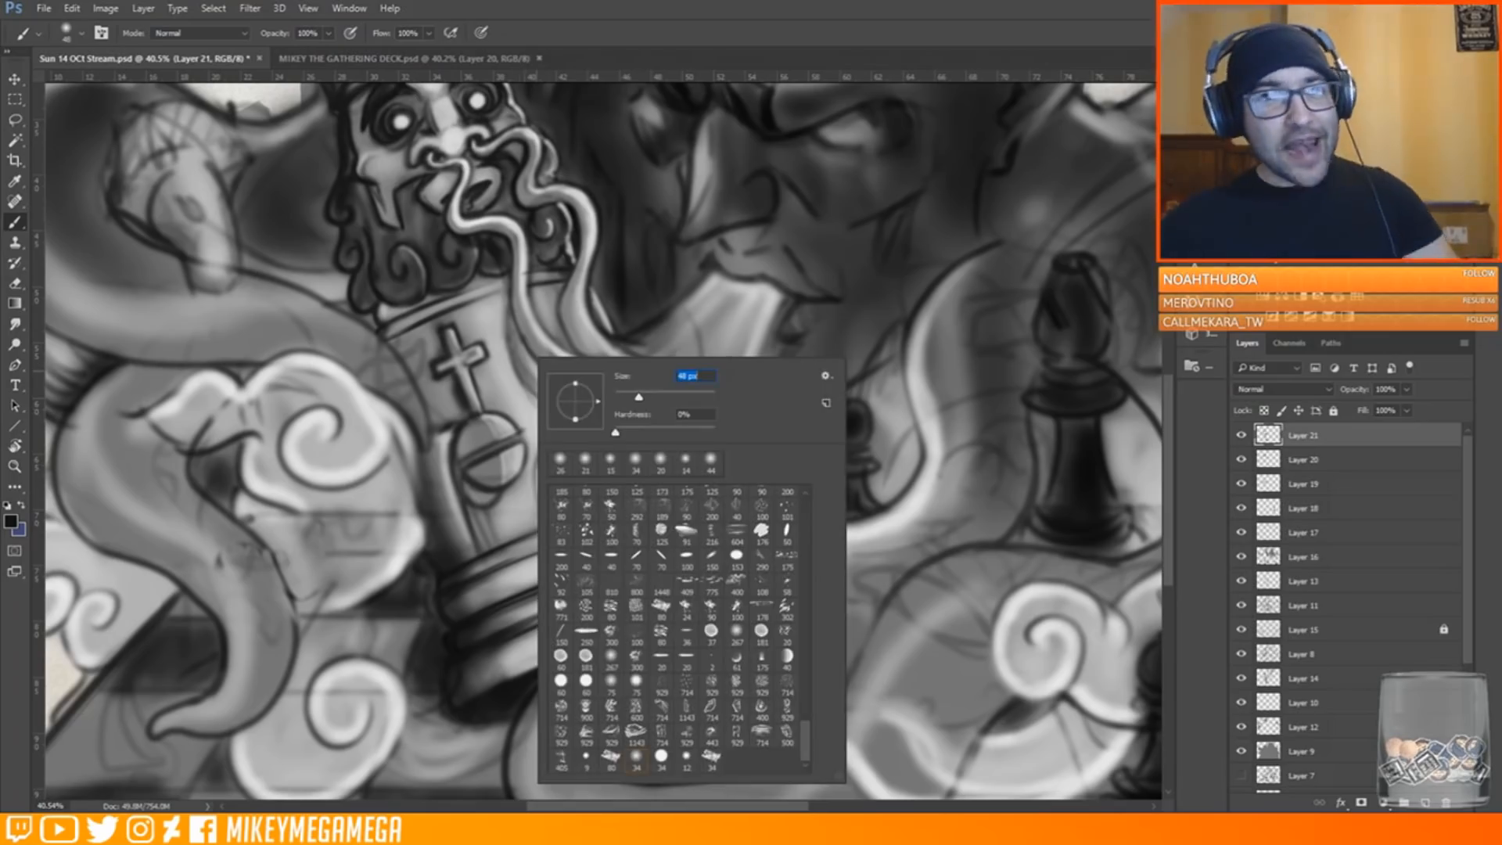
key(Escape)
drag(503, 274, 552, 399)
drag(559, 230, 545, 222)
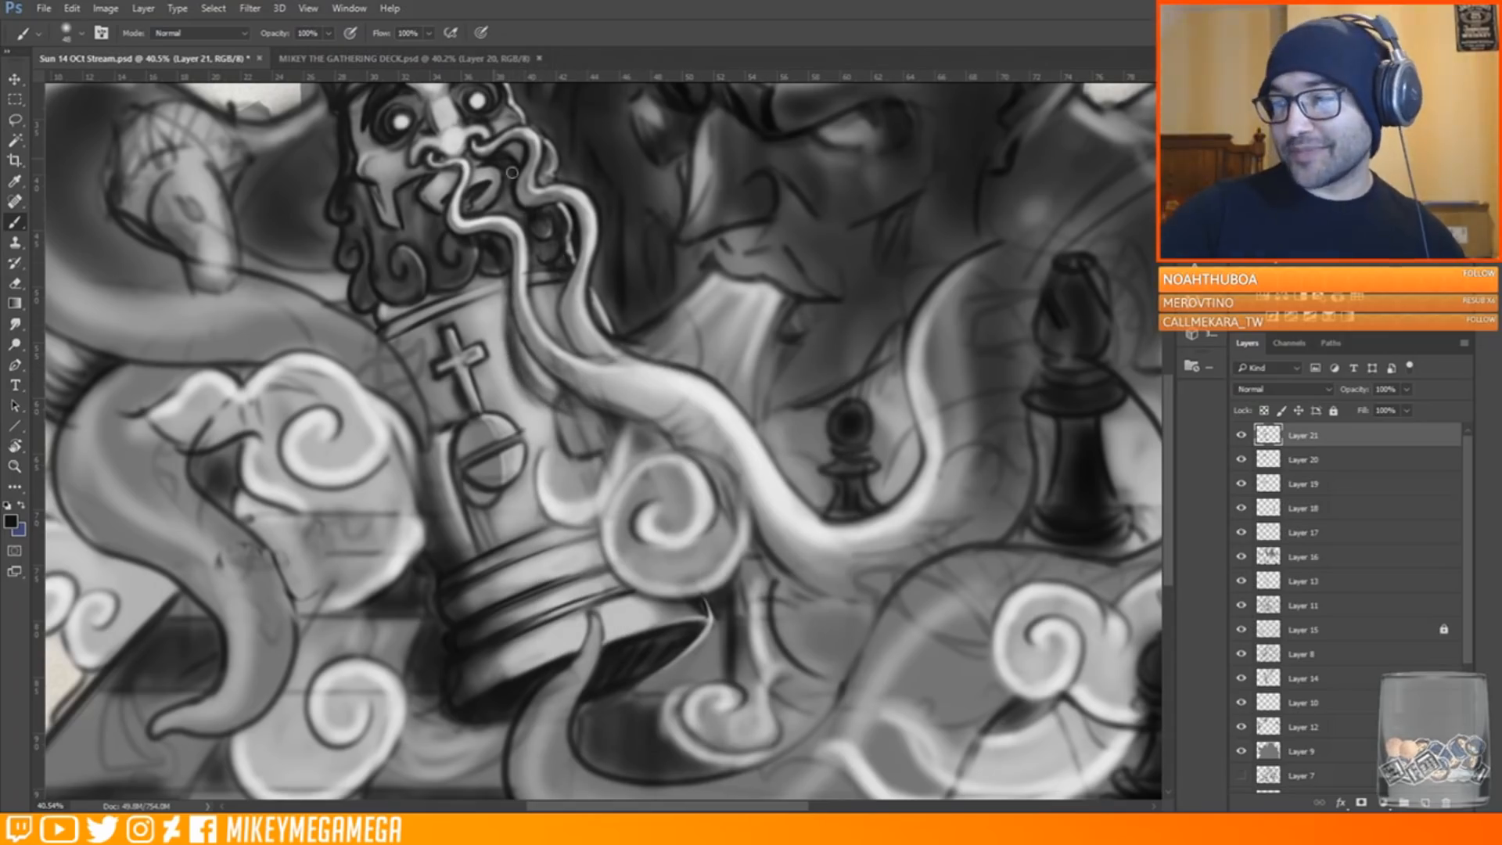
mouse_move(510, 285)
mouse_down()
mouse_move(529, 397)
mouse_move(572, 427)
mouse_move(591, 538)
mouse_up()
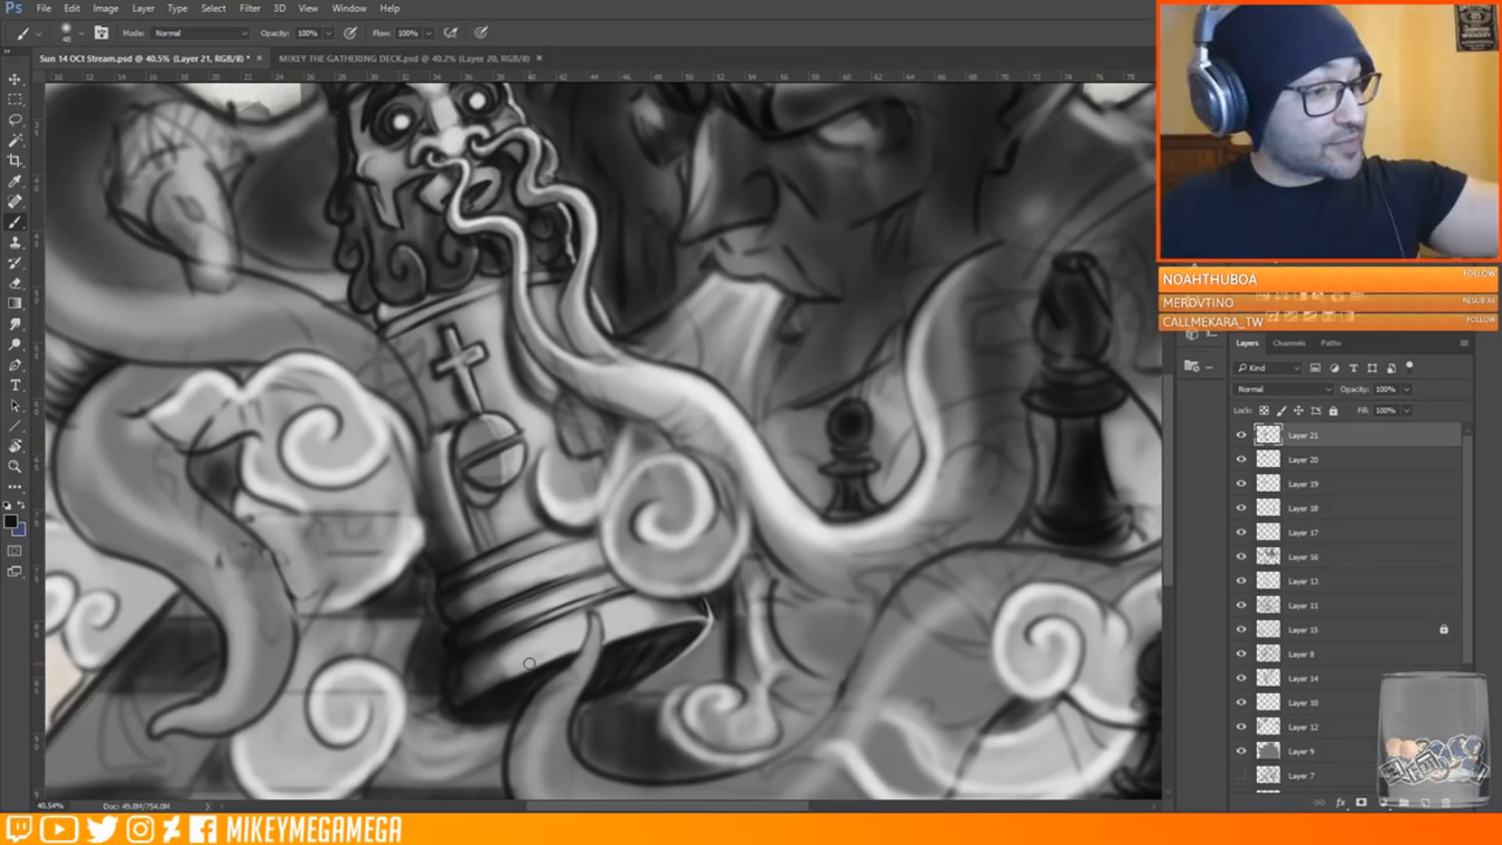
Darken the contours around the spiral cloud that overlaps the king piece's base
mouse_move(598, 532)
mouse_down()
mouse_move(675, 607)
mouse_move(659, 660)
mouse_move(661, 606)
mouse_move(753, 538)
mouse_up()
mouse_move(638, 521)
mouse_down()
mouse_move(675, 556)
mouse_move(717, 515)
mouse_up()
drag(620, 431, 610, 462)
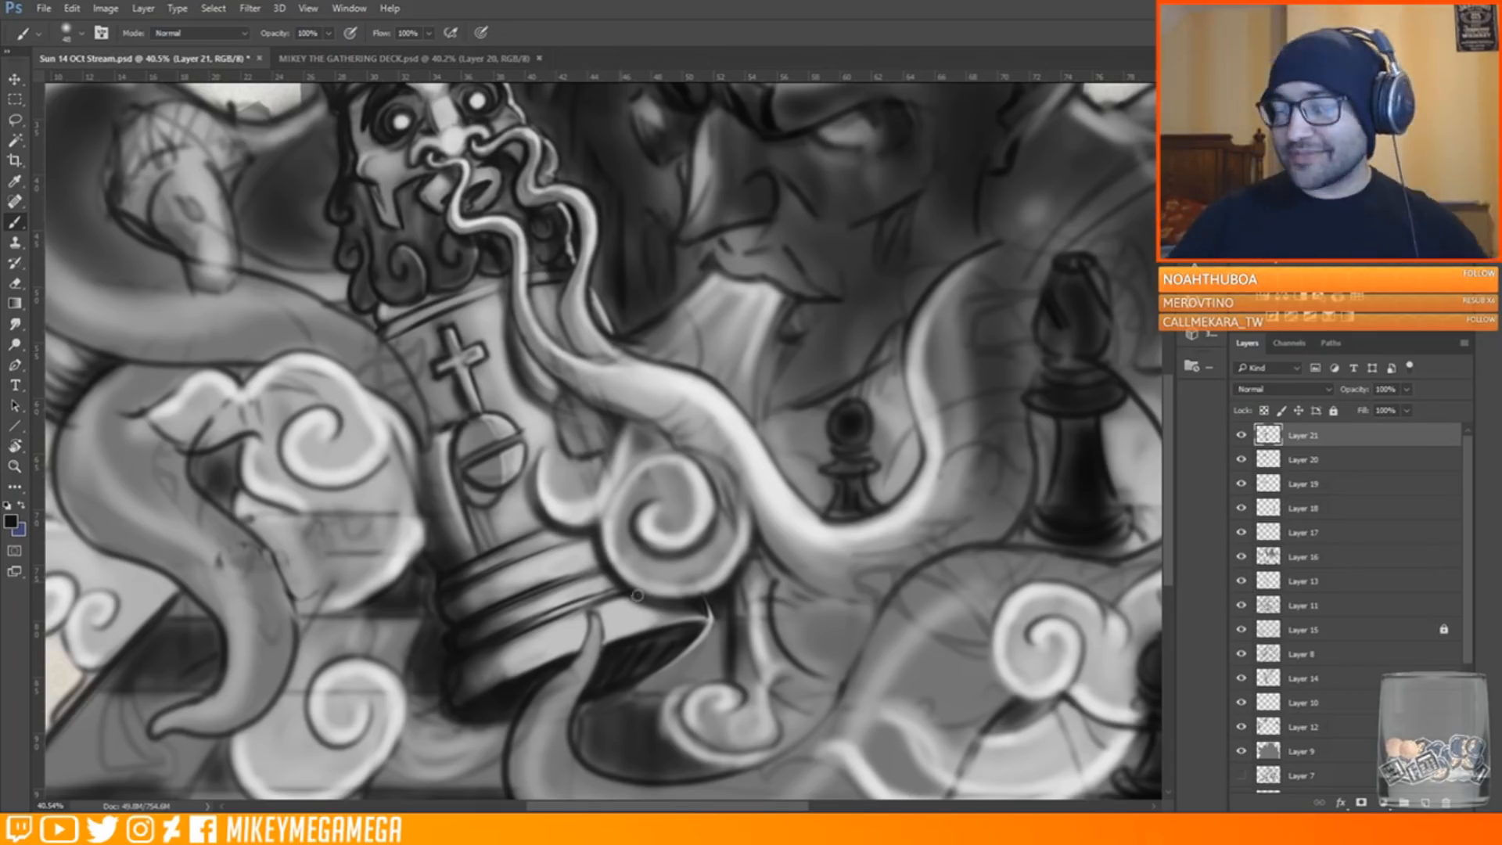
drag(741, 585, 755, 561)
Deepen the black shading along the outer curls of the king piece's beard
mouse_move(343, 210)
mouse_down()
mouse_move(379, 299)
mouse_move(362, 237)
mouse_up()
drag(371, 202, 410, 279)
drag(385, 296, 402, 312)
scroll(434, 270, up, 5)
drag(430, 230, 412, 278)
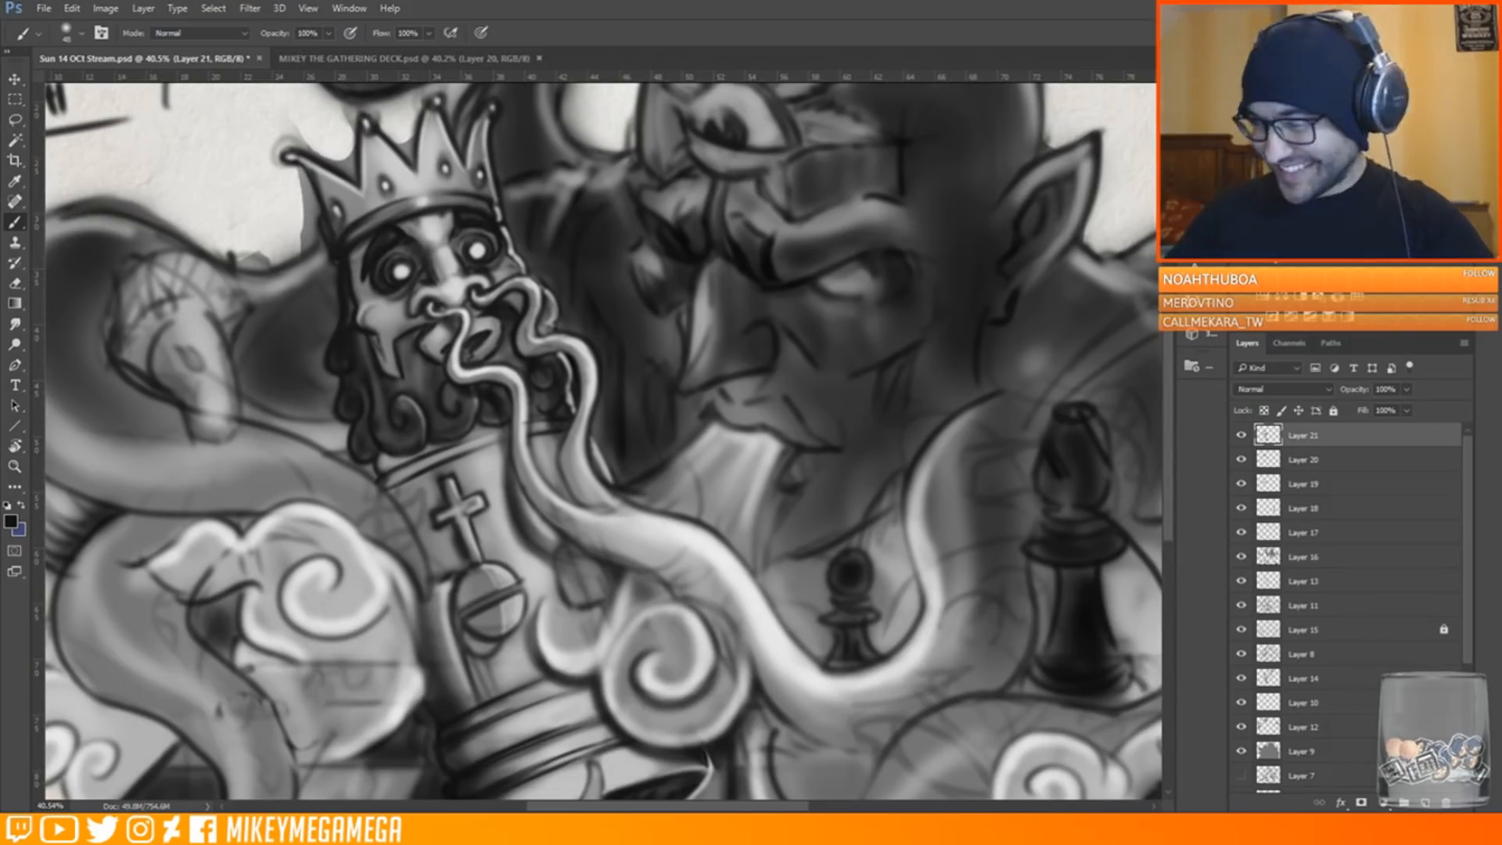
Darken the bald figure's lips and the chessboard squares beside the king piece's base
scroll(585, 429, down, 5)
scroll(579, 563, down, 6)
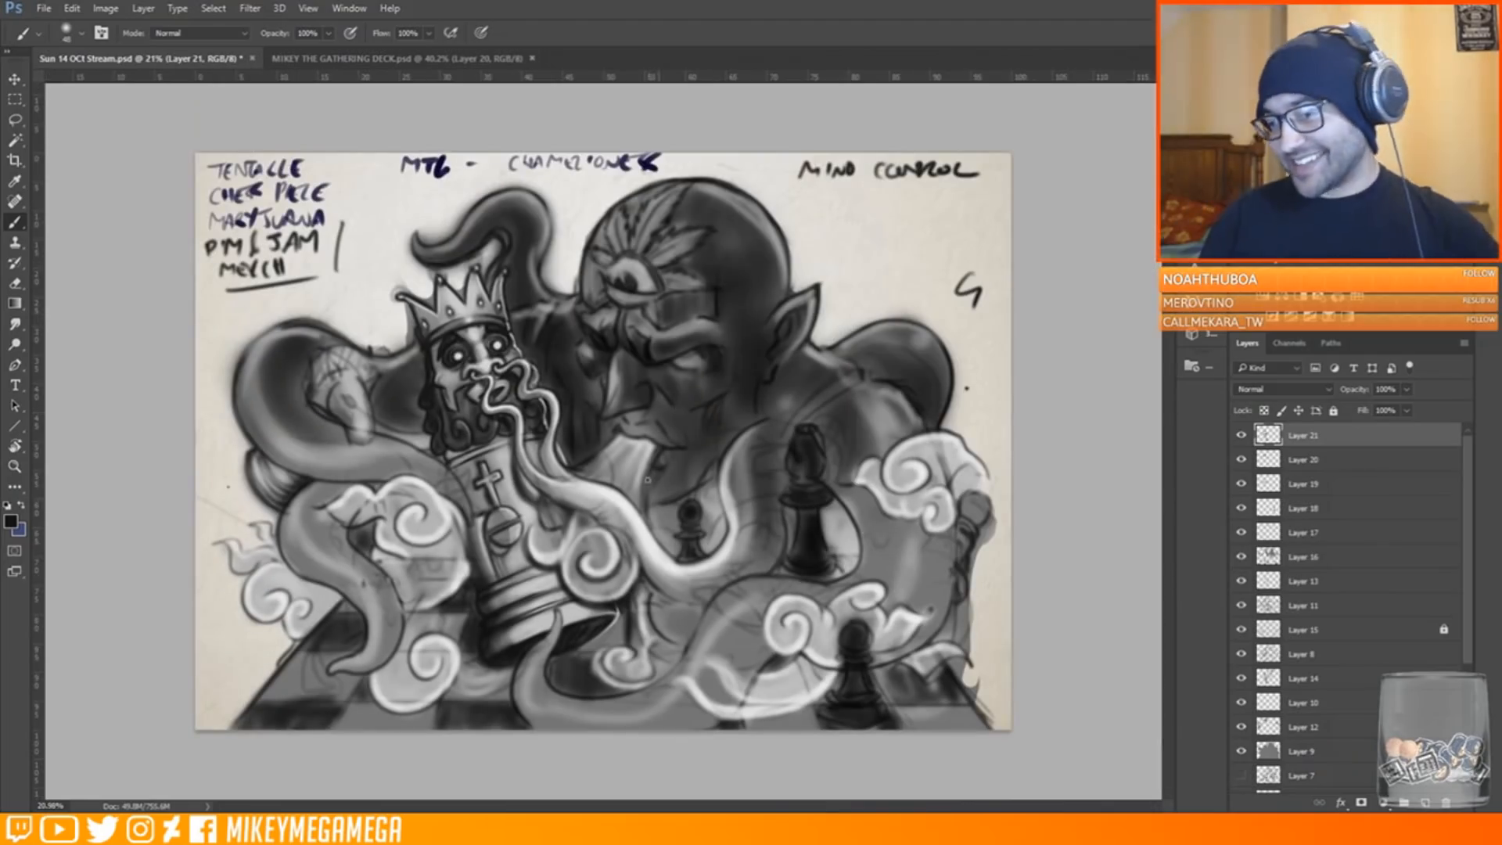
mouse_move(613, 424)
mouse_down()
mouse_move(678, 449)
mouse_move(639, 439)
mouse_up()
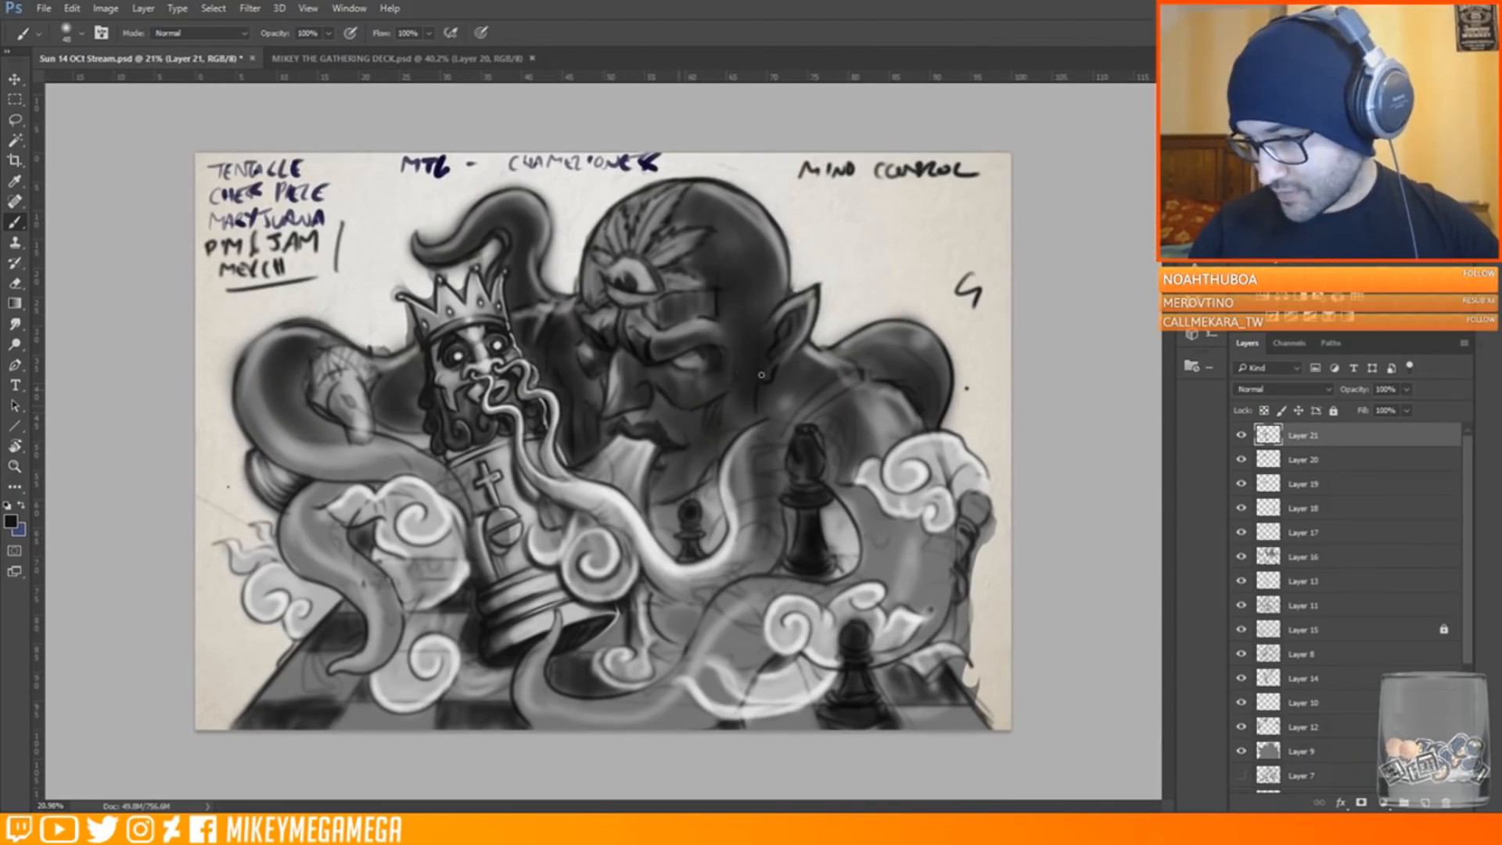
drag(408, 612, 465, 591)
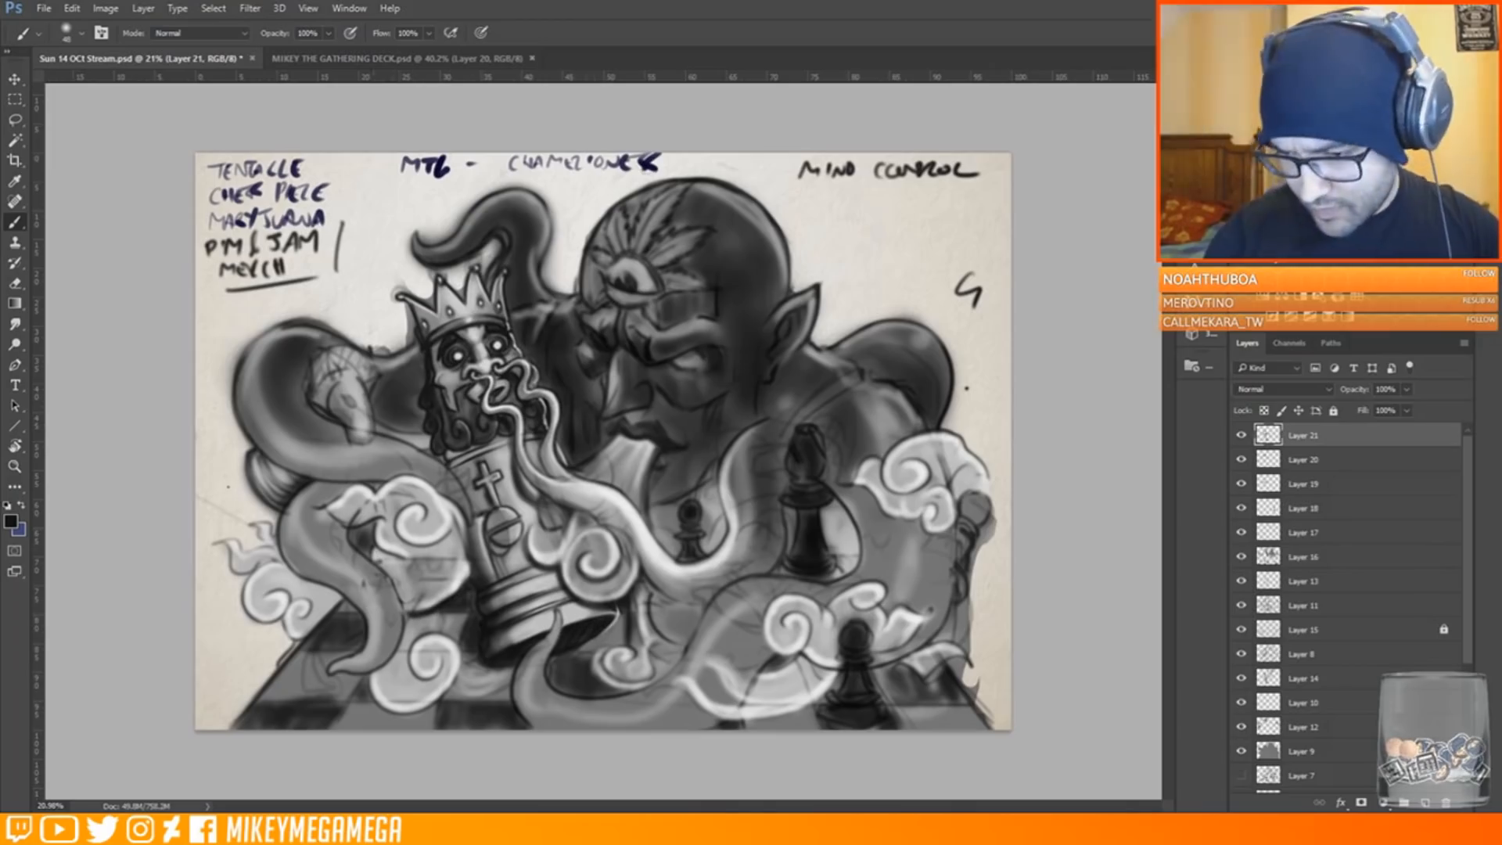
Paint black shadows into the bald figure's eye sockets and the creases of the brow
scroll(617, 326, up, 3)
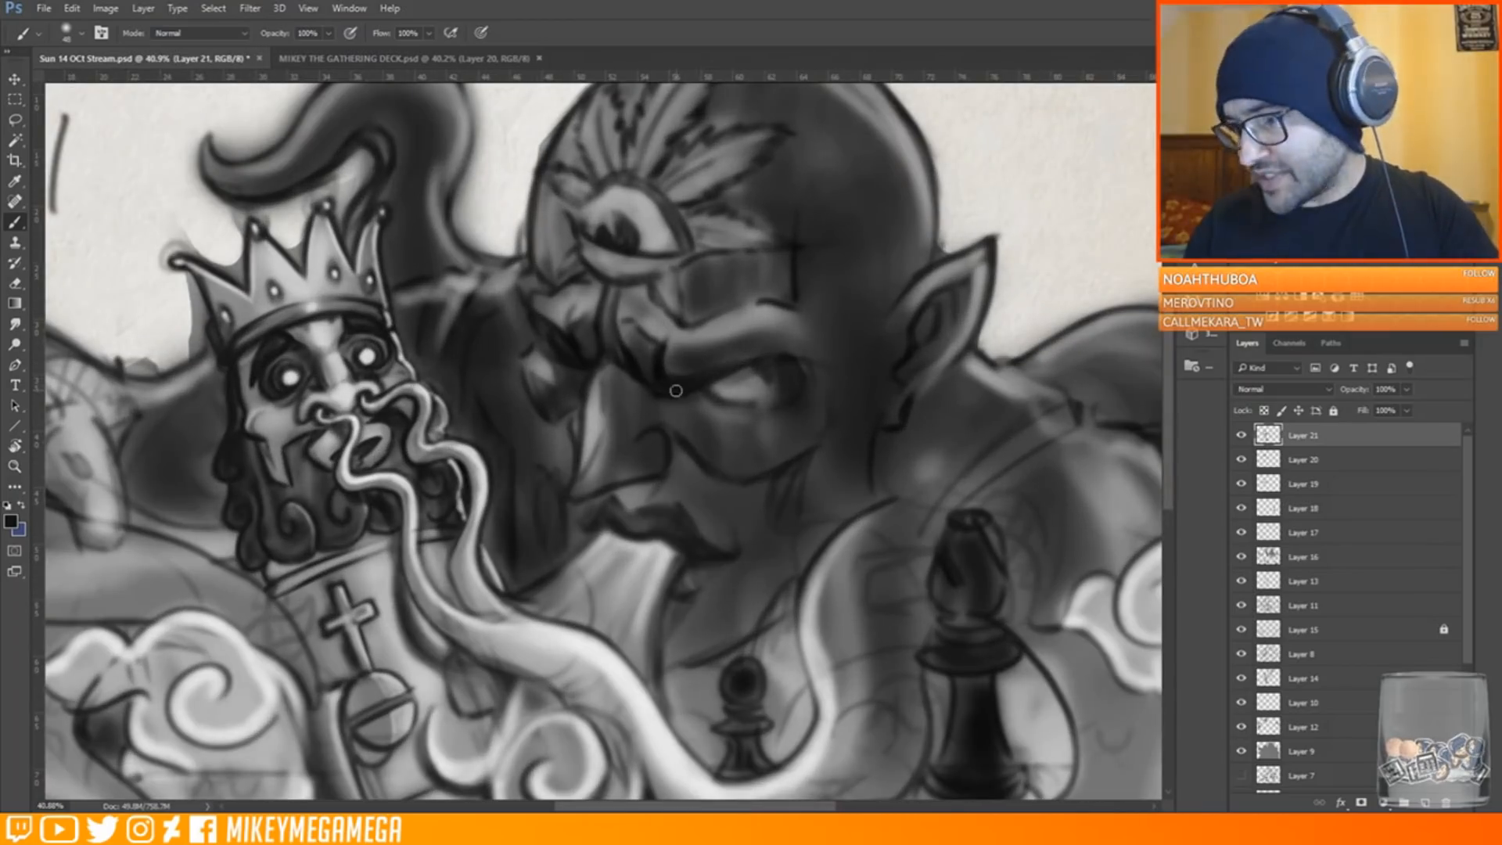
mouse_move(593, 364)
mouse_down()
mouse_move(614, 348)
mouse_move(541, 320)
mouse_up()
mouse_move(769, 359)
mouse_down()
mouse_move(769, 400)
mouse_move(716, 387)
mouse_move(781, 396)
mouse_up()
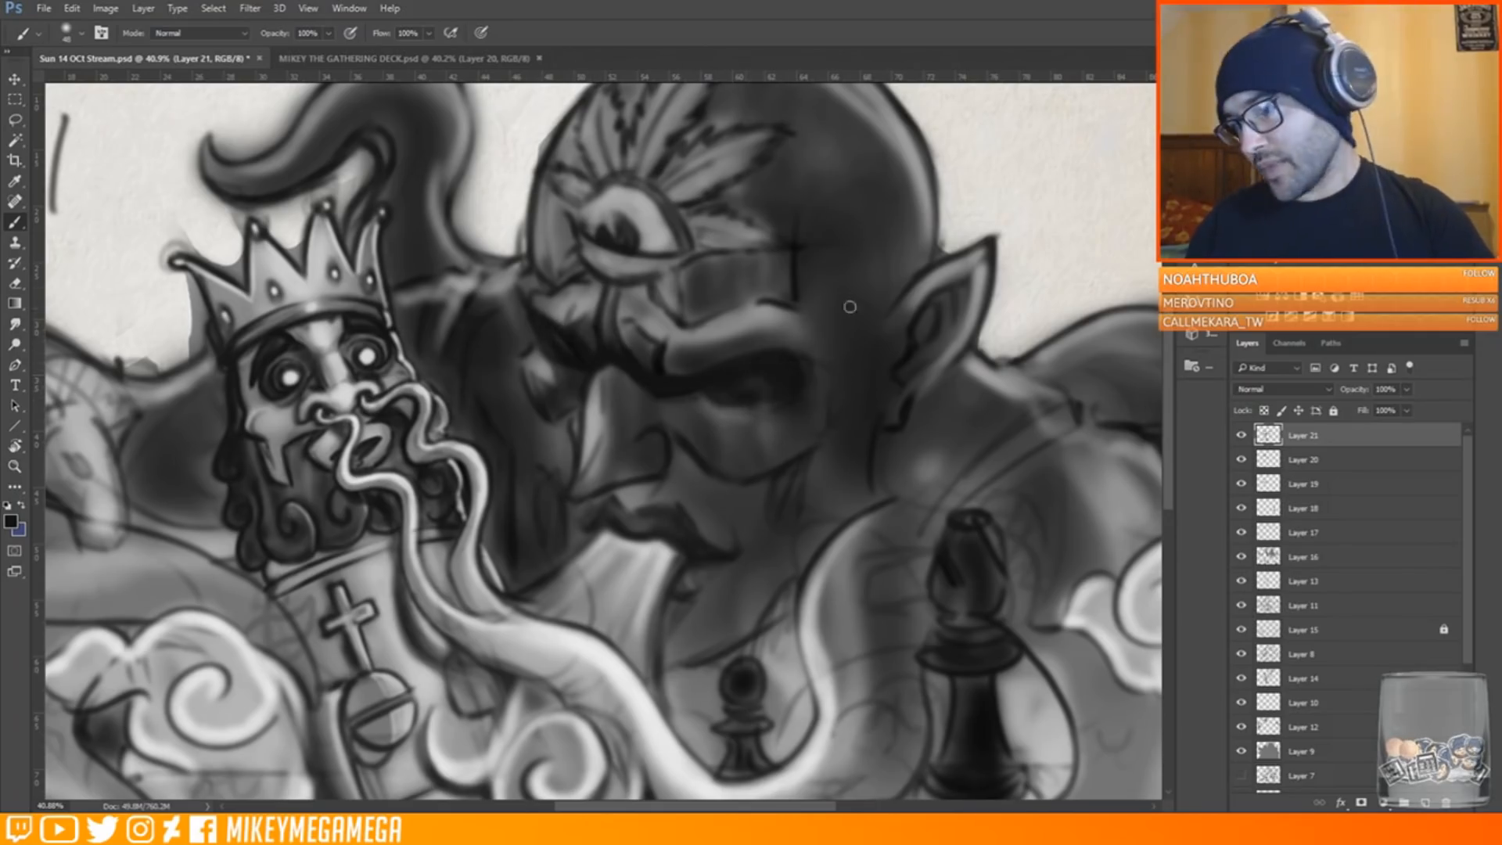
mouse_move(623, 328)
mouse_down()
mouse_move(656, 349)
mouse_move(800, 327)
mouse_move(704, 317)
mouse_up()
mouse_move(652, 286)
mouse_down()
mouse_move(682, 327)
mouse_move(575, 276)
mouse_up()
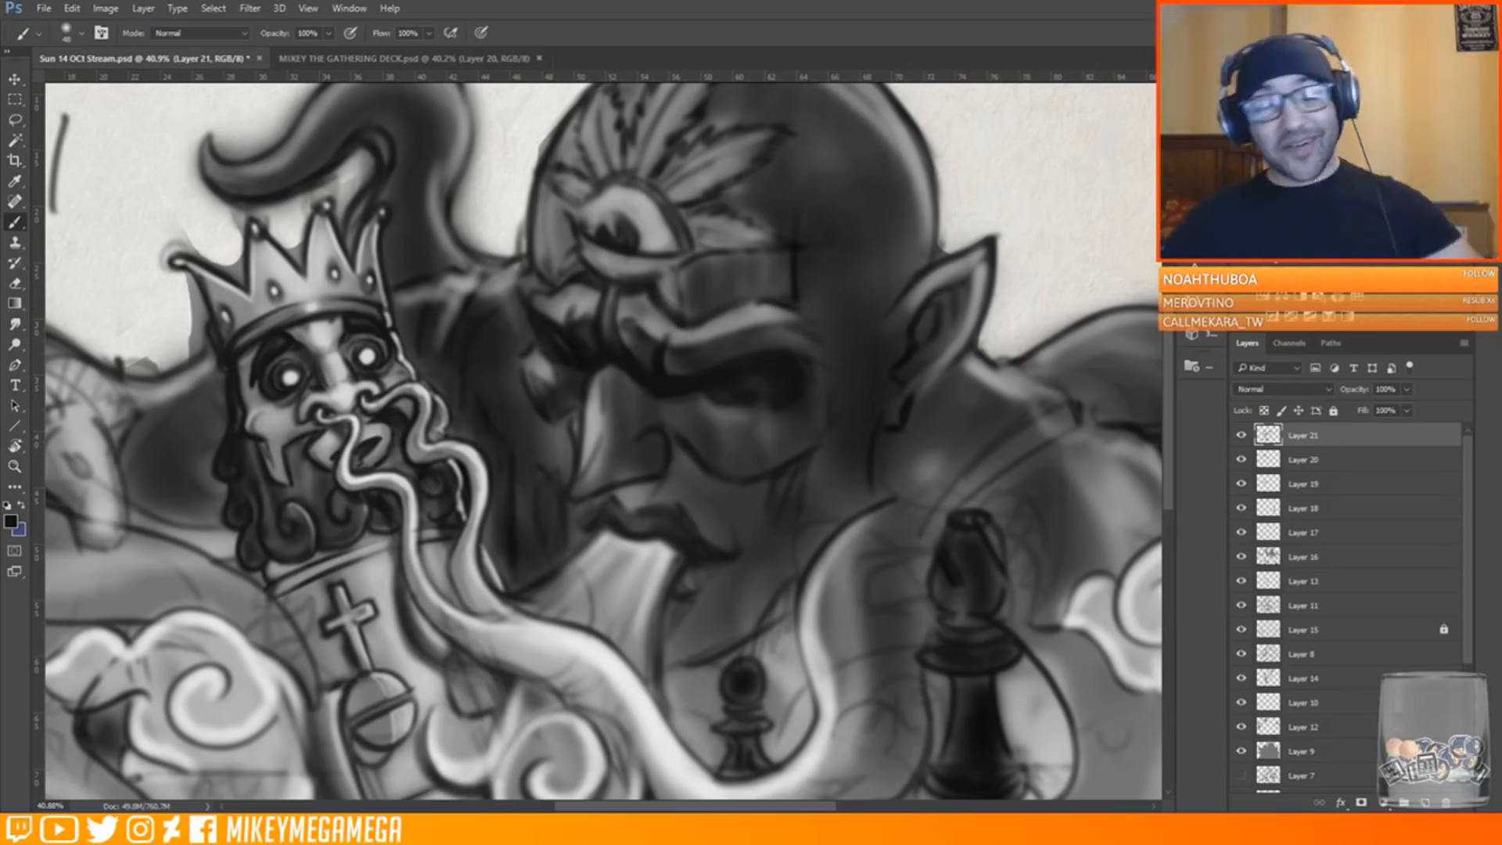
Set the brush to 25 px and refine the dark outlines of the tendrils from the king's nose
right_click(387, 322)
drag(456, 383, 449, 382)
click(335, 410)
mouse_move(329, 412)
mouse_down()
mouse_move(354, 466)
mouse_move(352, 429)
mouse_up()
drag(467, 514, 462, 605)
drag(414, 508, 522, 624)
mouse_move(403, 557)
mouse_down()
mouse_move(442, 634)
mouse_move(560, 701)
mouse_up()
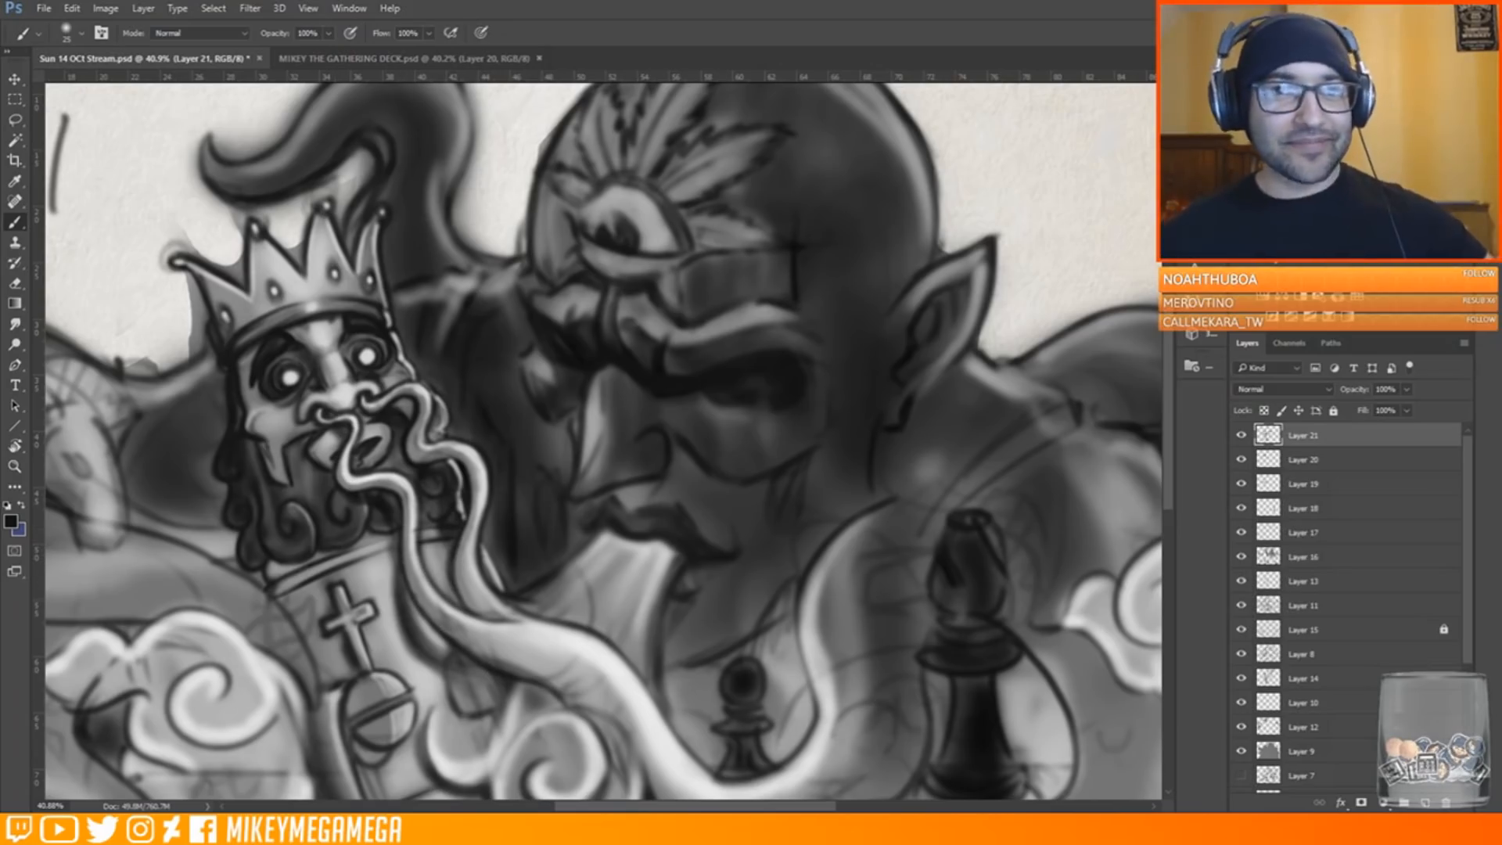
Outline the bald figure's temple and cheek in black beside the king piece, and save the document
drag(536, 325, 560, 508)
drag(525, 294, 518, 278)
key(ctrl+s)
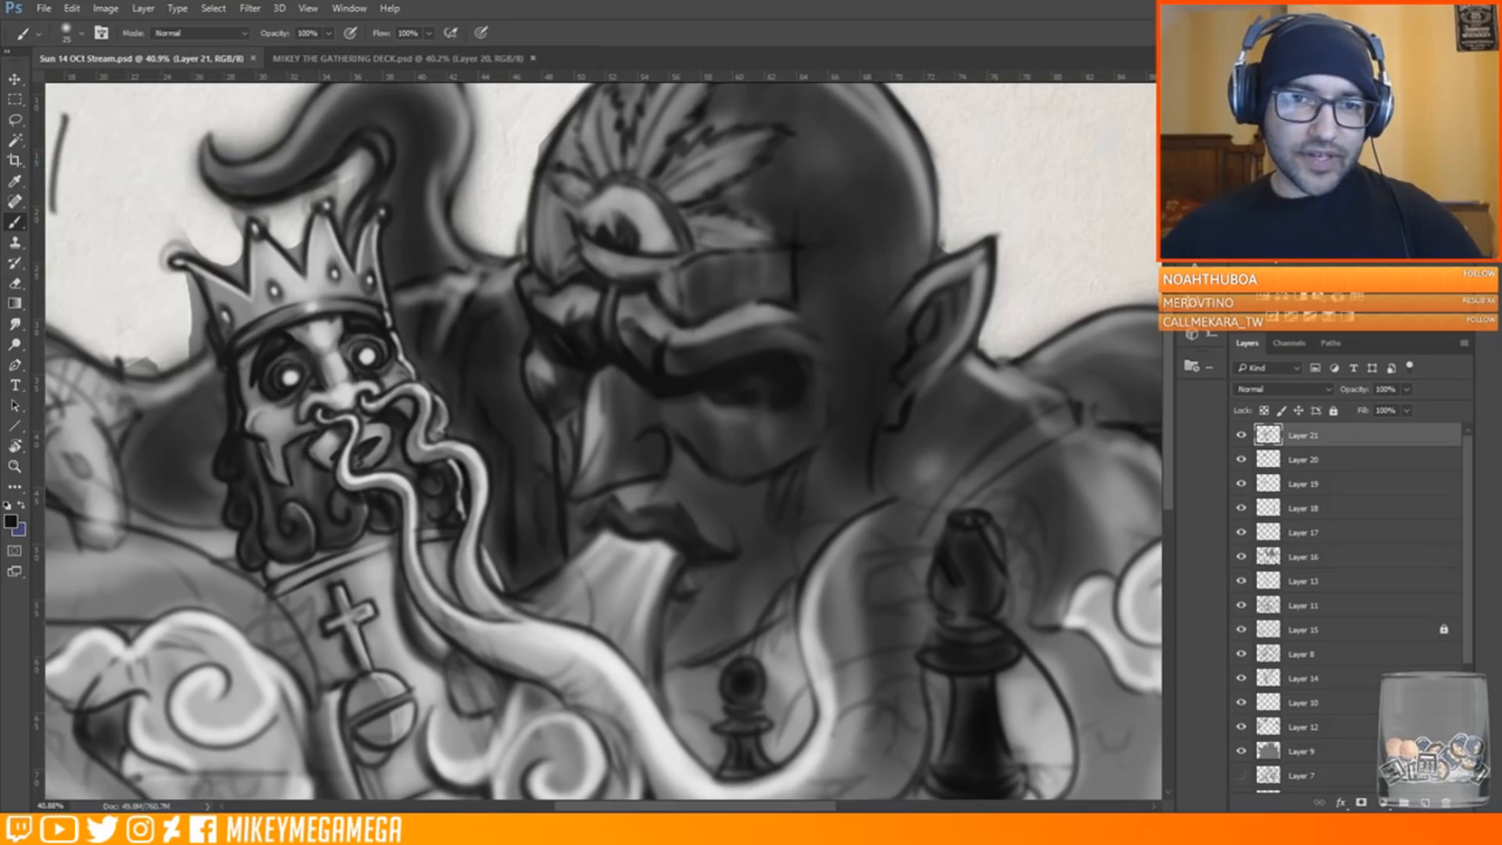
Set the foreground colour to white and paint a glint in each of the bald figure's eyes
scroll(635, 475, down, 5)
scroll(665, 329, up, 5)
click(10, 521)
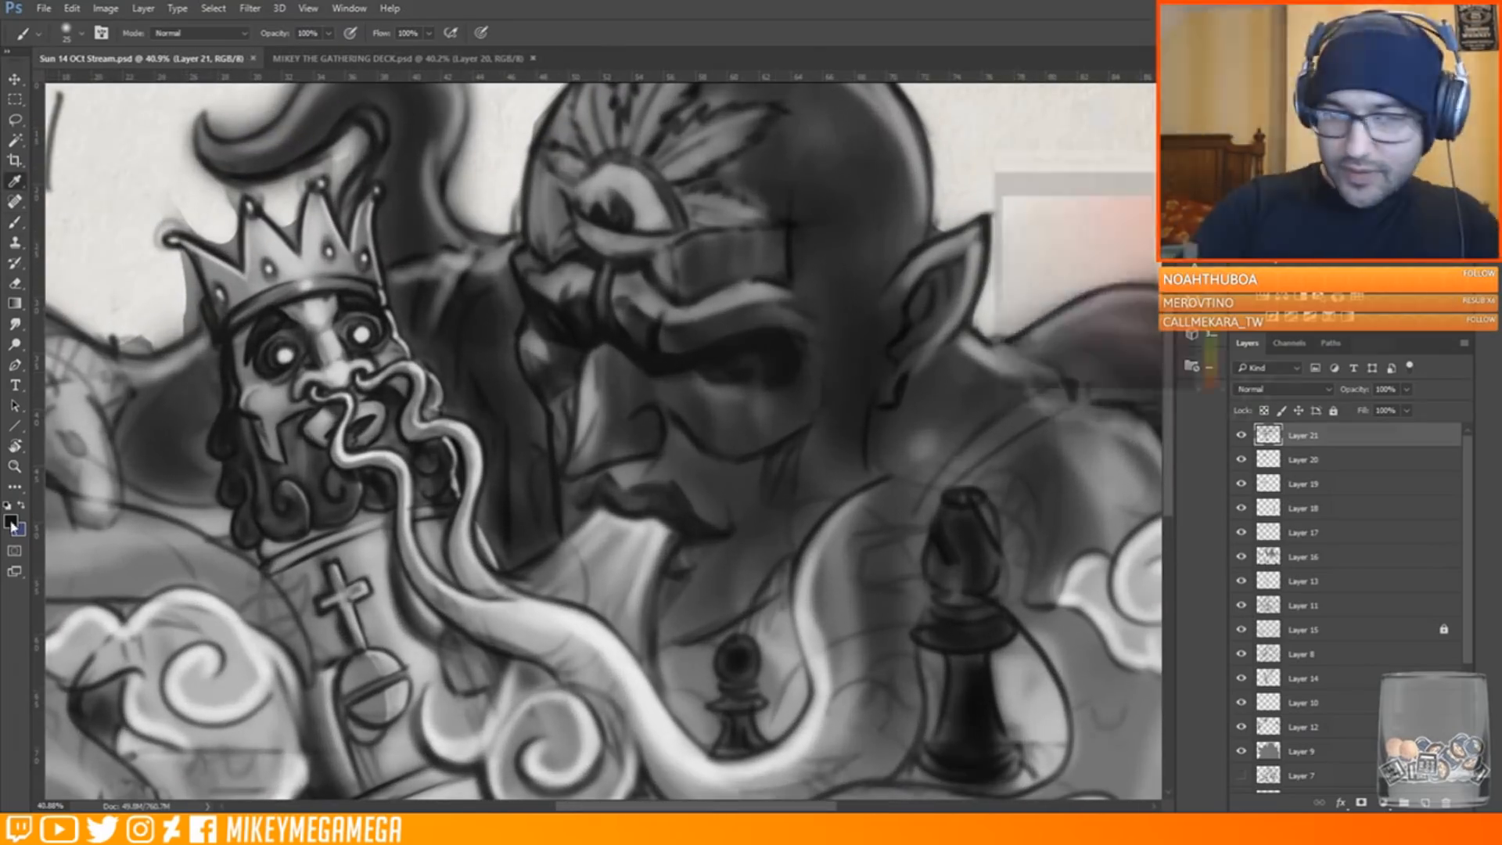
click(987, 163)
key(Return)
click(568, 329)
drag(750, 346, 760, 349)
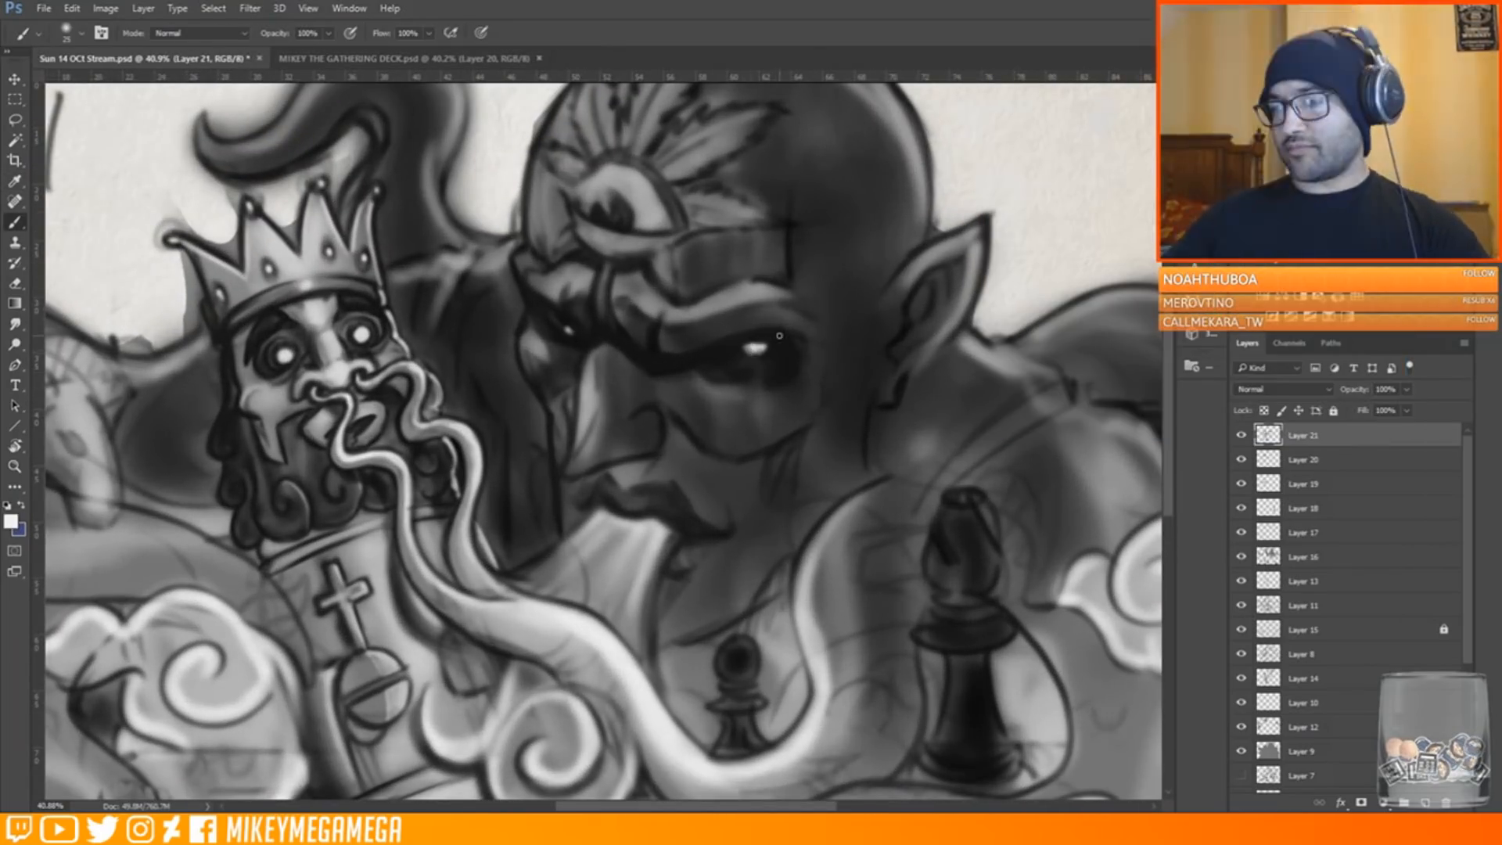
Paint white highlights along the collar's folds and on the edge of the small pawn behind the tentacle
scroll(779, 335, down, 5)
scroll(779, 335, up, 6)
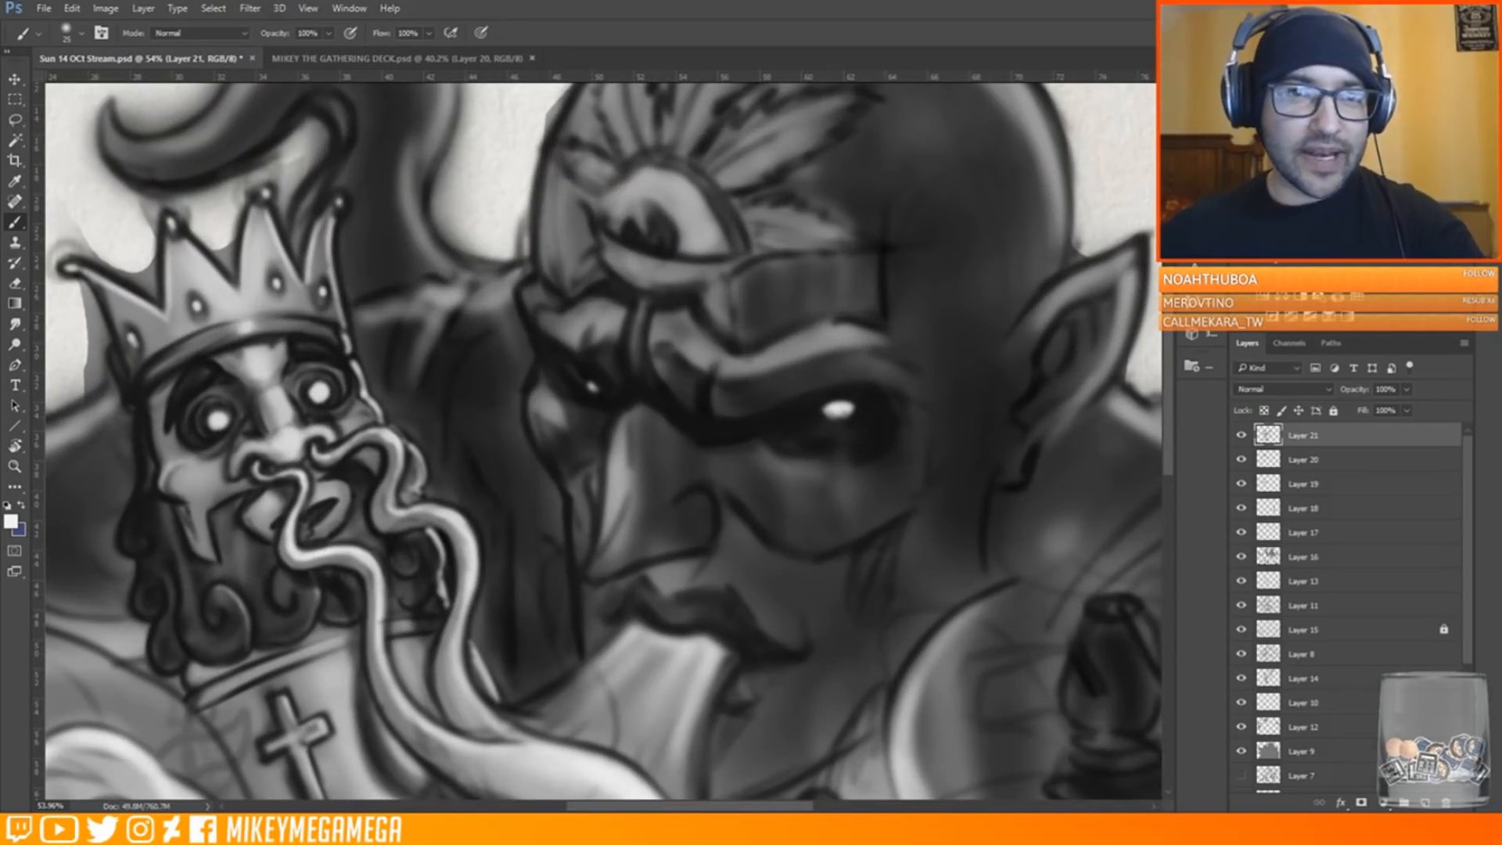
scroll(758, 557, down, 4)
scroll(622, 497, up, 2)
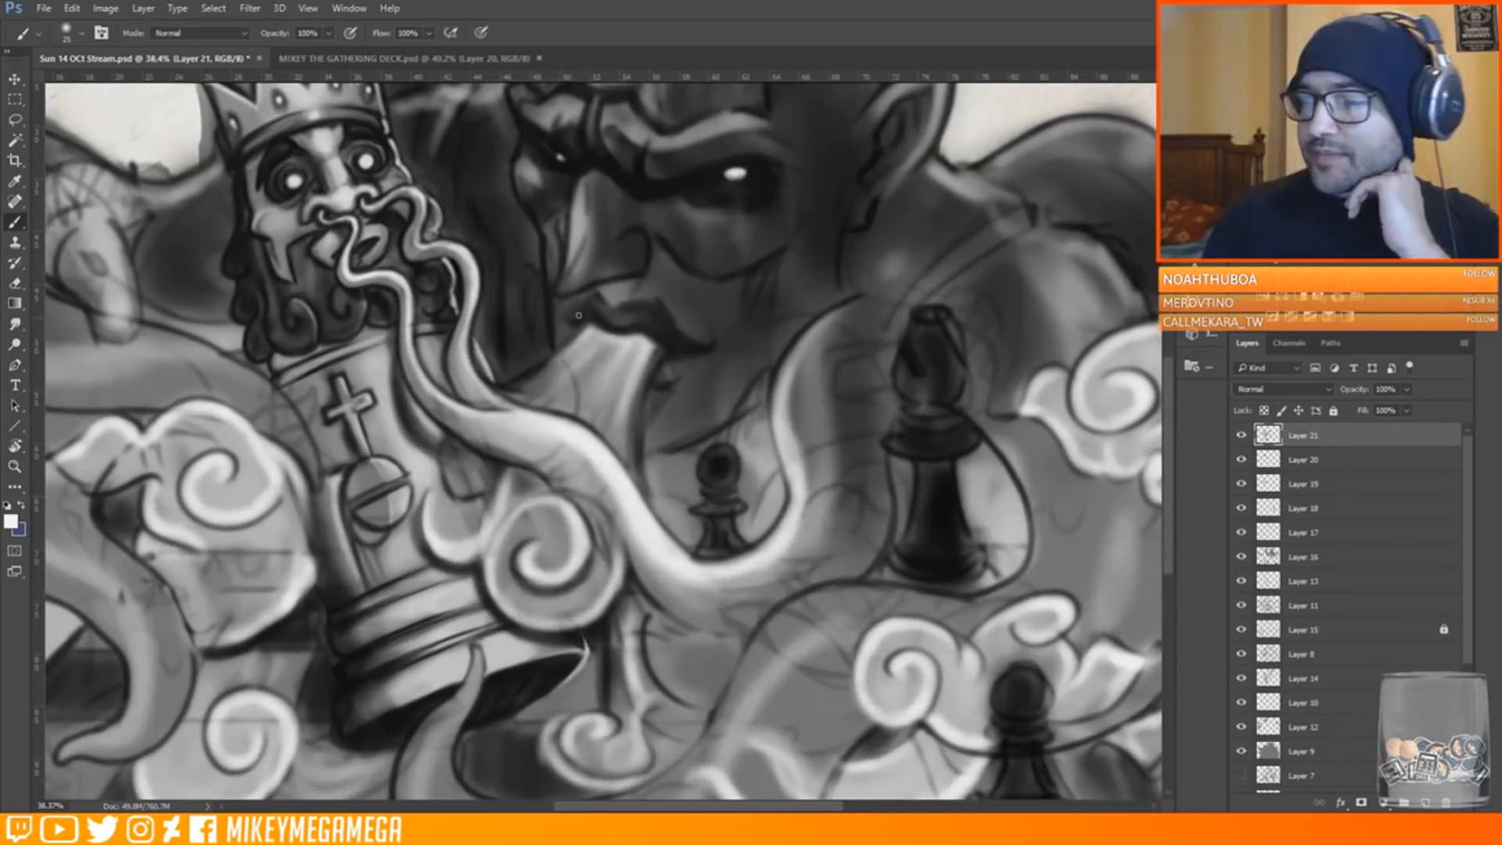
mouse_move(589, 328)
mouse_down()
mouse_move(508, 384)
mouse_move(595, 328)
mouse_move(532, 385)
mouse_move(625, 338)
mouse_move(580, 402)
mouse_up()
mouse_move(623, 336)
mouse_down()
mouse_move(654, 344)
mouse_move(611, 413)
mouse_up()
mouse_move(649, 339)
mouse_down()
mouse_move(662, 353)
mouse_move(641, 486)
mouse_up()
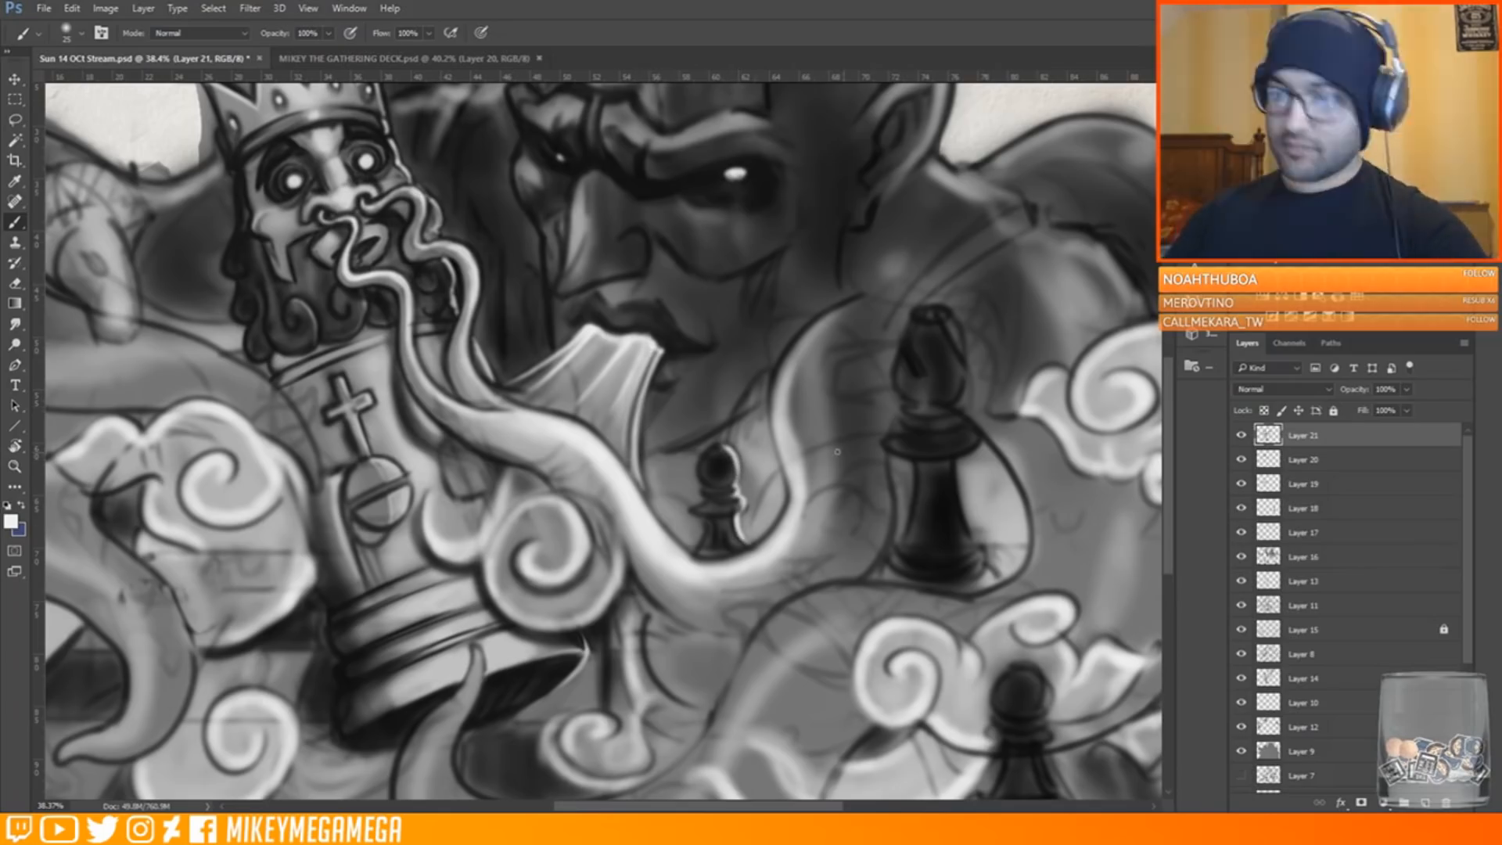
Set the foreground colour to black and darken the curled tentacle's contour beside the large spiral cloud
click(12, 520)
click(999, 390)
key(Return)
scroll(516, 333, down, 3)
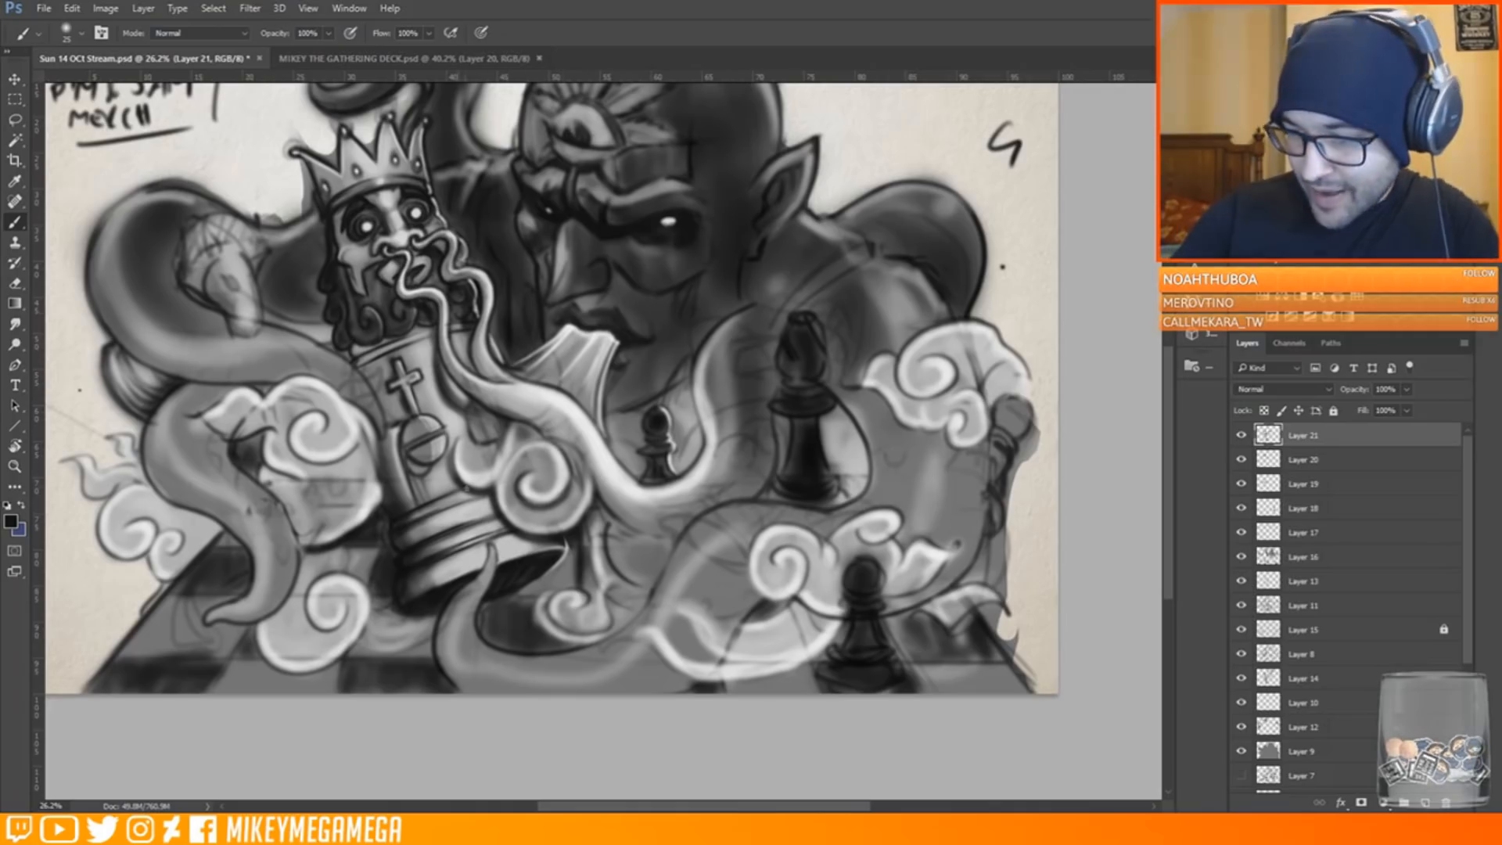
drag(194, 417, 229, 444)
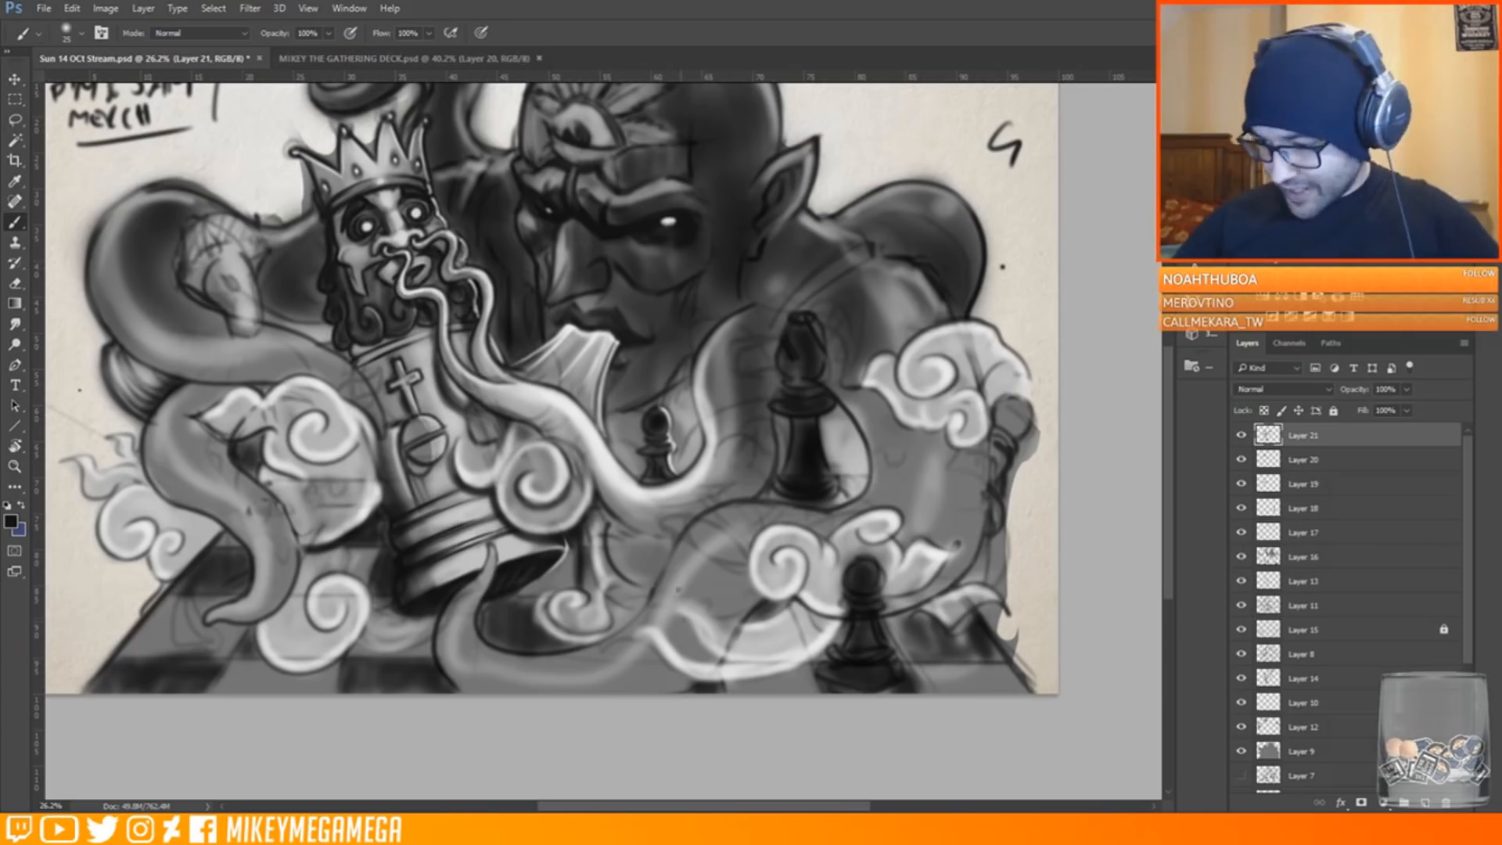
Darken the bald figure's upper lip with a 26 px black brush
right_click(679, 589)
drag(776, 360, 785, 360)
key(Return)
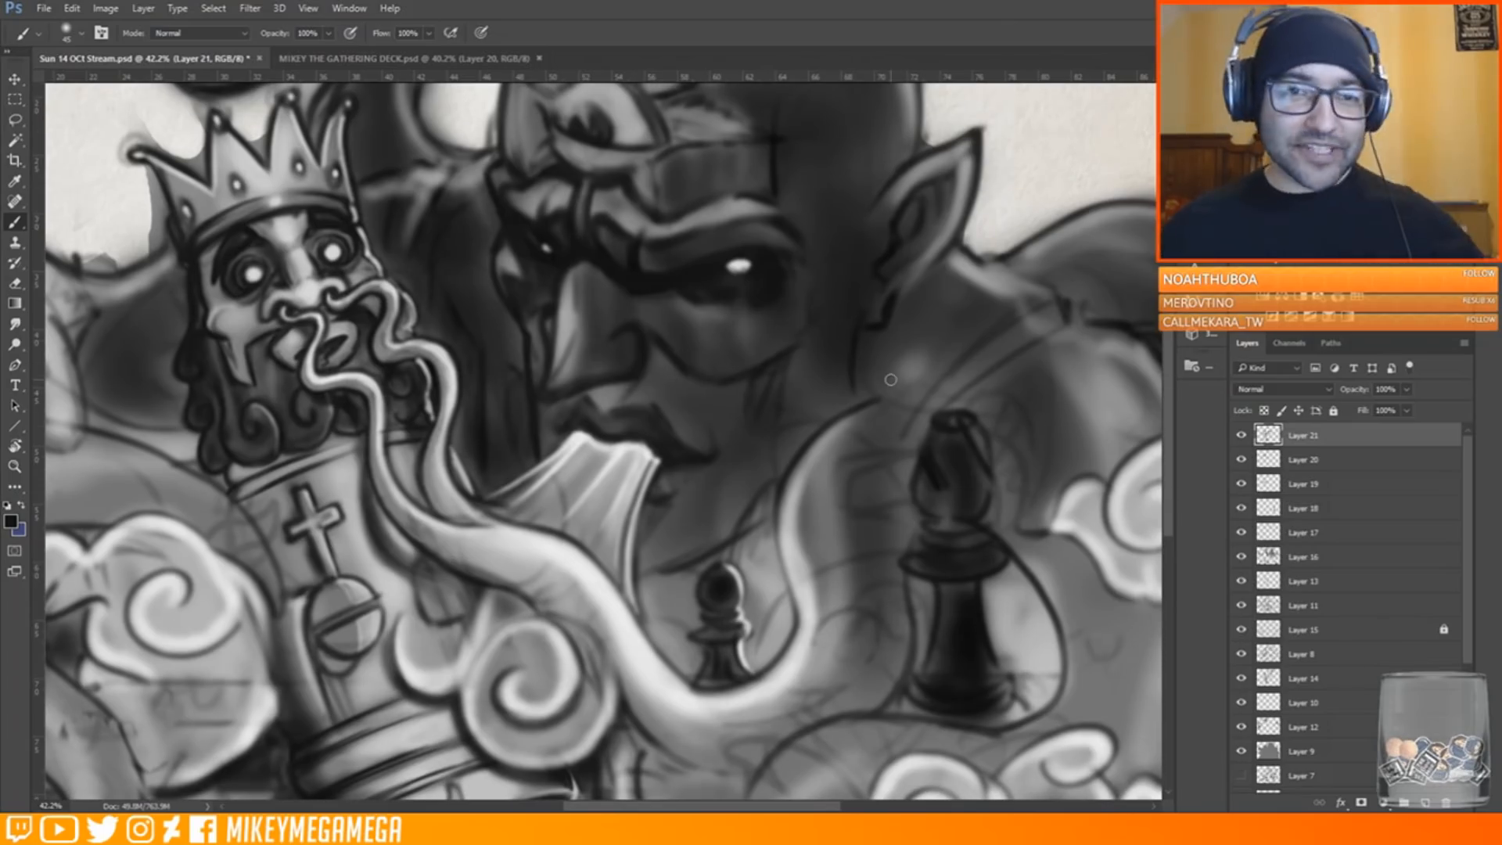
scroll(728, 369, down, 5)
scroll(718, 379, up, 3)
right_click(715, 380)
click(751, 384)
click(631, 377)
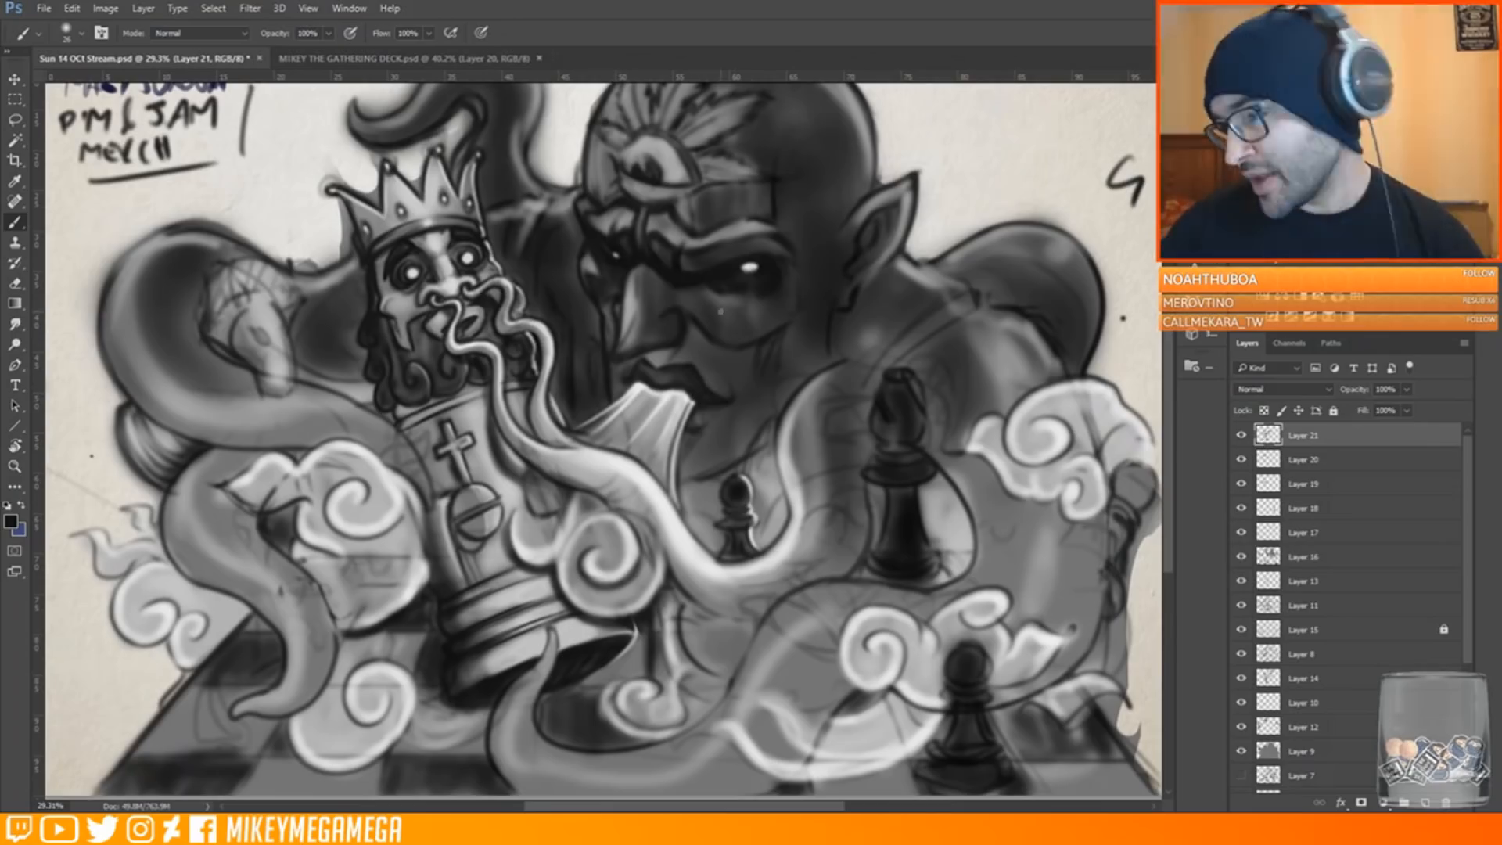
Sample grey and black tones around the mouth and shade the neck and hair with a 72 px brush
alt+click(630, 374)
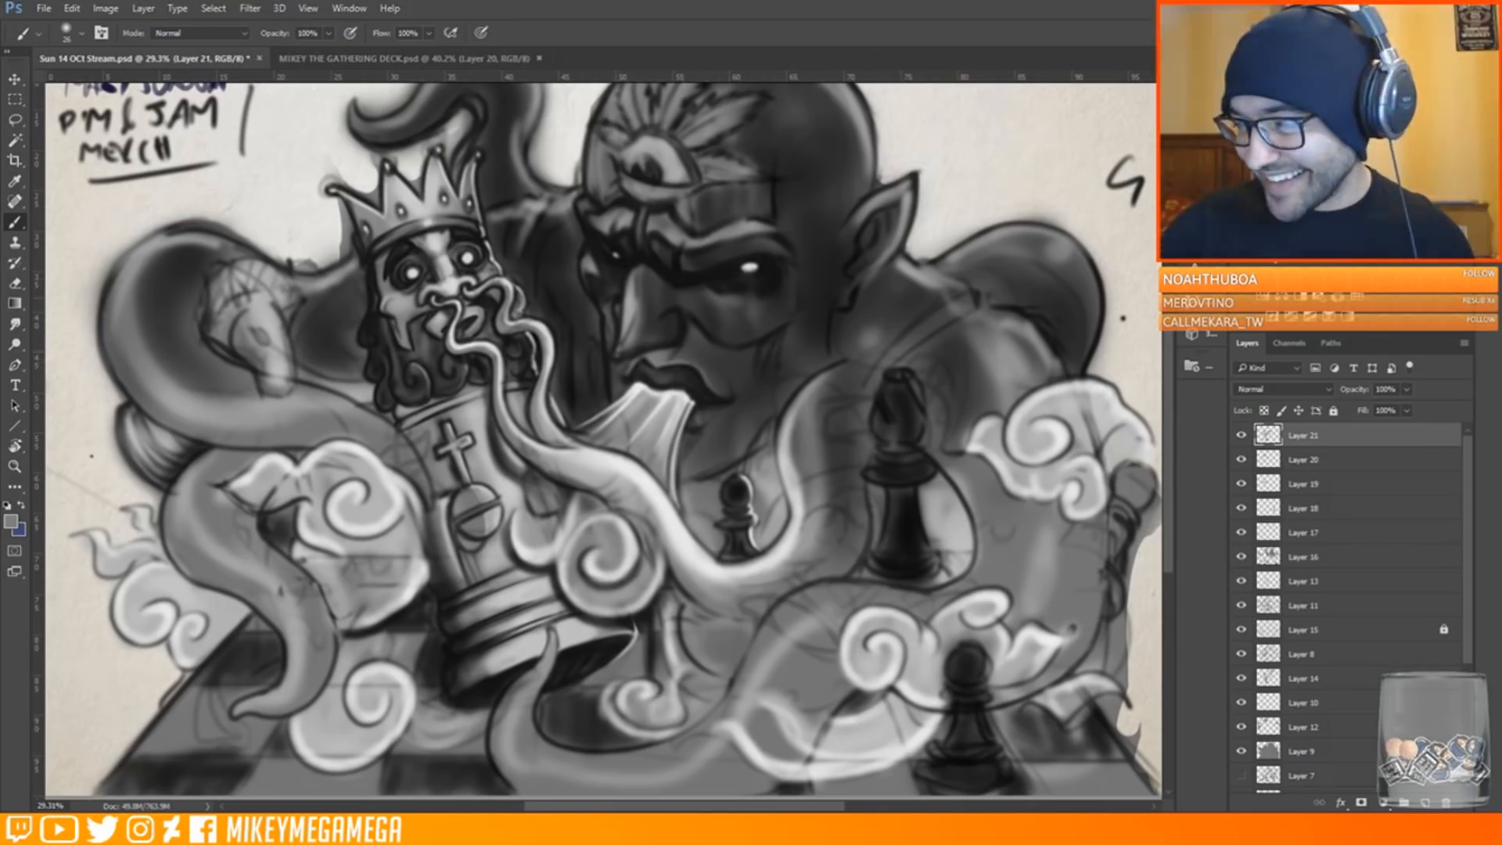
alt+click(688, 381)
right_click(716, 340)
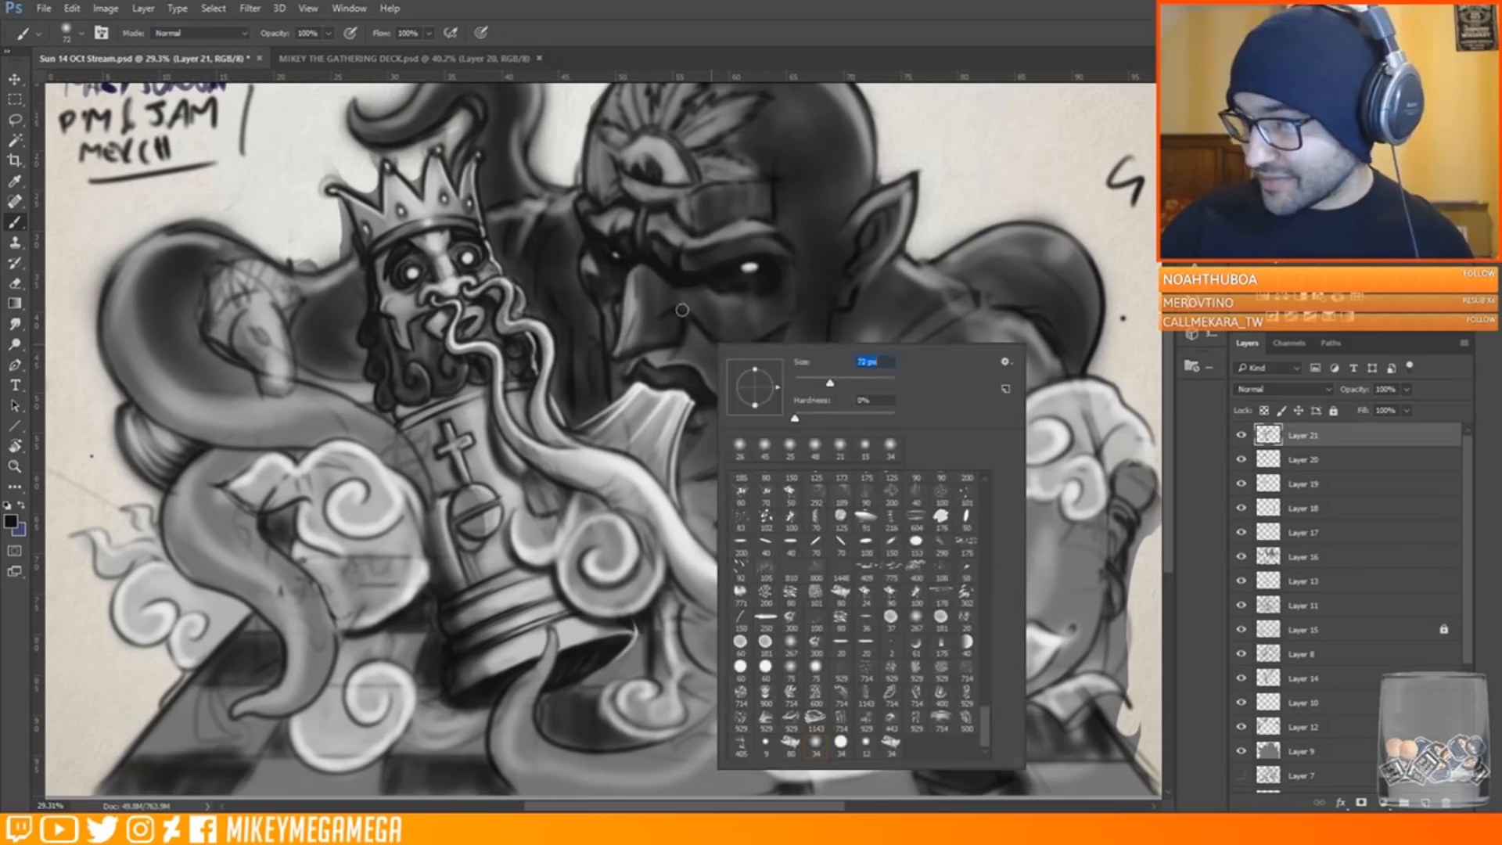
click(830, 382)
click(766, 48)
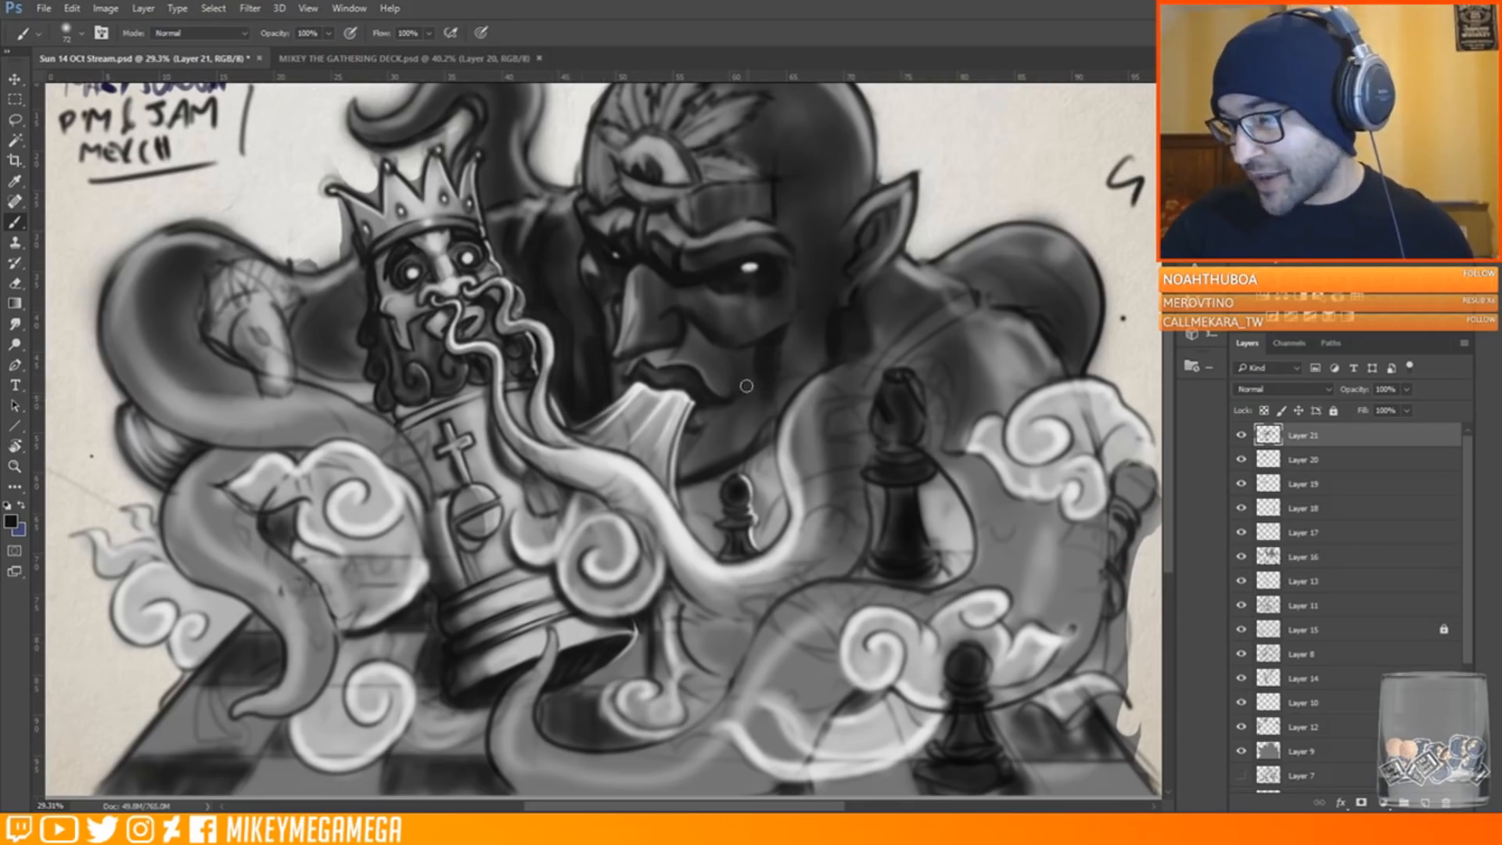
Resize the brush and resample face tones to model the bald figure's nose, cheeks and eye area
right_click(644, 262)
click(679, 280)
click(622, 356)
alt+click(675, 350)
alt+click(671, 270)
right_click(676, 267)
click(804, 314)
click(623, 280)
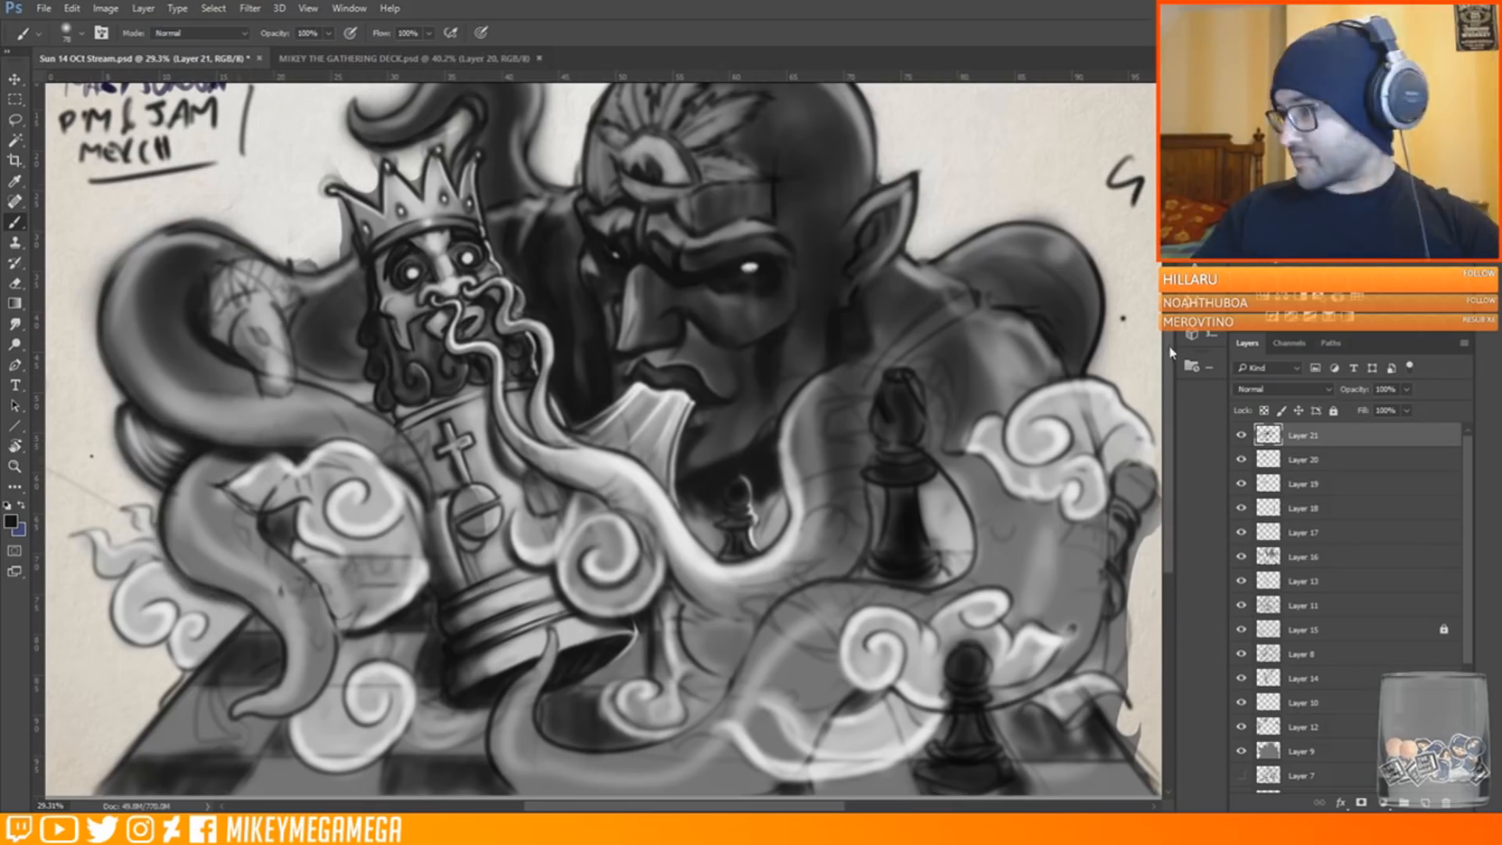
scroll(281, 577, down, 2)
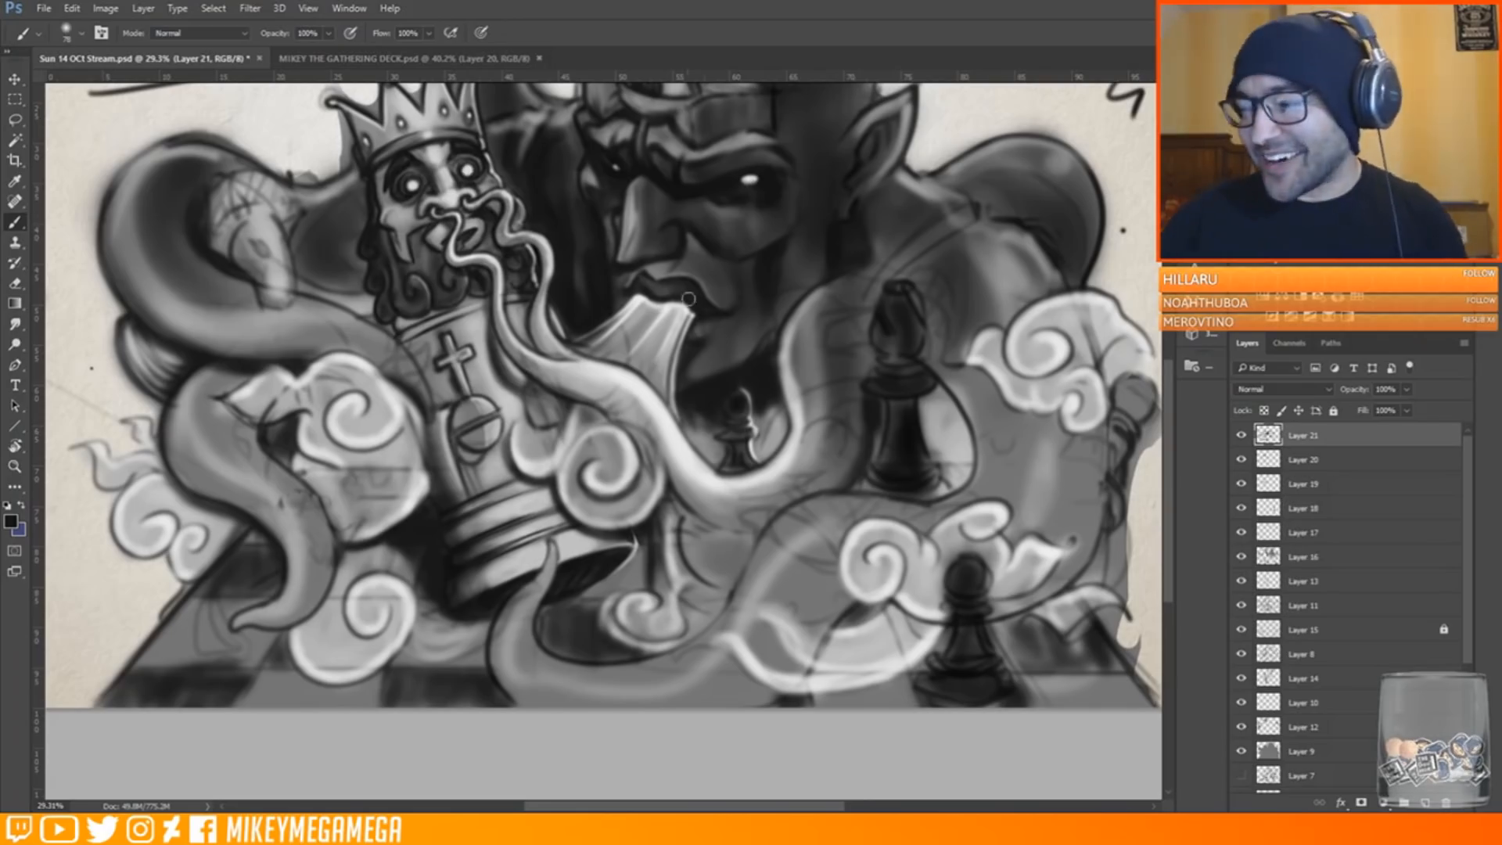
Sample a grey face tone, shade the bald figure's chin, and save the document
scroll(688, 299, up, 3)
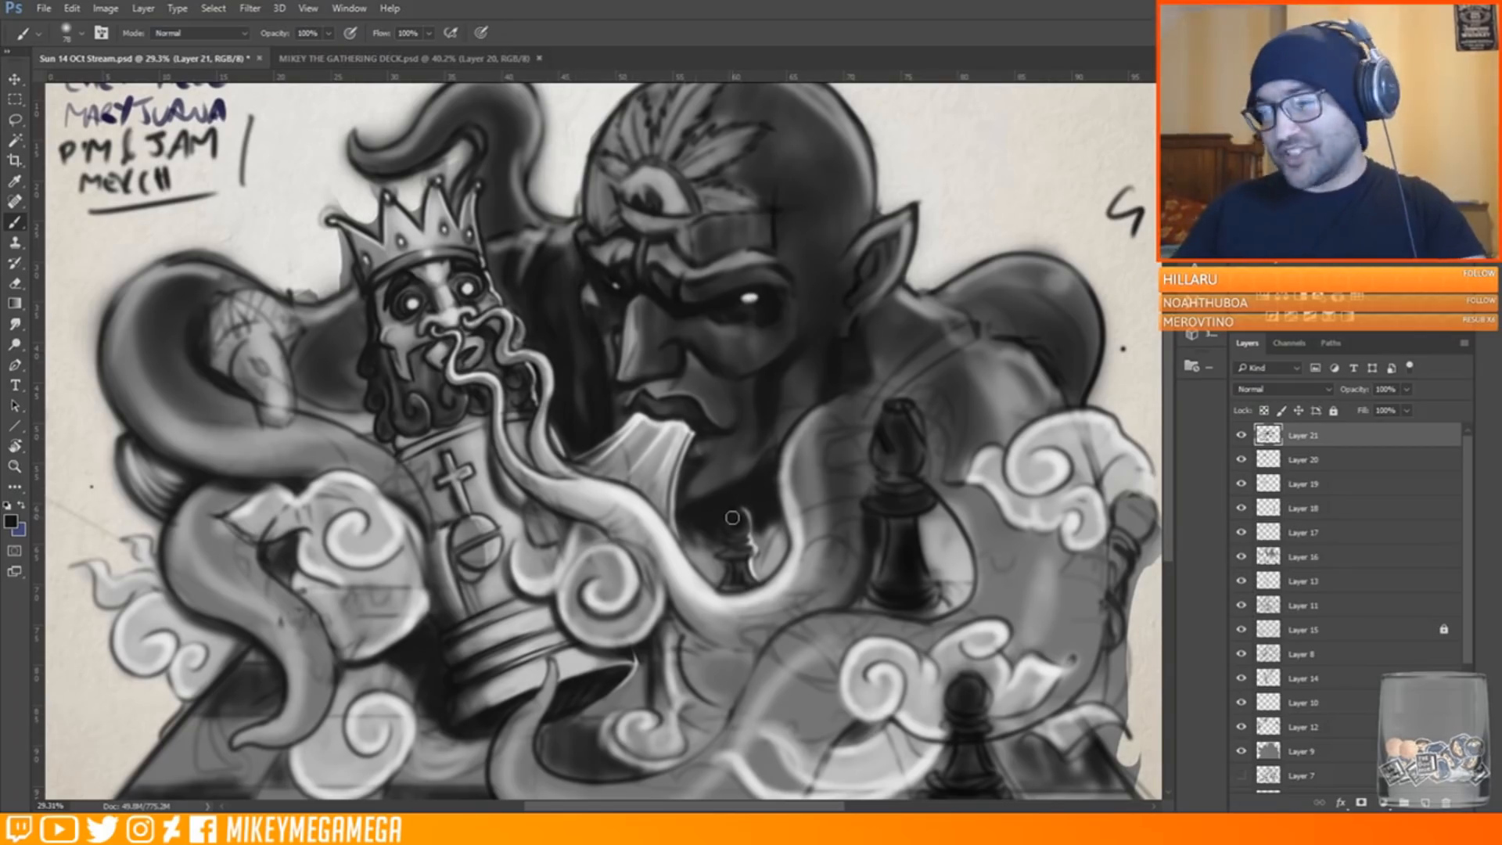
alt+click(753, 458)
drag(768, 455, 732, 478)
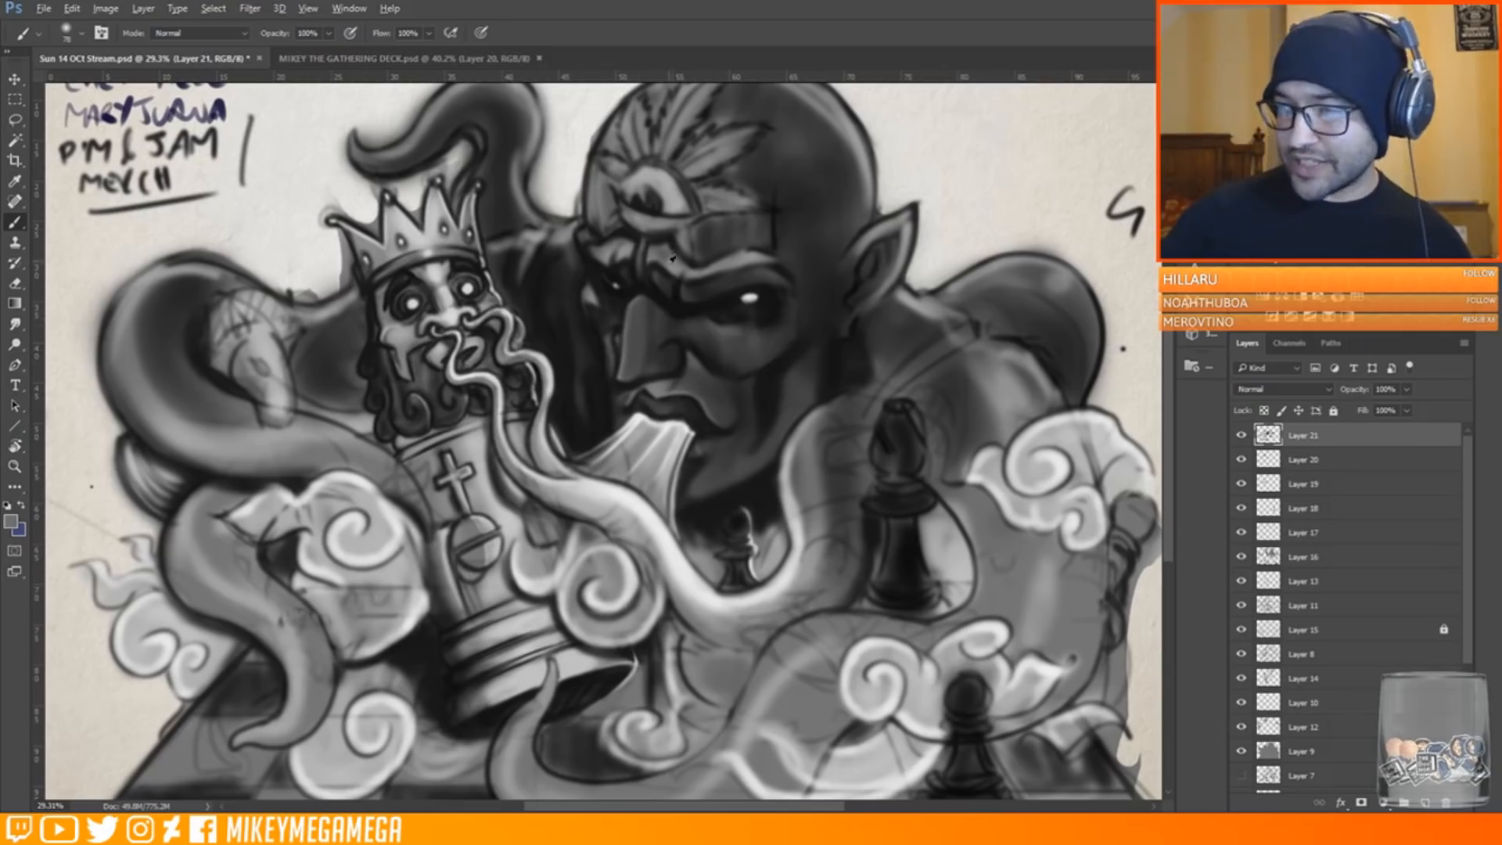
click(44, 8)
click(62, 135)
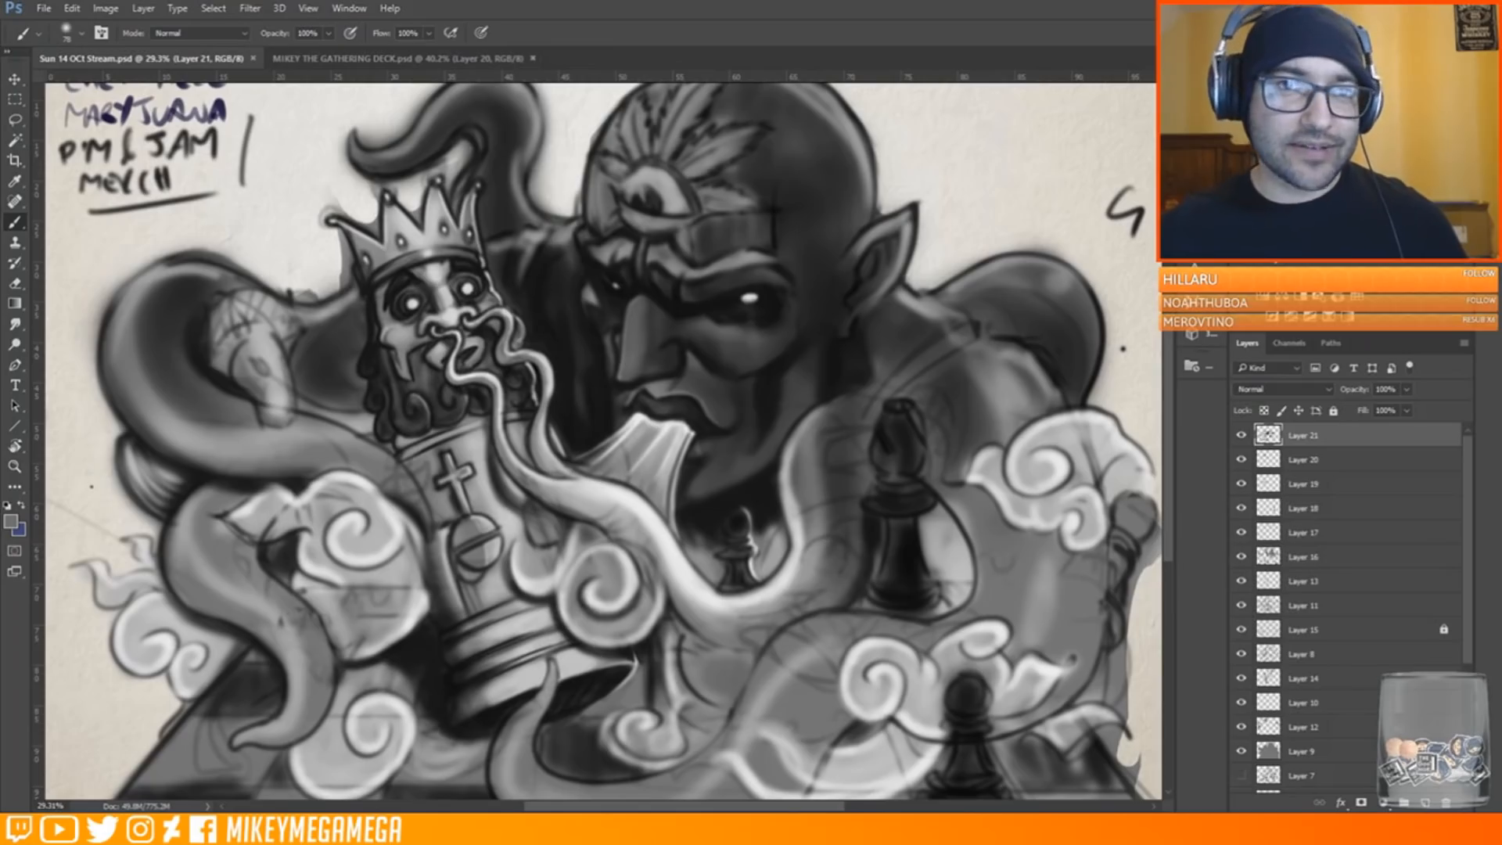
Sample black and darken the horse head inside the tentacle coil and the tuft beneath that coil
alt+click(740, 475)
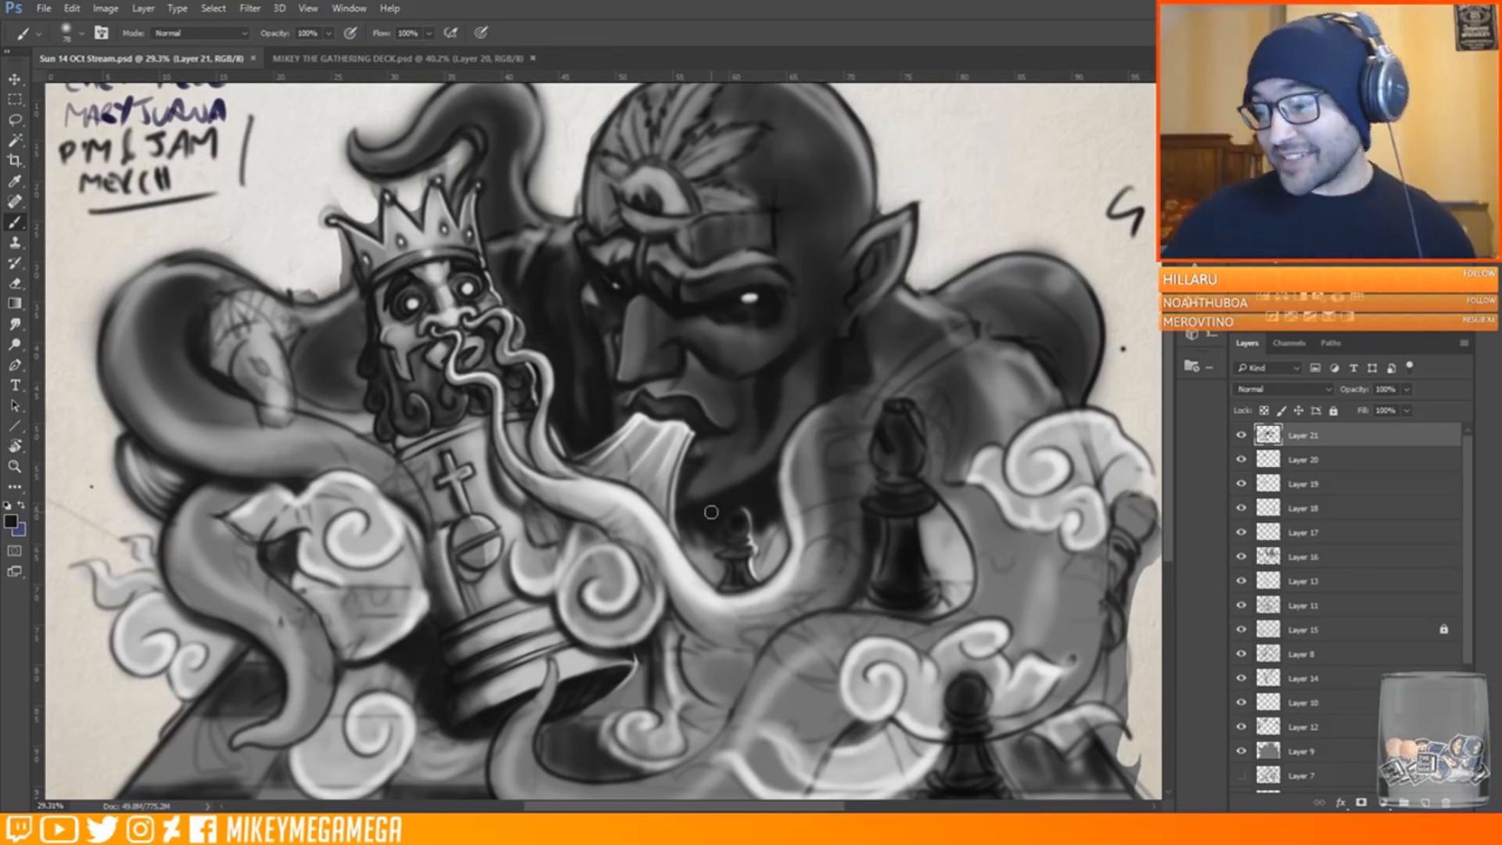
click(198, 327)
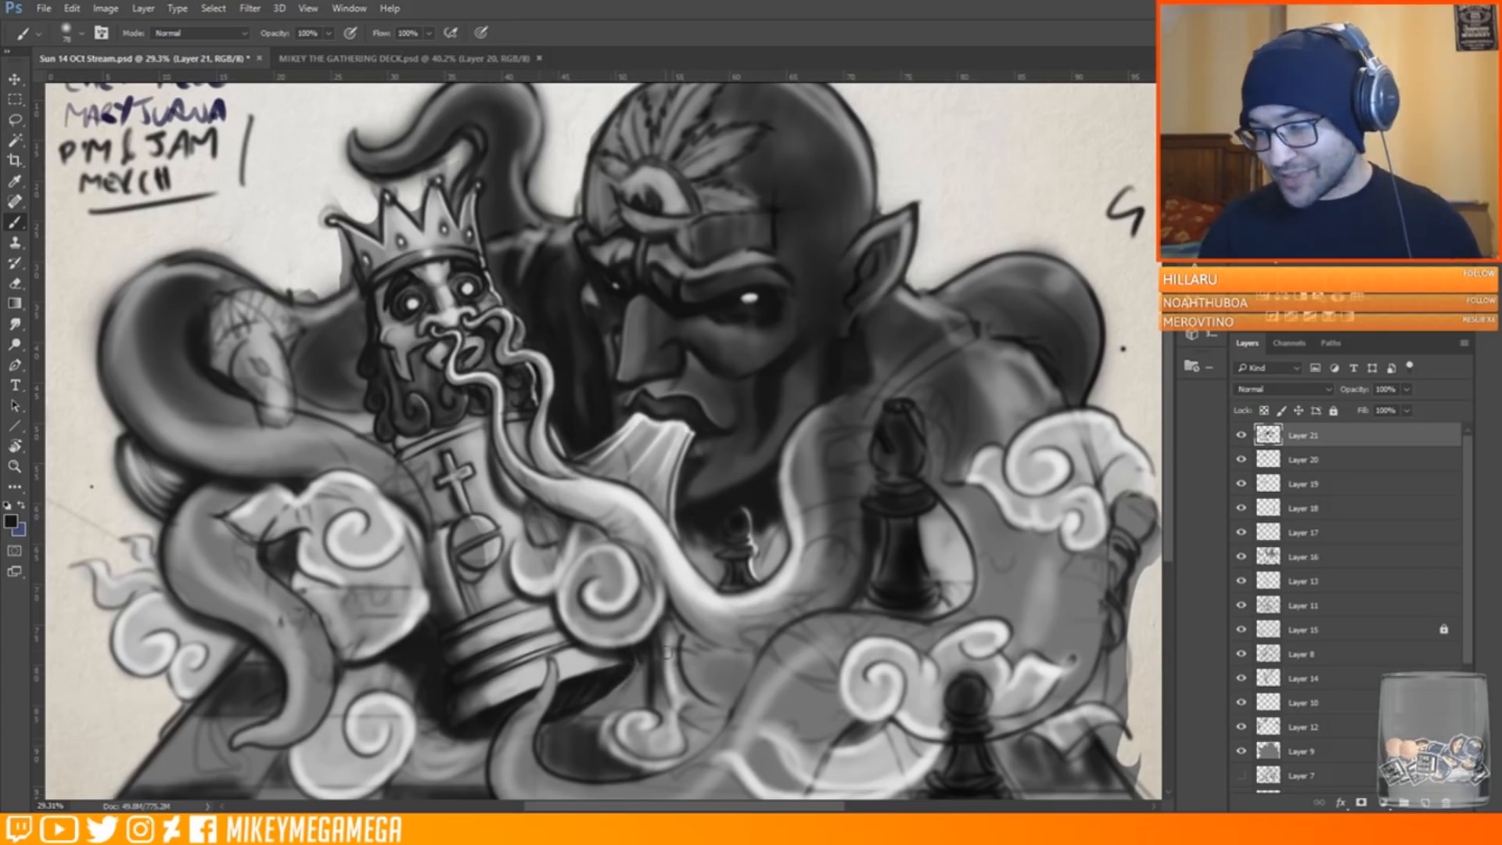
scroll(972, 704, down, 3)
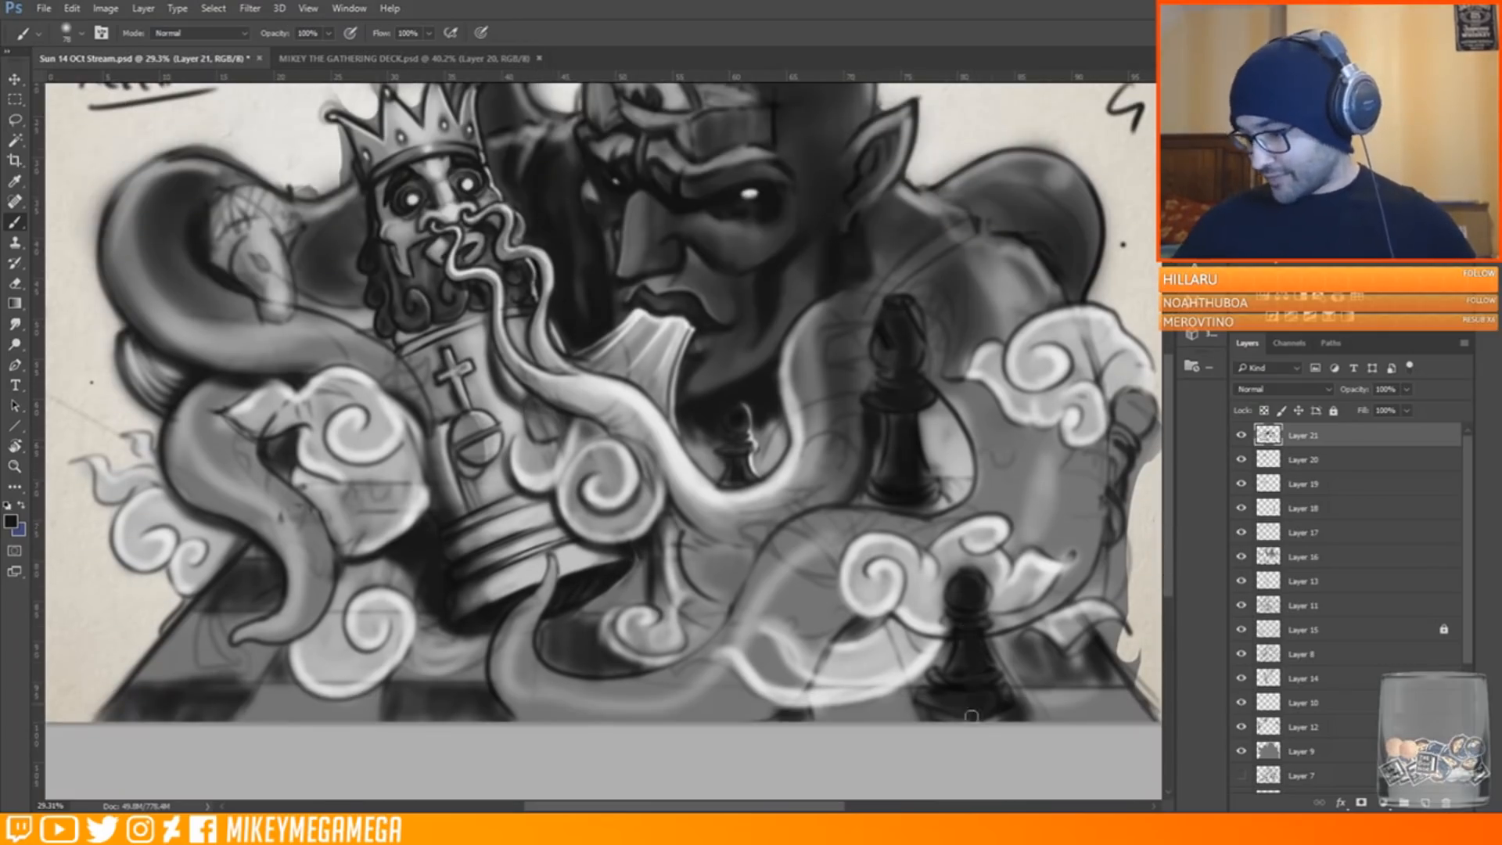
mouse_move(220, 232)
mouse_down()
mouse_move(249, 217)
mouse_move(282, 314)
mouse_up()
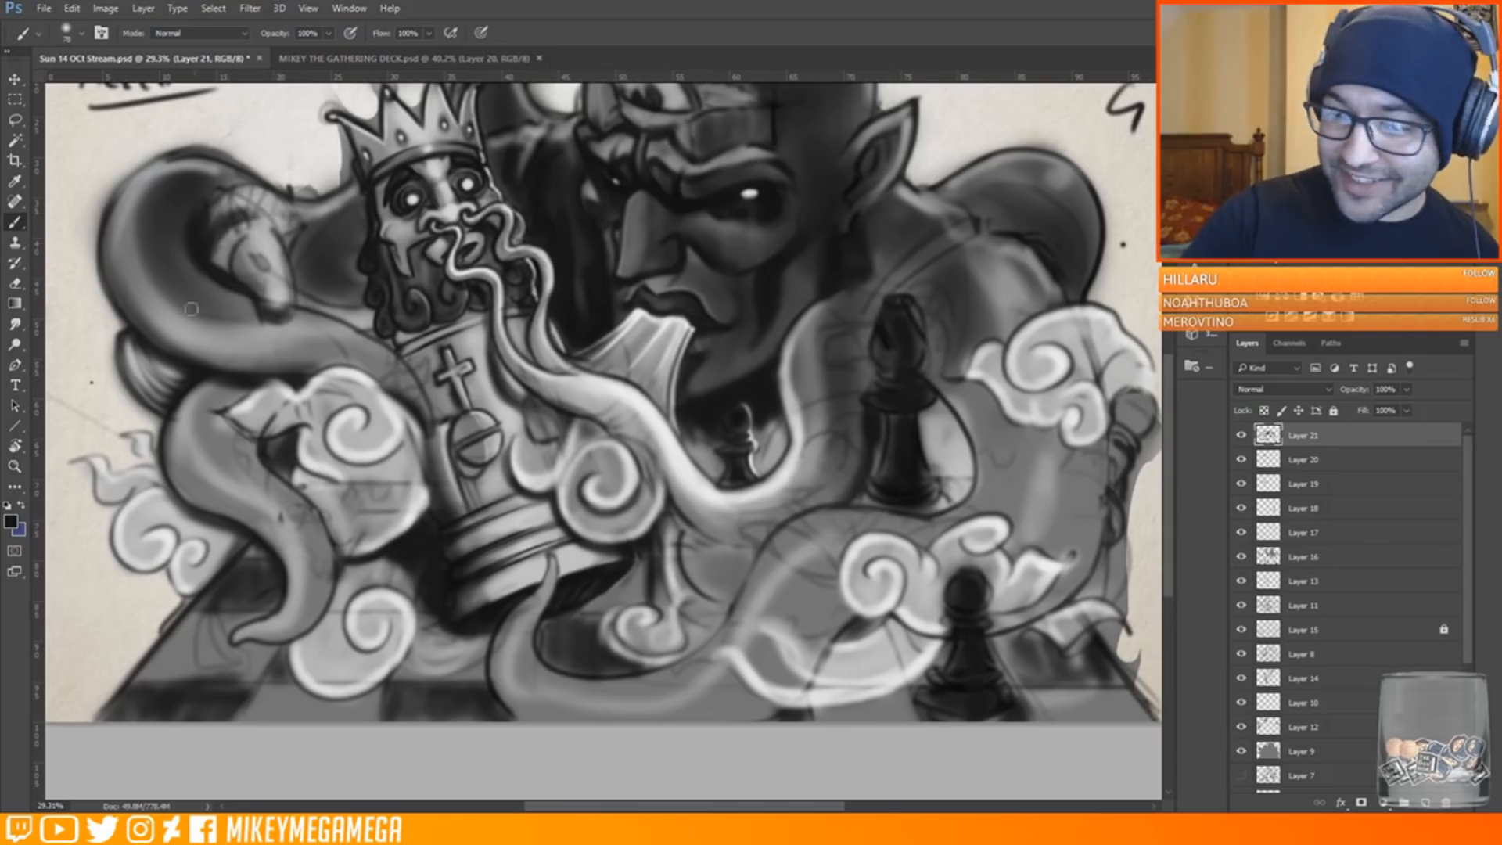
drag(175, 383, 152, 407)
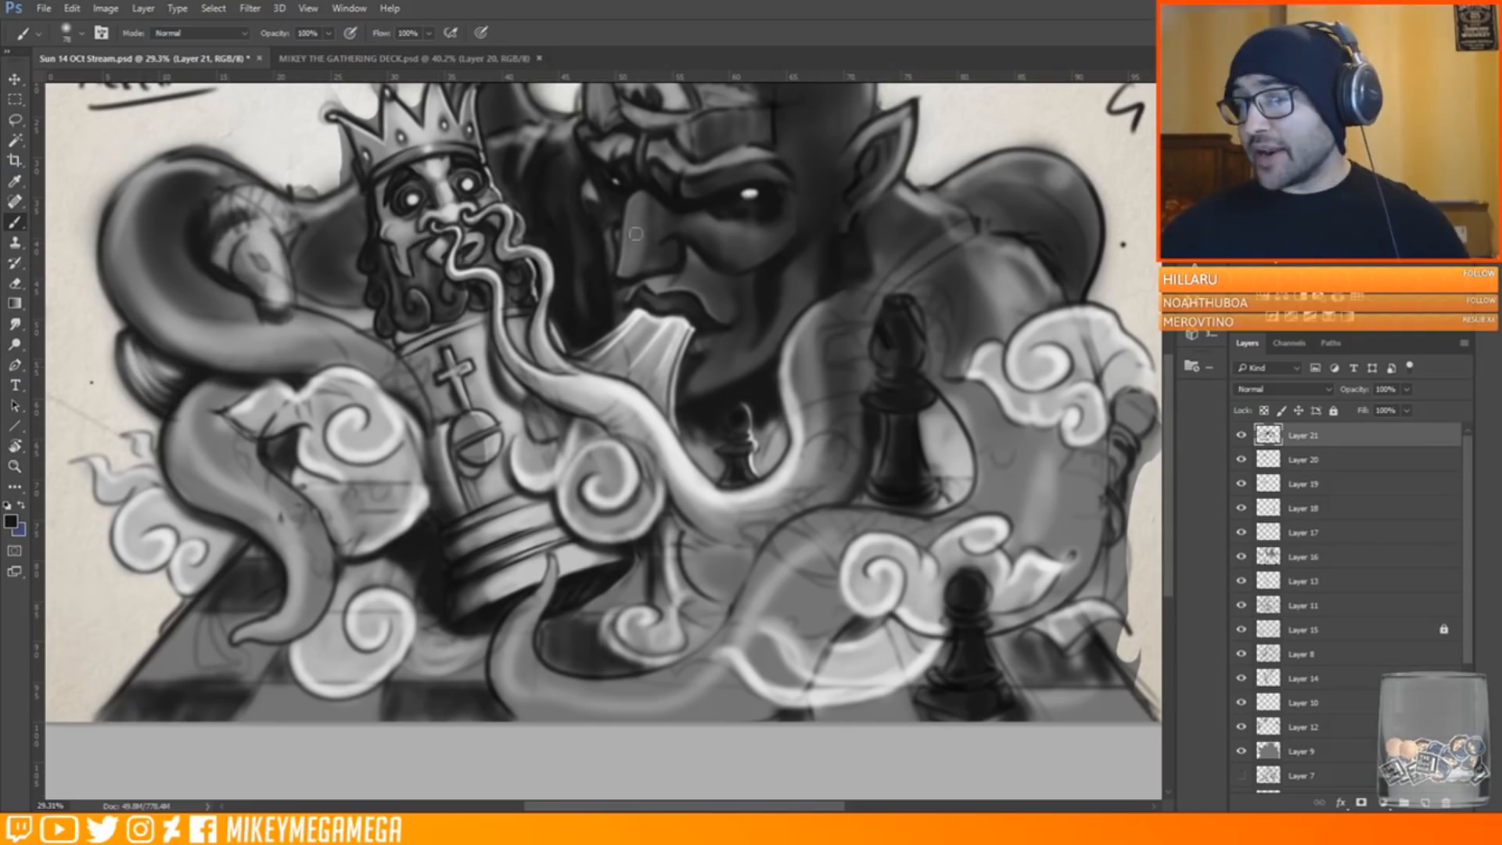
Create a new layer and darken the bald figure's upper lip with a 34 px black brush
scroll(636, 234, up, 3)
click(1425, 803)
alt+click(661, 402)
right_click(679, 380)
click(698, 416)
click(660, 403)
alt+click(659, 395)
drag(661, 399, 708, 427)
click(339, 62)
click(194, 61)
alt+click(636, 383)
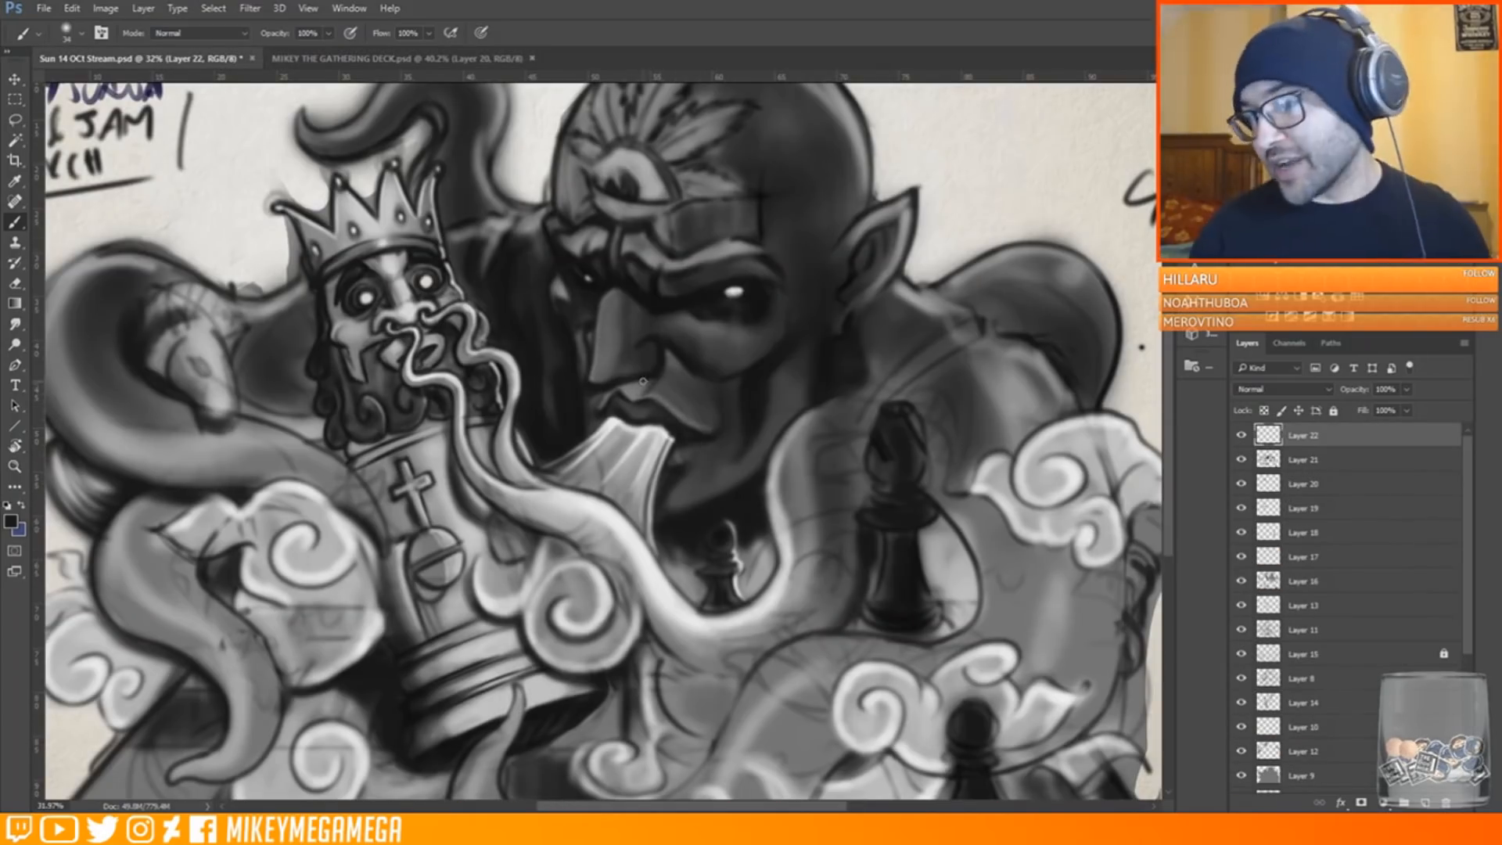
Set the foreground colour to near-white and highlight the king's face tendrils and the rim of the bald head
alt+click(874, 101)
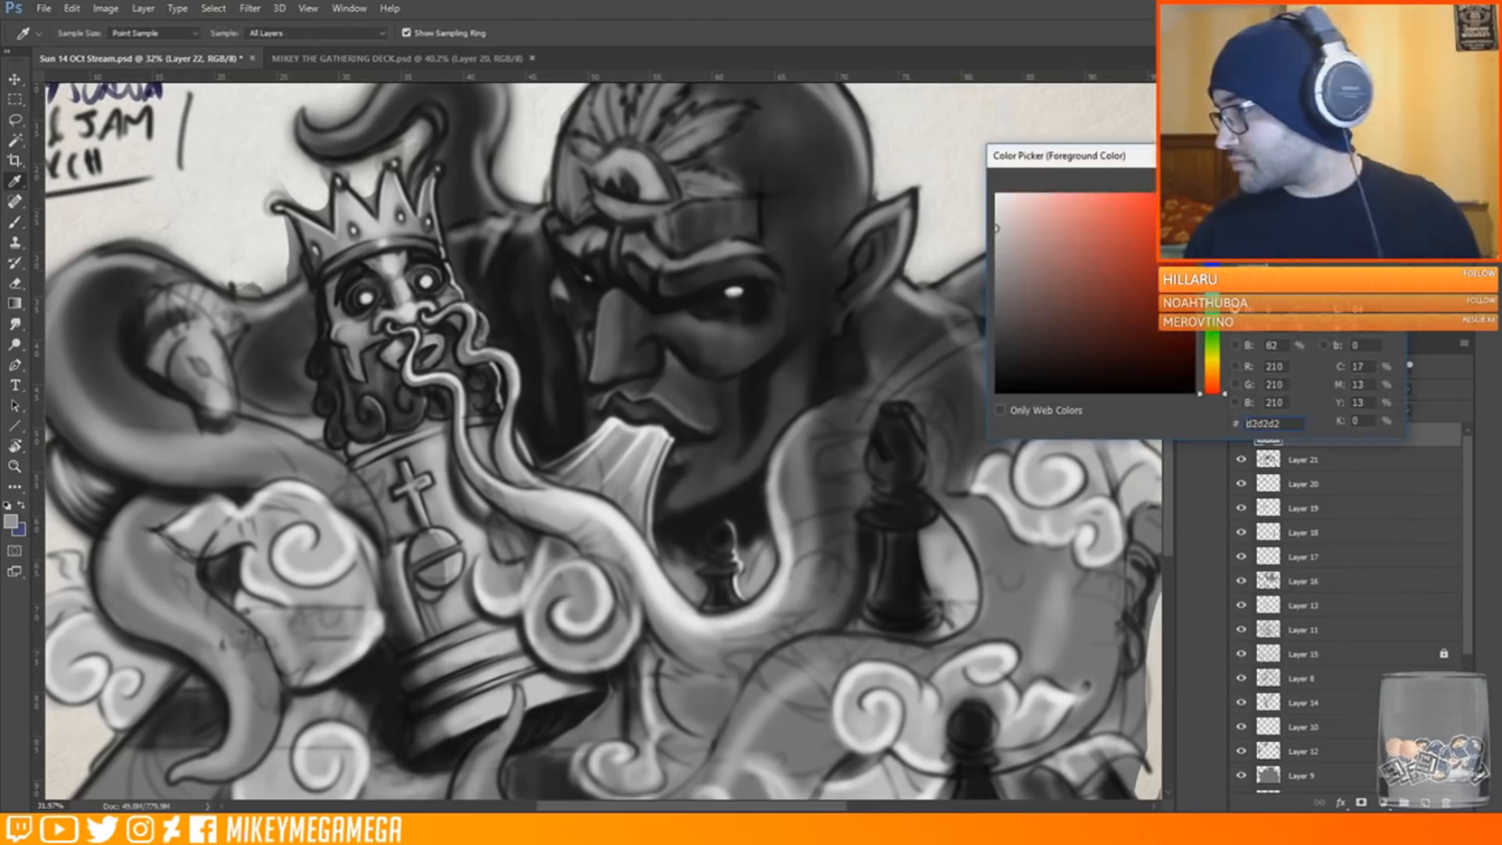
scroll(864, 203, up, 3)
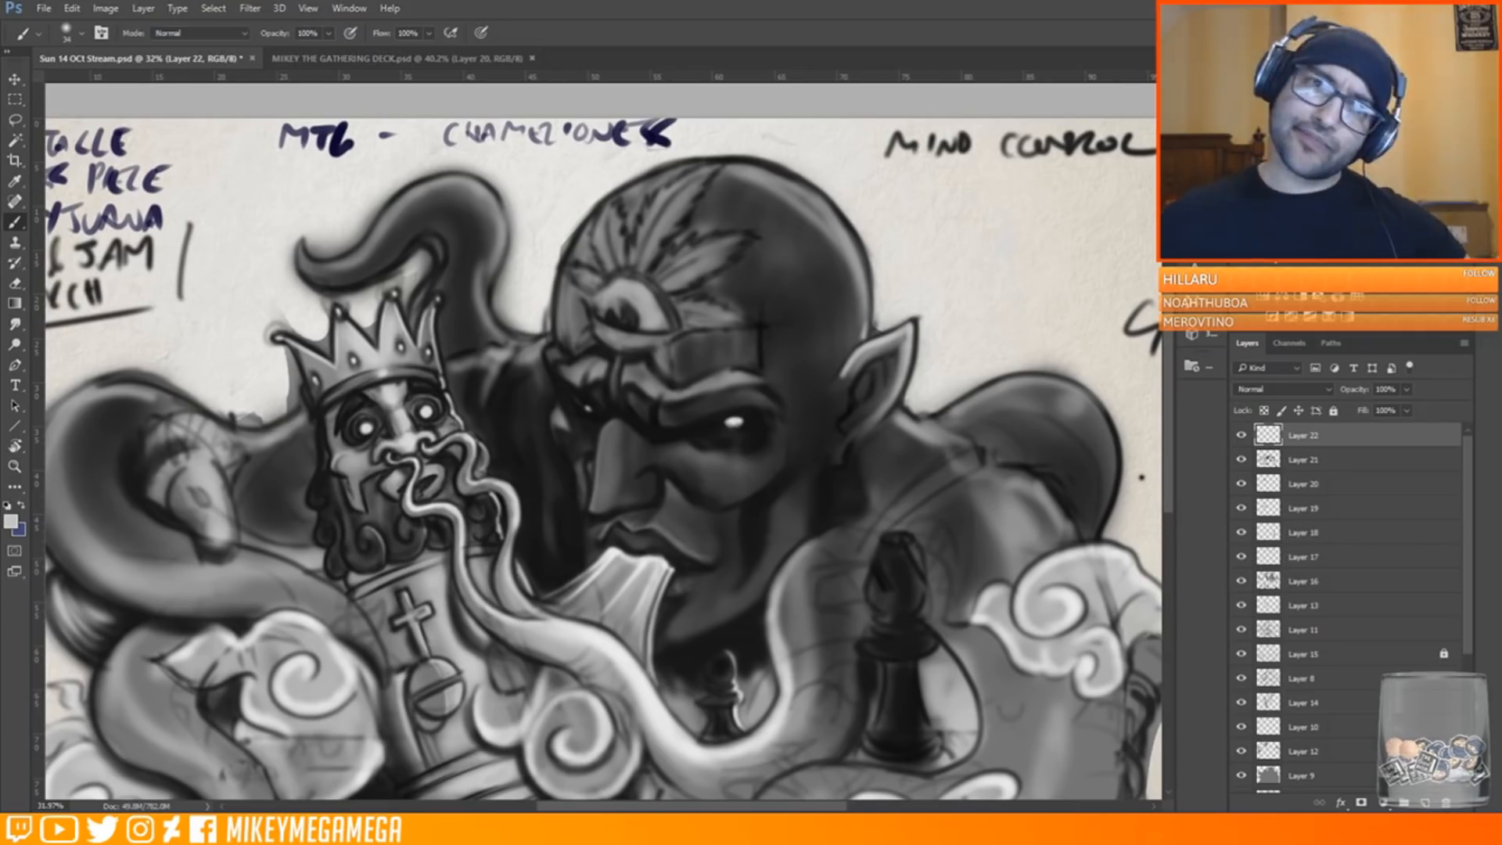
alt+click(426, 412)
click(11, 521)
key(Return)
drag(445, 394, 464, 431)
drag(483, 442, 484, 475)
drag(493, 495, 502, 538)
drag(435, 304, 434, 365)
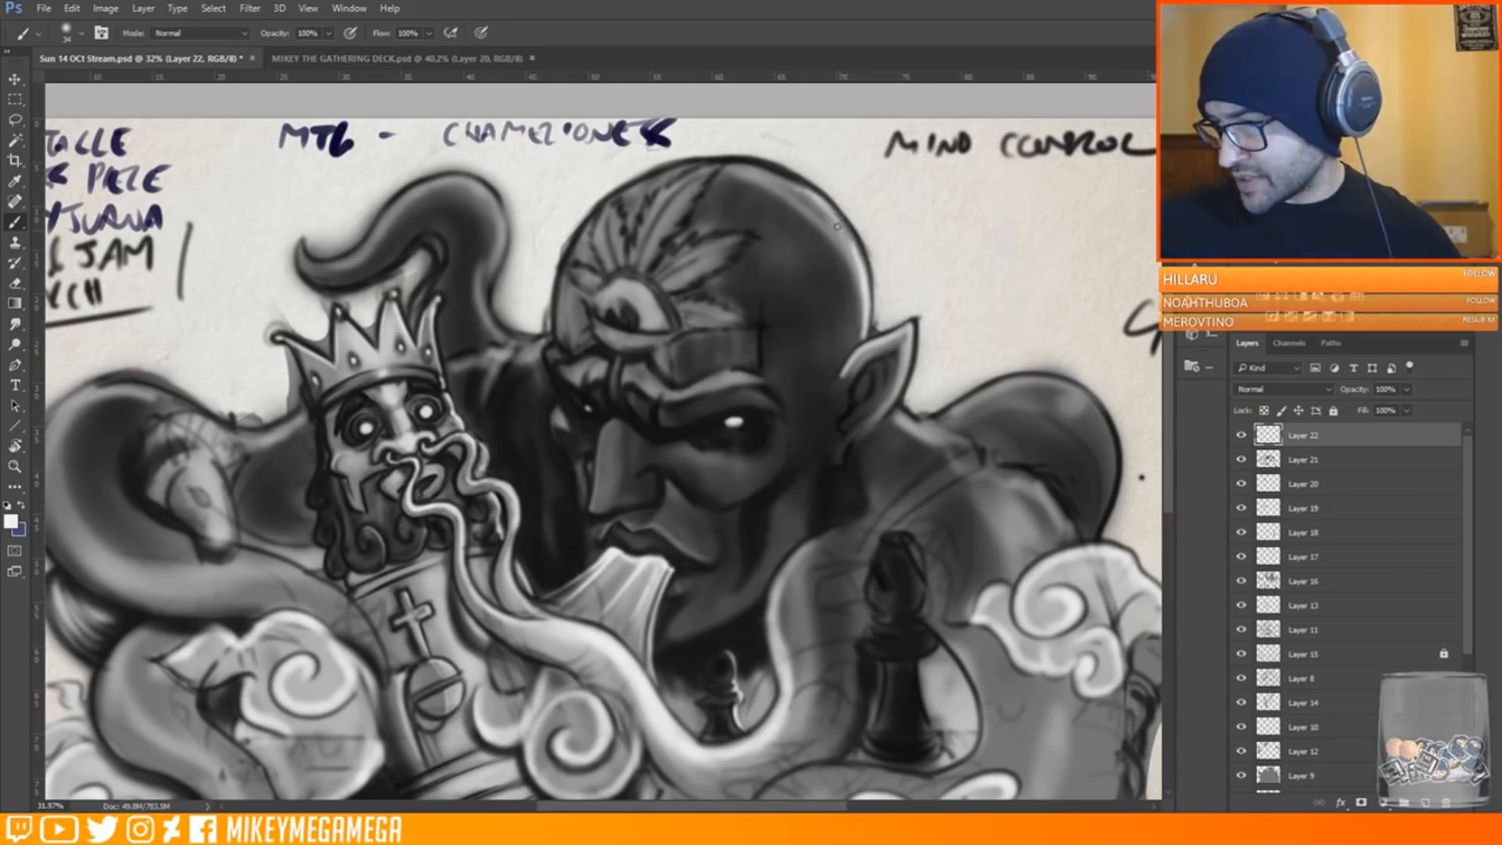
mouse_move(558, 340)
mouse_down()
mouse_move(559, 278)
mouse_move(585, 231)
mouse_up()
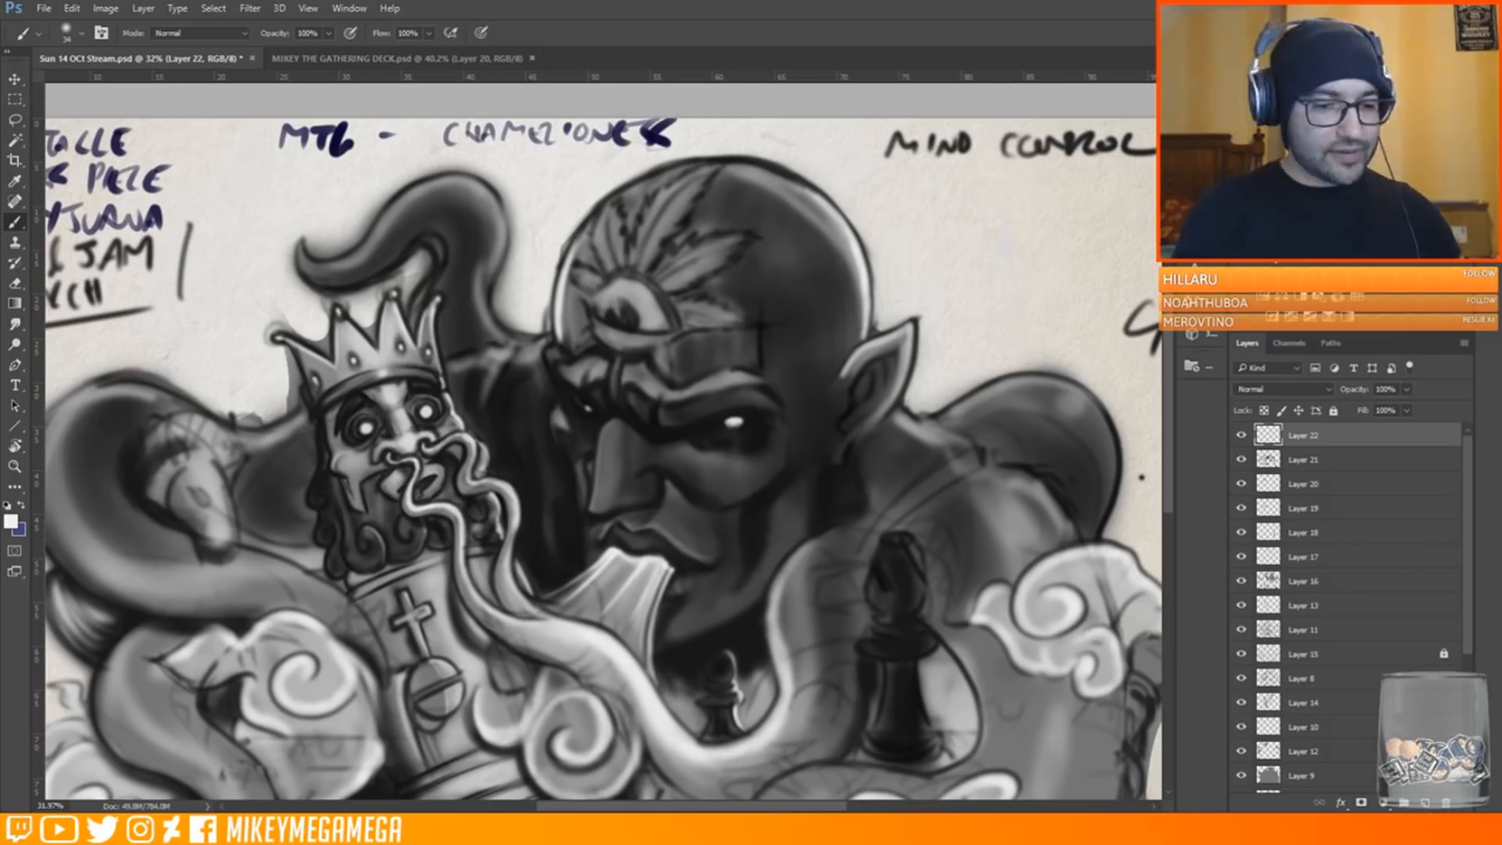
key(ctrl+shift+Escape)
drag(965, 77, 1, 77)
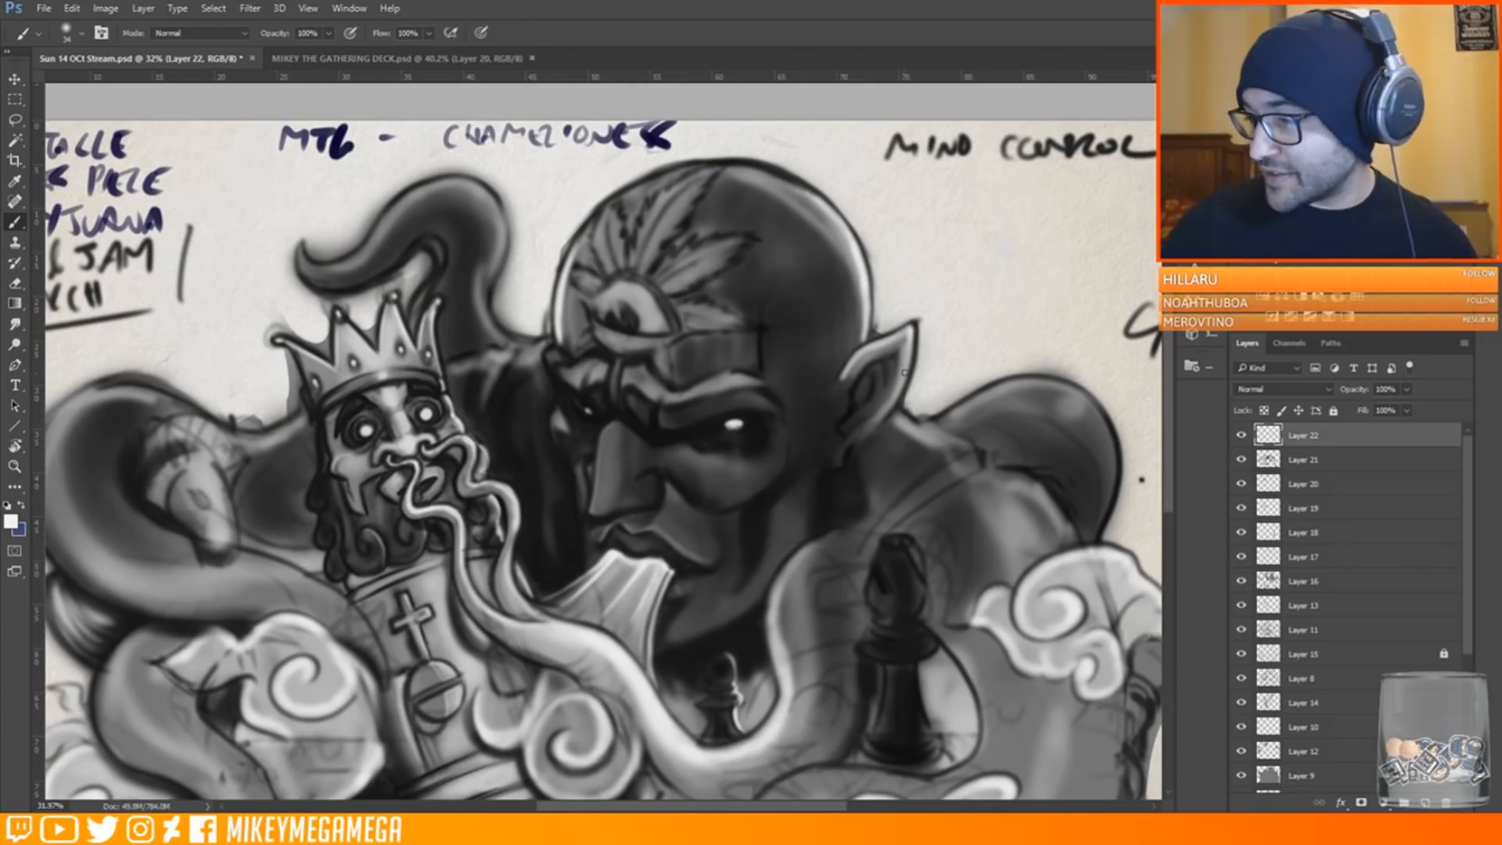
Reduce the brush size and outline the serrated edges of the forehead leaf's large blades in near-white
key(r)
mouse_move(382, 201)
mouse_down()
mouse_move(346, 247)
mouse_move(354, 237)
mouse_move(330, 346)
mouse_move(397, 464)
mouse_up()
key(r)
drag(457, 269, 774, 297)
right_click(693, 178)
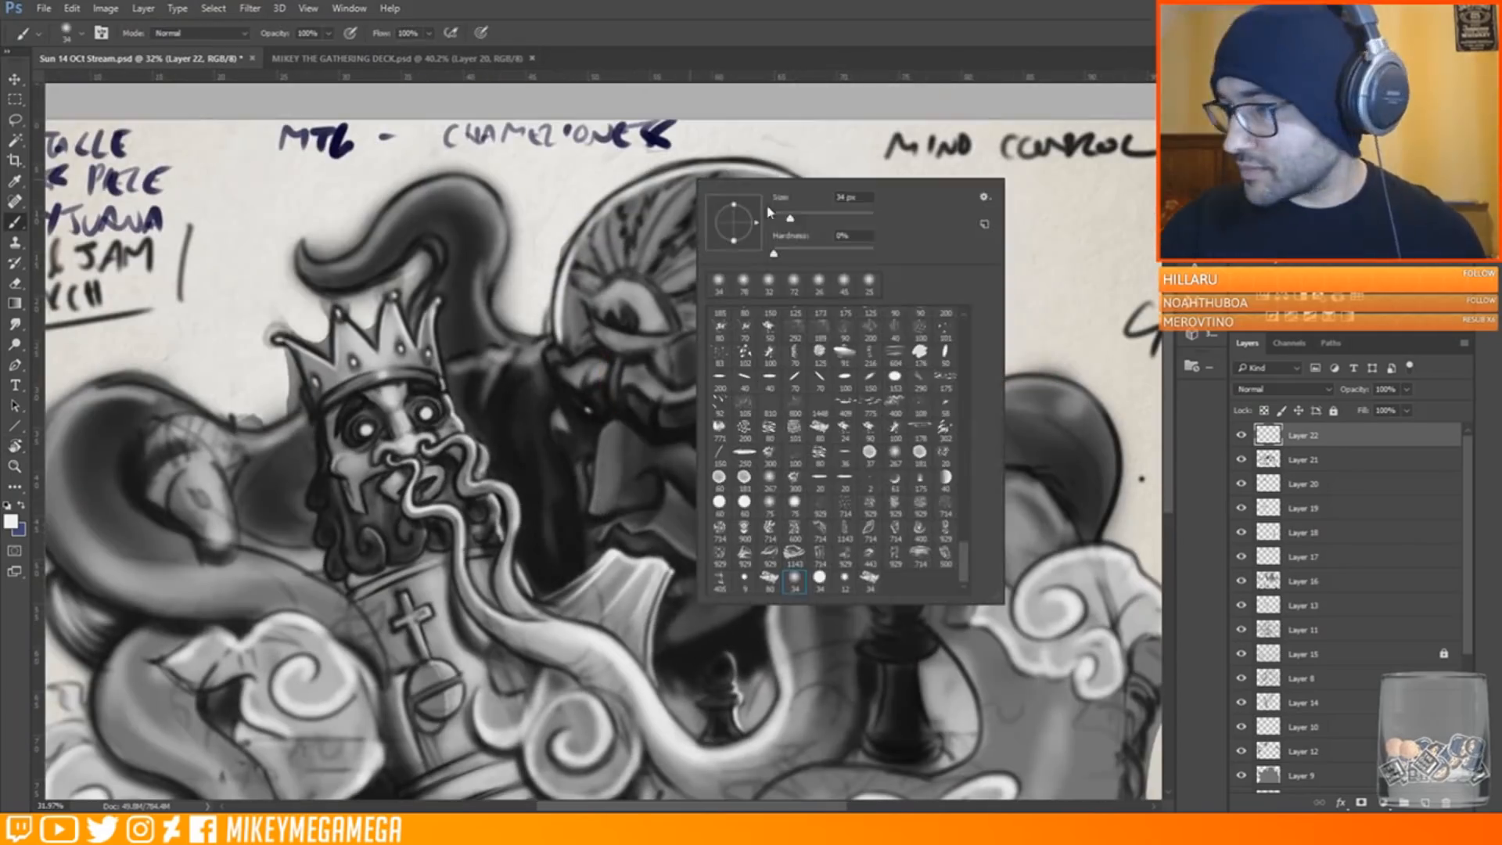
drag(788, 214, 773, 214)
click(679, 182)
drag(682, 181, 630, 258)
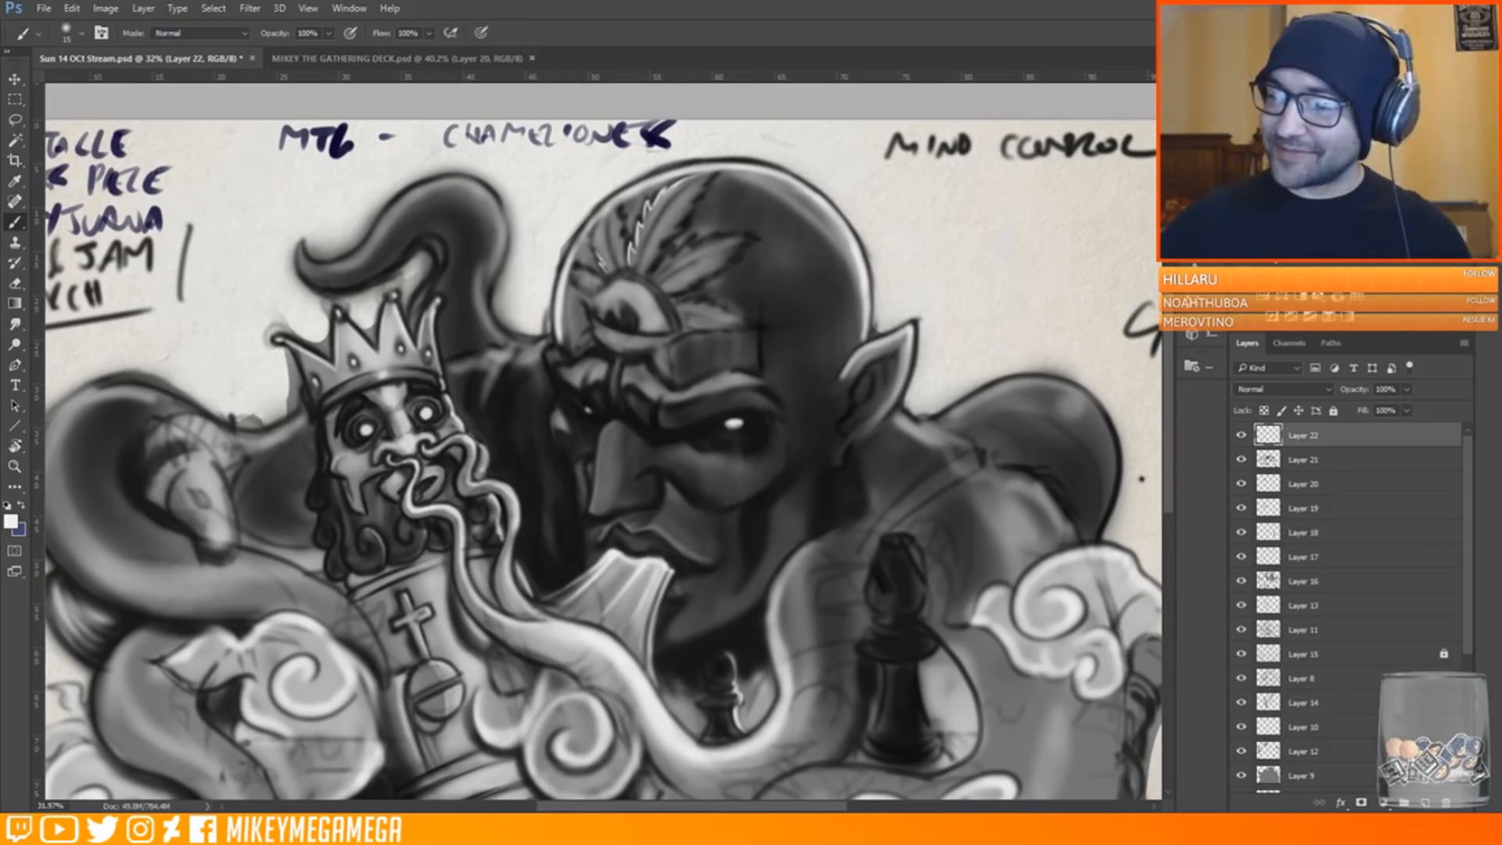
mouse_move(623, 224)
mouse_down()
mouse_move(628, 261)
mouse_move(663, 249)
mouse_move(714, 172)
mouse_up()
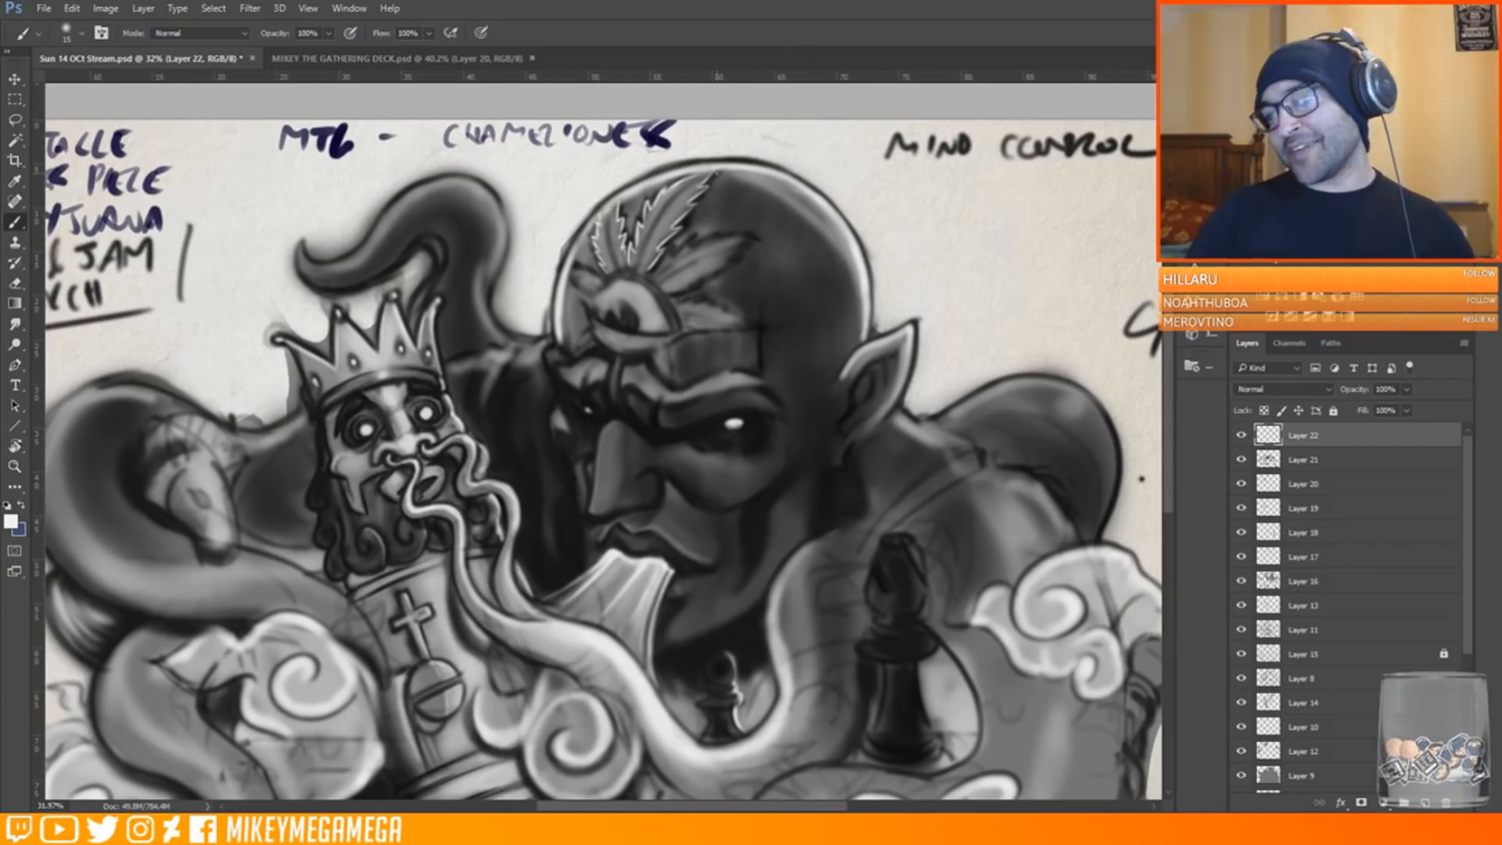
drag(656, 274, 687, 244)
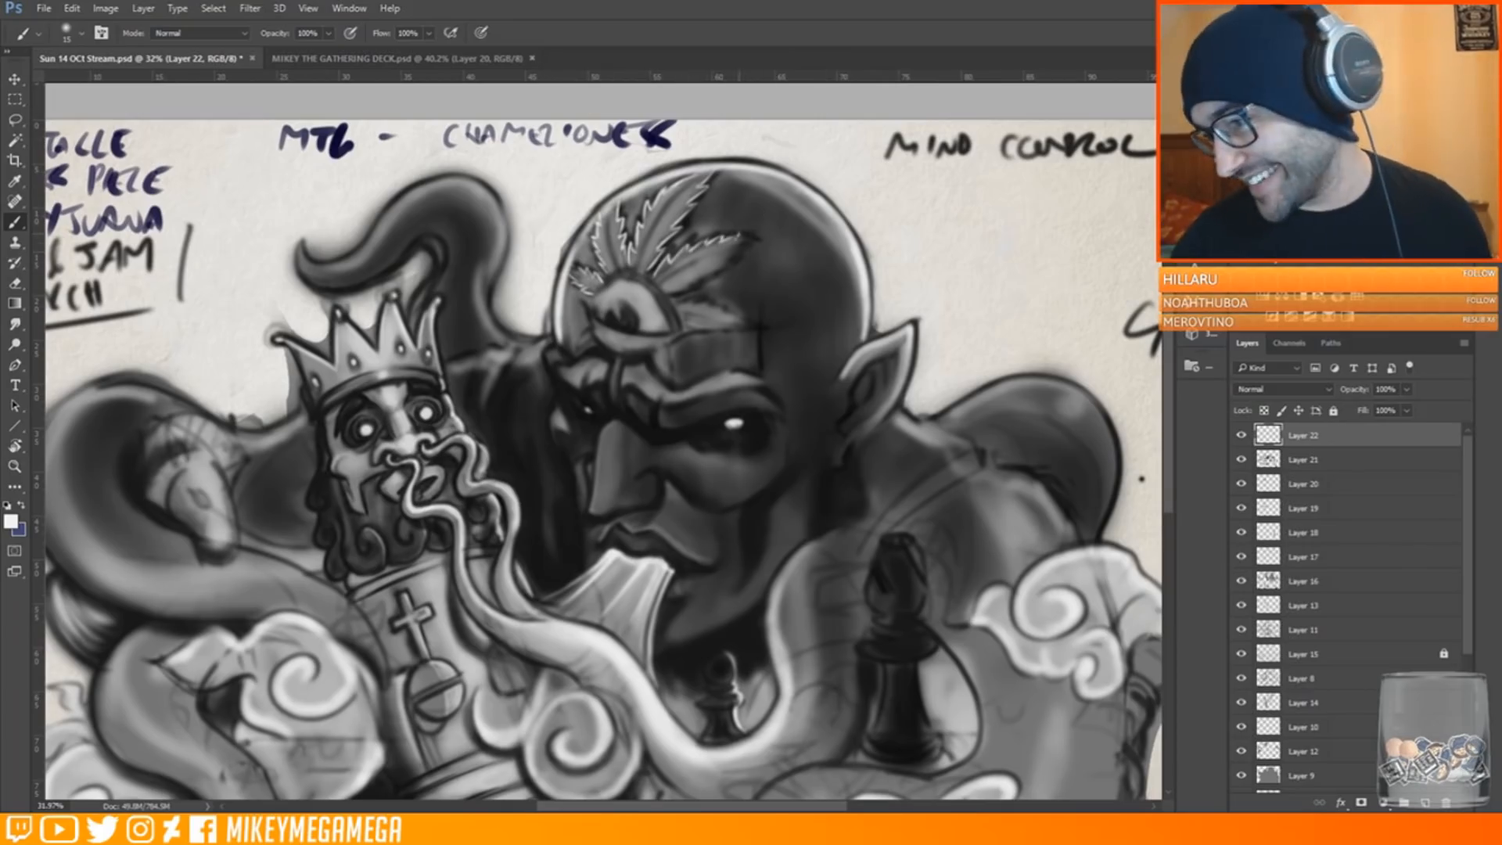
drag(662, 296, 736, 264)
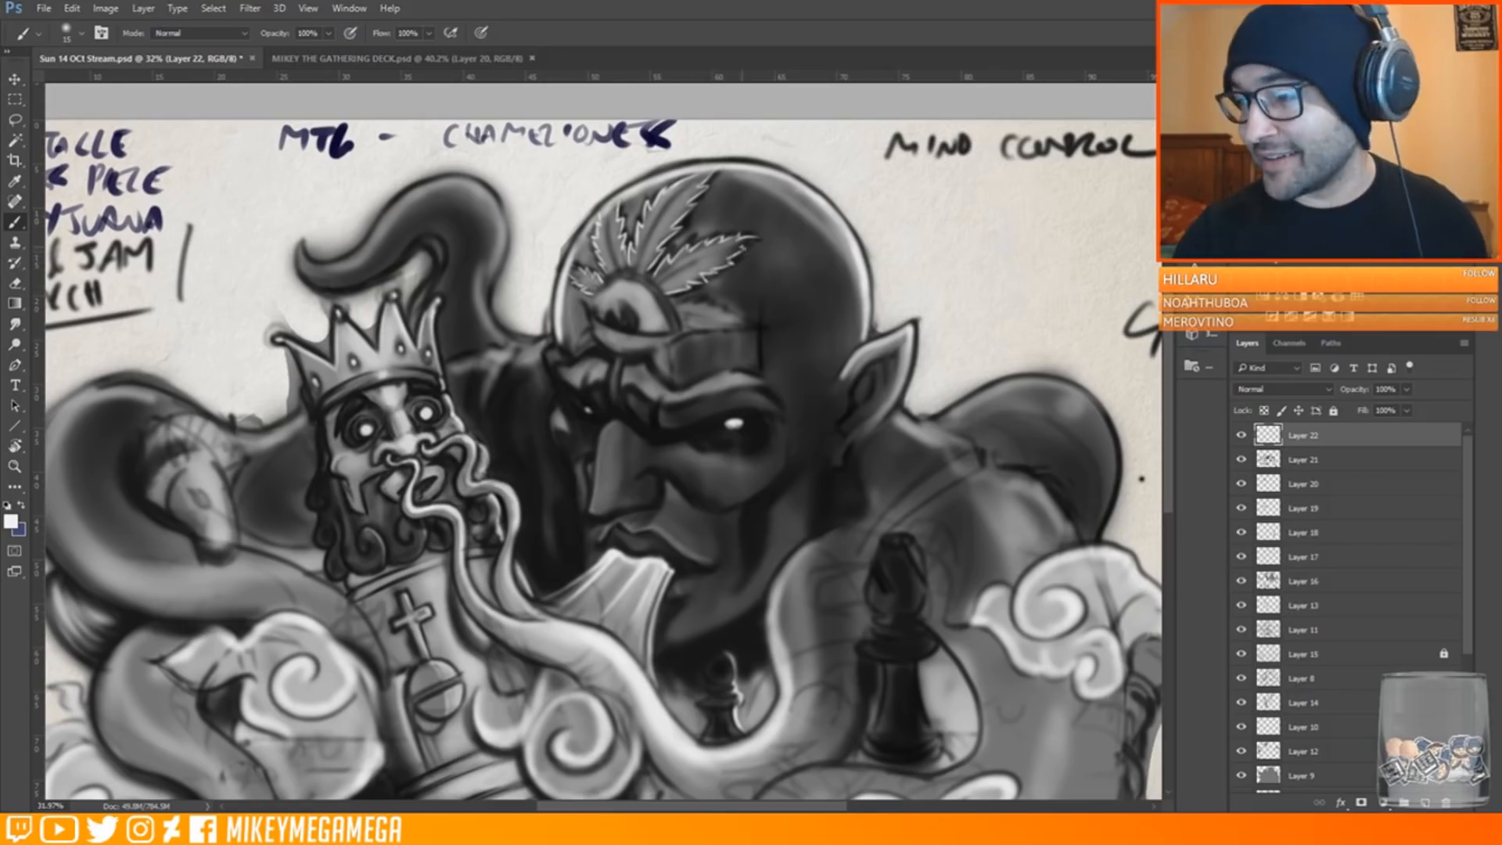
Outline the remaining small leaflets around the forehead eye and add near-white highlights to the eye
scroll(677, 234, down, 2)
drag(738, 254, 749, 263)
drag(681, 253, 705, 263)
mouse_move(581, 260)
mouse_down()
mouse_move(668, 285)
mouse_move(673, 317)
mouse_up()
right_click(610, 220)
drag(608, 220, 602, 248)
scroll(606, 234, down, 3)
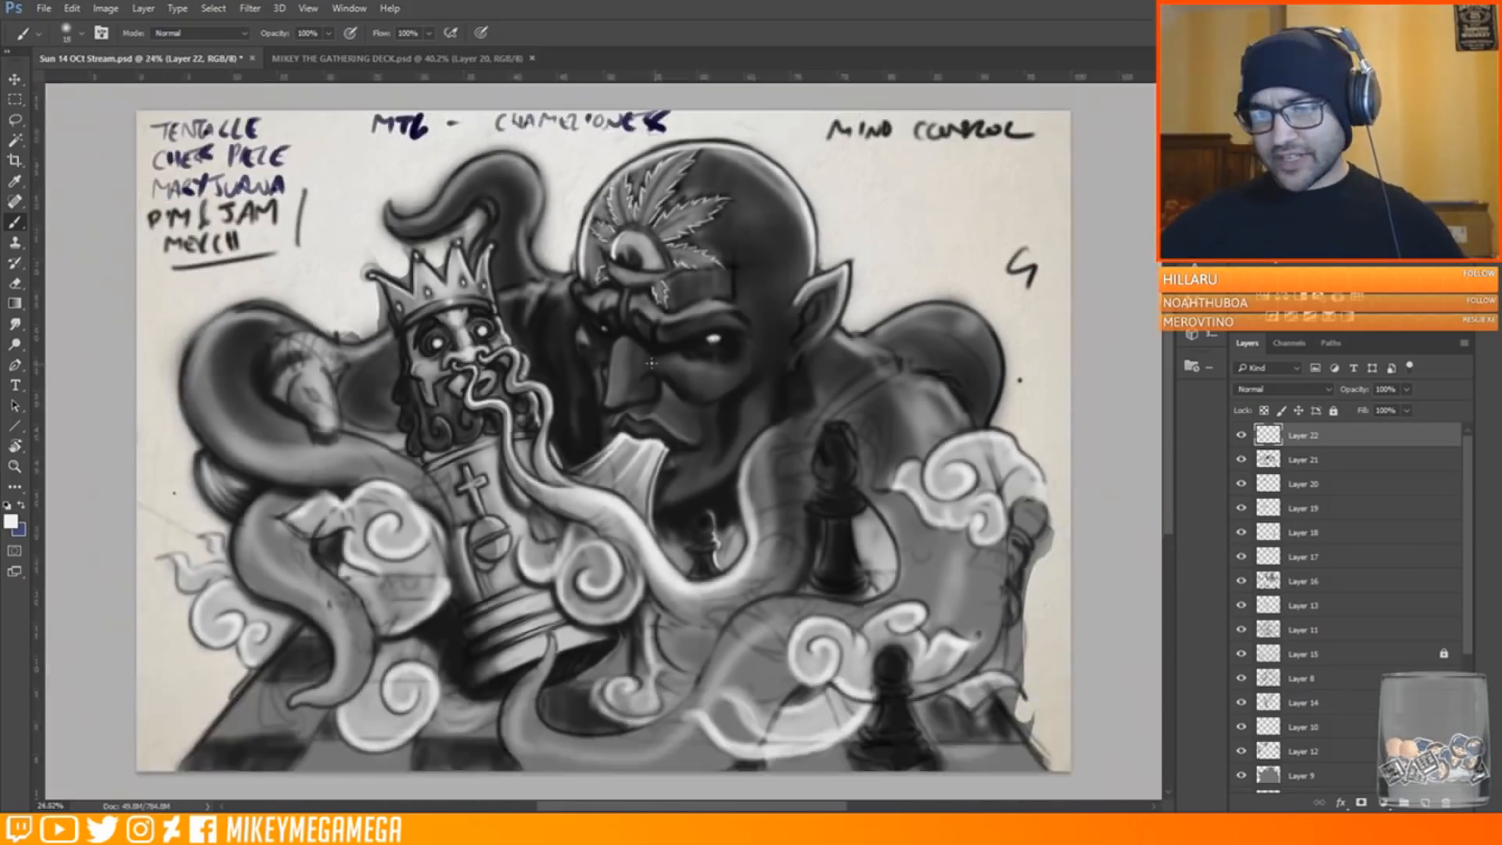
scroll(618, 235, up, 9)
mouse_move(596, 108)
mouse_down()
mouse_move(593, 218)
mouse_move(661, 269)
mouse_up()
mouse_move(588, 212)
mouse_down()
mouse_move(615, 217)
mouse_move(678, 300)
mouse_move(556, 233)
mouse_move(571, 288)
mouse_move(610, 285)
mouse_up()
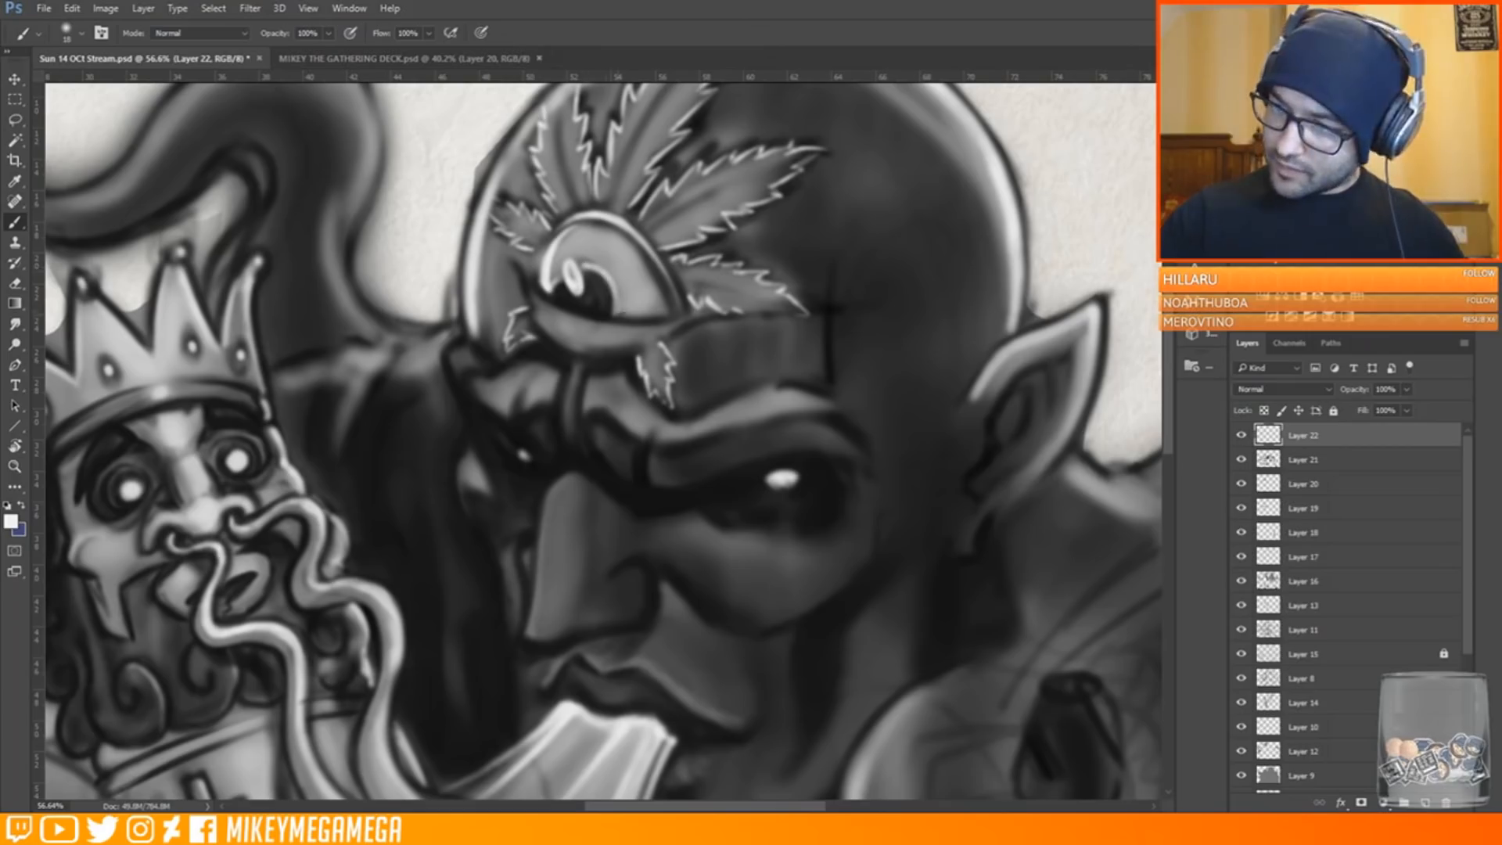
Lighten the two small leaflets beside the forehead eye with a 25 px near-white brush
scroll(529, 340, up, 3)
drag(529, 340, 541, 347)
mouse_move(516, 353)
mouse_down()
mouse_move(533, 362)
mouse_move(501, 334)
mouse_move(522, 350)
mouse_up()
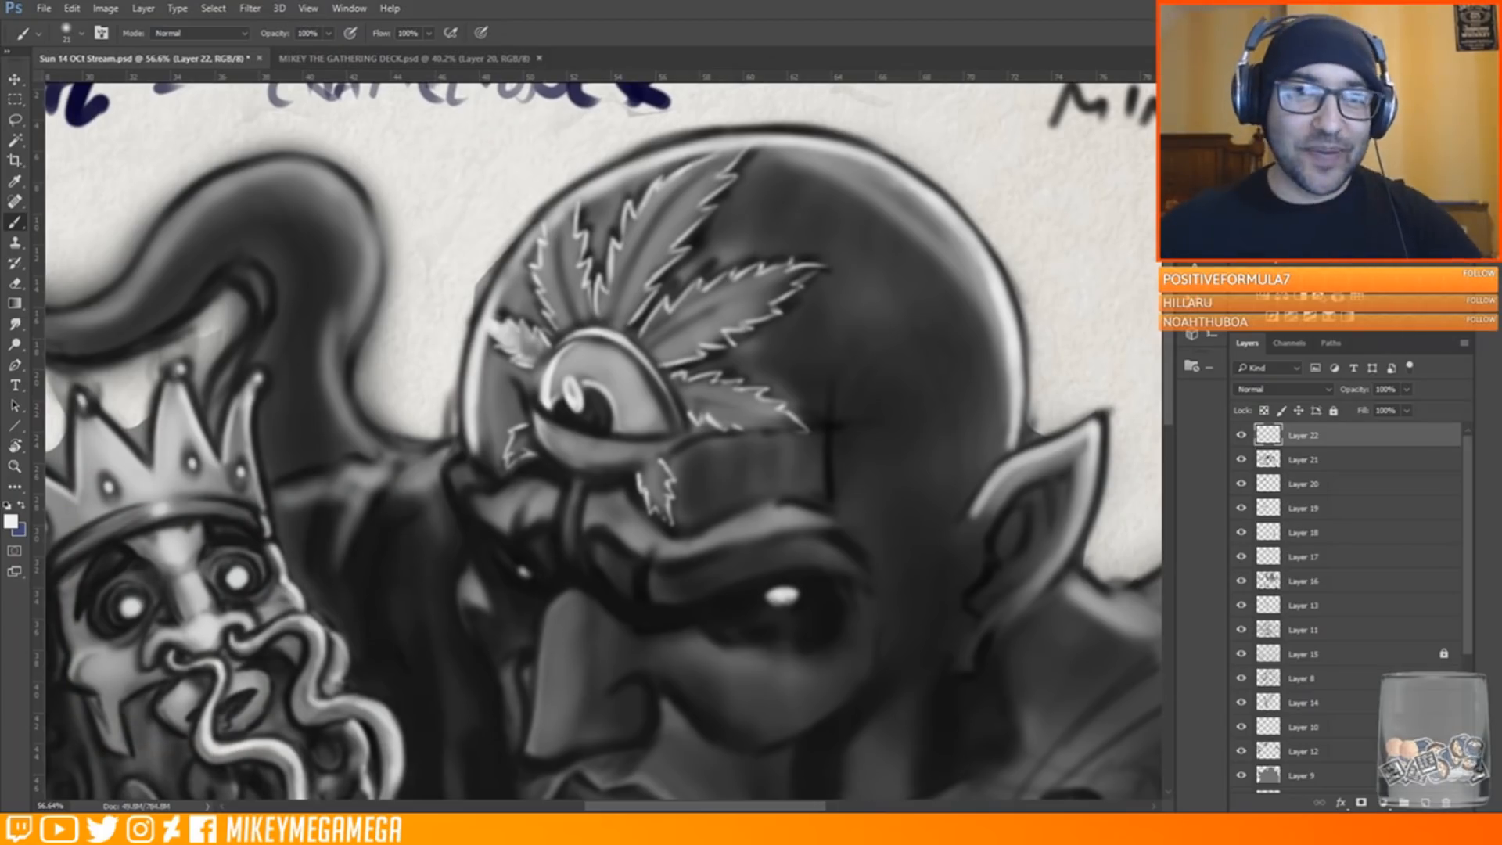
drag(510, 463, 517, 435)
drag(516, 457, 523, 435)
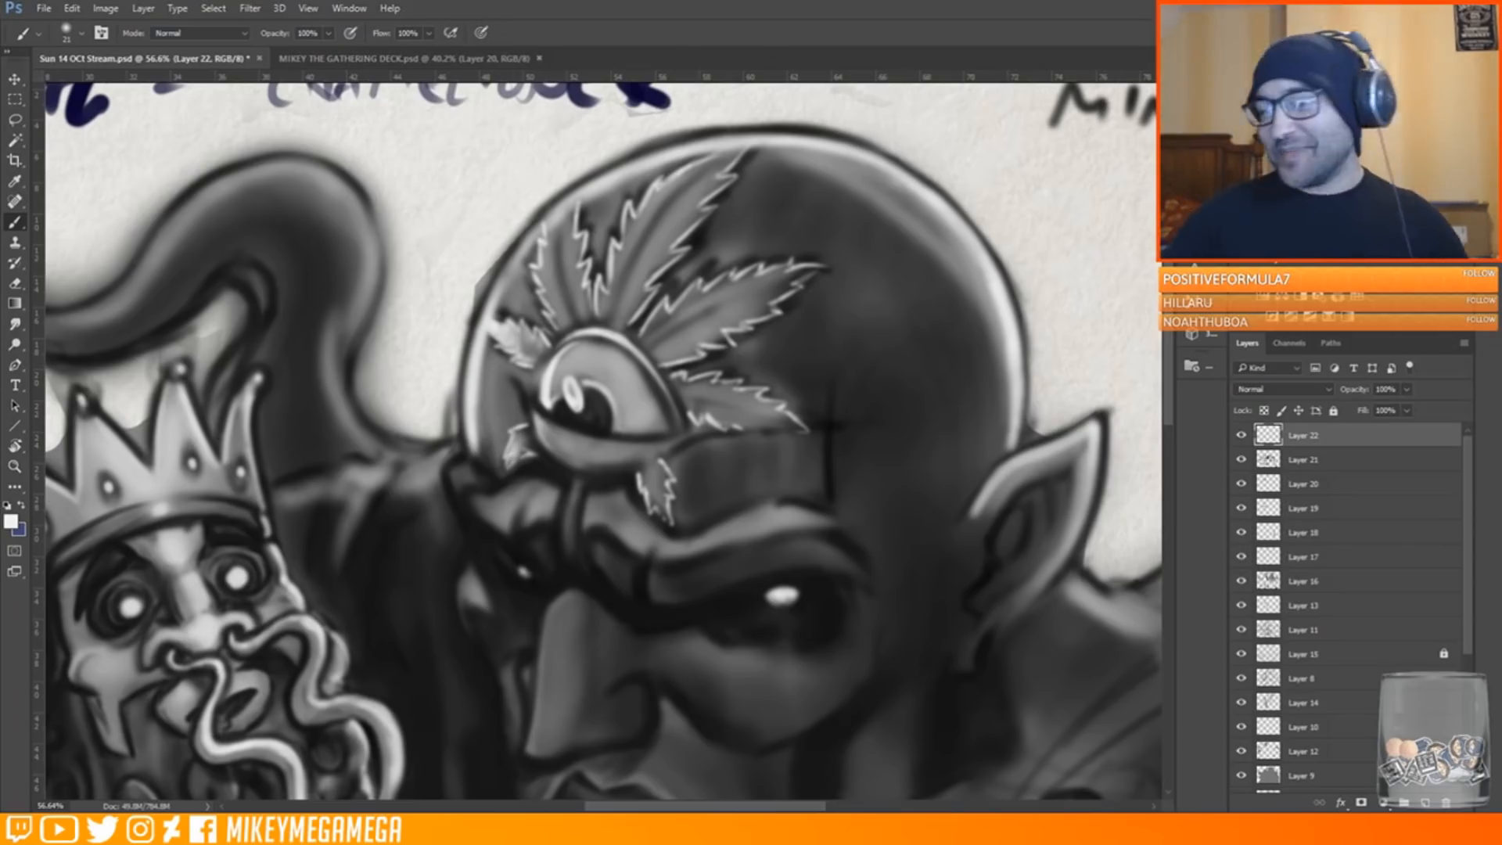
drag(512, 452, 519, 433)
Resize the brush and paint light veins and edge highlights along all blades of the forehead leaf
mouse_move(545, 227)
mouse_down()
mouse_move(552, 322)
mouse_move(573, 209)
mouse_up()
right_click(577, 251)
drag(601, 297, 618, 298)
drag(556, 231, 557, 306)
mouse_move(622, 305)
mouse_down()
mouse_move(704, 168)
mouse_move(682, 233)
mouse_up()
drag(665, 256, 721, 156)
drag(809, 275, 659, 327)
drag(784, 423, 721, 394)
drag(658, 486, 661, 515)
Highlight the strand running from the forehead eye over the brow and the ridge of the nose
mouse_move(539, 426)
mouse_down()
mouse_move(583, 456)
mouse_move(566, 566)
mouse_up()
right_click(589, 454)
click(642, 383)
drag(565, 597, 537, 715)
scroll(579, 422, down, 10)
scroll(579, 371, up, 5)
scroll(579, 391, down, 2)
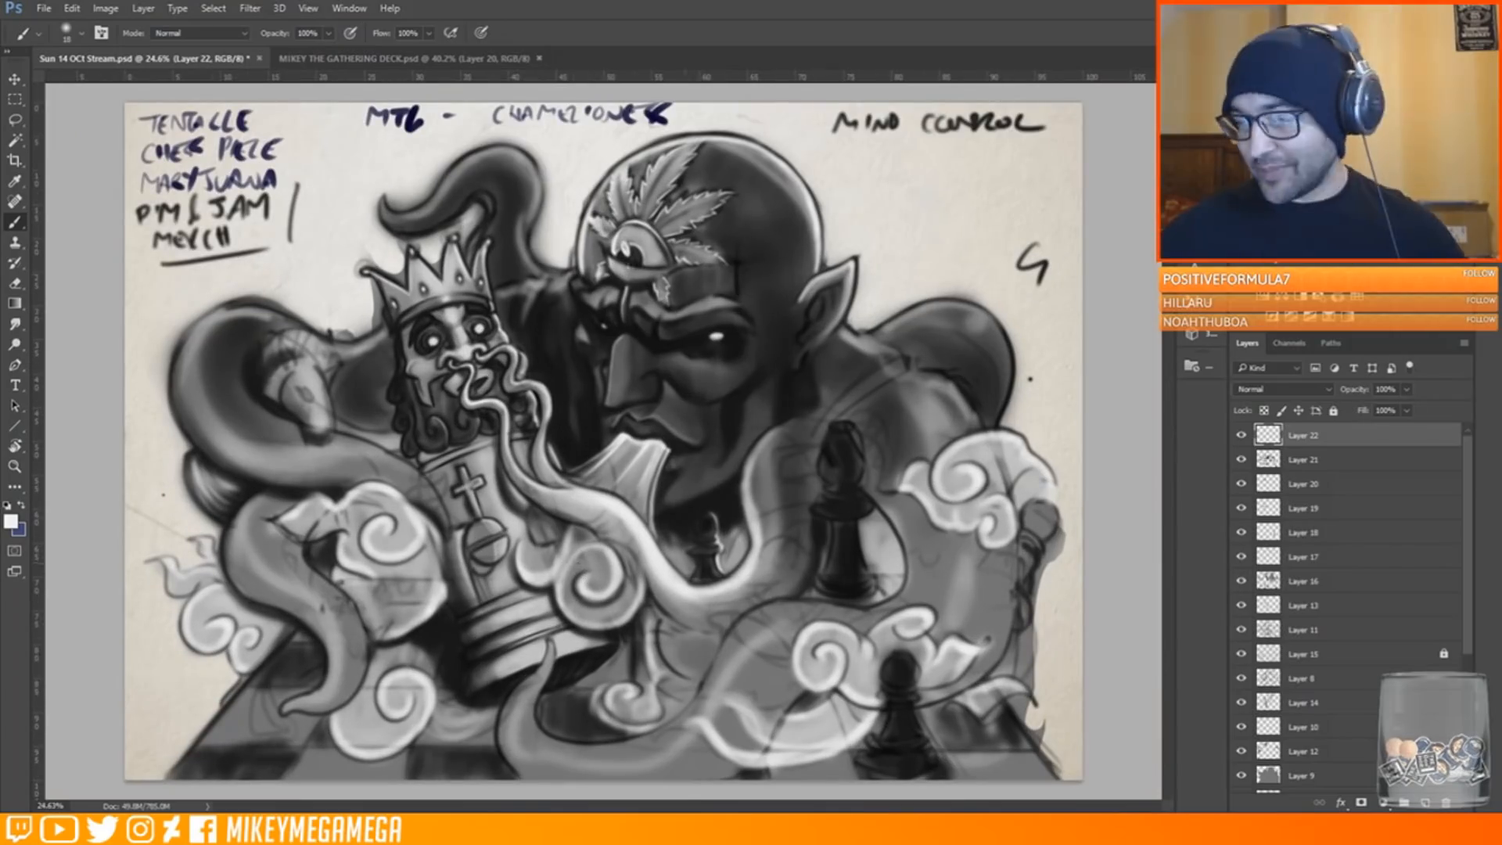
Sample black, enlarge the brush, and darken the head's edge beside the forehead eye and the brow
scroll(507, 329, up, 2)
alt+click(830, 405)
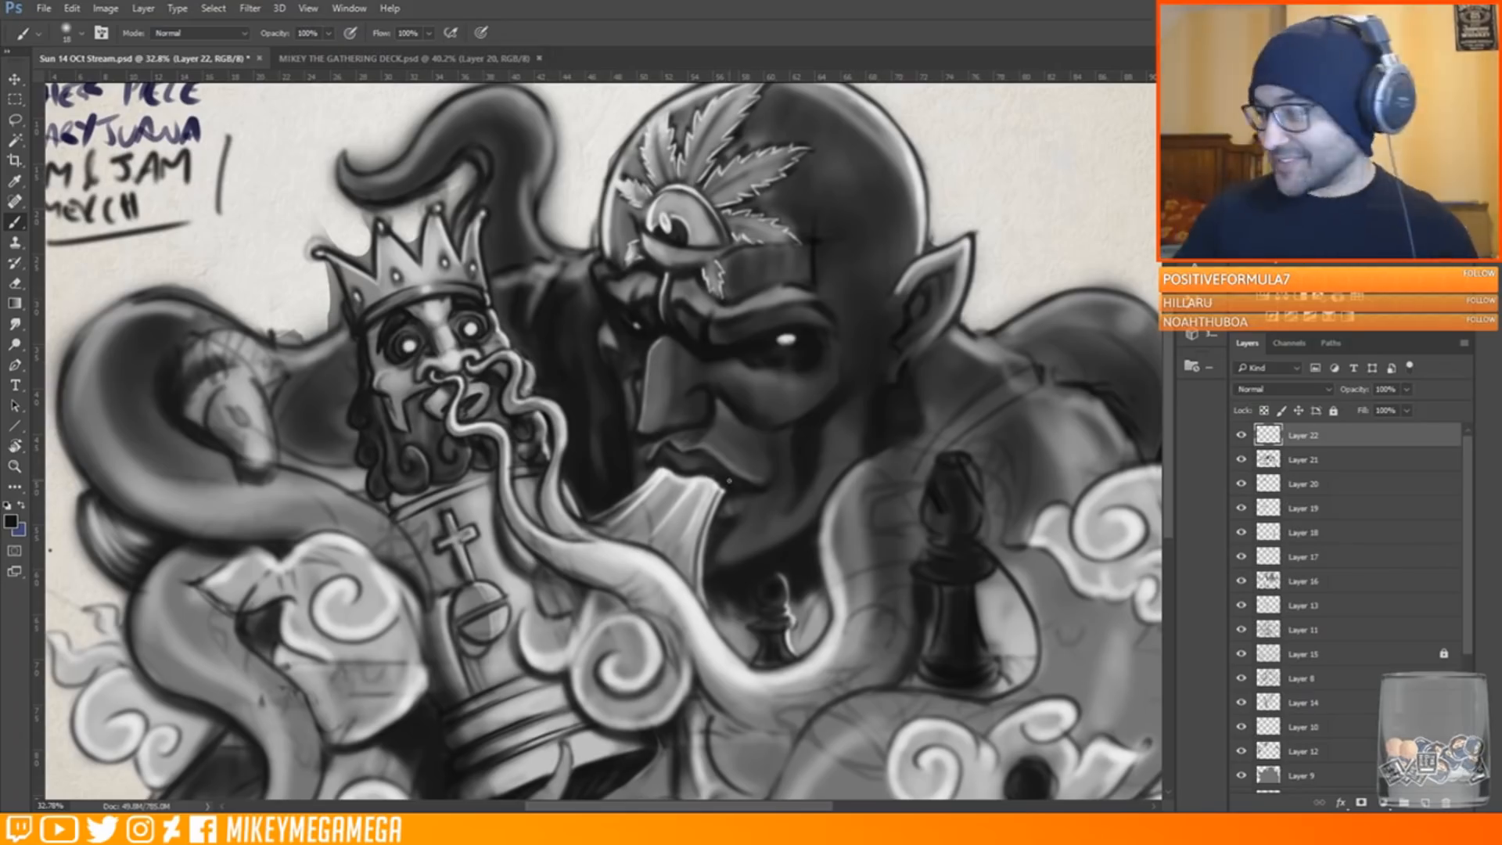
scroll(603, 441, up, 2)
right_click(618, 228)
click(671, 263)
drag(623, 267, 625, 304)
mouse_move(728, 333)
mouse_down()
mouse_move(741, 293)
mouse_move(744, 339)
mouse_move(767, 315)
mouse_up()
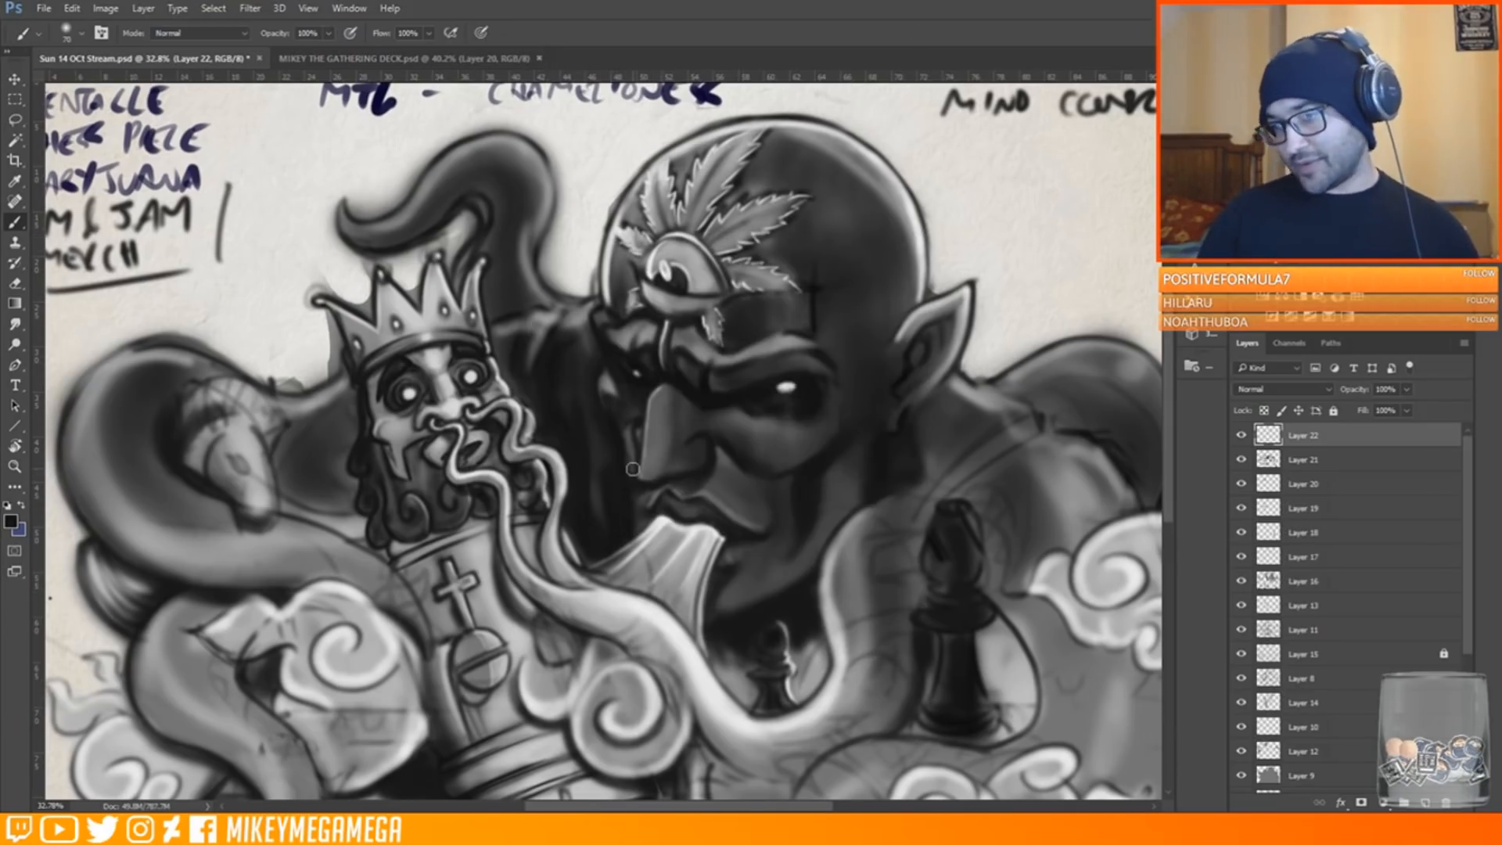
Sample a dark grey and shade the bald figure's forehead around the leaf with a smaller brush
alt+click(630, 272)
right_click(766, 289)
click(806, 324)
drag(735, 258, 769, 248)
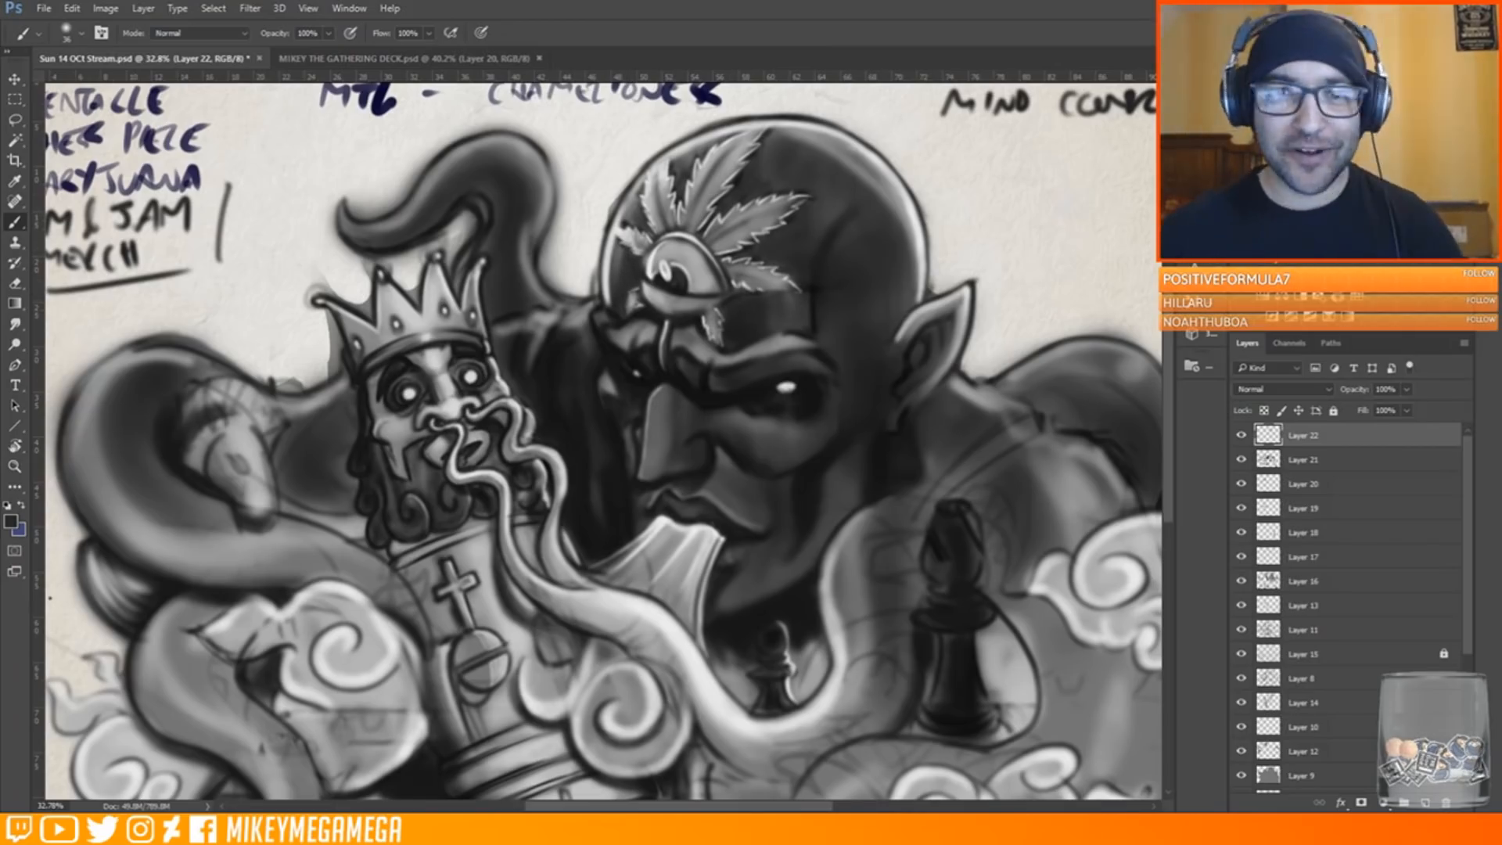
Darken the side and crown of the bald head with a sampled dark tone and a 149 px brush
right_click(844, 258)
click(915, 292)
alt+click(836, 299)
mouse_move(834, 332)
mouse_down()
mouse_move(881, 220)
mouse_move(871, 265)
mouse_up()
drag(782, 160, 898, 206)
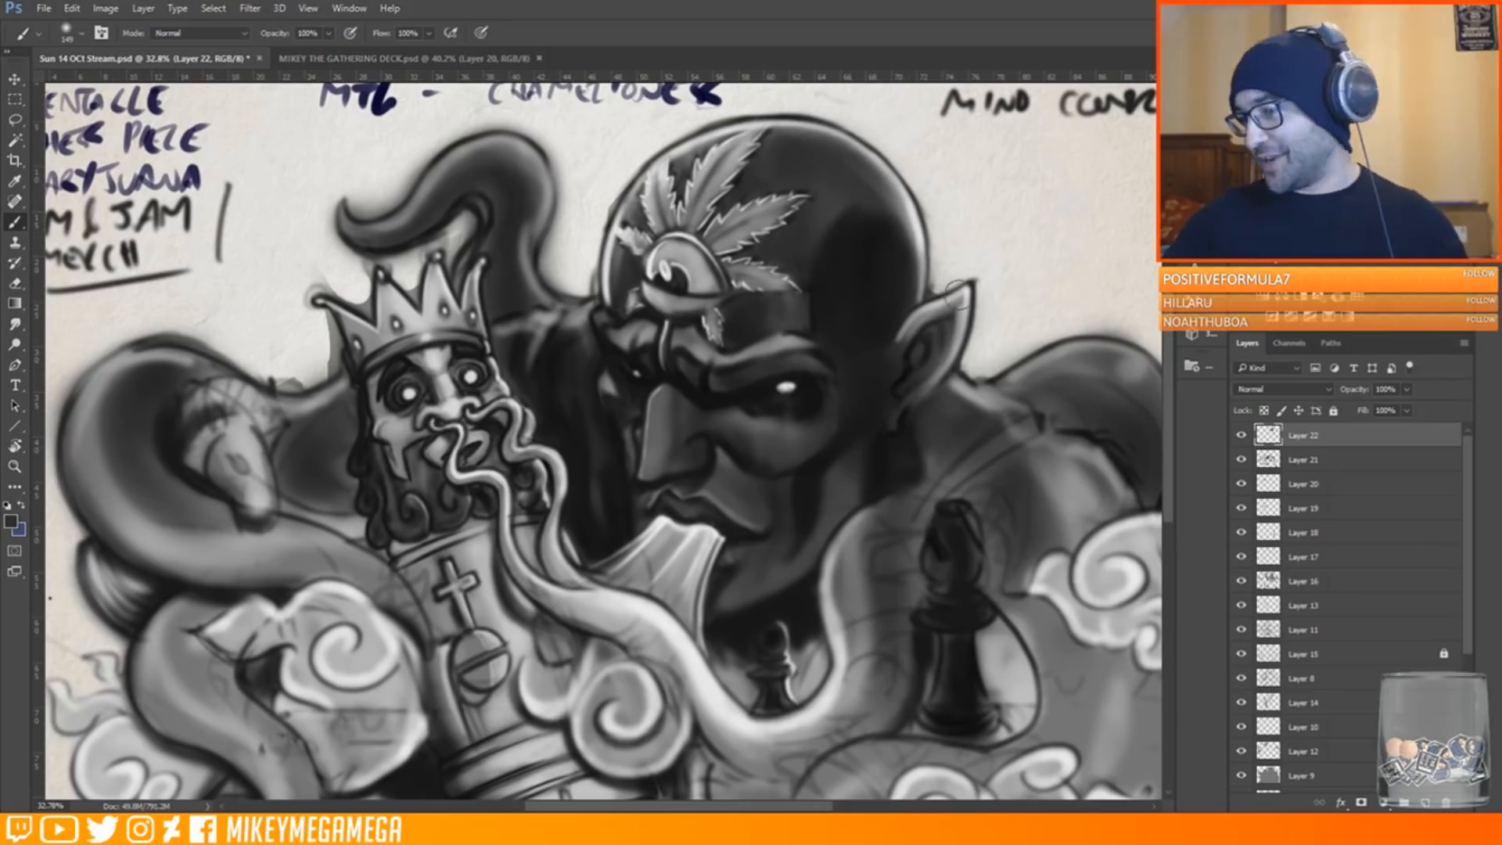
Reduce the brush size and darken the inside and lower contour of the pointed ear
right_click(929, 313)
click(959, 345)
mouse_move(944, 323)
mouse_down()
mouse_move(962, 303)
mouse_move(907, 421)
mouse_up()
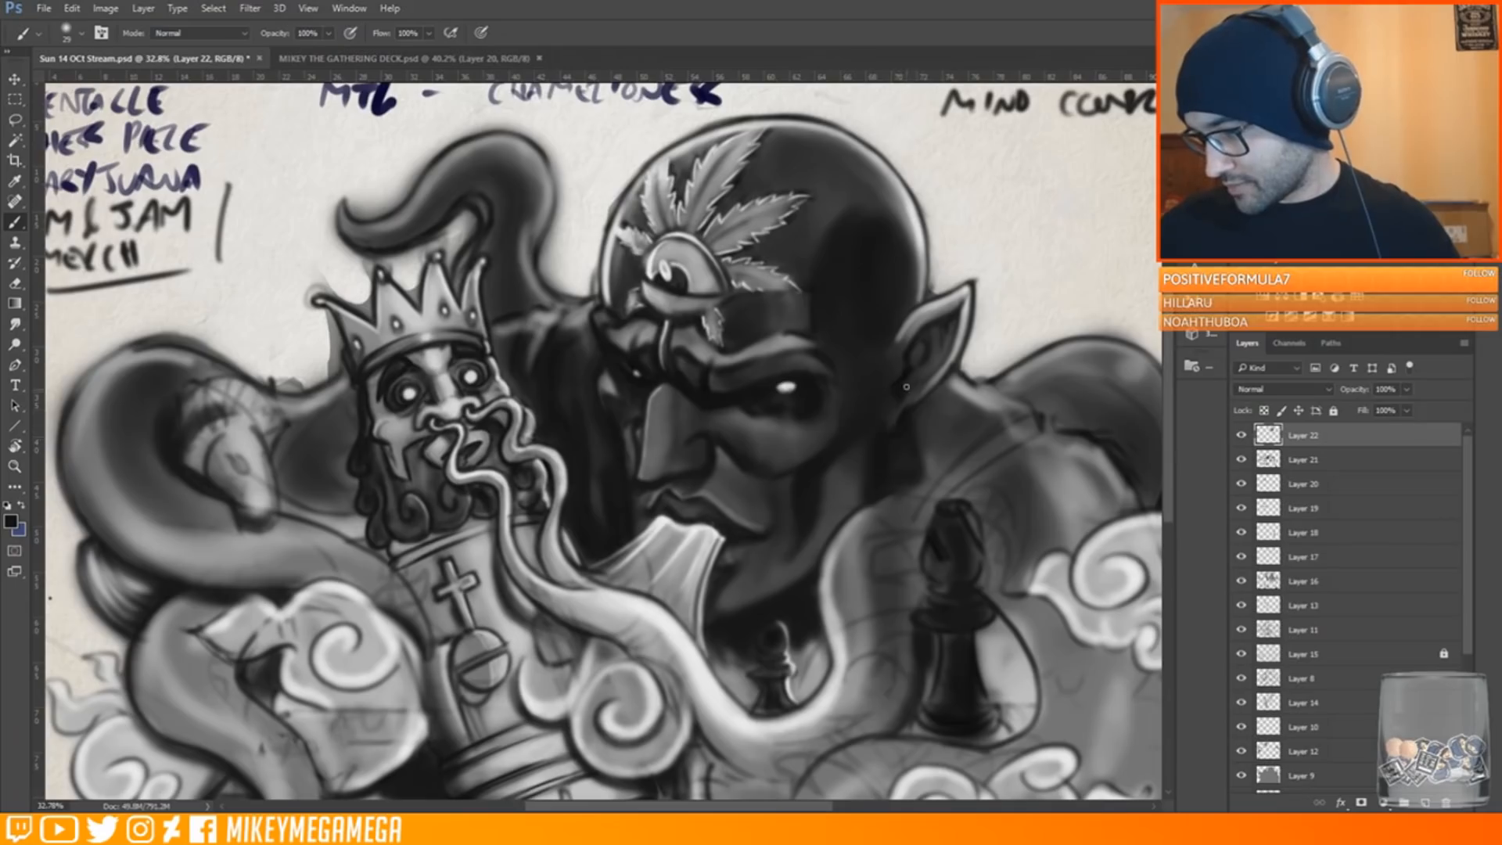
Darken the contours of the black bishop's head, collar and body beside the bald figure
scroll(948, 373, down, 5)
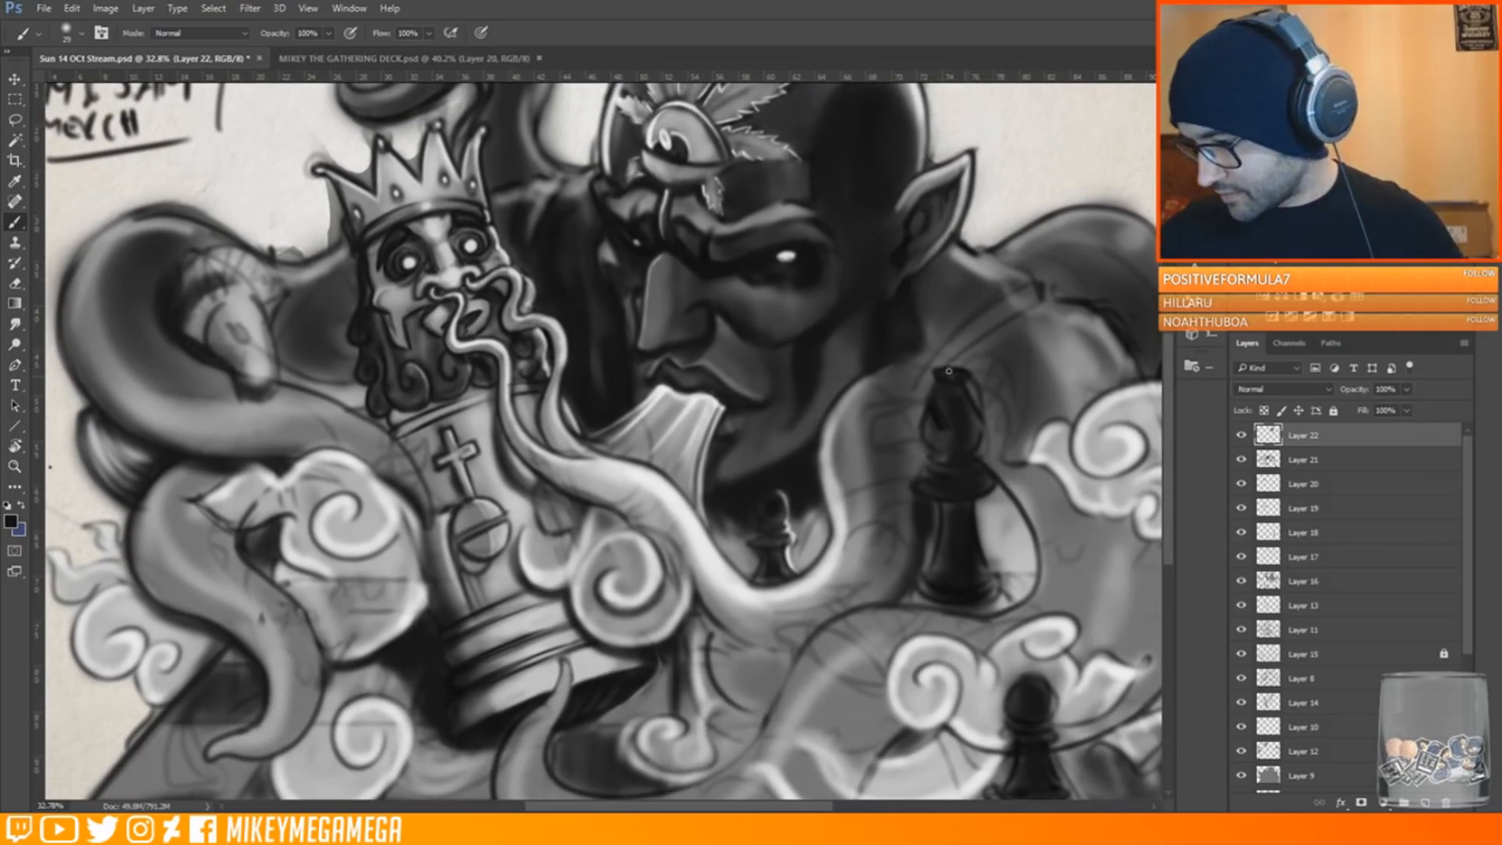
key(h)
drag(567, 400, 724, 380)
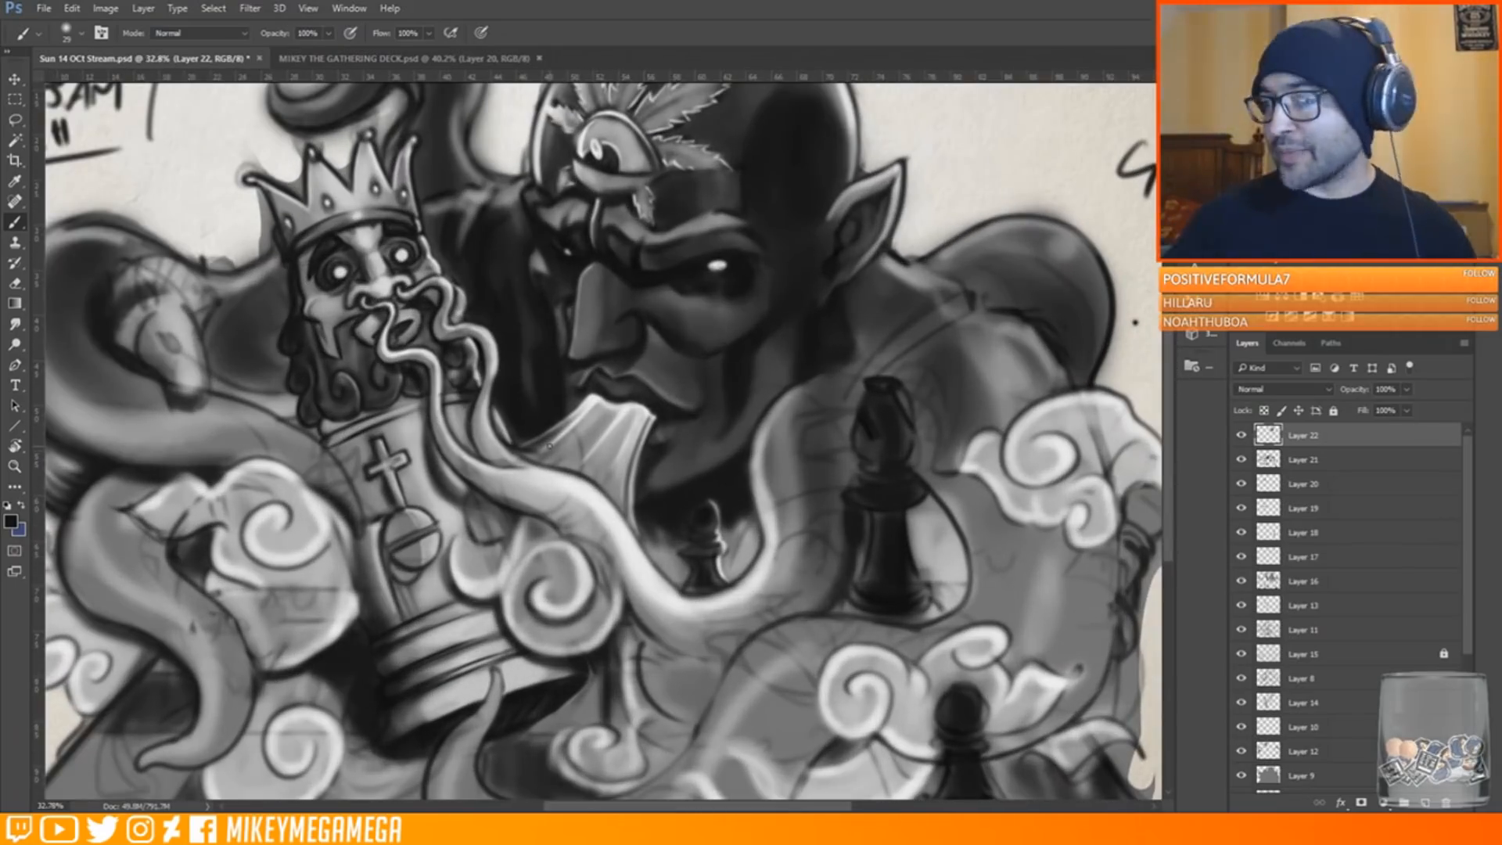
drag(860, 426, 854, 456)
mouse_move(900, 391)
mouse_down()
mouse_move(913, 454)
mouse_move(846, 493)
mouse_move(858, 576)
mouse_up()
drag(906, 508, 920, 586)
Define the black bishop's base and sample dark and grey tones around it
scroll(868, 429, down, 3)
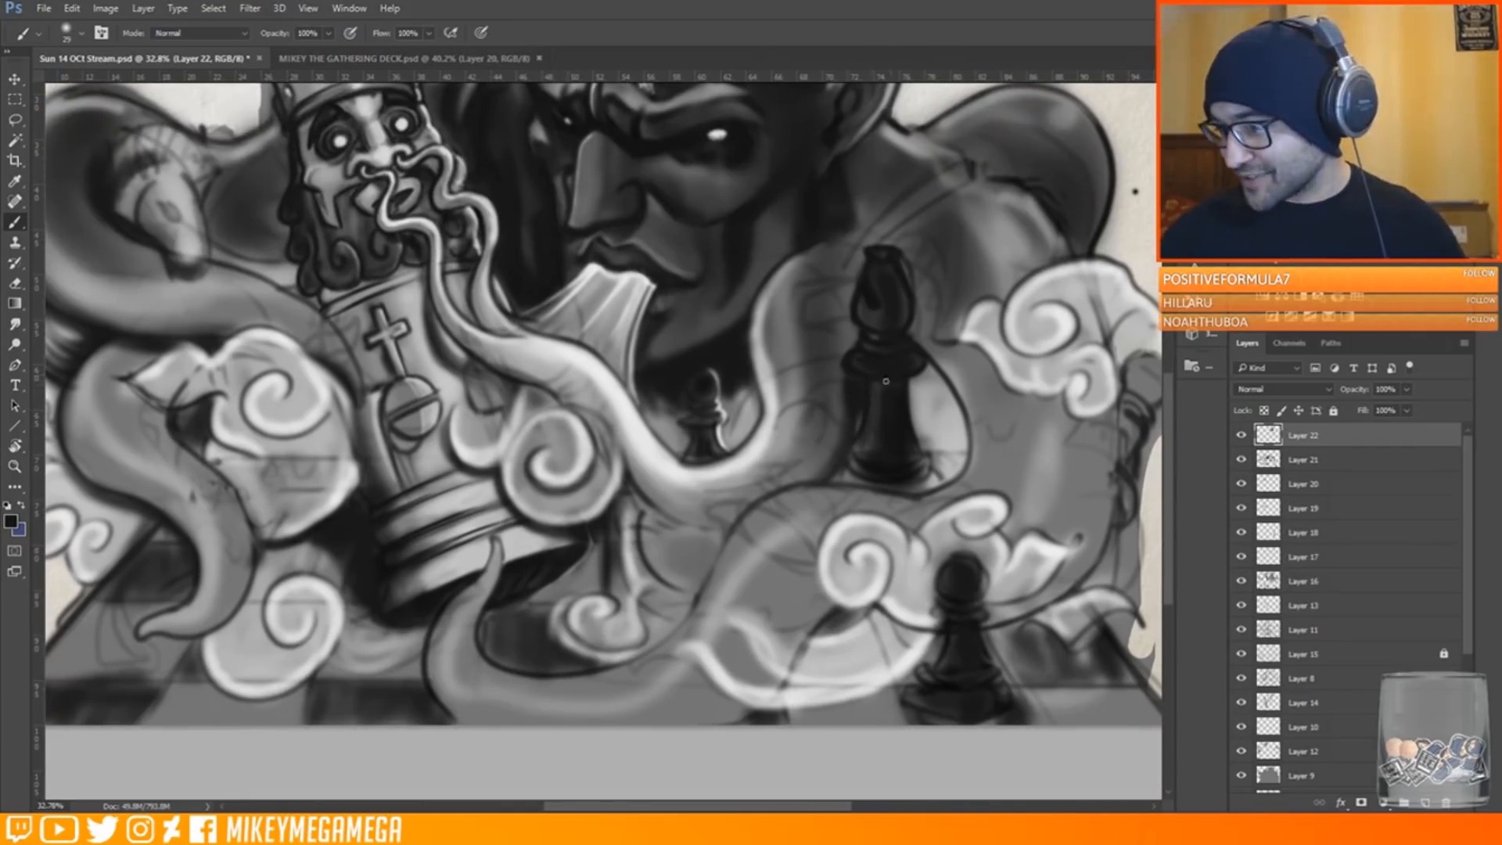
mouse_move(914, 443)
mouse_down()
mouse_move(852, 472)
mouse_move(887, 484)
mouse_move(927, 451)
mouse_move(841, 466)
mouse_move(941, 485)
mouse_move(956, 359)
mouse_move(926, 469)
mouse_move(909, 338)
mouse_move(899, 380)
mouse_move(912, 452)
mouse_move(903, 396)
mouse_move(927, 457)
mouse_move(929, 313)
mouse_move(873, 549)
mouse_move(920, 441)
mouse_up()
alt+click(942, 440)
alt+click(897, 407)
alt+click(924, 426)
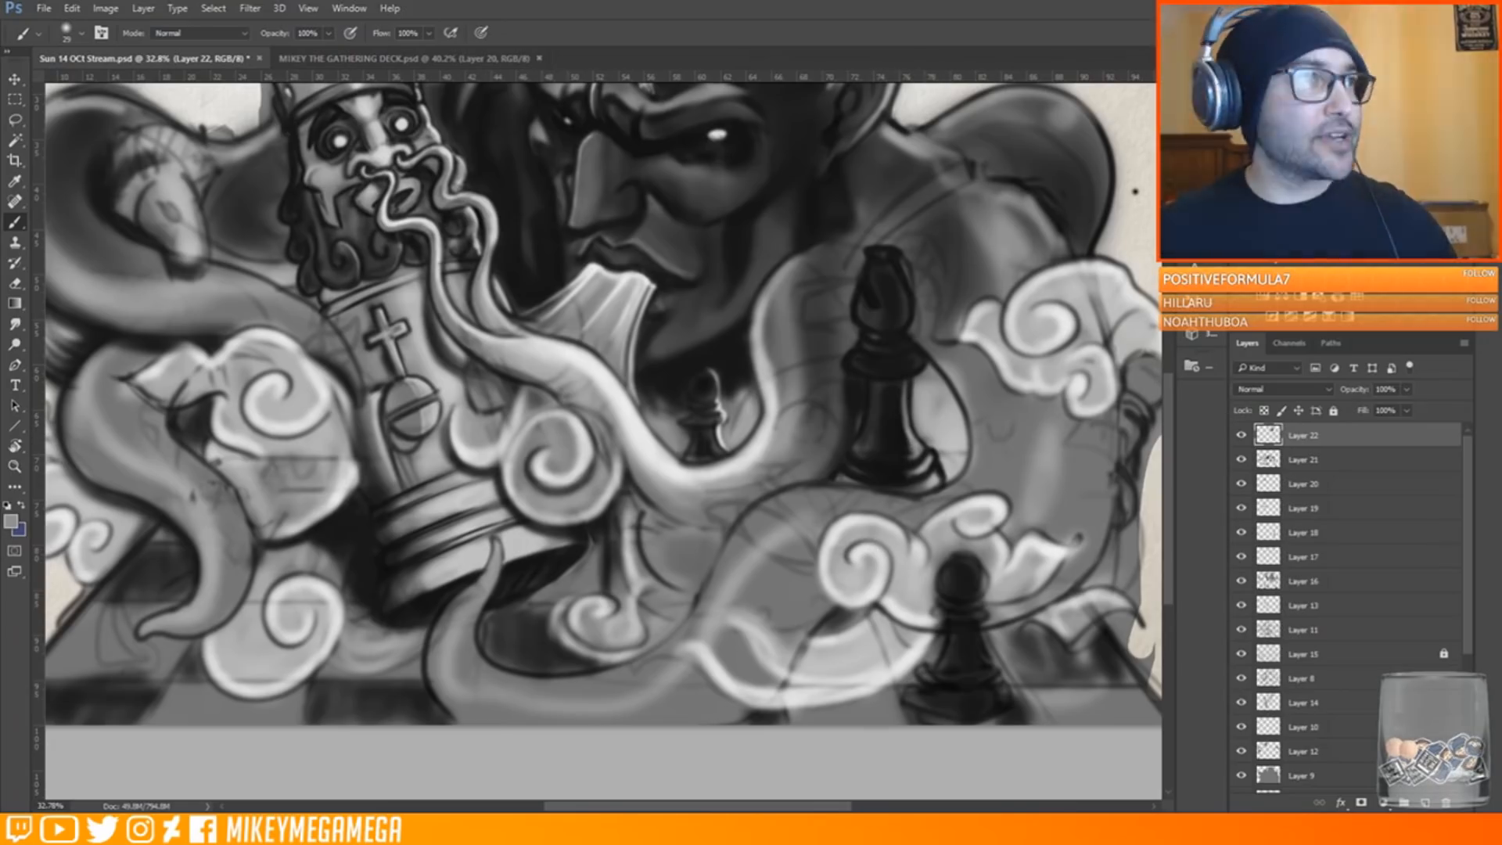
Switch to the web browser and examine the character drawings in the open Imgur post
key(alt+Tab)
scroll(627, 323, down, 2)
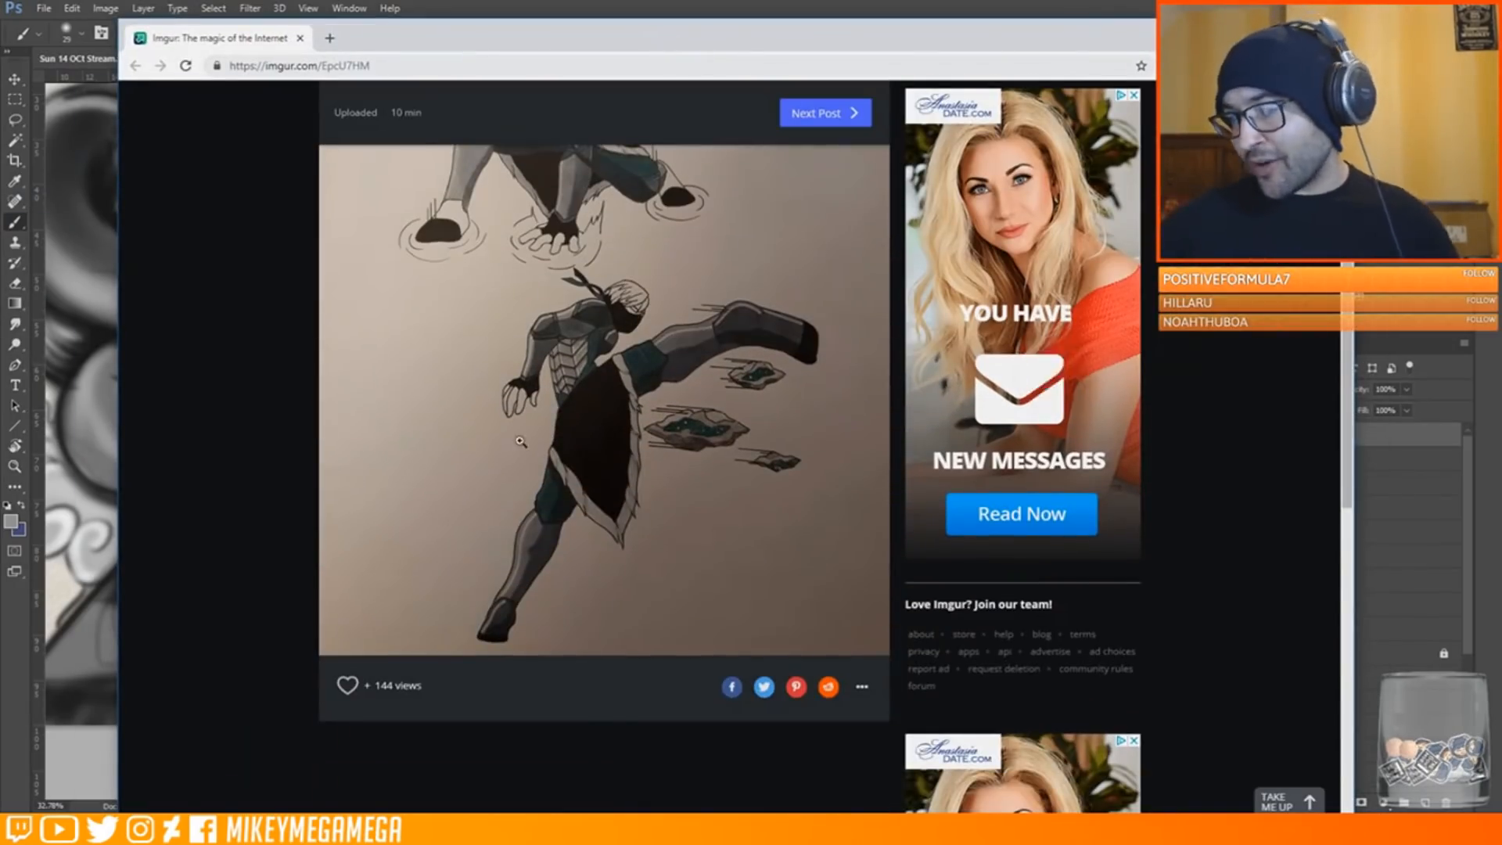
scroll(749, 563, up, 2)
scroll(749, 563, up, 3)
scroll(749, 563, down, 3)
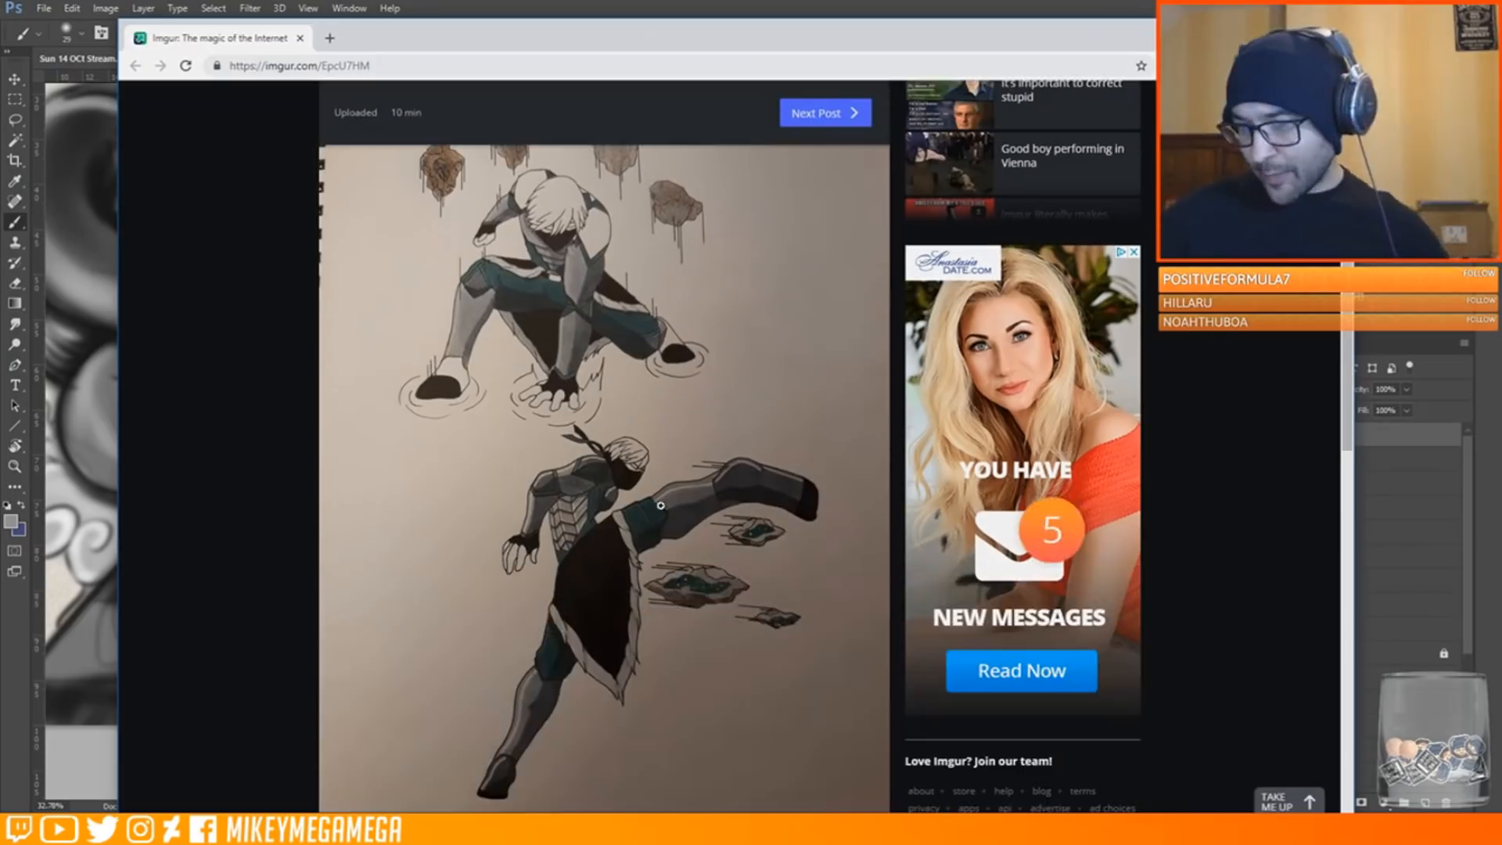
Switch back to Photoshop and save the illustration
key(alt+Tab)
click(44, 7)
click(80, 167)
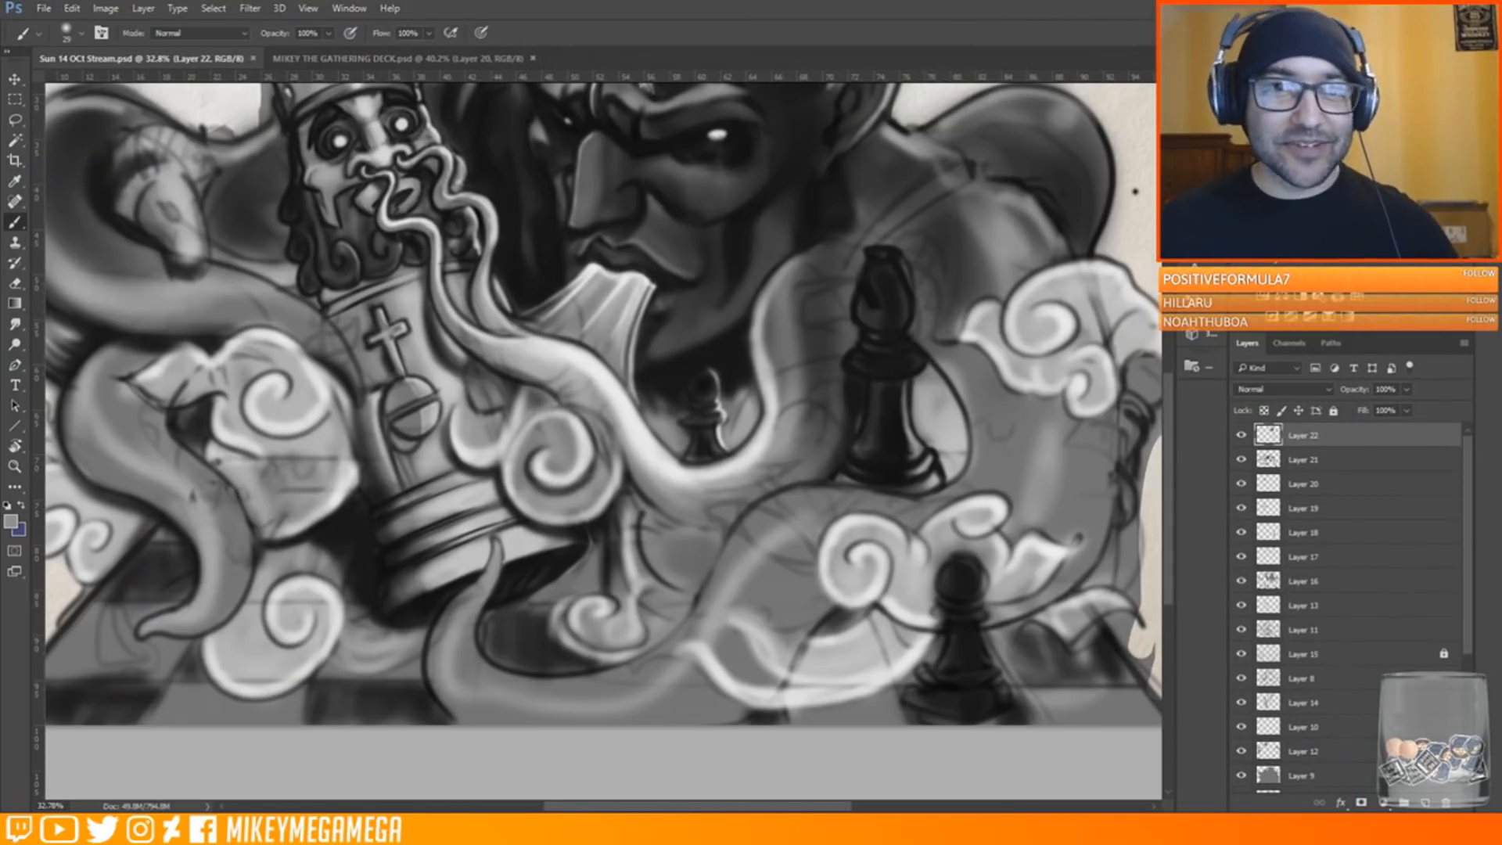
key(ctrl+0)
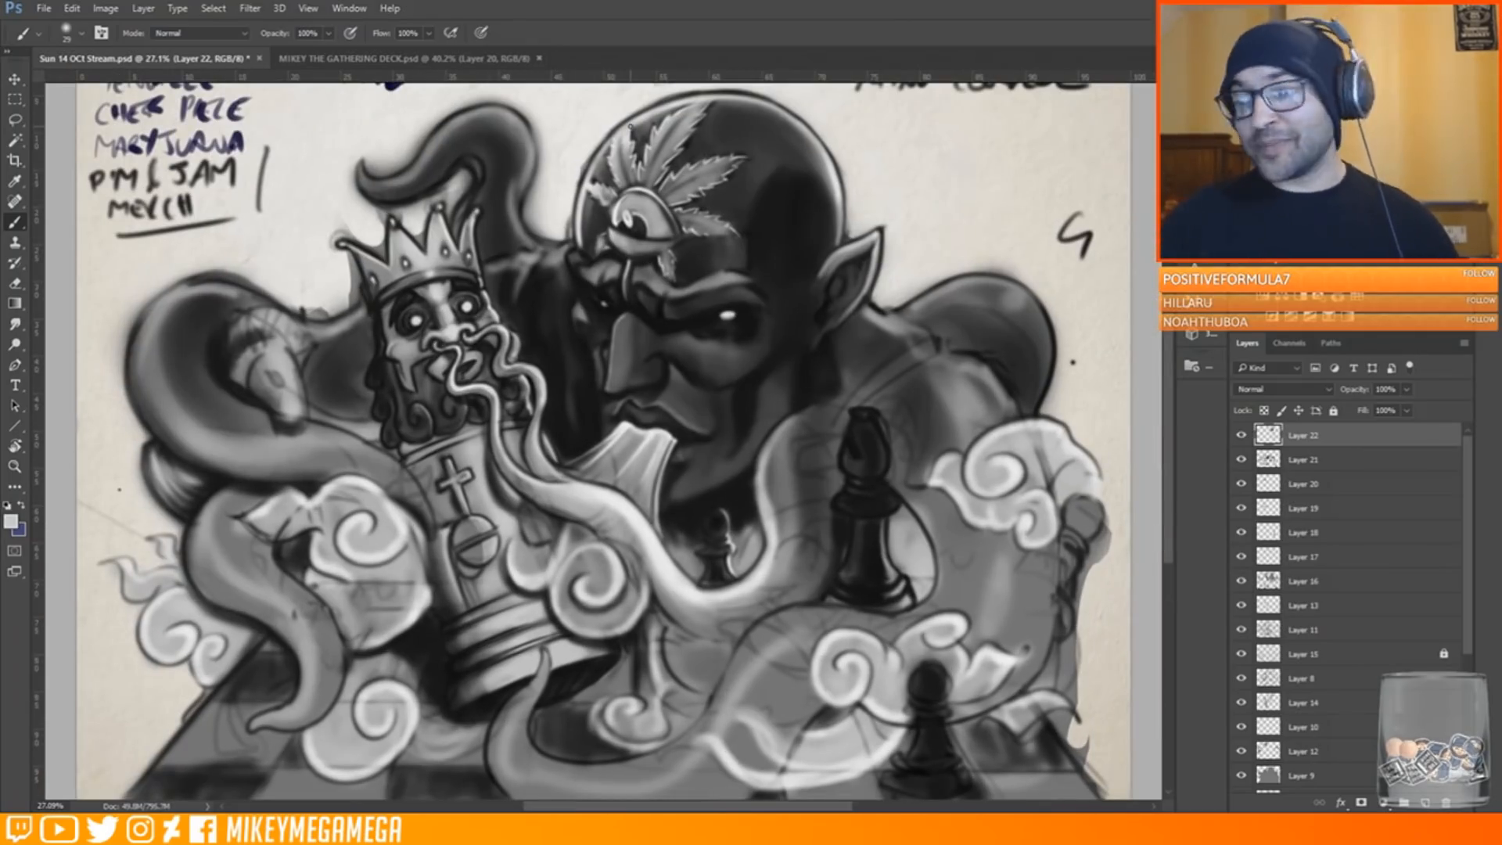
Sample dark tones and deepen the edge of the bald head, the shoulder by the raised tentacle and the side of the king's beard
alt+click(768, 114)
mouse_move(798, 129)
mouse_down()
mouse_move(832, 216)
mouse_move(829, 165)
mouse_up()
alt+click(831, 202)
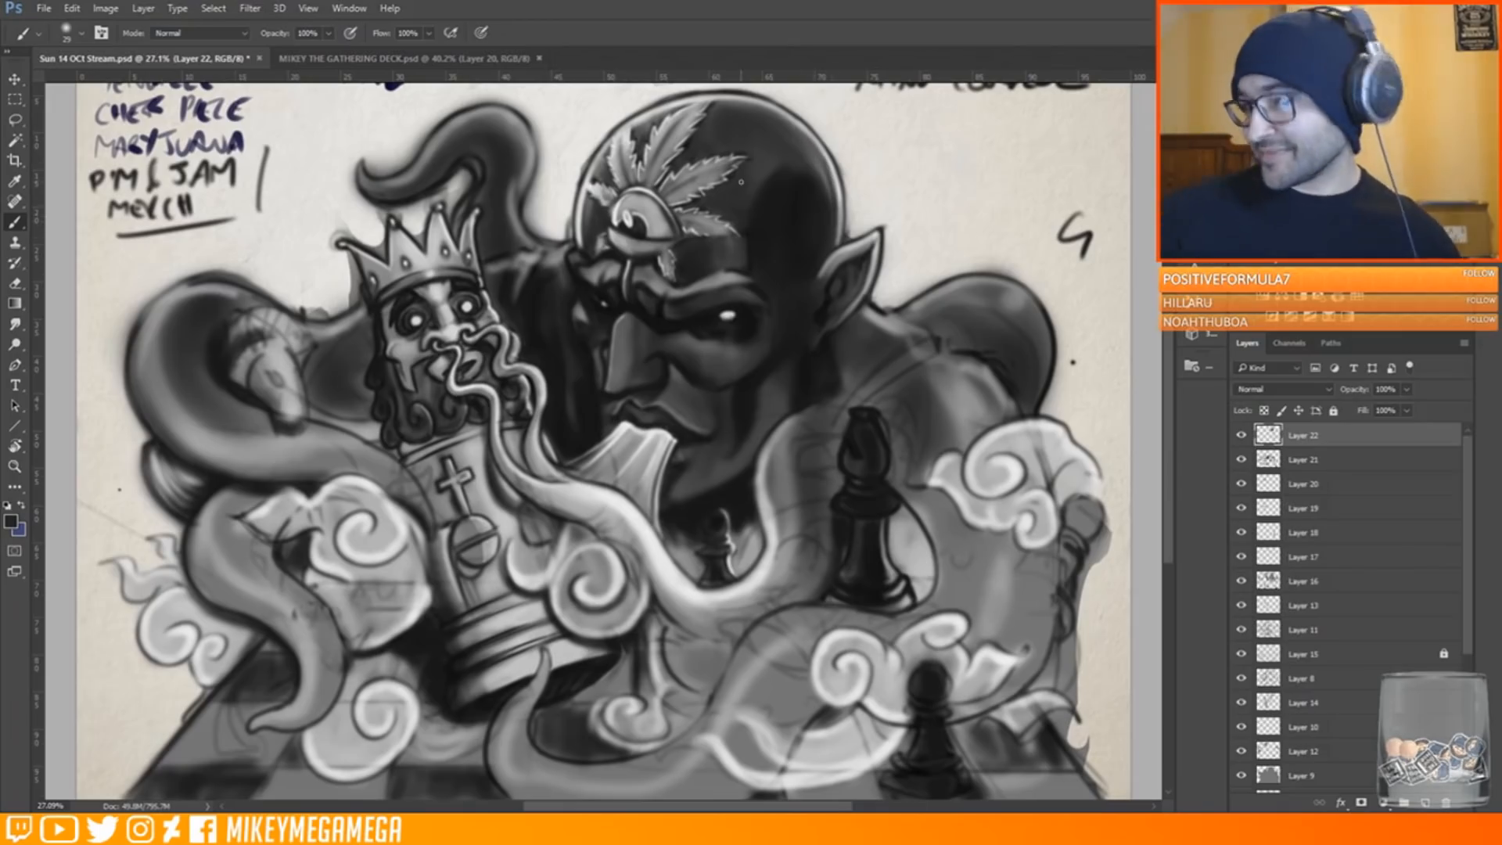
alt+click(578, 235)
drag(575, 263, 574, 251)
alt+click(718, 320)
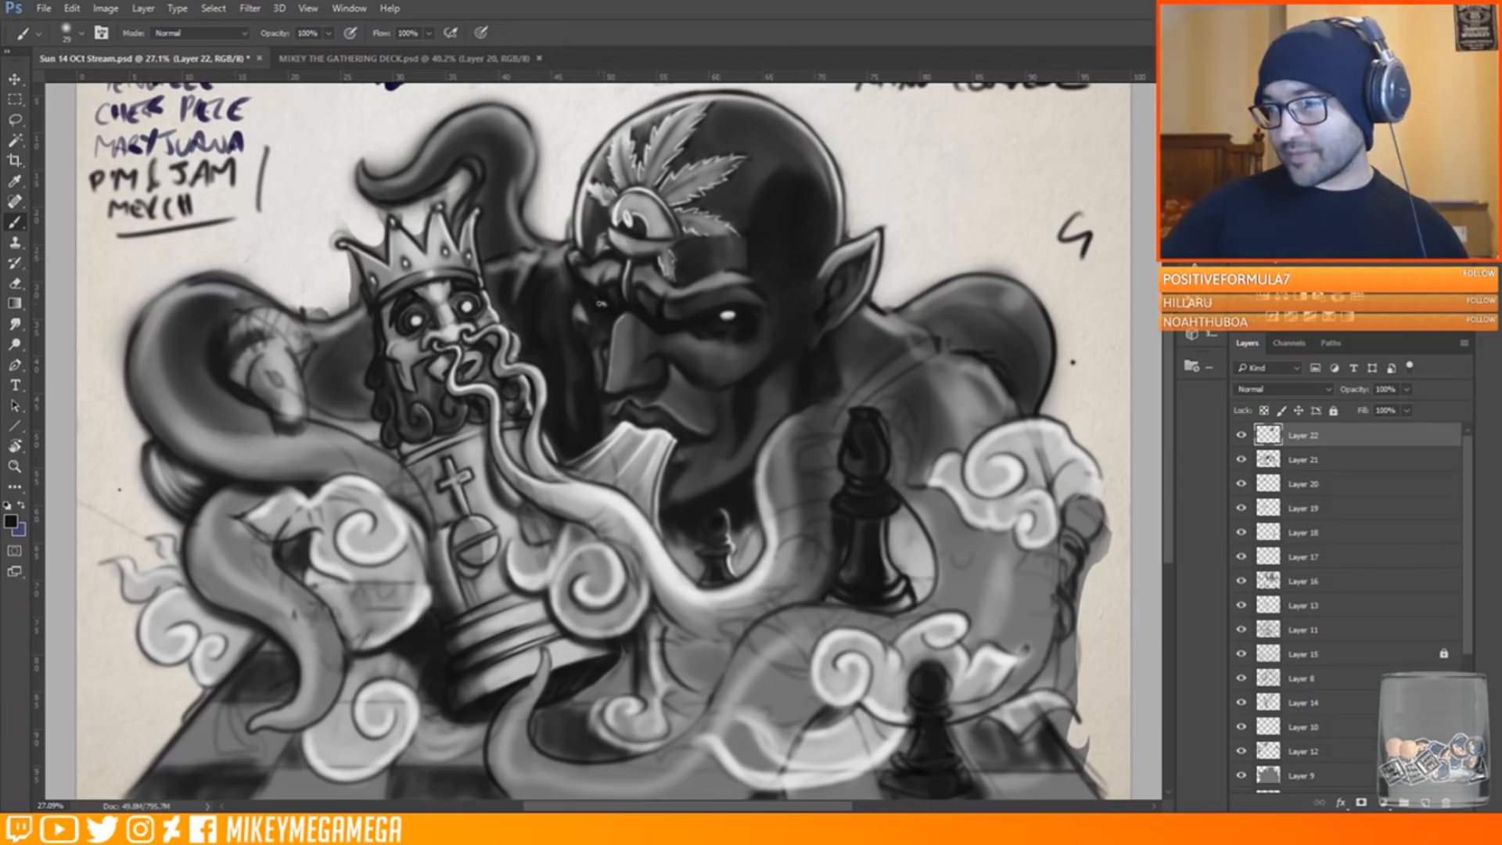
drag(388, 360, 407, 416)
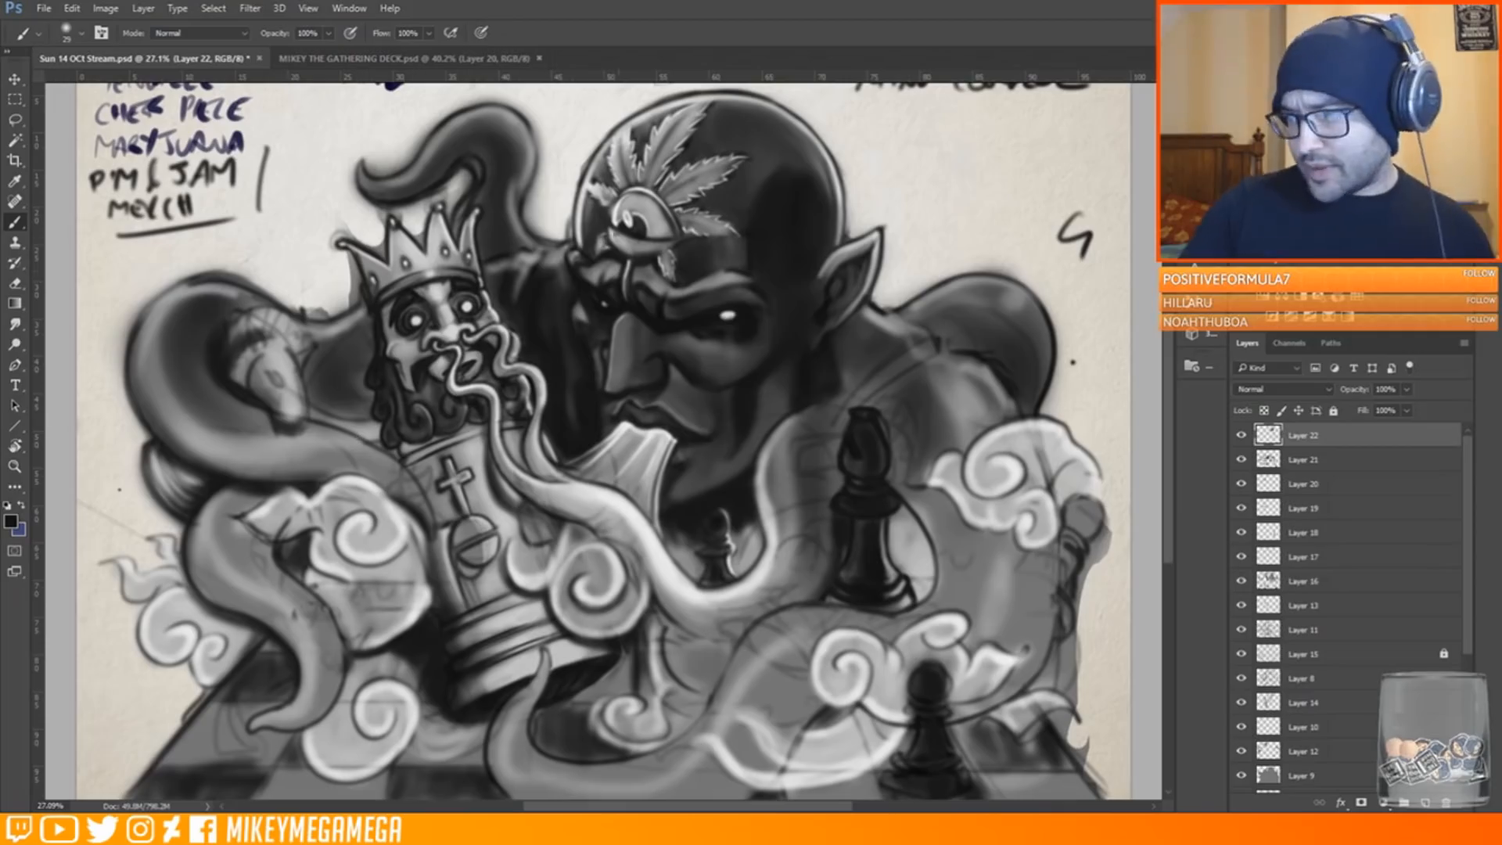
Set the brush size to 42 px and shade the curled upper part of the raised tentacle behind the crown
mouse_move(521, 215)
mouse_down()
mouse_move(525, 123)
mouse_move(368, 192)
mouse_up()
alt+click(485, 168)
right_click(456, 161)
double_click(677, 302)
scroll(677, 301, down, 3)
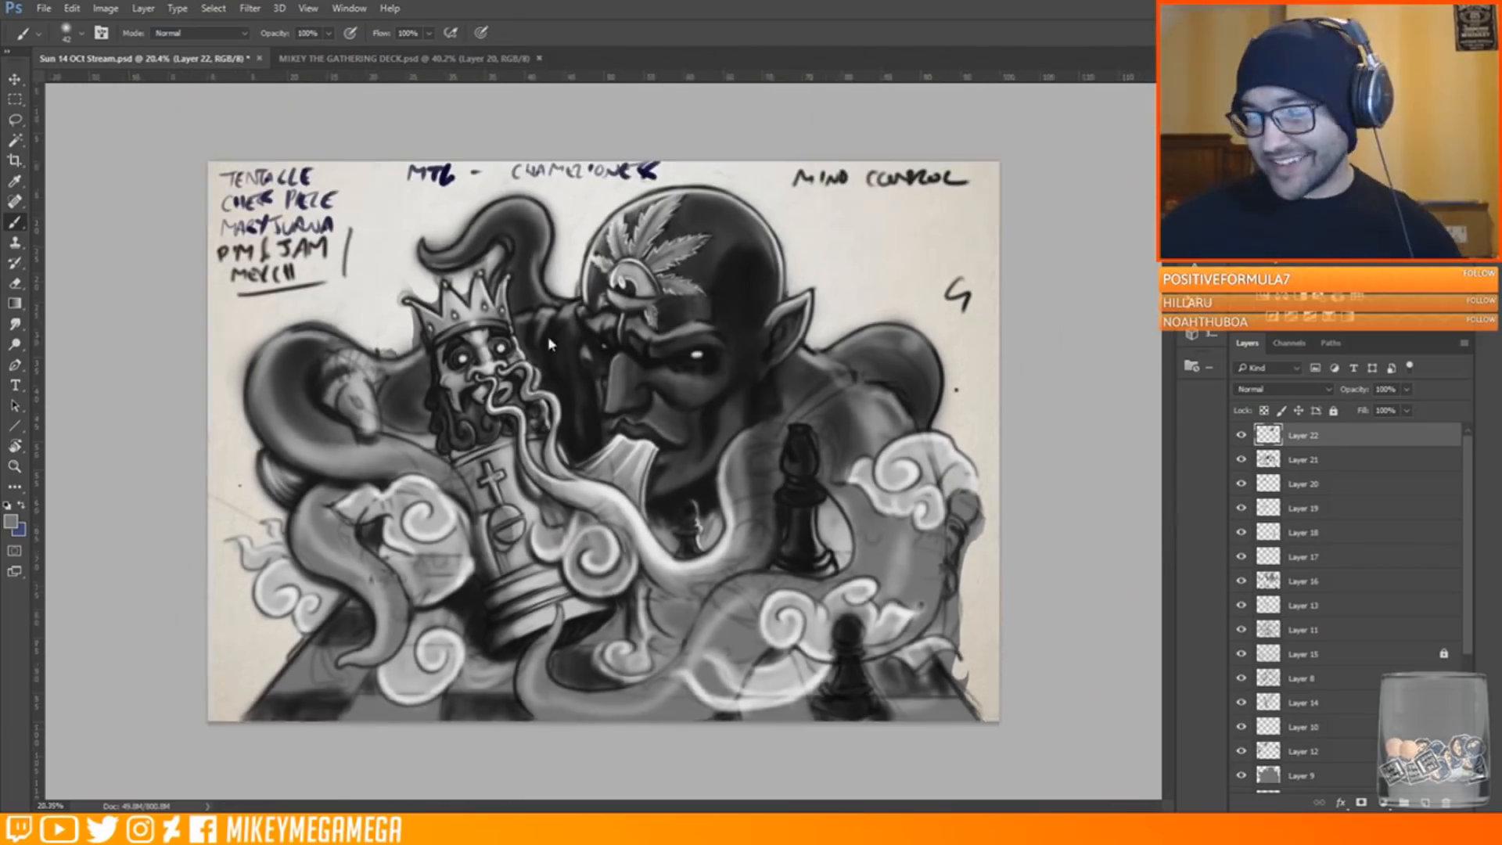
scroll(677, 301, up, 2)
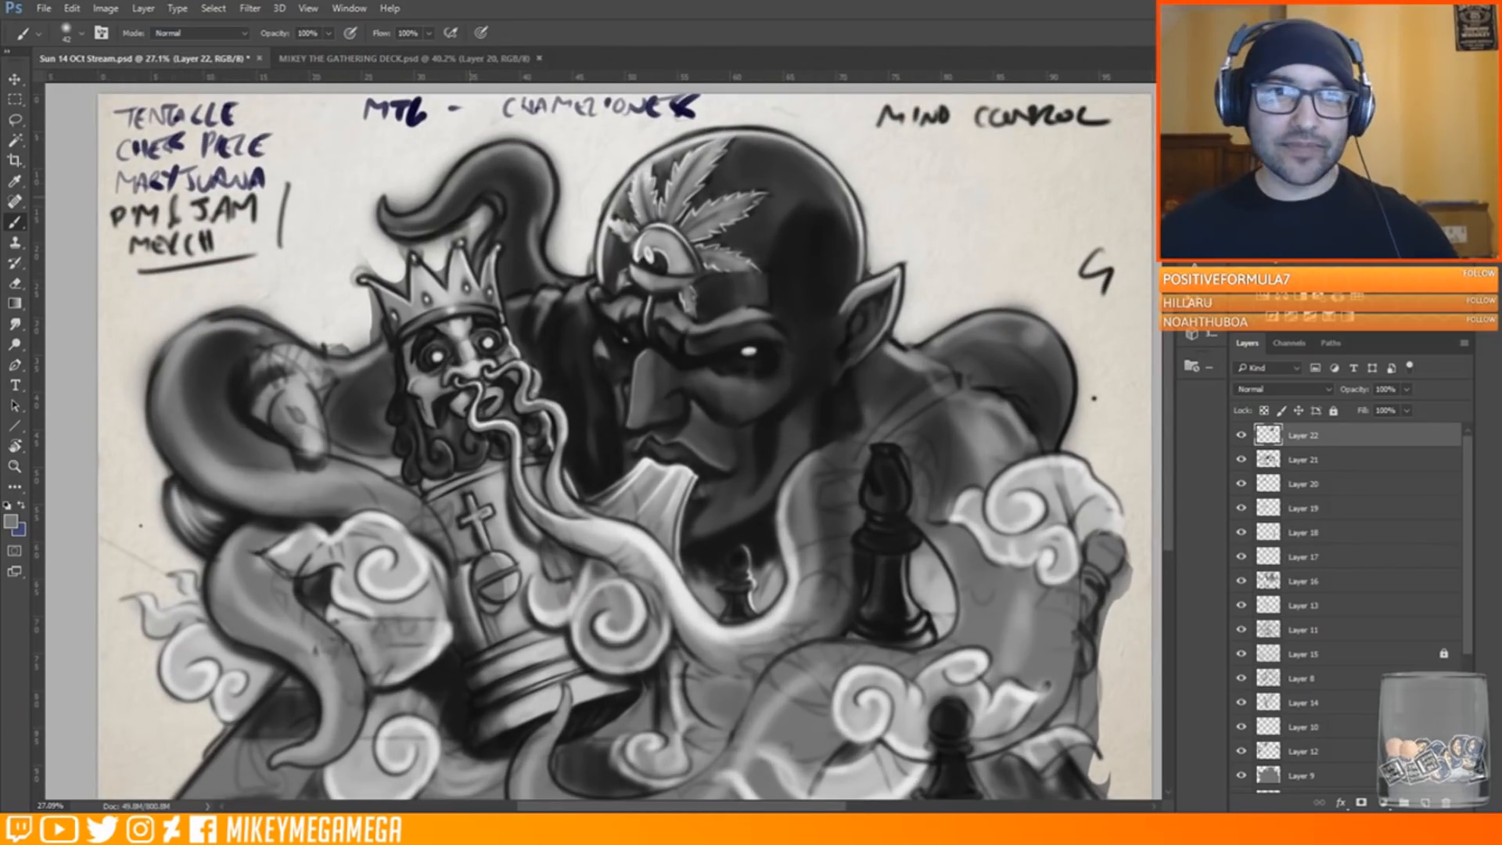
mouse_move(385, 217)
mouse_down()
mouse_move(440, 227)
mouse_move(486, 190)
mouse_move(503, 205)
mouse_up()
drag(479, 267, 502, 221)
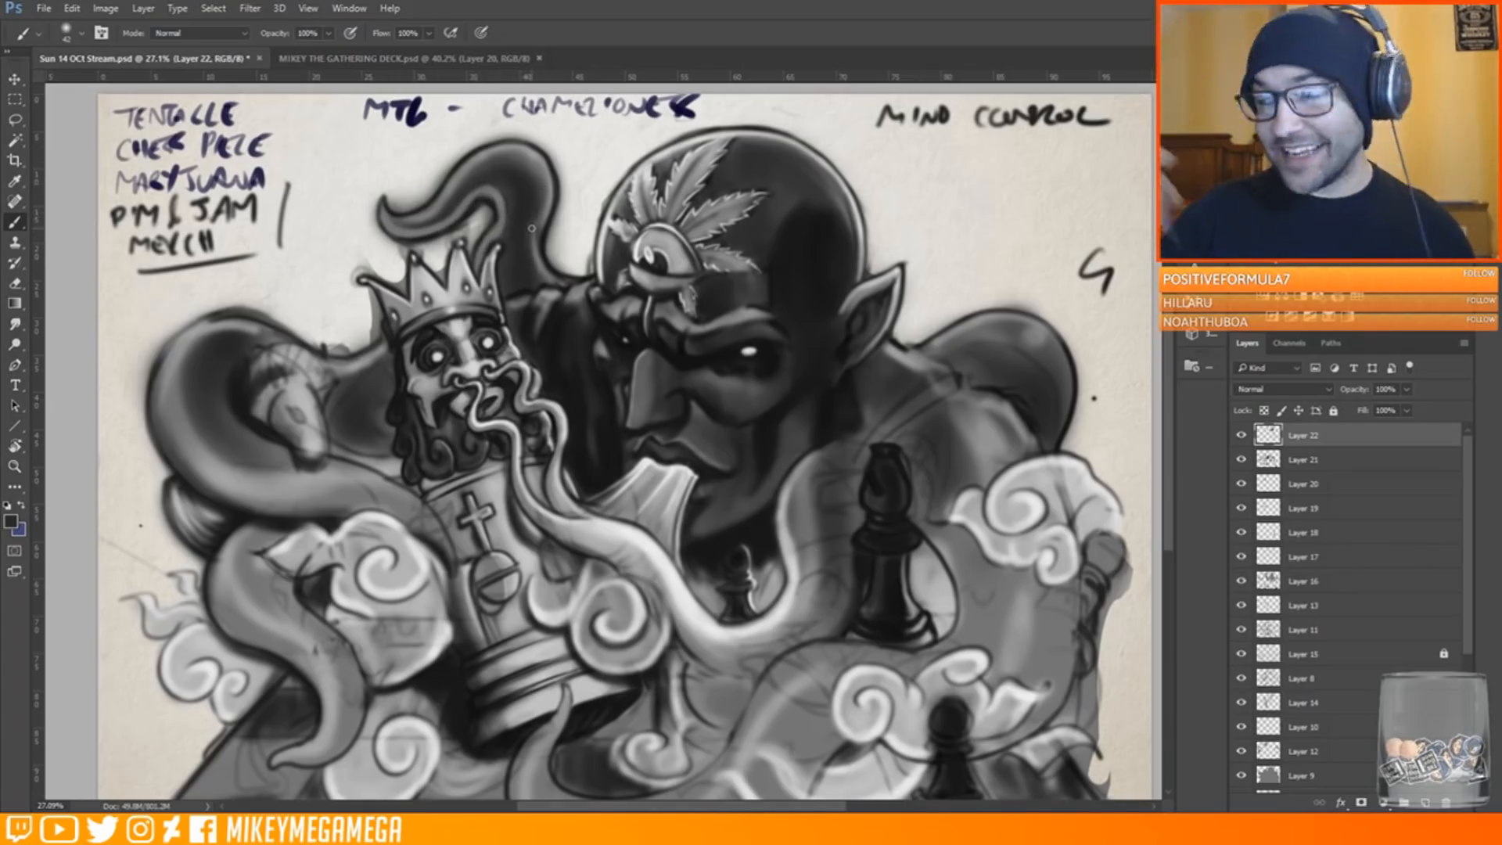
Darken the inner bend of the raised tentacle and its base near the shoulder with sampled tones
alt+click(527, 256)
mouse_move(529, 227)
mouse_down()
mouse_move(564, 288)
mouse_move(544, 202)
mouse_up()
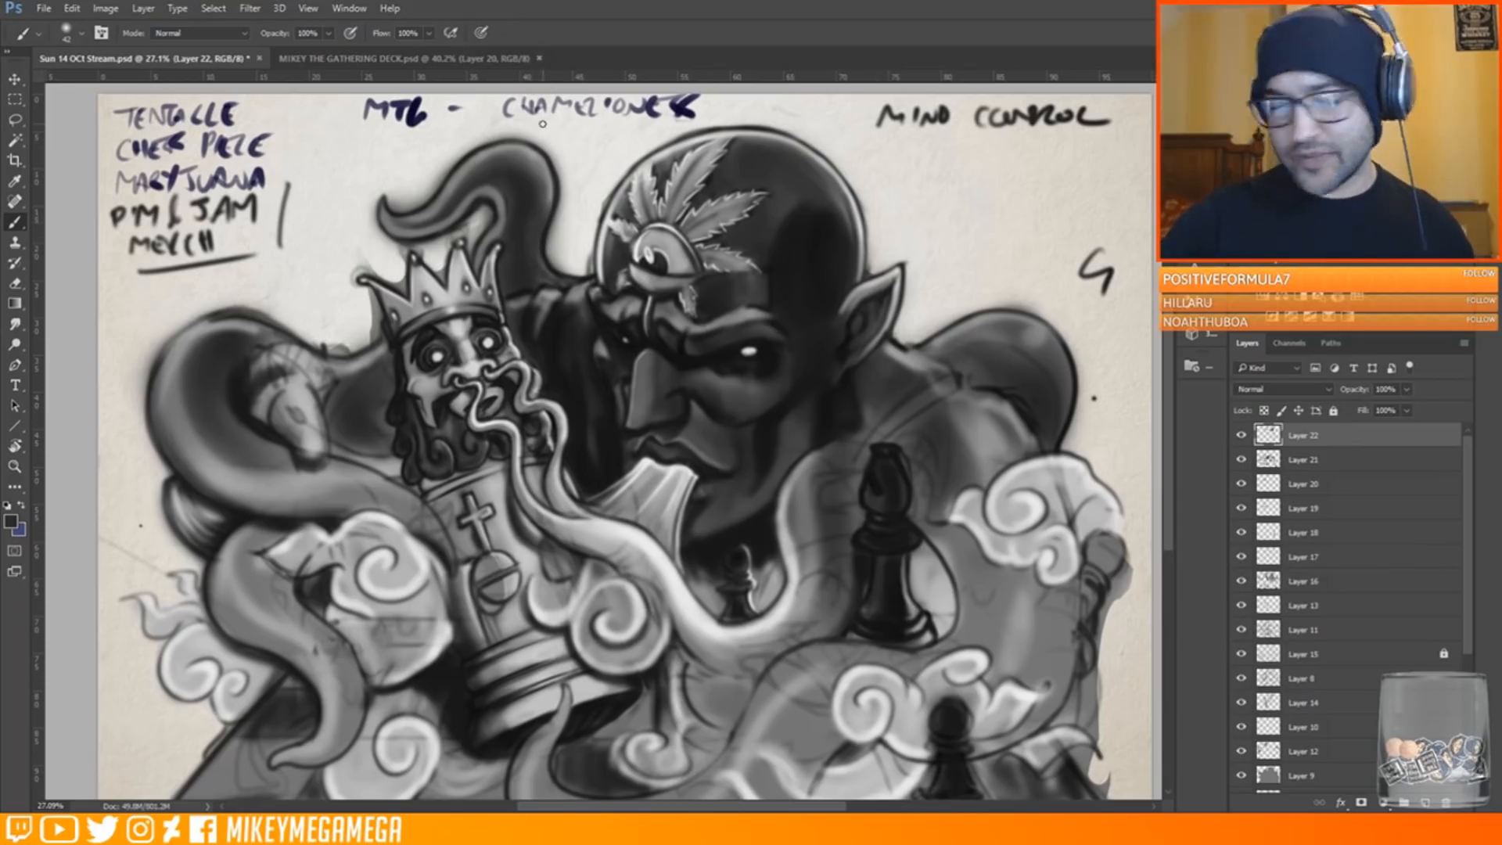
alt+click(554, 322)
drag(547, 261, 572, 286)
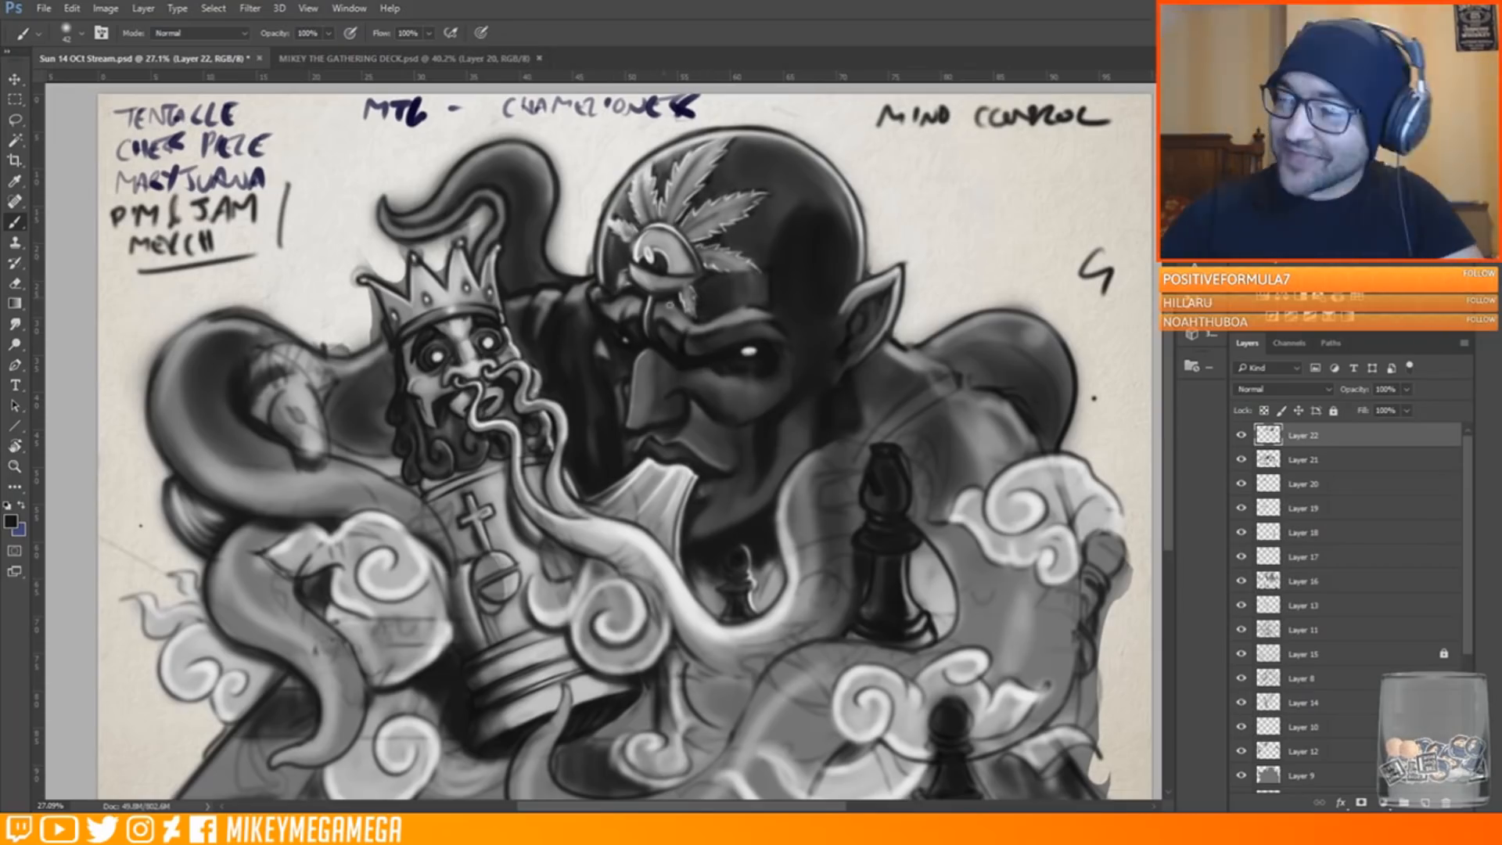
Set the brush size to 37 px and darken the king piece's edge below the beard and beside its base
right_click(634, 354)
drag(721, 363, 714, 363)
key(Return)
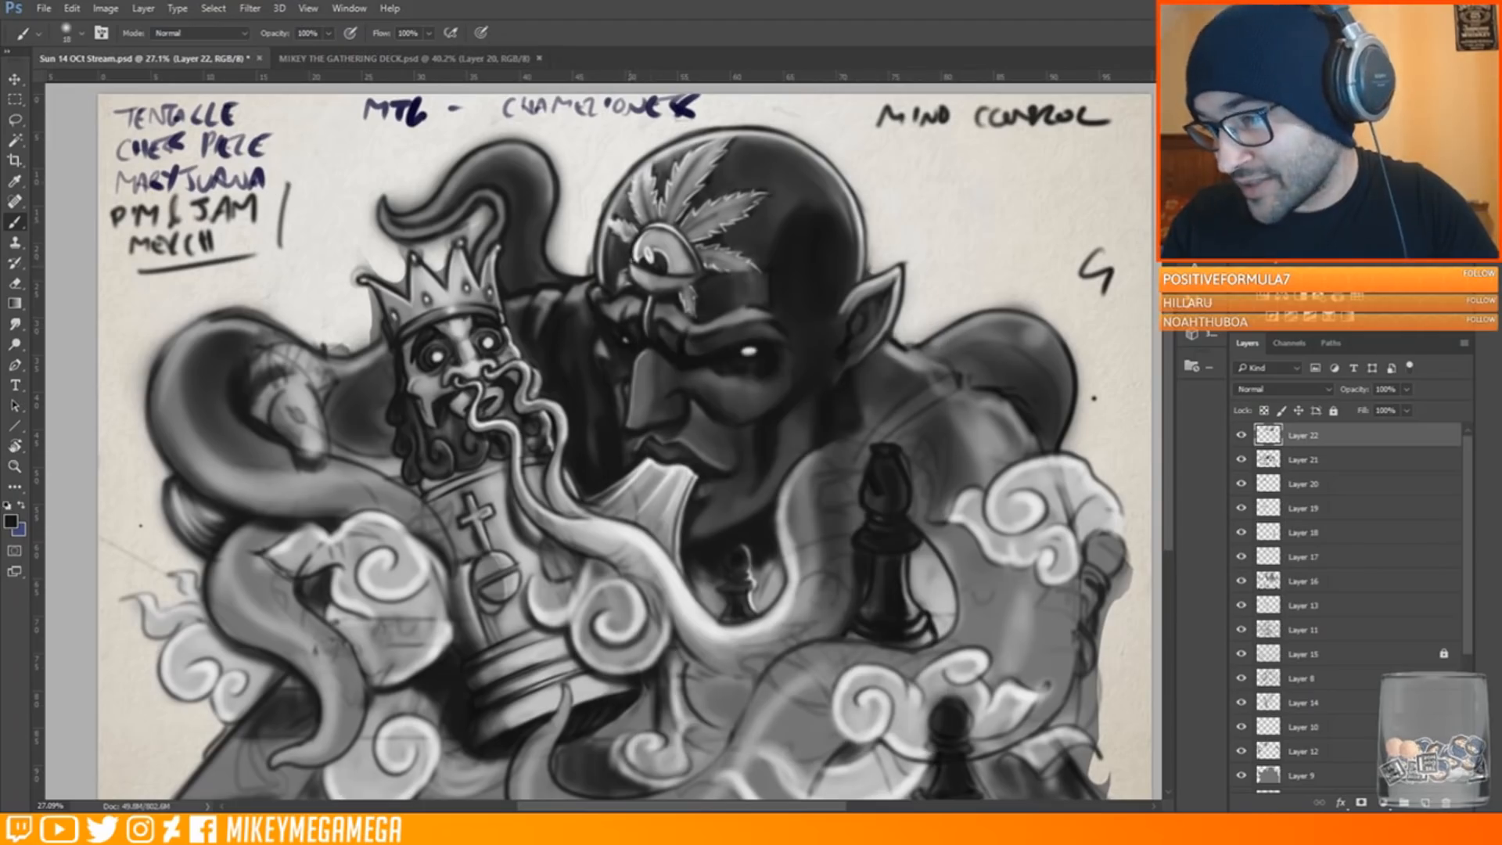
right_click(388, 214)
drag(479, 259, 487, 259)
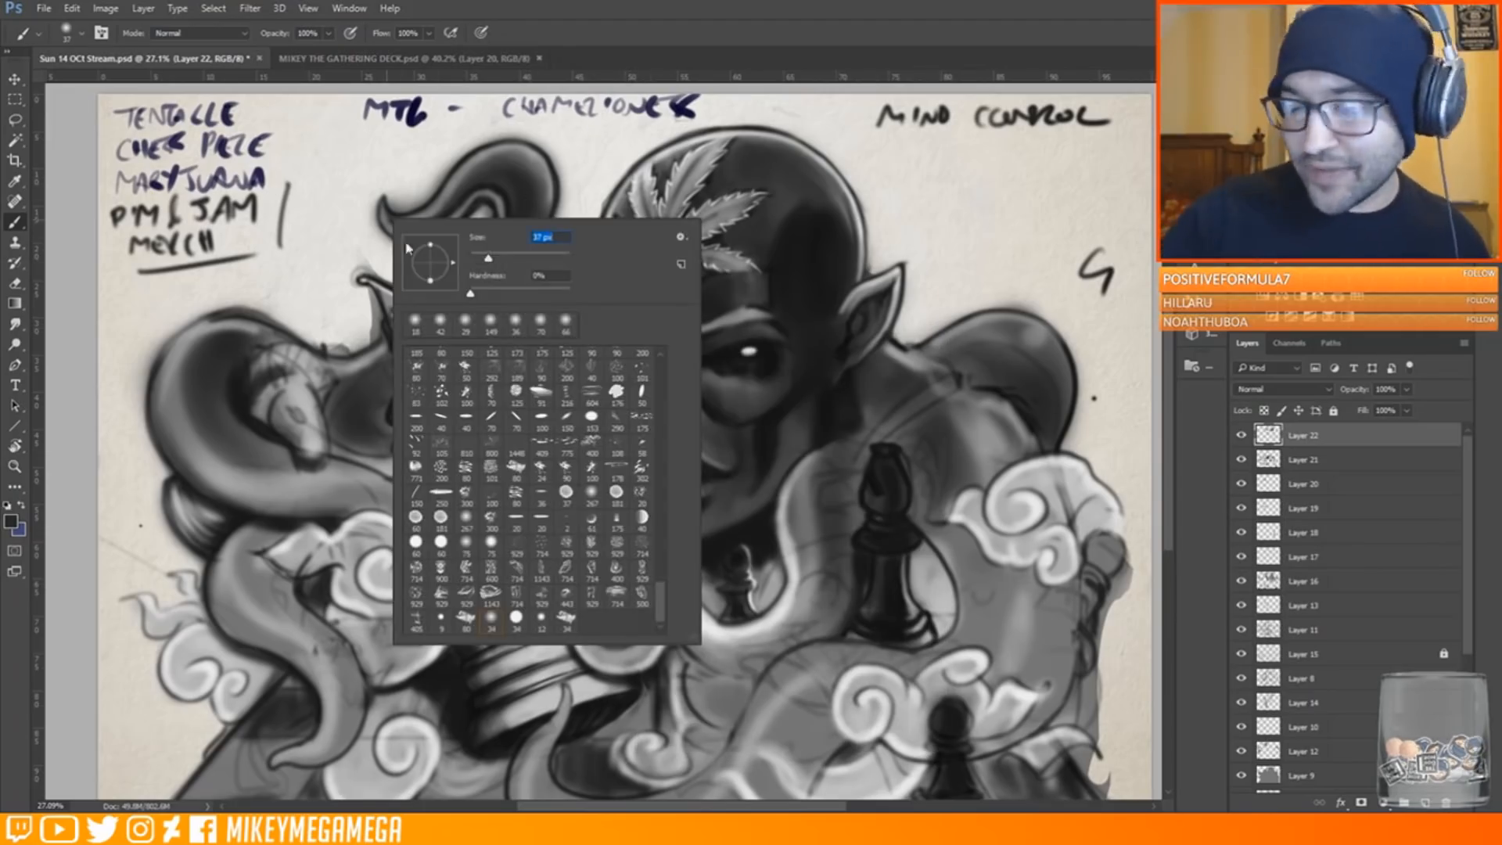
key(Return)
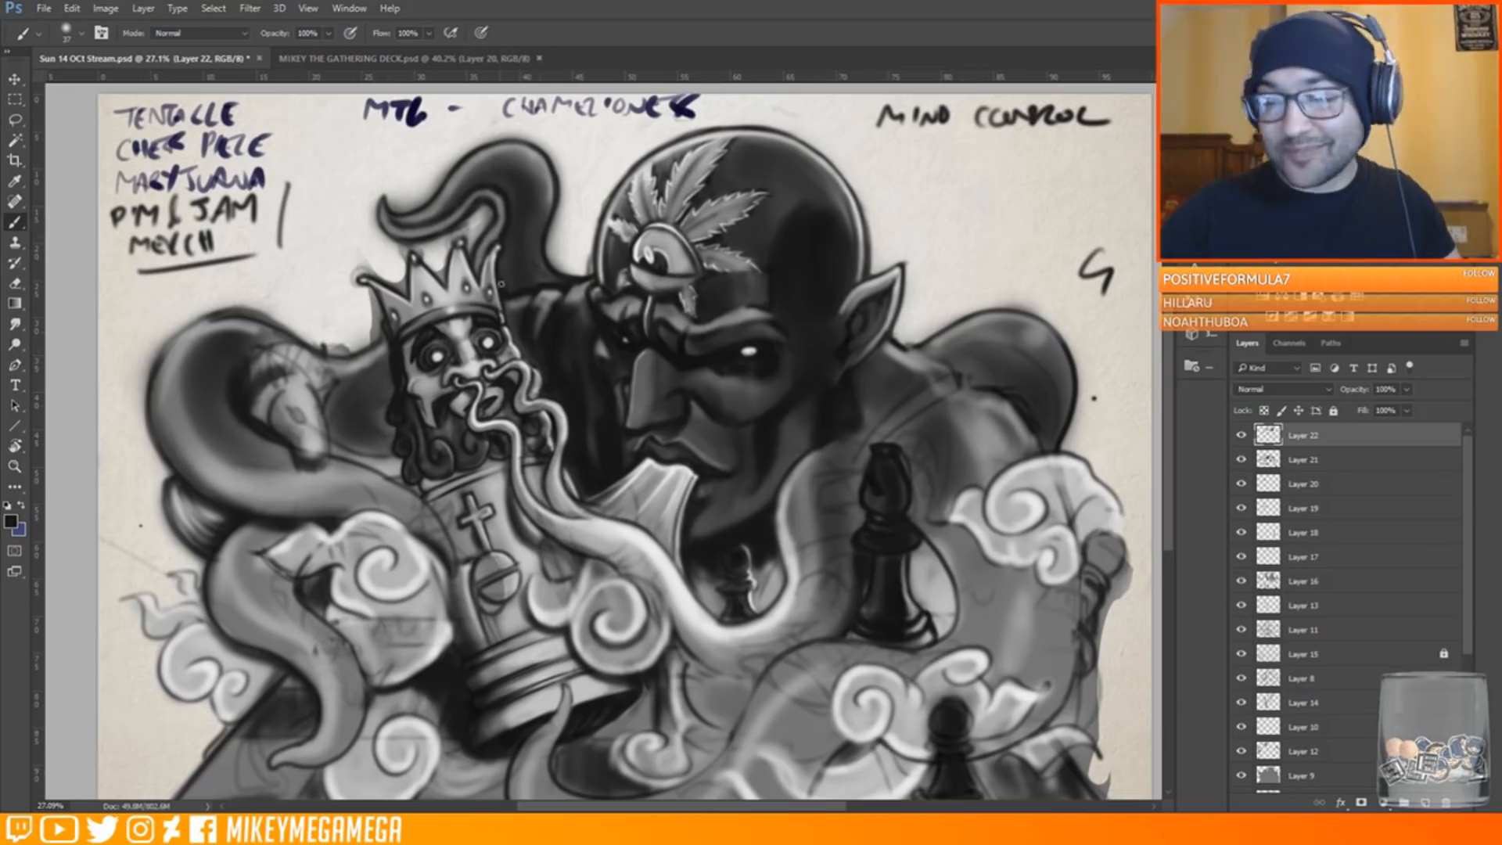
mouse_move(422, 486)
mouse_down()
mouse_move(451, 479)
mouse_move(431, 494)
mouse_up()
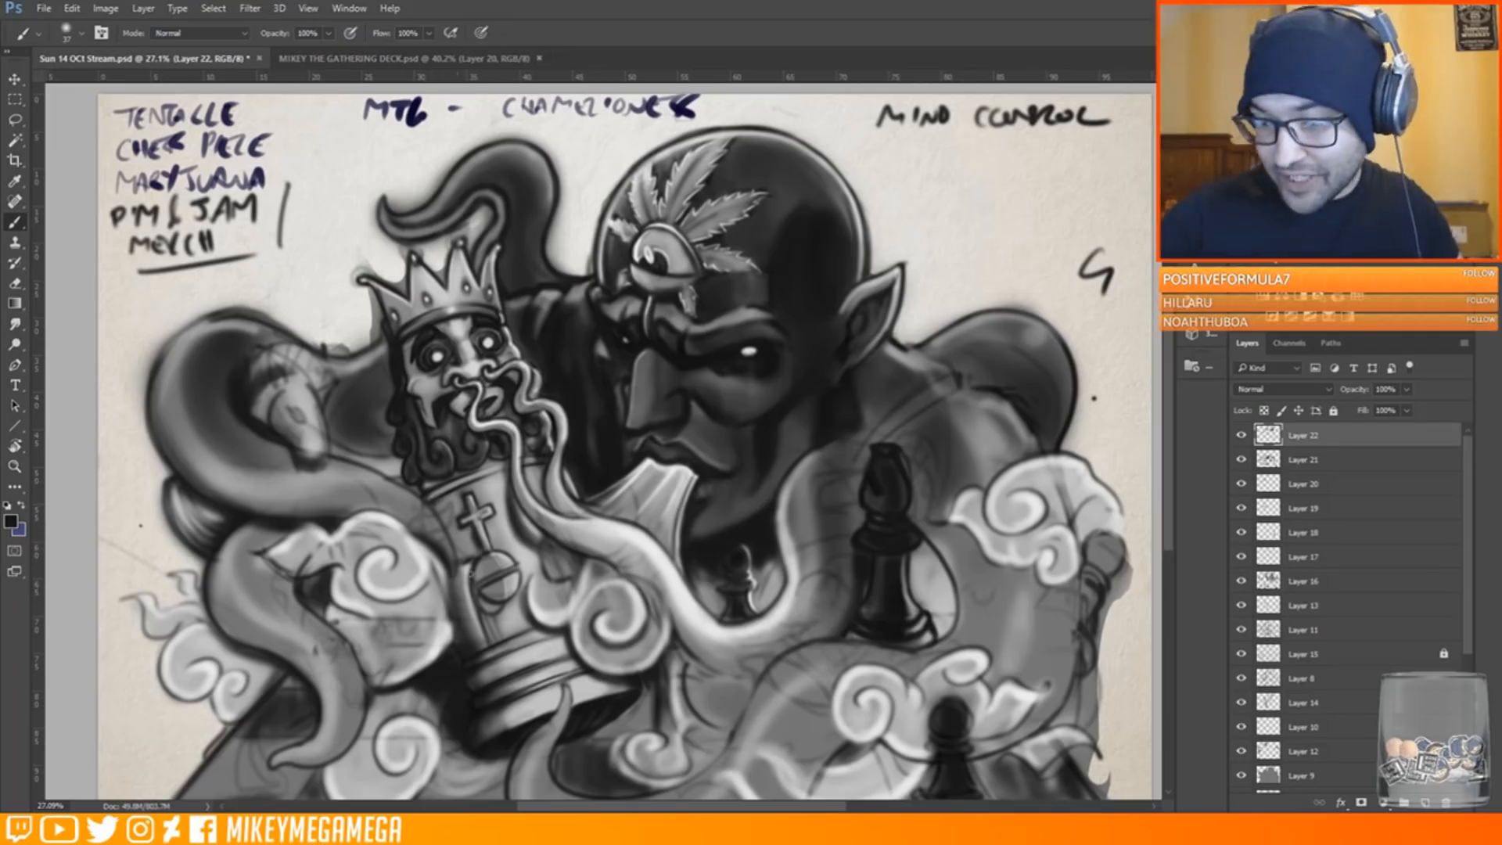
drag(463, 656, 483, 706)
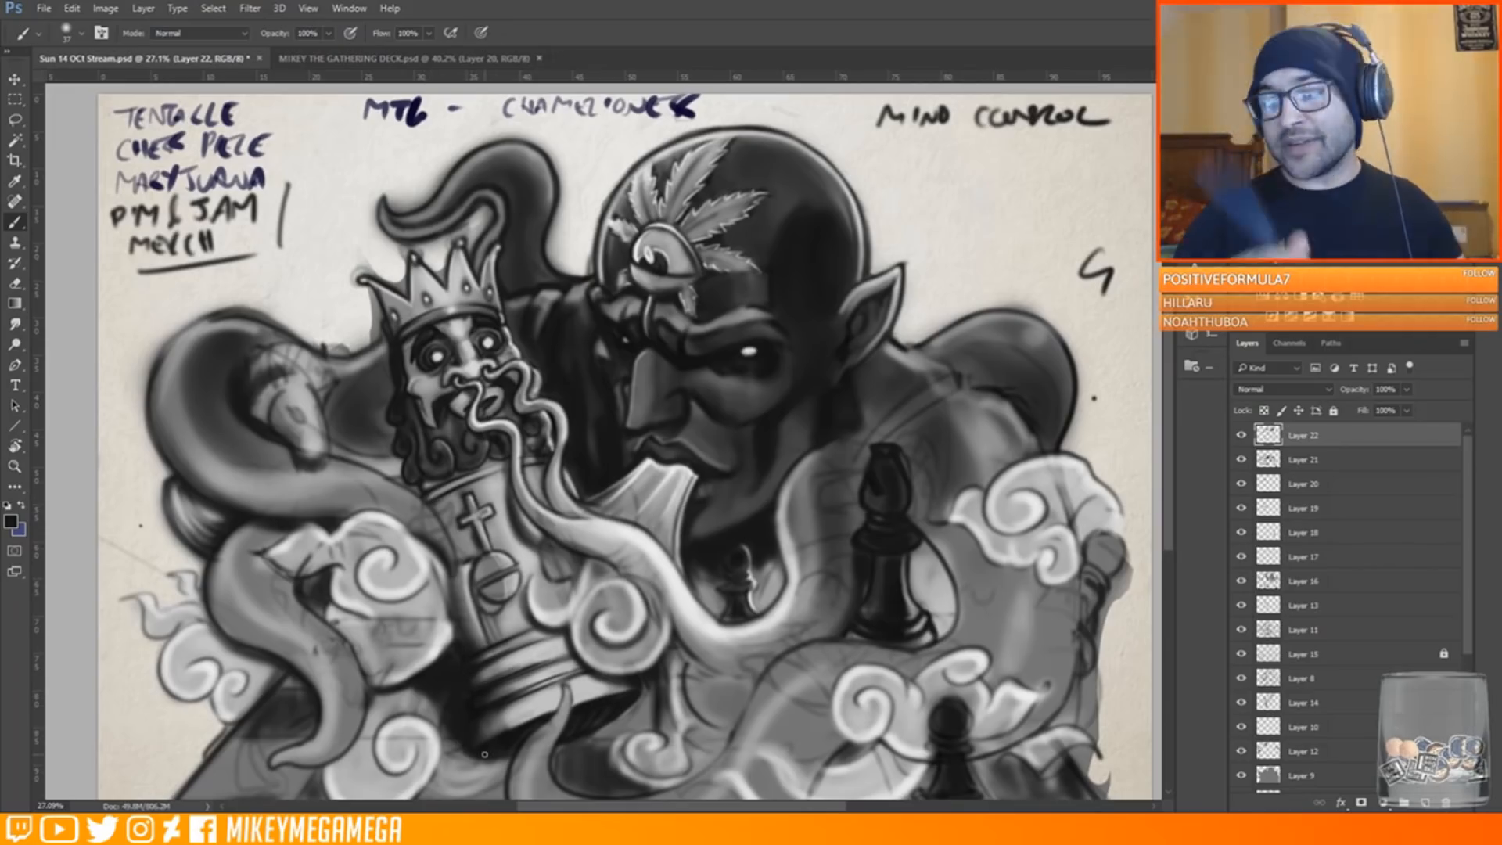
Shade the side of the king's face beneath the crown with a sampled grey and a smaller brush
alt+click(435, 311)
right_click(425, 312)
drag(415, 324, 399, 340)
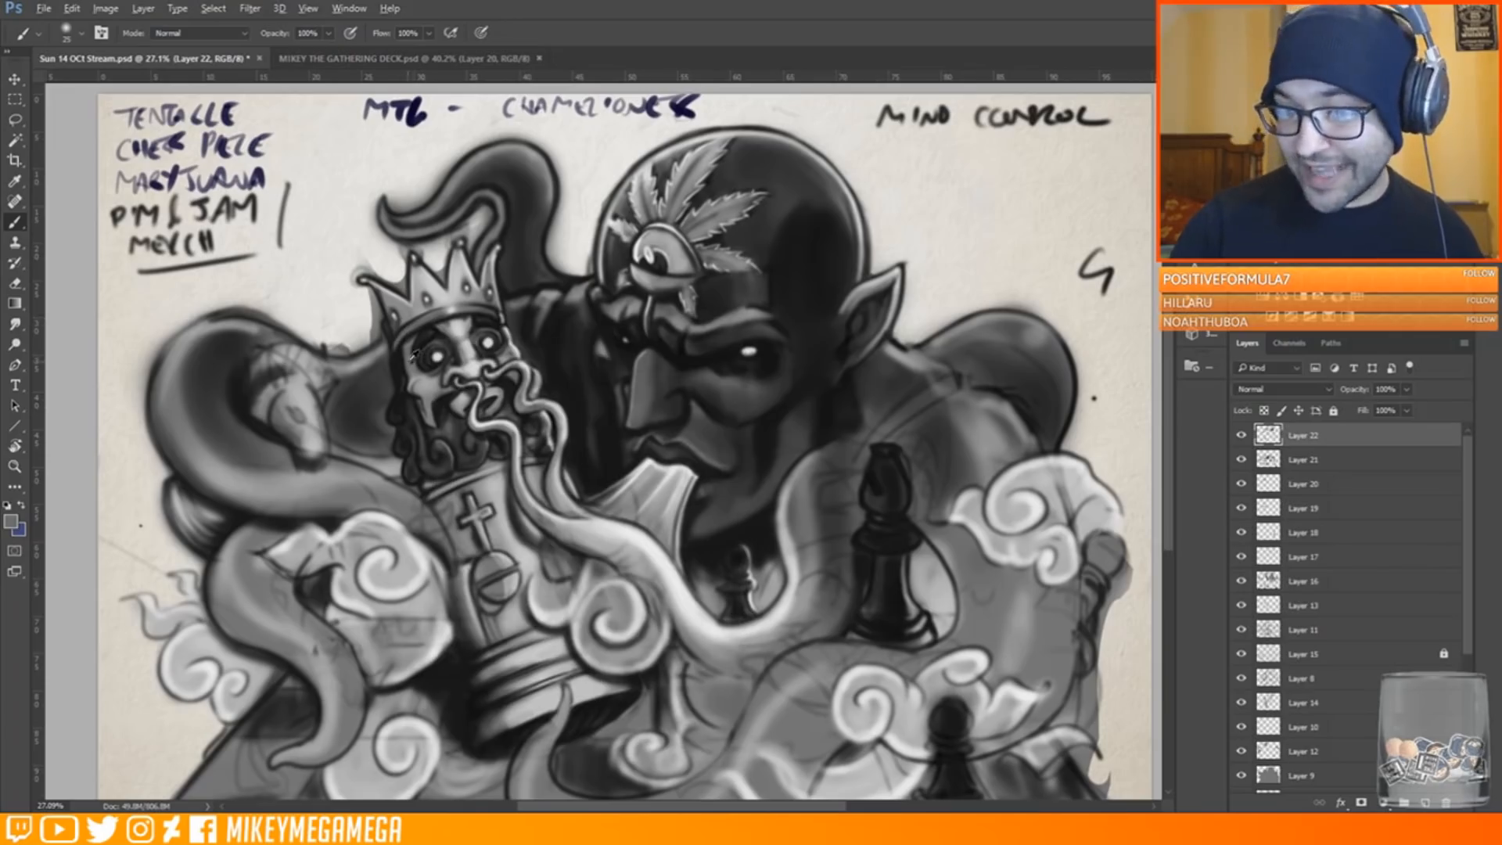
Enlarge the brush and shade along the smoke tendril flowing past the king piece with sampled greys
alt+click(660, 550)
alt+click(628, 553)
right_click(622, 550)
alt+click(584, 526)
mouse_move(562, 532)
mouse_down()
mouse_move(632, 562)
mouse_move(679, 622)
mouse_up()
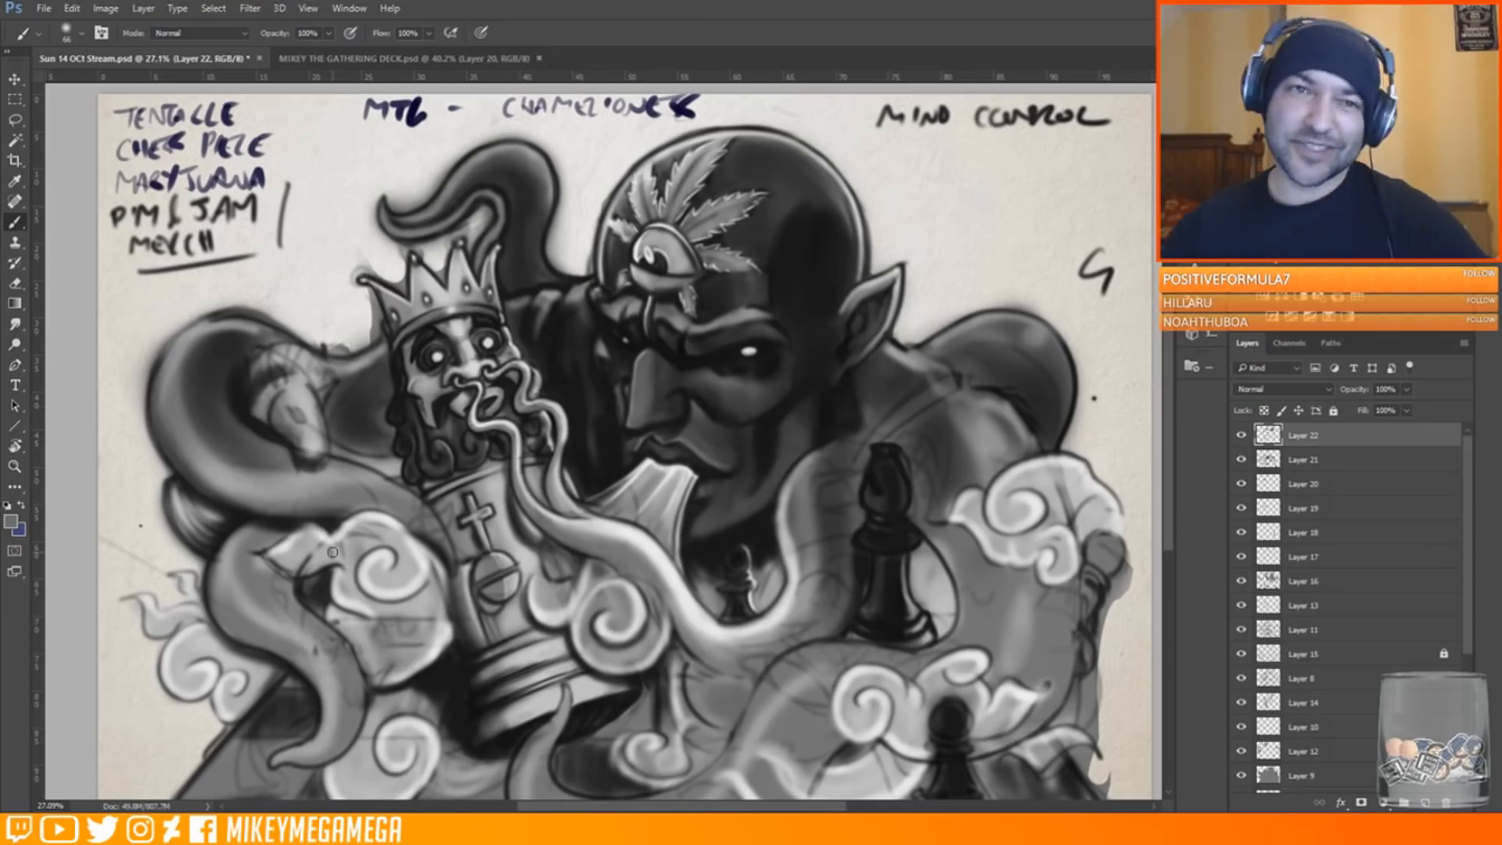
Reduce the brush size and save the illustration
scroll(397, 279, down, 1)
right_click(471, 228)
drag(587, 272, 580, 272)
key(Return)
scroll(465, 226, up, 5)
key(ctrl+s)
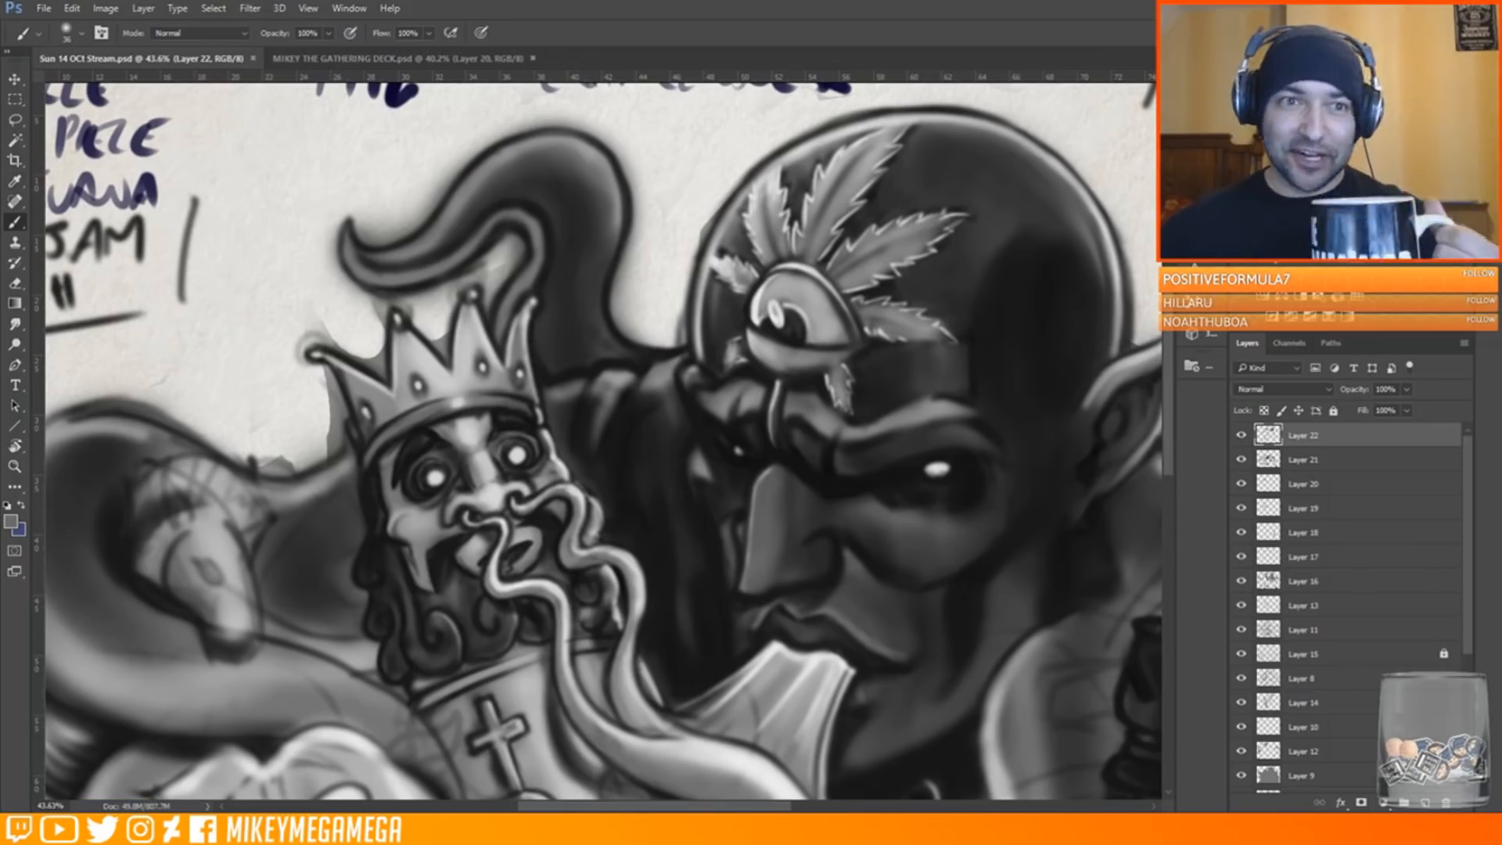
Shade the underside of the raised tentacle's curled tip above the crown
drag(535, 270, 524, 252)
alt+click(568, 291)
mouse_move(502, 325)
mouse_down()
mouse_move(491, 309)
mouse_move(527, 239)
mouse_move(384, 285)
mouse_move(343, 236)
mouse_up()
Sample a tone from the raised tentacle and paint a row of suckers along the underside of its curled tip
alt+click(593, 204)
alt+click(548, 261)
drag(518, 271, 513, 278)
drag(524, 237, 526, 243)
drag(499, 302, 496, 317)
drag(495, 237, 490, 244)
drag(466, 266, 423, 283)
drag(387, 286, 382, 287)
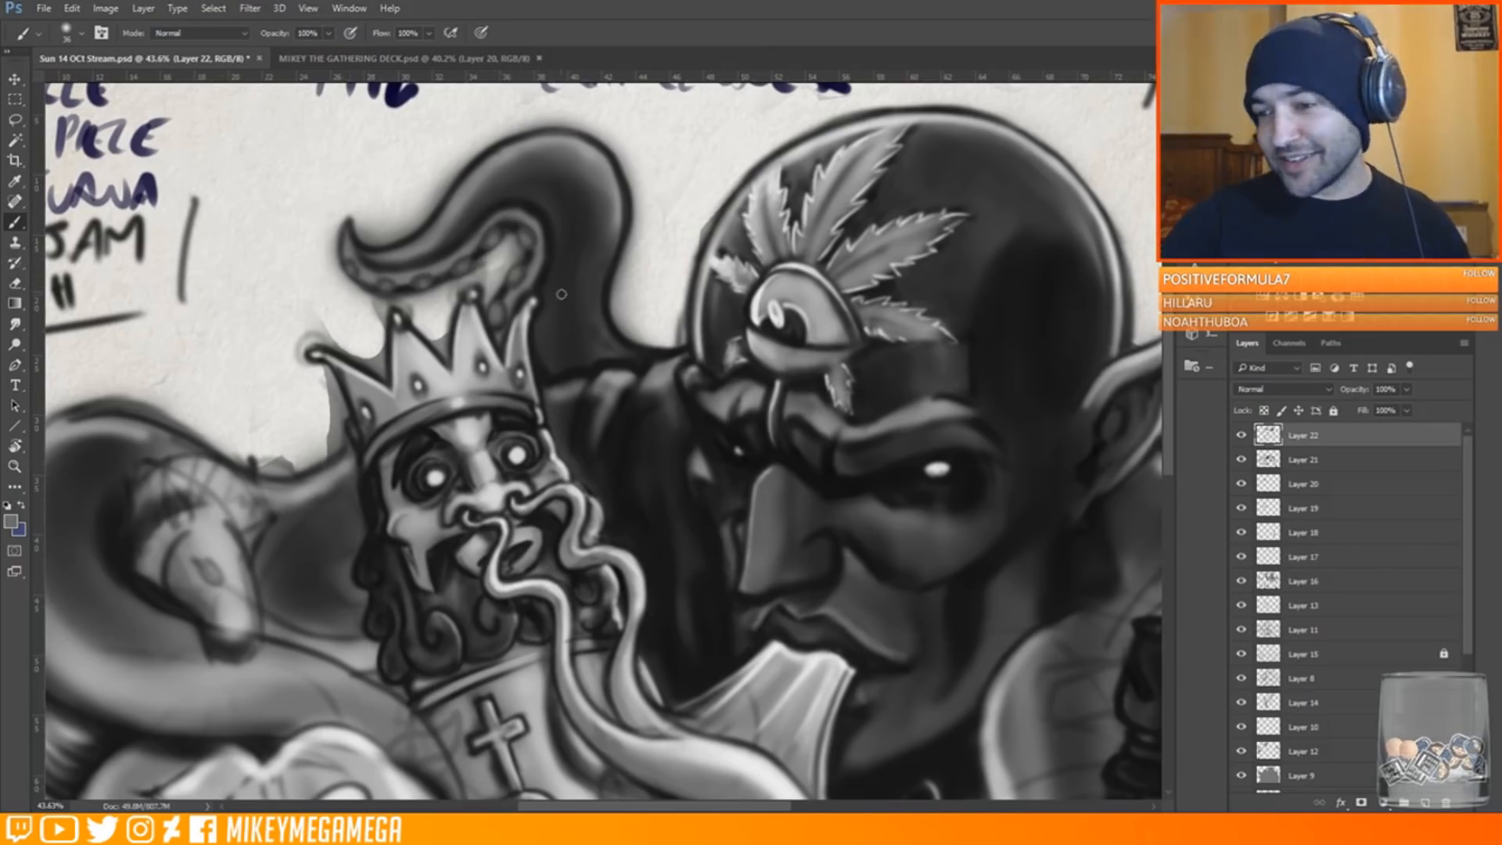
Darken the outer edge of the raised tentacle facing the bald head with a sampled tone
alt+click(616, 283)
mouse_move(619, 269)
mouse_down()
mouse_move(622, 324)
mouse_move(616, 165)
mouse_move(609, 330)
mouse_move(627, 345)
mouse_up()
alt+click(611, 244)
alt+click(638, 255)
Set the brush size to 23 px, sample a light tone and dot highlights onto the raised tentacle's suckers
right_click(379, 254)
click(33, 312)
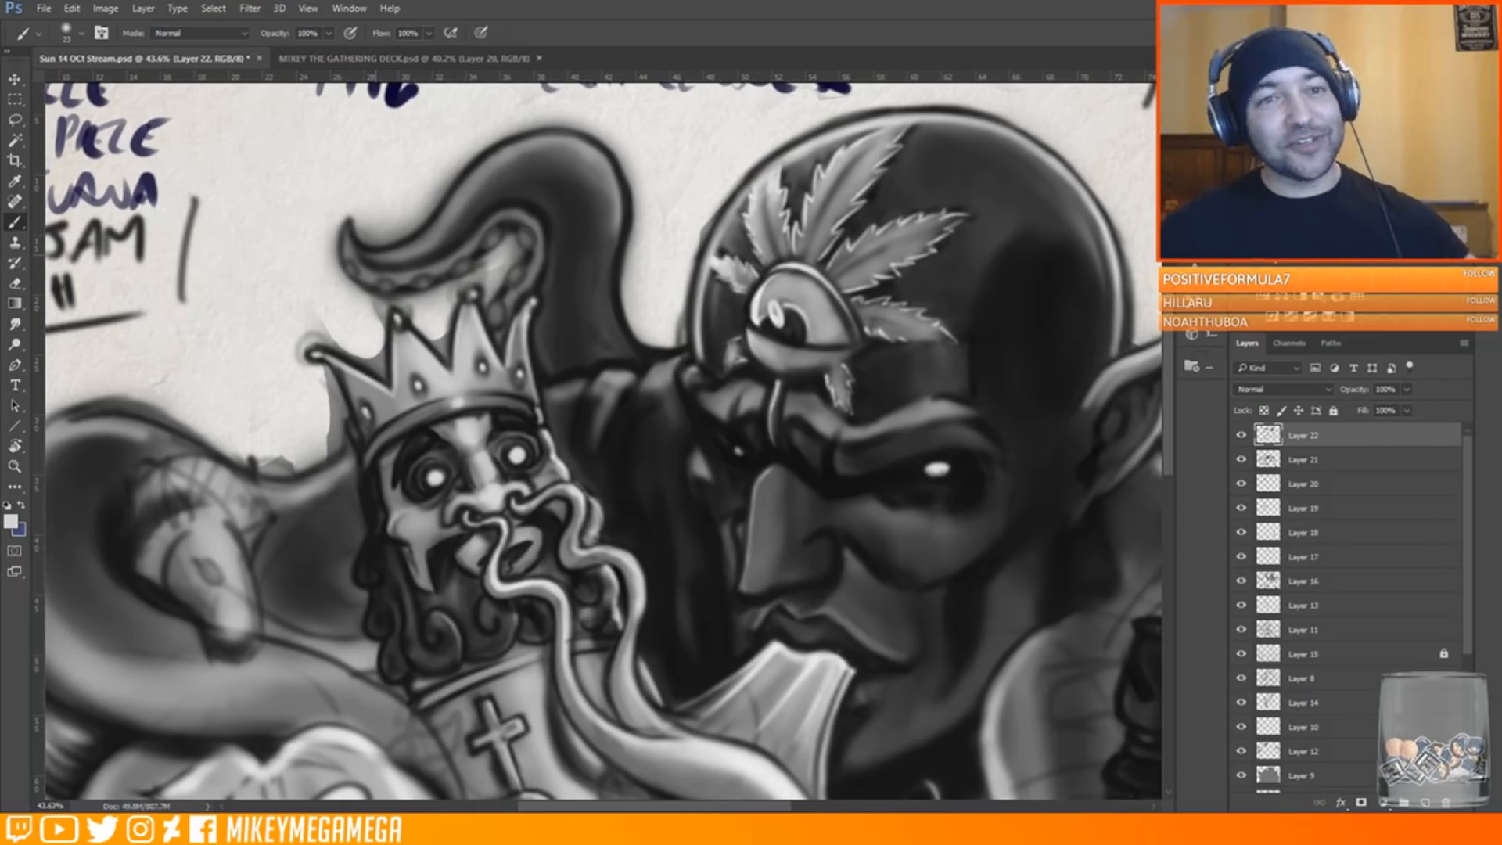
alt+click(514, 382)
alt+click(519, 377)
alt+click(469, 276)
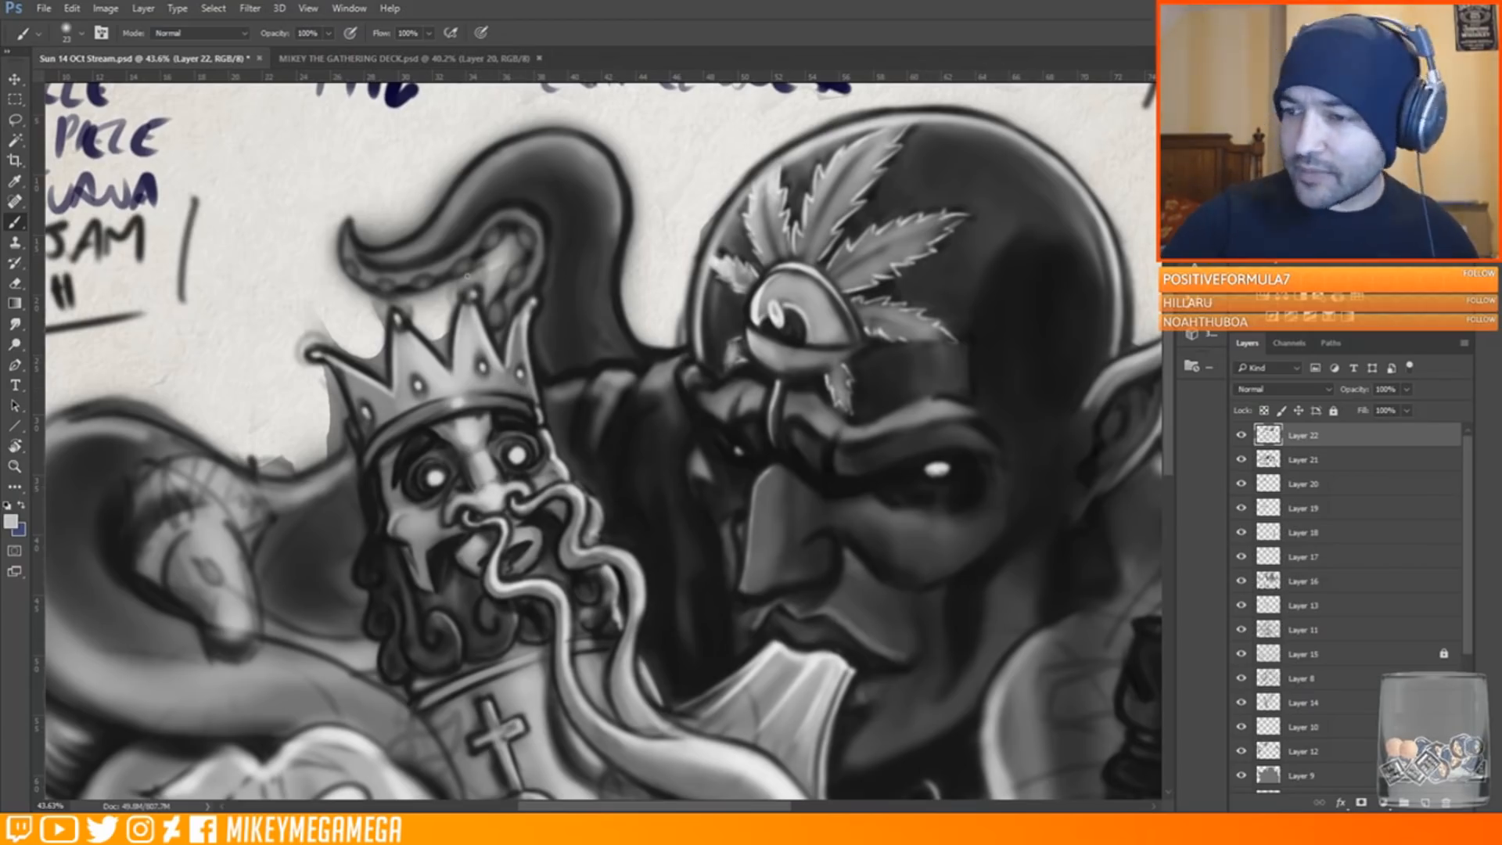
click(516, 275)
click(524, 238)
click(494, 315)
click(424, 282)
click(386, 288)
click(352, 271)
Choose a near-black foreground colour and outline the mane and neck of the horse-head knight piece
scroll(460, 235, down, 7)
scroll(673, 524, up, 2)
scroll(89, 366, up, 3)
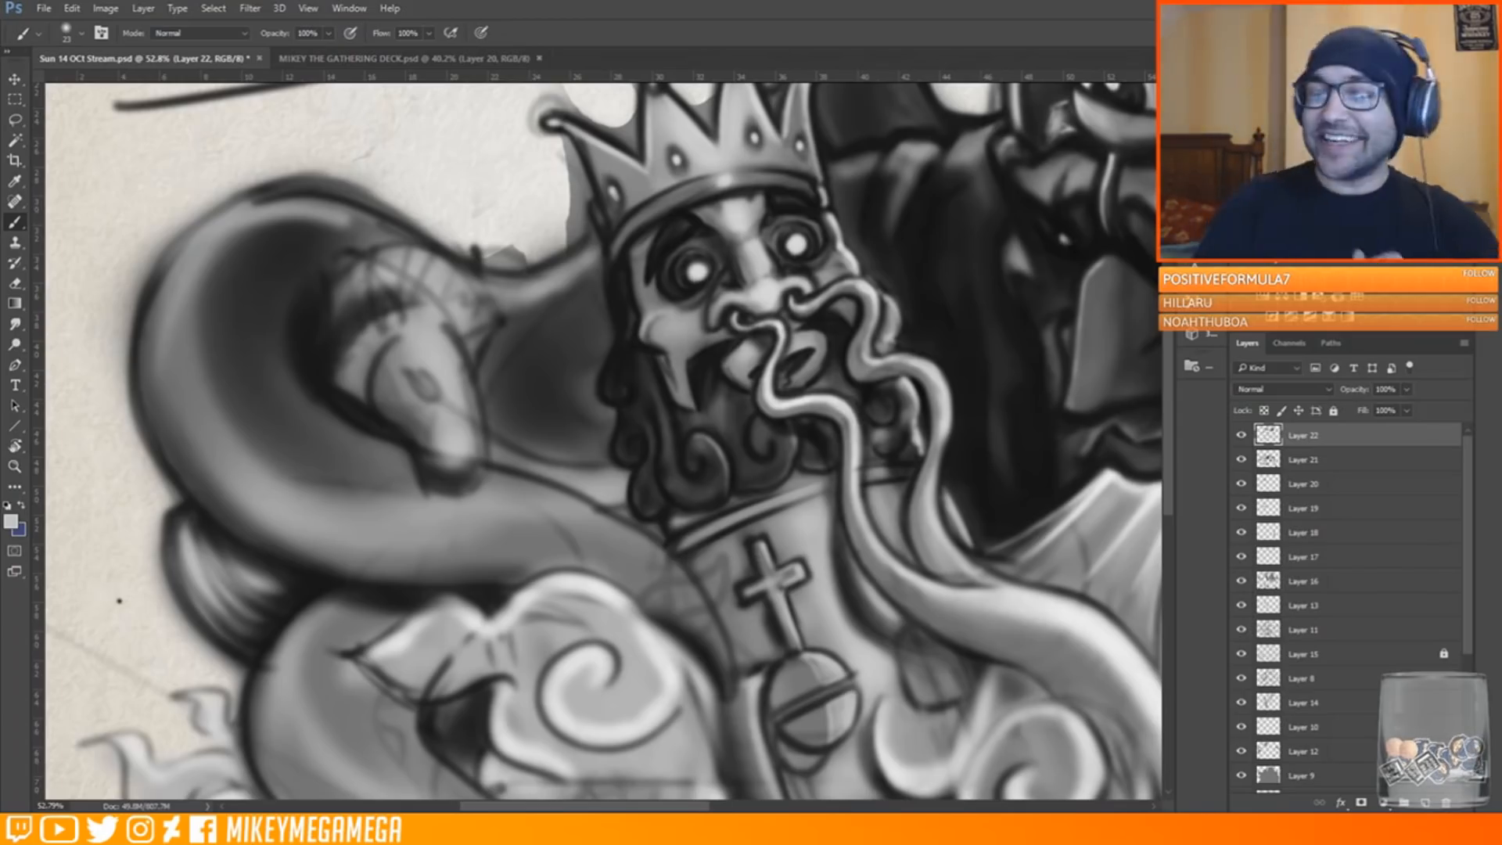
scroll(181, 523, up, 2)
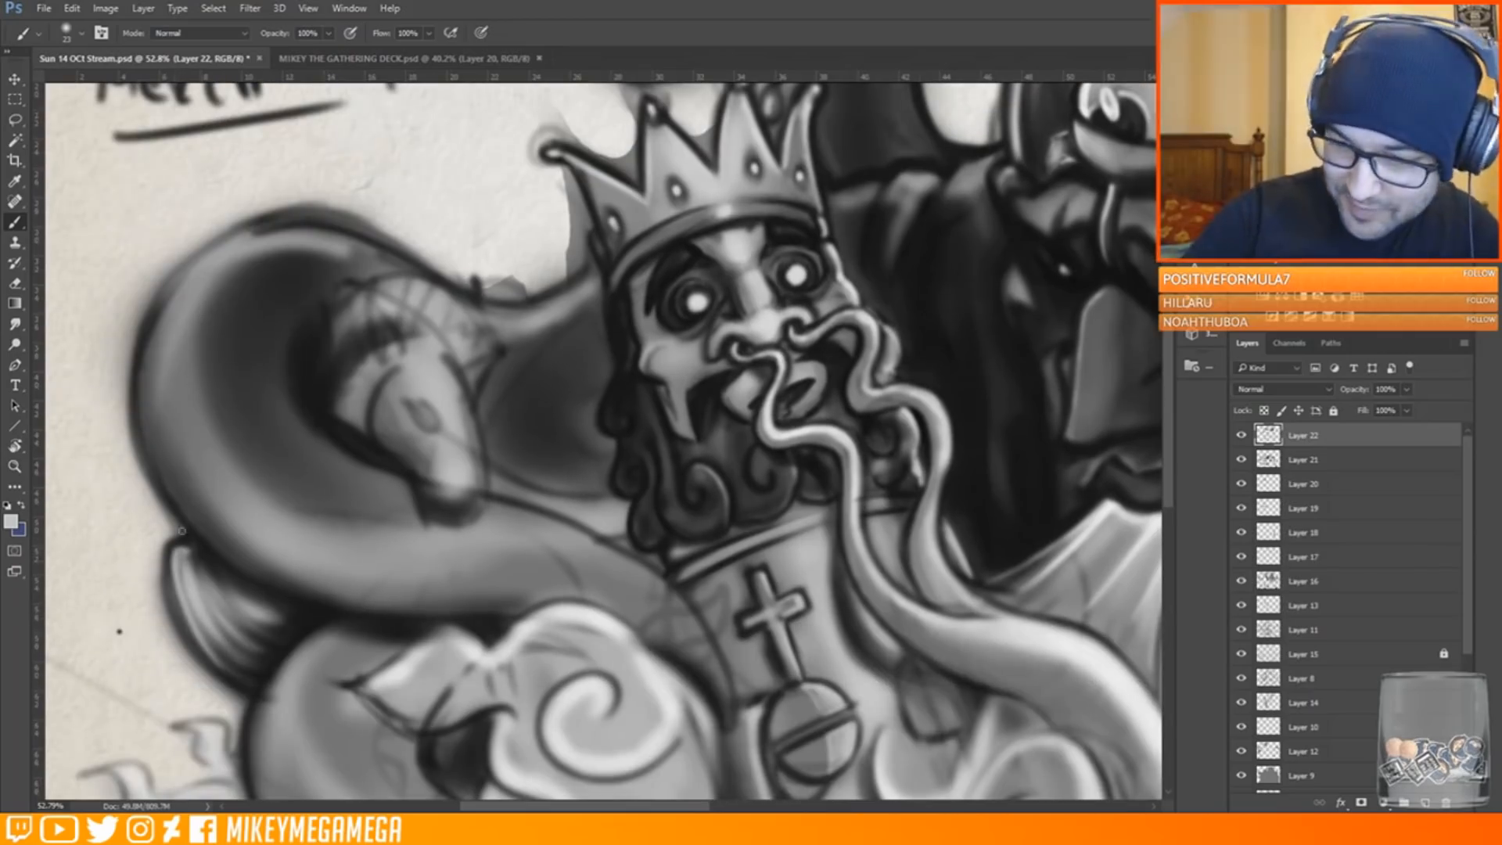
scroll(551, 304, down, 3)
alt+click(880, 479)
click(11, 521)
click(998, 390)
key(Return)
mouse_move(379, 364)
mouse_down()
mouse_move(395, 301)
mouse_move(458, 283)
mouse_move(501, 352)
mouse_move(470, 344)
mouse_move(422, 288)
mouse_up()
mouse_move(387, 358)
mouse_down()
mouse_move(460, 345)
mouse_move(471, 371)
mouse_move(471, 357)
mouse_move(507, 350)
mouse_move(420, 402)
mouse_move(462, 397)
mouse_up()
Define the horse's brow, eye area and the long contours of its snout with dark strokes
alt+click(463, 337)
alt+click(475, 365)
drag(457, 363, 493, 391)
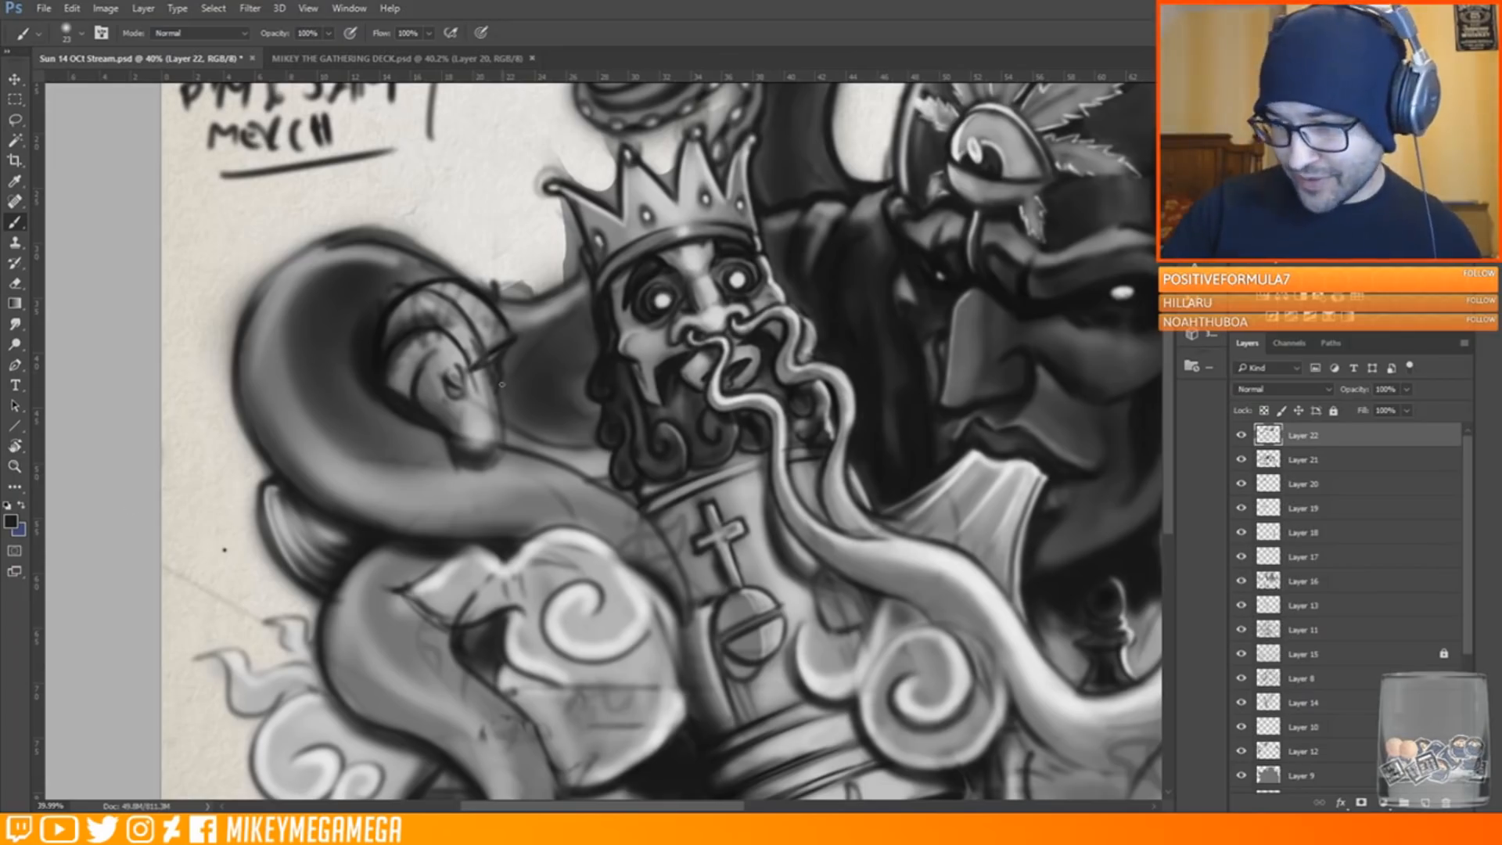
mouse_move(451, 352)
mouse_down()
mouse_move(435, 365)
mouse_move(454, 368)
mouse_move(495, 475)
mouse_up()
mouse_move(502, 401)
mouse_down()
mouse_move(508, 453)
mouse_move(481, 479)
mouse_up()
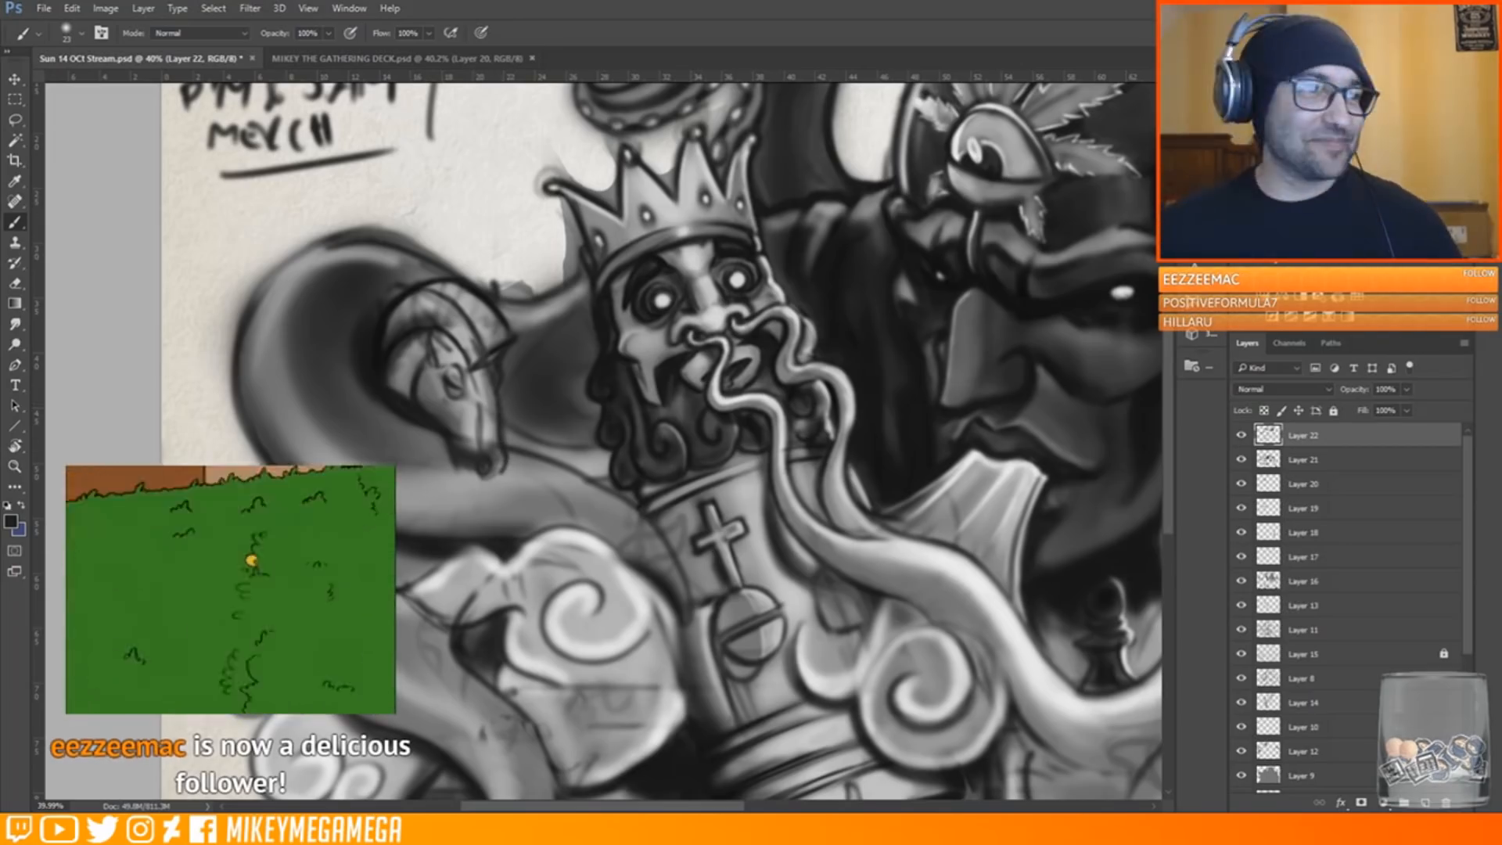
Draw the horse's muzzle, nostrils and chin outline in black
drag(453, 440, 451, 431)
drag(457, 465, 494, 490)
mouse_move(485, 487)
mouse_down()
mouse_move(501, 473)
mouse_move(465, 491)
mouse_up()
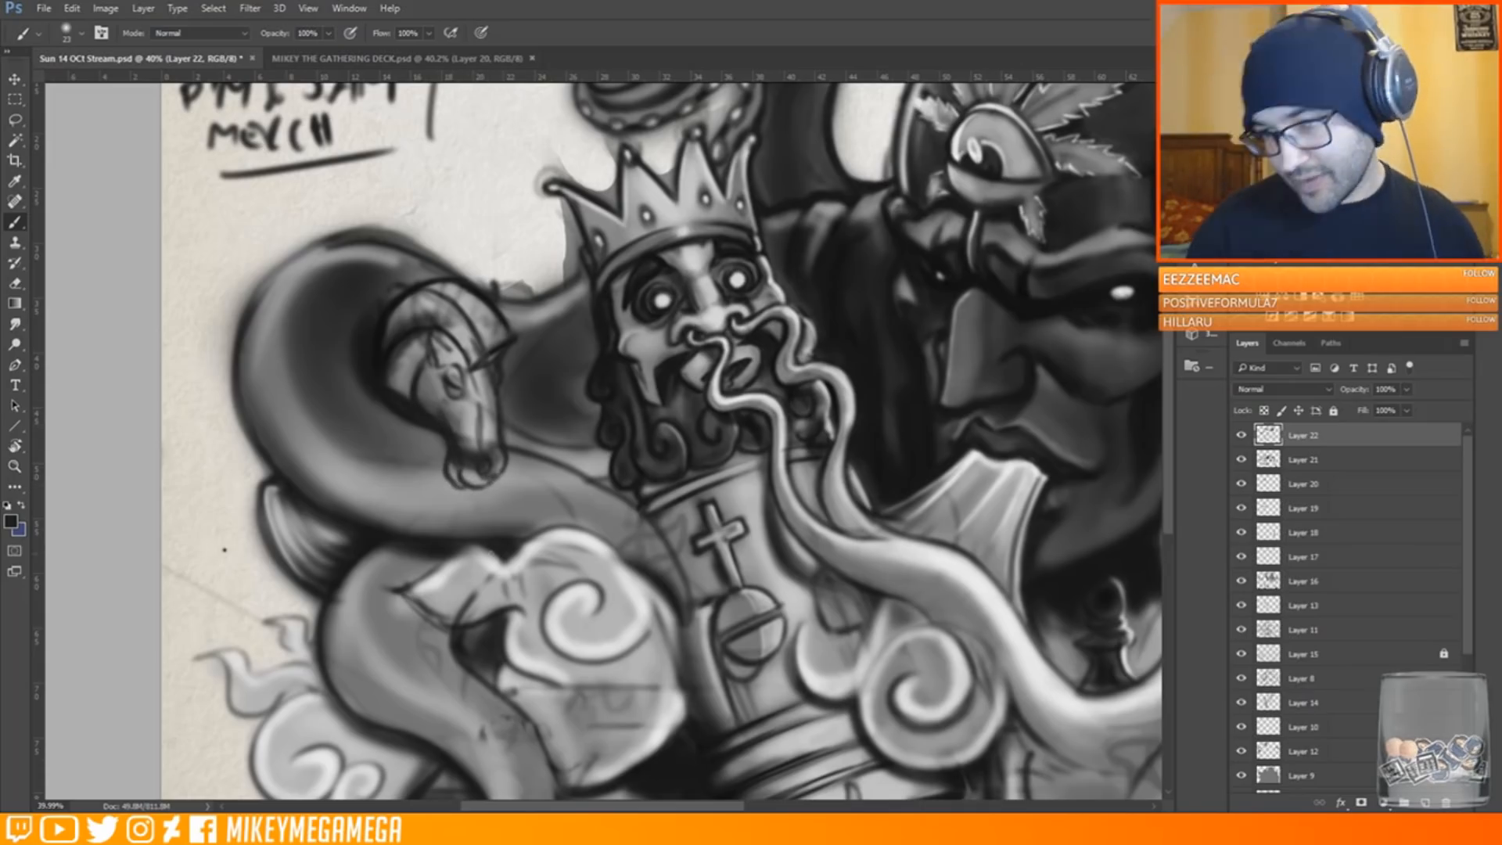
mouse_move(502, 434)
mouse_down()
mouse_move(512, 471)
mouse_move(474, 488)
mouse_up()
Paint dark curved bands on the ridged form protruding beneath the coiled tentacle around the horse
drag(295, 501, 324, 550)
drag(294, 510, 326, 556)
alt+click(283, 523)
mouse_move(299, 497)
mouse_down()
mouse_move(331, 548)
mouse_move(314, 547)
mouse_up()
alt+click(312, 532)
drag(318, 553, 334, 562)
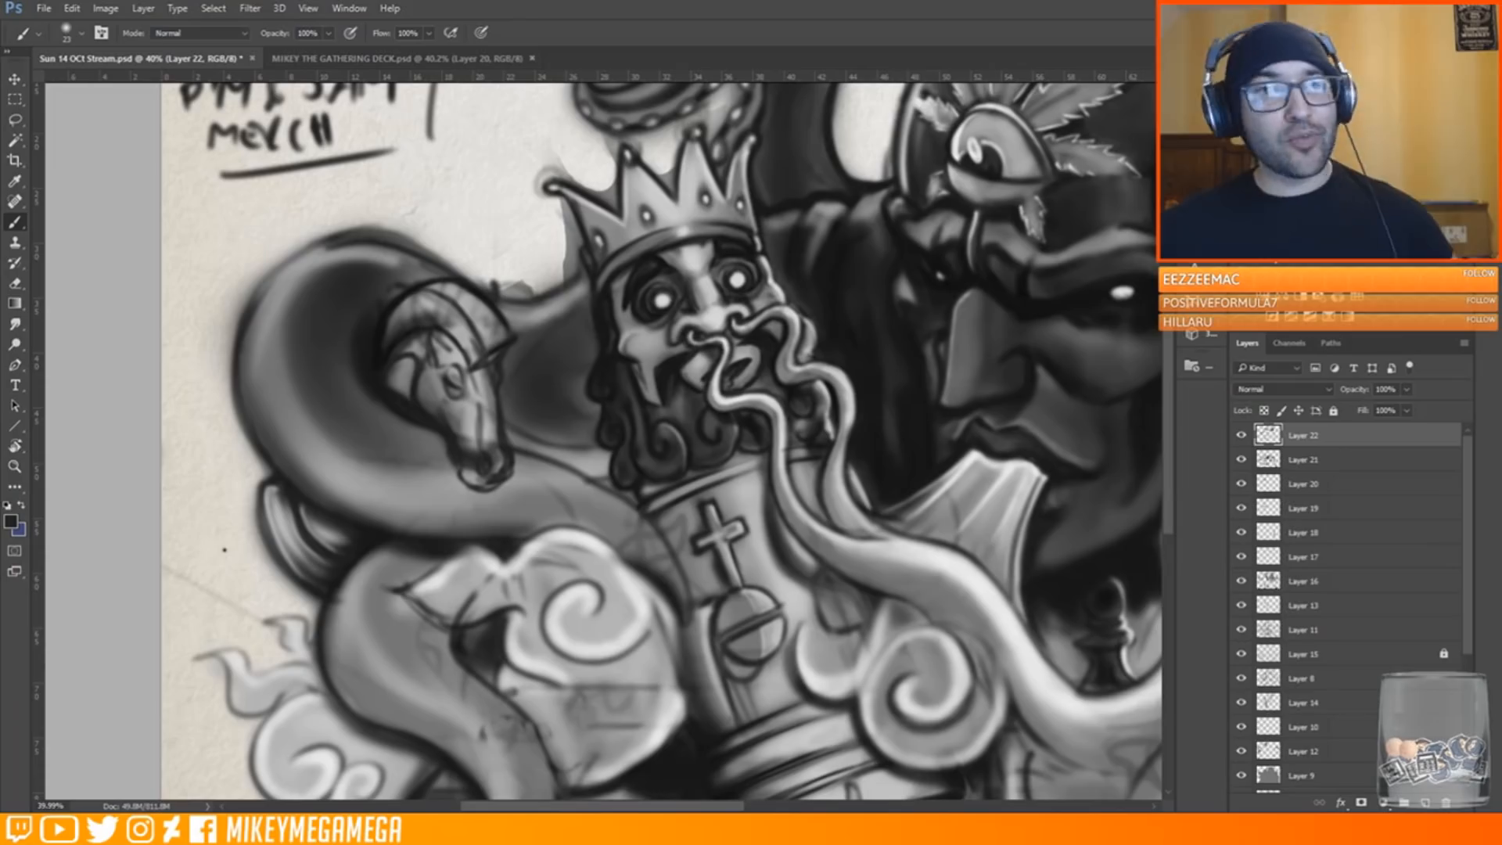
Strengthen the outer contour and inner ridges of the banded form below the coiled tentacle
drag(294, 504, 322, 546)
alt+click(444, 422)
mouse_move(278, 486)
mouse_down()
mouse_move(321, 492)
mouse_move(280, 485)
mouse_move(336, 575)
mouse_up()
drag(298, 551, 324, 568)
mouse_move(270, 482)
mouse_down()
mouse_move(264, 524)
mouse_move(291, 577)
mouse_move(319, 591)
mouse_up()
alt+click(282, 500)
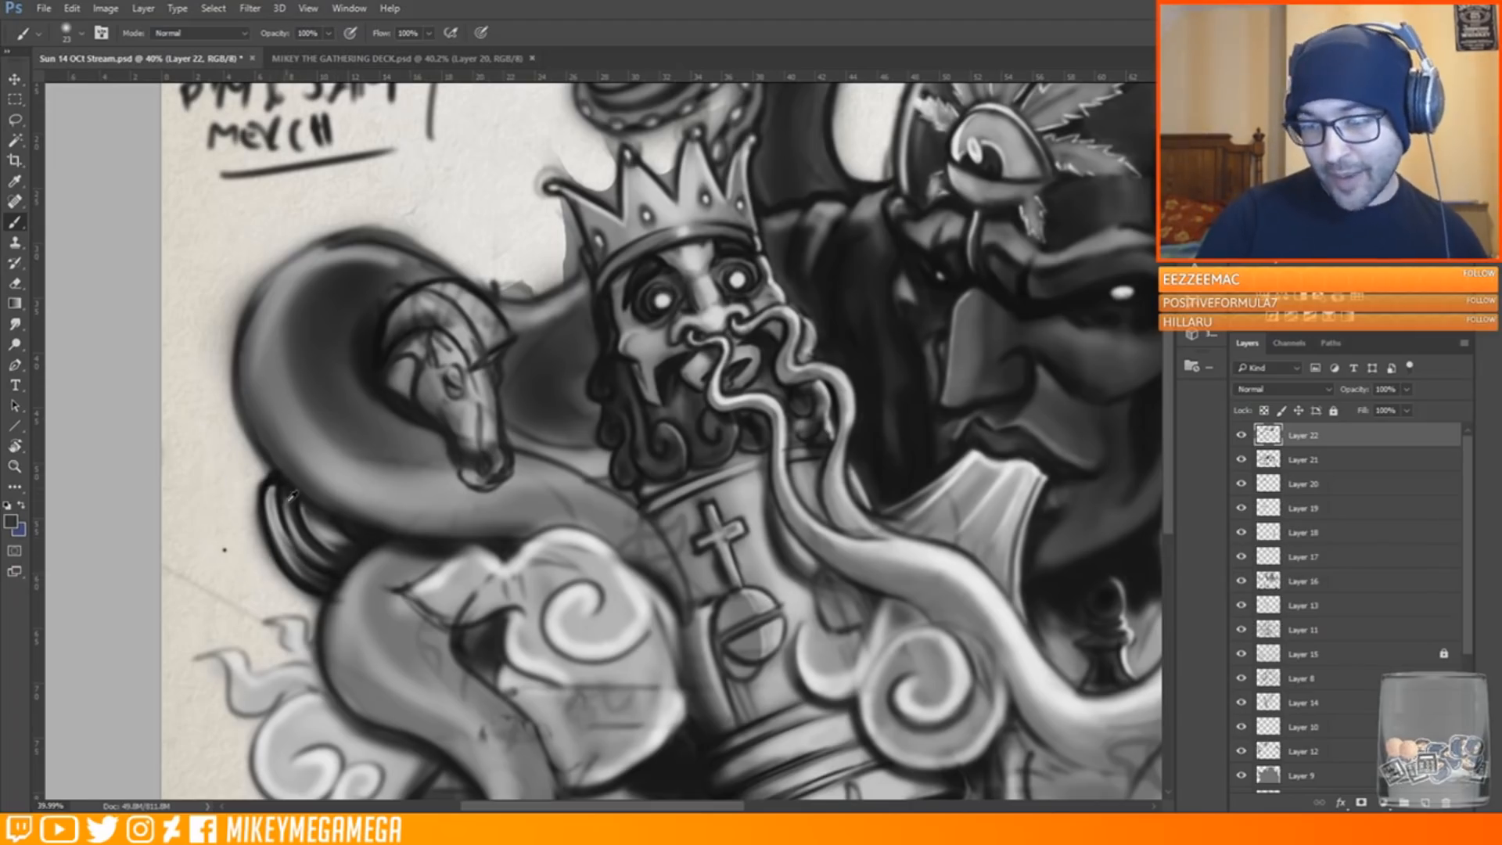
Set the brush size to 44 px, tone the banded form, lighten the horse's face and snout, and save the illustration
right_click(277, 388)
drag(305, 424, 314, 424)
drag(277, 497, 305, 572)
mouse_move(422, 382)
mouse_down()
mouse_move(480, 477)
mouse_move(489, 411)
mouse_up()
mouse_move(488, 378)
mouse_down()
mouse_move(492, 438)
mouse_move(458, 425)
mouse_move(496, 466)
mouse_up()
alt+click(470, 420)
key(ctrl+s)
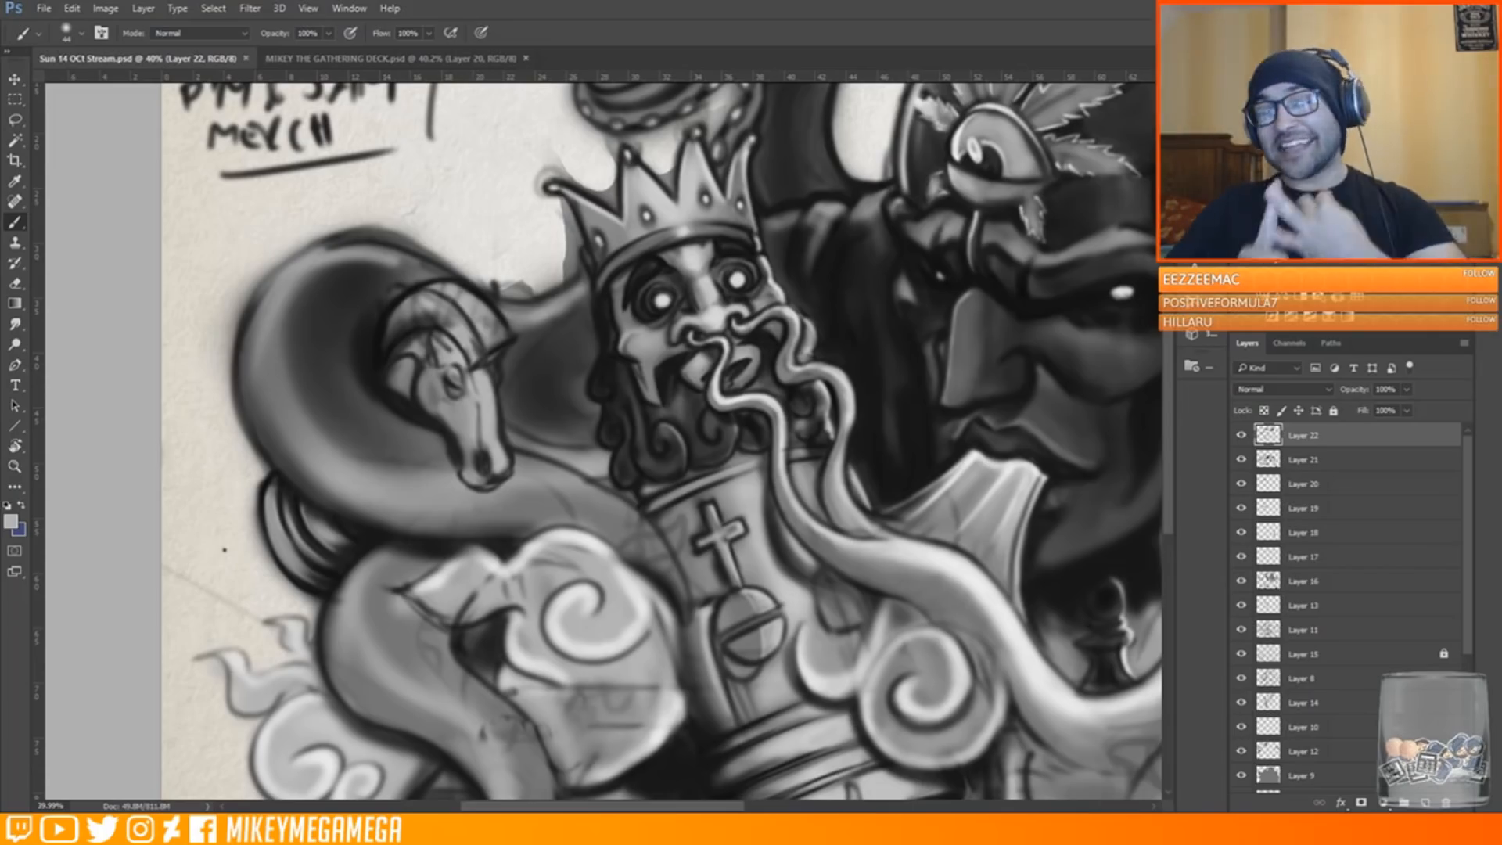
Sample greys and shade the upper rim of the coiled tentacle around the horse head
click(581, 454)
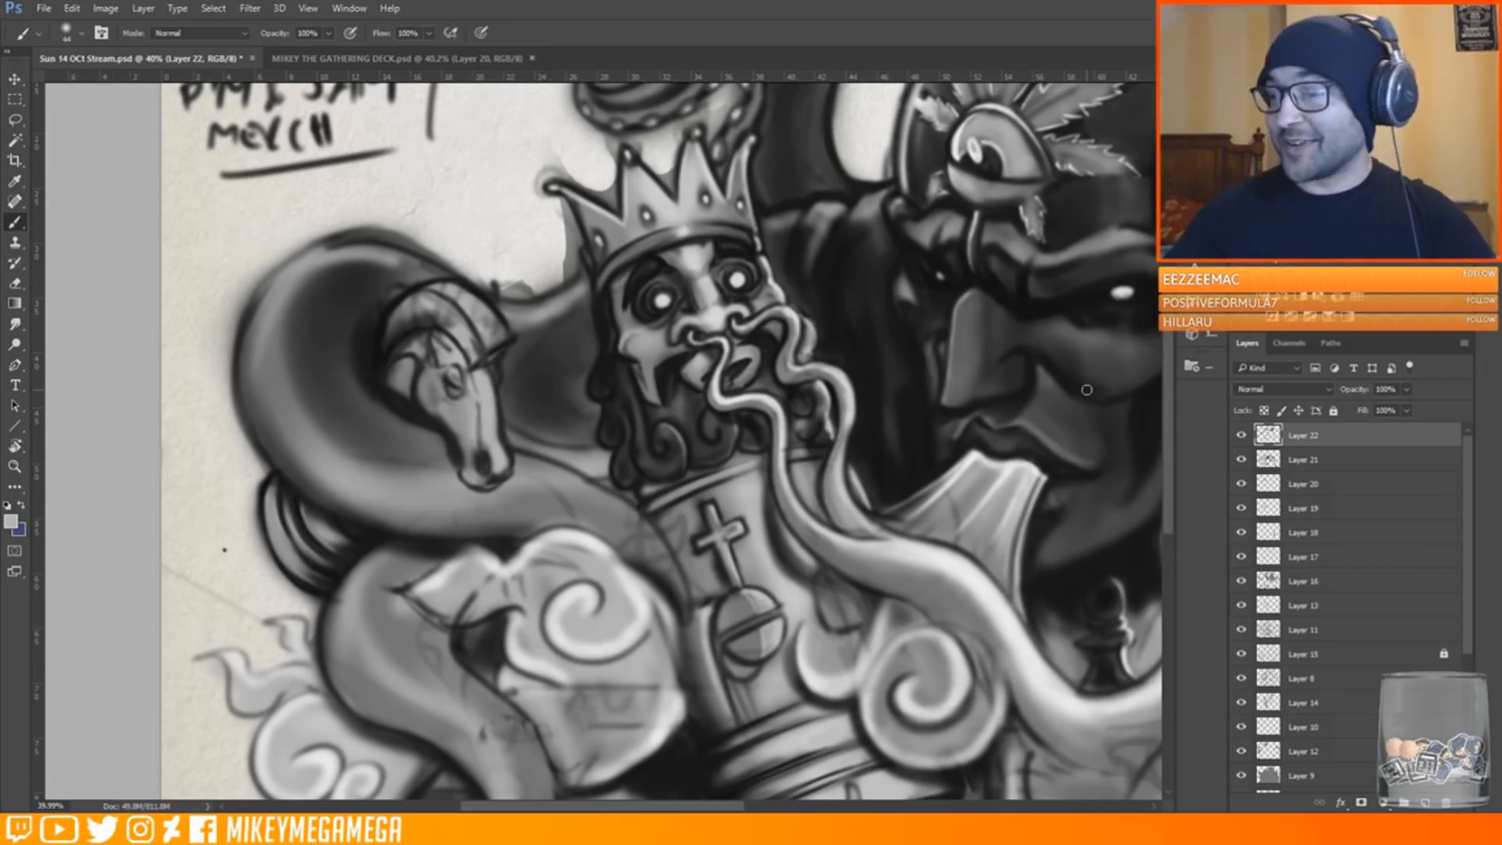
scroll(1087, 390, down, 3)
alt+click(953, 344)
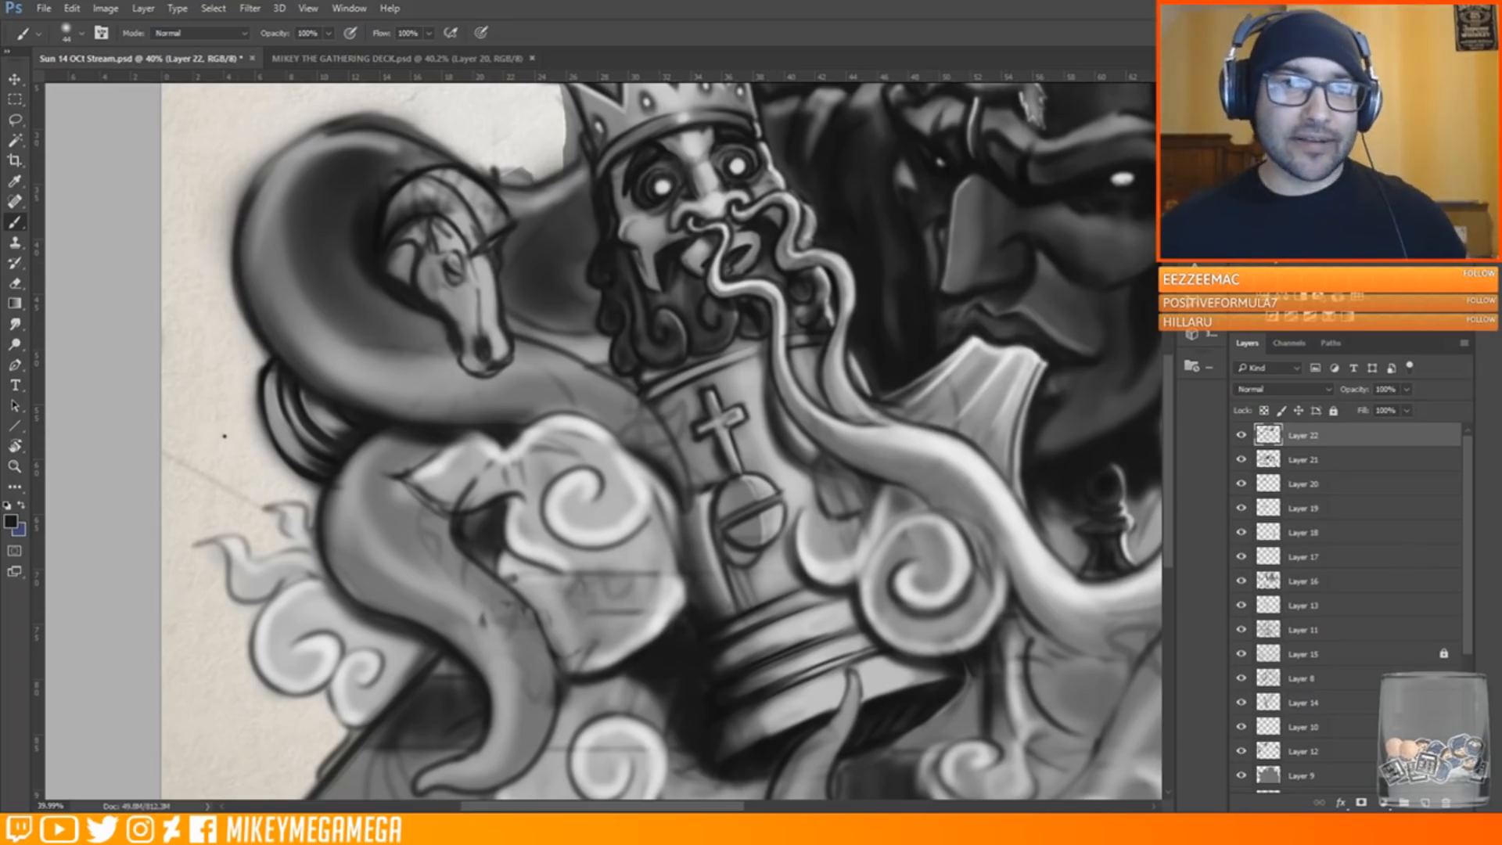
alt+click(357, 470)
drag(323, 133, 446, 160)
scroll(829, 234, up, 5)
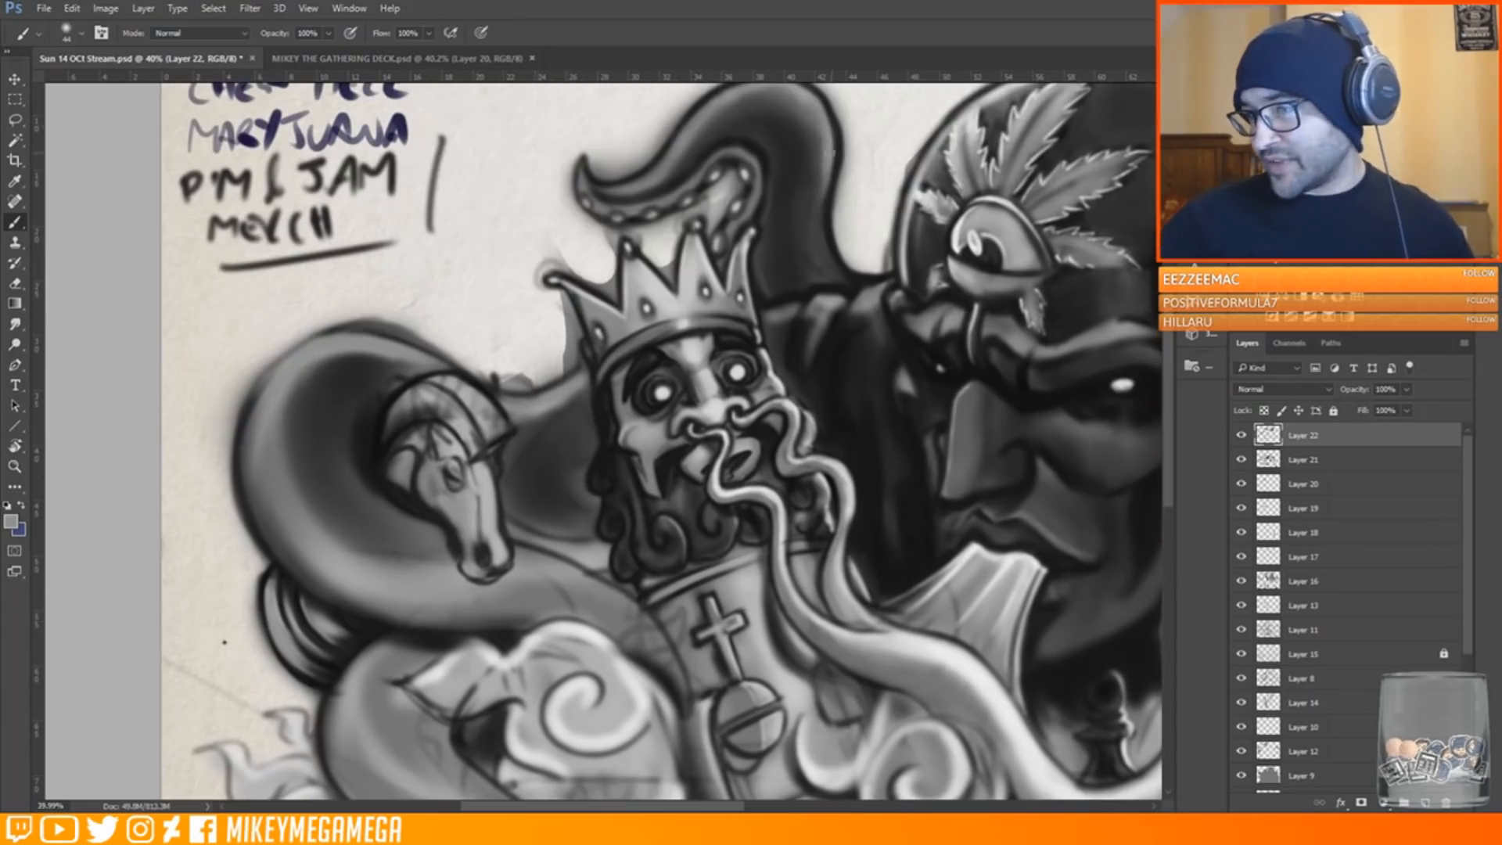
Darken the area where the banded form meets the underside of the coiled tentacle
scroll(808, 102, up, 2)
scroll(814, 185, down, 8)
alt+click(260, 287)
drag(311, 340, 349, 360)
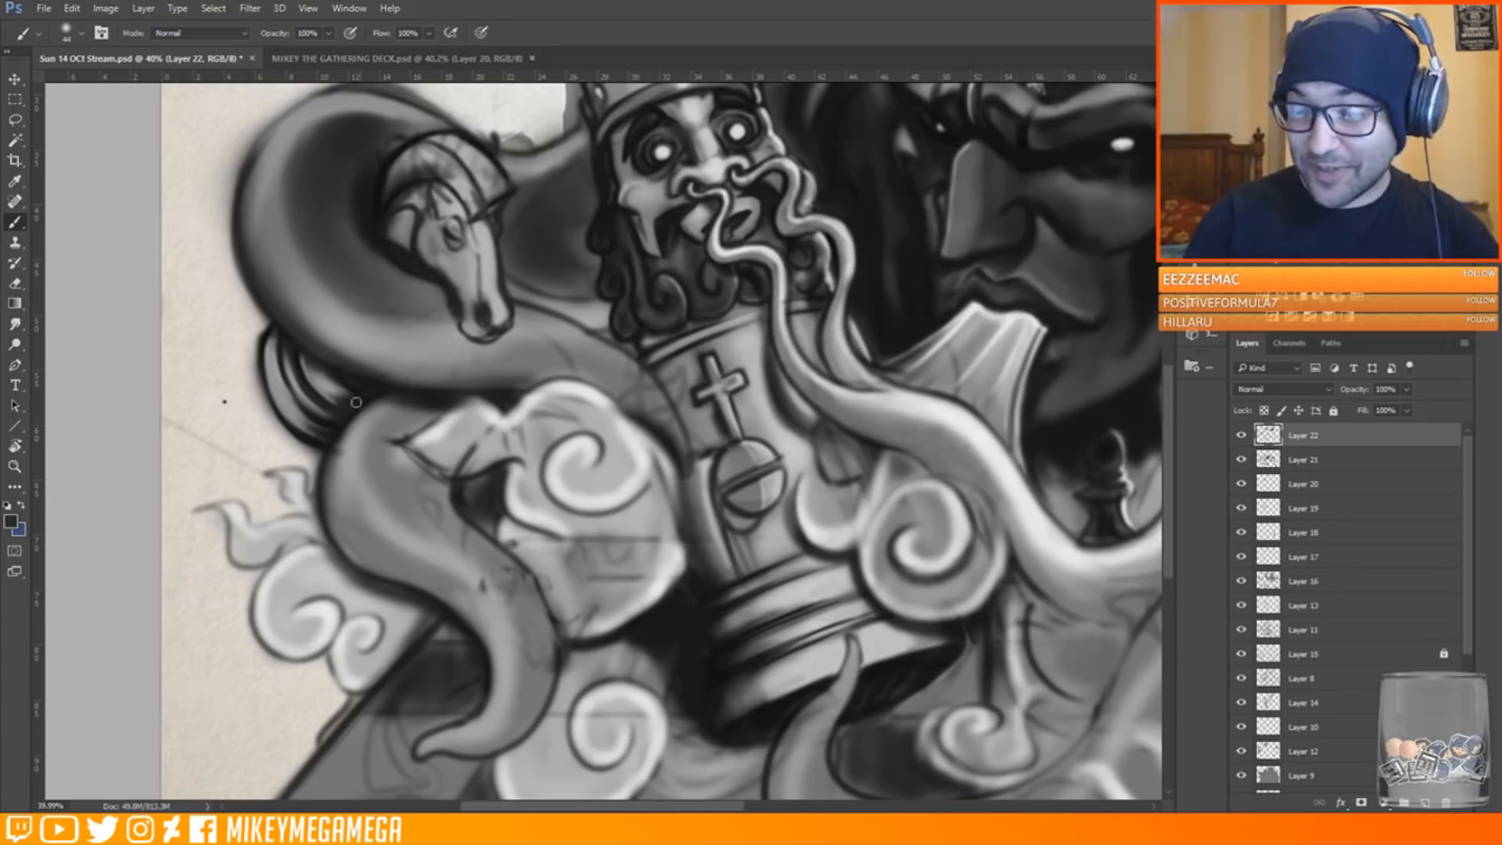
scroll(670, 489, up, 3)
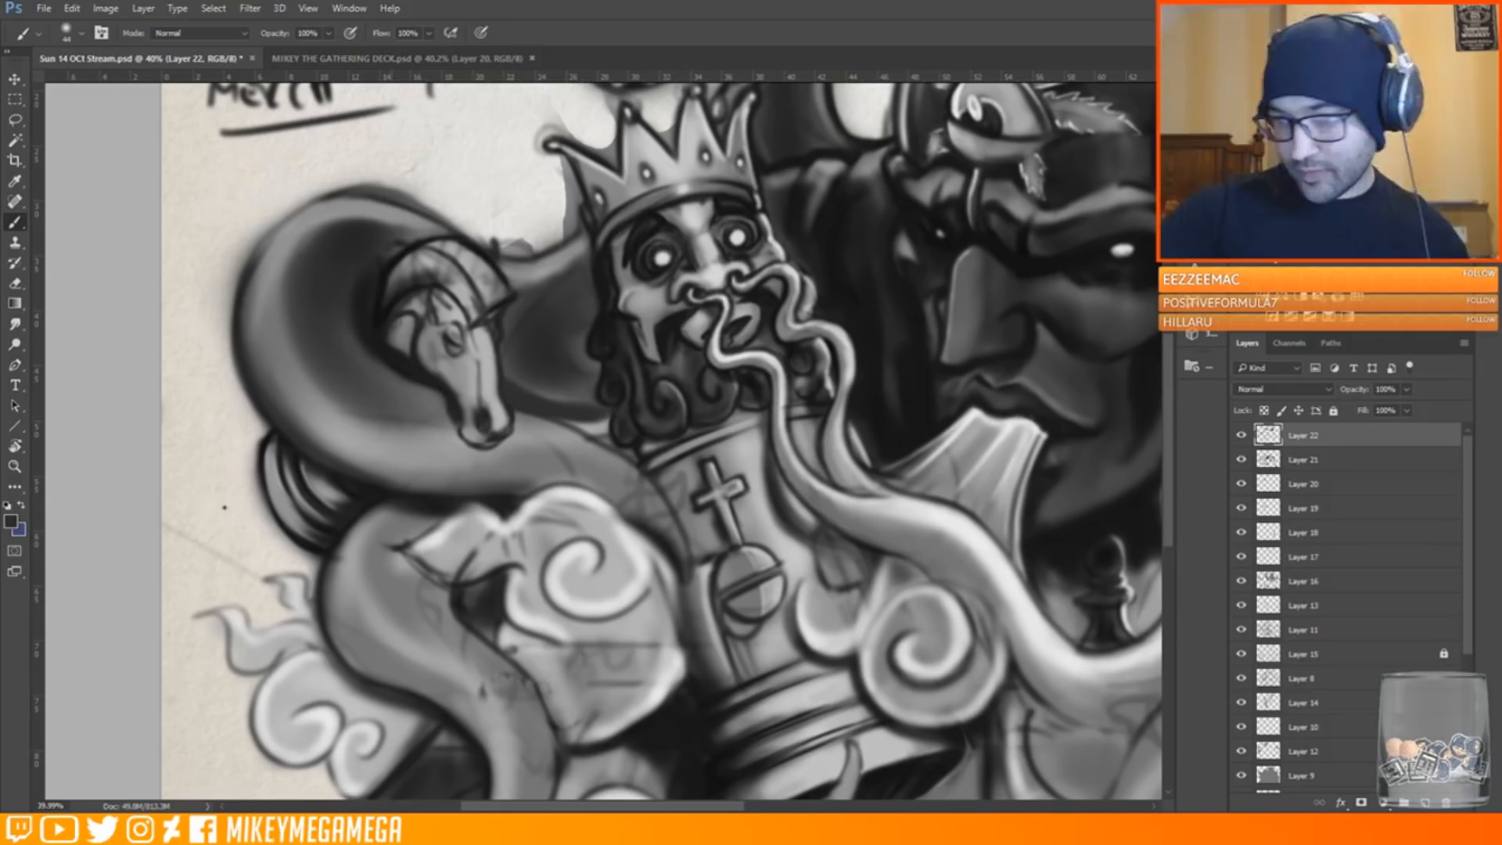
key(x)
key(x)
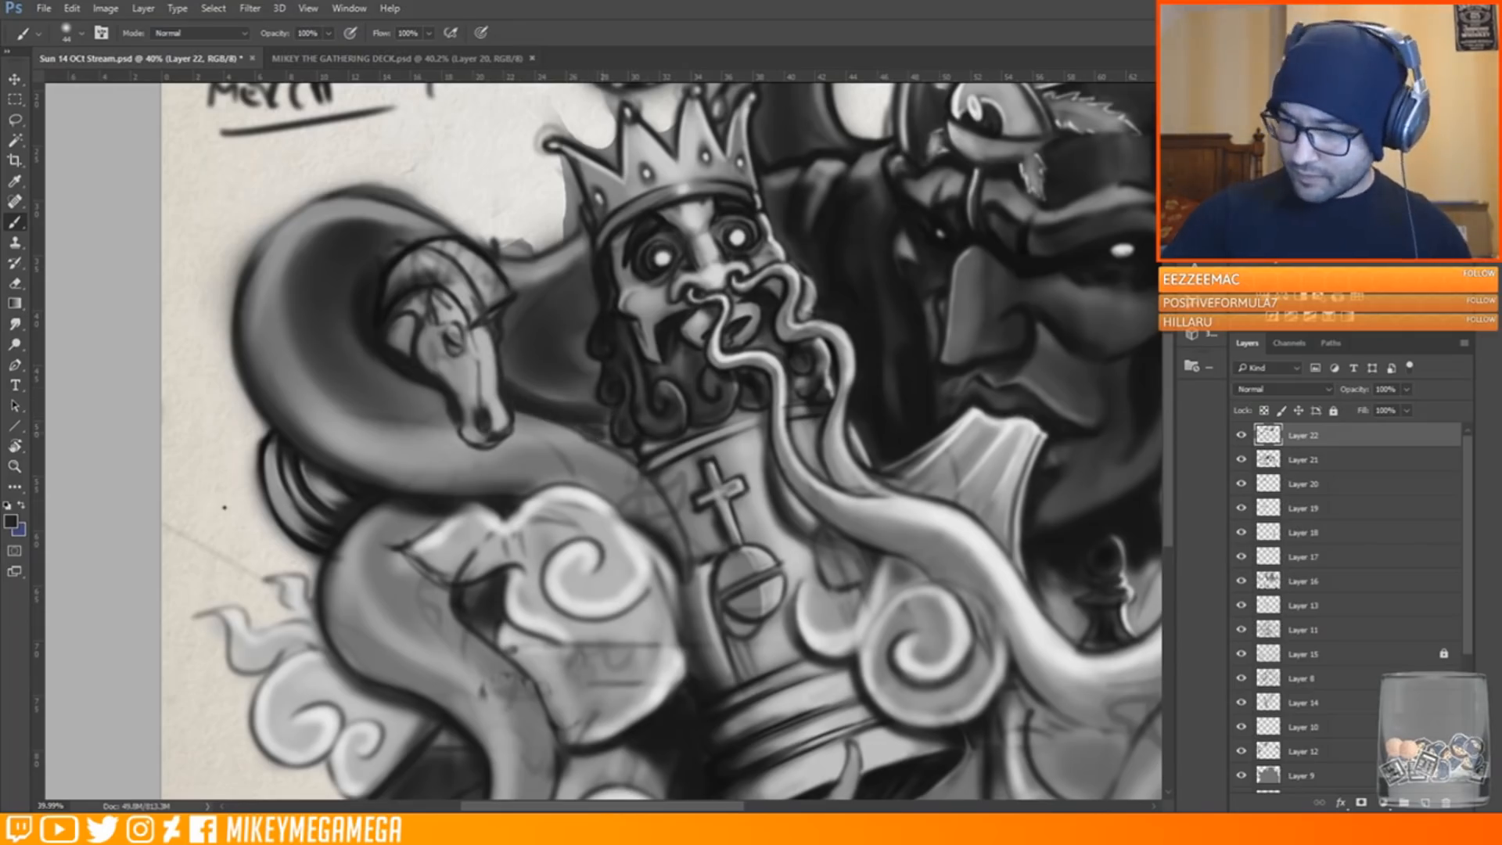
Sample greys and shade the inside of the coiled tentacle behind the horse's head and the stretch towards the king's beard
alt+click(416, 260)
mouse_move(380, 267)
mouse_down()
mouse_move(353, 291)
mouse_move(395, 374)
mouse_up()
mouse_move(509, 322)
mouse_down()
mouse_move(572, 389)
mouse_move(594, 388)
mouse_up()
mouse_move(507, 332)
mouse_down()
mouse_move(529, 389)
mouse_move(578, 394)
mouse_up()
mouse_move(519, 327)
mouse_down()
mouse_move(593, 390)
mouse_move(512, 349)
mouse_up()
alt+click(570, 331)
alt+click(537, 394)
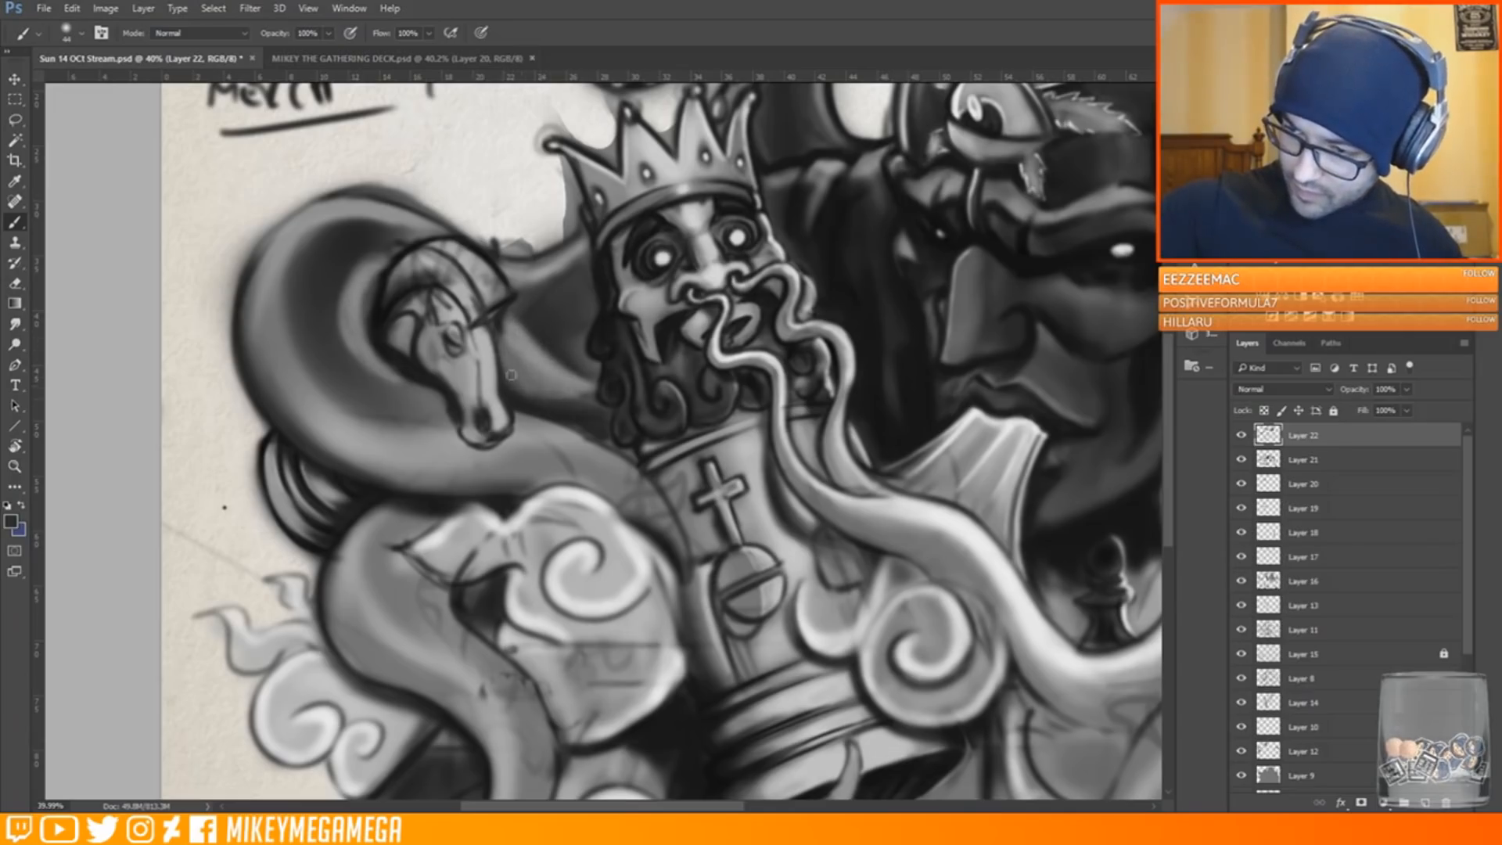
Reduce the brush size and paint a lighter rim with dark shading along the tentacle's inner curl beside the horse's head
right_click(377, 294)
key(Return)
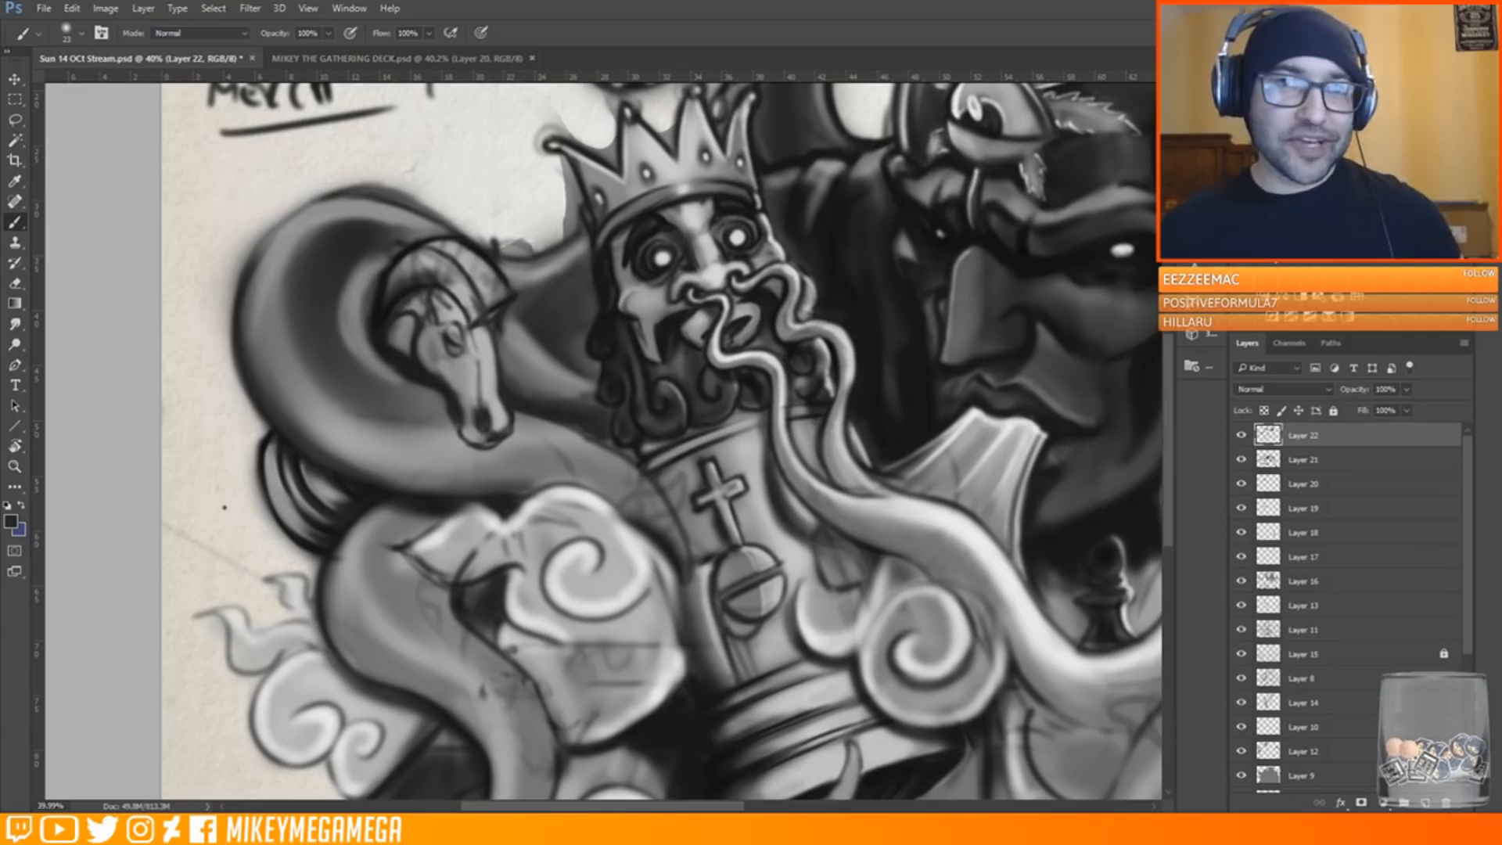
alt+click(383, 320)
mouse_move(413, 387)
mouse_down()
mouse_move(381, 379)
mouse_move(342, 307)
mouse_up()
key(bracketright)
key(bracketright)
key(bracketright)
drag(364, 374, 405, 391)
drag(349, 341, 360, 264)
Set the brush size to 25 px and save the illustration
right_click(410, 247)
drag(514, 281, 508, 282)
click(652, 209)
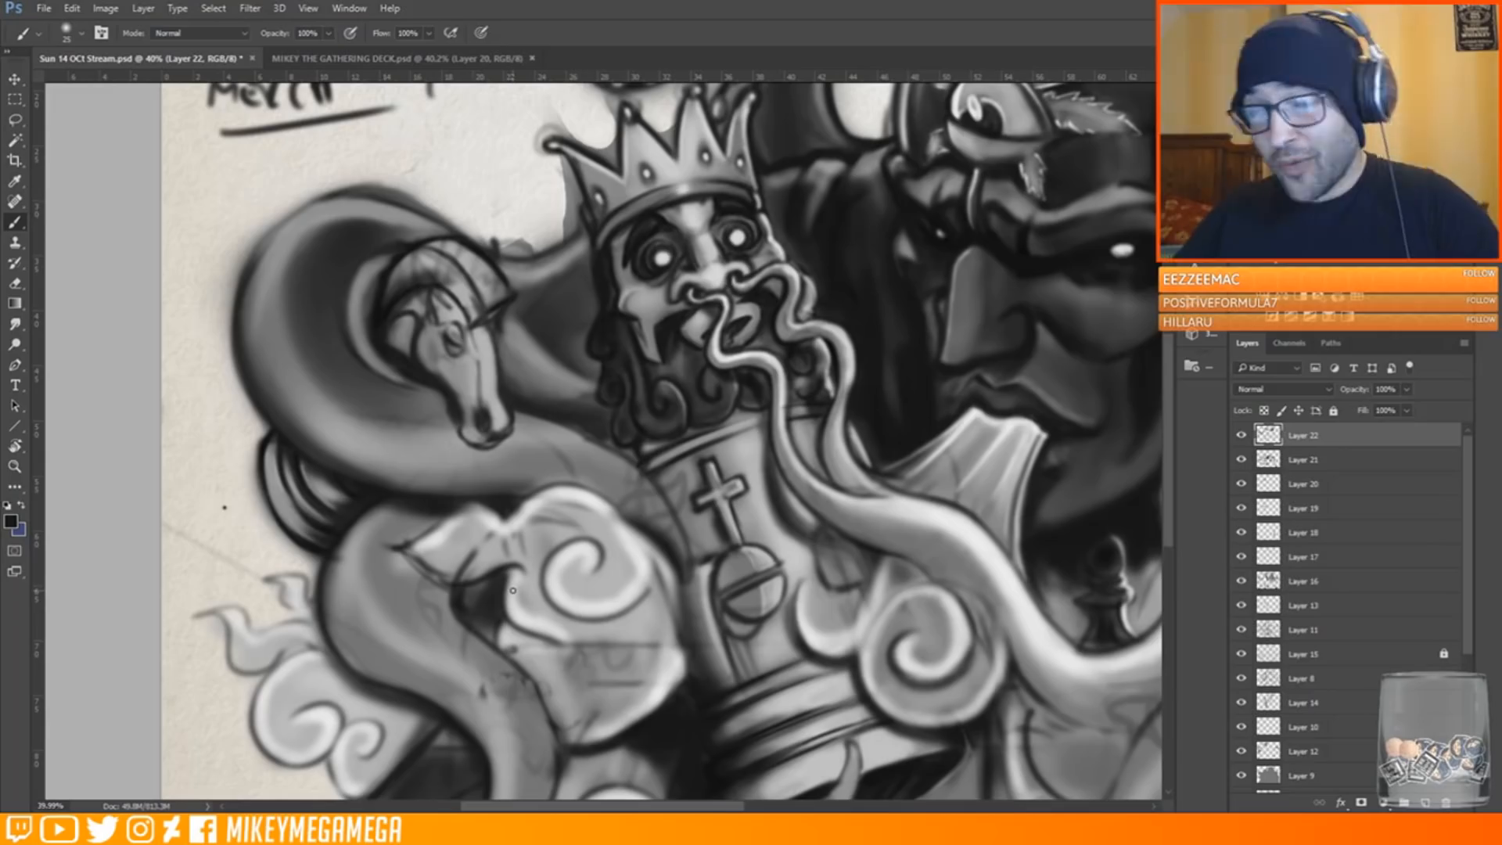
scroll(896, 185, up, 2)
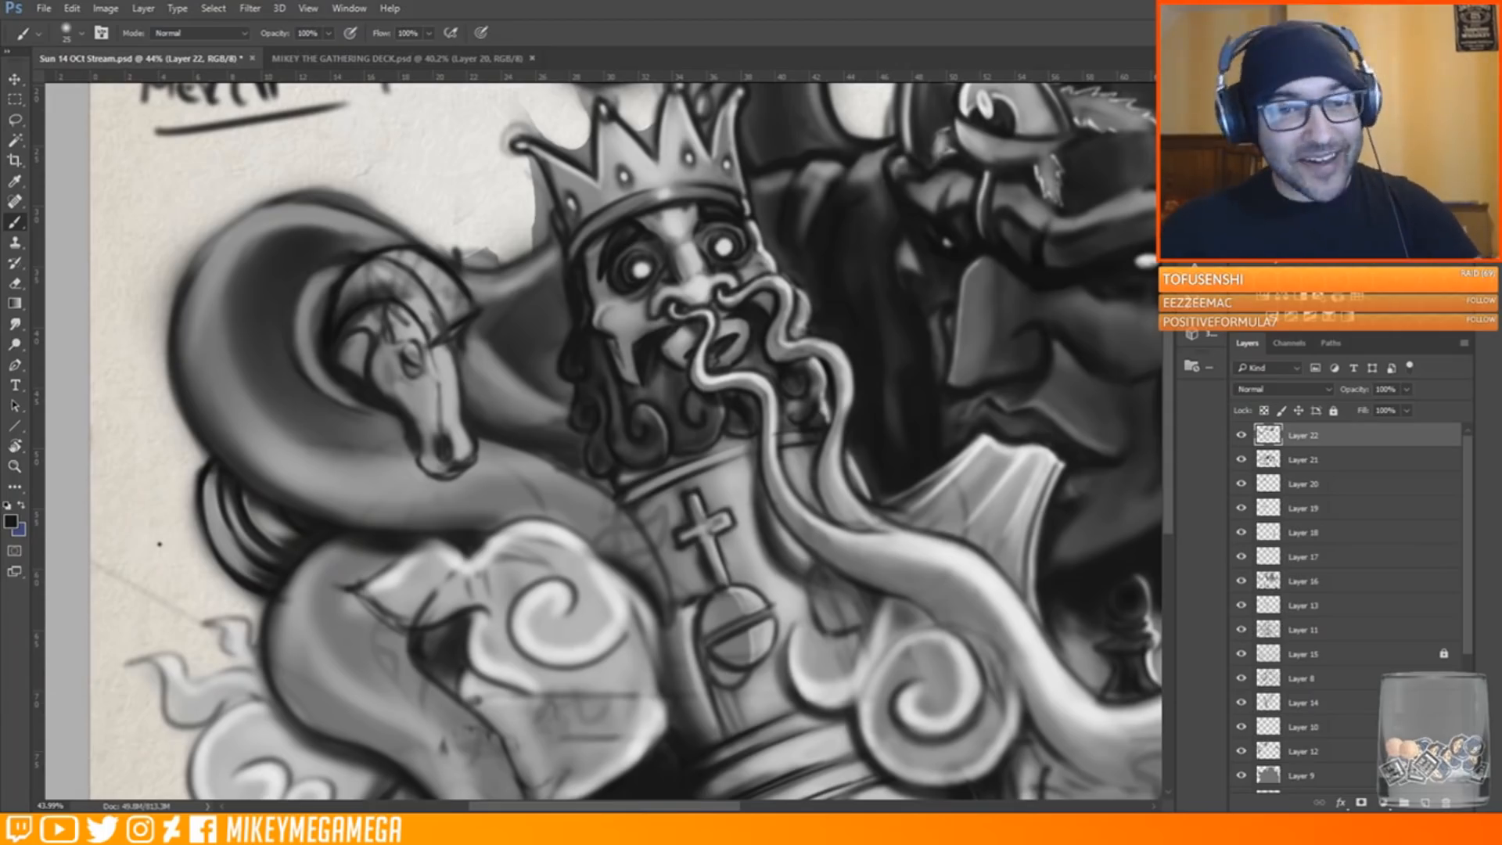
key(ctrl+0)
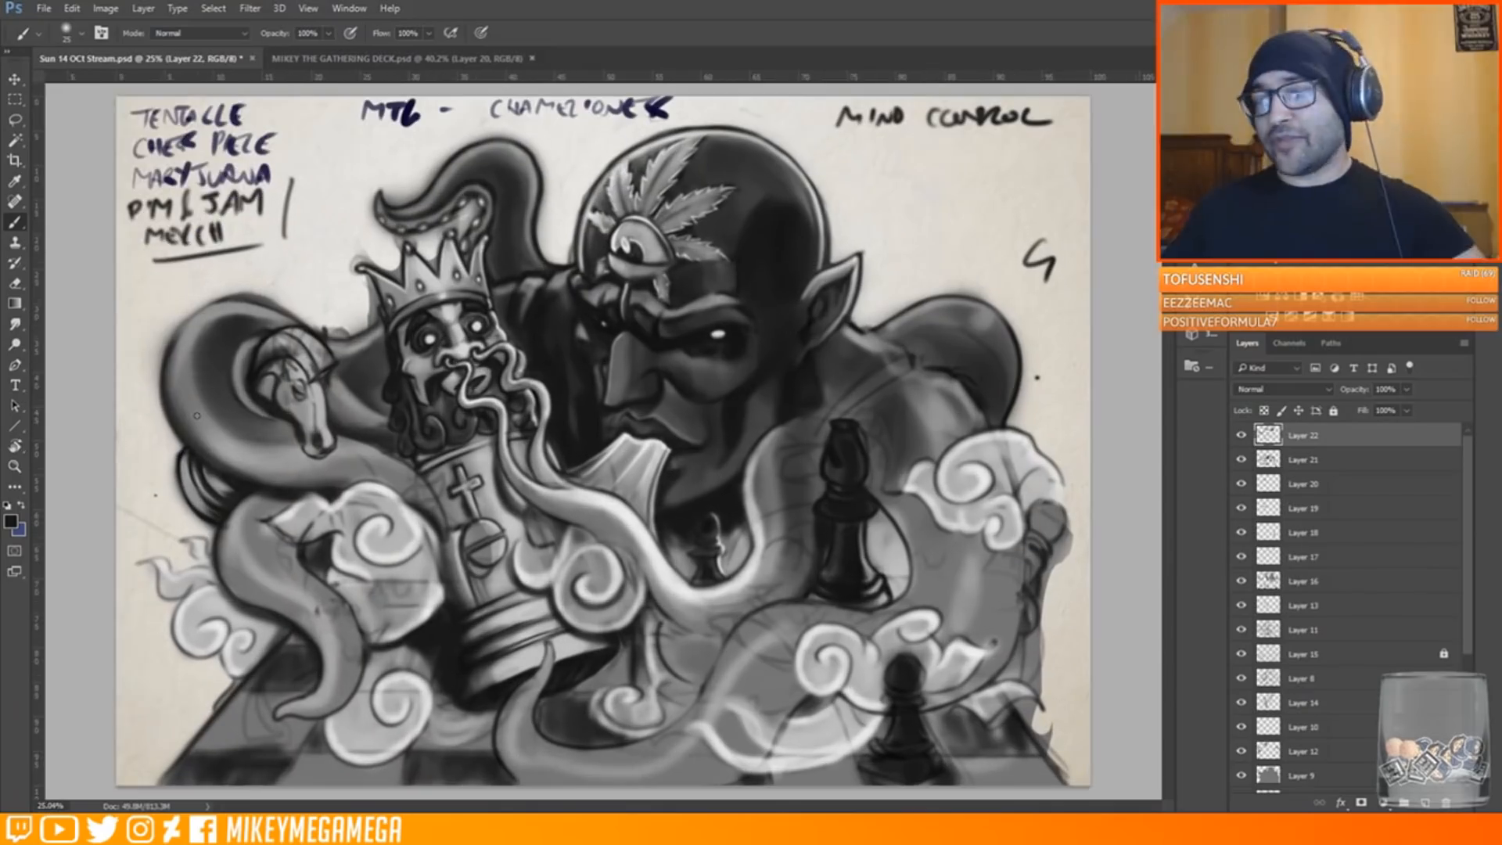
click(43, 8)
click(66, 166)
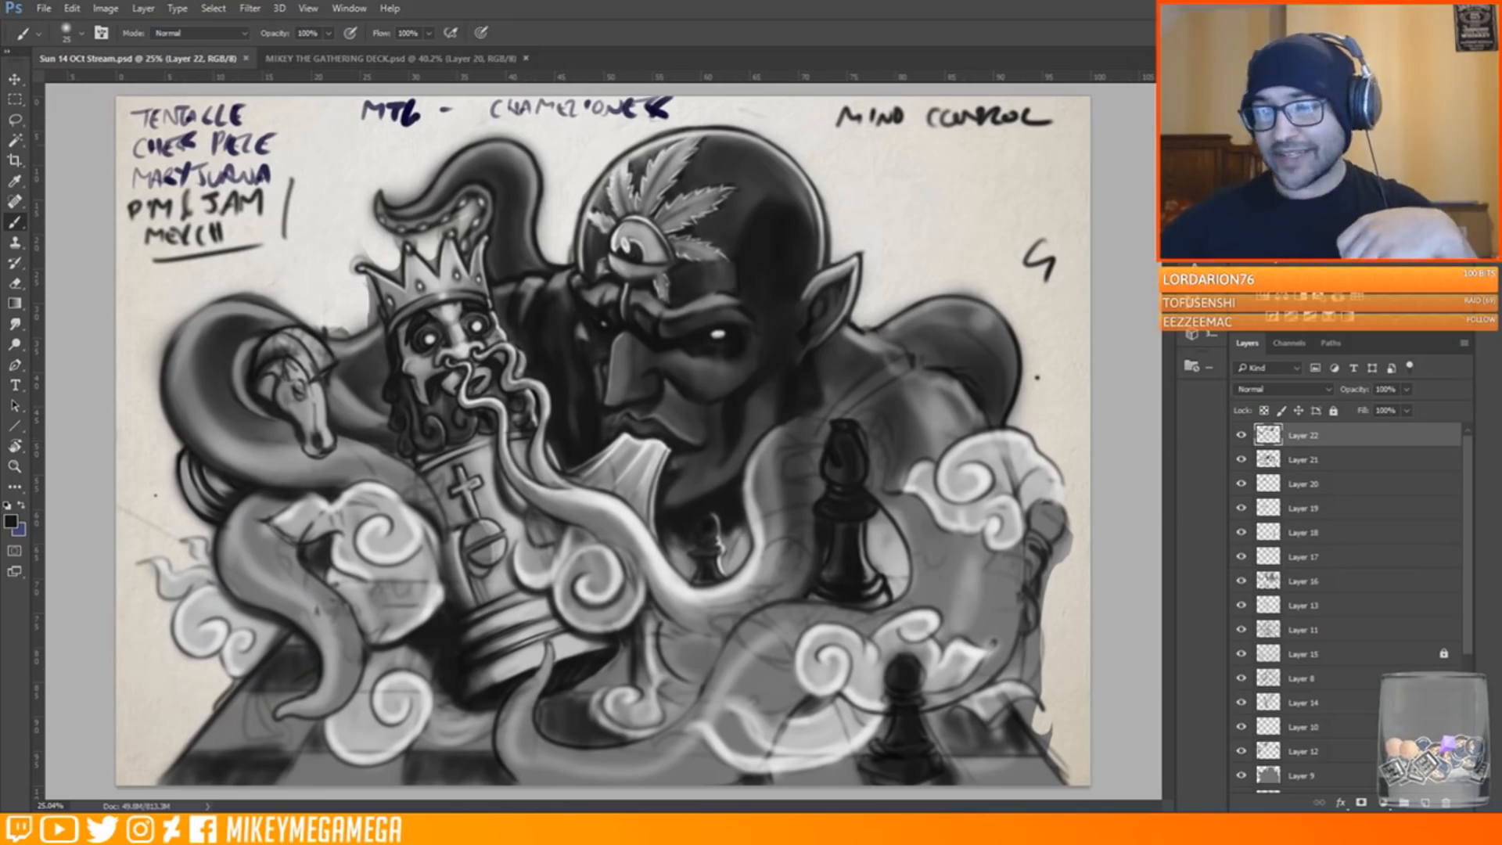
Check the MIKEY THE GATHERING DECK.psd artwork for comparison and return to the Sun 14 OCT Stream.psd illustration
click(390, 59)
scroll(585, 438, up, 3)
click(138, 58)
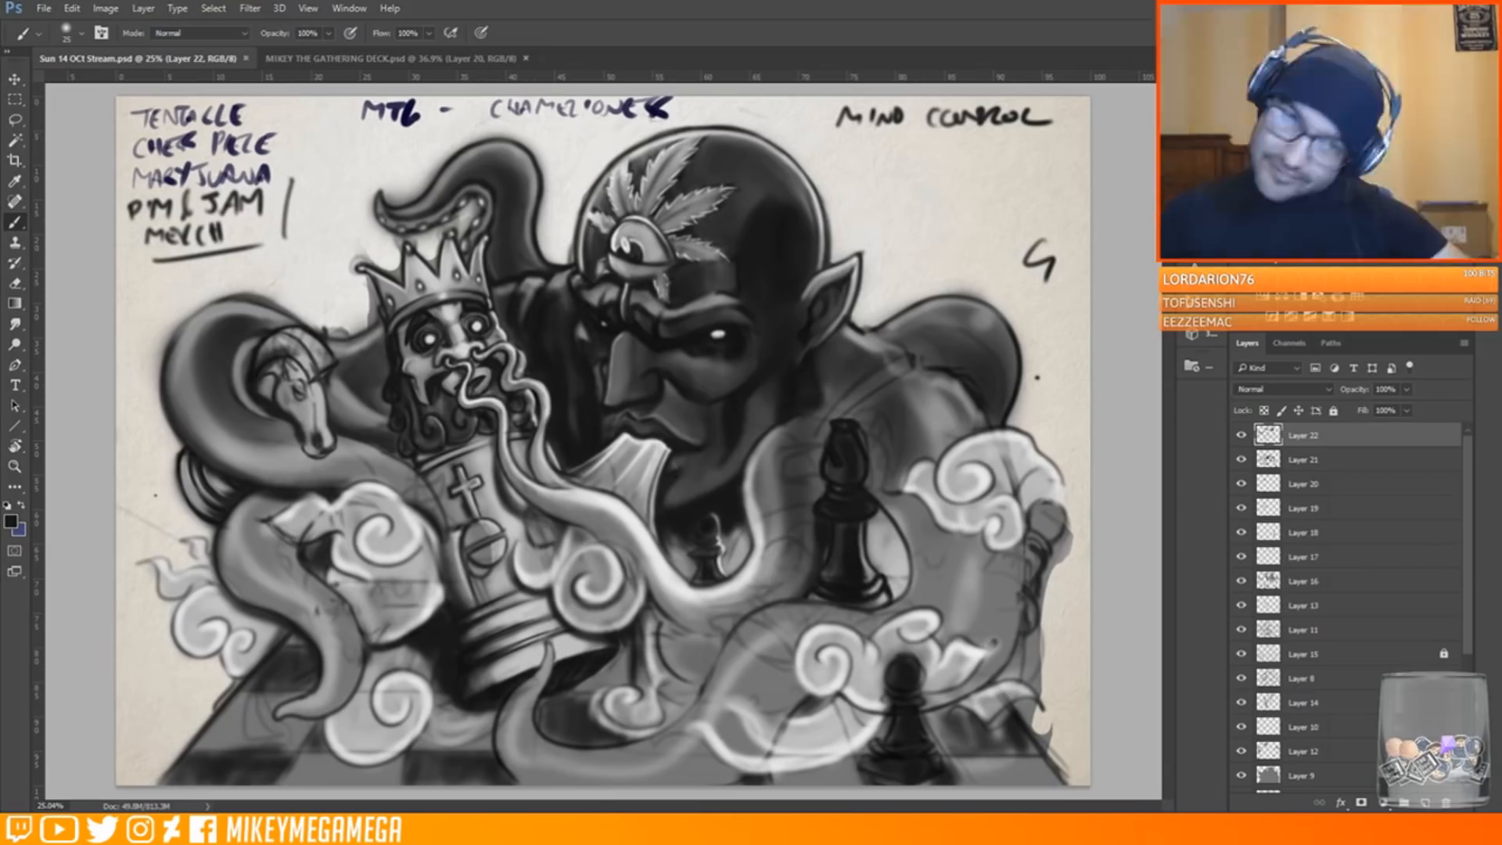
key(alt+Tab)
key(alt+Tab)
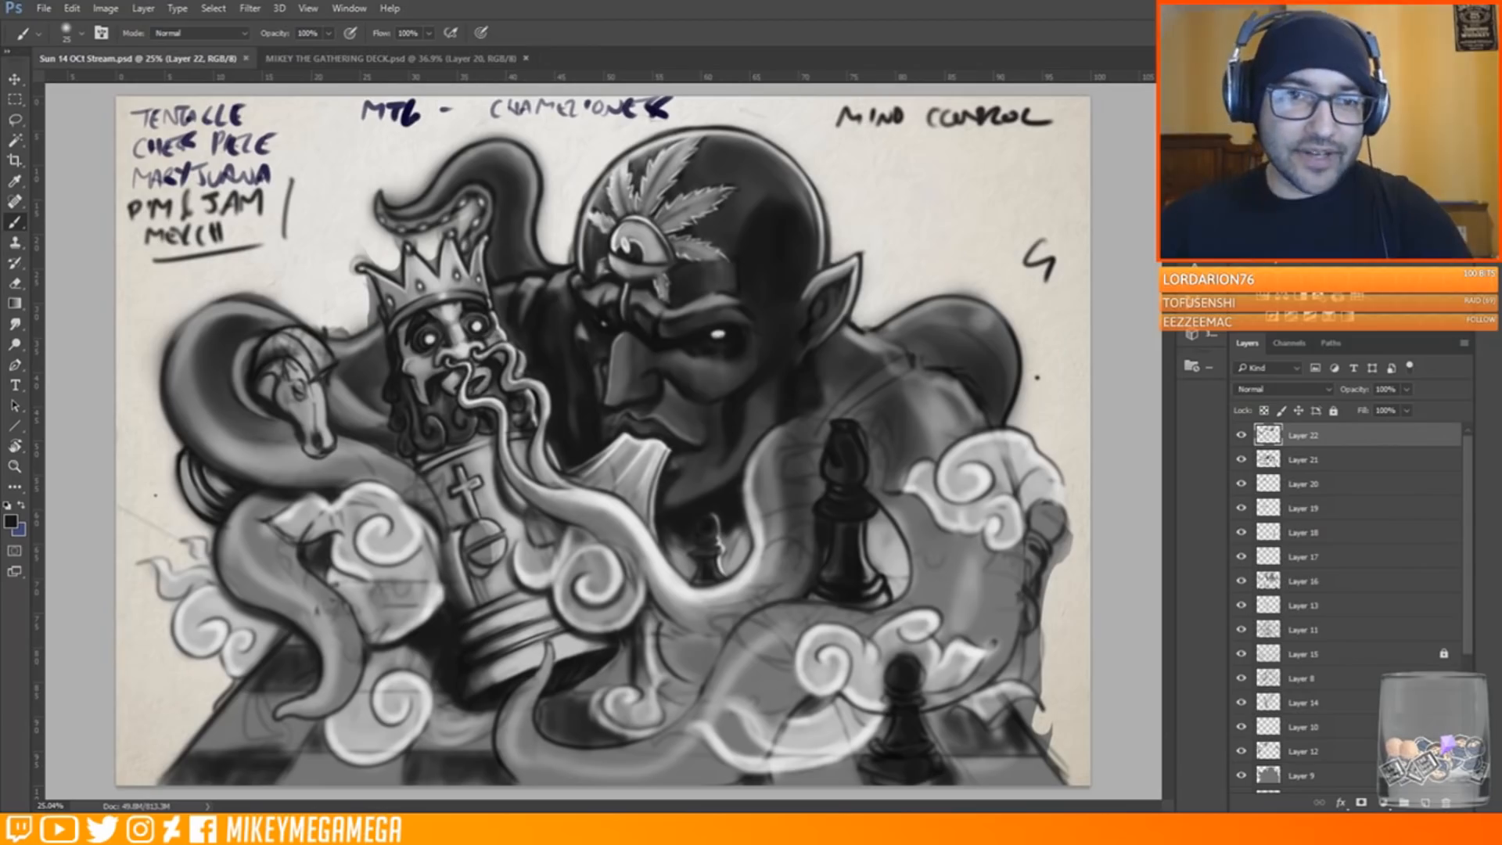
Paint light highlights down the horse's forehead and snout, and change the foreground colour to near white
scroll(133, 572, up, 5)
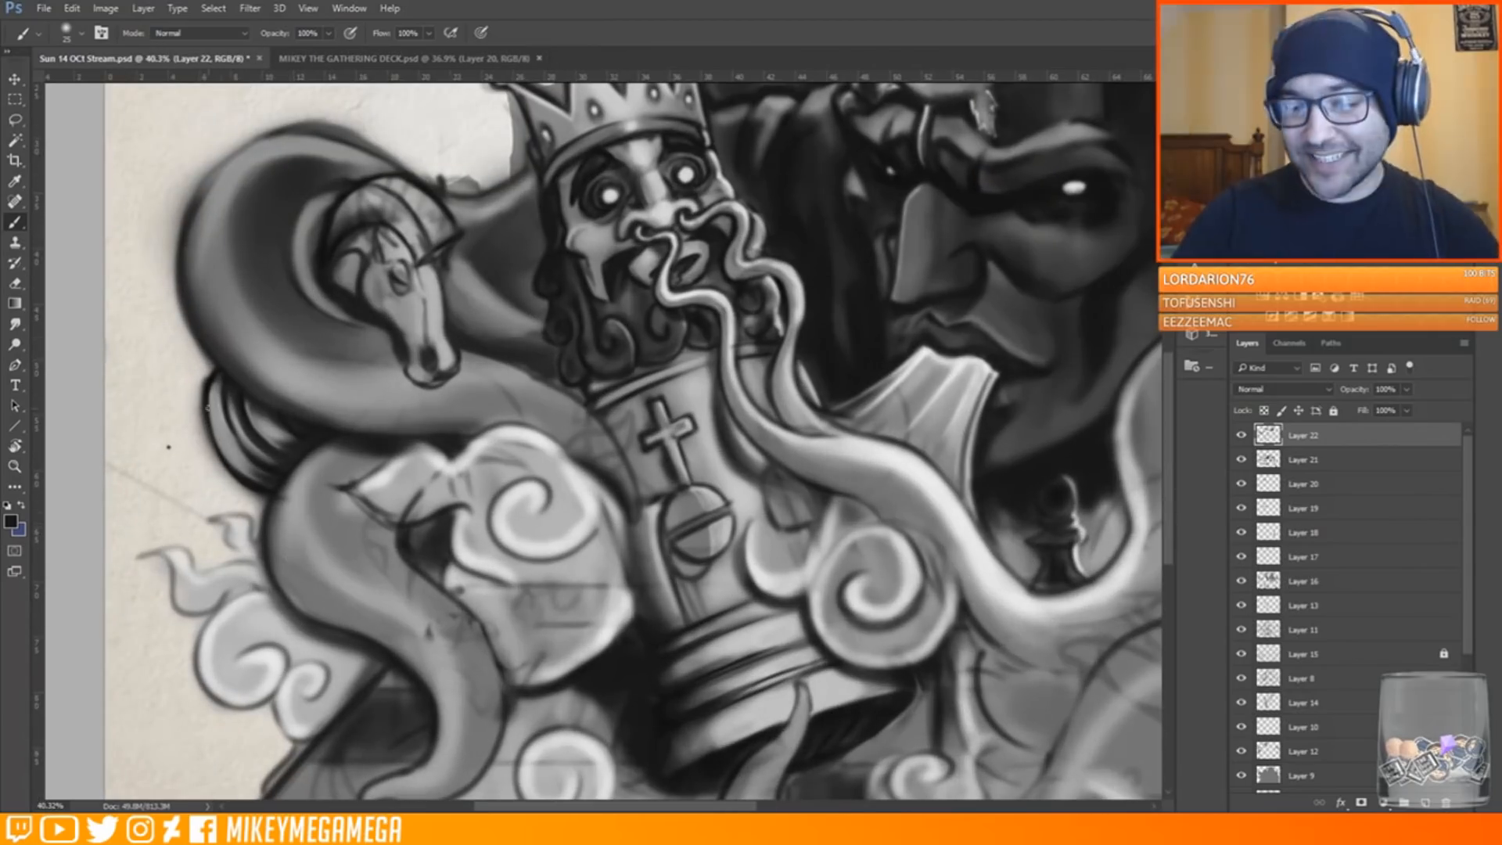
key(x)
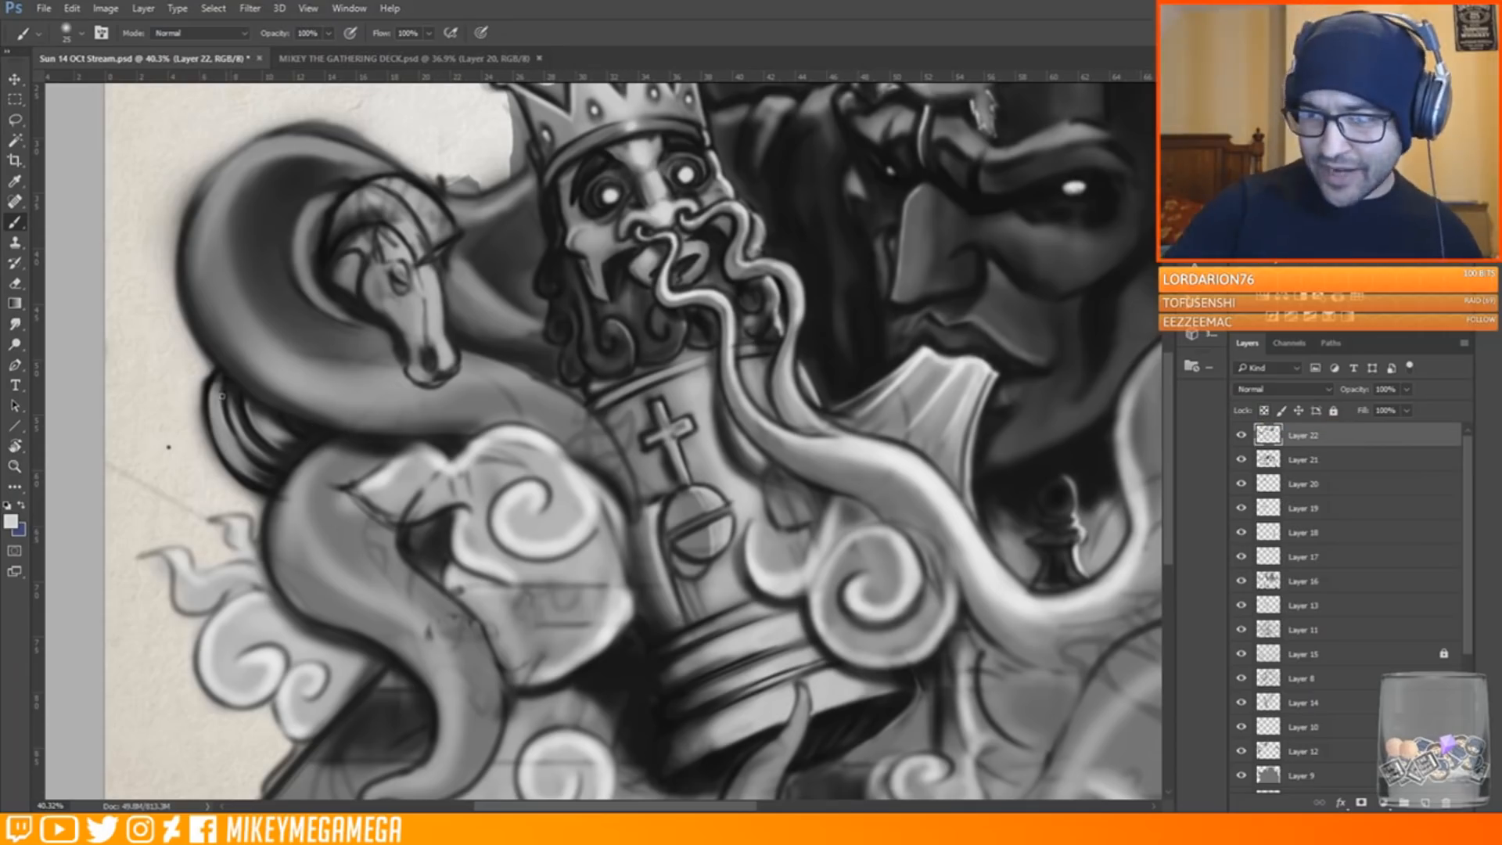
drag(387, 243, 435, 358)
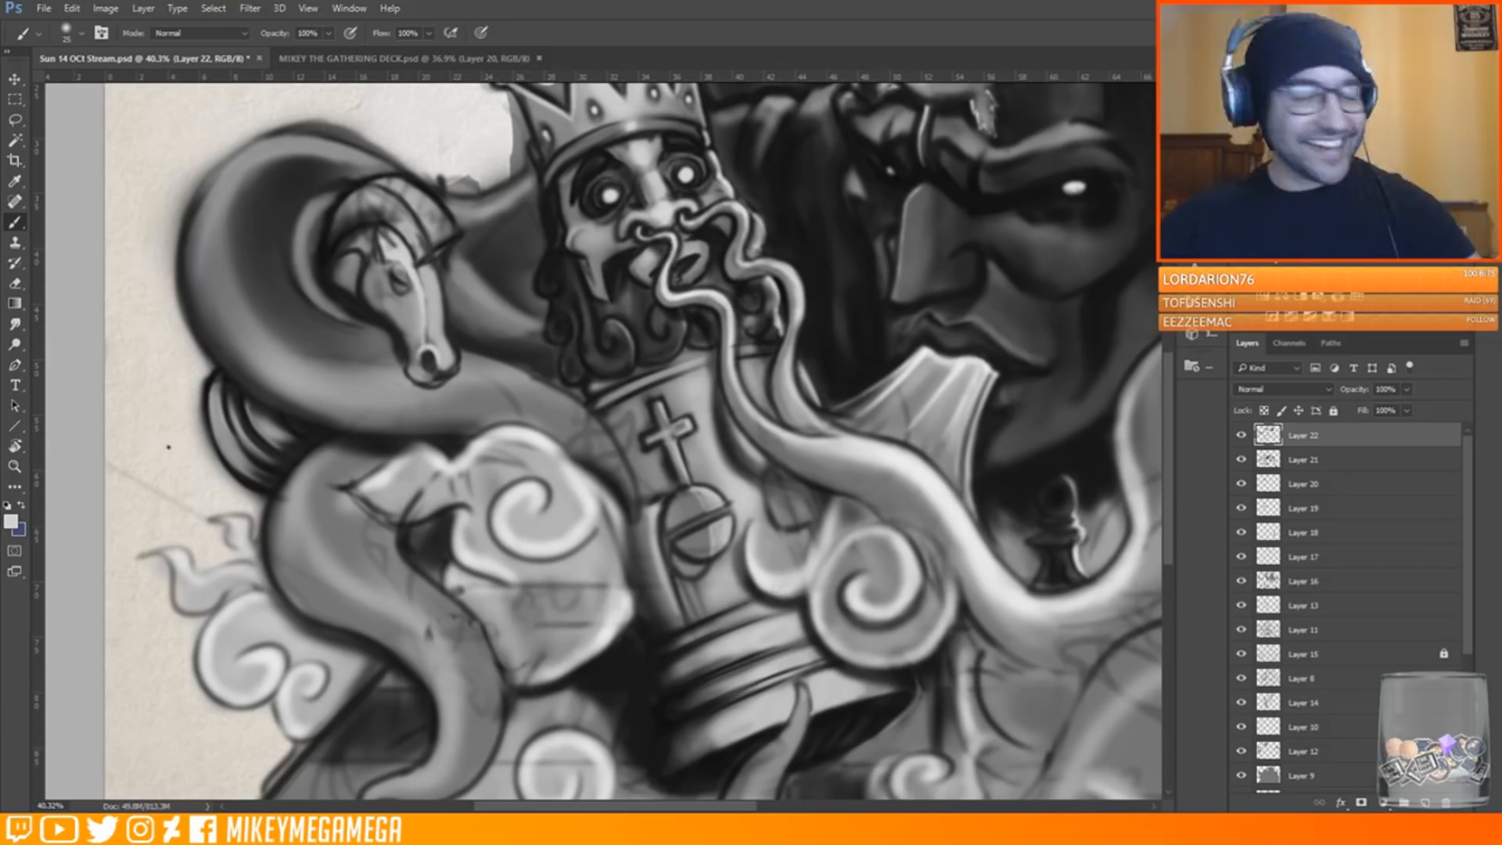
drag(414, 278, 441, 356)
click(12, 524)
key(Return)
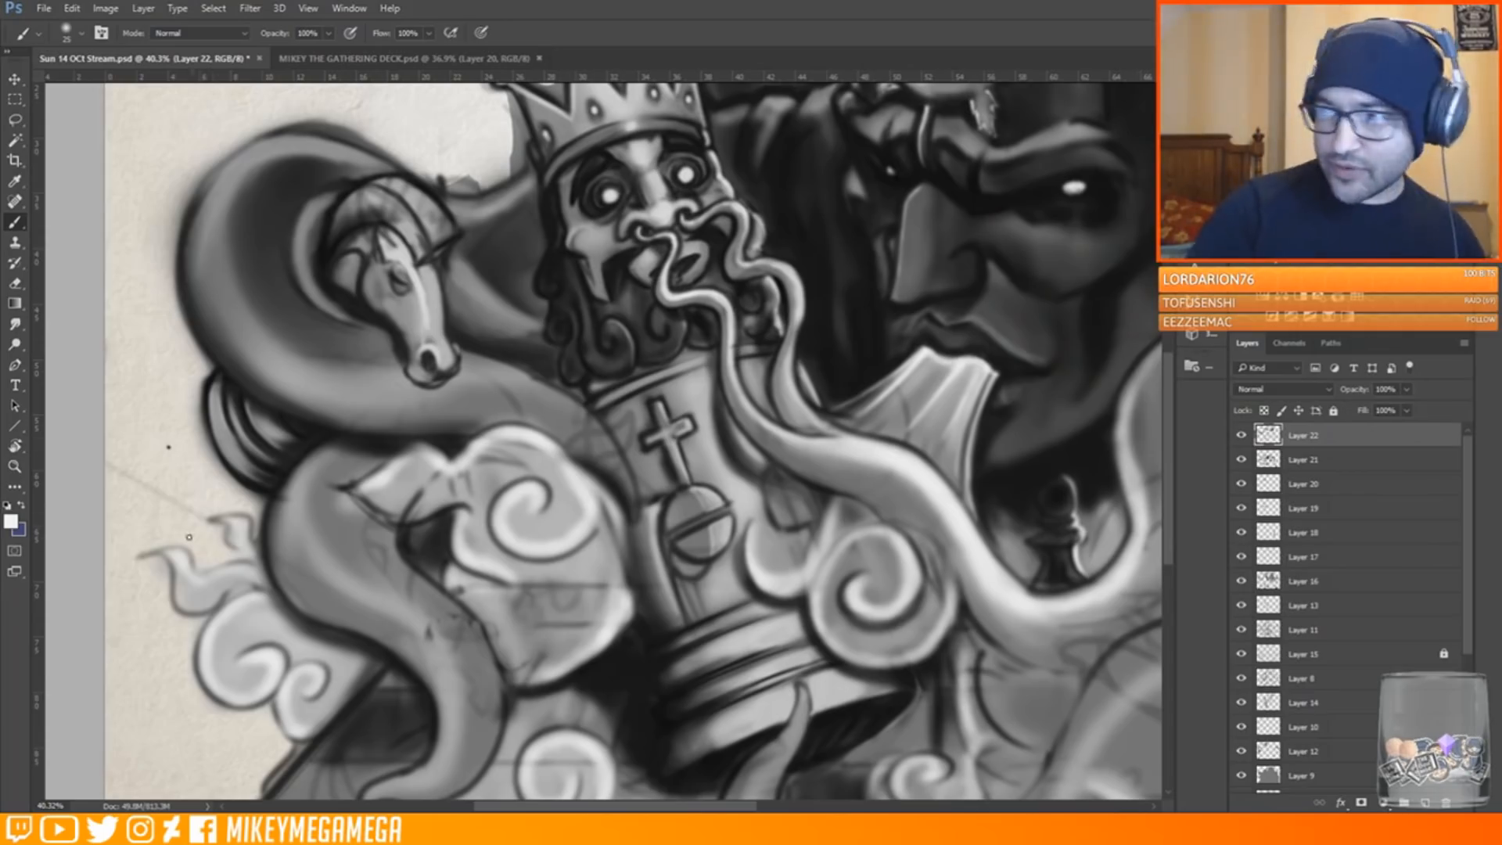
Define the horse's eye, lighten the curved crest above its head, and enlarge the brush to 53 px
alt+click(413, 256)
drag(394, 270, 399, 289)
mouse_move(436, 241)
mouse_down()
mouse_move(388, 183)
mouse_move(452, 234)
mouse_up()
mouse_move(397, 190)
mouse_down()
mouse_move(308, 260)
mouse_move(371, 192)
mouse_up()
alt+click(339, 215)
alt+click(383, 202)
right_click(406, 219)
click(494, 255)
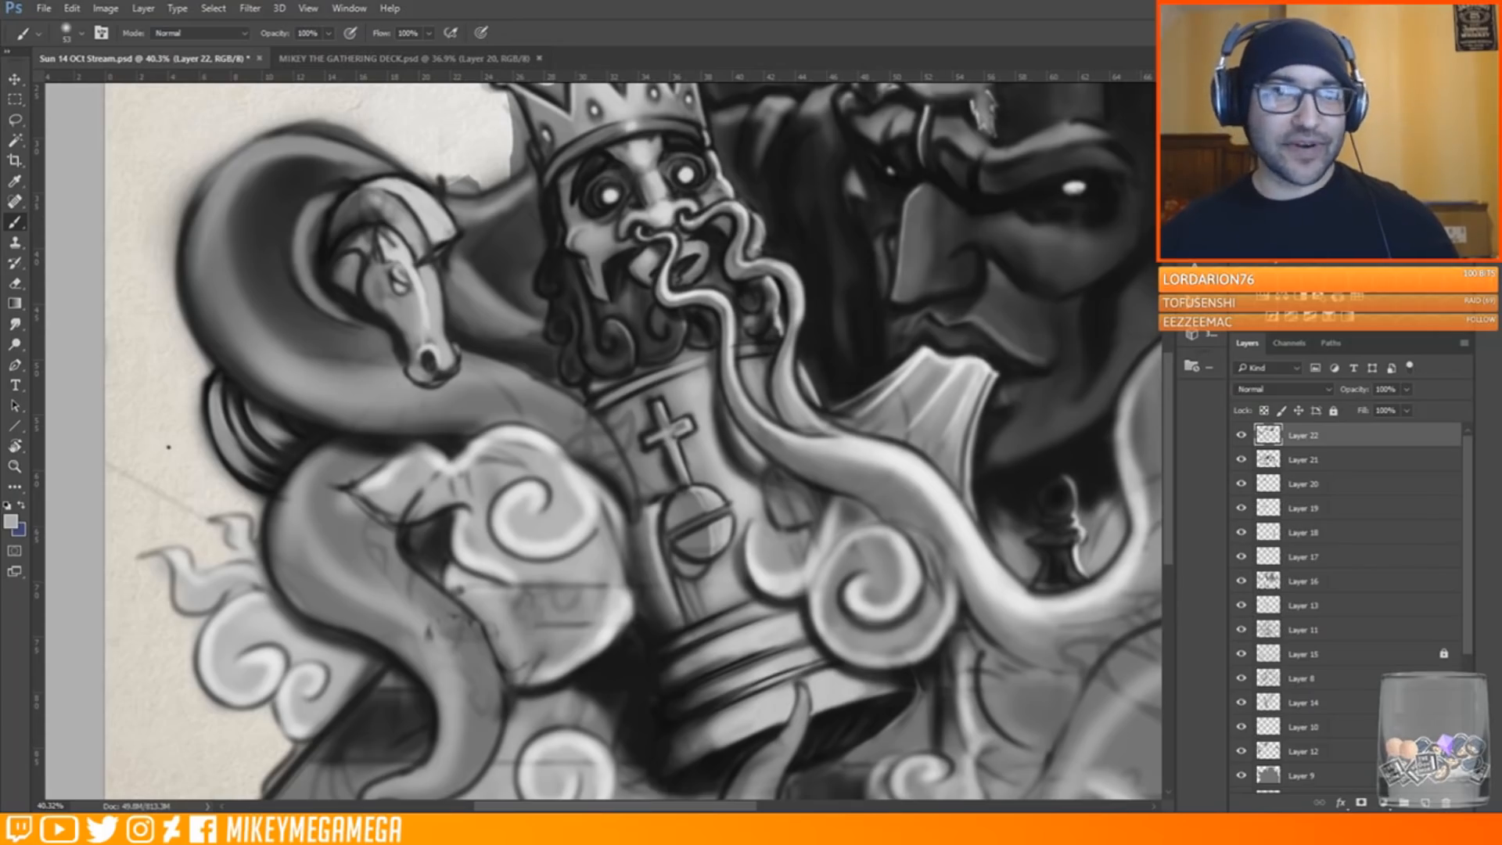
Add a new layer above Layer 22 and touch up the crest's back edge with a 20 px brush
scroll(539, 272, down, 5)
scroll(401, 400, up, 5)
alt+click(277, 300)
right_click(260, 295)
double_click(288, 399)
click(1425, 803)
mouse_move(264, 298)
mouse_down()
mouse_move(228, 336)
mouse_move(262, 320)
mouse_move(251, 354)
mouse_move(265, 483)
mouse_move(239, 329)
mouse_move(272, 304)
mouse_up()
alt+click(220, 473)
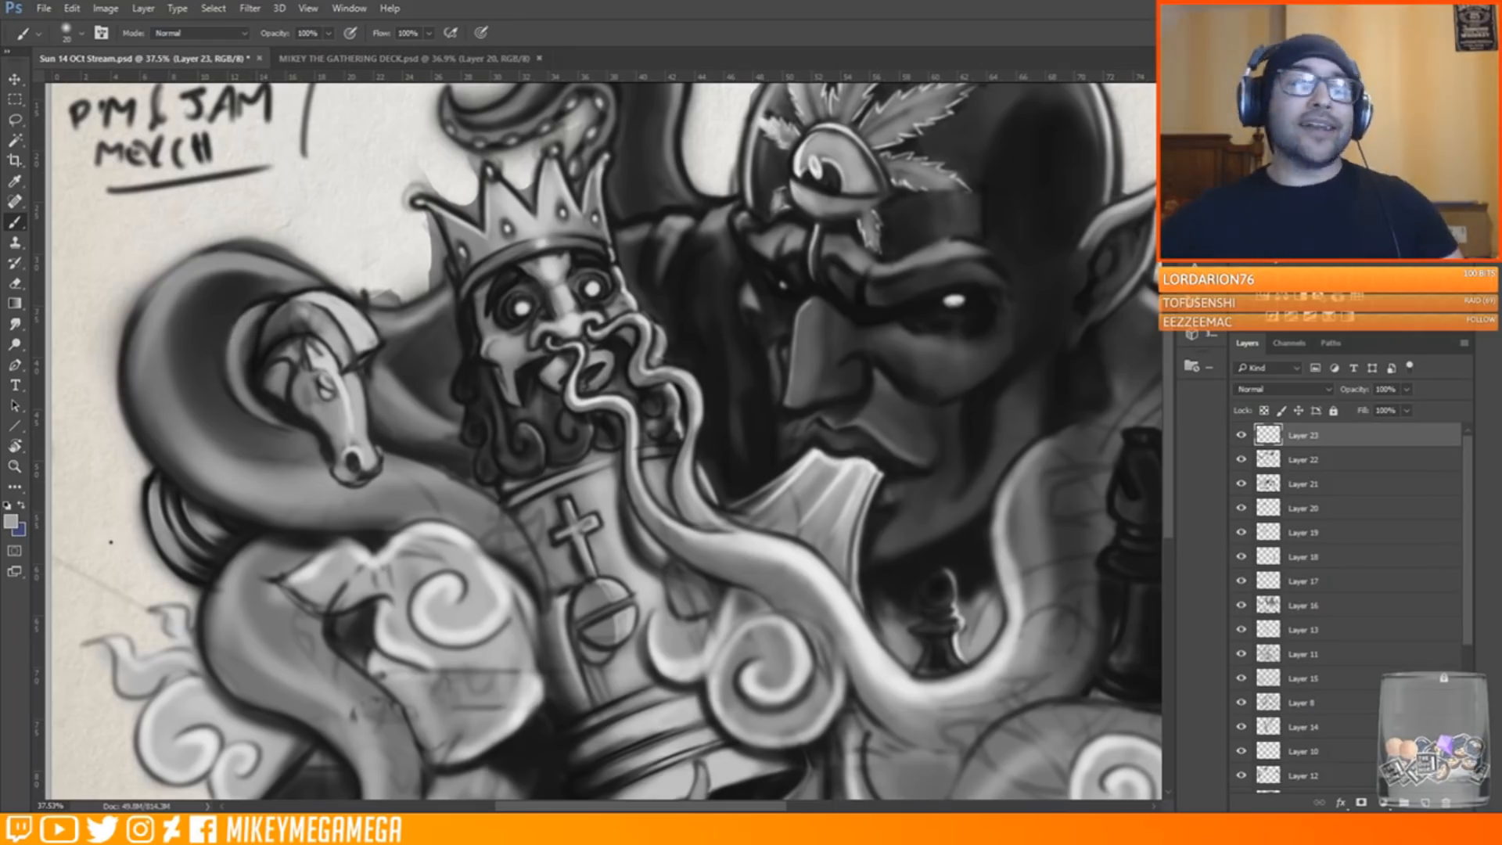
Highlight the ridges of the banded form below the coiled tentacle in light grey with 40 px and 25 px brushes
alt+click(379, 562)
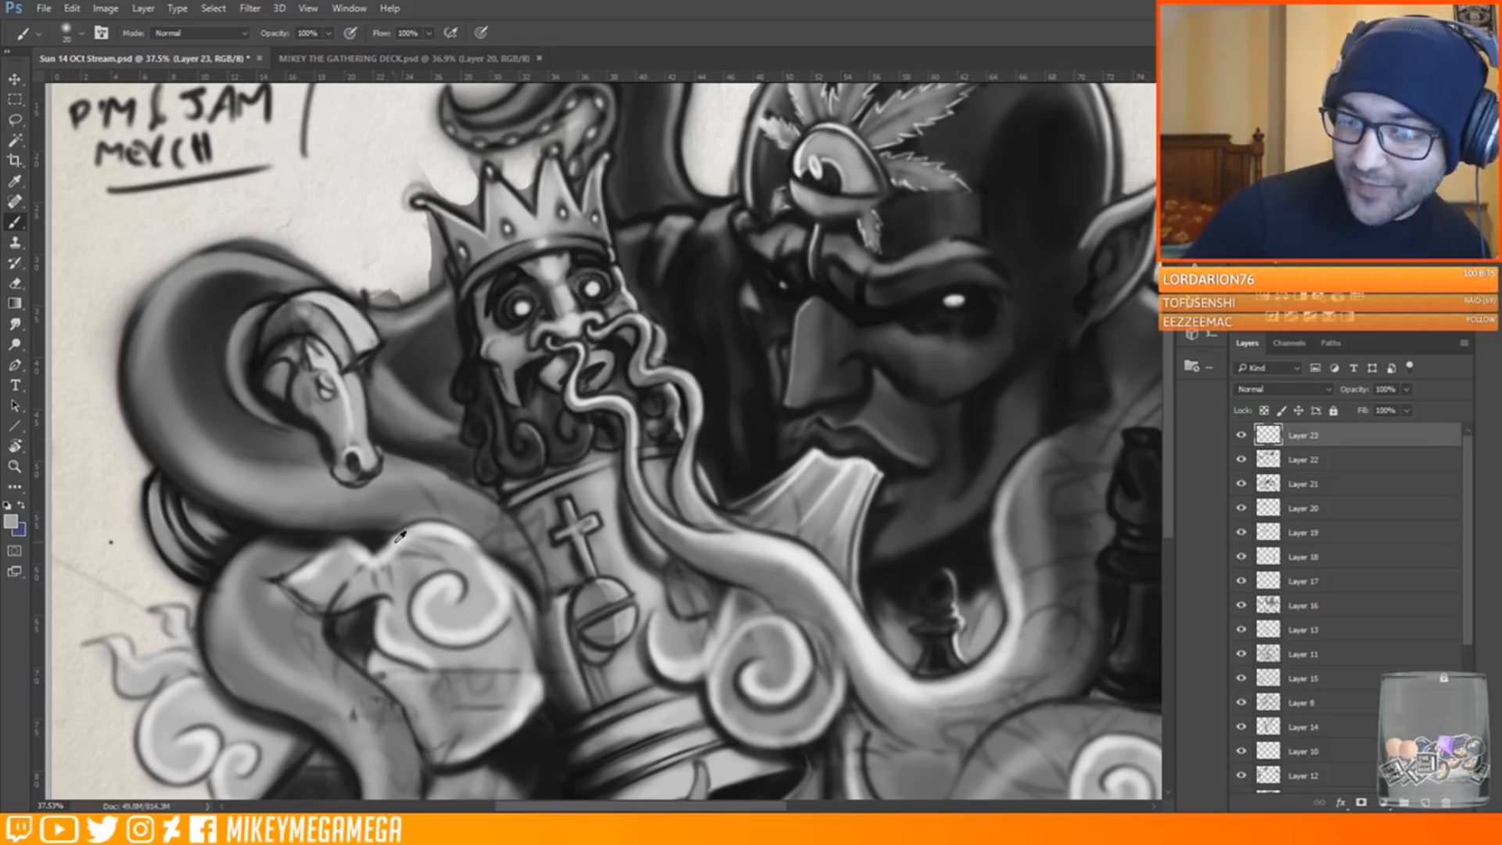
right_click(152, 470)
double_click(188, 489)
mouse_move(158, 505)
mouse_down()
mouse_move(175, 554)
mouse_move(165, 535)
mouse_up()
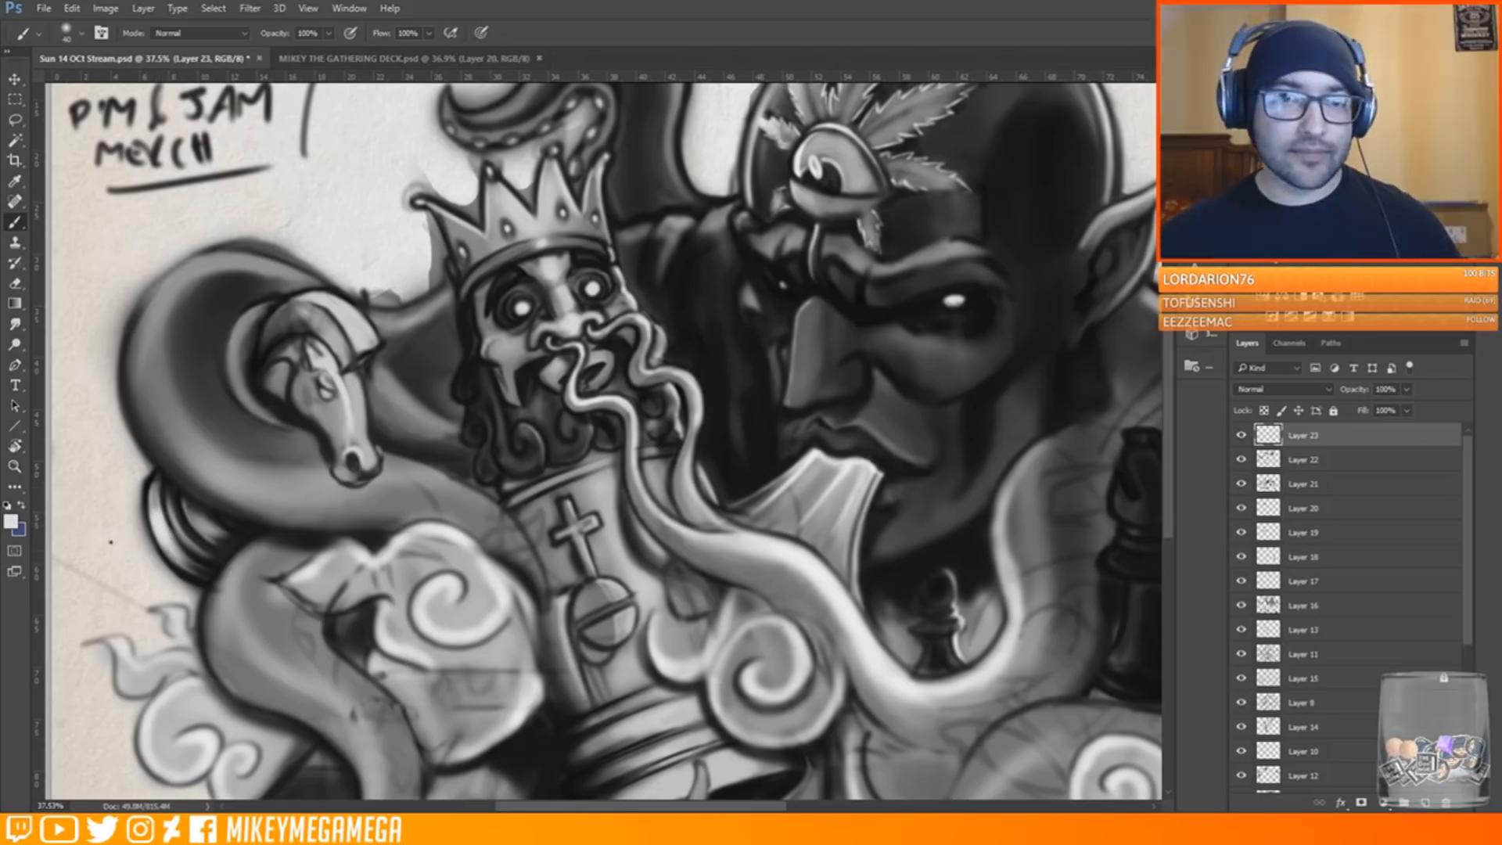
right_click(159, 525)
double_click(191, 491)
mouse_move(169, 505)
mouse_down()
mouse_move(188, 545)
mouse_move(198, 535)
mouse_up()
Brighten the horse's snout and nostril edges and refine the dark tone around its far eye
mouse_move(302, 389)
mouse_down()
mouse_move(349, 475)
mouse_move(417, 362)
mouse_move(365, 464)
mouse_up()
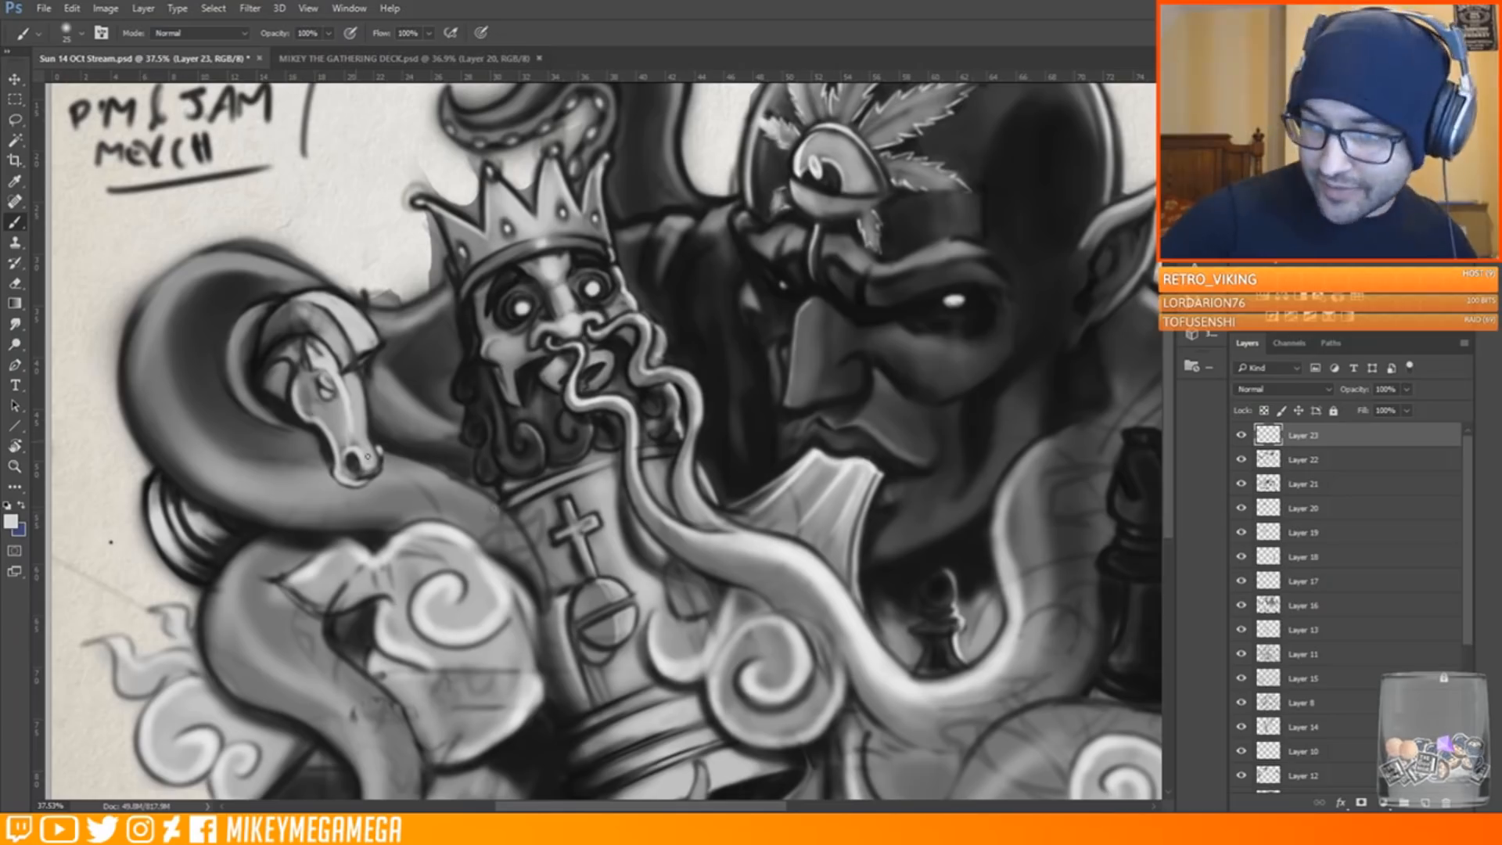
drag(368, 460, 362, 401)
alt+click(362, 373)
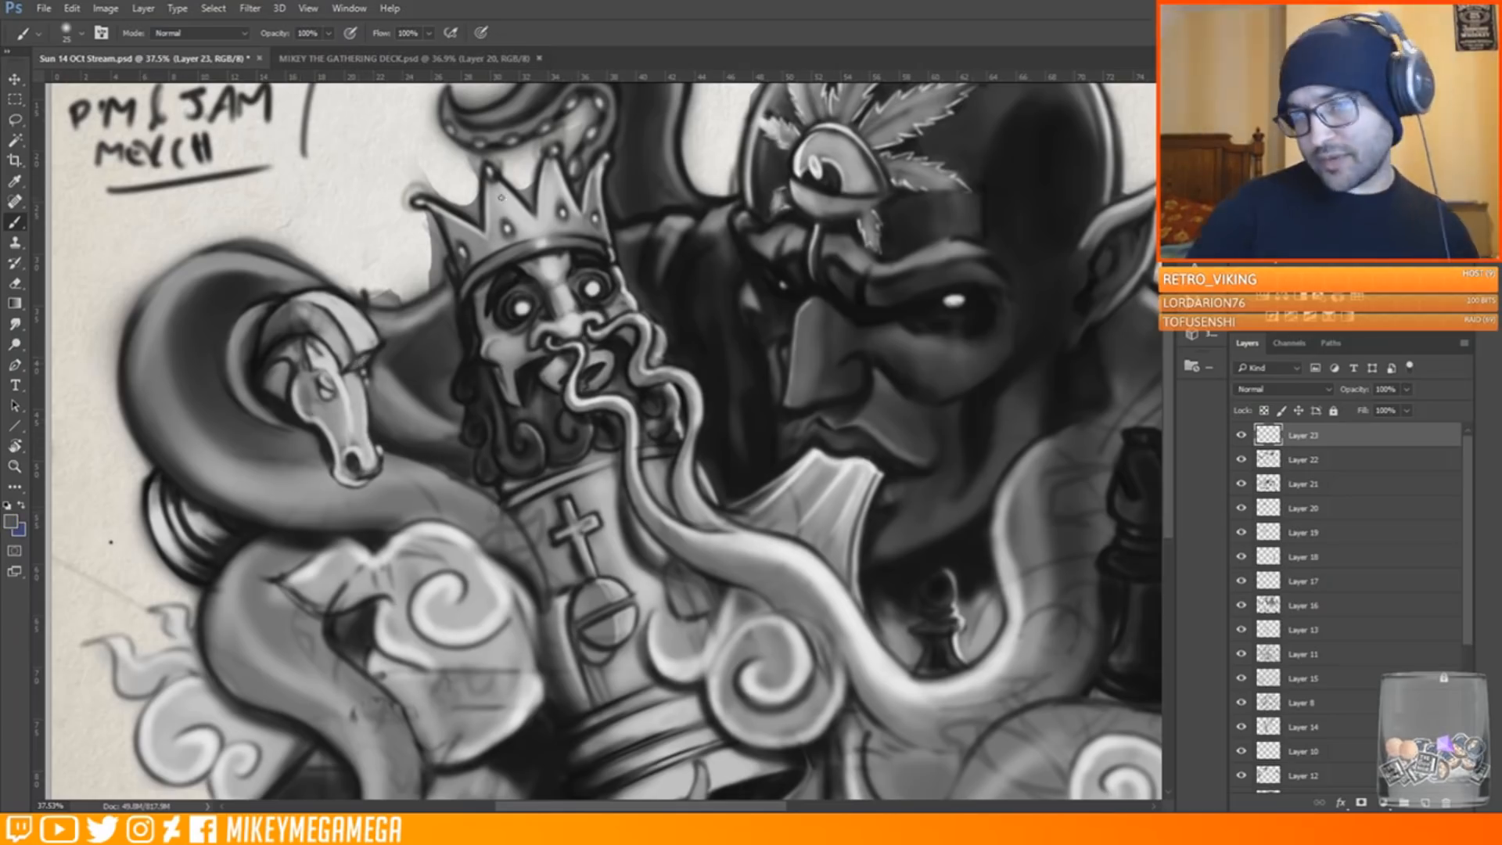
alt+click(349, 373)
mouse_move(352, 363)
mouse_down()
mouse_move(363, 375)
mouse_move(372, 351)
mouse_move(359, 354)
mouse_up()
Sample greys to shape the front end of the horse's crest and clean up the edge against the tentacle behind
alt+click(295, 331)
alt+click(365, 343)
alt+click(375, 345)
drag(346, 299, 374, 342)
alt+click(387, 350)
alt+click(380, 320)
alt+click(387, 353)
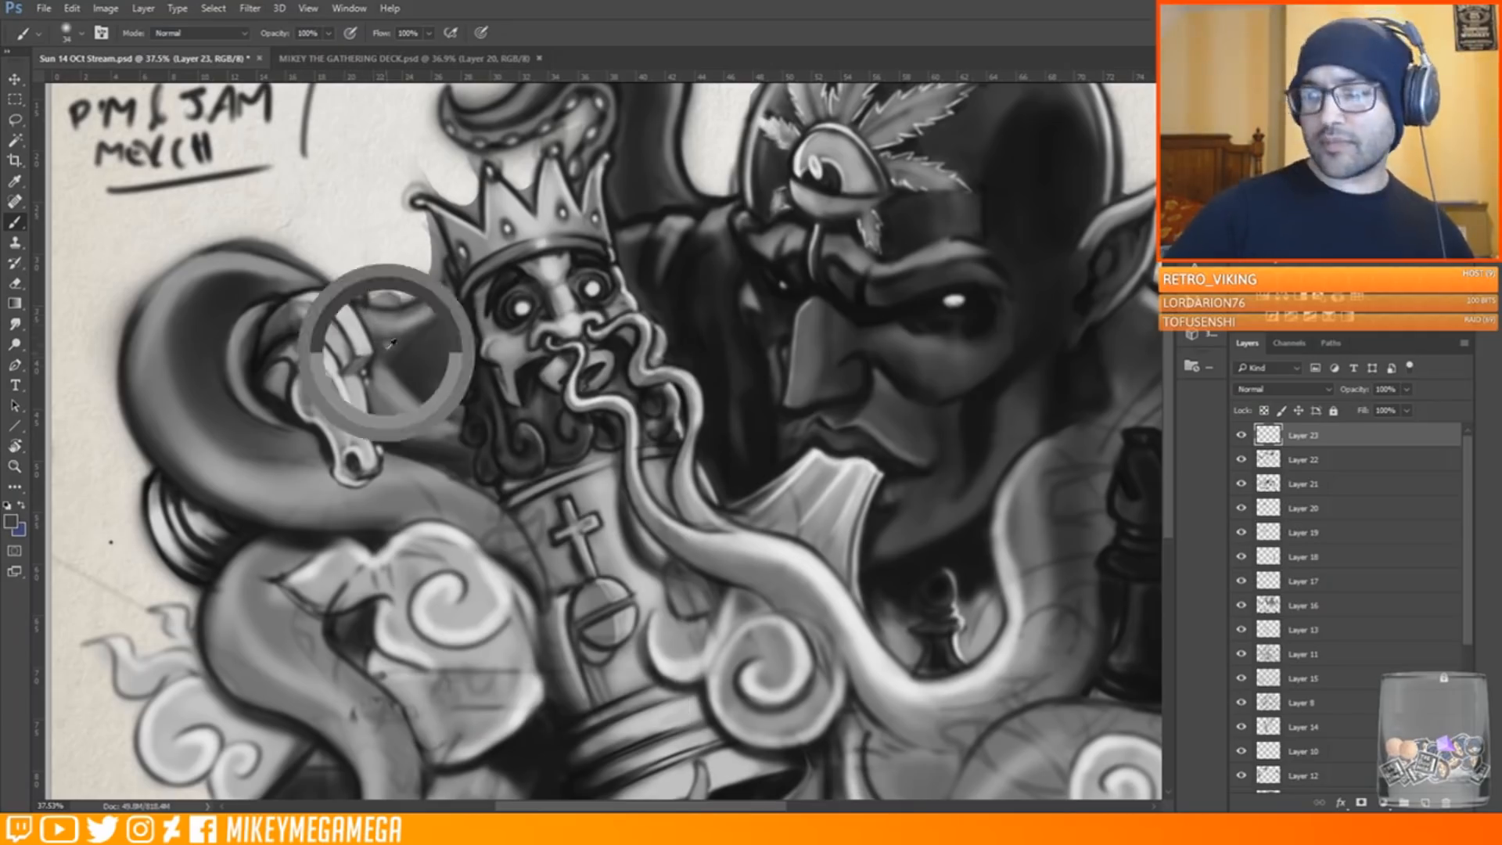
alt+click(371, 517)
alt+click(373, 380)
drag(373, 380, 372, 358)
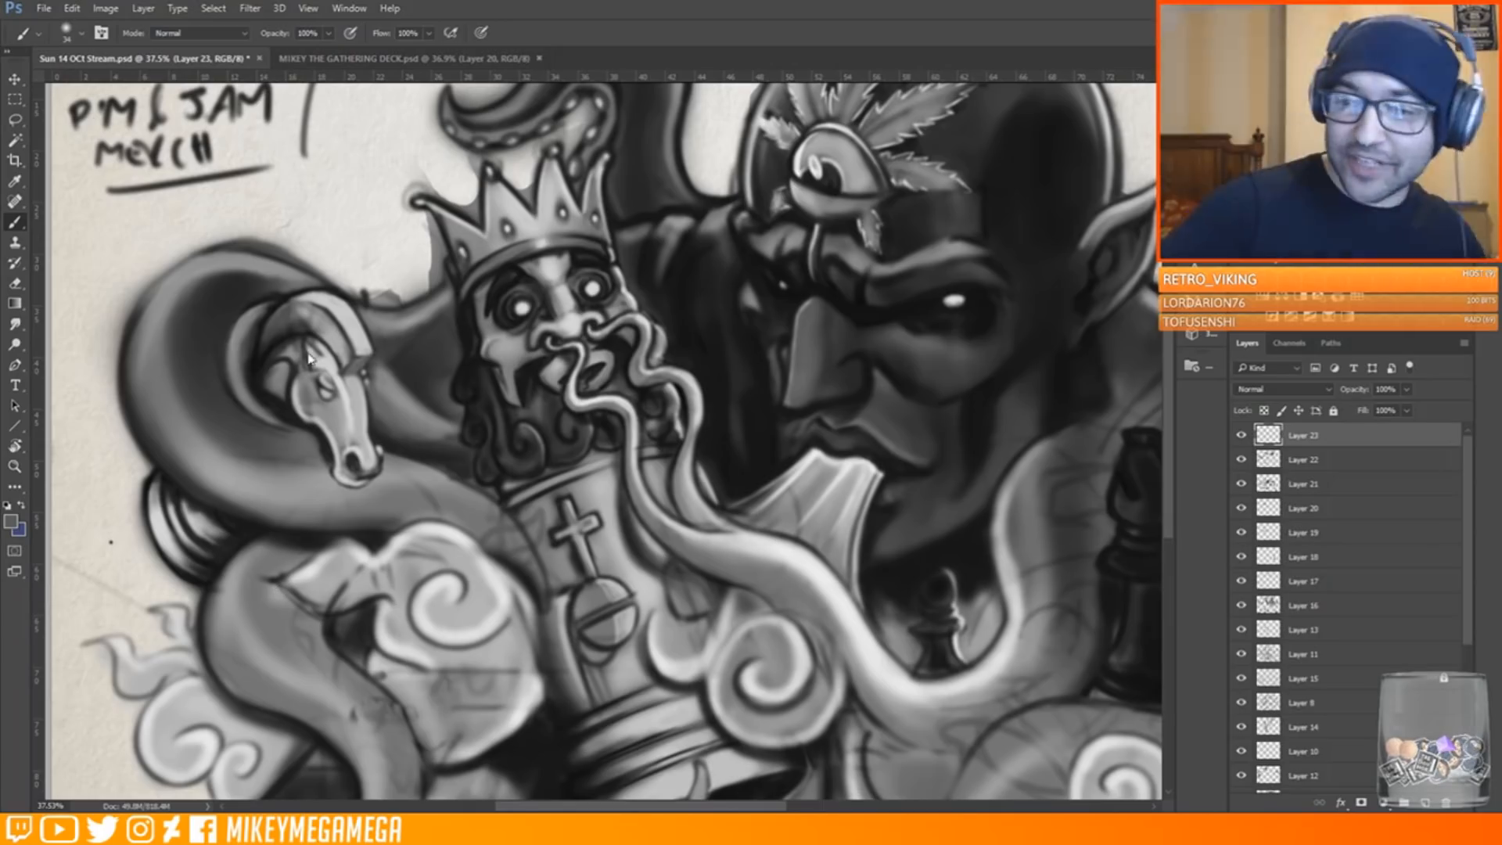
Lighten the horse's cheek and the tip of its snout with a sampled light grey
alt+click(333, 359)
drag(301, 380, 313, 414)
mouse_move(344, 452)
mouse_down()
mouse_move(356, 475)
mouse_move(367, 459)
mouse_up()
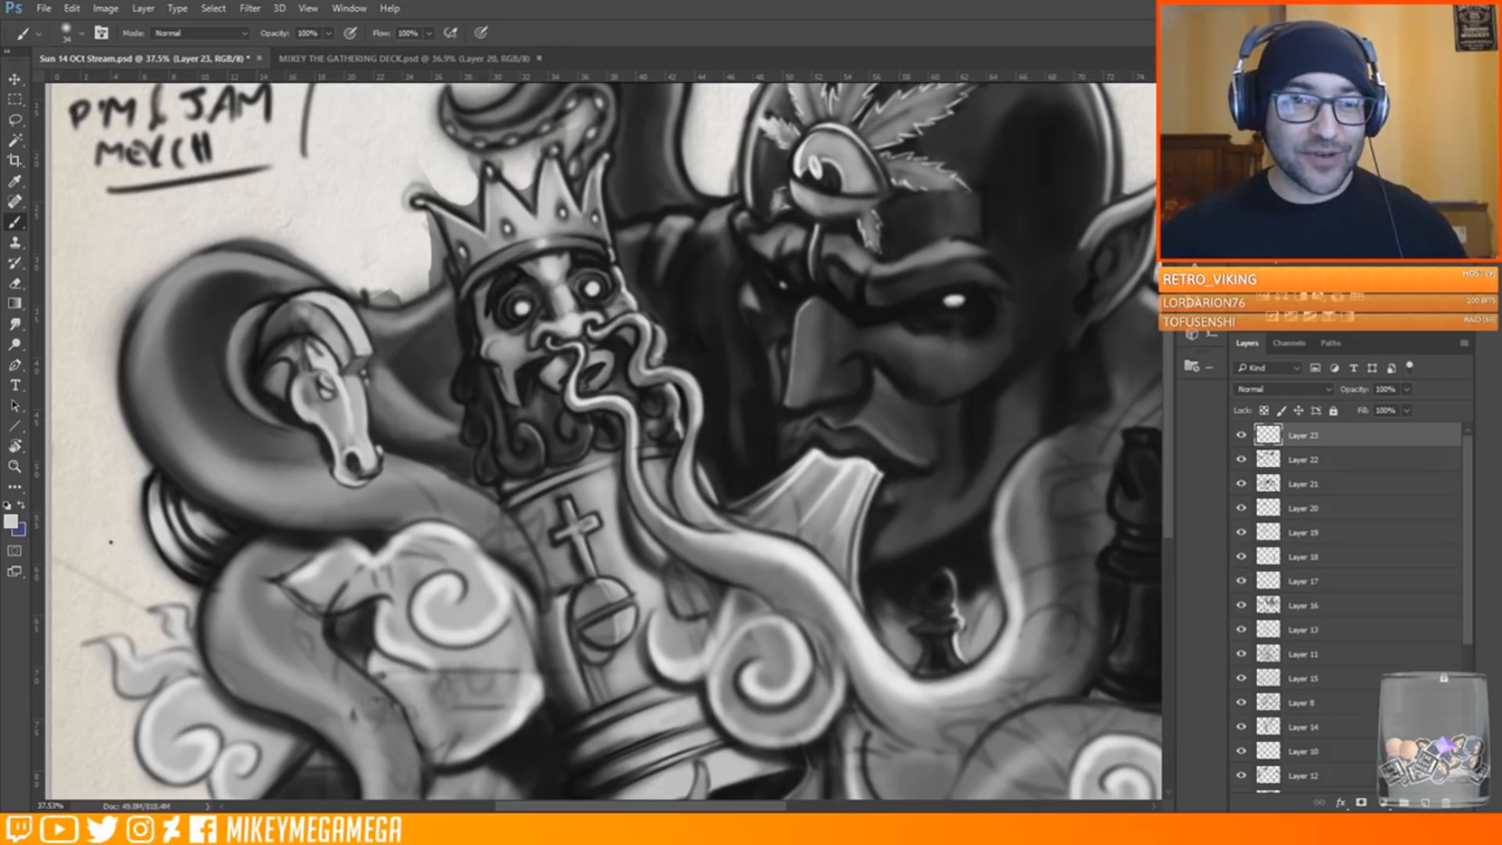
Darken the area under the horse's crest, brighten the crest itself, and strengthen the outline behind the head
alt+click(726, 302)
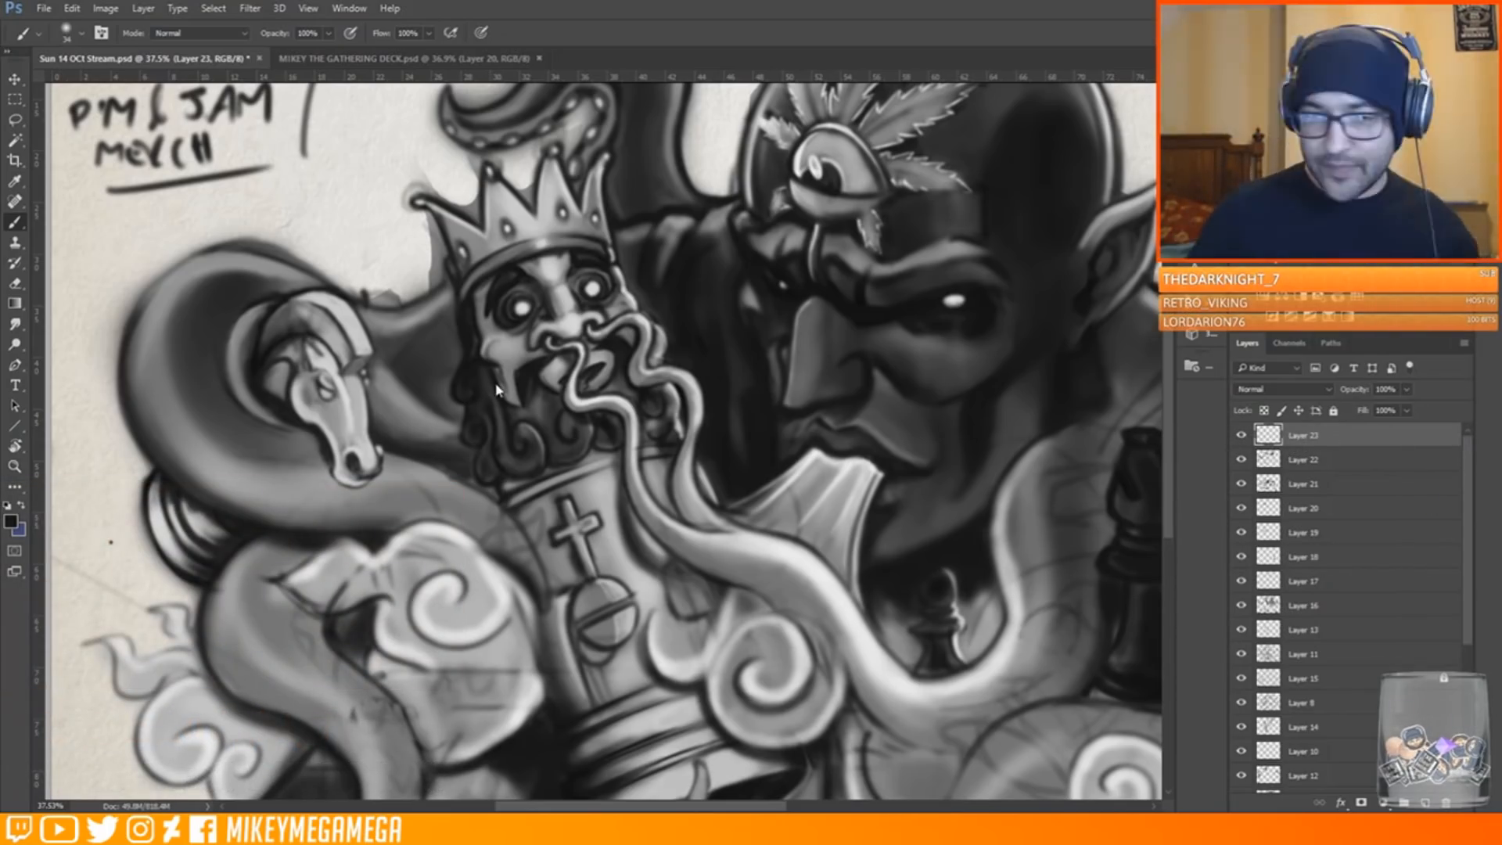
mouse_move(281, 342)
mouse_down()
mouse_move(306, 374)
mouse_move(321, 332)
mouse_move(359, 349)
mouse_up()
alt+click(345, 347)
alt+click(336, 296)
mouse_move(316, 299)
mouse_down()
mouse_move(353, 320)
mouse_move(302, 297)
mouse_move(323, 310)
mouse_move(261, 353)
mouse_up()
alt+click(277, 332)
alt+click(301, 304)
drag(262, 335, 272, 312)
alt+click(277, 324)
alt+click(284, 395)
Set the brush size to 62 px, shade behind the horse's face, and add a white highlight to its snout
scroll(196, 391, down, 4)
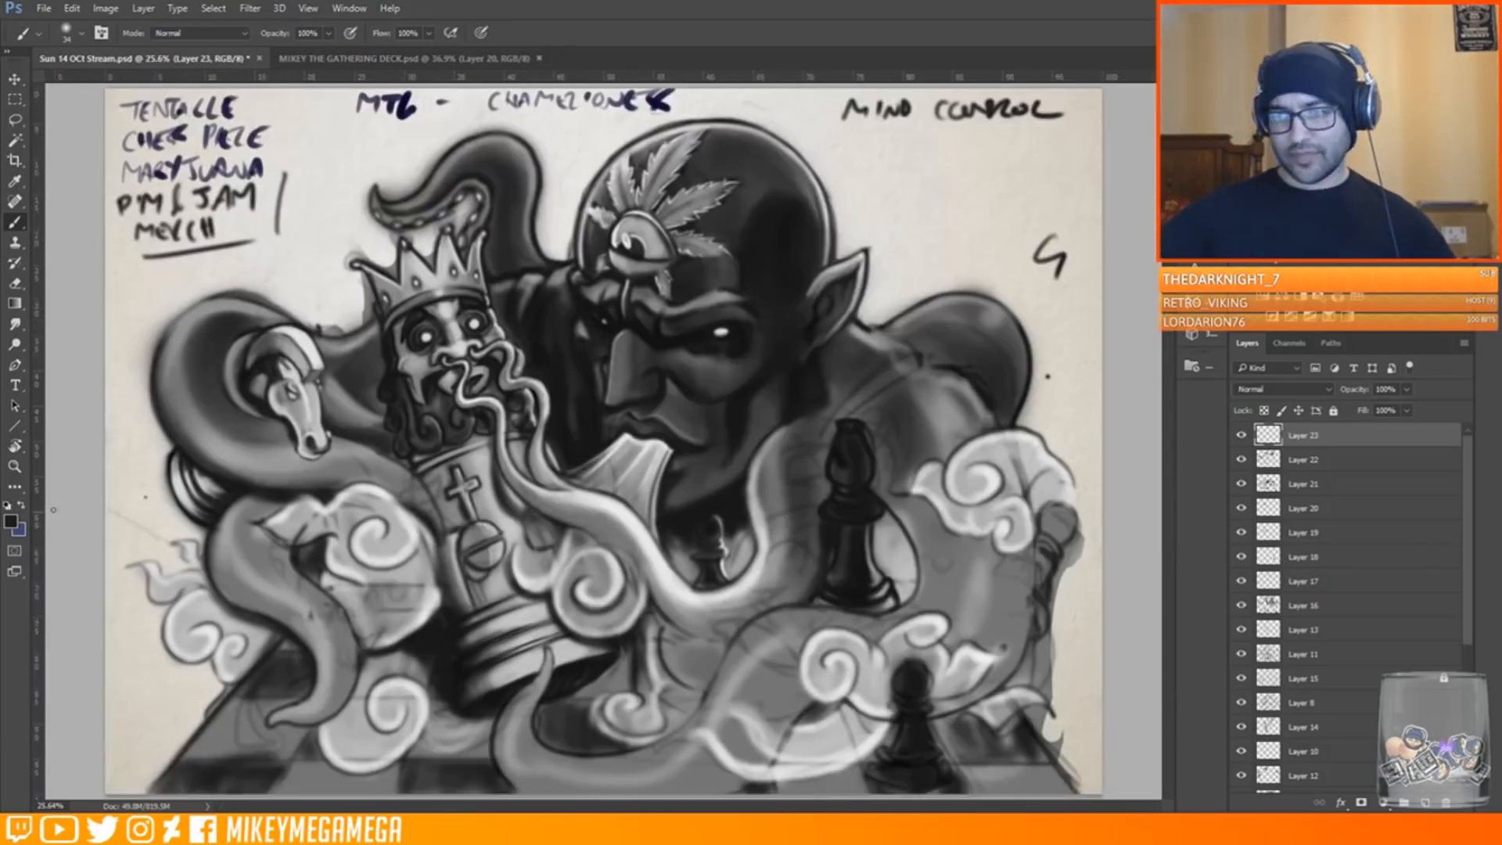
scroll(122, 434, up, 5)
alt+click(329, 324)
right_click(329, 324)
click(449, 356)
mouse_move(356, 314)
mouse_down()
mouse_move(337, 383)
mouse_move(399, 423)
mouse_move(352, 370)
mouse_up()
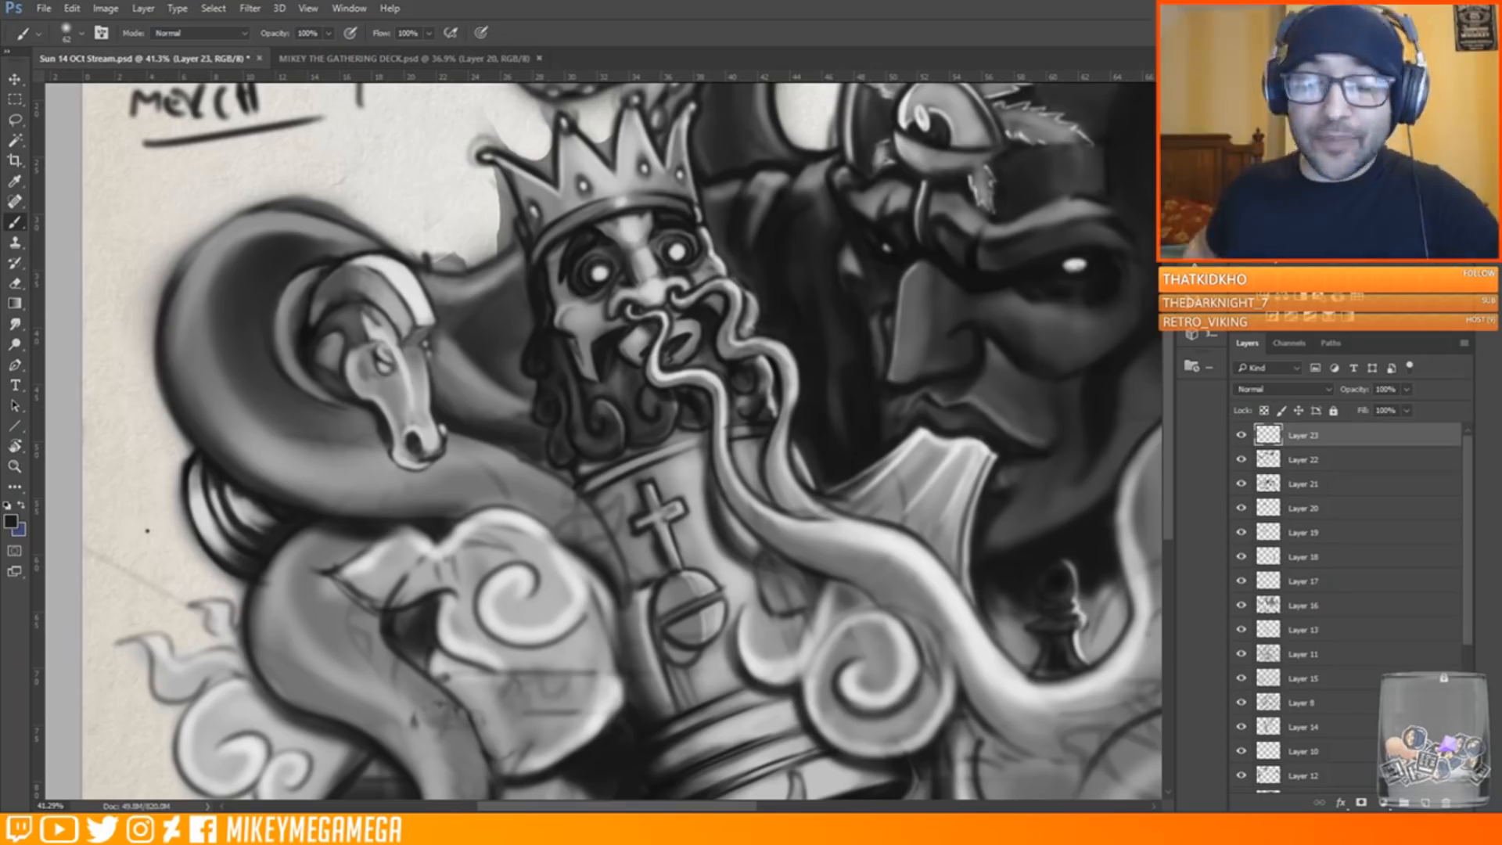
key(x)
drag(419, 395, 421, 423)
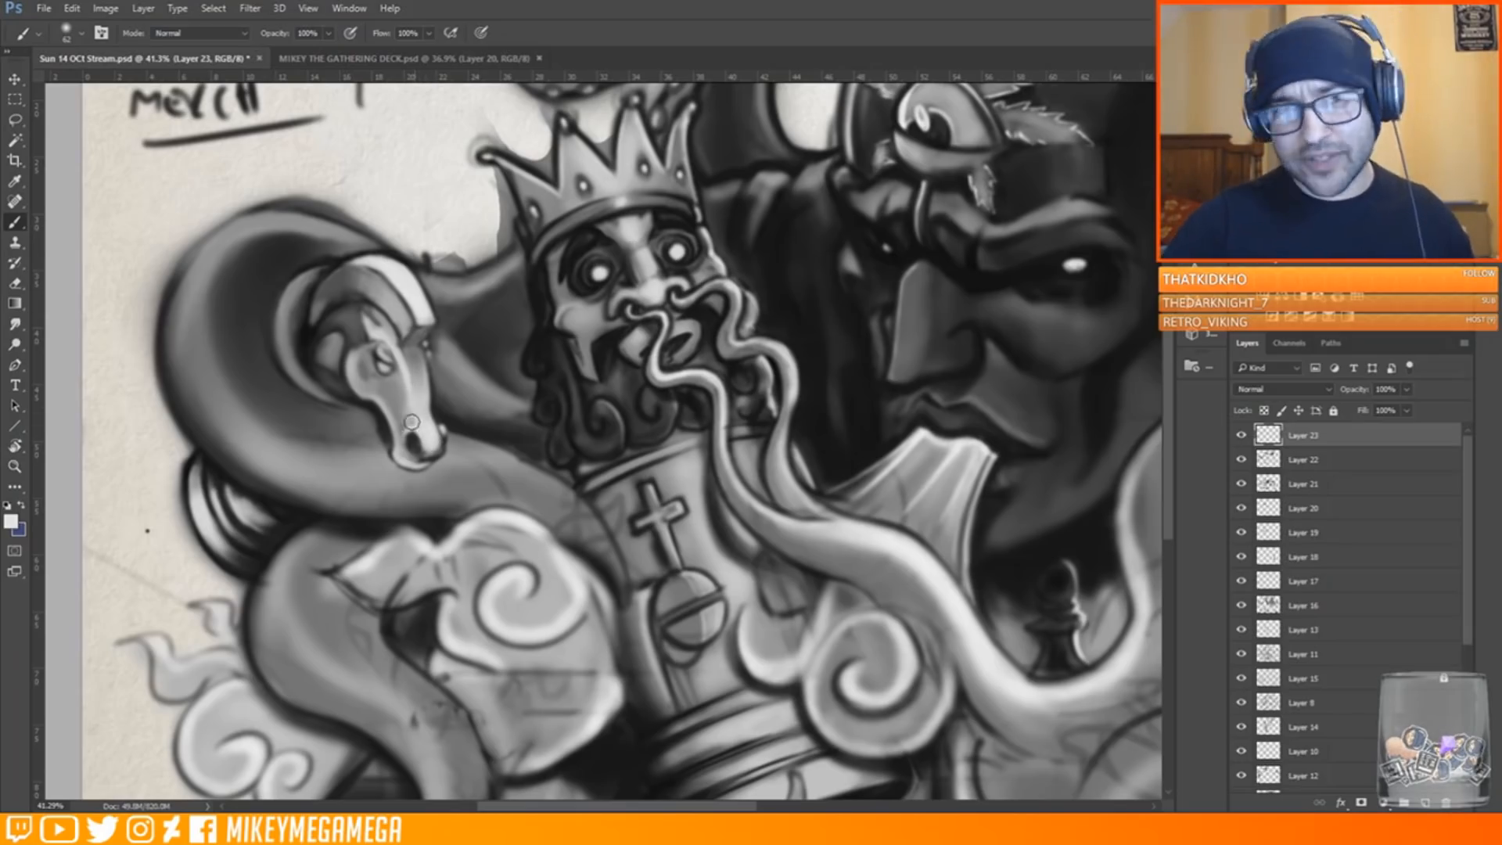
Tone the horse's neck and the back of its head with sampled greys
alt+click(359, 359)
mouse_move(360, 359)
mouse_down()
mouse_move(369, 387)
mouse_move(352, 338)
mouse_move(309, 301)
mouse_up()
alt+click(335, 313)
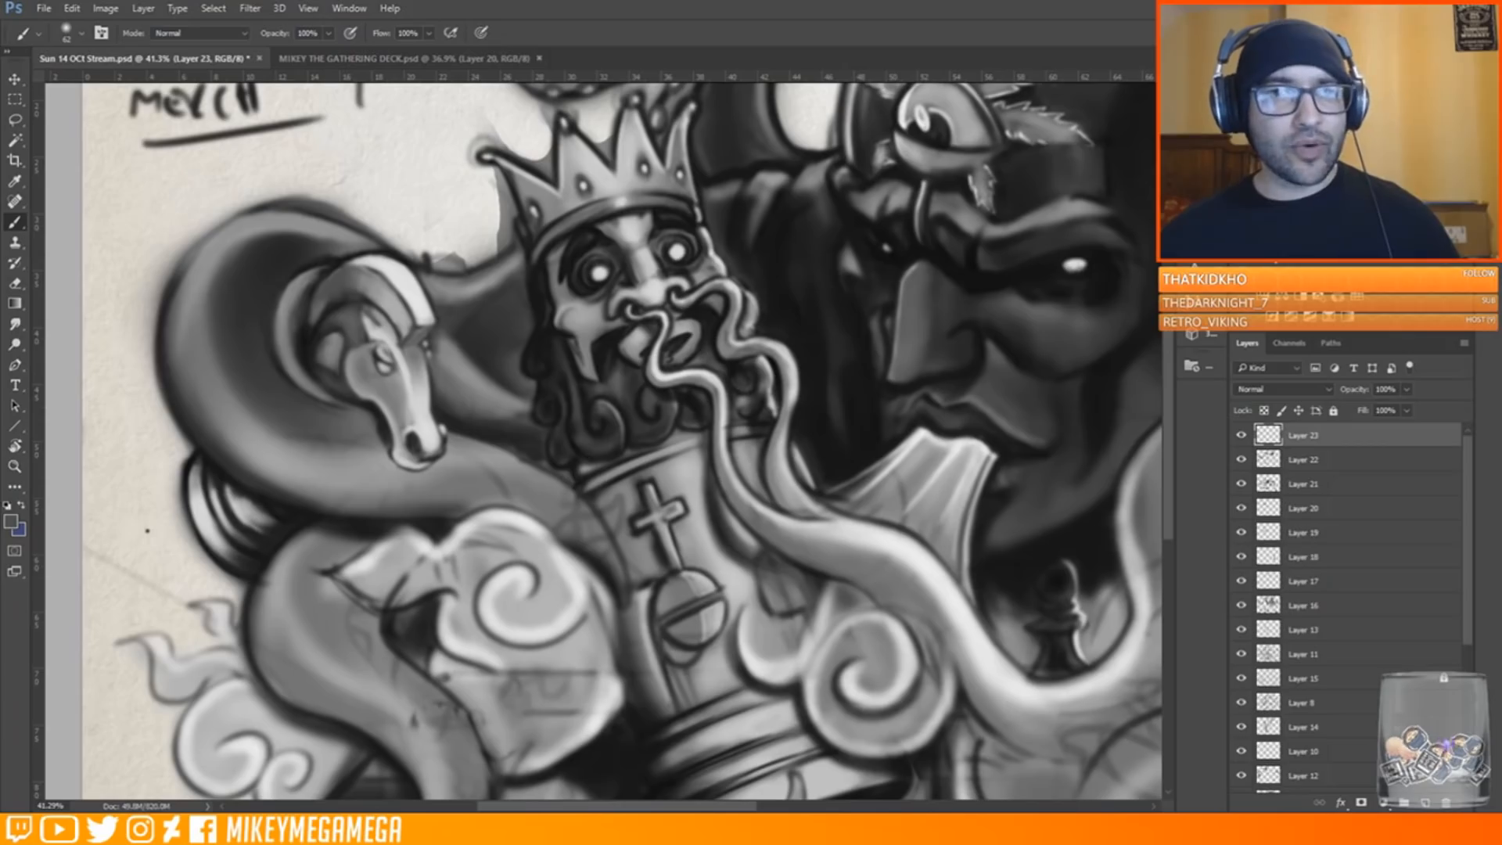
Set the brush size to 21 px and draw dark contours along the tentacle's inner curl and its edge towards the king
alt+click(319, 305)
right_click(319, 305)
click(440, 277)
drag(308, 390, 335, 406)
mouse_move(435, 326)
mouse_down()
mouse_move(520, 397)
mouse_move(511, 371)
mouse_up()
alt+click(420, 301)
drag(420, 295, 516, 385)
alt+click(460, 362)
alt+click(312, 333)
mouse_move(293, 360)
mouse_down()
mouse_move(289, 314)
mouse_move(324, 278)
mouse_move(291, 316)
mouse_up()
alt+click(285, 287)
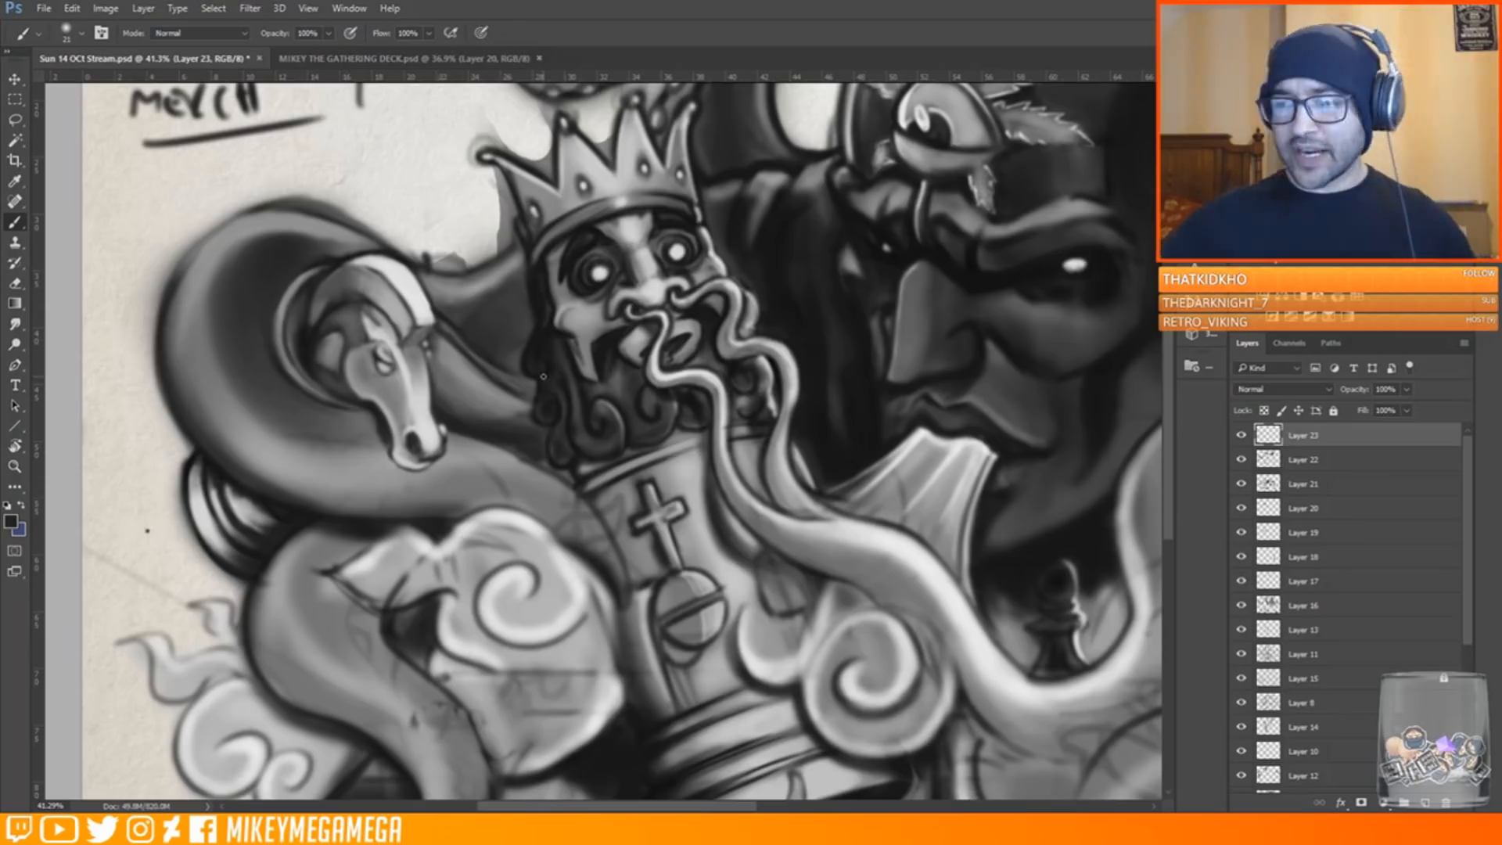
Darken the edge of the king's beard and fill the gaps between the crown's points with black
key(ctrl+0)
scroll(209, 416, up, 7)
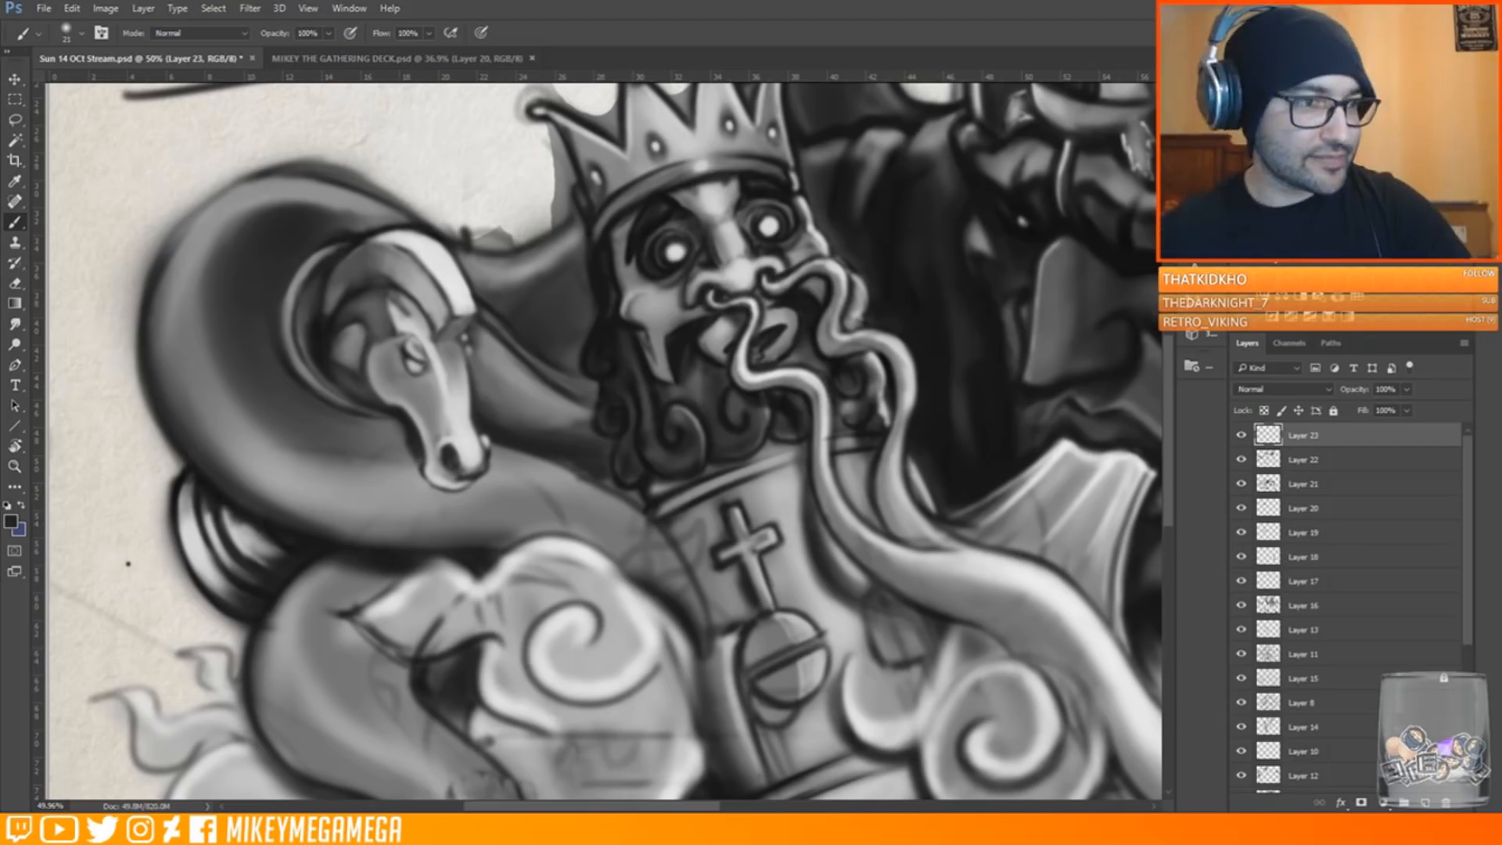
scroll(128, 564, down, 5)
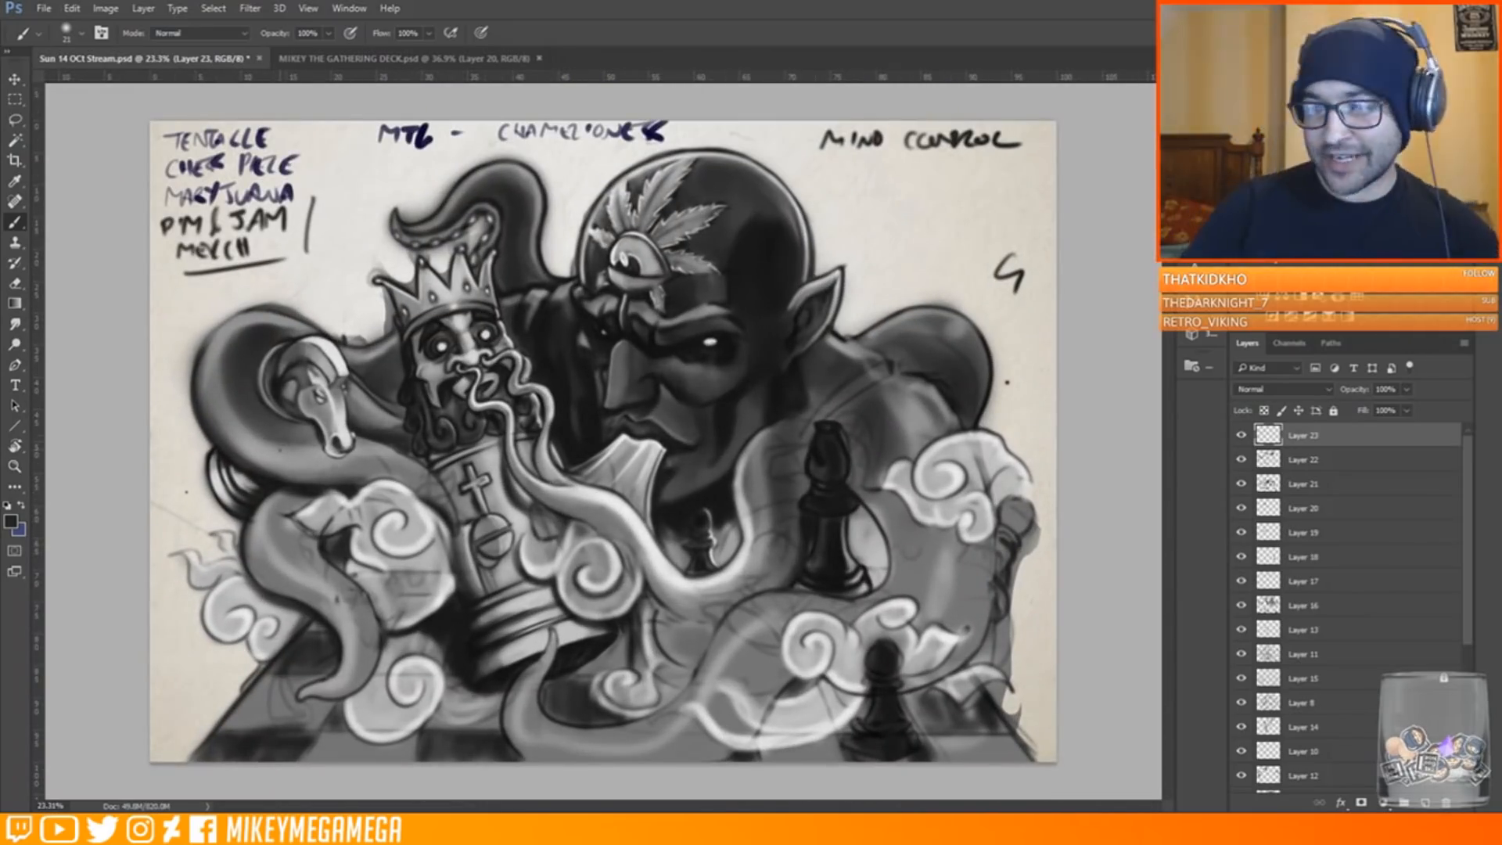
scroll(299, 398, up, 3)
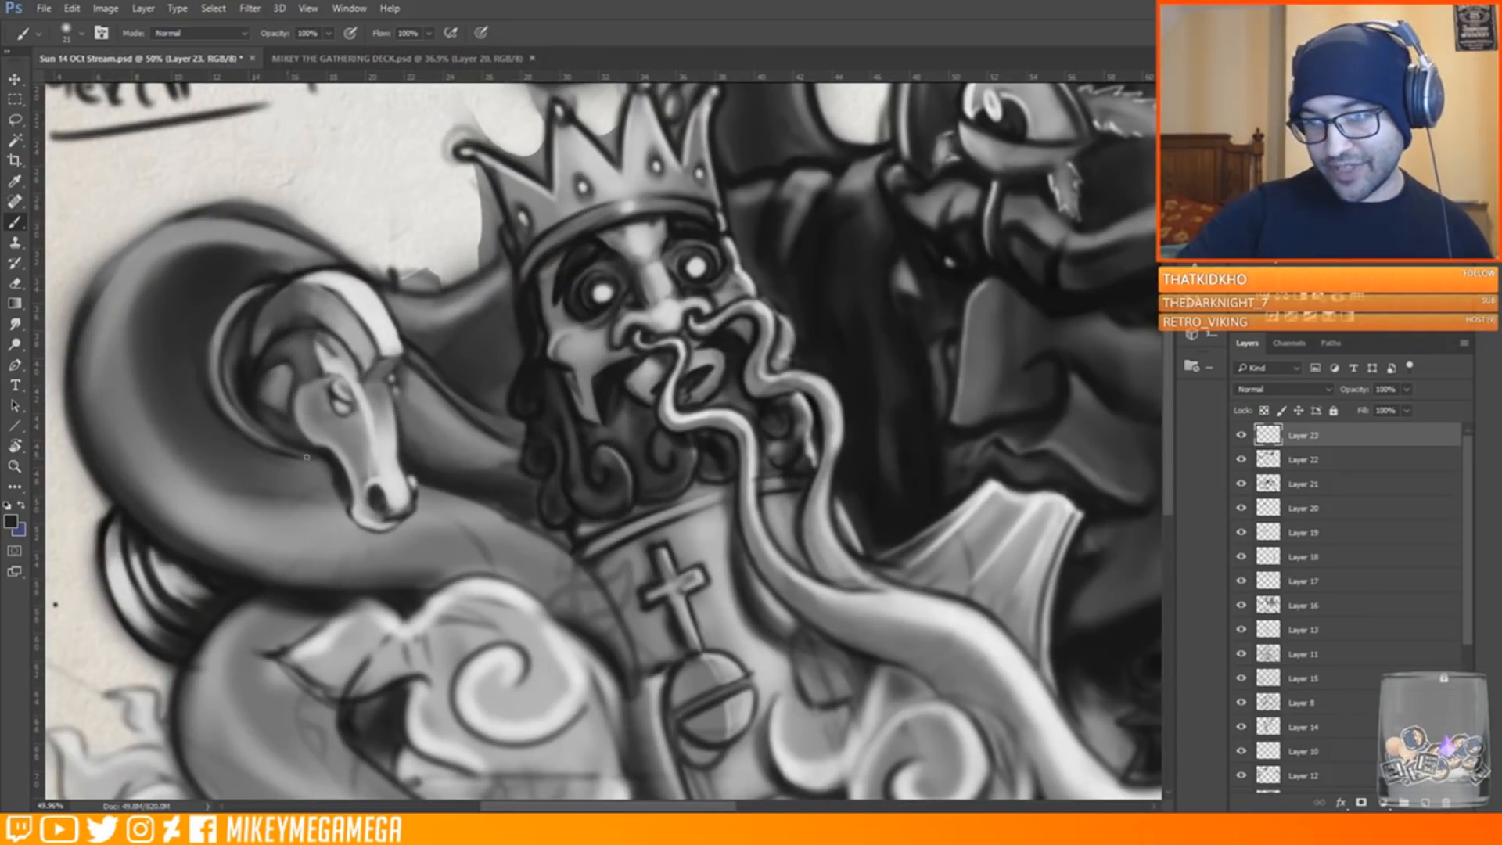
drag(525, 475, 543, 495)
mouse_move(520, 163)
mouse_down()
mouse_move(527, 139)
mouse_move(549, 183)
mouse_up()
mouse_move(592, 133)
mouse_down()
mouse_move(611, 125)
mouse_move(618, 159)
mouse_up()
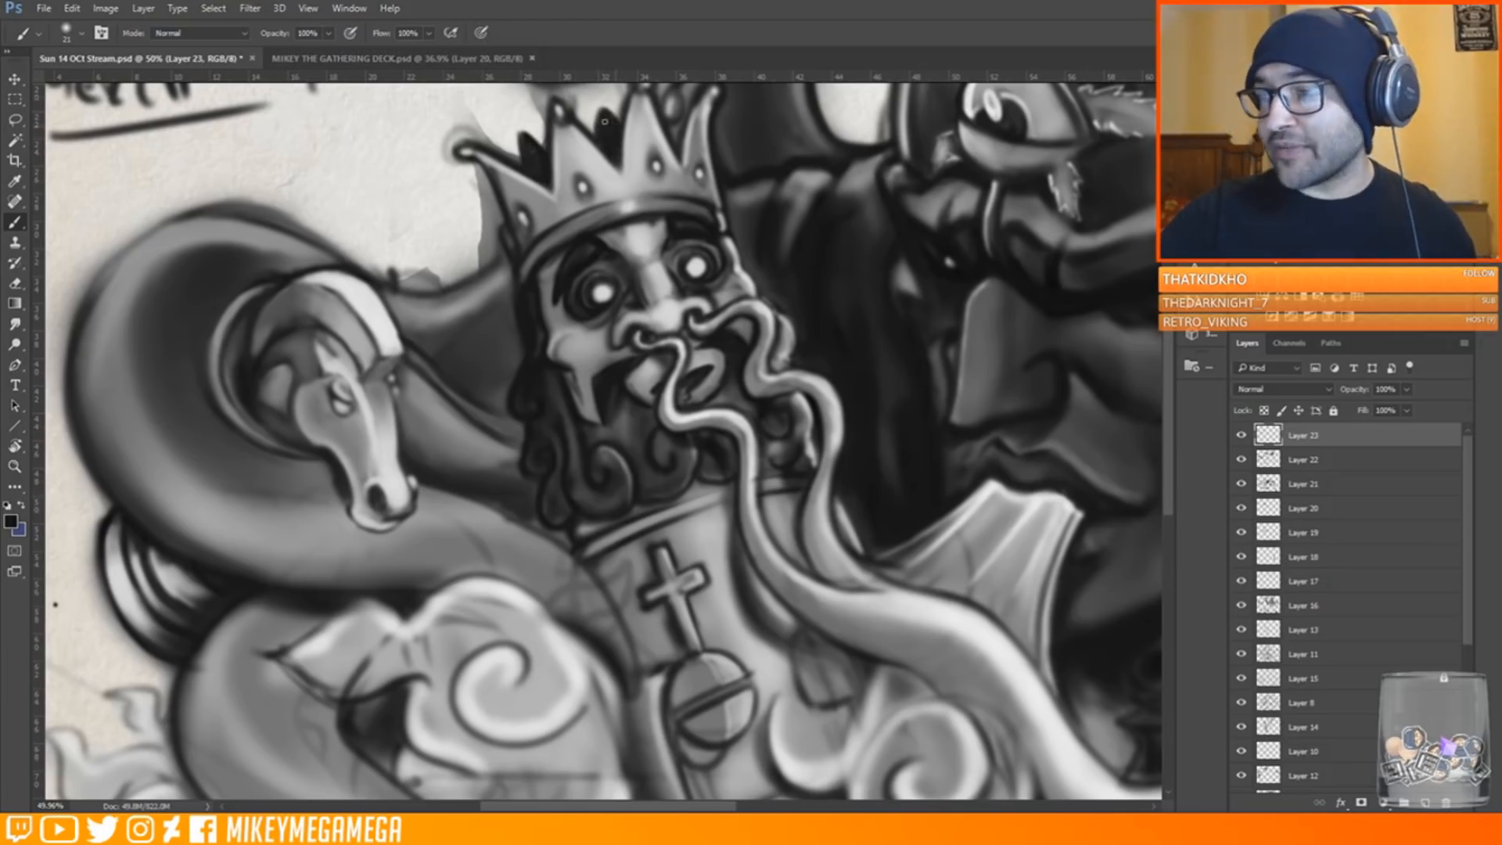
drag(519, 161, 520, 141)
Review the darkened crown and save the illustration
scroll(663, 282, up, 2)
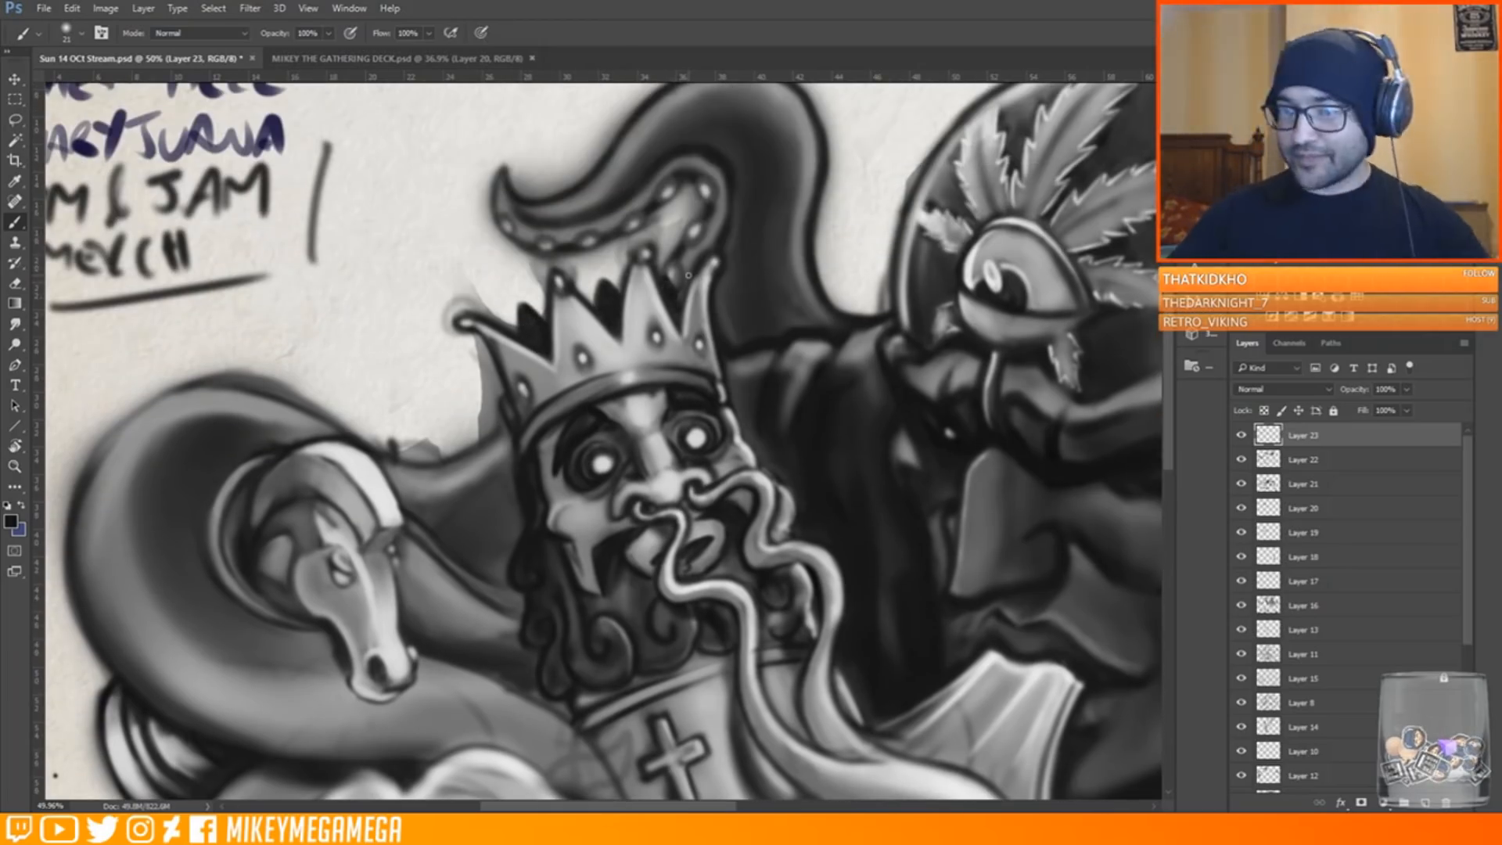
scroll(661, 297, down, 1)
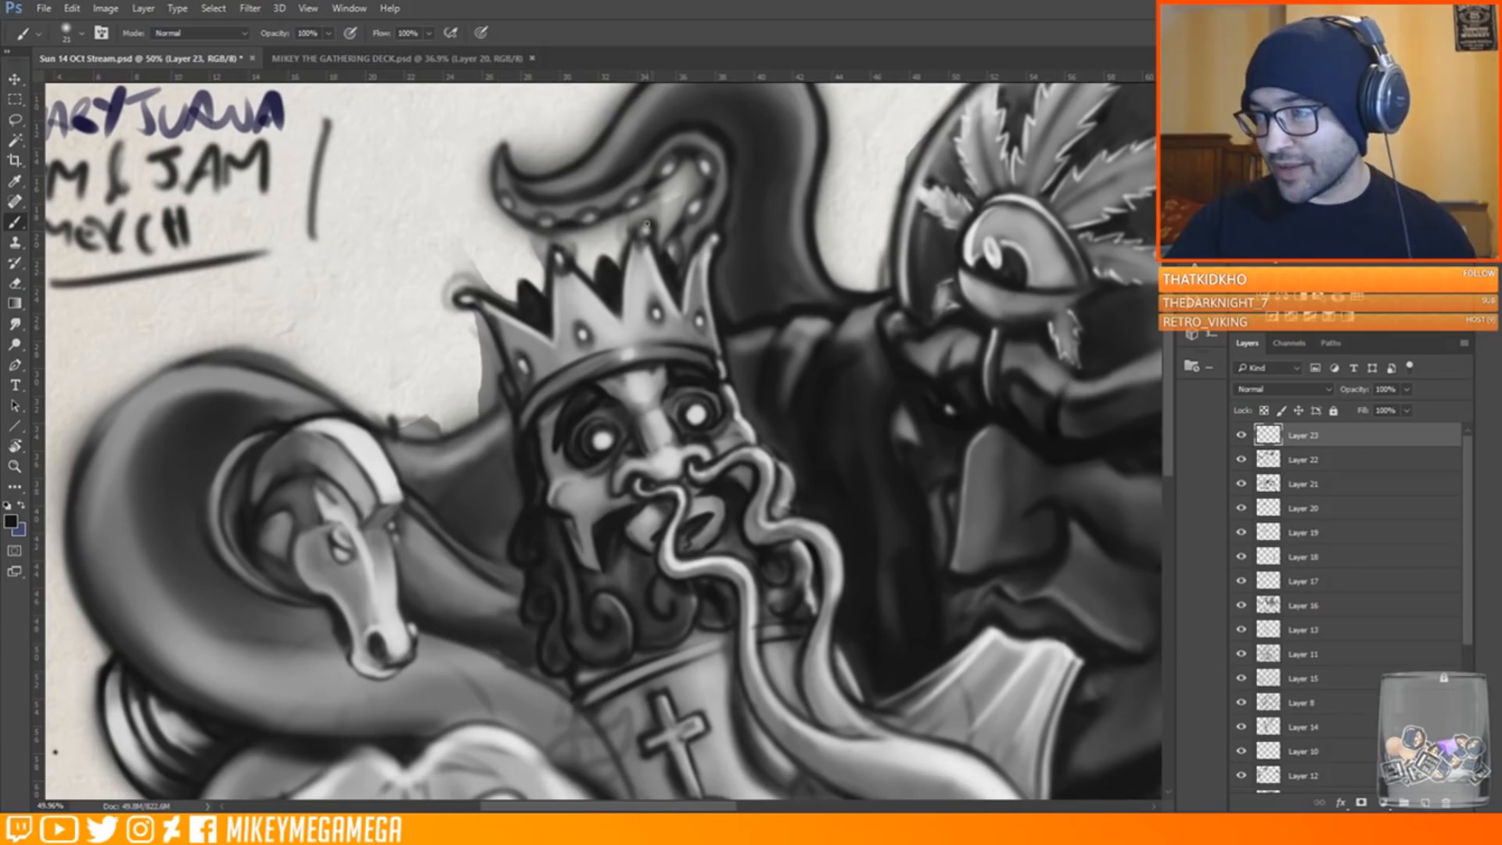
scroll(712, 323, down, 4)
scroll(712, 323, up, 1)
click(44, 8)
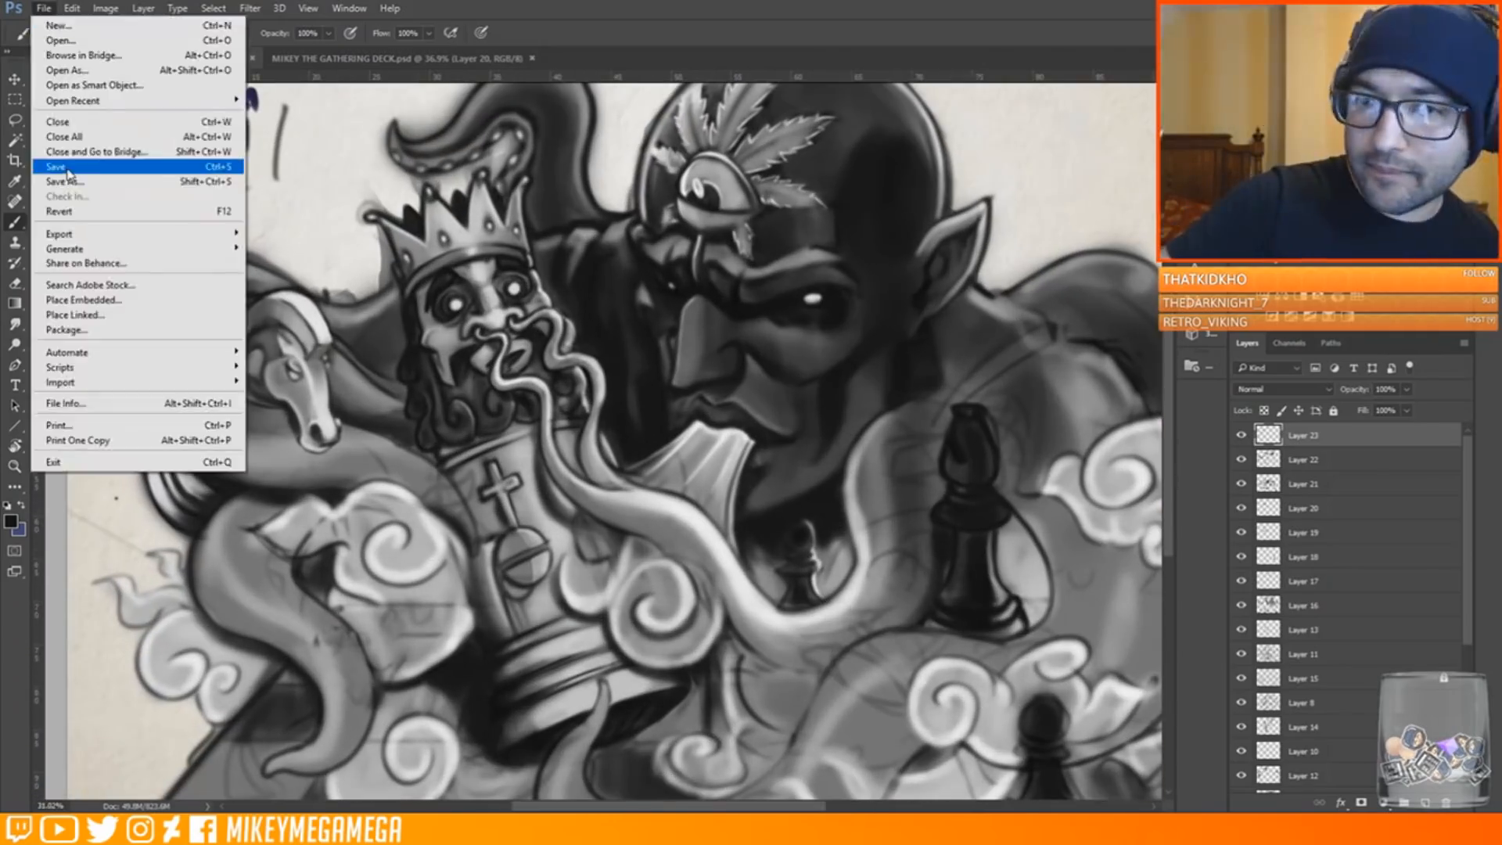
click(67, 168)
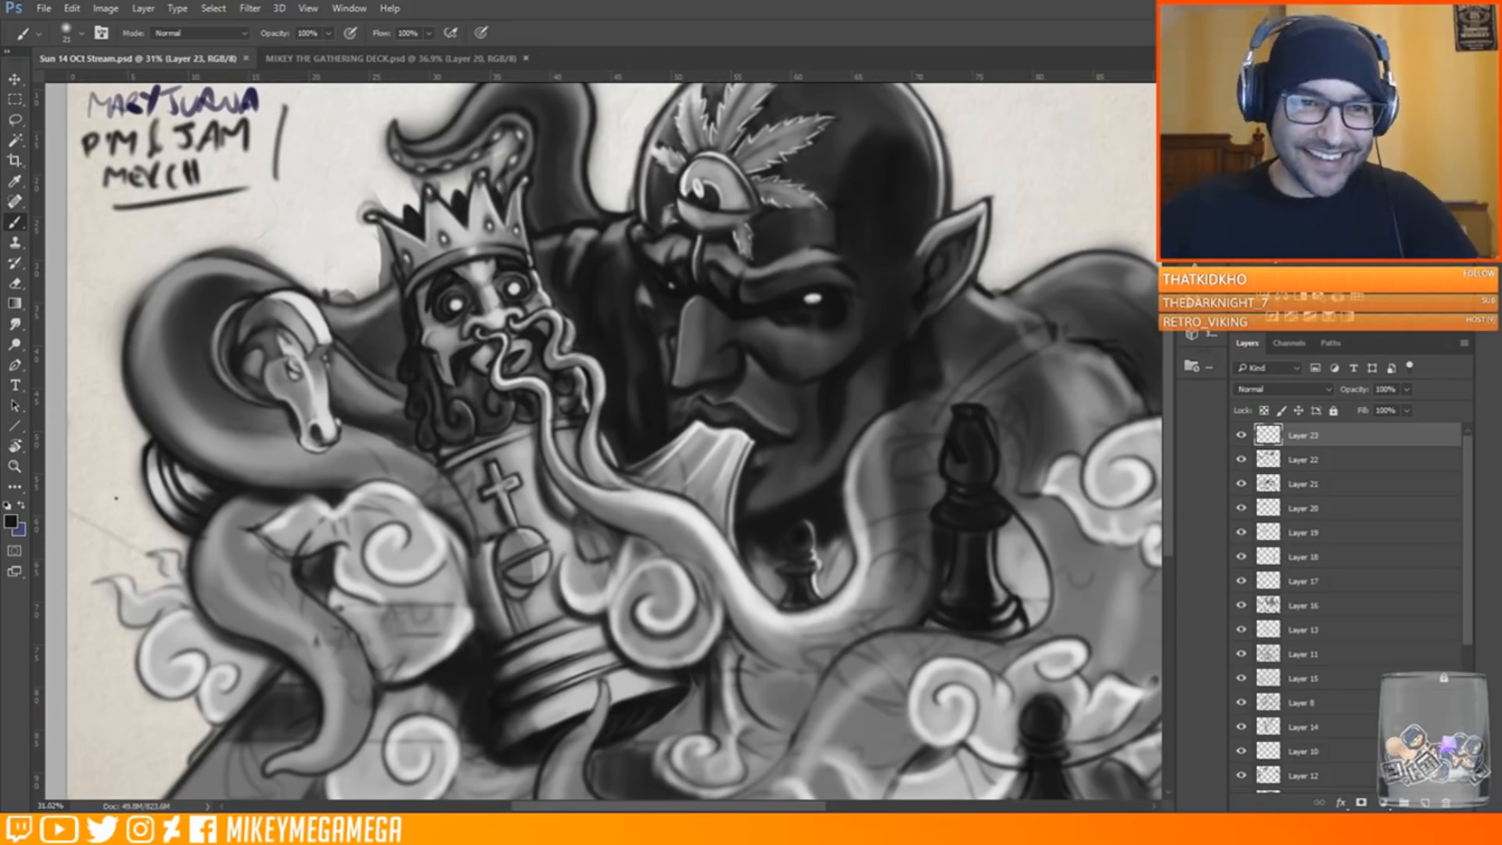
Dab the top edge of the cloud by the figure's far shoulder and sample its light tone
scroll(603, 441, down, 3)
key(ctrl+Tab)
key(ctrl+Tab)
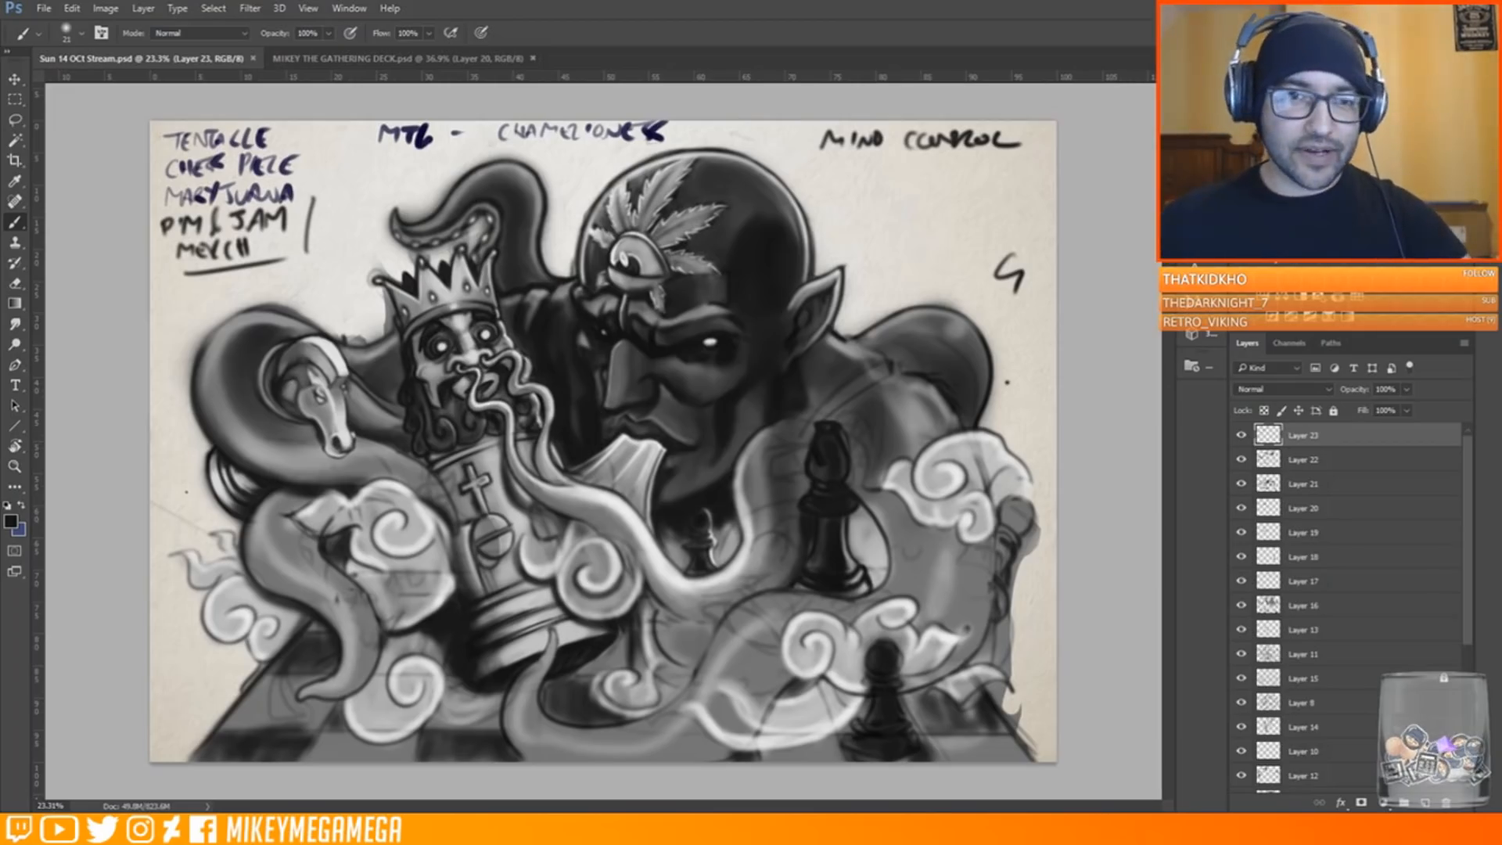
click(962, 432)
alt+click(962, 435)
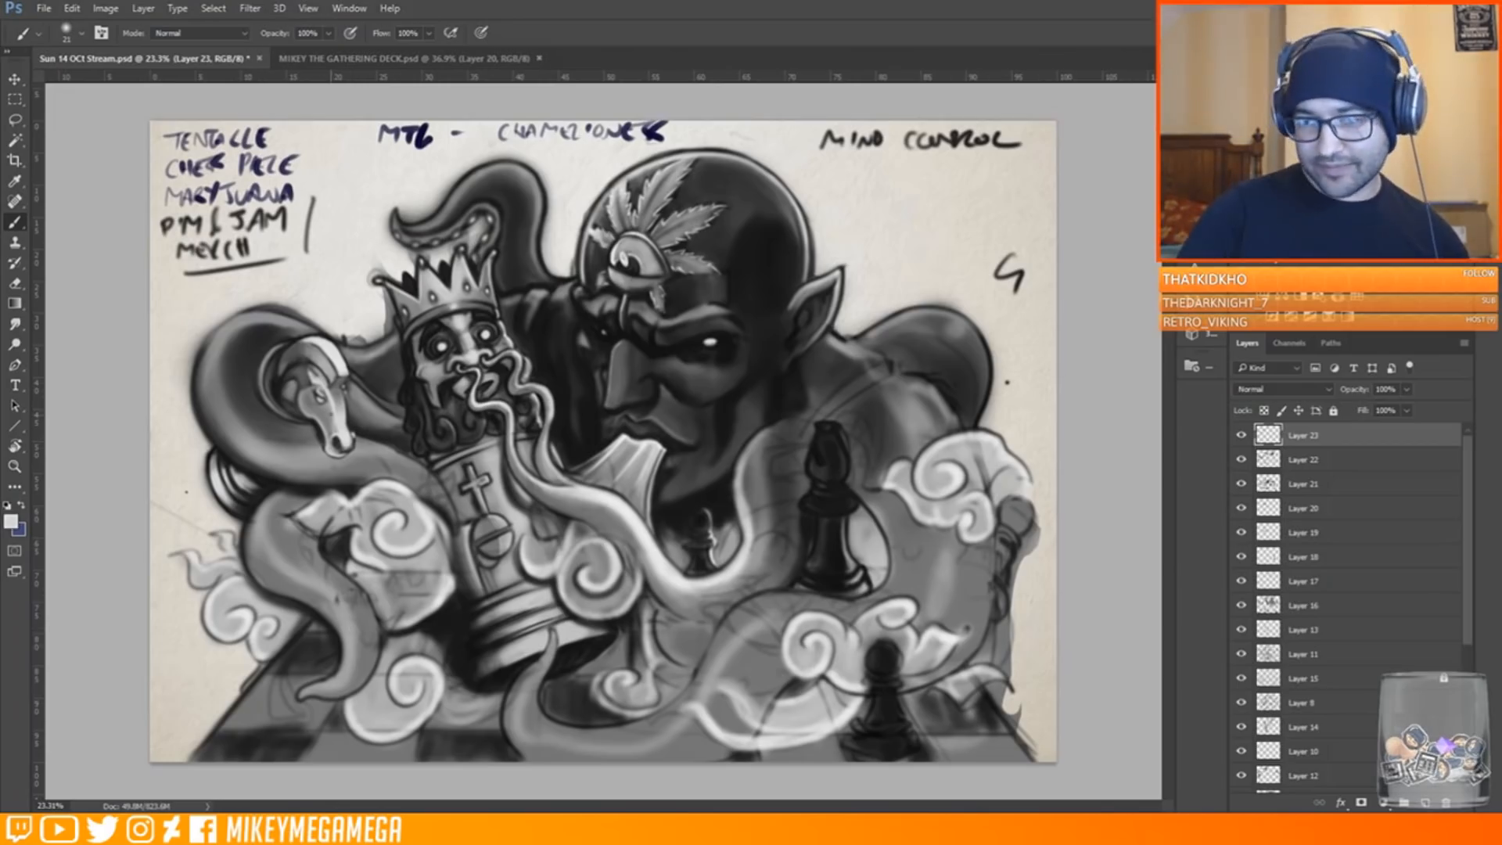
Shade the tentacle below the horse's head, just above the cloud, with sampled black and greys
alt+click(557, 436)
right_click(557, 436)
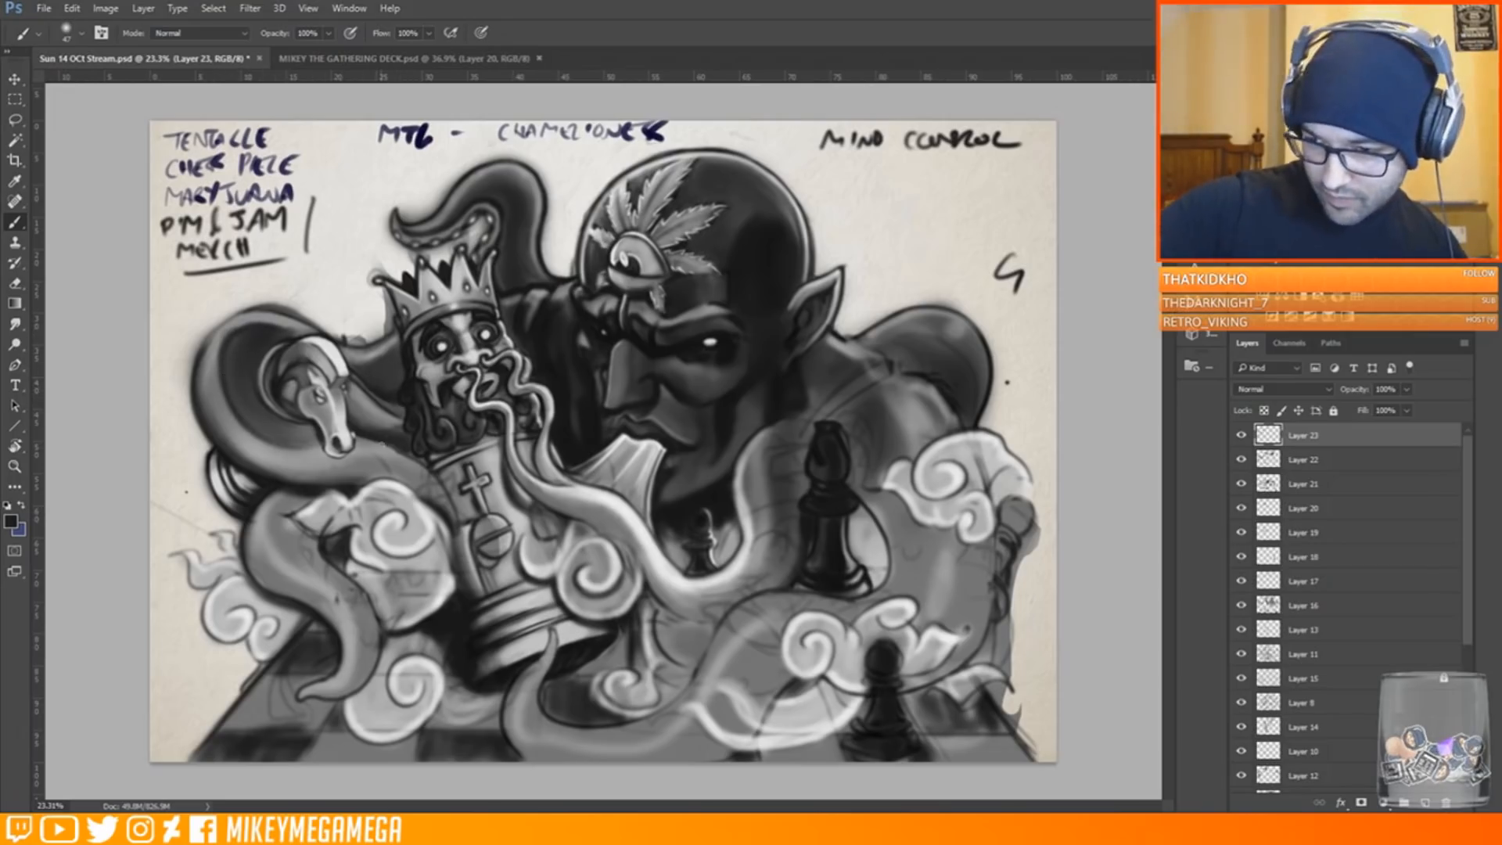
mouse_move(415, 482)
mouse_down()
mouse_move(427, 485)
mouse_move(370, 463)
mouse_up()
right_click(408, 473)
click(426, 422)
alt+click(402, 471)
alt+click(418, 470)
alt+click(383, 474)
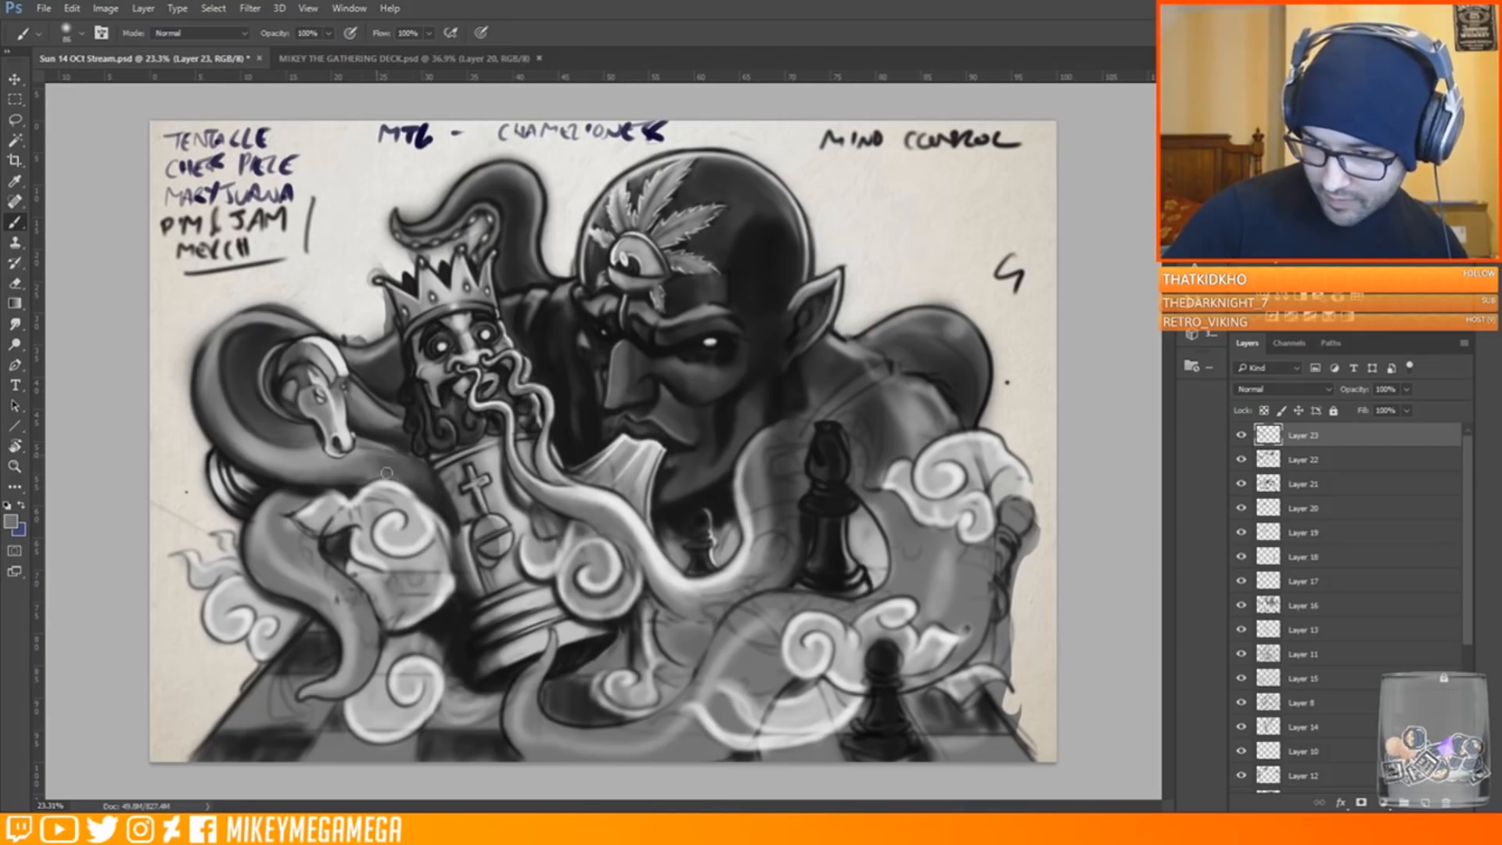
Shade the outer curve of the tentacle behind the horse's head with sampled greys and save the illustration
alt+click(235, 350)
mouse_move(226, 347)
mouse_down()
mouse_move(245, 330)
mouse_move(231, 318)
mouse_up()
alt+click(211, 341)
right_click(213, 345)
click(229, 383)
right_click(213, 336)
click(226, 374)
drag(221, 322, 241, 313)
click(44, 8)
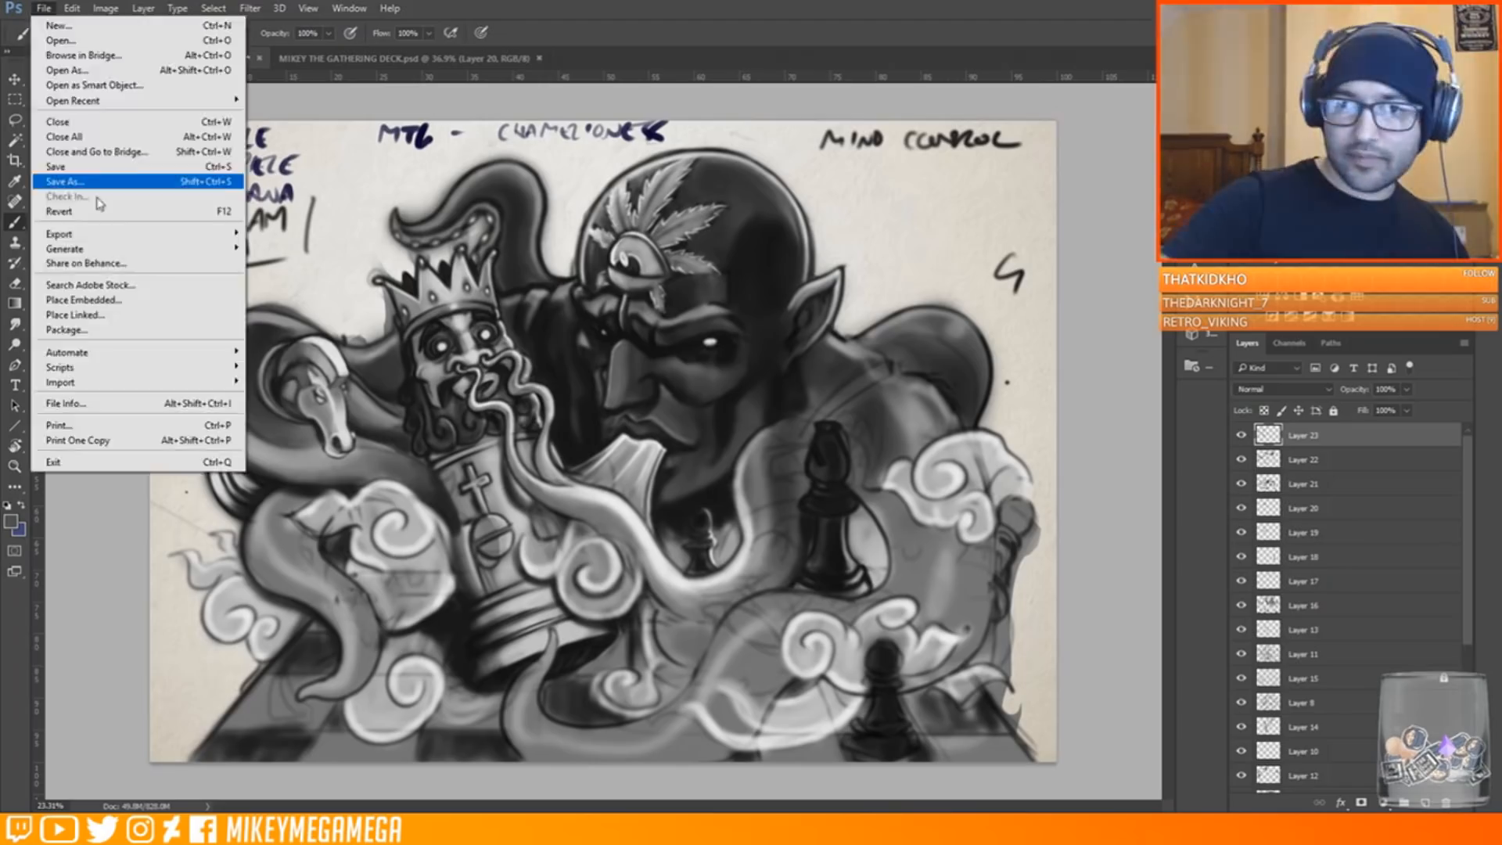
click(59, 167)
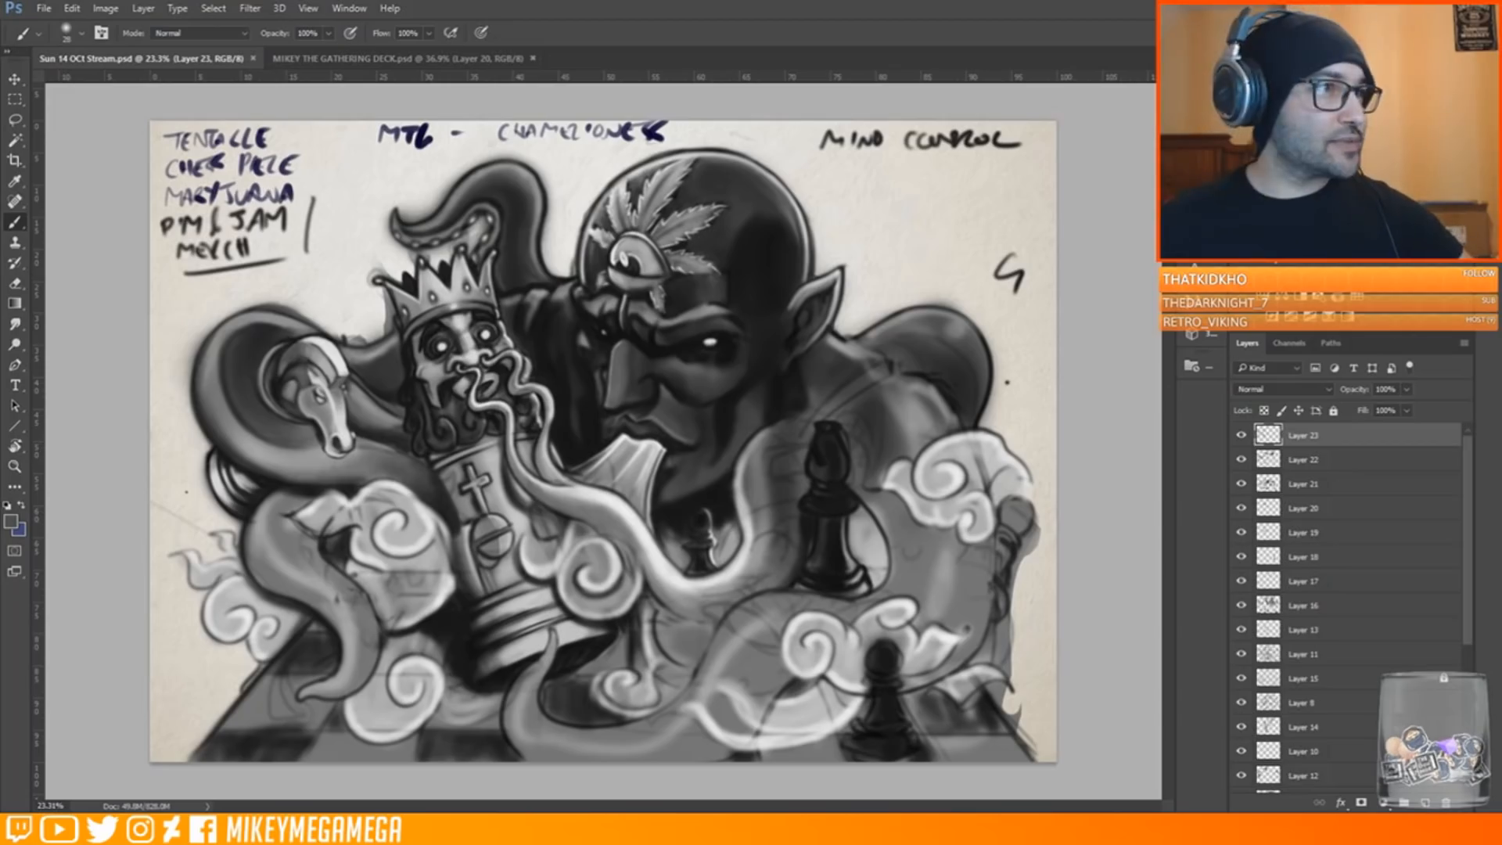
Switch to the browser, bring the YouTube Star Wars Resistance trailer over the canvas and pause it
drag(413, 490, 1213, 338)
click(954, 703)
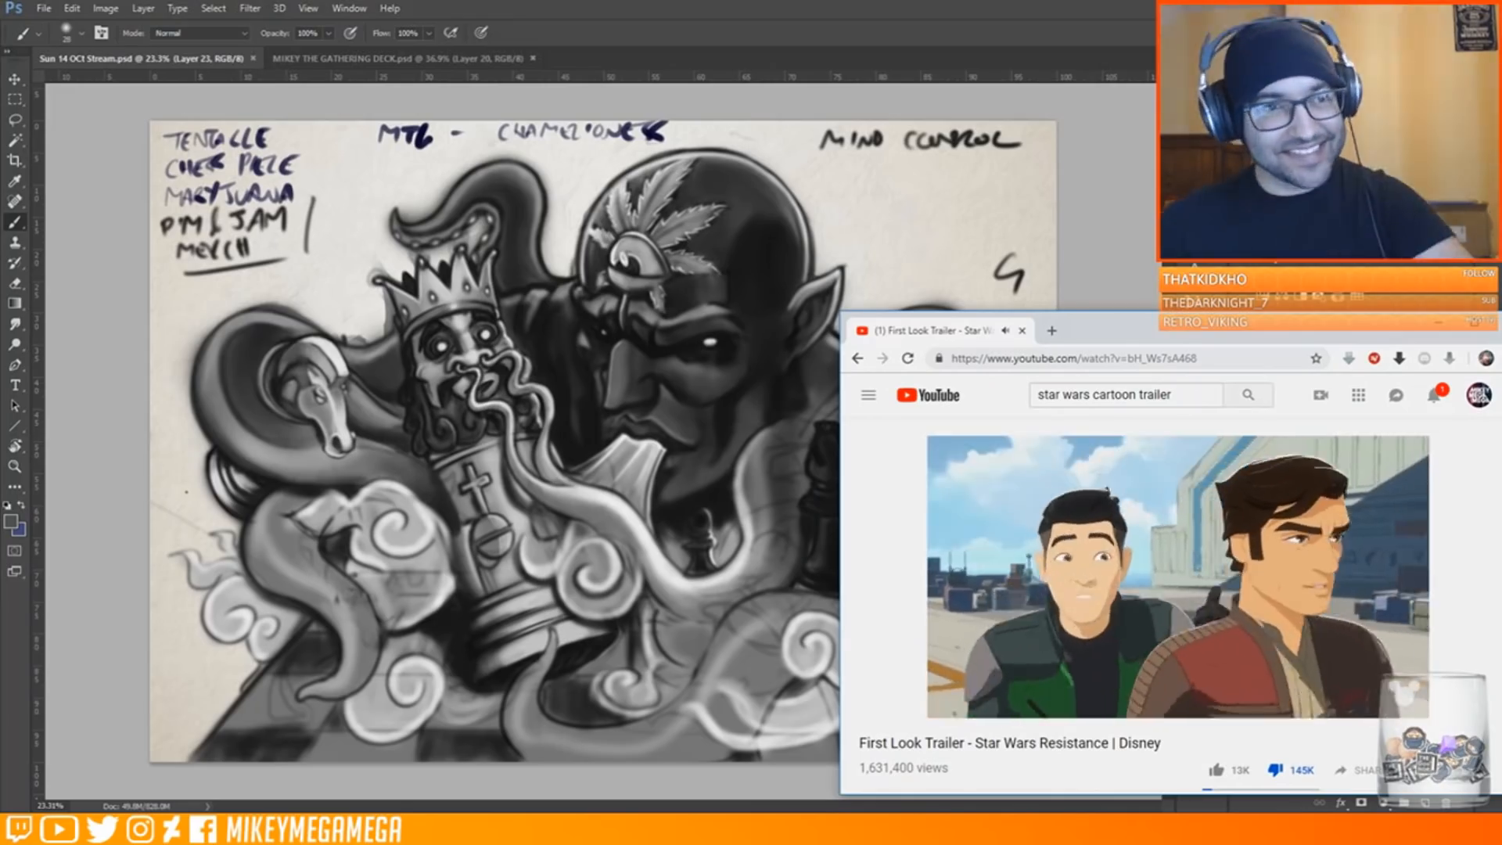
drag(1135, 330, 1116, 195)
drag(1301, 208, 885, 316)
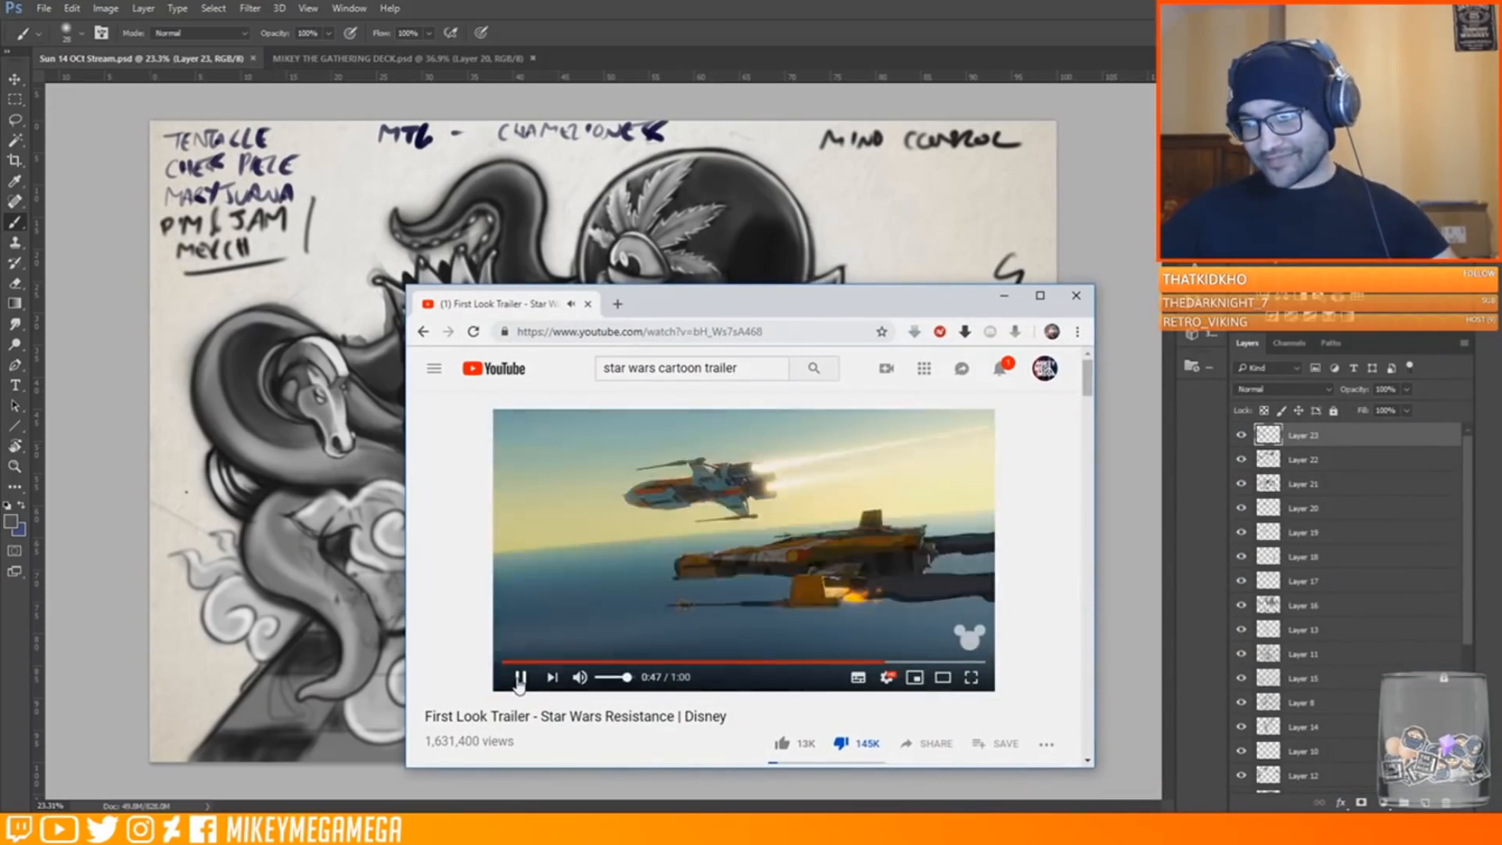
click(520, 678)
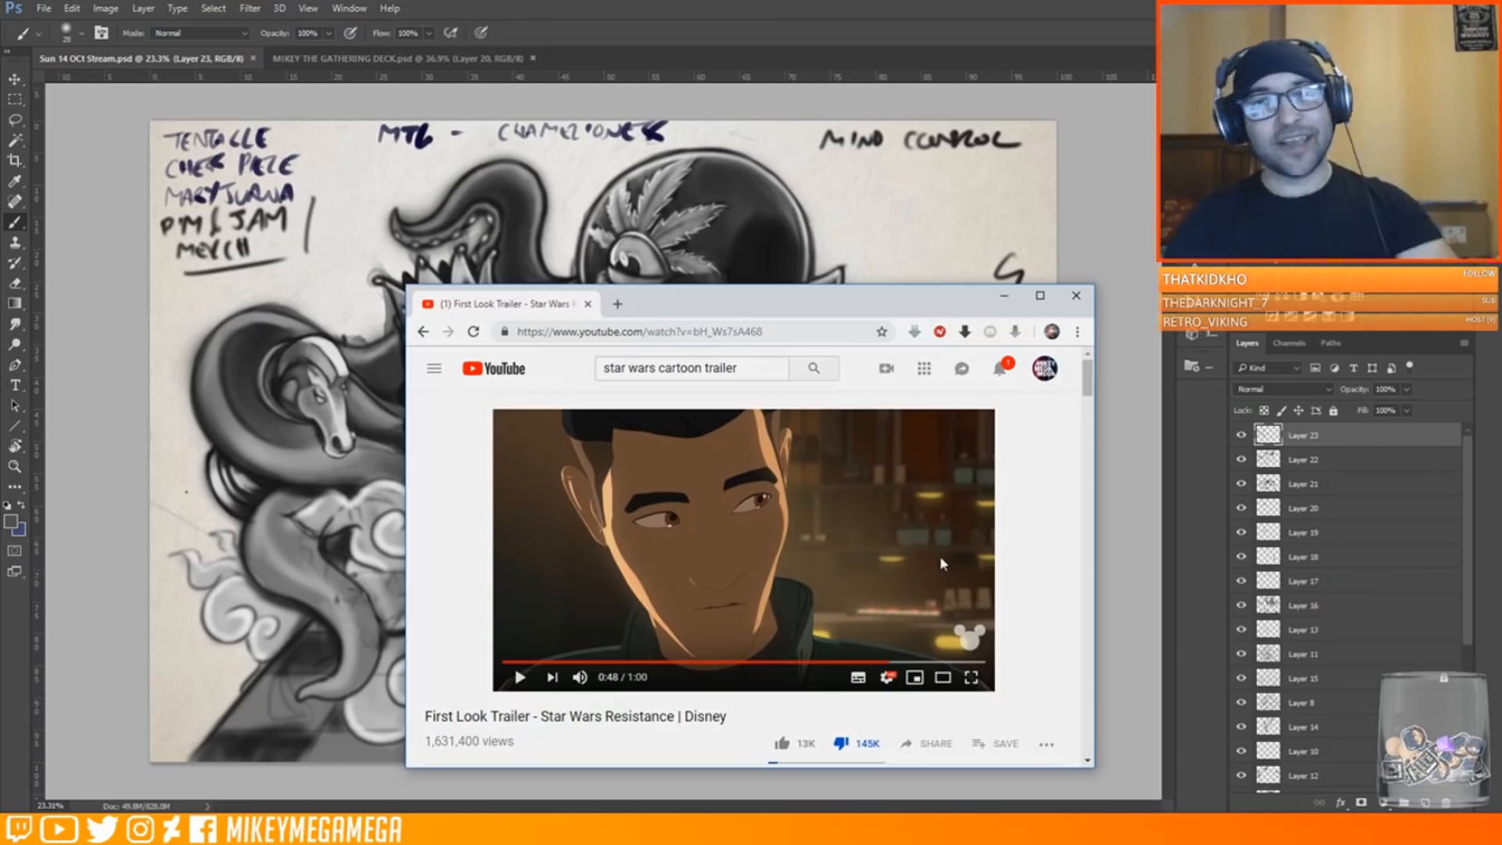
Read through the viewer comments under the Star Wars Resistance trailer and close the browser window
scroll(925, 425, down, 1)
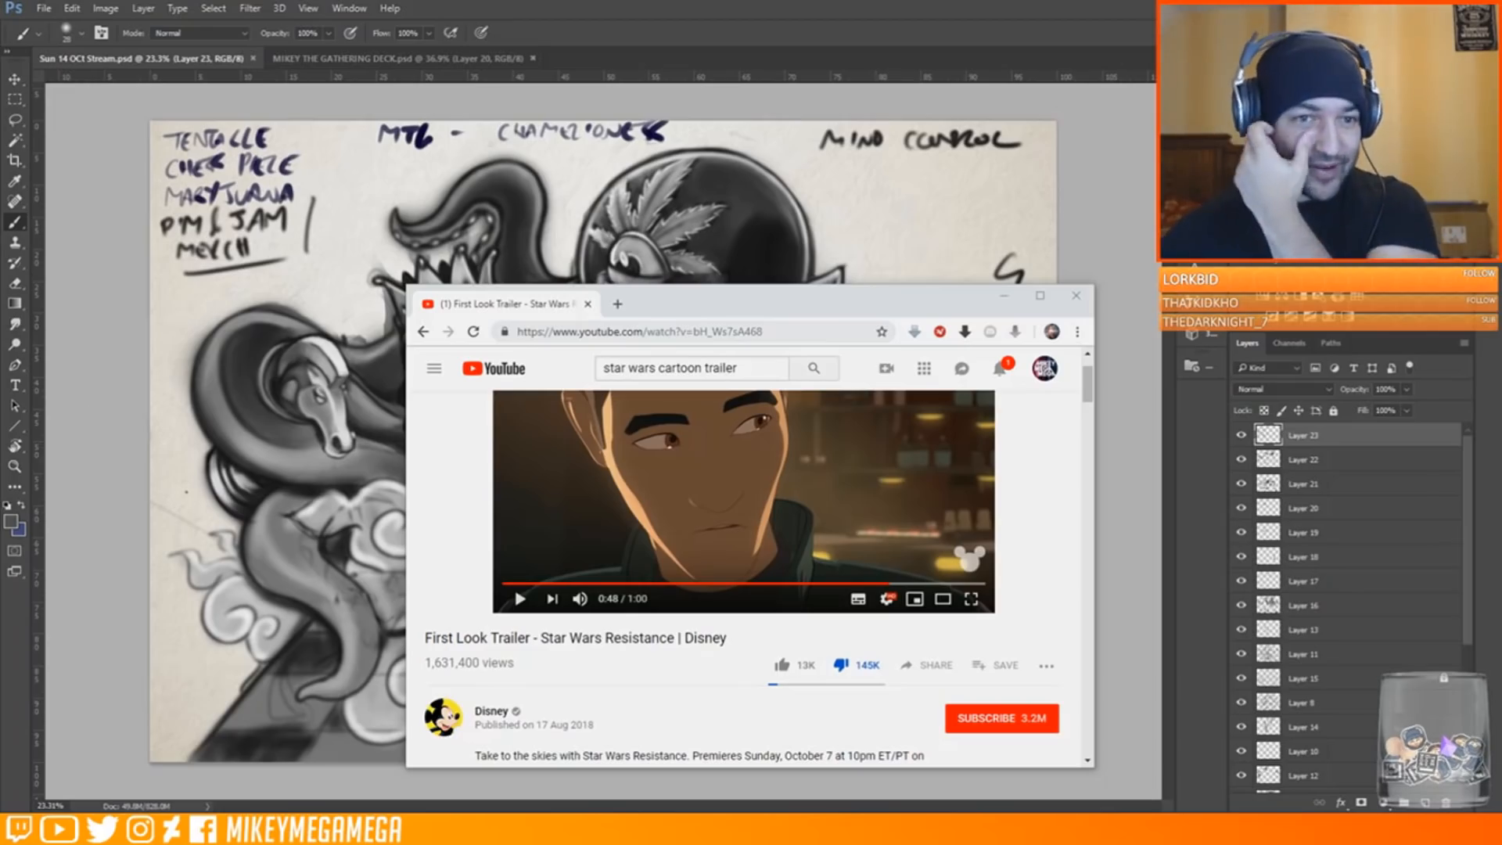
scroll(782, 501, down, 10)
scroll(769, 486, down, 10)
scroll(705, 477, up, 2)
scroll(626, 473, down, 3)
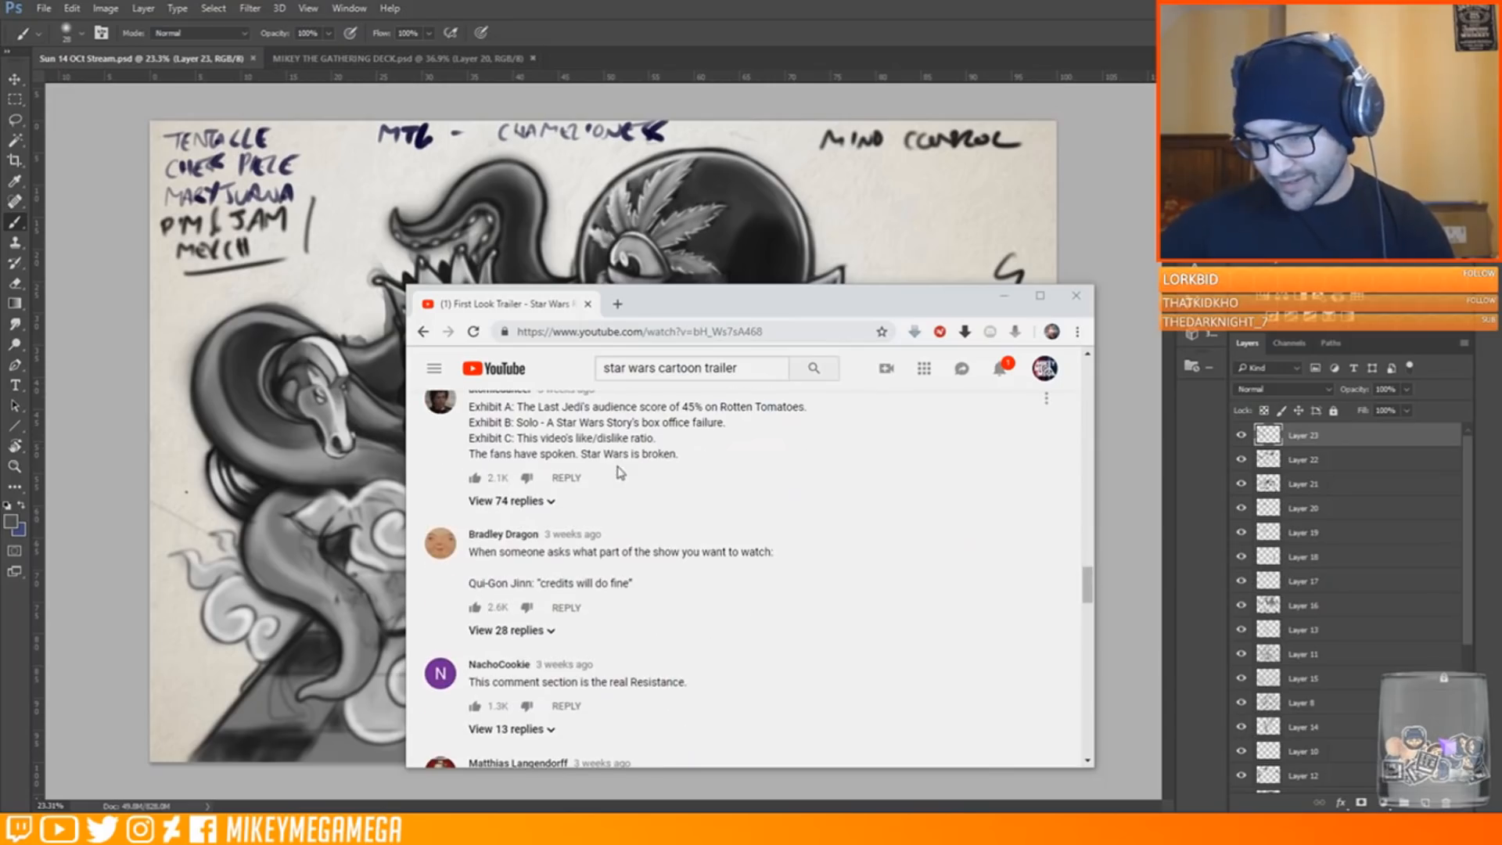
scroll(687, 439, down, 2)
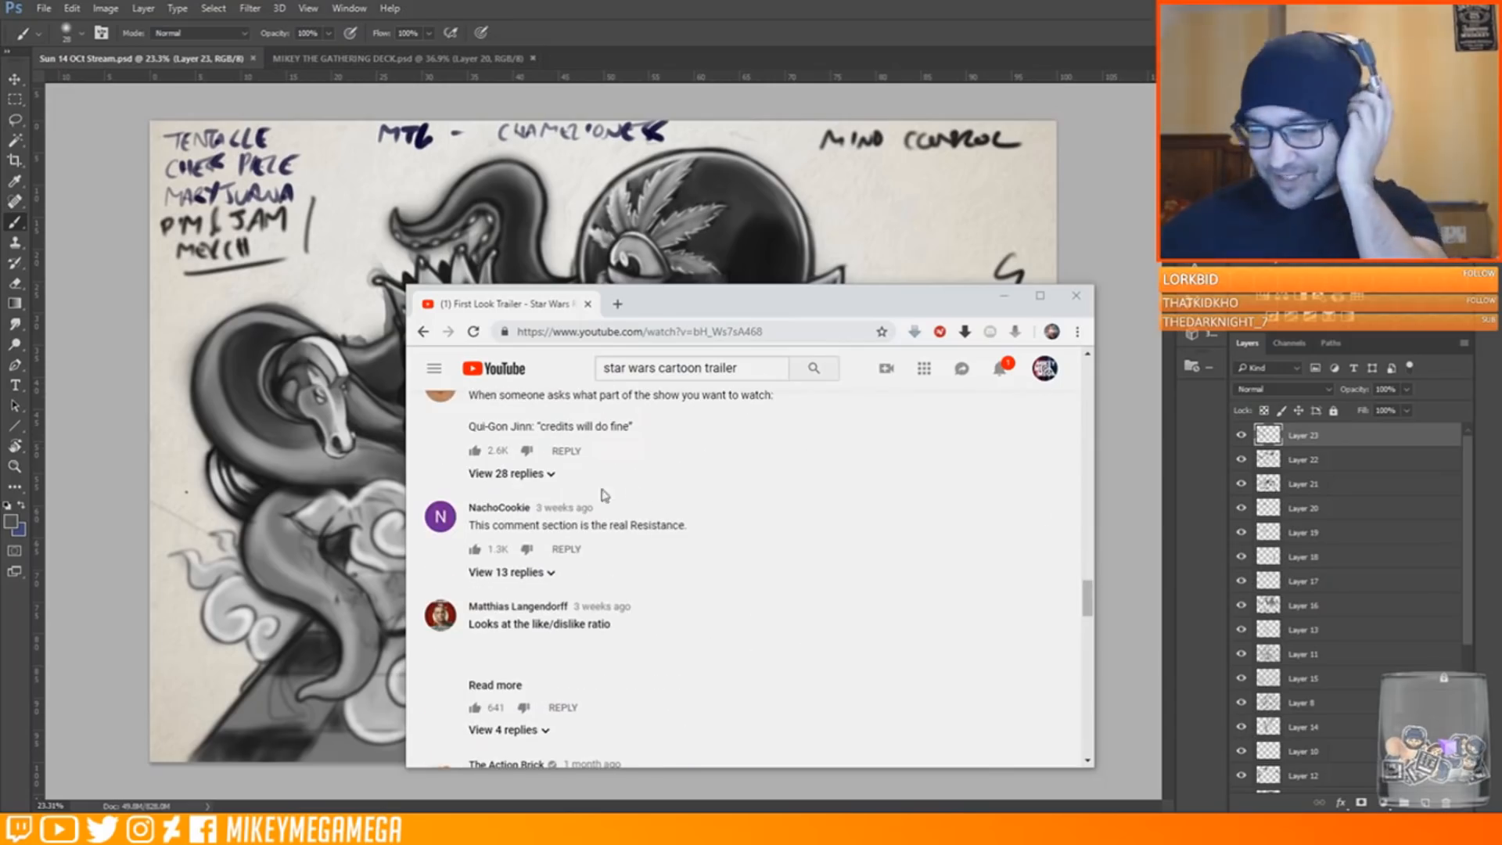
scroll(600, 529, up, 1)
scroll(618, 528, down, 2)
click(504, 607)
scroll(668, 602, down, 1)
scroll(668, 600, down, 3)
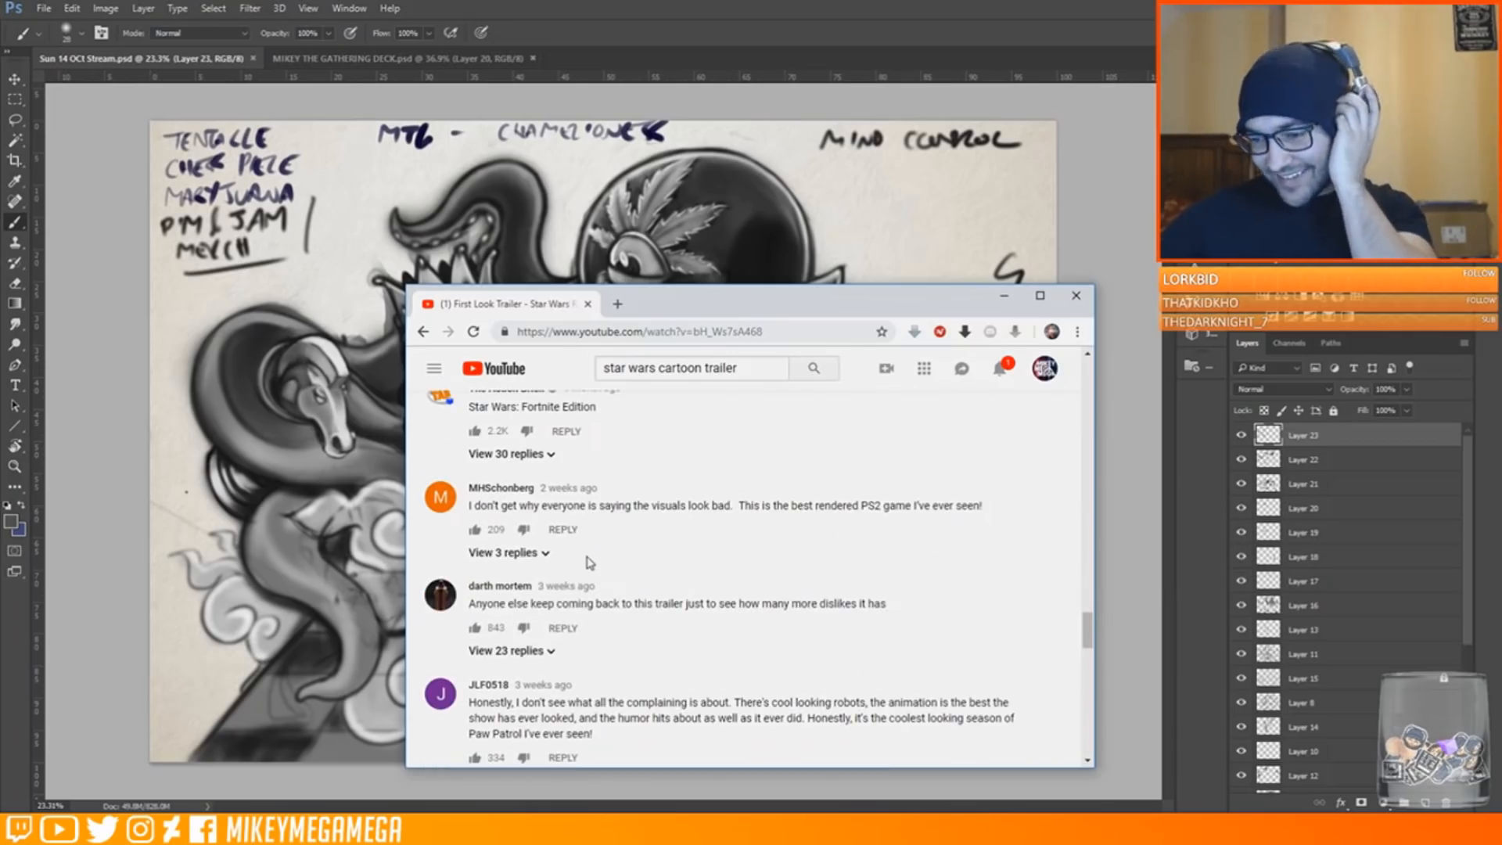
scroll(591, 559, down, 3)
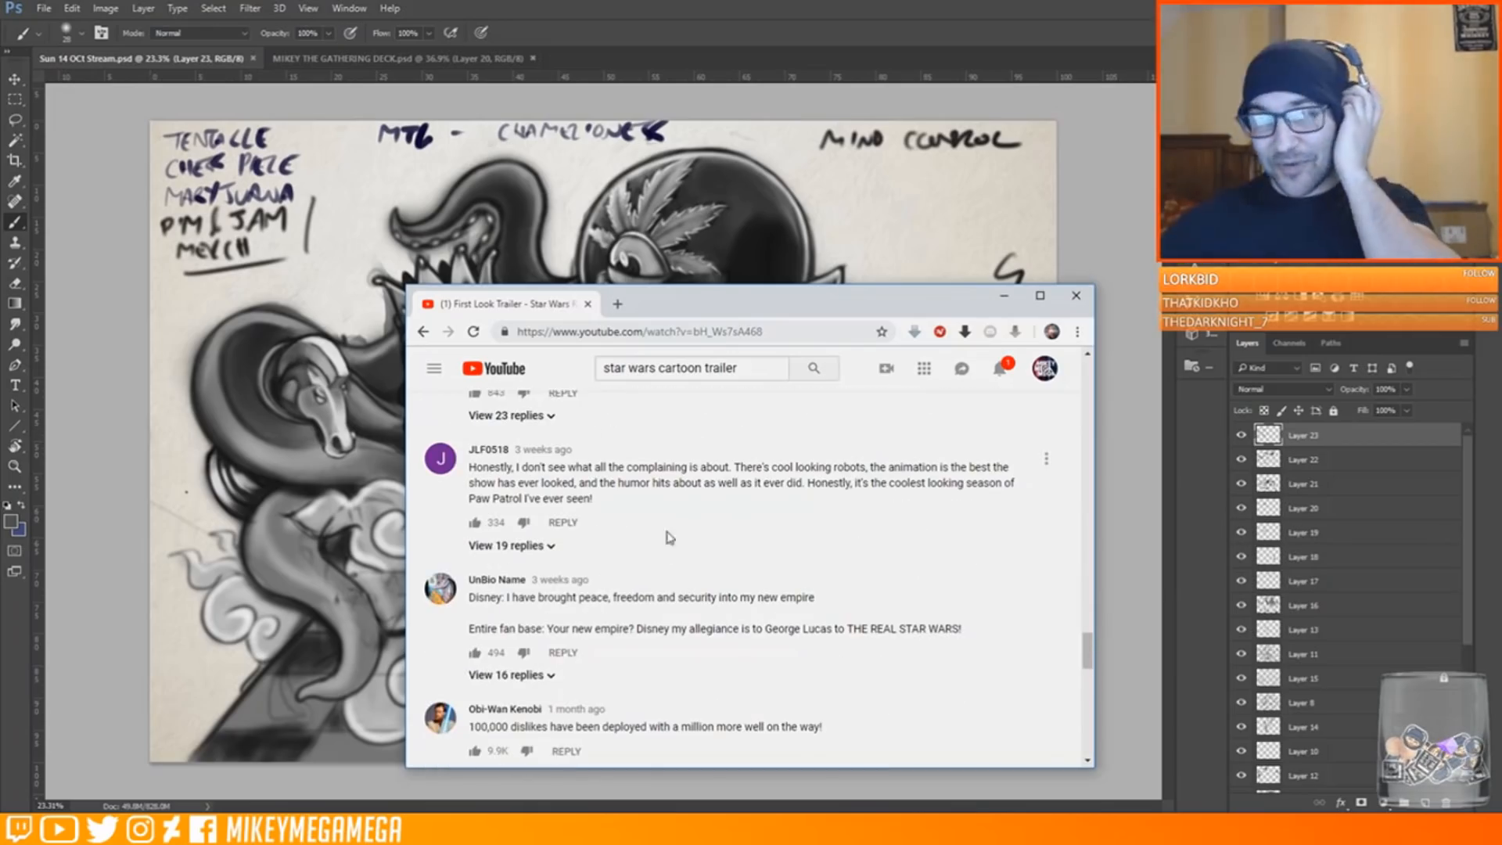
scroll(601, 537, down, 2)
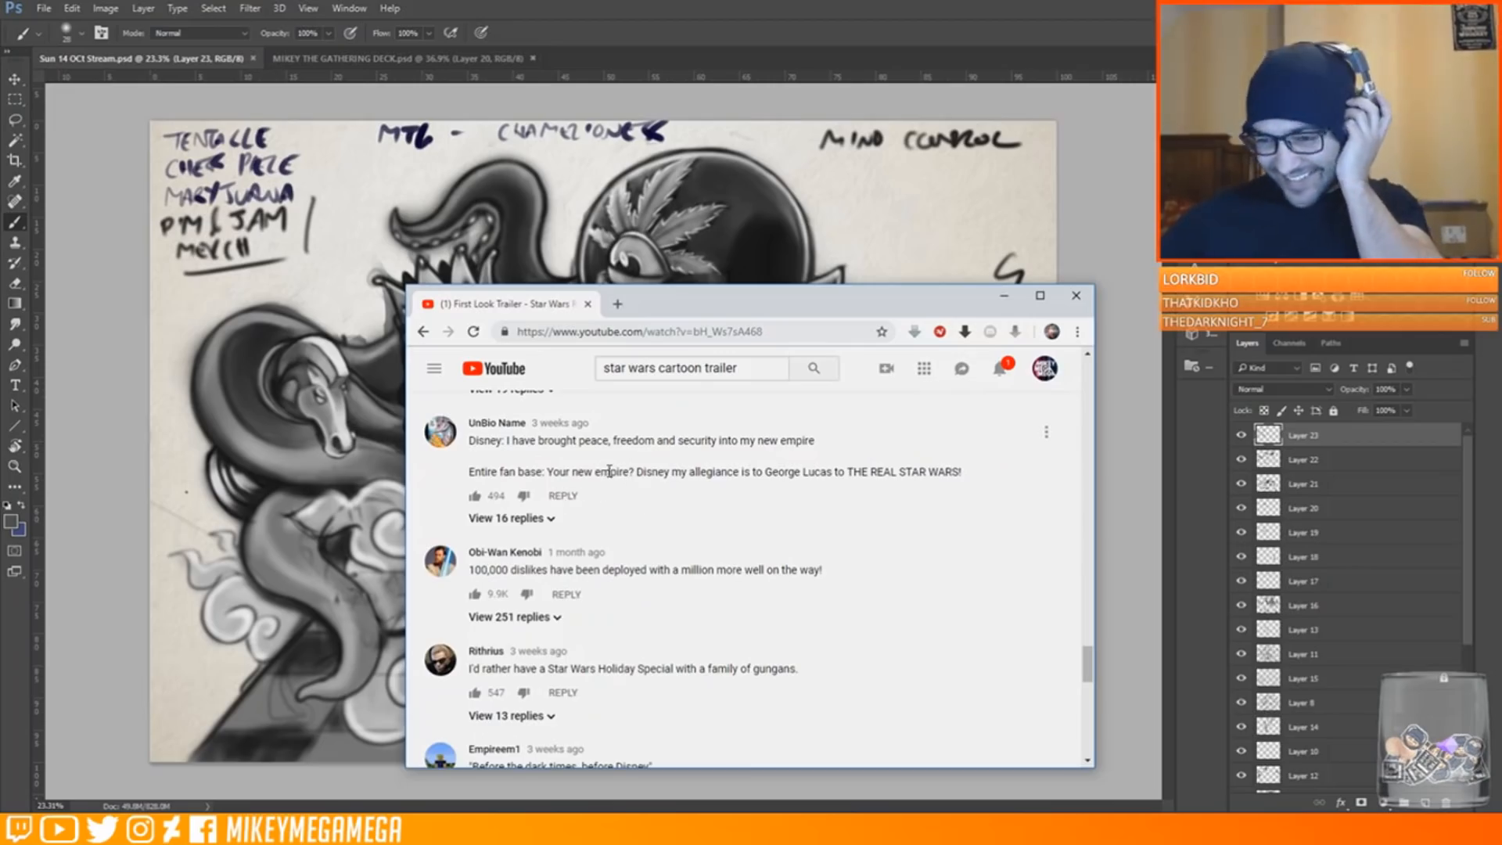
scroll(608, 475, down, 2)
scroll(691, 469, down, 1)
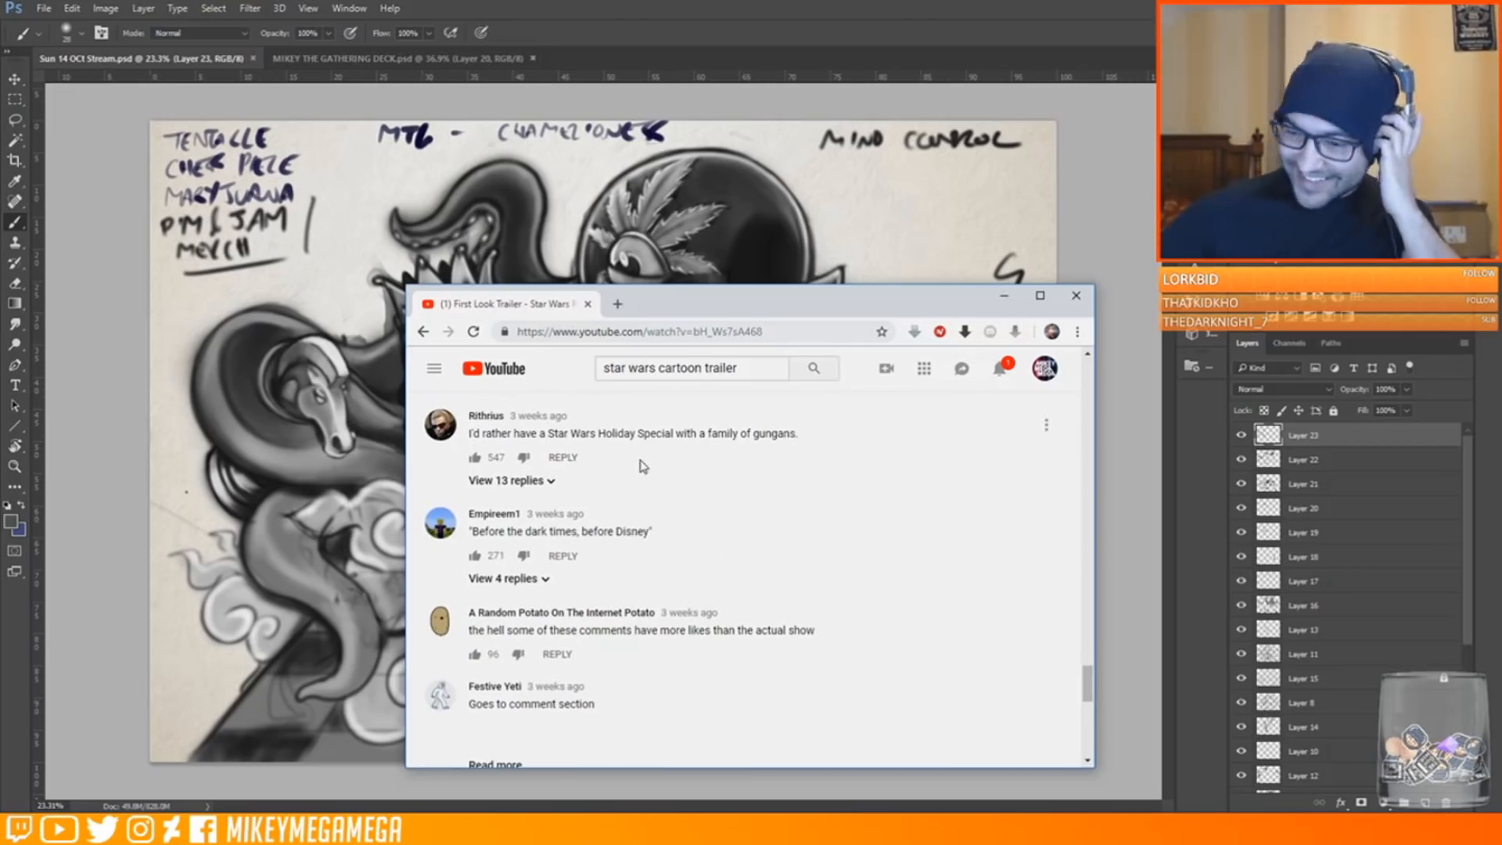
scroll(649, 524, down, 1)
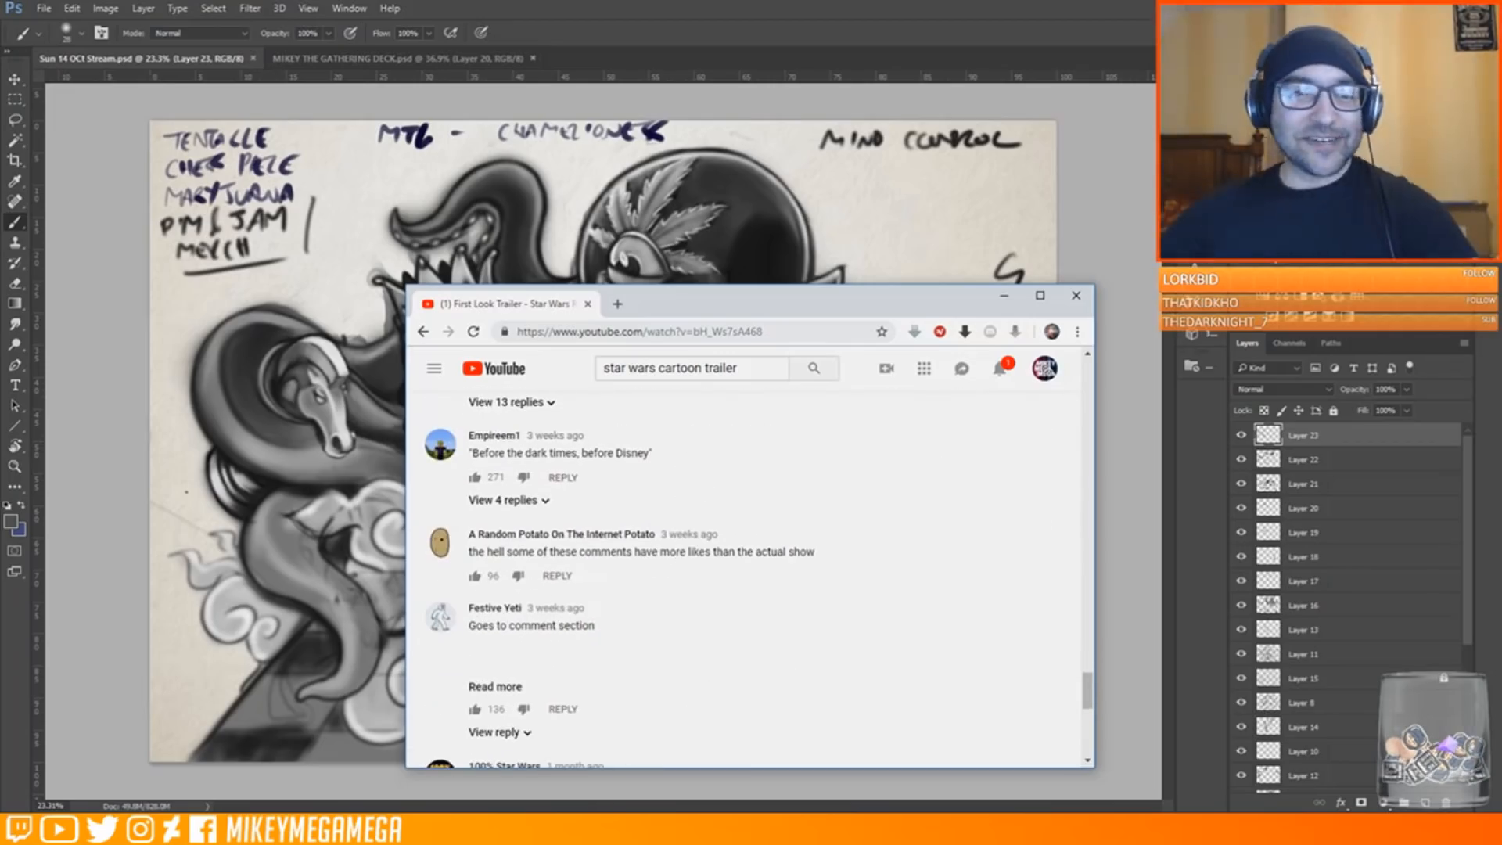
scroll(939, 560, down, 2)
click(864, 527)
scroll(853, 512, down, 3)
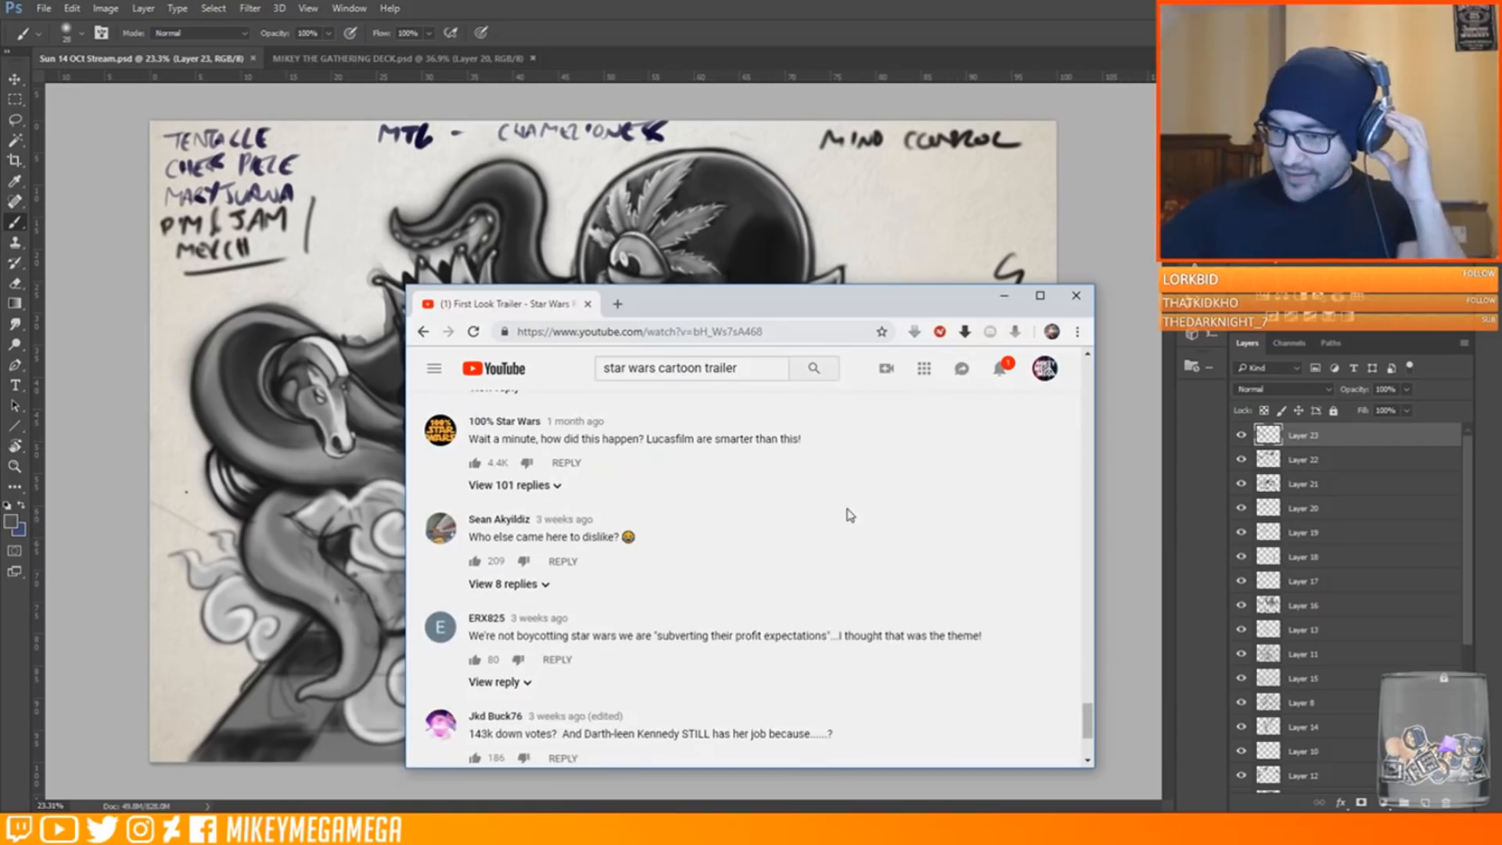
scroll(802, 515, down, 2)
scroll(802, 515, down, 7)
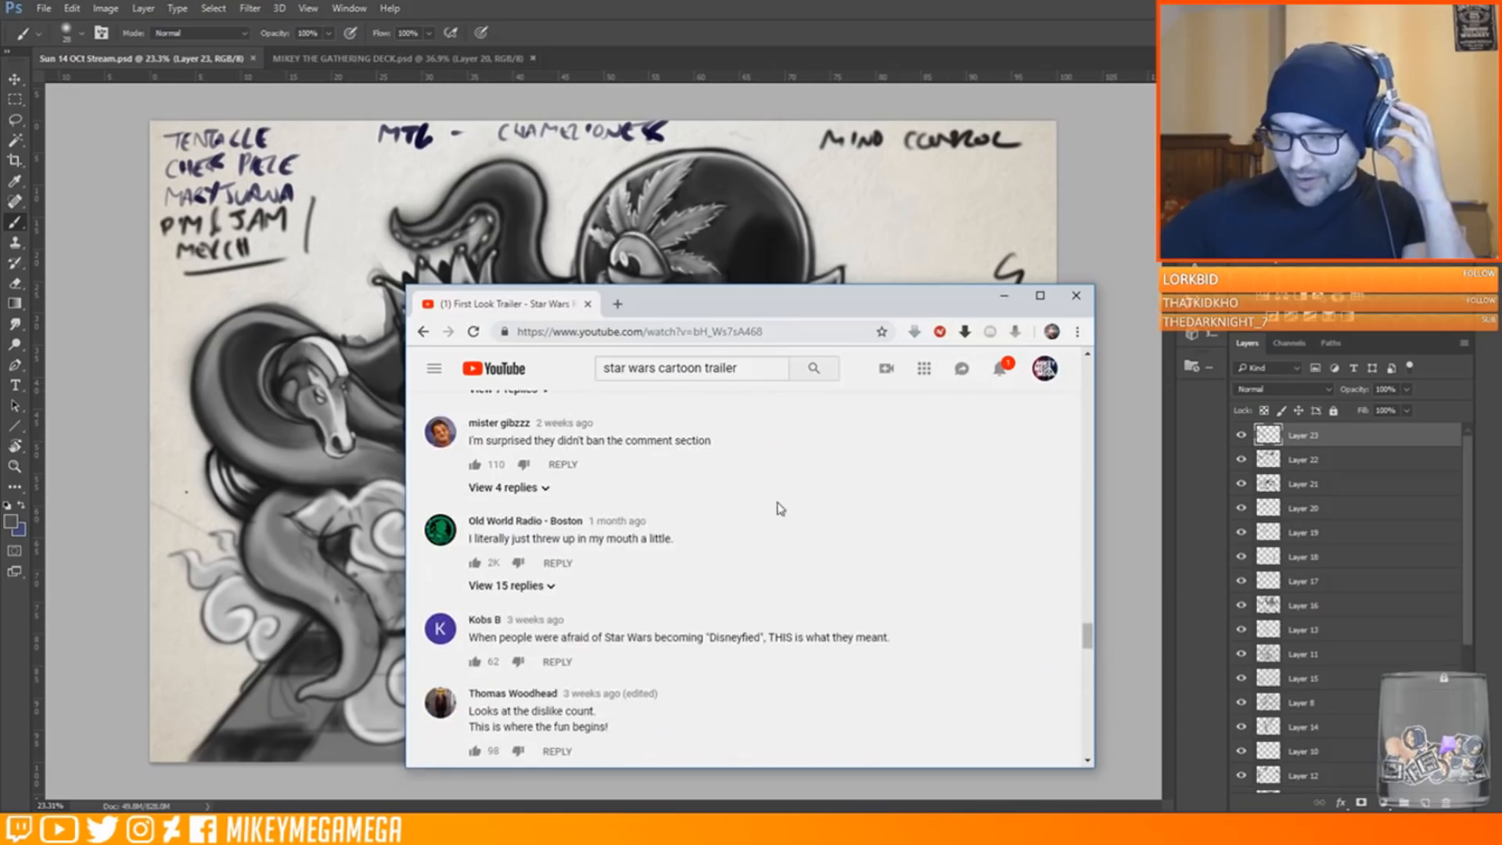
scroll(637, 478, down, 8)
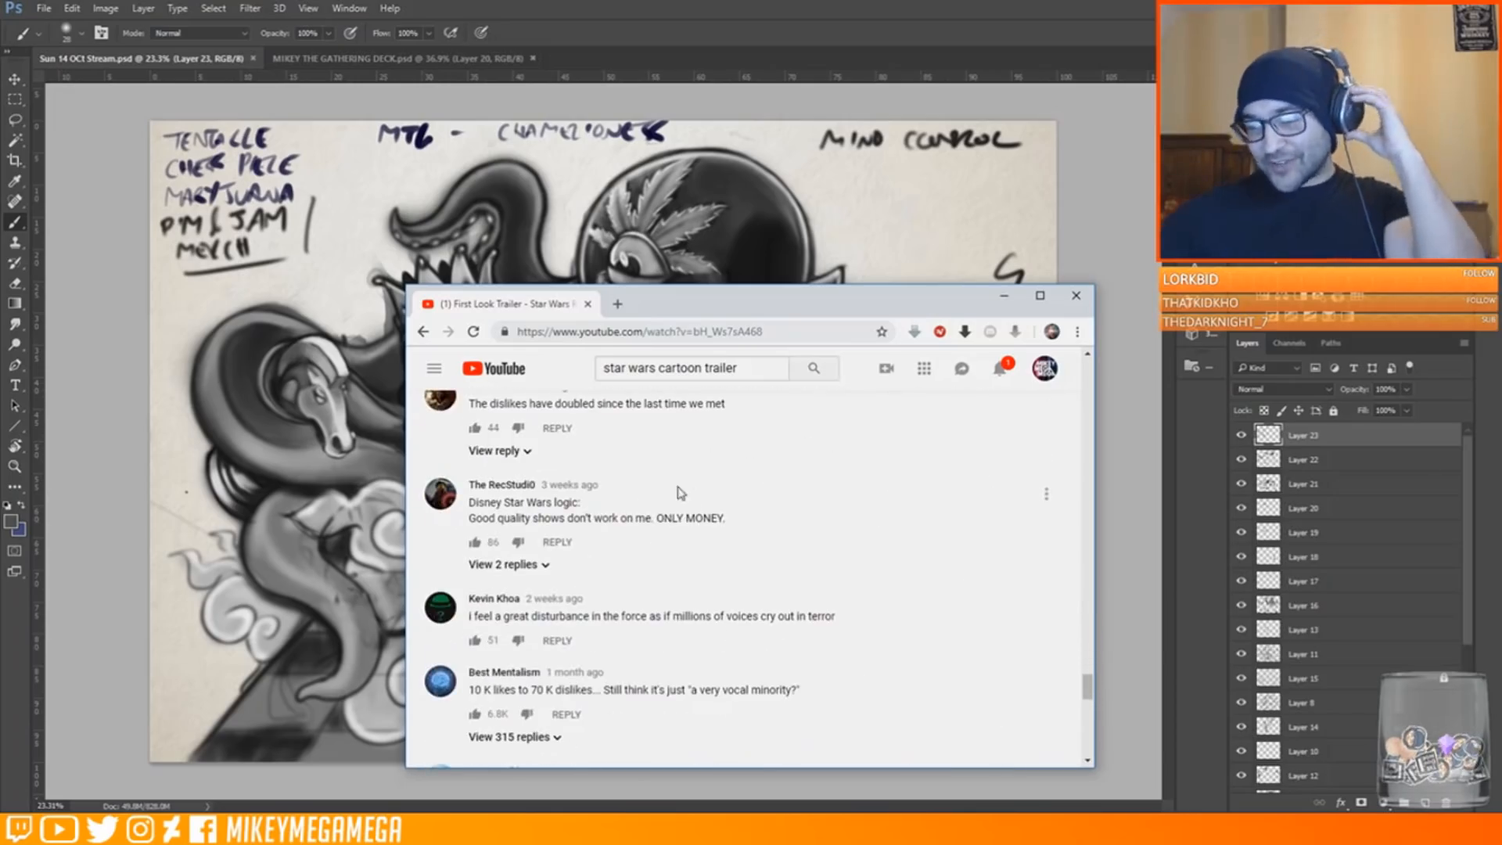
scroll(825, 506, down, 4)
scroll(817, 501, down, 7)
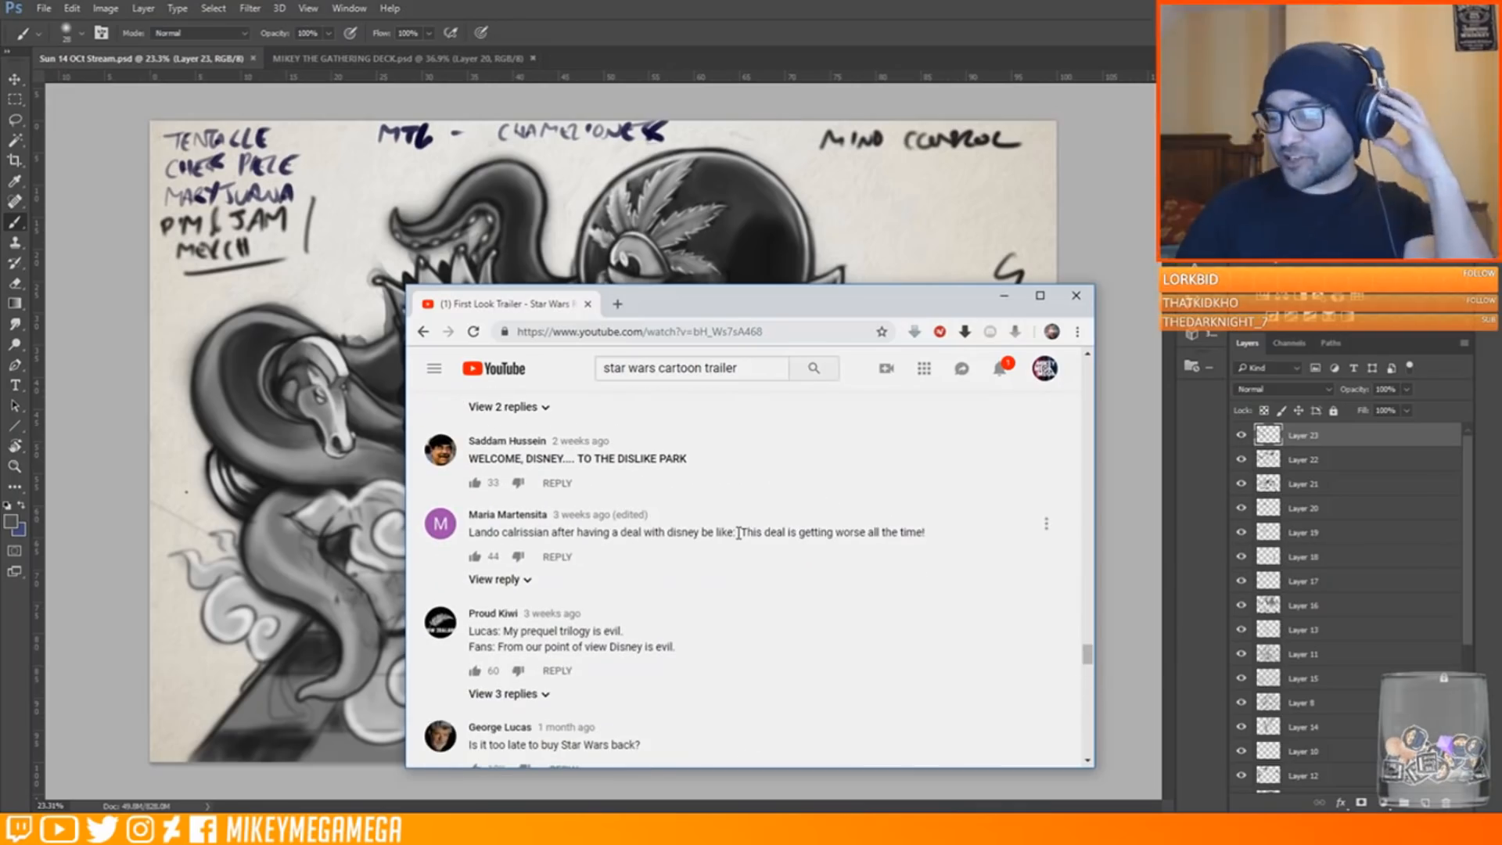
scroll(732, 492, down, 3)
scroll(732, 492, down, 4)
scroll(732, 492, up, 12)
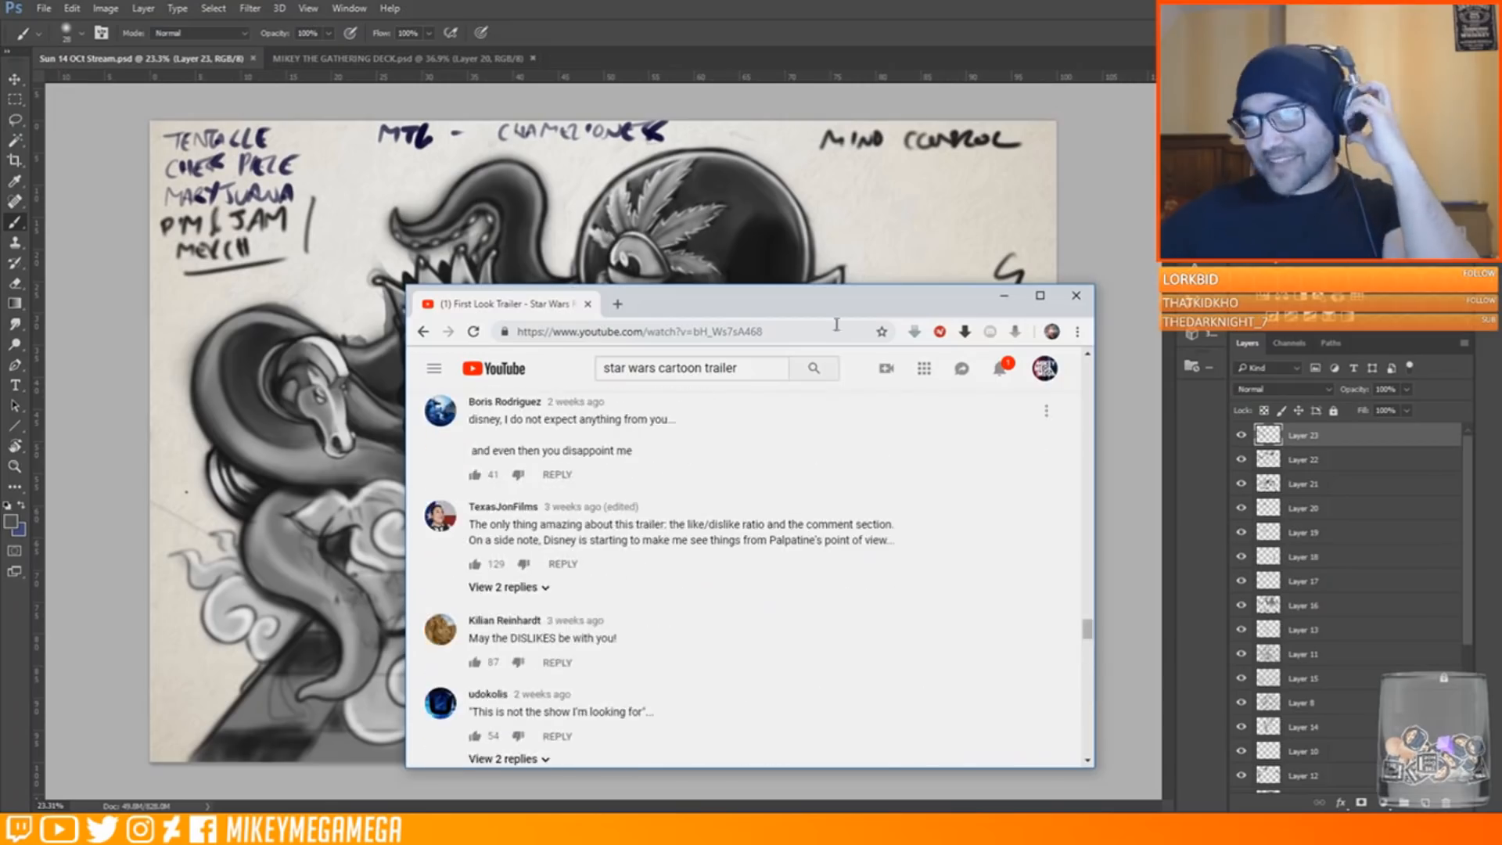
click(1076, 296)
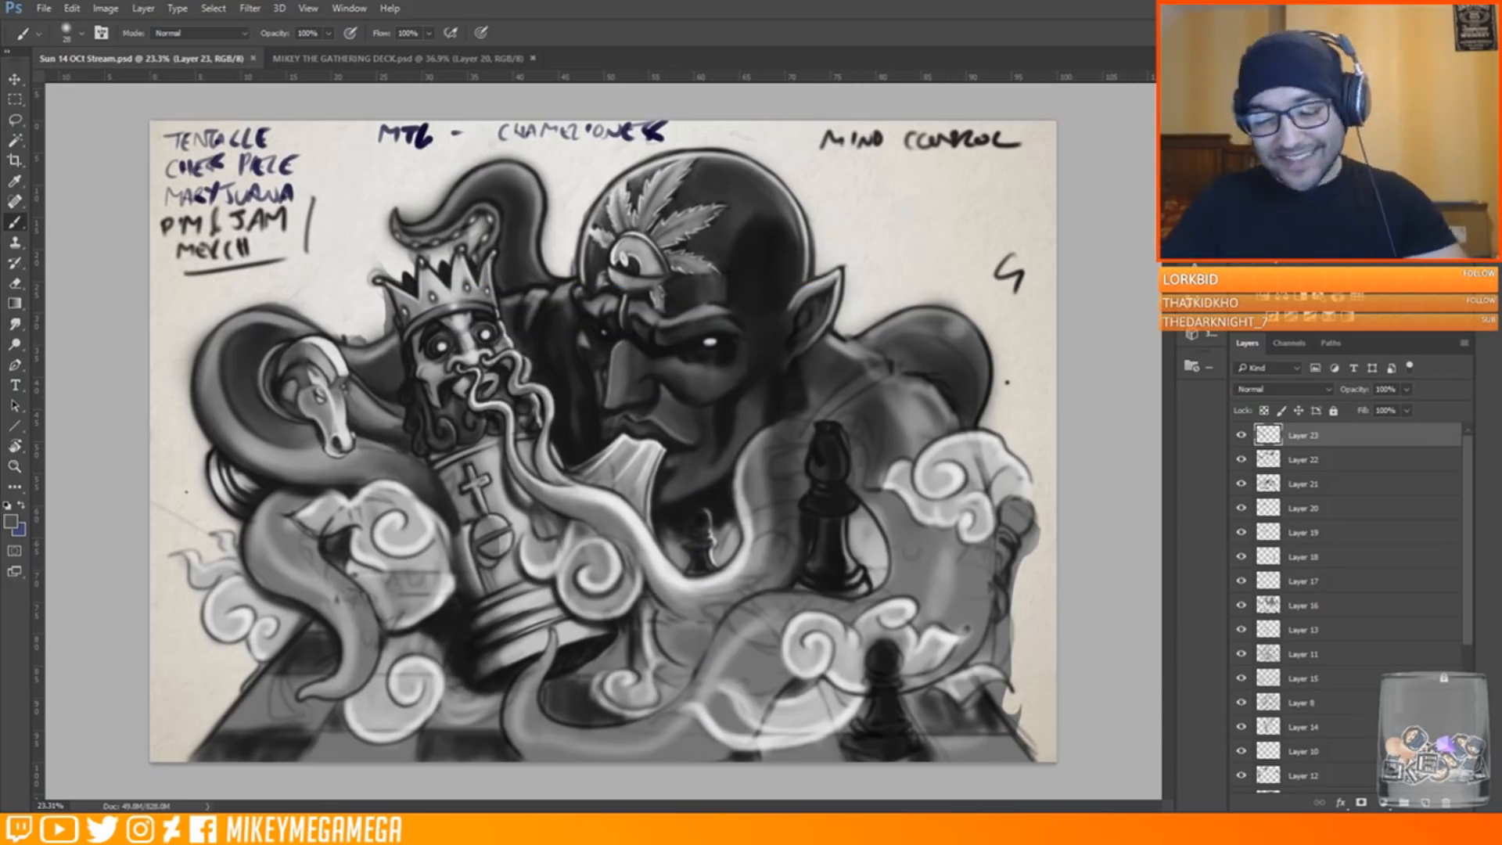
Paint a row of round suckers along the tentacle's inner curl beside the horse's head using sampled greys
click(1085, 225)
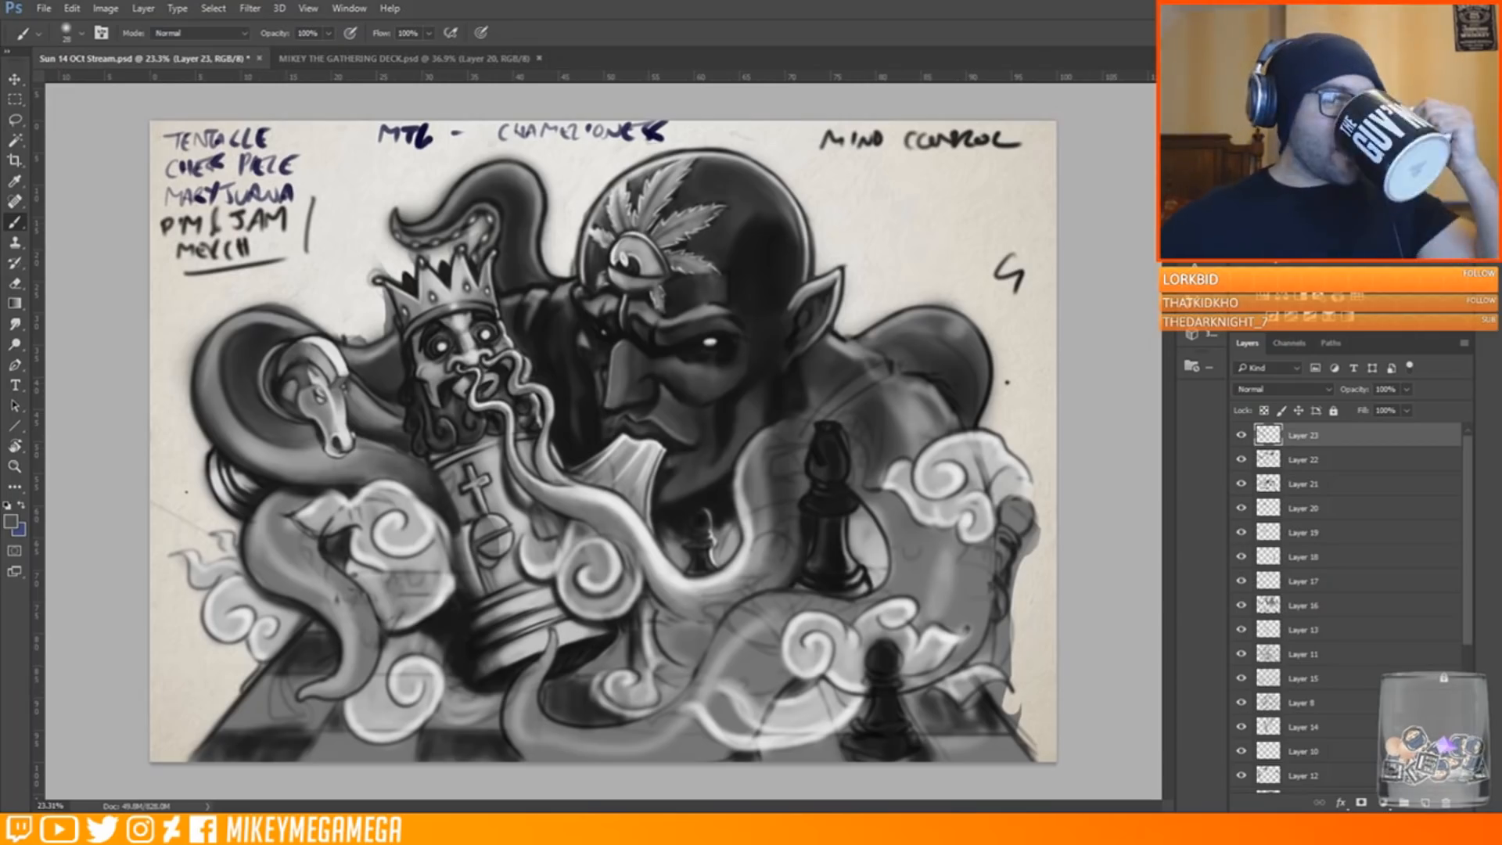
alt+click(341, 460)
scroll(340, 460, up, 4)
alt+click(512, 394)
right_click(512, 395)
drag(463, 389, 471, 389)
click(237, 330)
click(242, 370)
click(359, 375)
click(384, 401)
click(417, 414)
Tone the suckers on both sides of the horse's head with sampled greys, adjusting the brush size
alt+click(153, 346)
click(359, 378)
click(385, 403)
click(417, 415)
right_click(253, 326)
click(242, 339)
click(247, 369)
alt+click(246, 316)
alt+click(238, 336)
click(240, 340)
Add light highlights to the suckers between the horse and the king, and touch them up with a sampled dark tone
alt+click(532, 360)
click(361, 373)
click(388, 397)
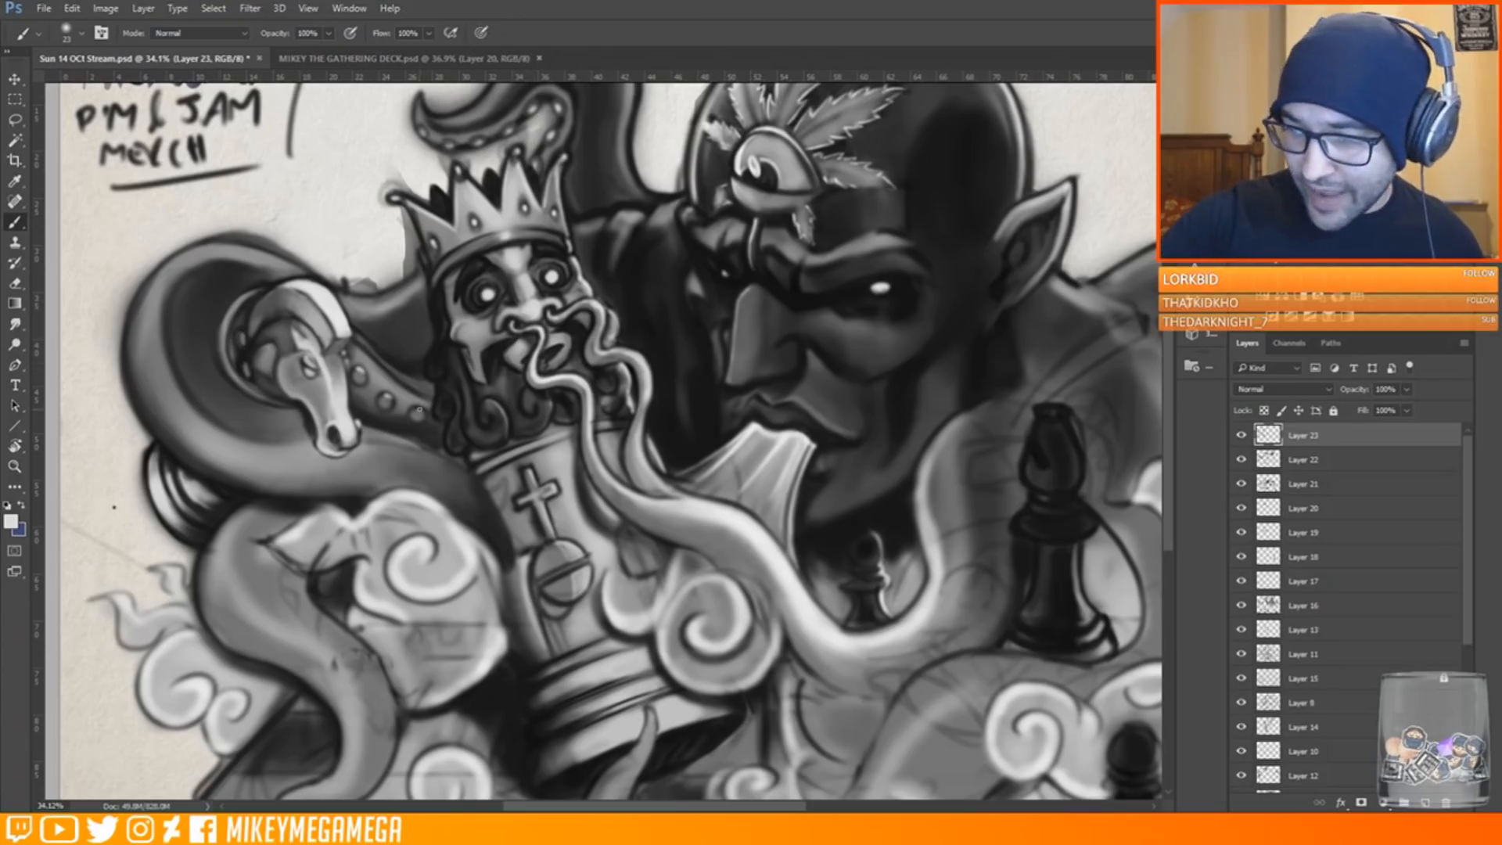
alt+click(408, 380)
click(359, 376)
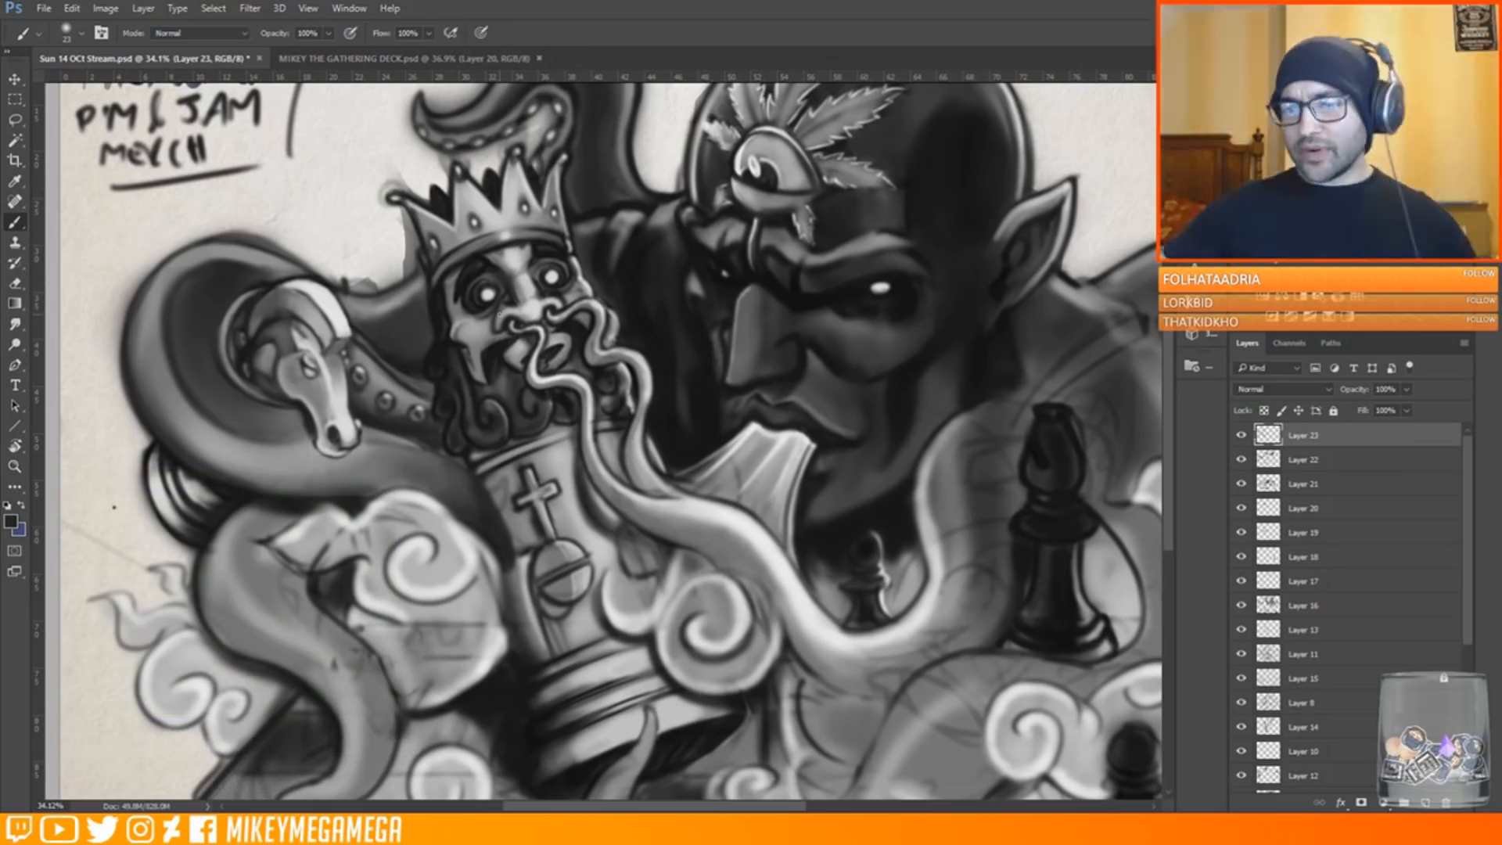
Darken the sucker-lined underside of the raised tentacle above the king's crown, enlarging the brush to 73 px
scroll(338, 457, down, 2)
scroll(416, 317, up, 2)
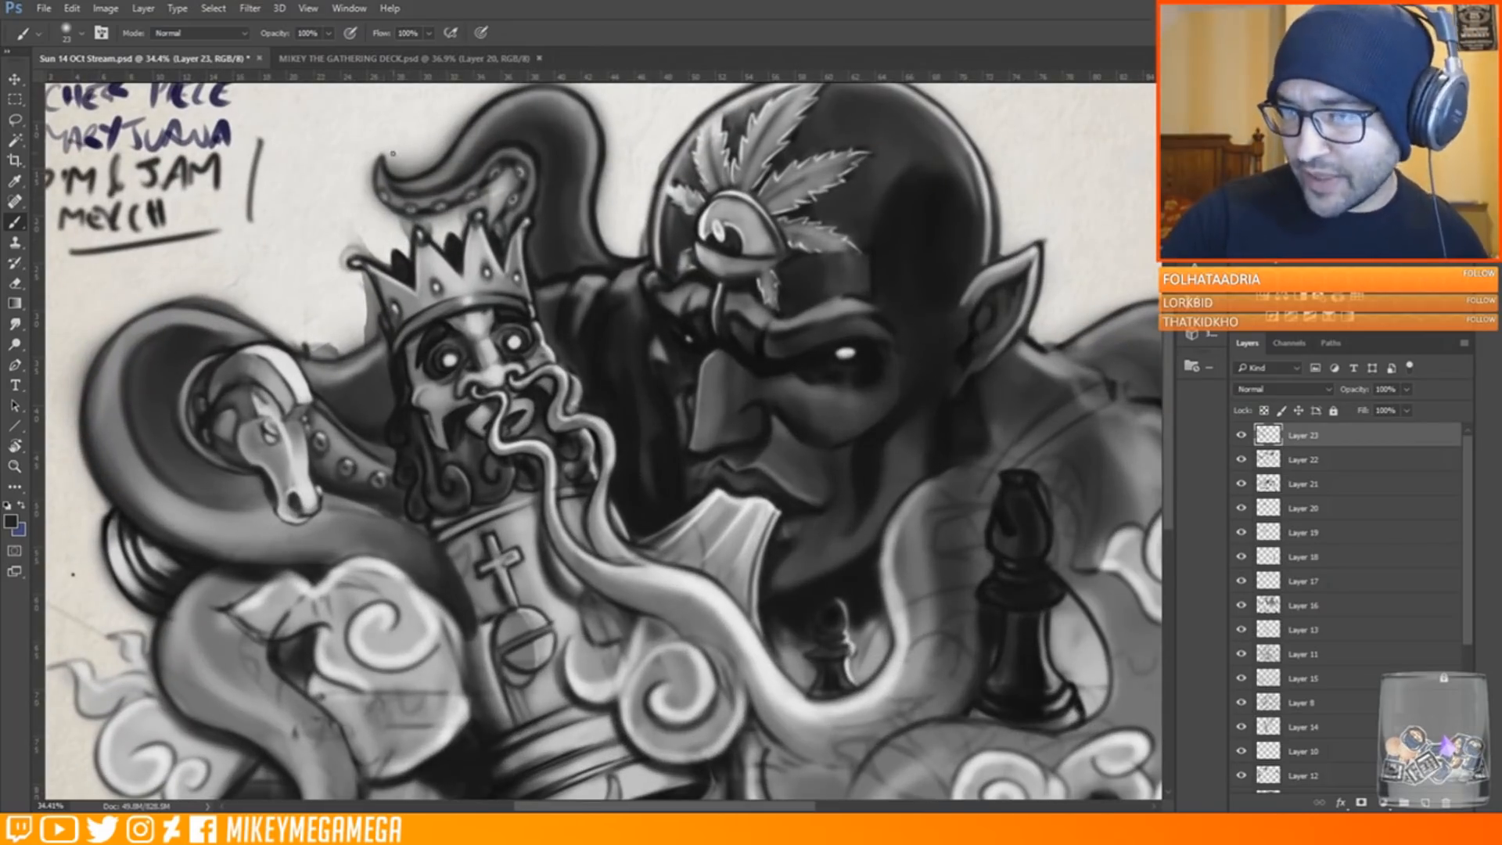
scroll(270, 538, down, 3)
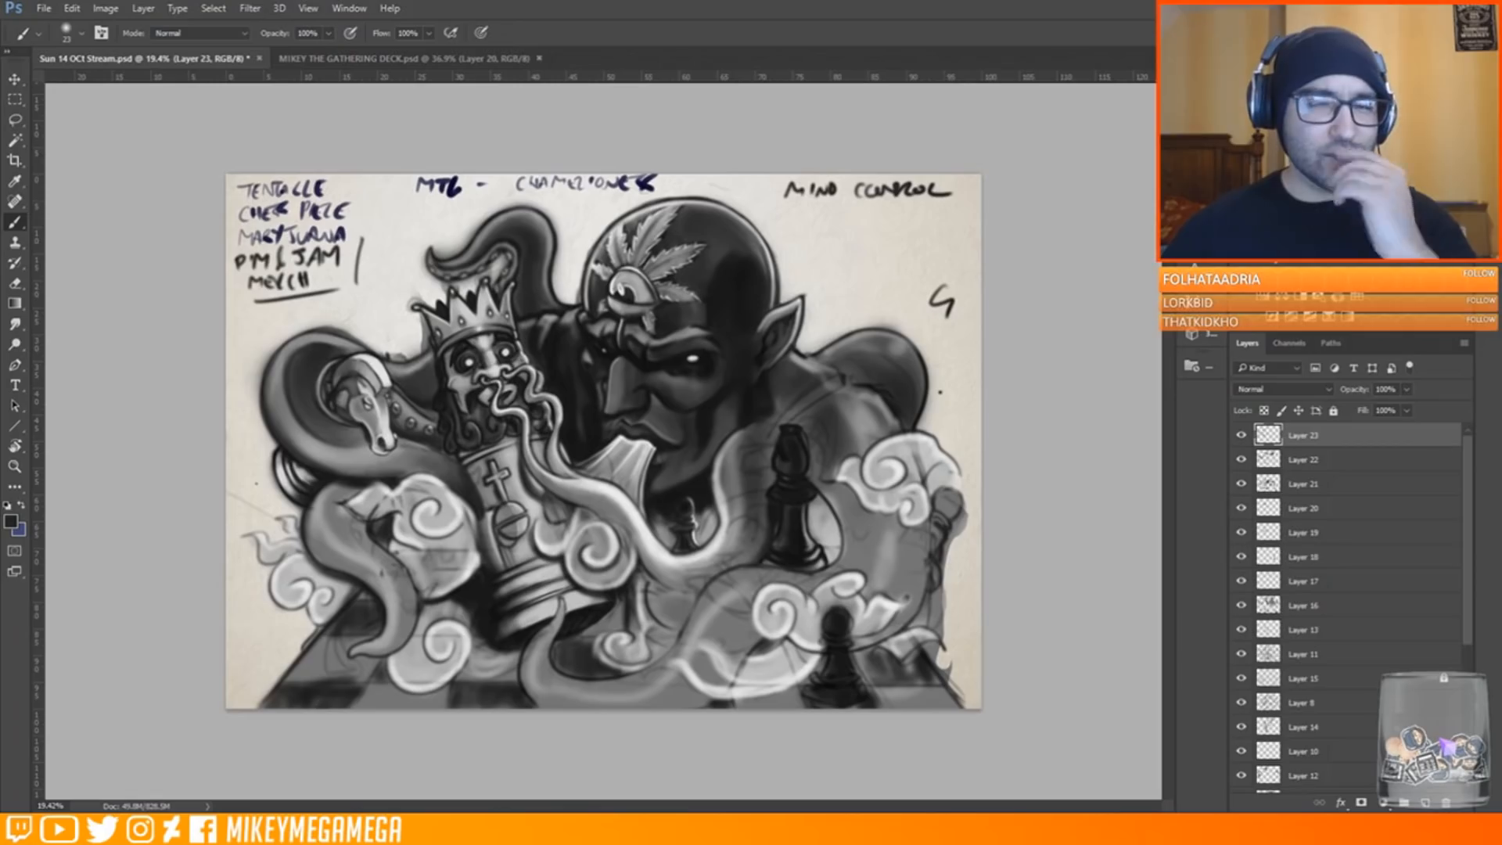
scroll(92, 541, up, 2)
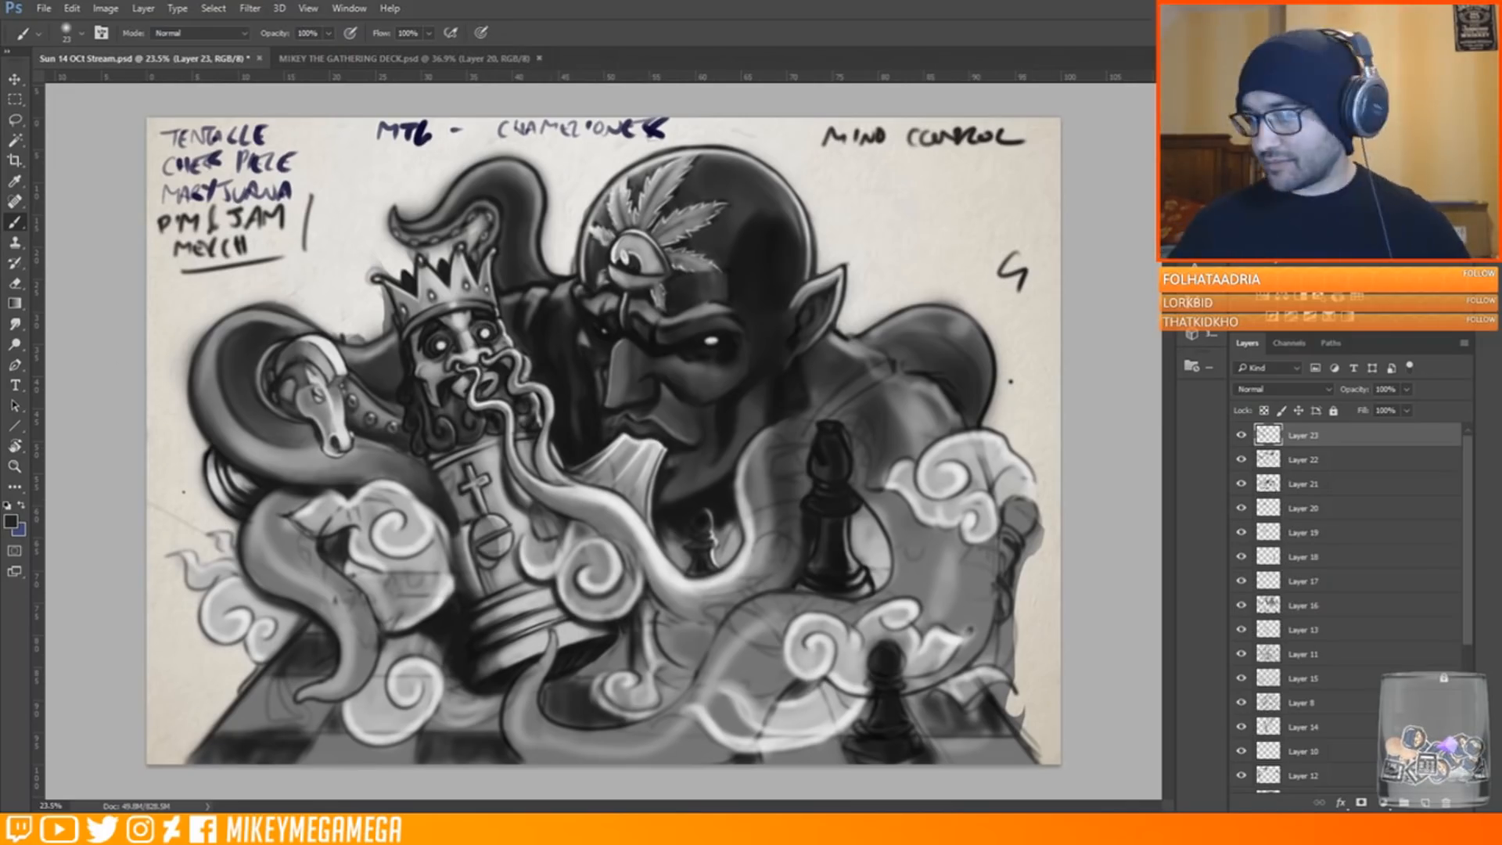
scroll(391, 258, up, 5)
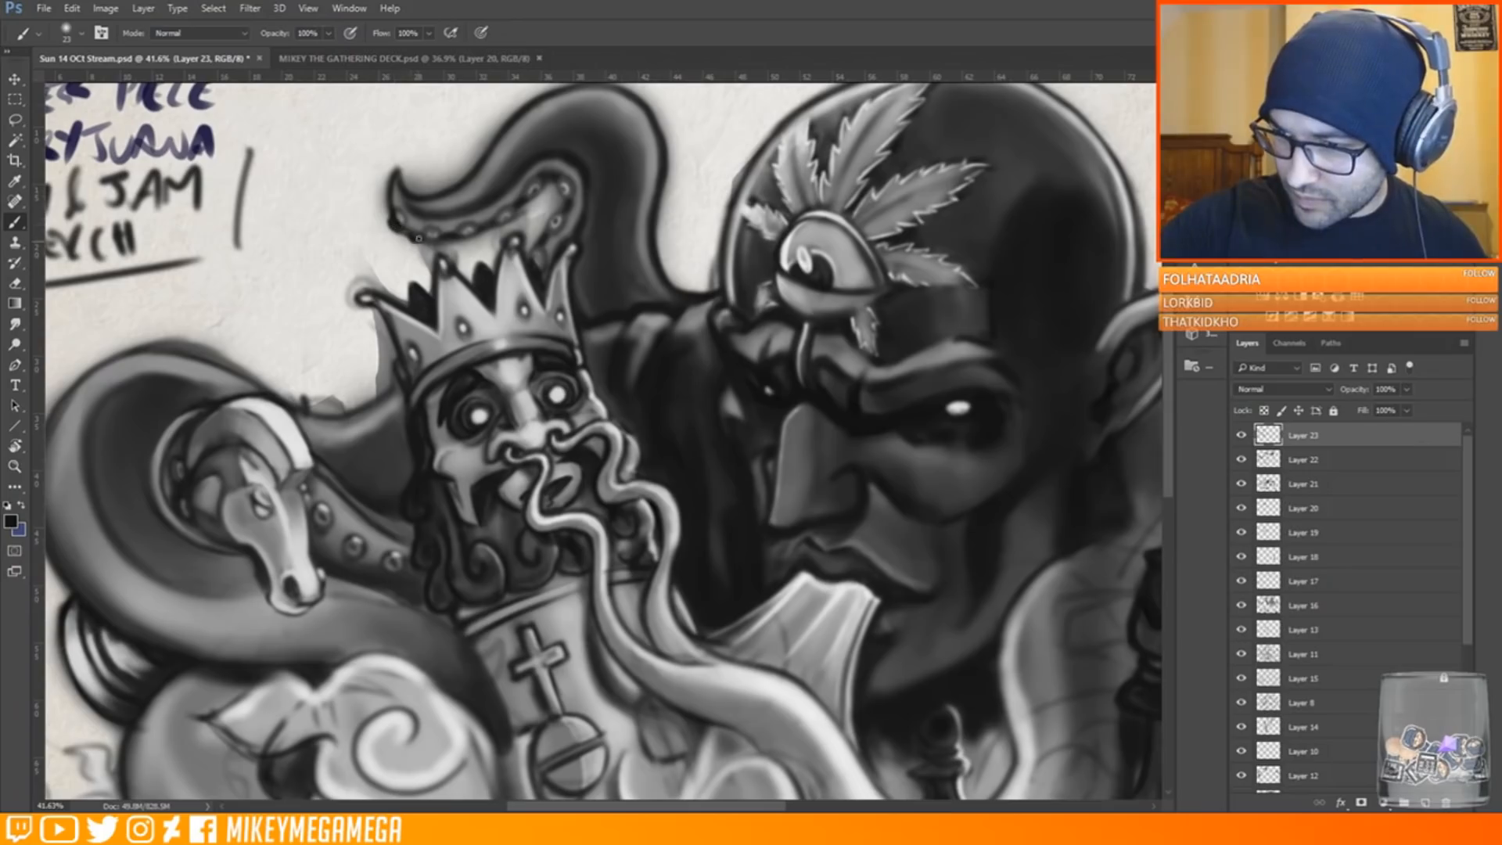
mouse_move(460, 238)
mouse_down()
mouse_move(537, 196)
mouse_move(566, 202)
mouse_move(537, 241)
mouse_move(559, 227)
mouse_up()
right_click(557, 158)
click(671, 195)
mouse_move(397, 194)
mouse_down()
mouse_move(546, 190)
mouse_move(558, 240)
mouse_up()
Darken the curved outline beside the black bishop and outline the tentacle tip at the king's base with a 25 px brush
scroll(624, 485, down, 3)
scroll(674, 443, down, 2)
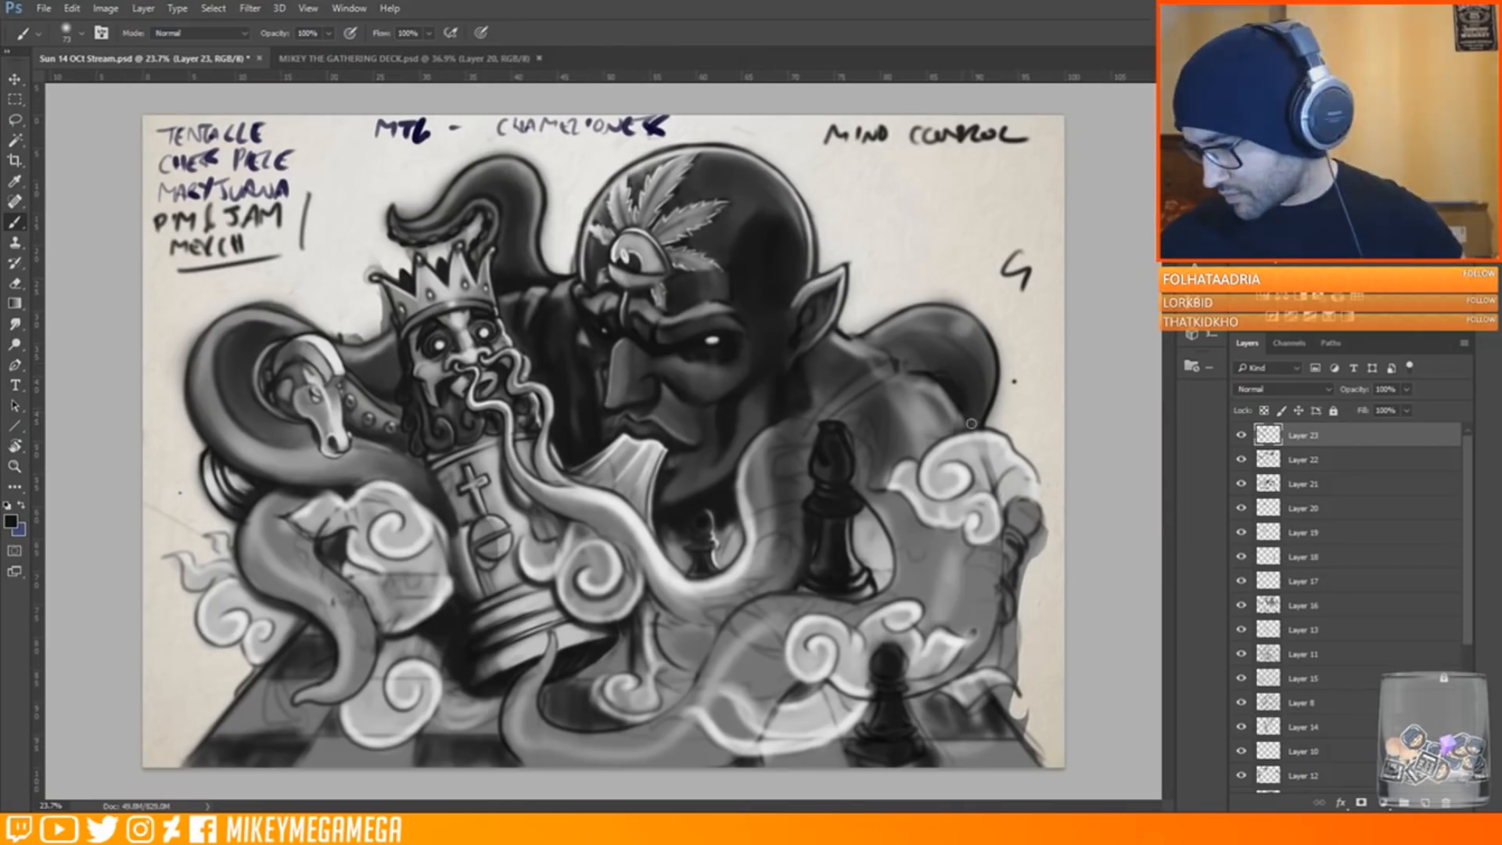
mouse_move(891, 584)
mouse_down()
mouse_move(875, 504)
mouse_move(828, 602)
mouse_up()
right_click(559, 635)
click(625, 417)
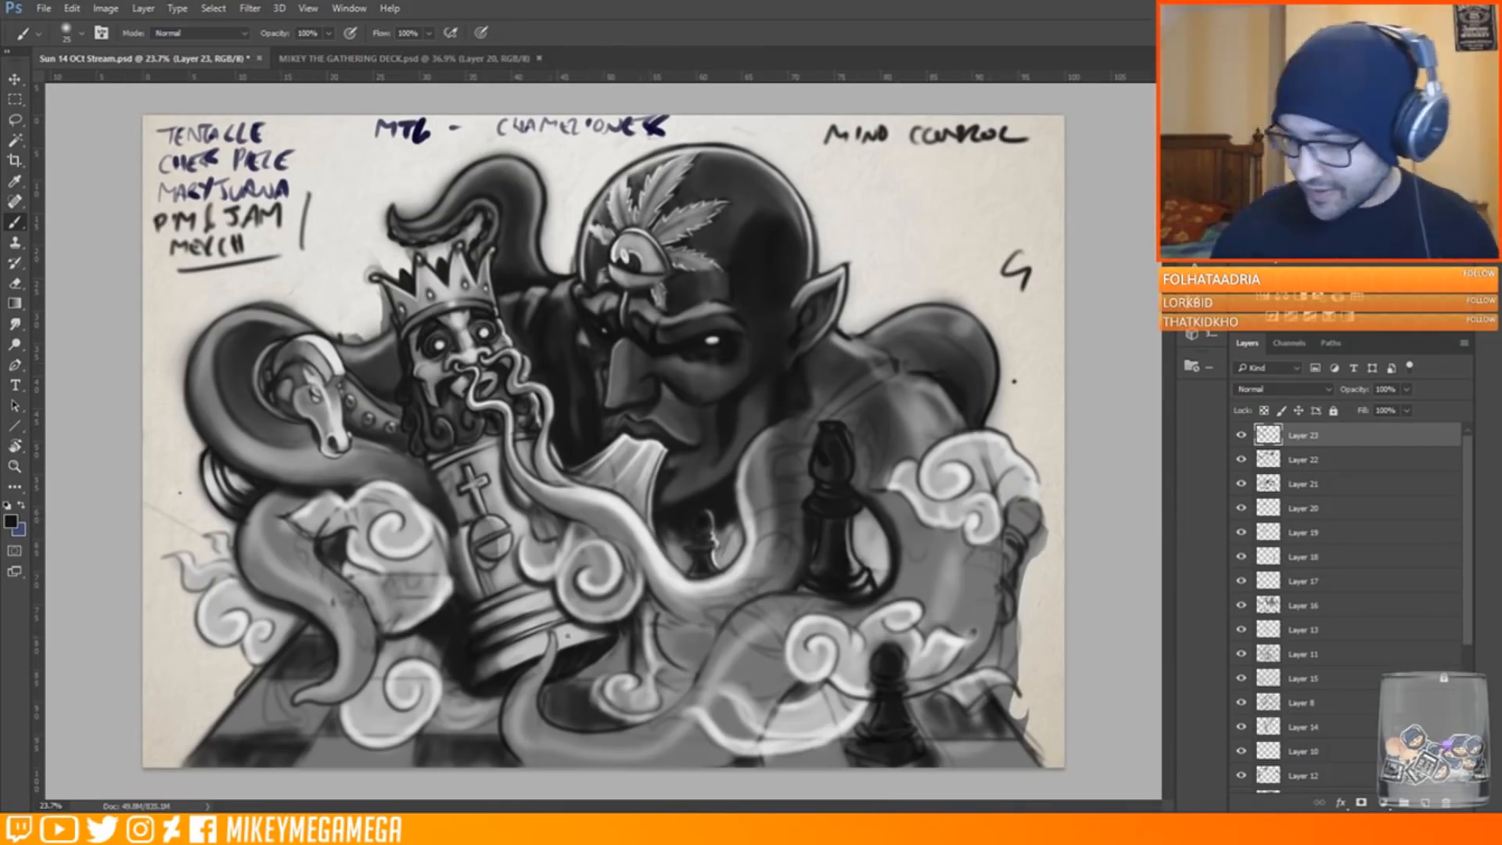
drag(554, 632, 546, 652)
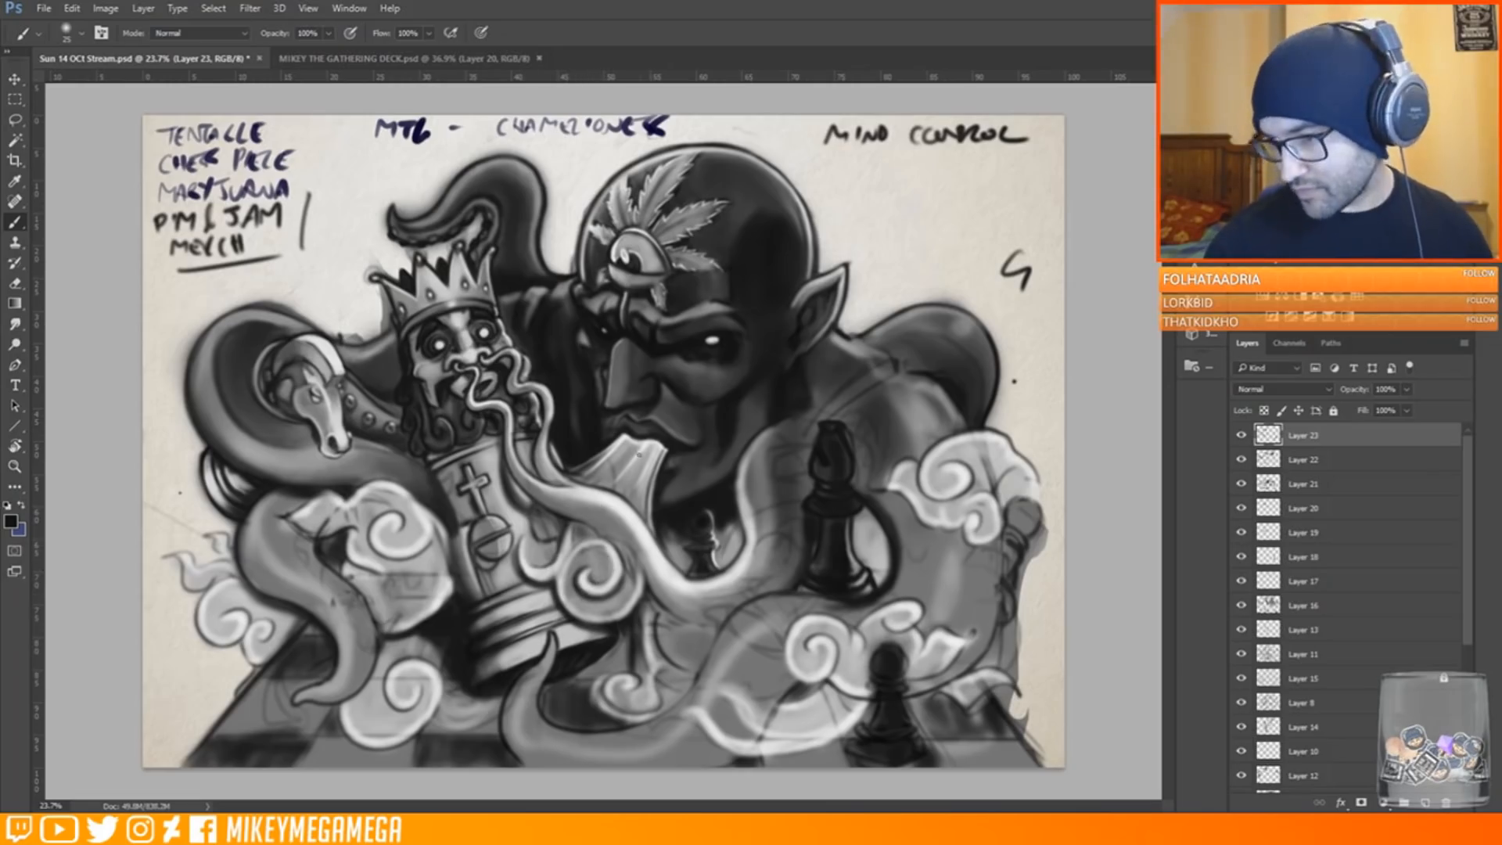
Touch up the outer edge of the coiled tentacle beside the horse's head with sampled tones, adjusting the brush size
scroll(143, 418, up, 3)
right_click(344, 579)
click(427, 426)
key(Return)
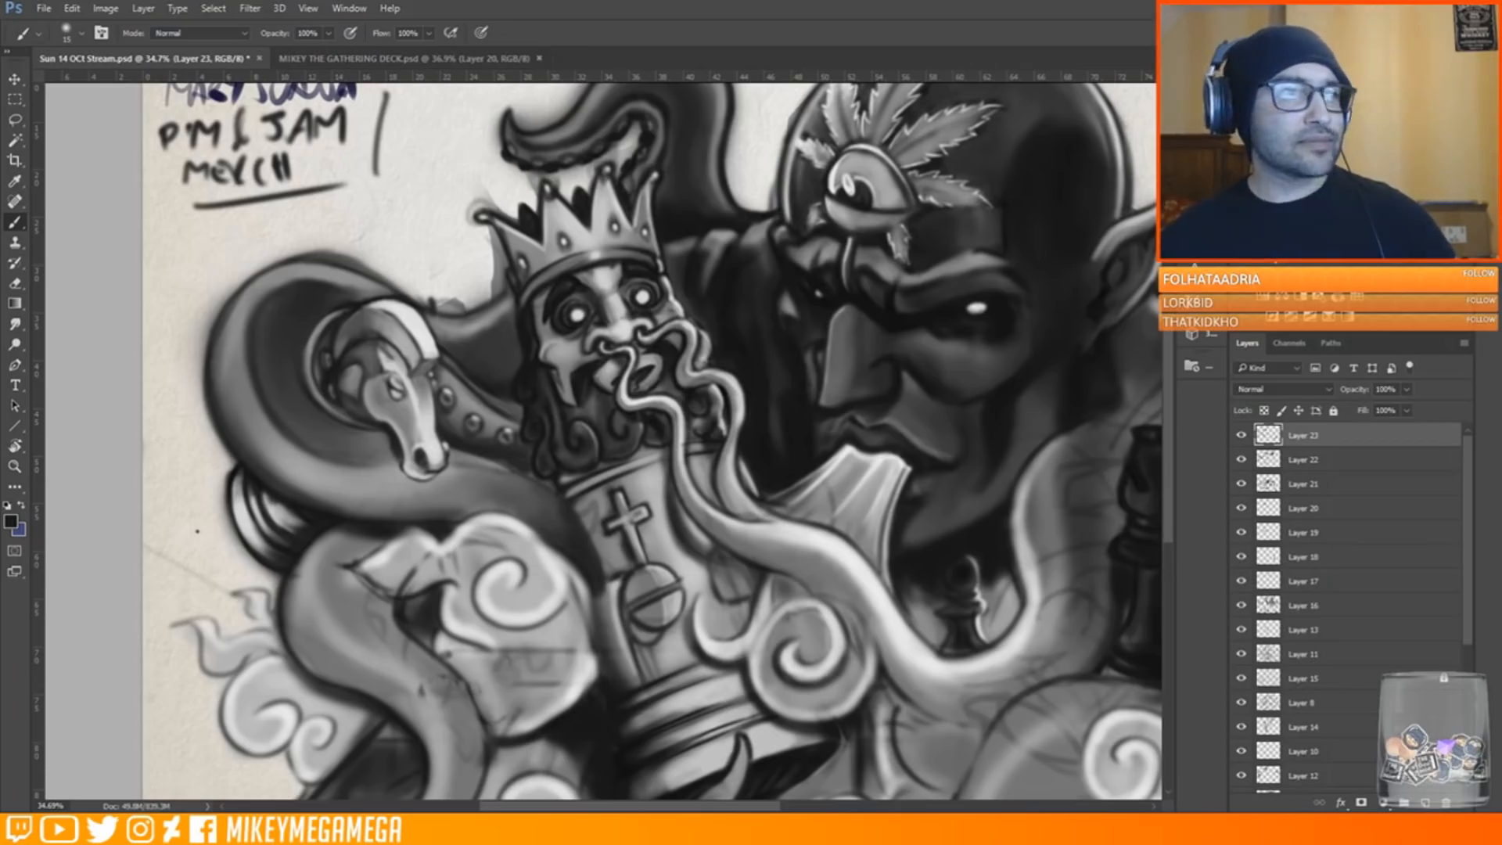
right_click(395, 360)
click(496, 397)
click(162, 537)
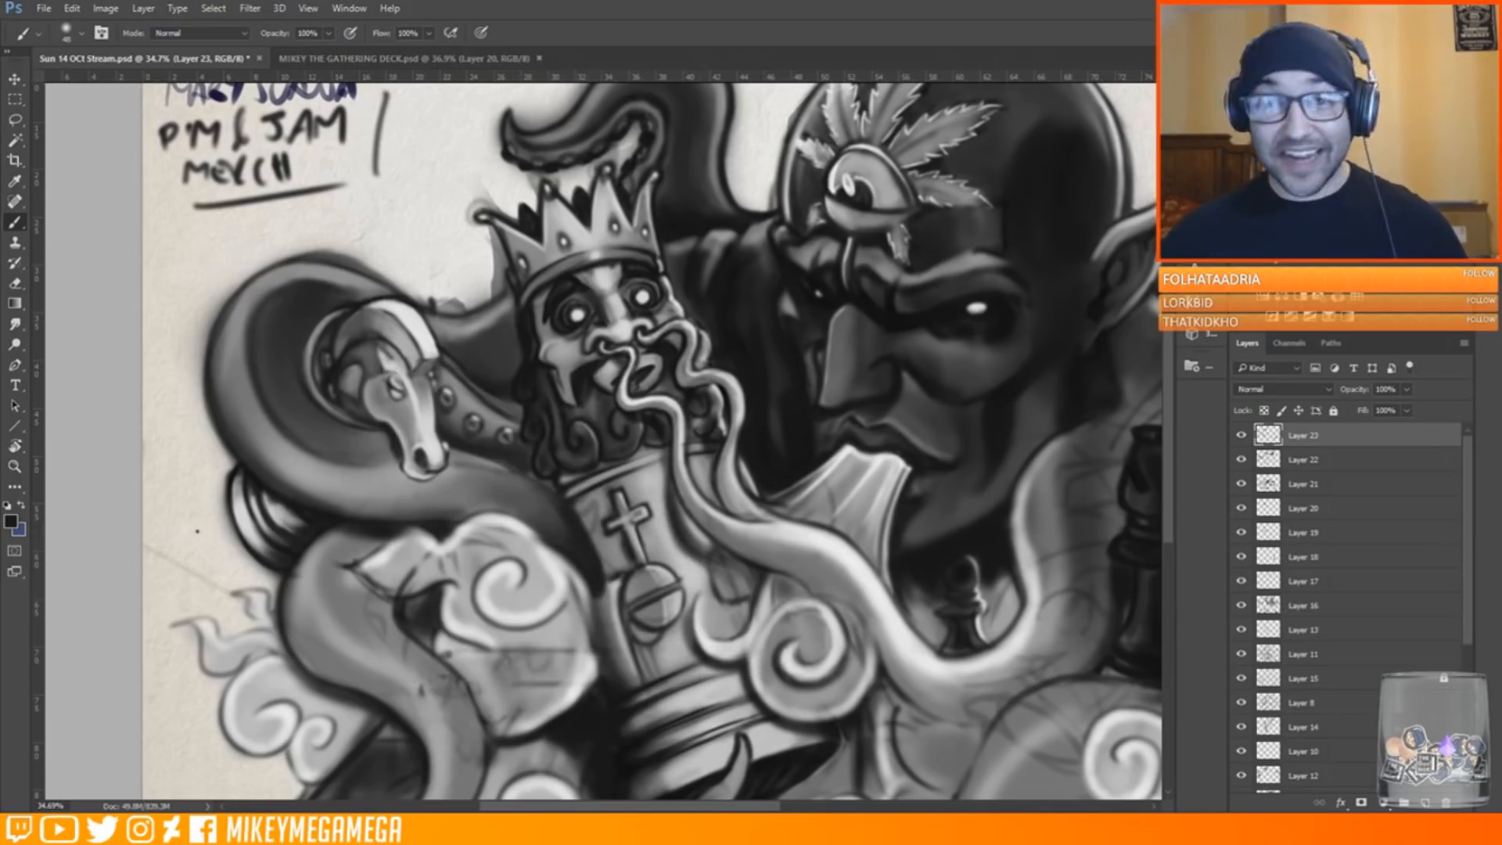
alt+click(231, 341)
drag(215, 378, 215, 406)
alt+click(279, 445)
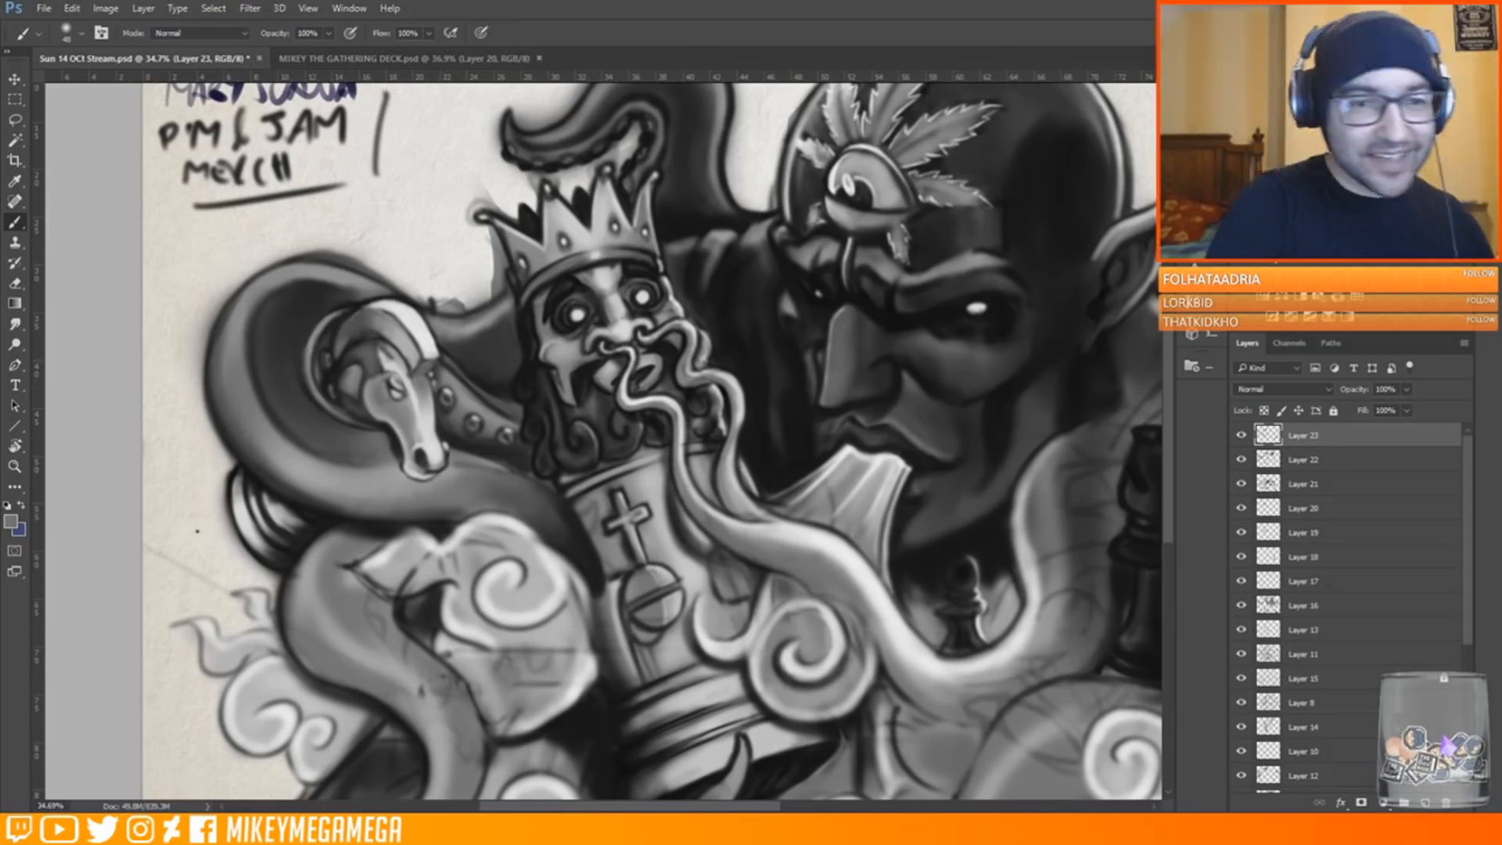
scroll(905, 294, up, 1)
alt+click(526, 317)
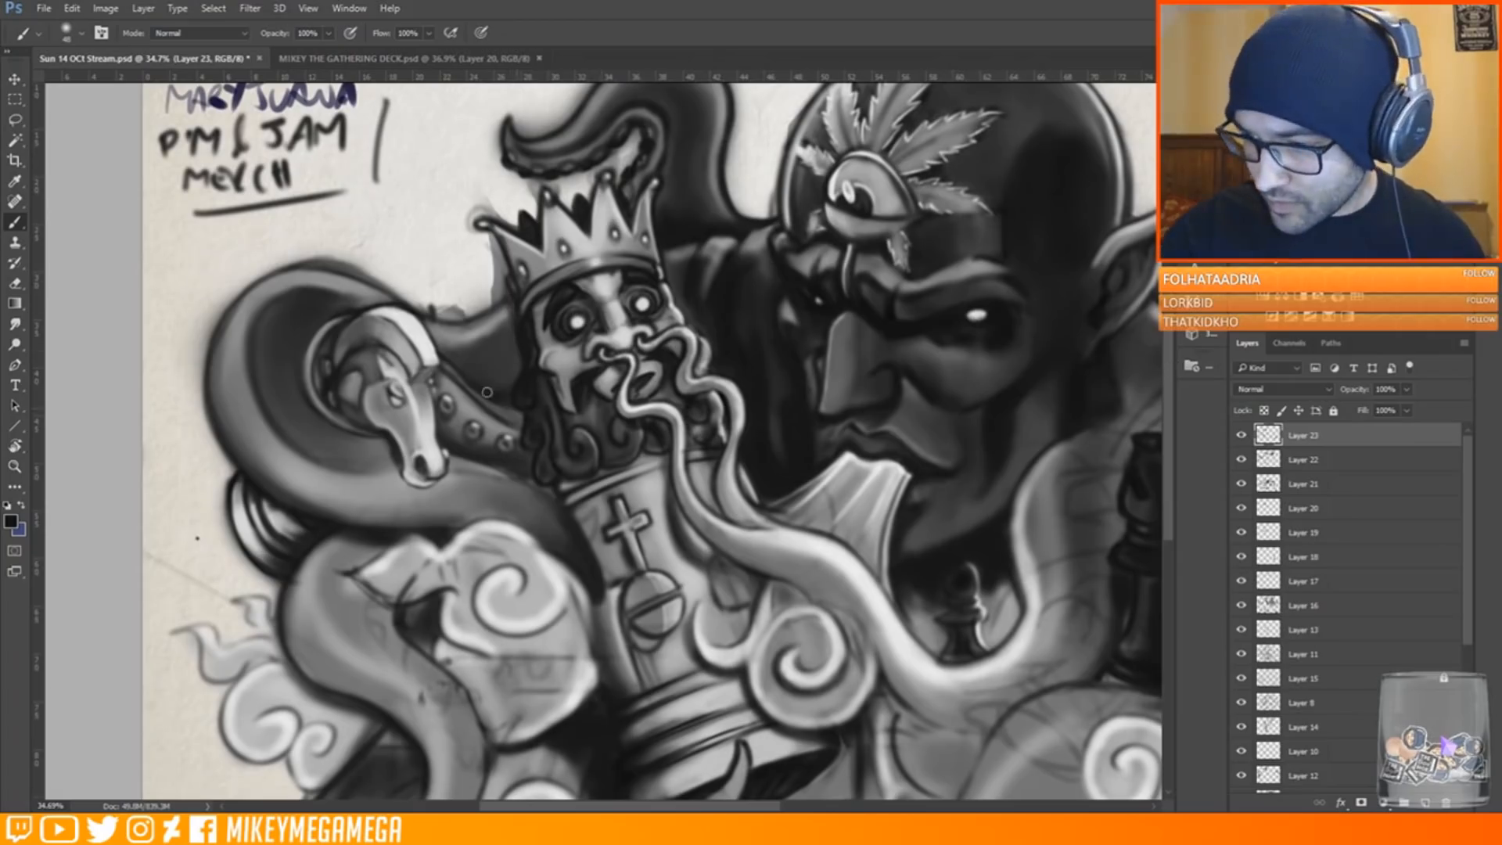
Add short dark crease lines along the coiled tentacle around the horse and on the raised tentacle, and save the document
right_click(565, 541)
drag(285, 655, 283, 794)
right_click(283, 665)
drag(386, 427, 334, 428)
right_click(255, 548)
click(338, 428)
right_click(244, 547)
key(Return)
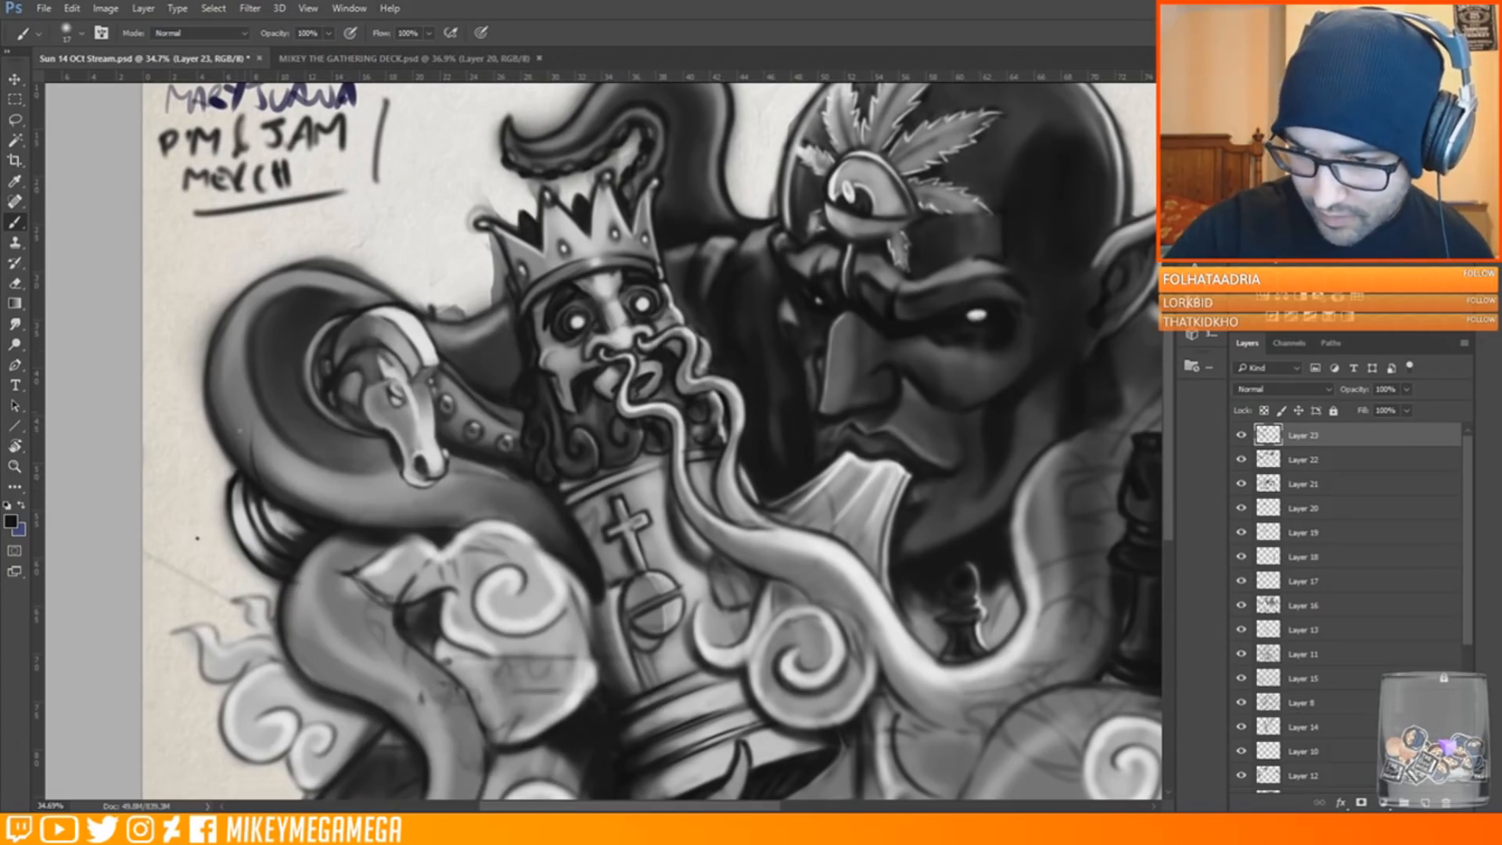
drag(335, 514, 321, 478)
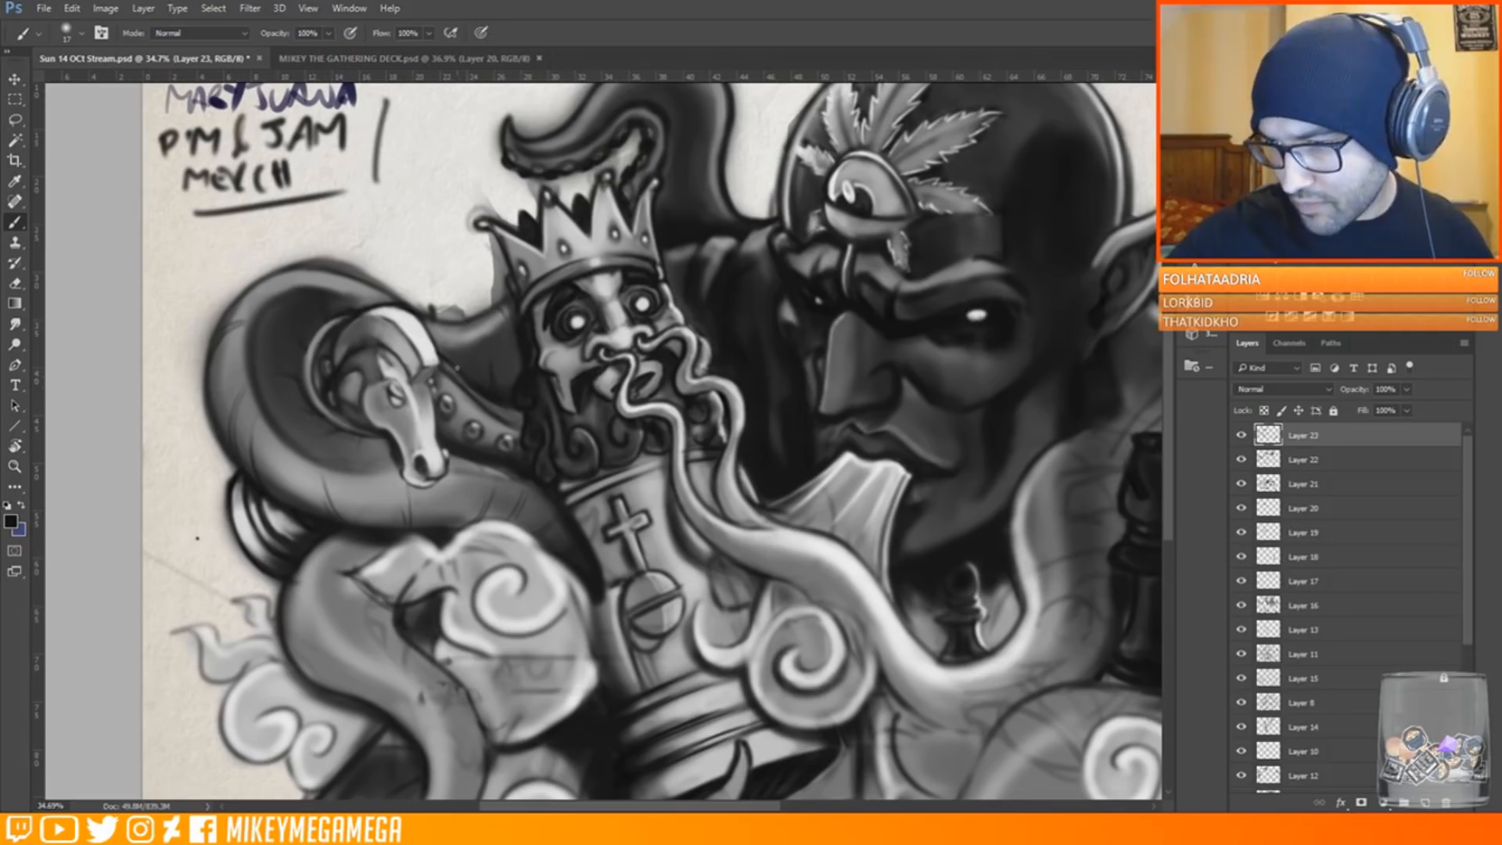
scroll(458, 365, up, 2)
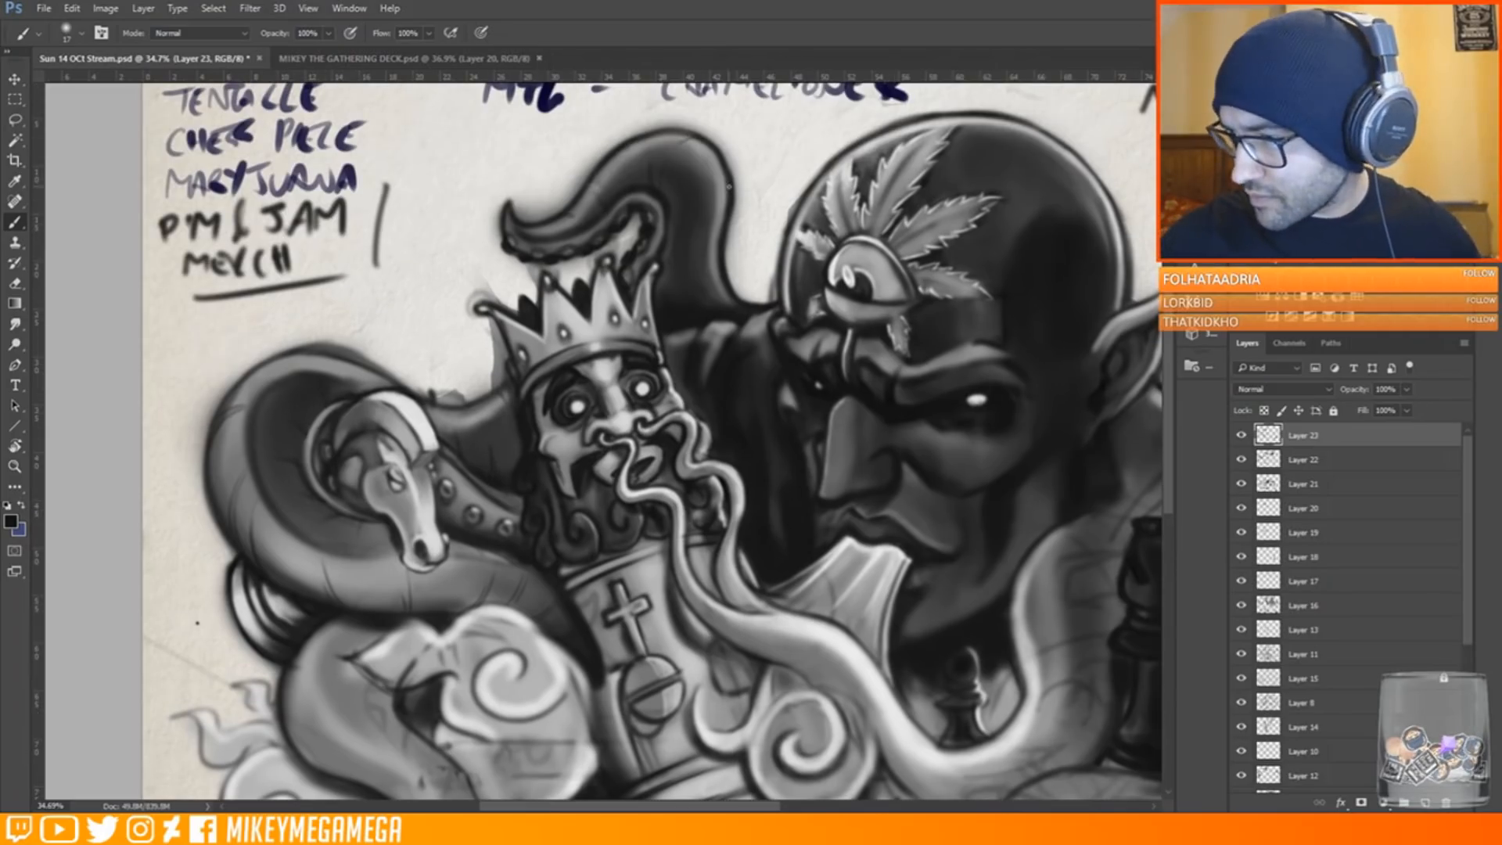
scroll(551, 657, down, 2)
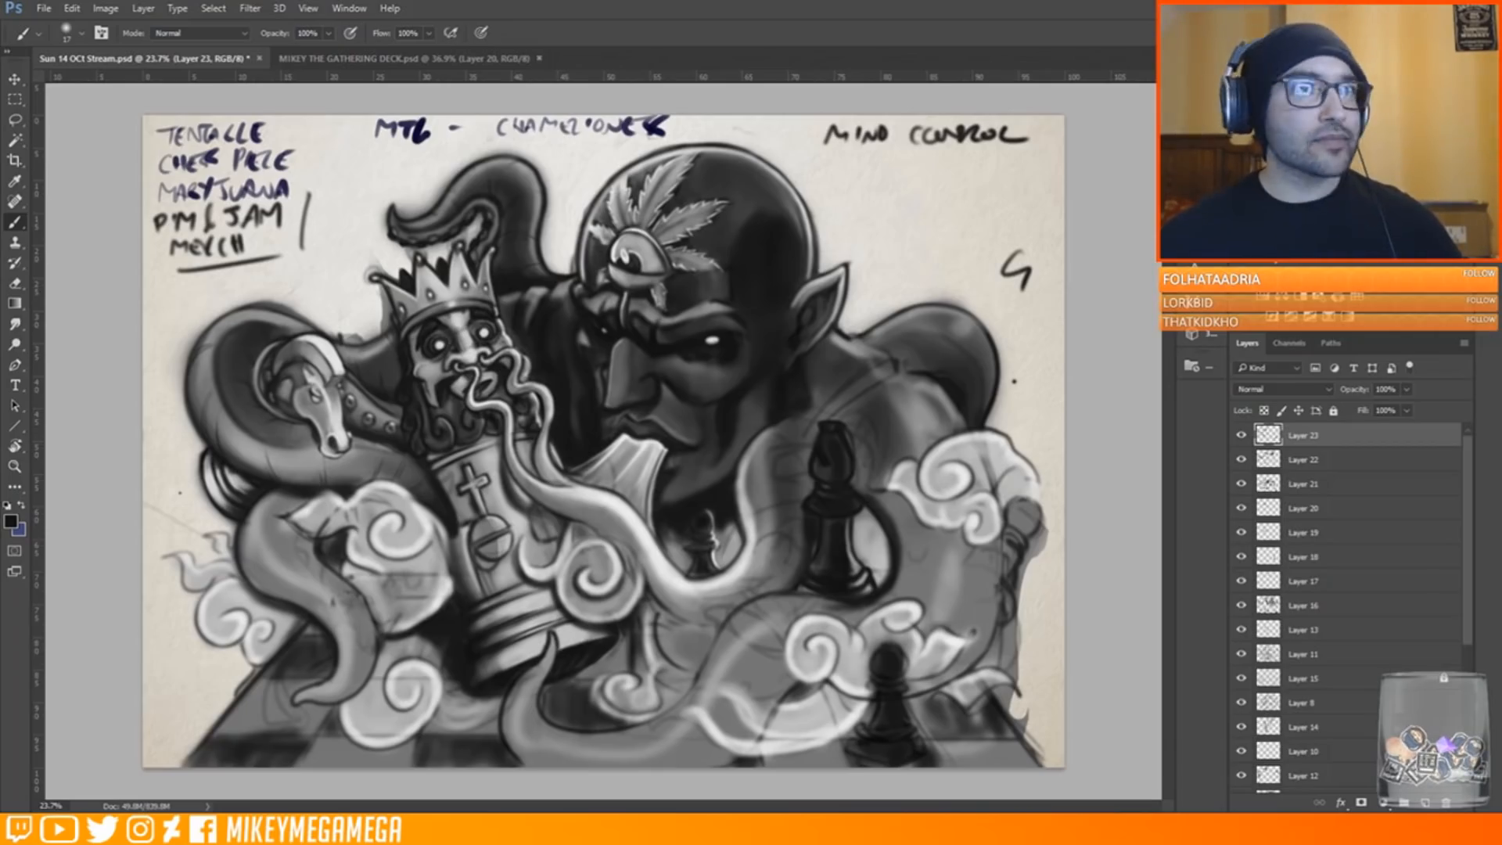
click(44, 8)
click(58, 166)
Switch to the browser, restart the "Star Wars The Clone Wars -- Landing On Umbara" video, unmute its tab and watch it
drag(548, 810, 1228, 269)
click(1014, 641)
click(1012, 642)
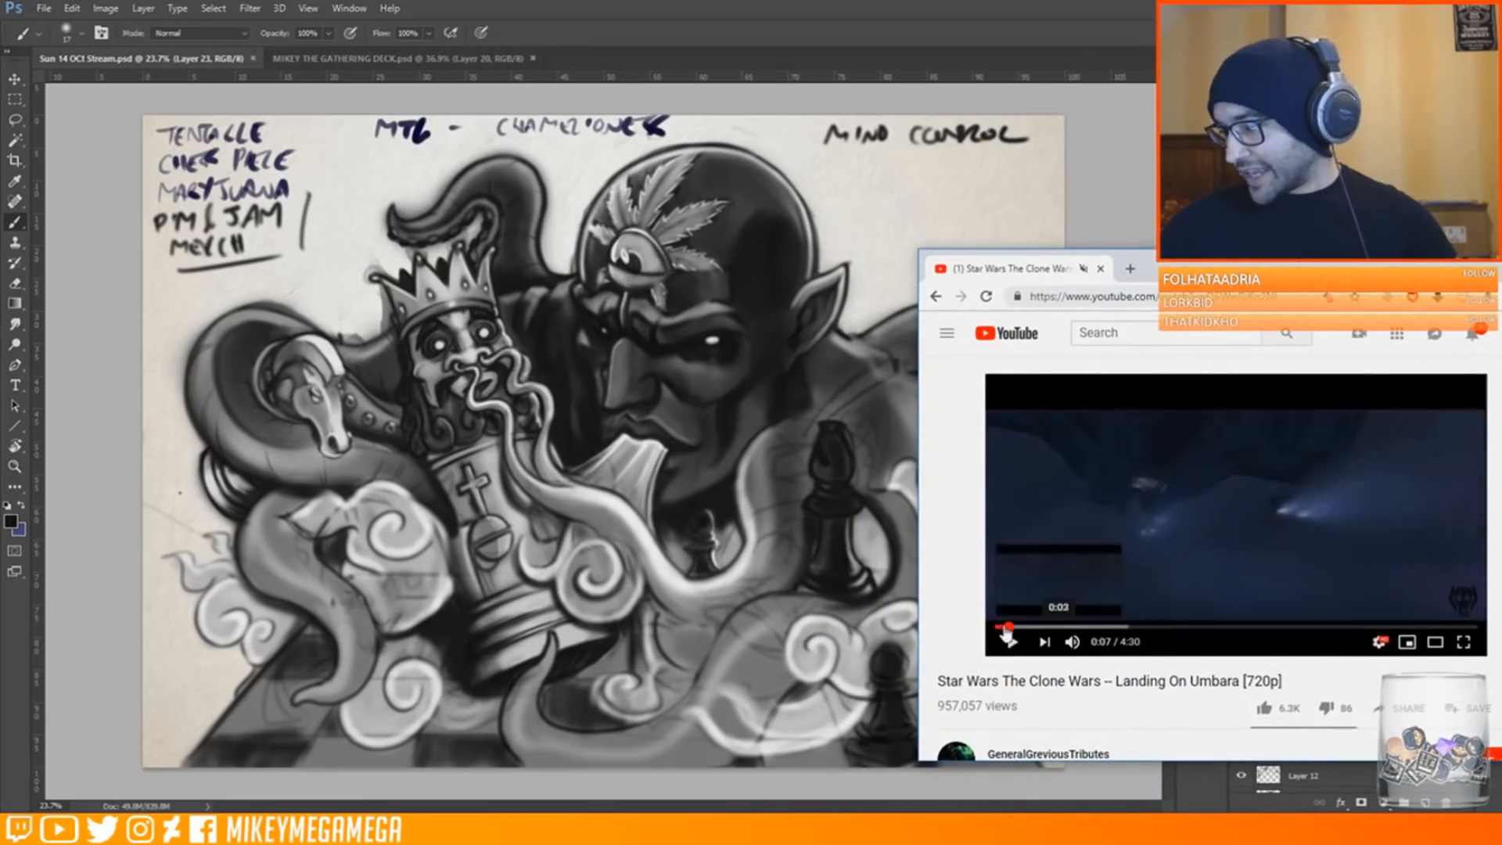
click(997, 626)
right_click(1051, 267)
click(1069, 361)
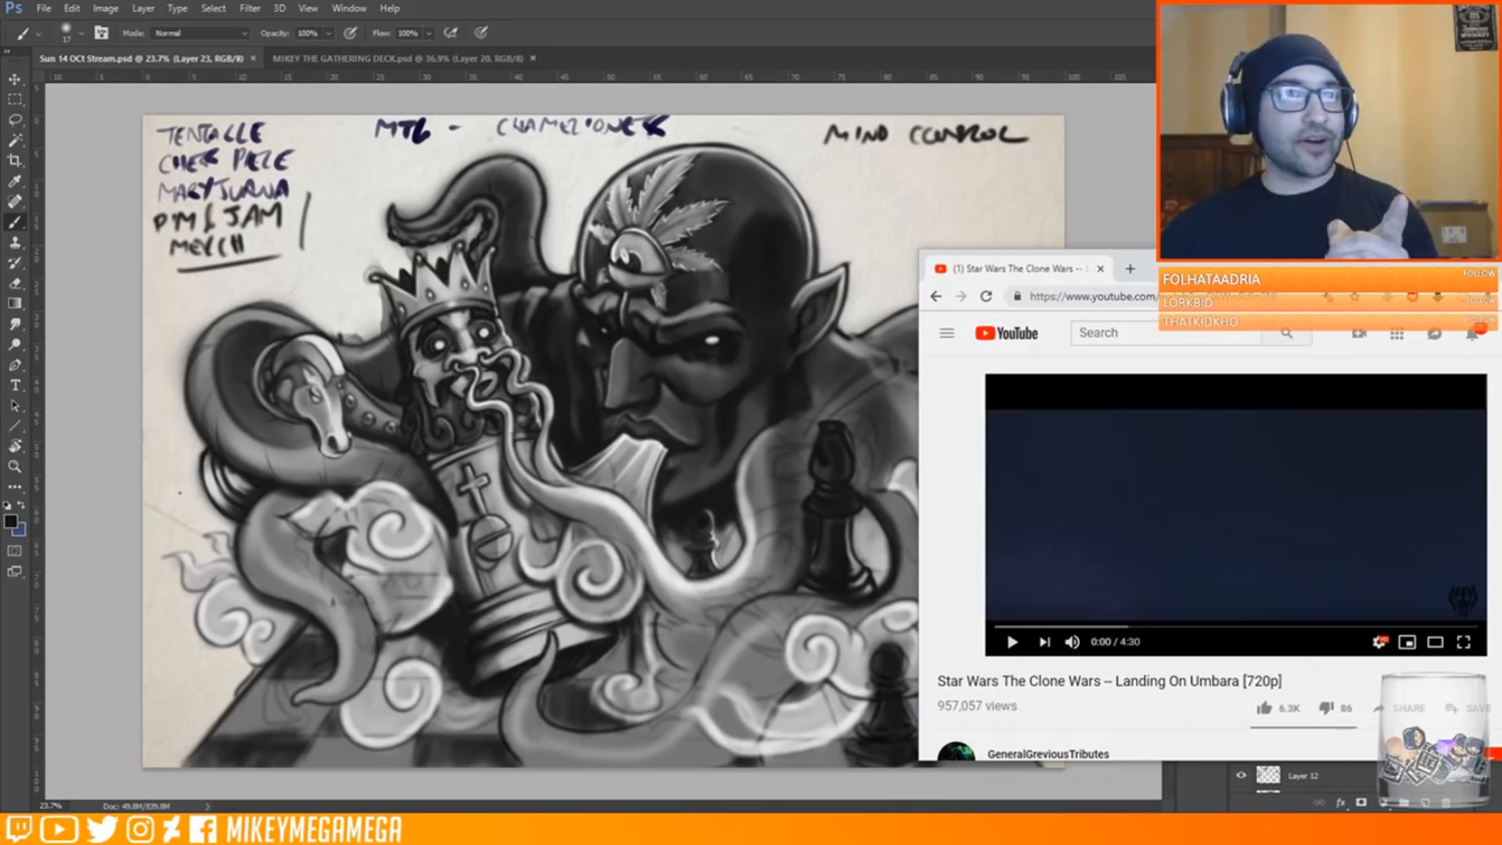
click(1013, 643)
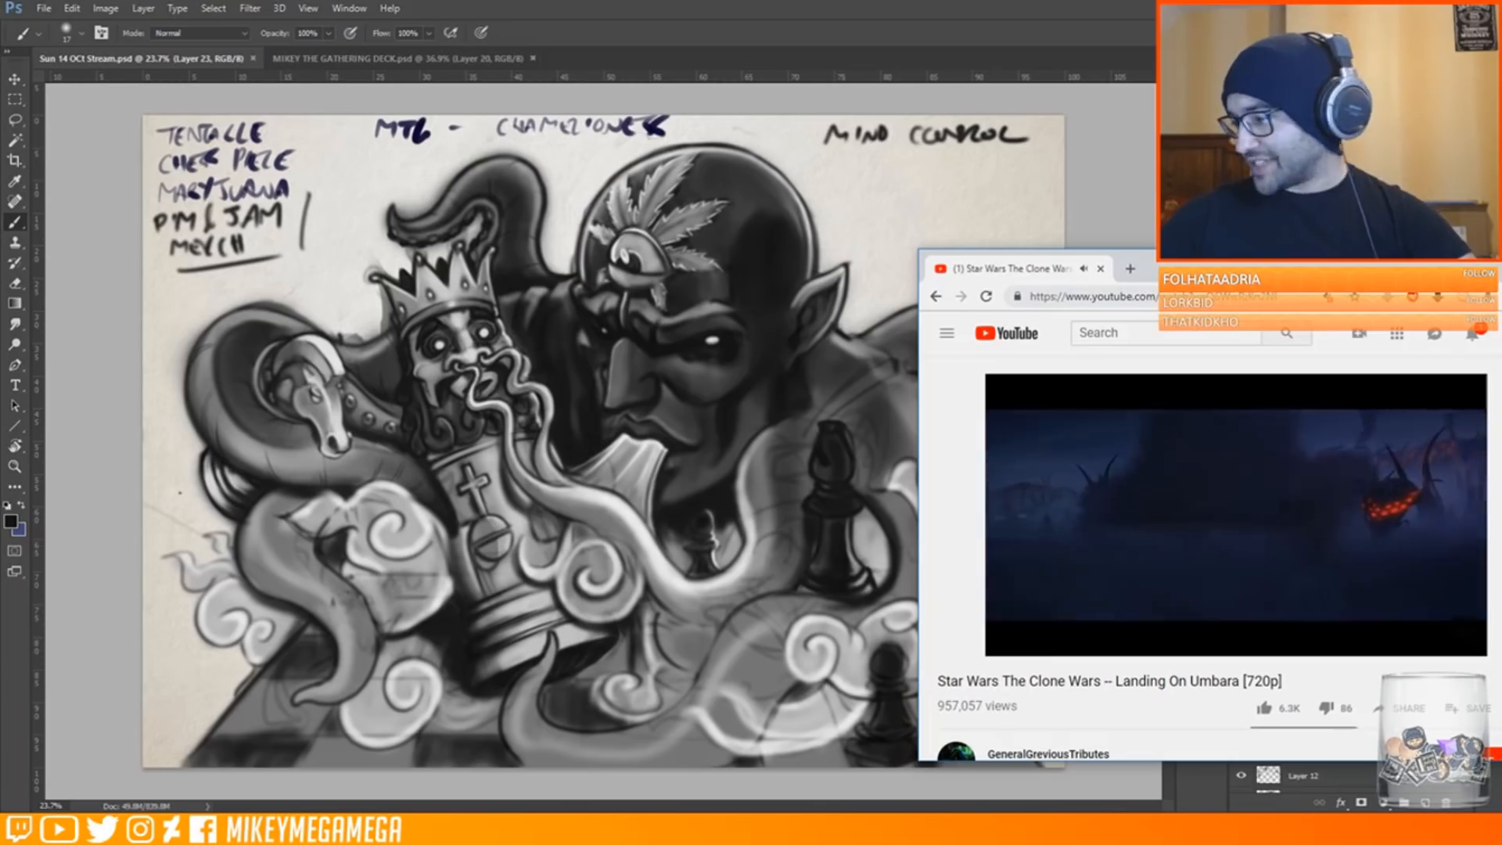
mouse_move(1216, 577)
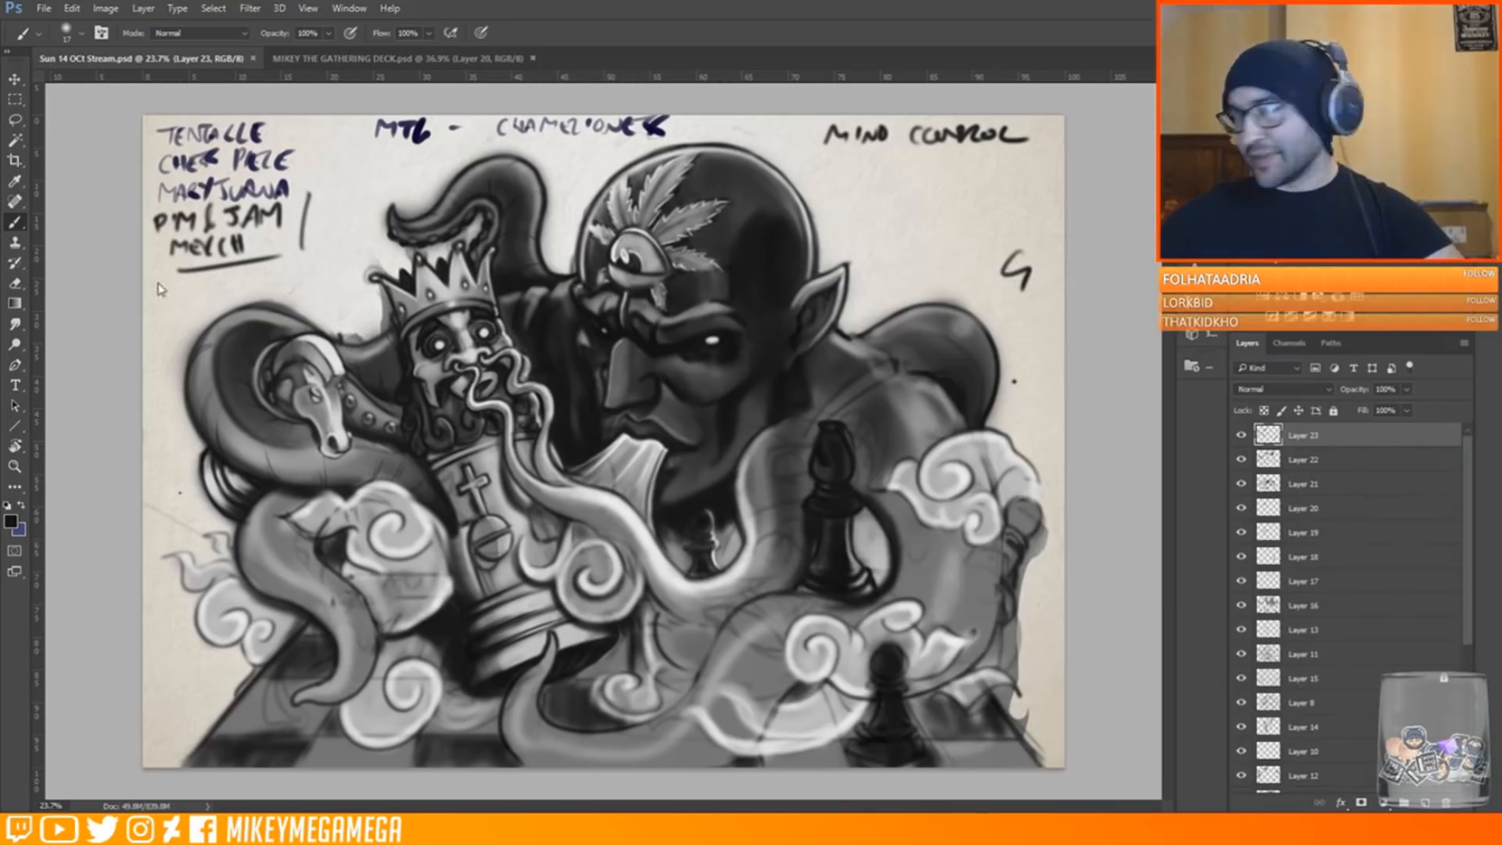
Outline the light chessboard squares around the left tentacle and the lower cloud with a light tone sampled from the clouds
alt+click(978, 448)
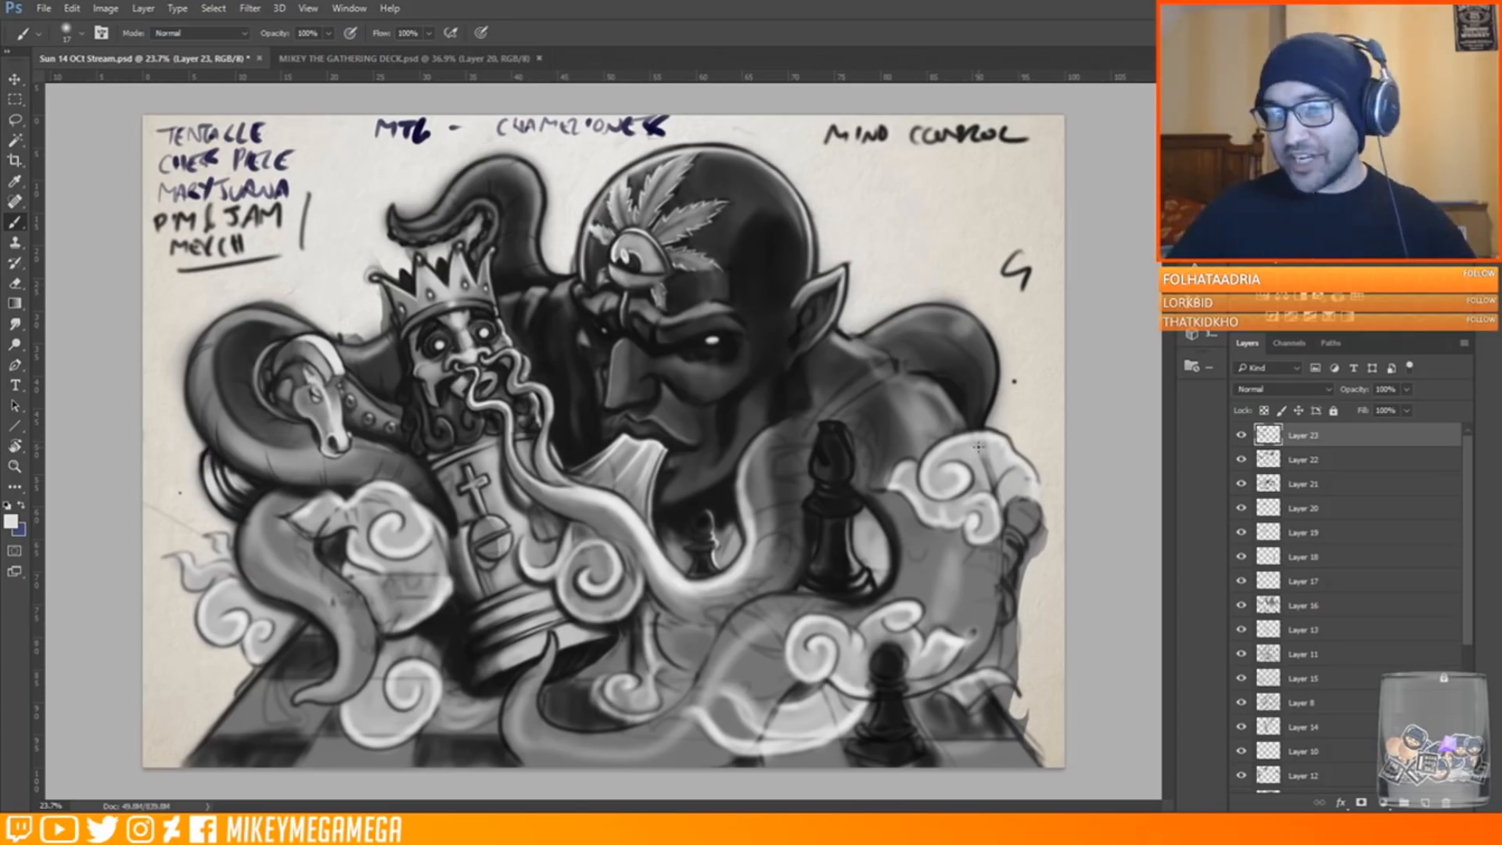
scroll(326, 733, up, 4)
scroll(236, 547, down, 1)
right_click(237, 496)
click(337, 419)
mouse_move(230, 582)
mouse_down()
mouse_move(180, 654)
mouse_move(305, 654)
mouse_up()
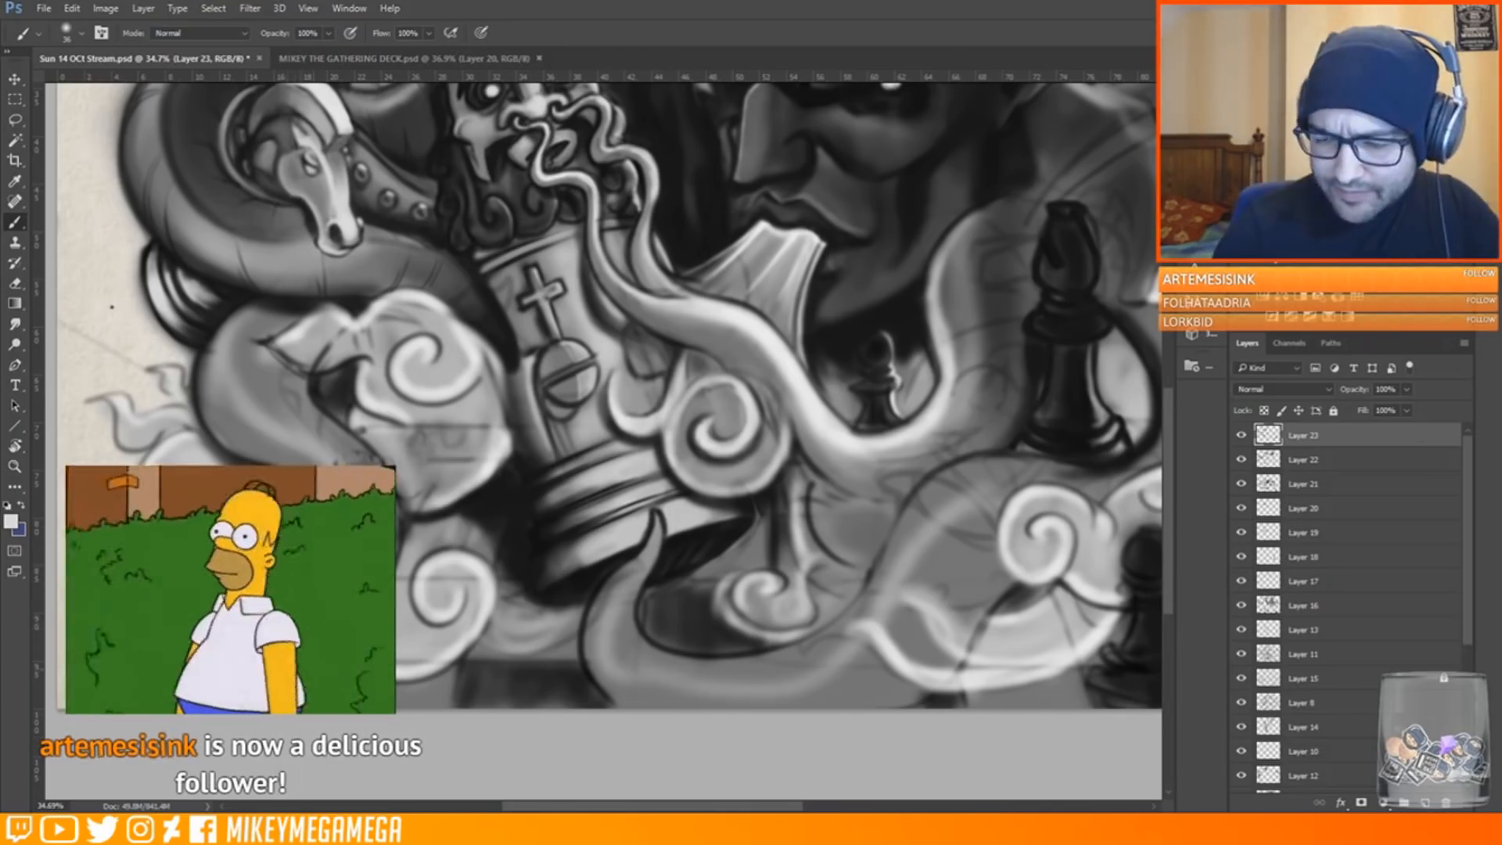
mouse_move(362, 671)
mouse_down()
mouse_move(410, 687)
mouse_move(443, 706)
mouse_up()
drag(472, 654, 572, 655)
mouse_move(518, 584)
mouse_down()
mouse_move(503, 584)
mouse_move(538, 605)
mouse_up()
drag(518, 585, 584, 605)
drag(584, 607, 574, 653)
drag(641, 602, 642, 616)
drag(474, 649, 503, 587)
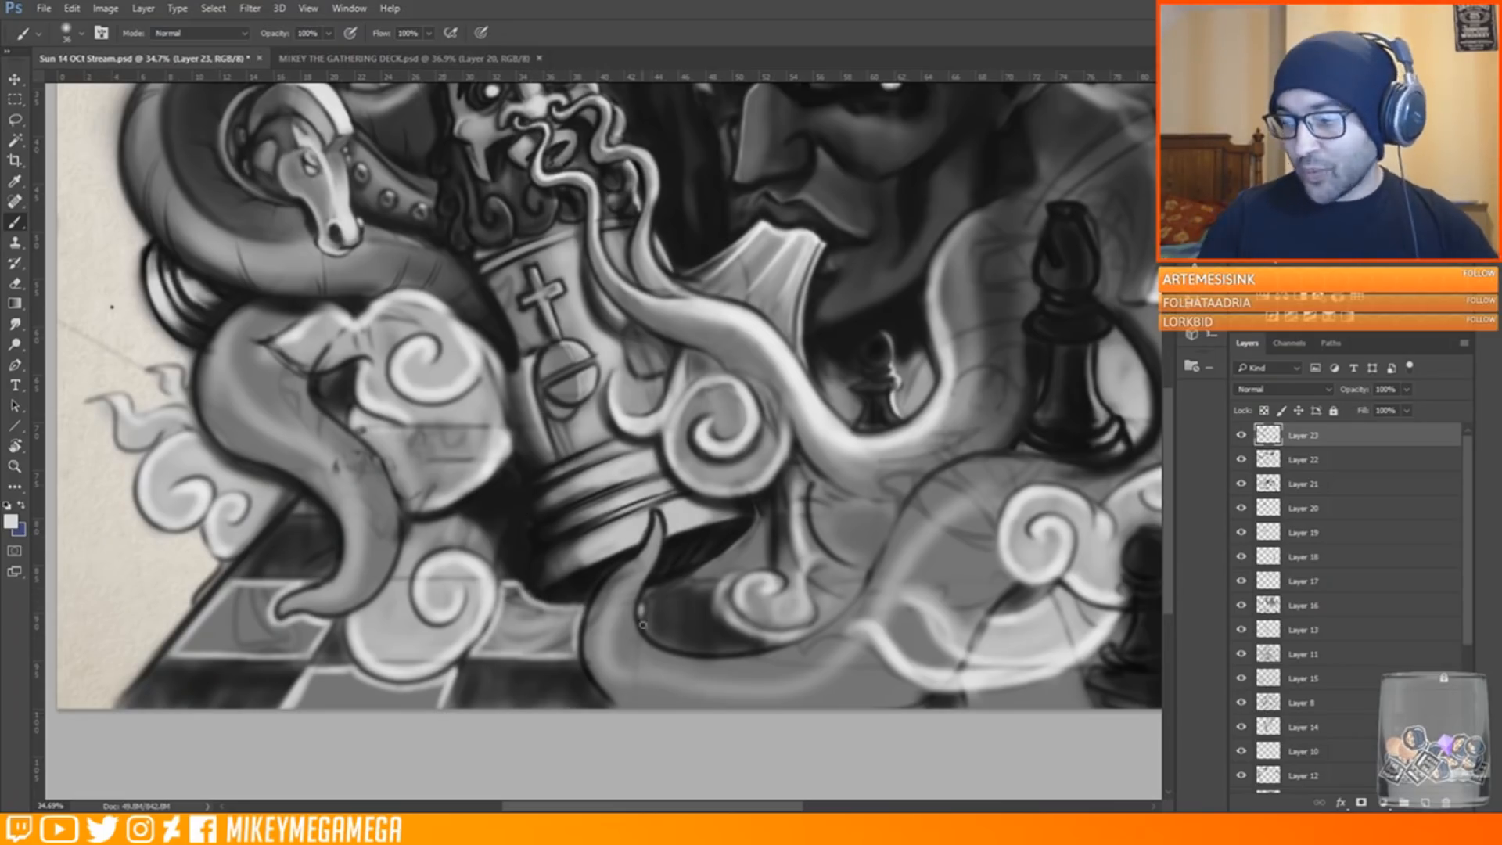
Add light edges to the chessboard squares beside the king's base and behind the left tentacle
drag(695, 579, 718, 571)
drag(762, 514, 758, 567)
drag(492, 560, 463, 517)
drag(407, 575, 398, 556)
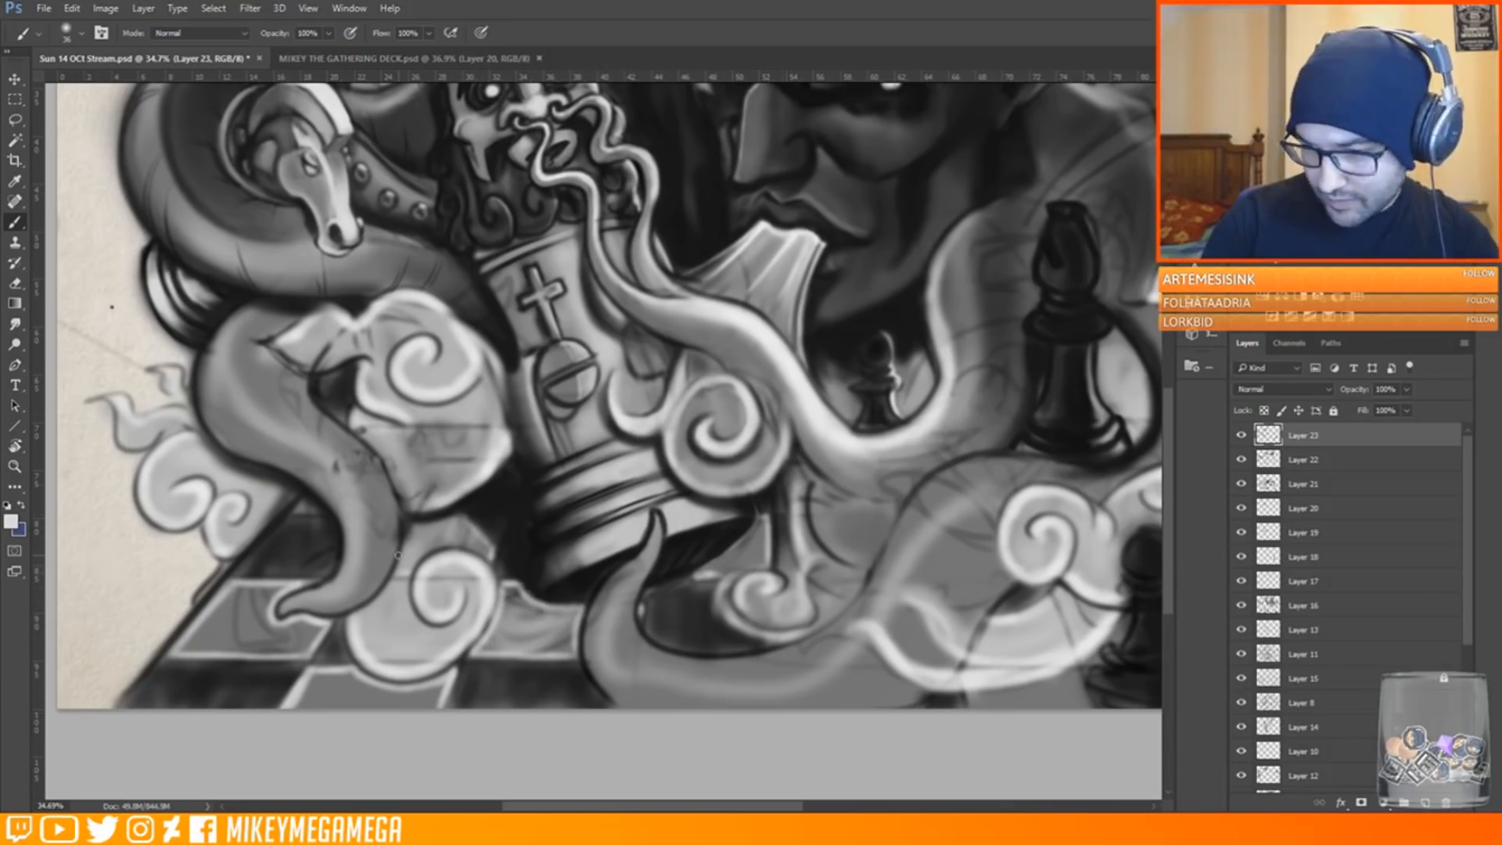
mouse_move(331, 520)
mouse_down()
mouse_move(323, 573)
mouse_move(319, 555)
mouse_up()
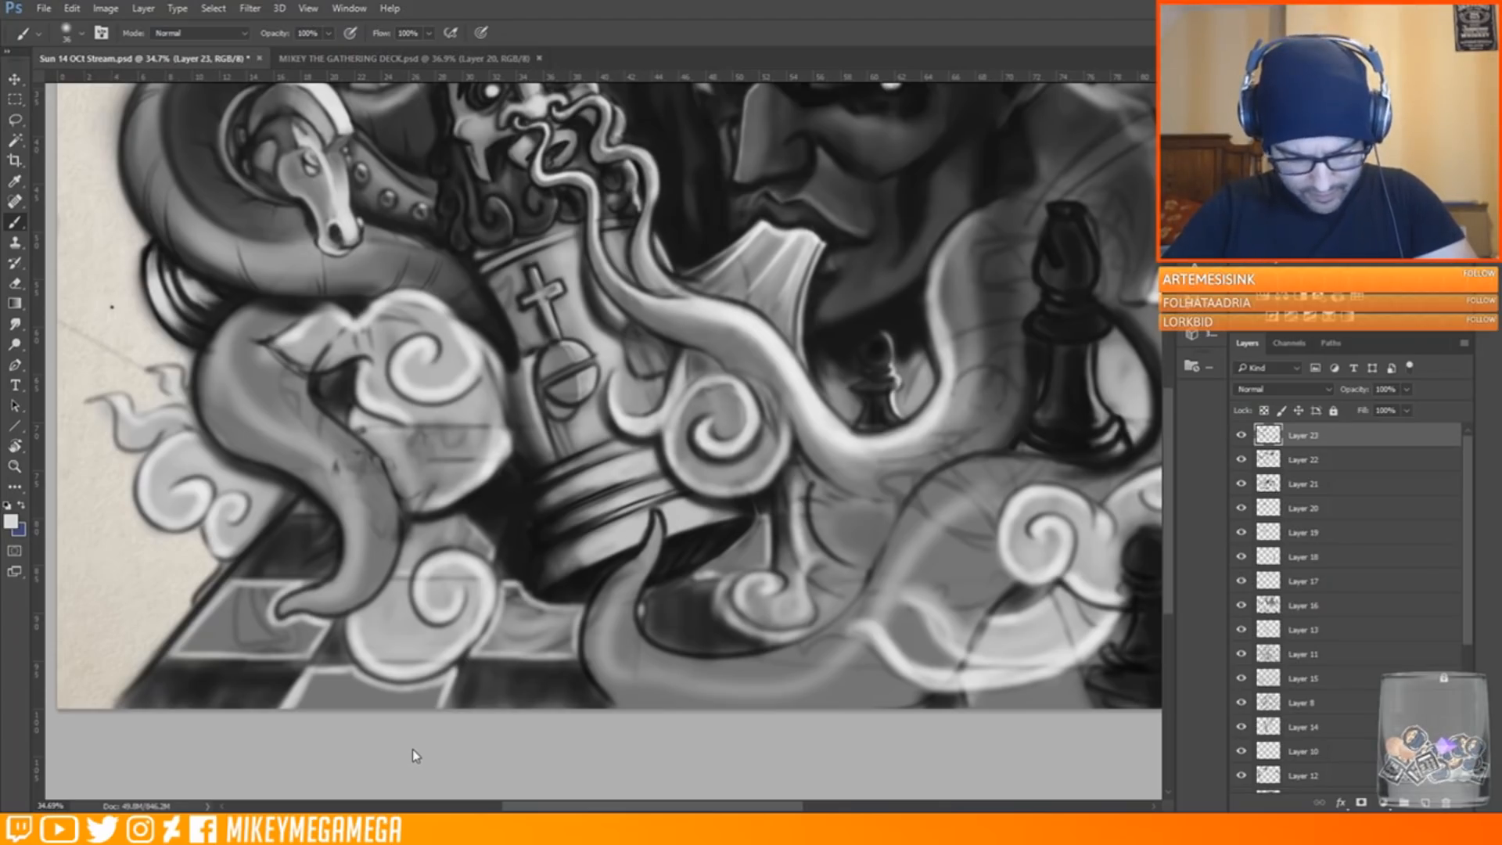
Fill the outlined light chessboard squares below the left tentacle and the king with a 62 px brush
right_click(274, 602)
mouse_move(269, 595)
mouse_down()
mouse_move(202, 630)
mouse_move(312, 632)
mouse_move(282, 653)
mouse_move(191, 634)
mouse_move(265, 639)
mouse_move(221, 617)
mouse_move(309, 630)
mouse_up()
mouse_move(333, 697)
mouse_down()
mouse_move(407, 692)
mouse_move(356, 711)
mouse_up()
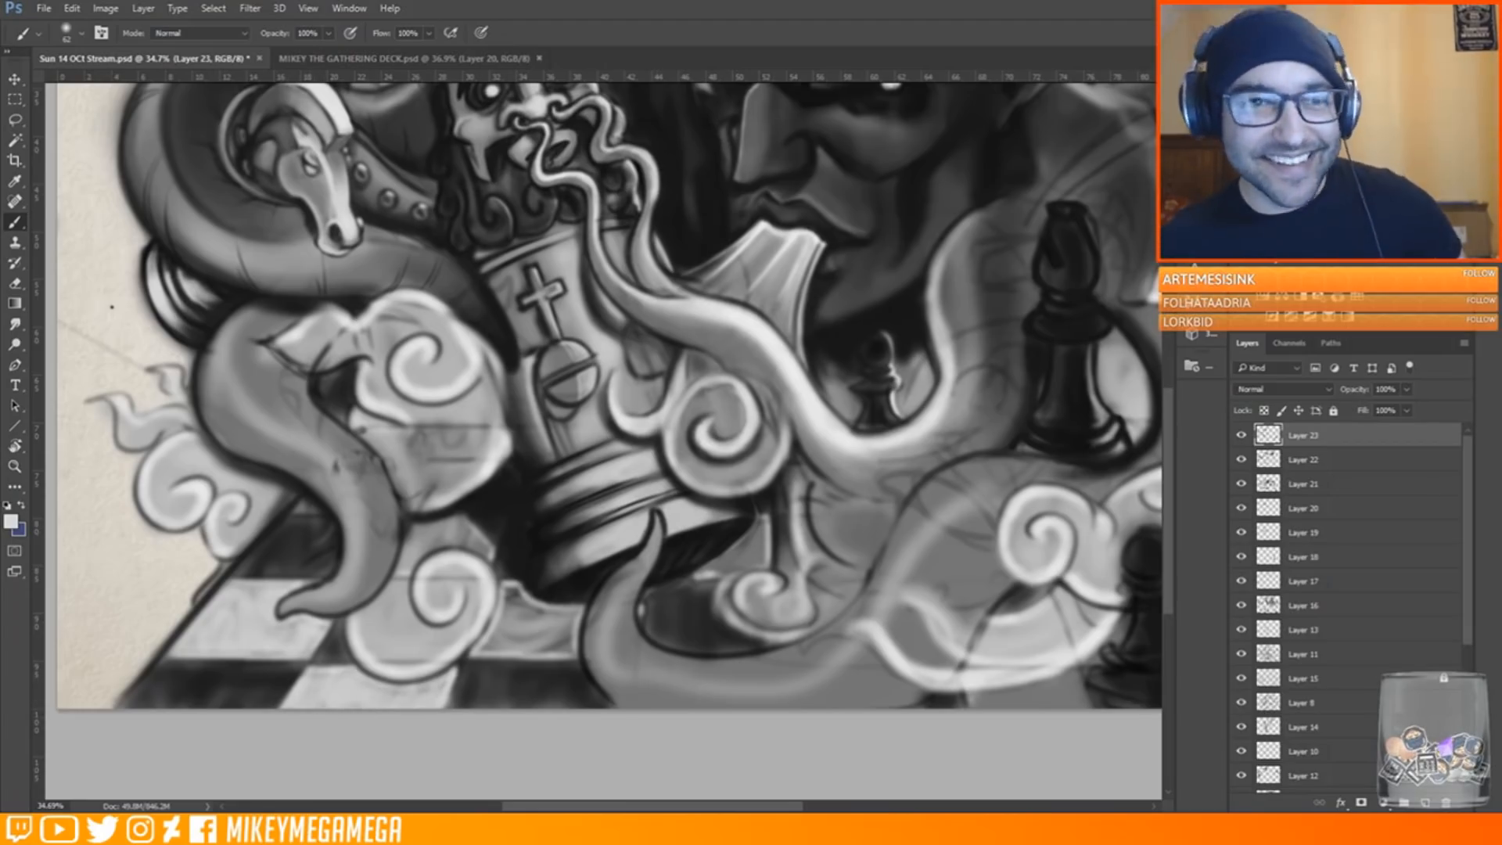
mouse_move(507, 592)
mouse_down()
mouse_move(500, 640)
mouse_move(518, 643)
mouse_move(571, 619)
mouse_move(543, 601)
mouse_up()
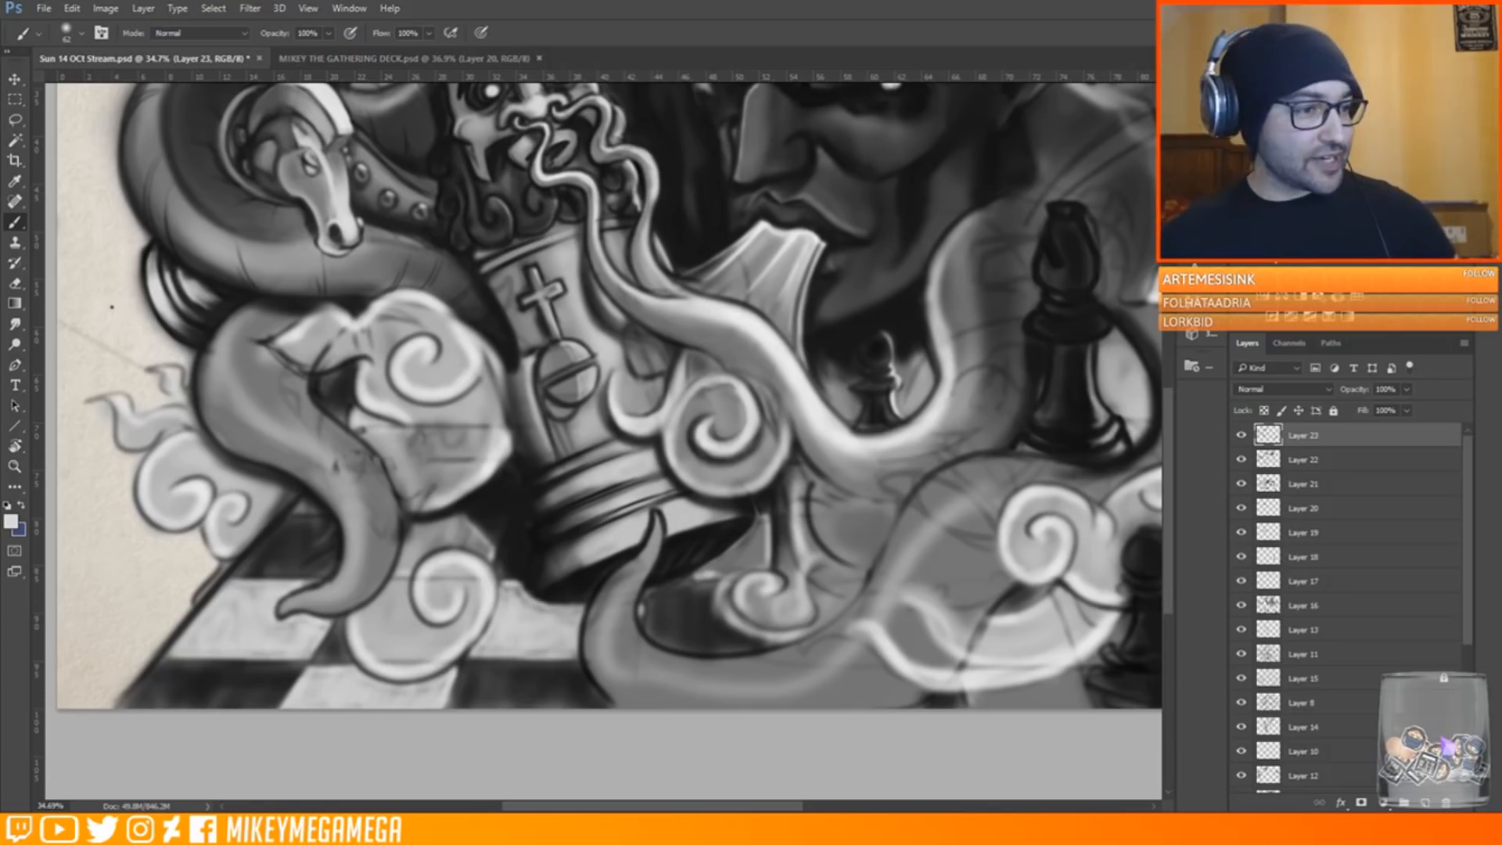
Switch to the browser to view the seated figure sketch on Imgur, and return to the illustration
drag(1501, 15, 713, 0)
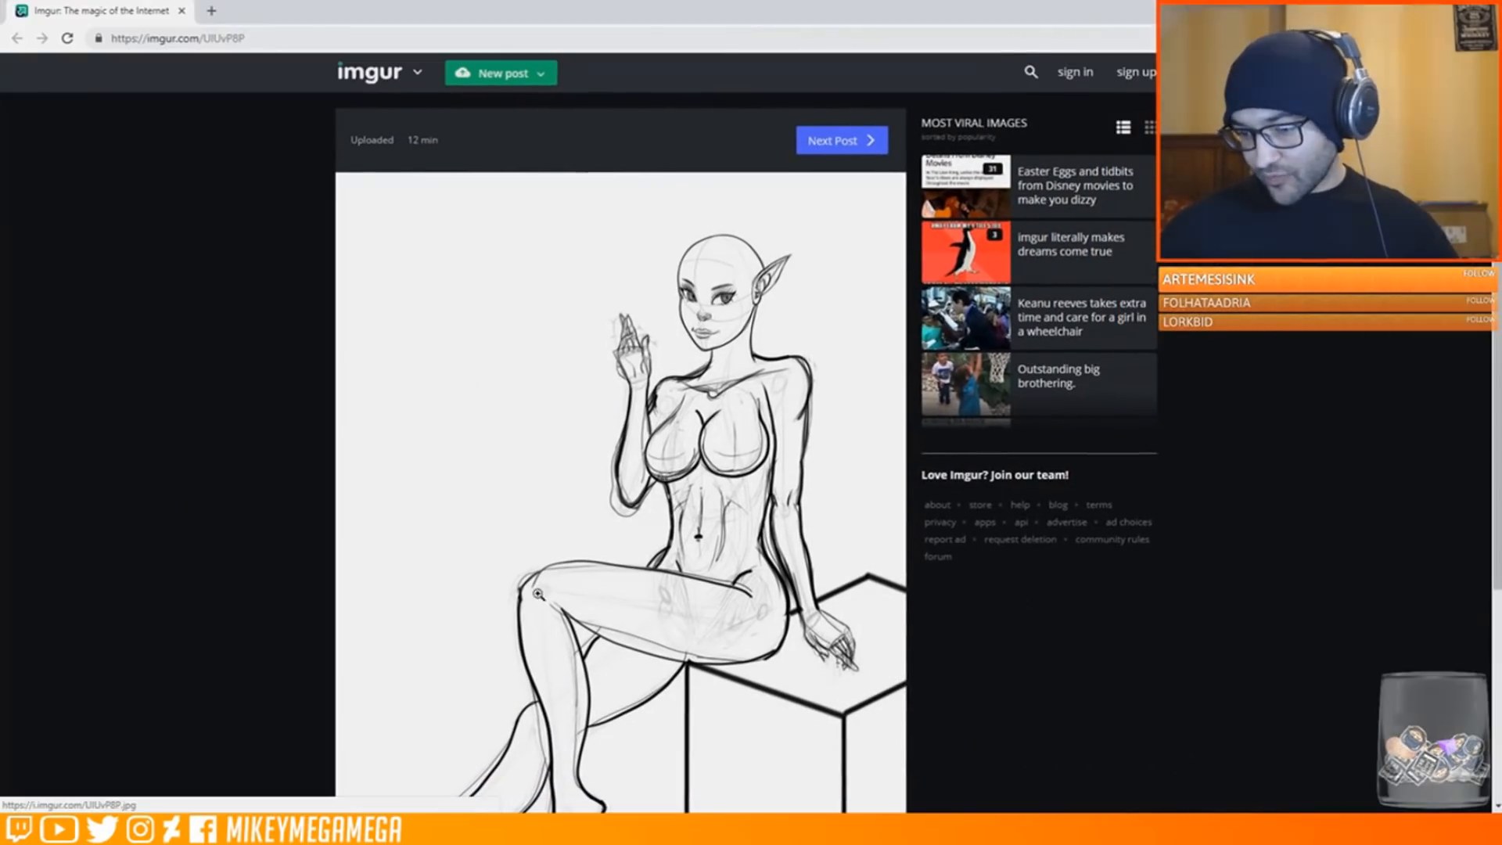
click(1408, 8)
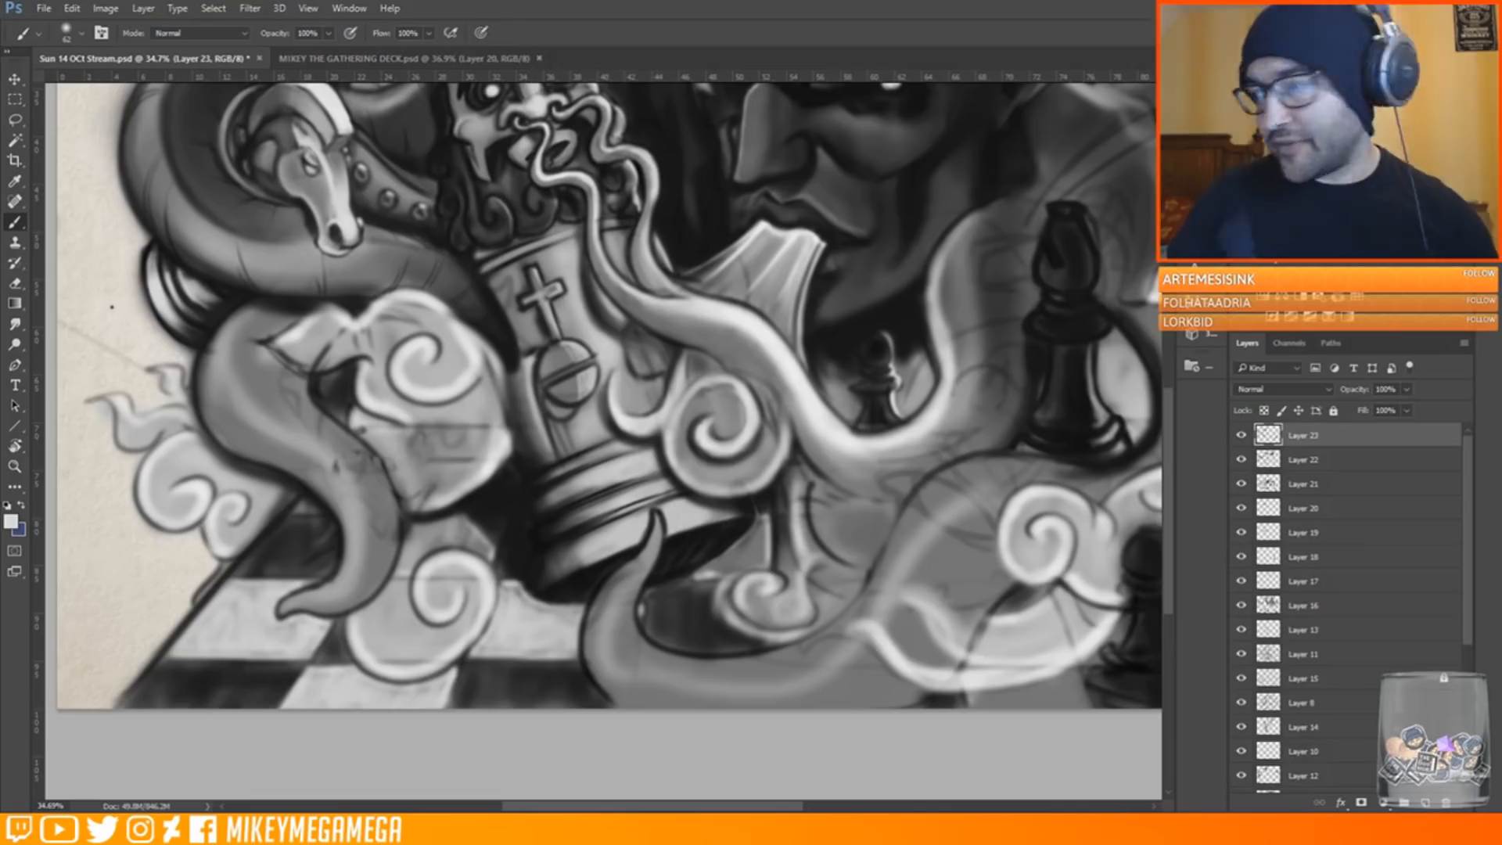
scroll(53, 404, up, 4)
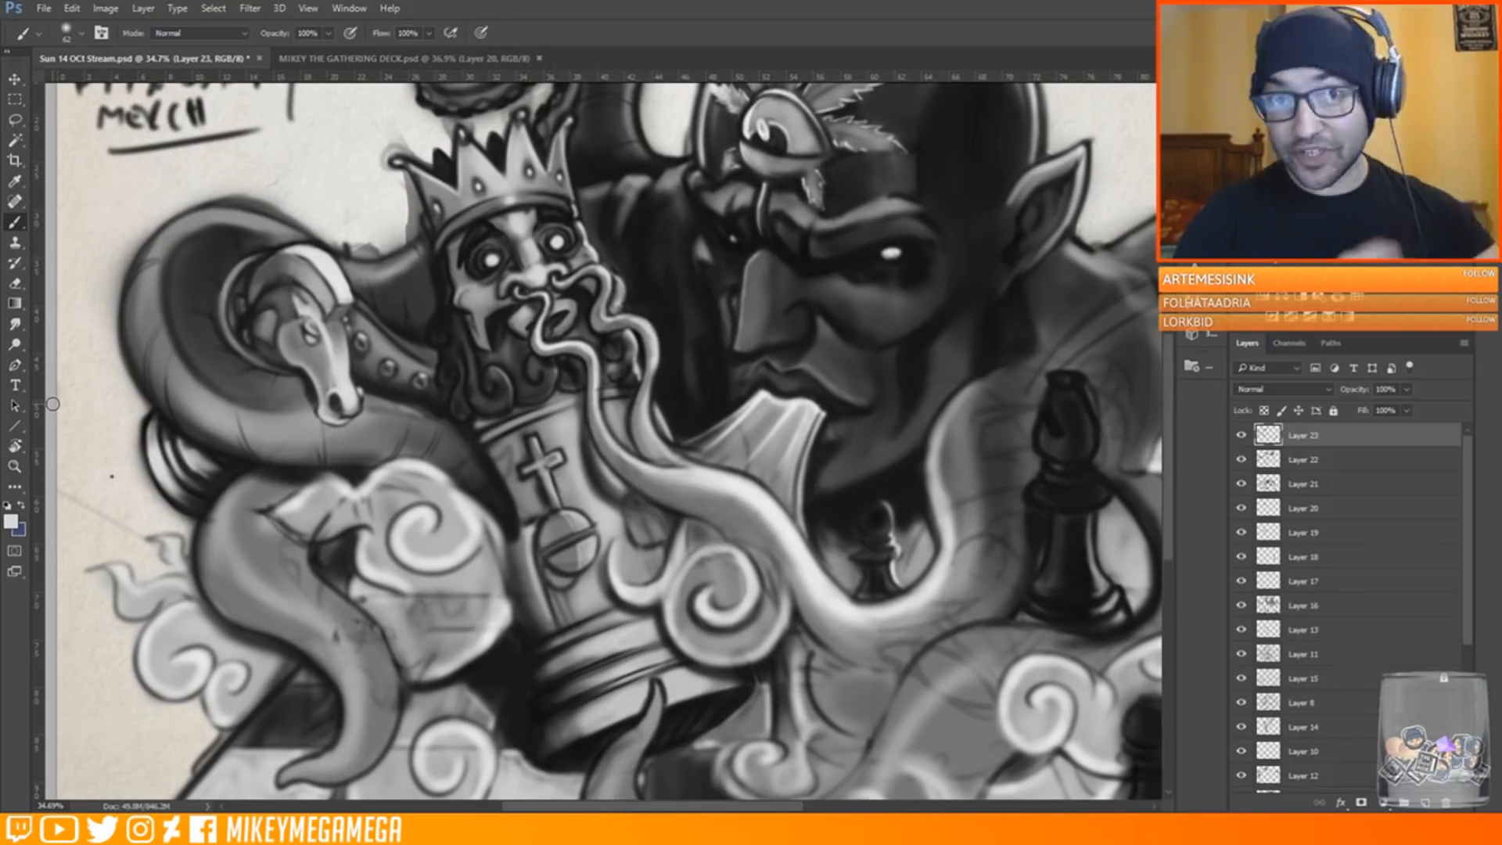
scroll(53, 404, up, 1)
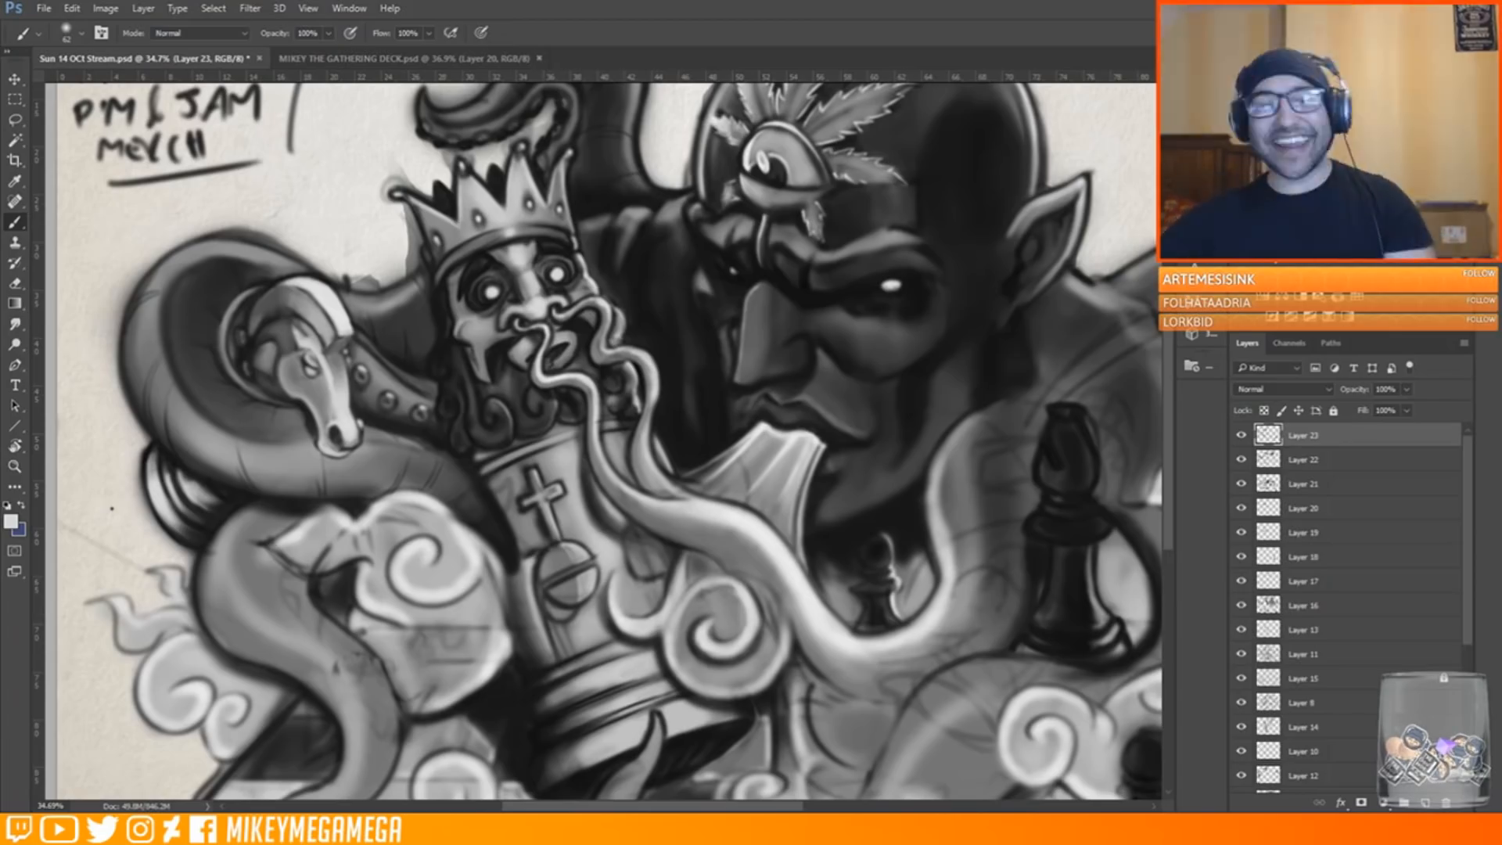
Lighten the chessboard area beside the left tentacle, adjusting the brush size
right_click(274, 232)
click(364, 275)
click(49, 325)
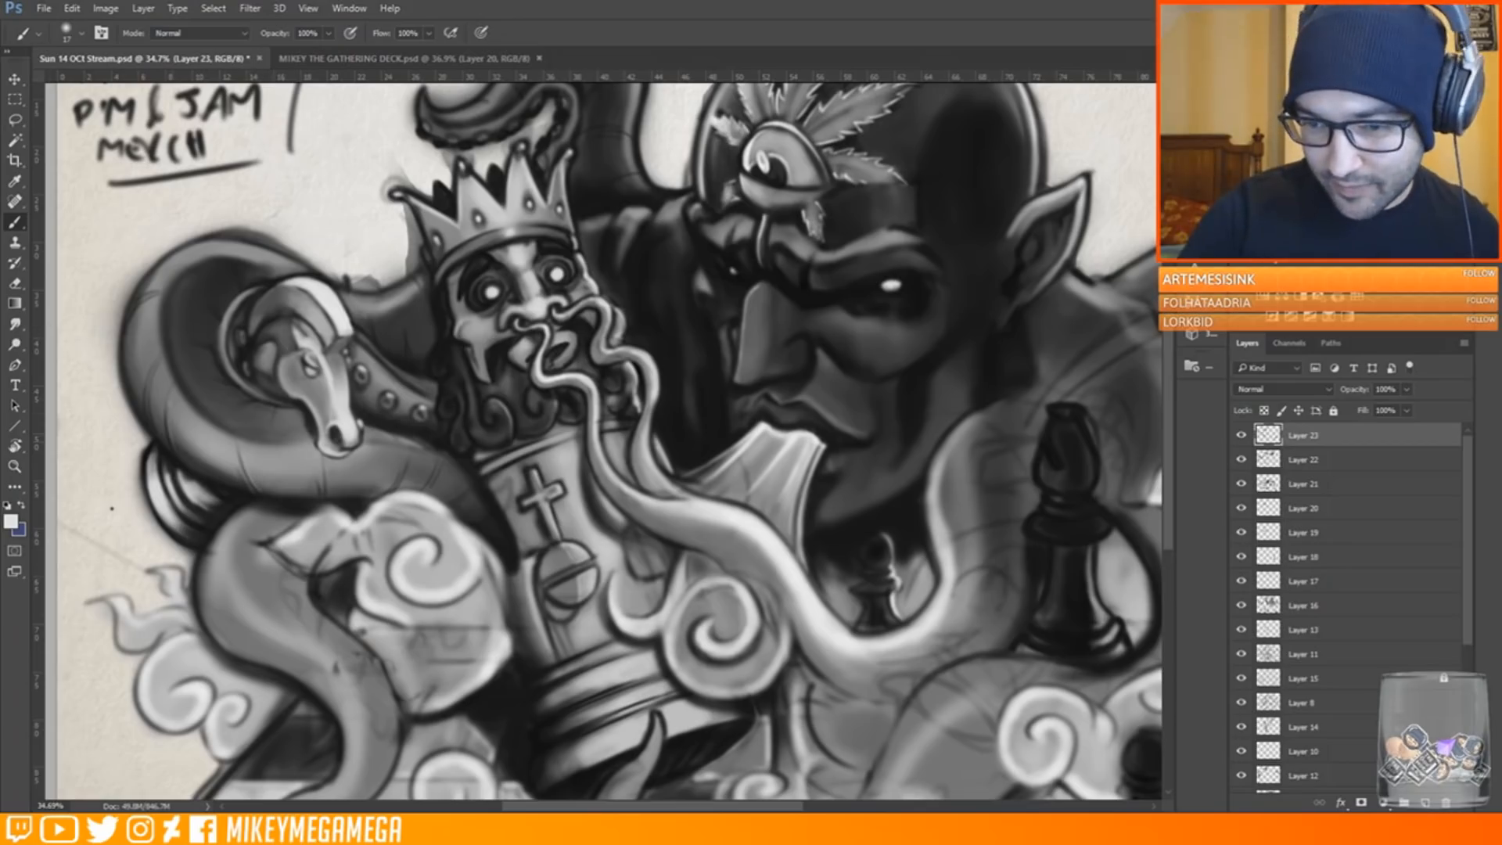
scroll(520, 407, down, 3)
right_click(519, 385)
click(618, 429)
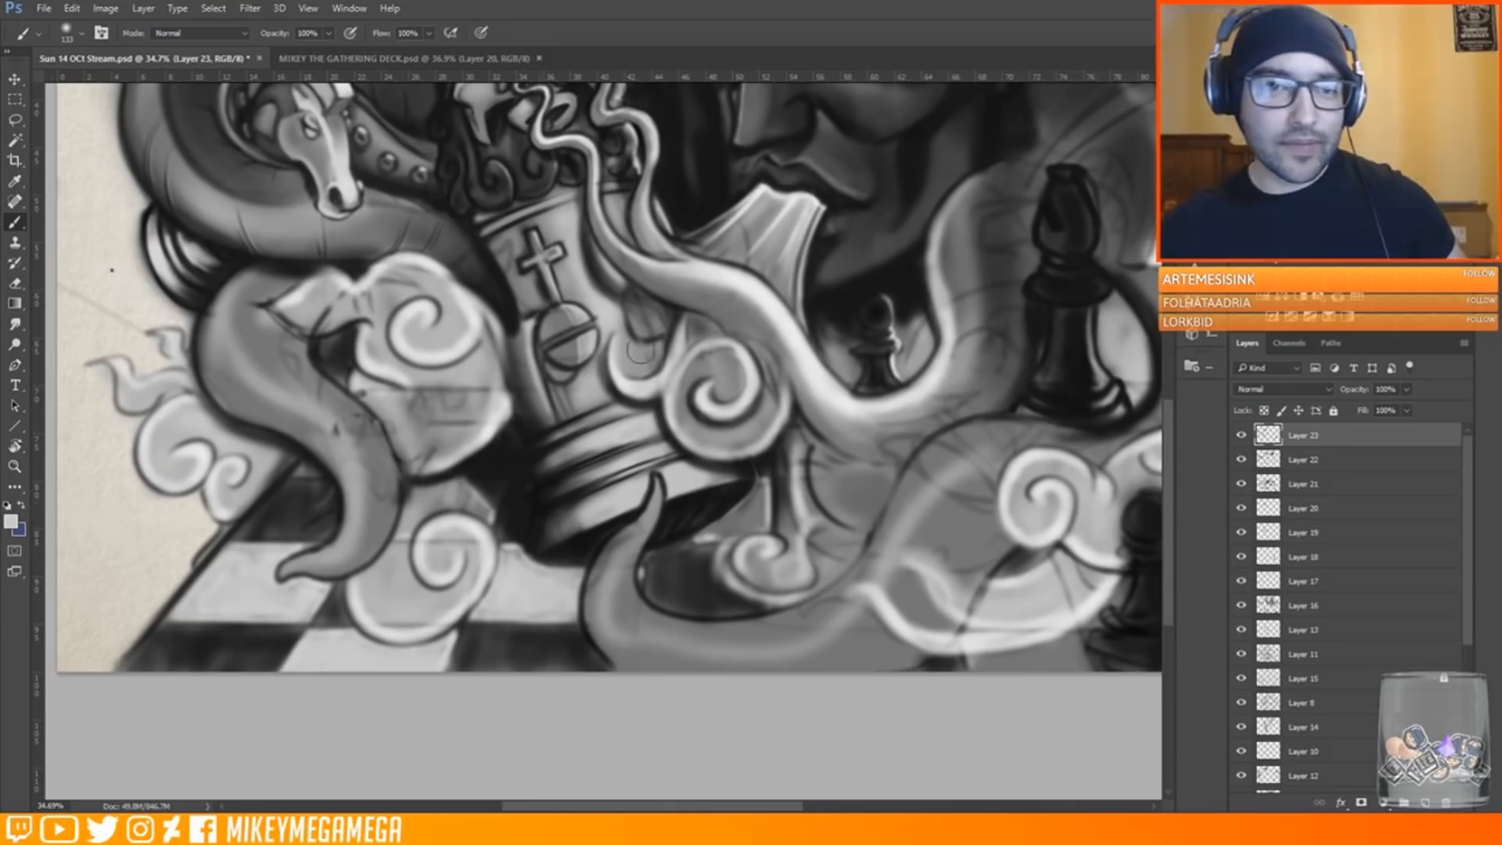
right_click(412, 427)
drag(413, 427, 408, 428)
click(305, 473)
drag(297, 473, 328, 469)
drag(711, 809, 741, 811)
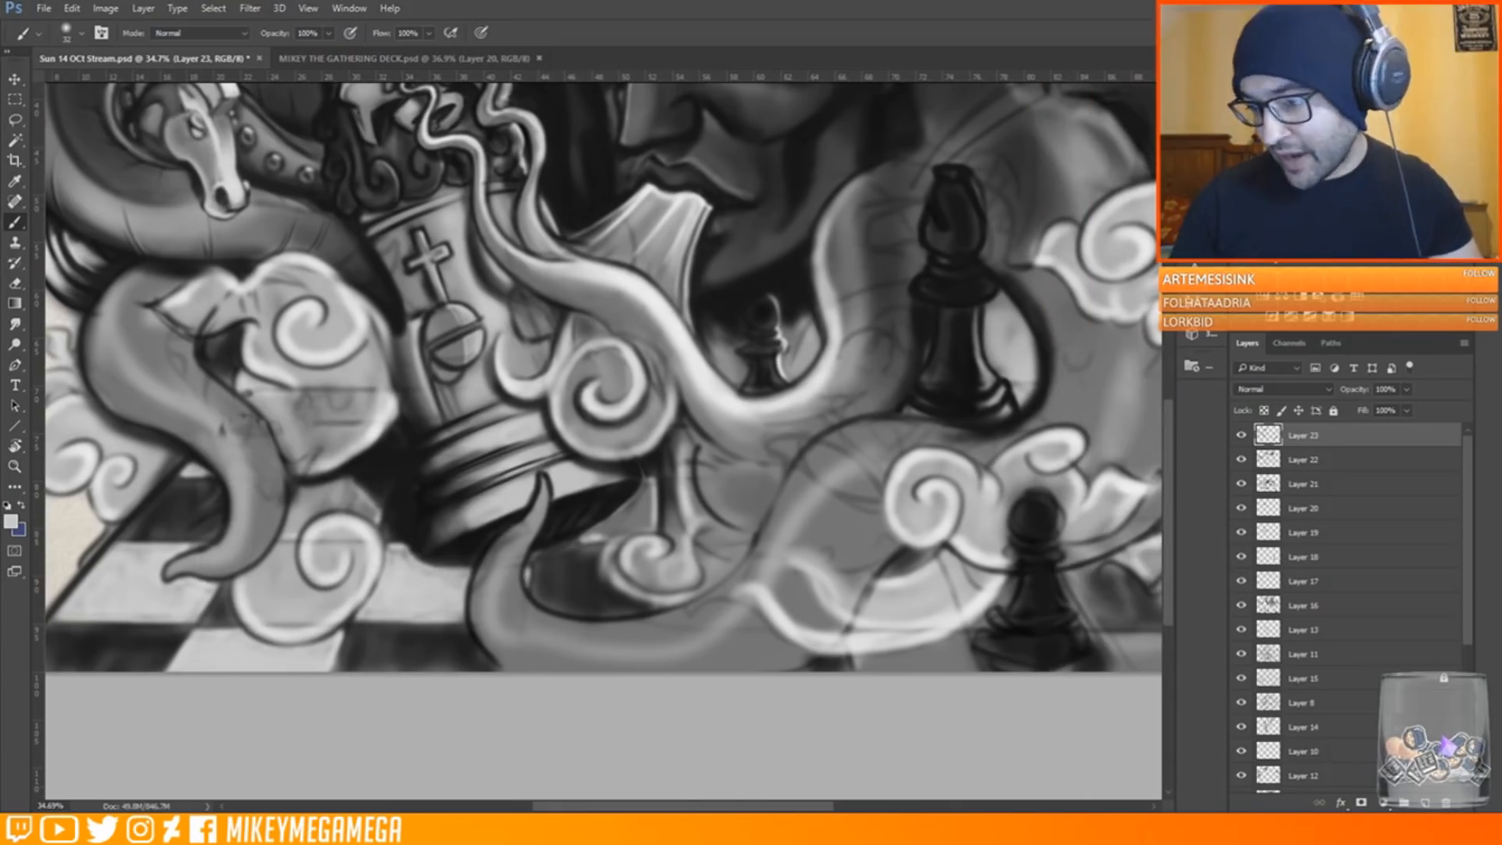
Fill the light squares beside the king's base and near the front pawn with an 83 px brush
right_click(633, 520)
click(736, 428)
mouse_move(632, 522)
mouse_down()
mouse_move(640, 503)
mouse_move(649, 519)
mouse_up()
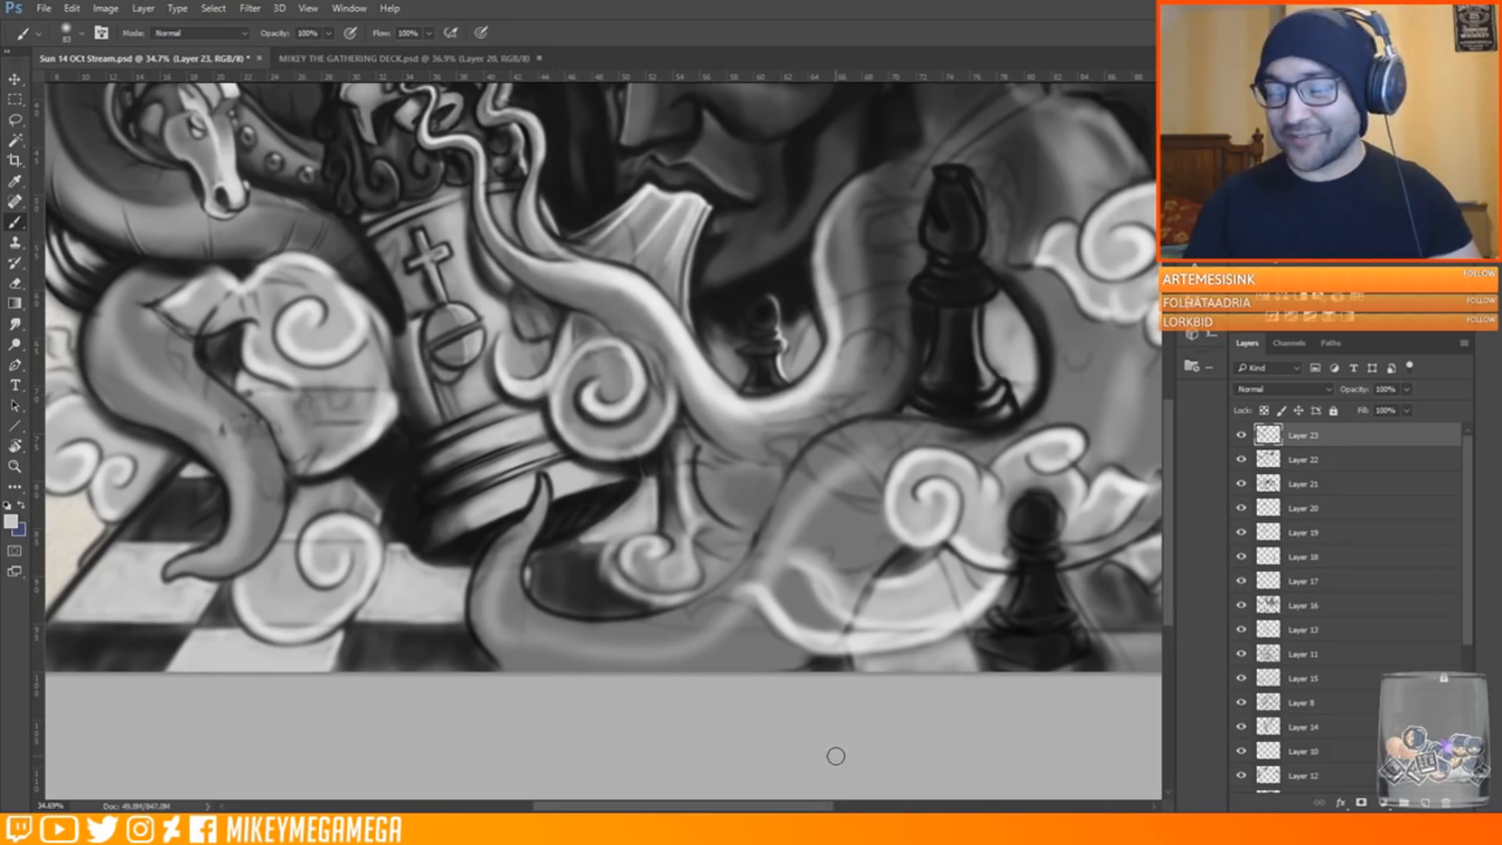
drag(822, 806, 891, 807)
mouse_move(859, 645)
mouse_down()
mouse_move(965, 670)
mouse_move(873, 642)
mouse_move(887, 606)
mouse_move(990, 672)
mouse_move(869, 645)
mouse_up()
drag(873, 807, 761, 807)
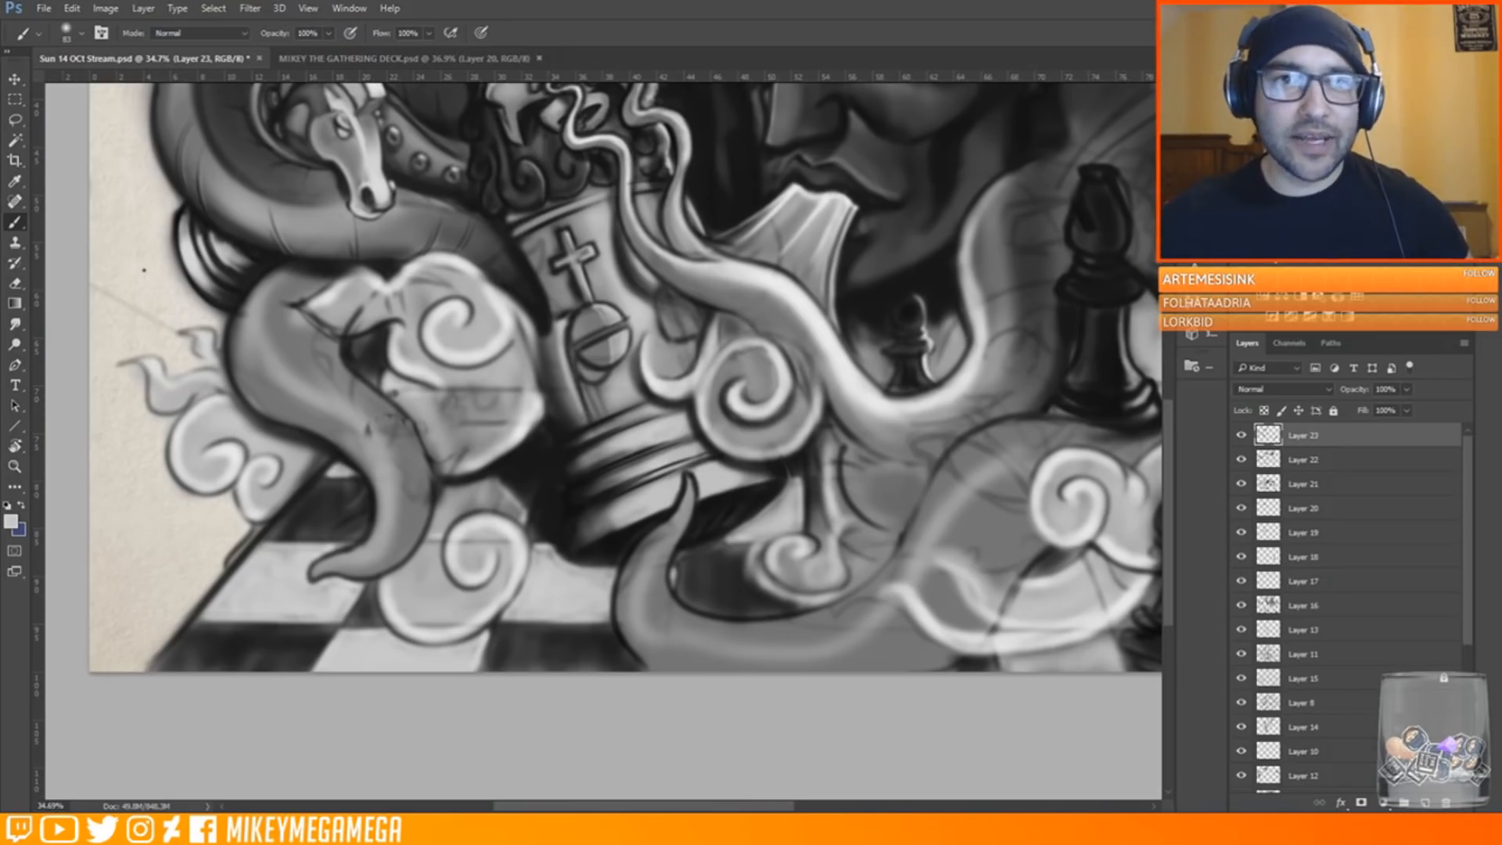
Try adding dark strand strokes to the horse's mane with a 20 px brush, and undo them
scroll(337, 735, down, 3)
scroll(417, 460, up, 3)
scroll(417, 460, down, 2)
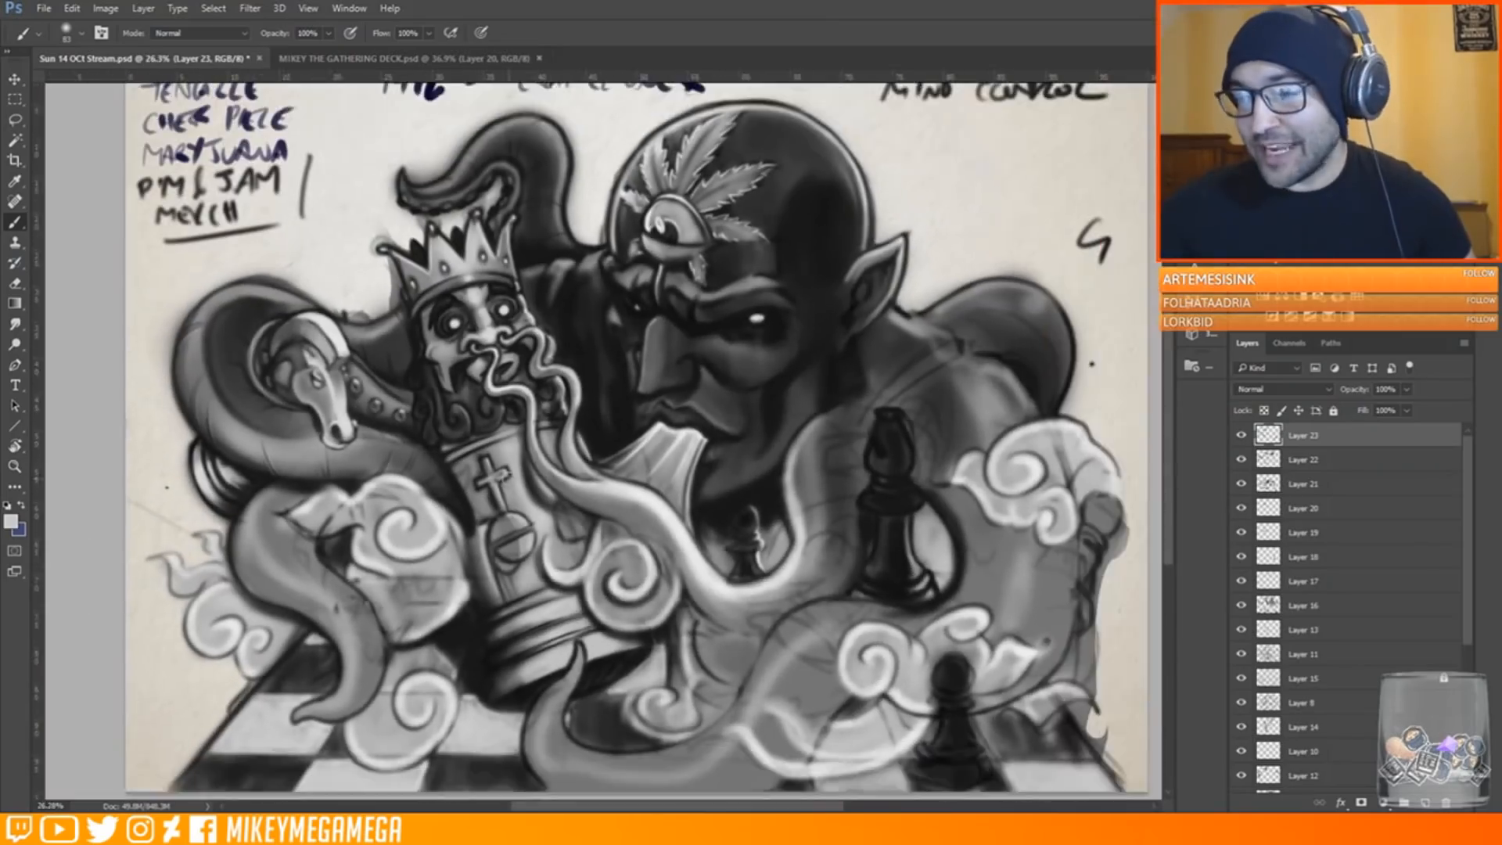
scroll(417, 460, up, 1)
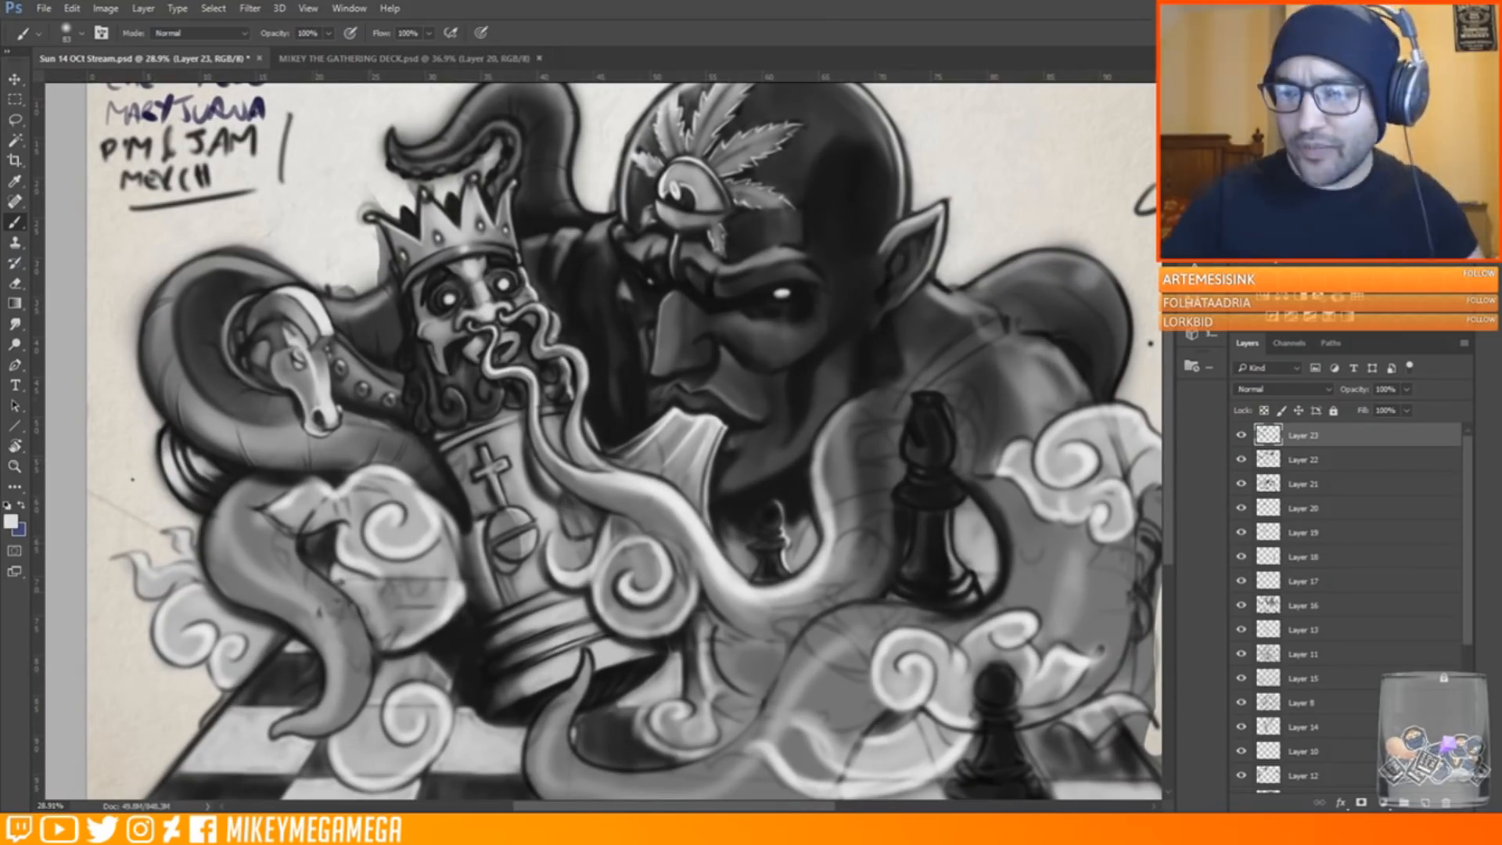
scroll(328, 348, up, 3)
mouse_move(298, 300)
mouse_down()
mouse_move(284, 278)
mouse_move(316, 339)
mouse_up()
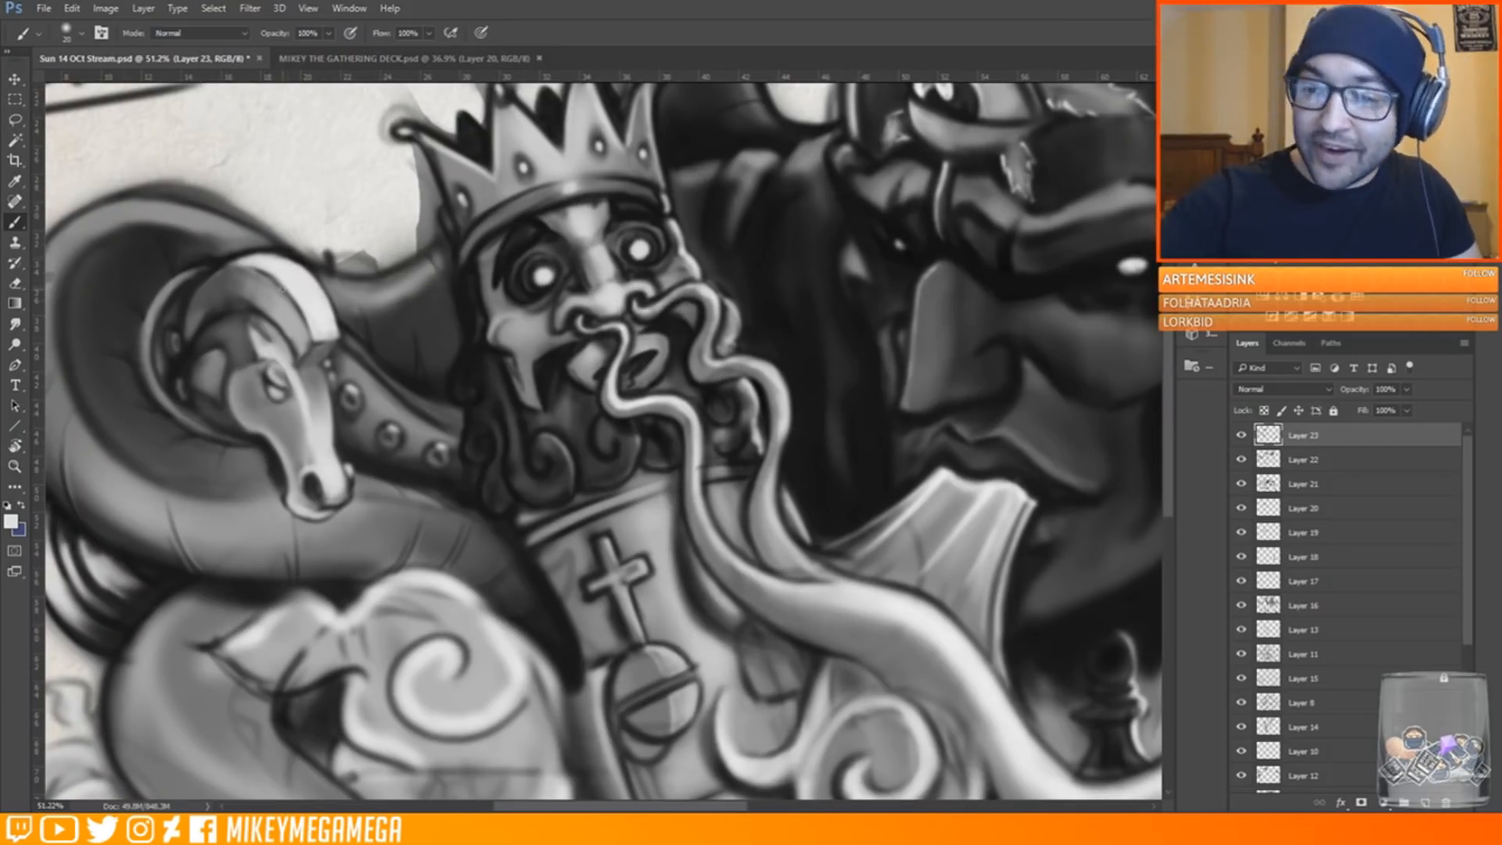
alt+click(210, 316)
drag(181, 316, 206, 316)
mouse_move(206, 280)
mouse_down()
mouse_move(218, 305)
mouse_move(237, 302)
mouse_up()
drag(259, 277, 264, 311)
drag(278, 297, 270, 314)
drag(294, 310, 285, 338)
key(ctrl+alt+z)
key(ctrl+alt+z)
key(ctrl+alt+z)
key(ctrl+alt+z)
key(ctrl+alt+z)
key(ctrl+alt+z)
Darken the contours of the horse's face and muzzle, and save the document
drag(303, 335, 265, 403)
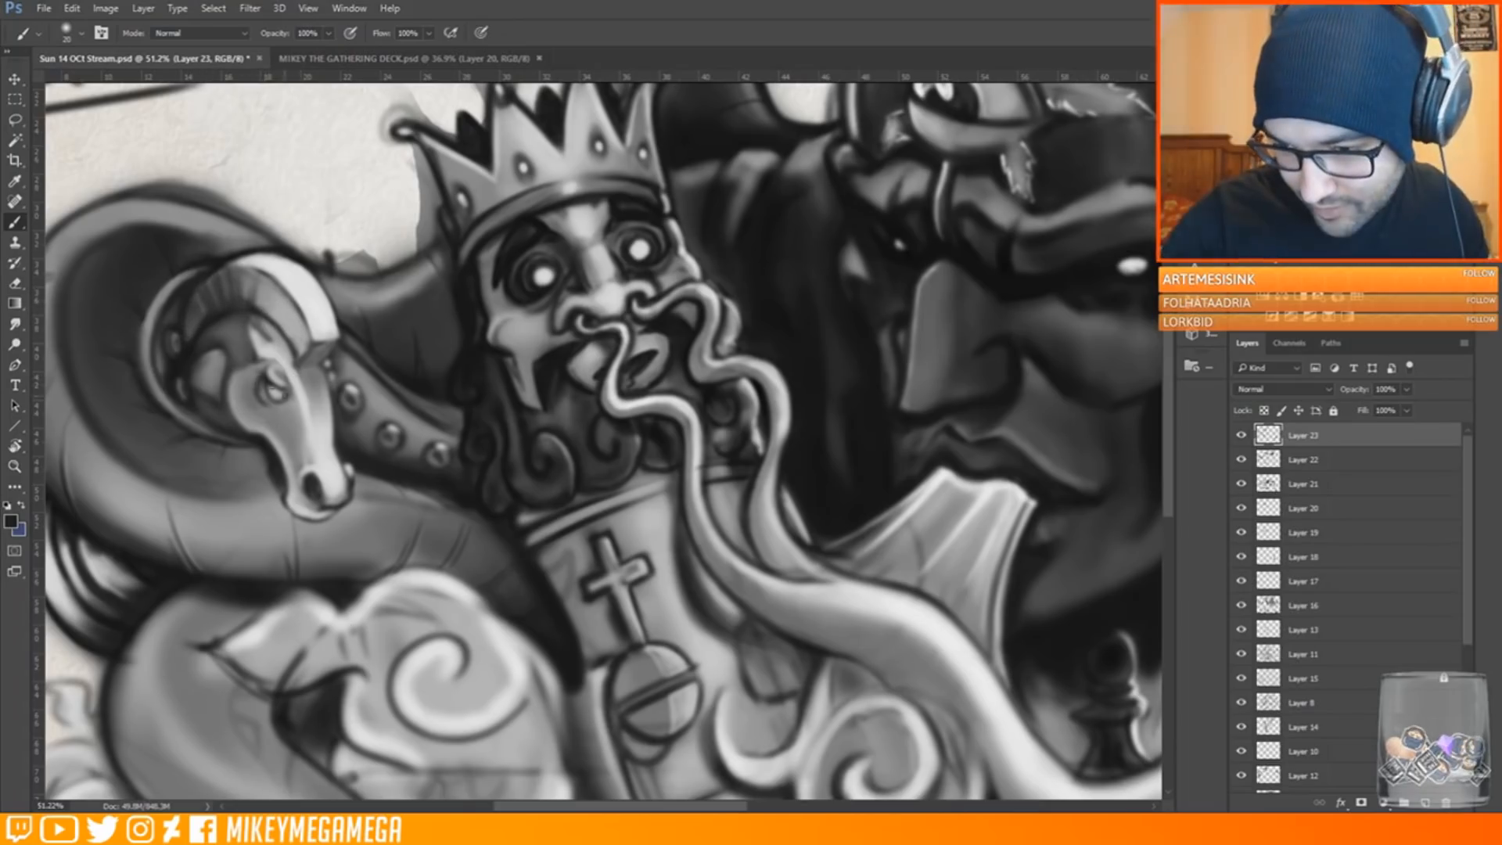
drag(331, 342, 332, 397)
drag(299, 474, 325, 466)
key(ctrl+s)
Paint the dark chessboard squares around the left tentacle and lower cloud a deeper black
scroll(603, 423, down, 8)
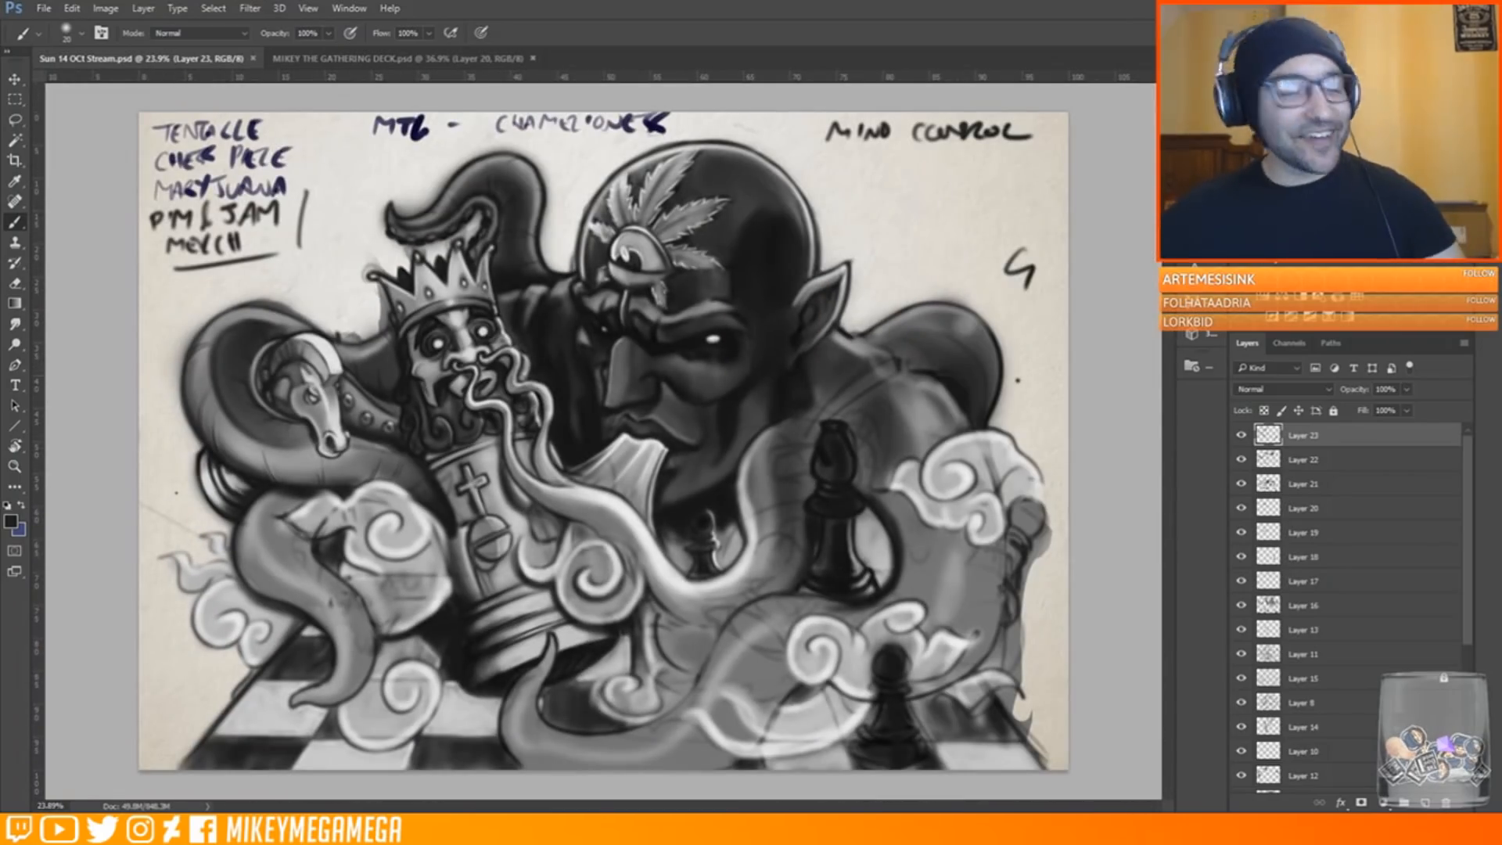
scroll(574, 385, up, 2)
scroll(574, 385, down, 2)
right_click(182, 673)
click(176, 681)
scroll(187, 680, up, 6)
mouse_move(345, 620)
mouse_down()
mouse_move(321, 661)
mouse_move(258, 626)
mouse_move(121, 658)
mouse_up()
mouse_move(274, 461)
mouse_down()
mouse_move(313, 496)
mouse_move(360, 433)
mouse_move(399, 579)
mouse_move(569, 621)
mouse_move(709, 631)
mouse_move(732, 653)
mouse_up()
drag(309, 645, 154, 655)
mouse_move(568, 630)
mouse_down()
mouse_move(618, 665)
mouse_move(710, 657)
mouse_up()
mouse_move(336, 451)
mouse_down()
mouse_move(343, 489)
mouse_move(395, 479)
mouse_up()
Blacken the square enclosed by the curled tentacle below the king's base, sampling tones and resizing the brush
drag(698, 806, 755, 806)
mouse_move(560, 533)
mouse_down()
mouse_move(573, 577)
mouse_move(613, 560)
mouse_move(705, 582)
mouse_move(610, 512)
mouse_move(593, 597)
mouse_up()
alt+click(364, 593)
right_click(665, 504)
click(700, 423)
drag(608, 503, 662, 501)
alt+click(646, 548)
drag(696, 410, 710, 411)
drag(931, 665, 951, 652)
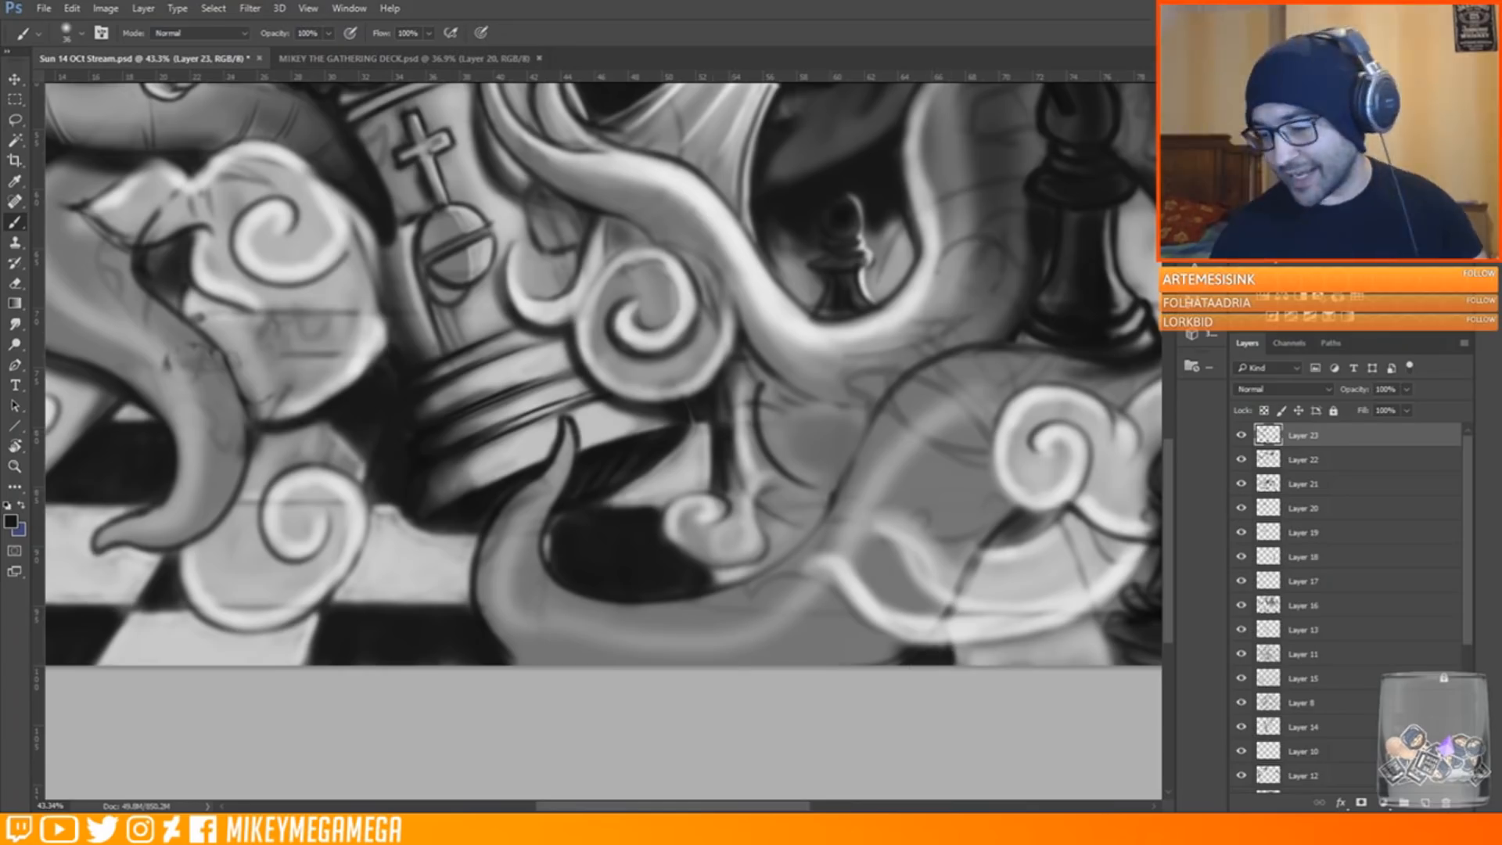
Darken the black chessboard squares around the front pawn and along the canvas's lower edge, enlarging the brush
scroll(951, 653, right, 5)
drag(638, 647, 651, 661)
drag(774, 620, 803, 661)
drag(1172, 507, 1172, 509)
mouse_move(743, 538)
mouse_down()
mouse_move(779, 598)
mouse_move(931, 603)
mouse_up()
drag(782, 607, 914, 604)
drag(761, 571, 782, 605)
right_click(902, 601)
drag(987, 420, 998, 420)
mouse_move(824, 601)
mouse_down()
mouse_move(792, 595)
mouse_move(867, 577)
mouse_move(815, 584)
mouse_move(766, 547)
mouse_up()
drag(929, 565, 1046, 756)
drag(875, 805, 753, 805)
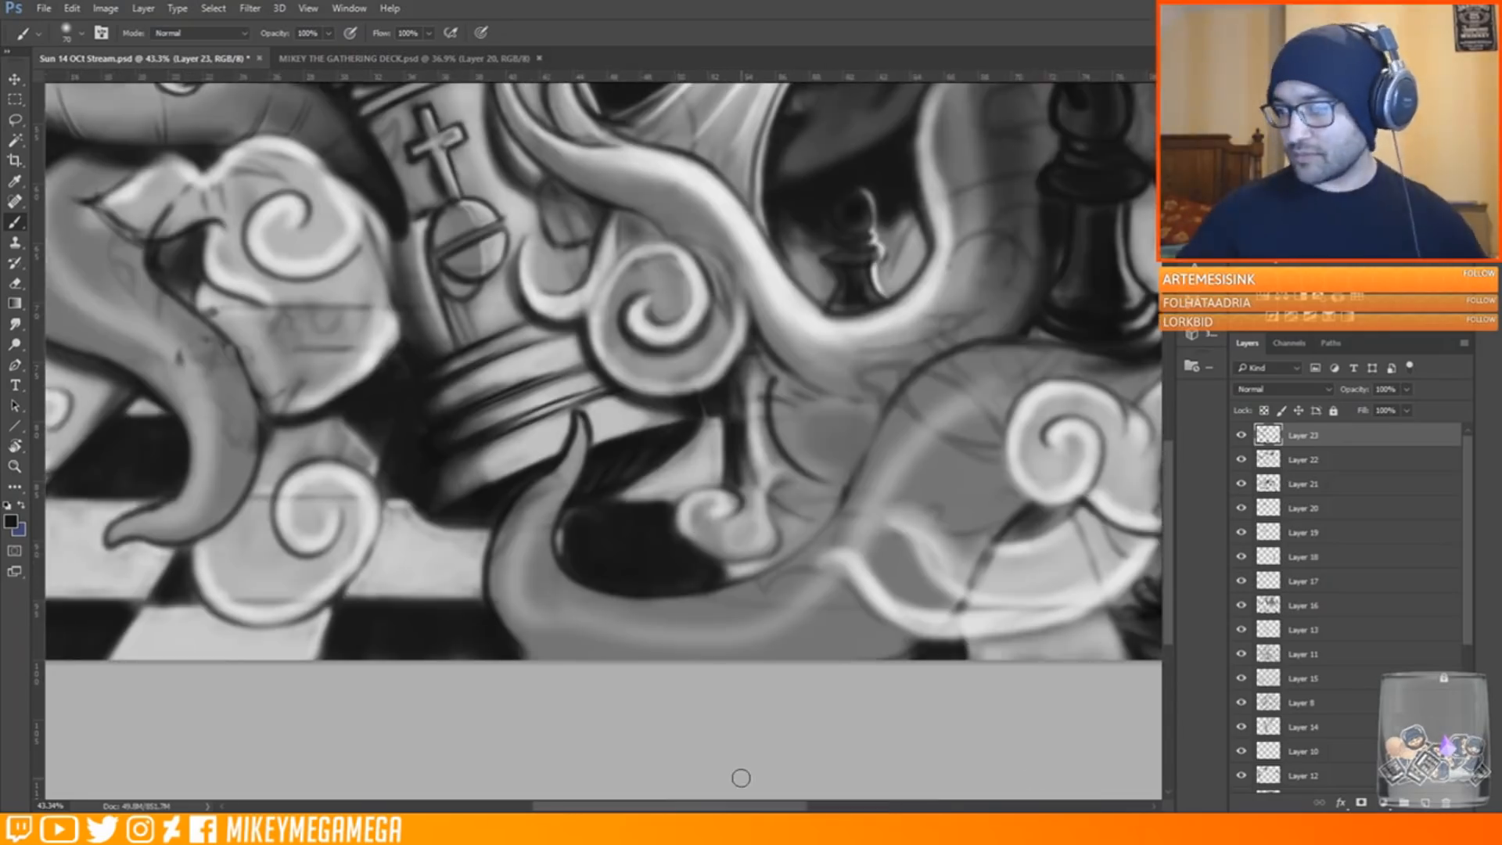
Darken the outer and inner edges of the S-shaped tentacle beside the king with soft black shading
scroll(671, 594, down, 6)
scroll(139, 640, up, 3)
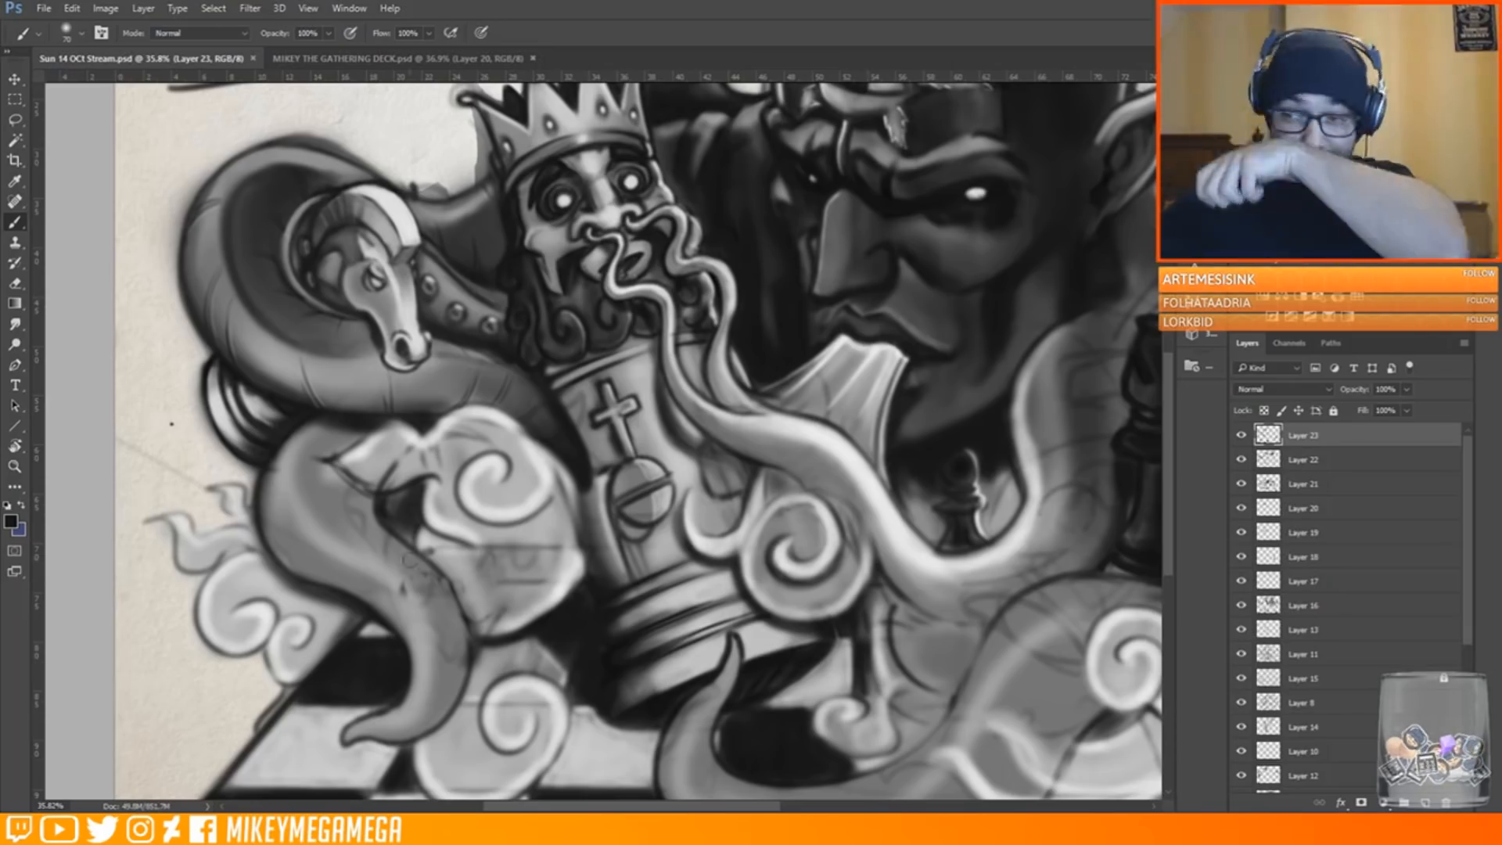
scroll(410, 559, down, 1)
scroll(410, 560, up, 2)
mouse_move(252, 310)
mouse_down()
mouse_move(194, 391)
mouse_move(256, 506)
mouse_up()
mouse_move(207, 368)
mouse_down()
mouse_move(230, 482)
mouse_move(324, 527)
mouse_up()
drag(238, 490, 363, 558)
mouse_move(295, 694)
mouse_down()
mouse_move(334, 697)
mouse_move(420, 653)
mouse_move(435, 557)
mouse_move(387, 481)
mouse_move(391, 505)
mouse_up()
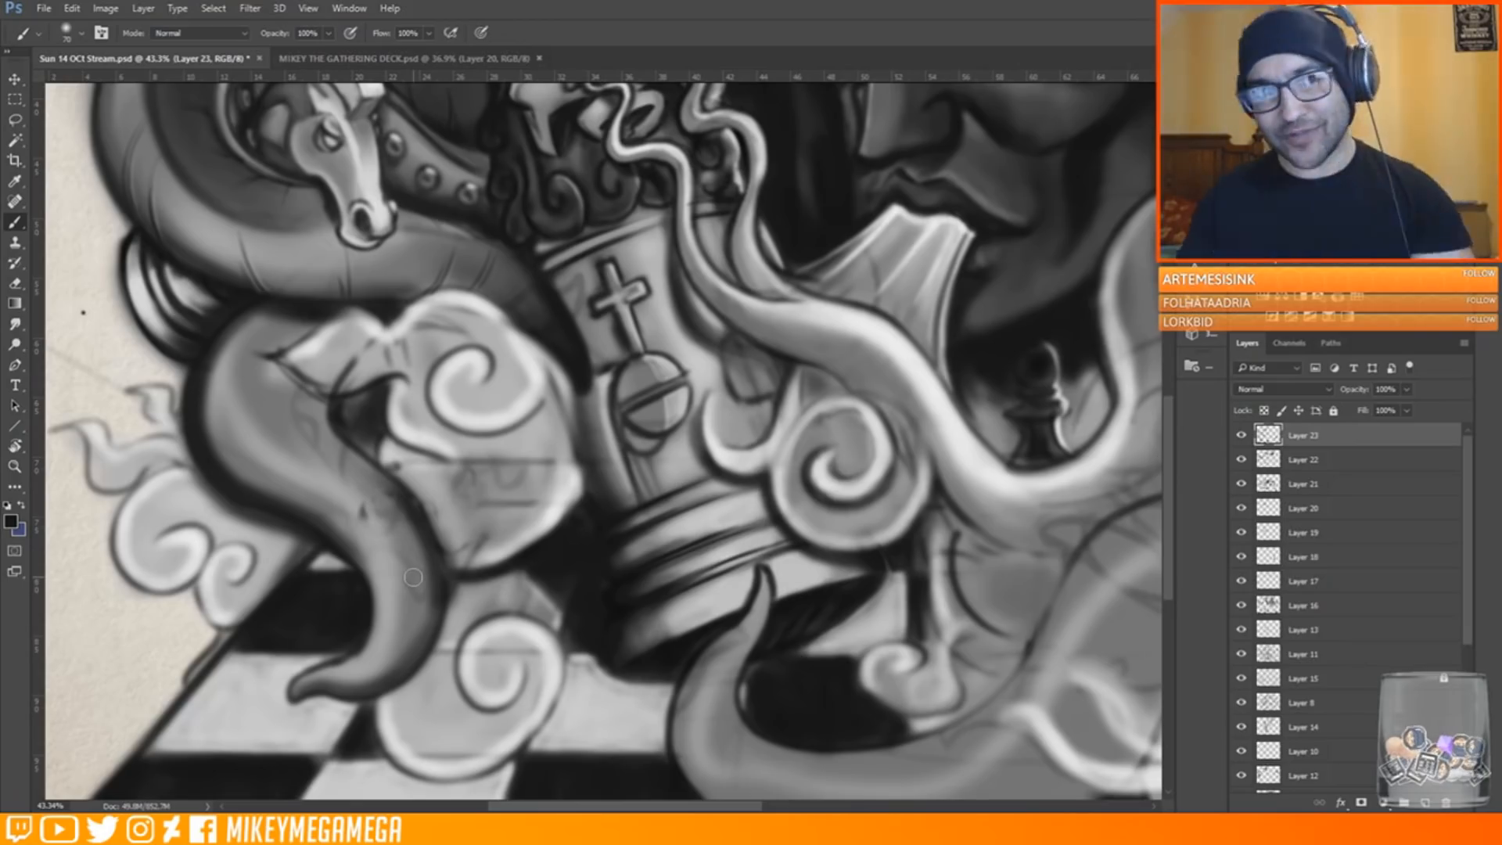
Blend sampled mid-greys across the middle of the S-shaped tentacle, covering its stray sketch marks
alt+click(370, 489)
mouse_move(236, 472)
mouse_down()
mouse_move(233, 381)
mouse_move(267, 454)
mouse_move(223, 409)
mouse_move(339, 504)
mouse_move(223, 364)
mouse_move(287, 491)
mouse_move(349, 501)
mouse_up()
alt+click(202, 410)
alt+click(233, 409)
alt+click(233, 411)
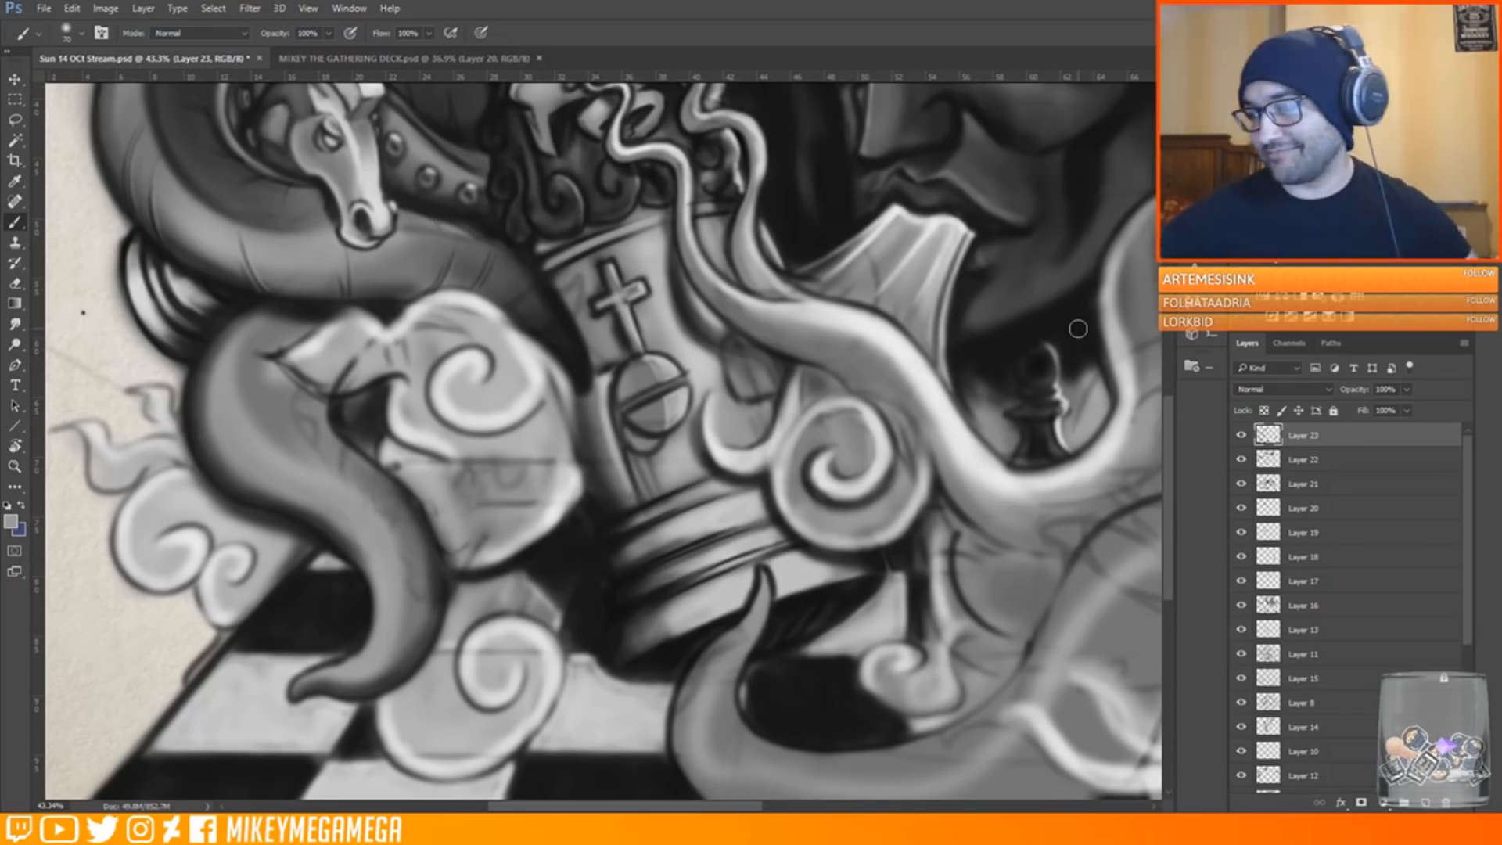
Paint light edges along the pointed tip, inner contour and underside of the cloud beside the king using a small brush
drag(1080, 328, 735, 506)
right_click(542, 240)
alt+click(629, 218)
key(Escape)
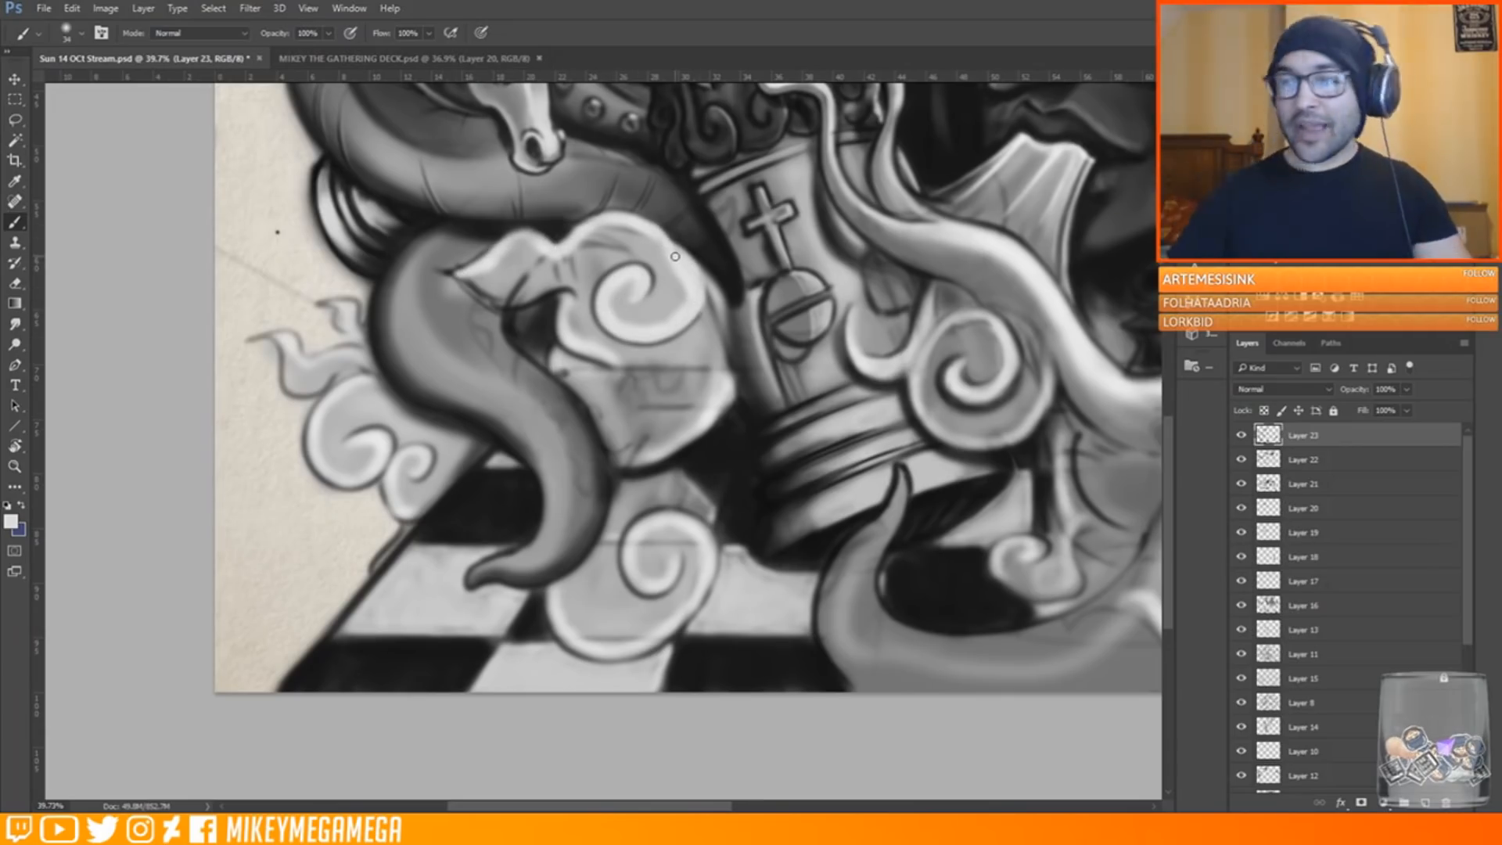
drag(497, 300, 568, 292)
mouse_move(566, 298)
mouse_down()
mouse_move(567, 341)
mouse_move(617, 370)
mouse_up()
drag(555, 354, 565, 375)
mouse_move(618, 465)
mouse_down()
mouse_move(708, 429)
mouse_move(732, 402)
mouse_move(651, 468)
mouse_move(674, 460)
mouse_up()
Brighten the cloud's pointed tip and inner side with soft light strokes, using a larger brush
right_click(546, 266)
click(670, 305)
drag(479, 270, 548, 283)
drag(565, 304, 620, 405)
drag(546, 262, 637, 237)
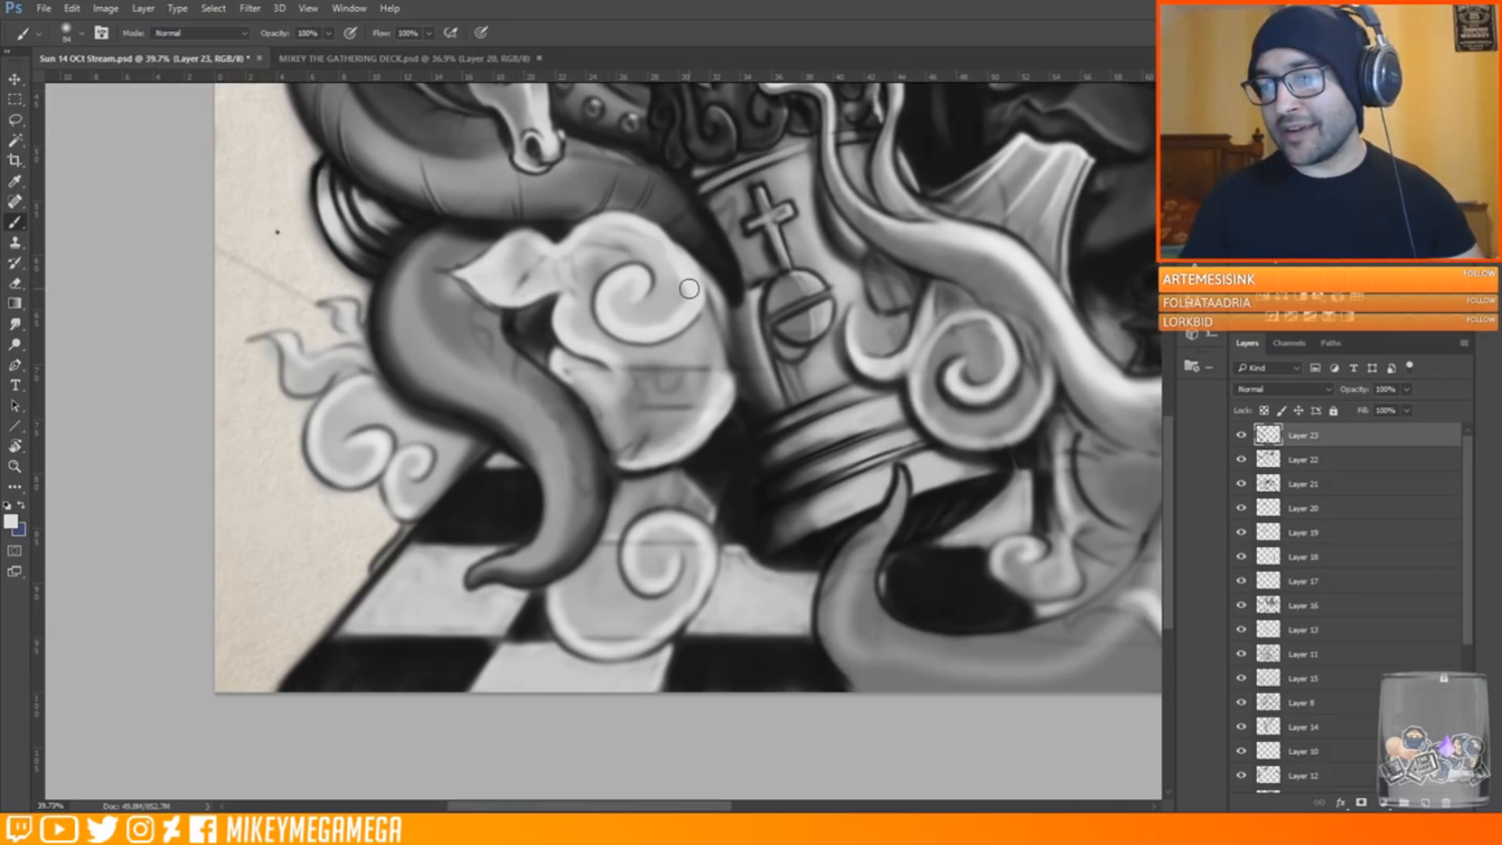
Shade the cloud's spiral and lower body with sampled greys, reducing the brush size for the lower part
alt+click(671, 378)
drag(627, 293, 626, 306)
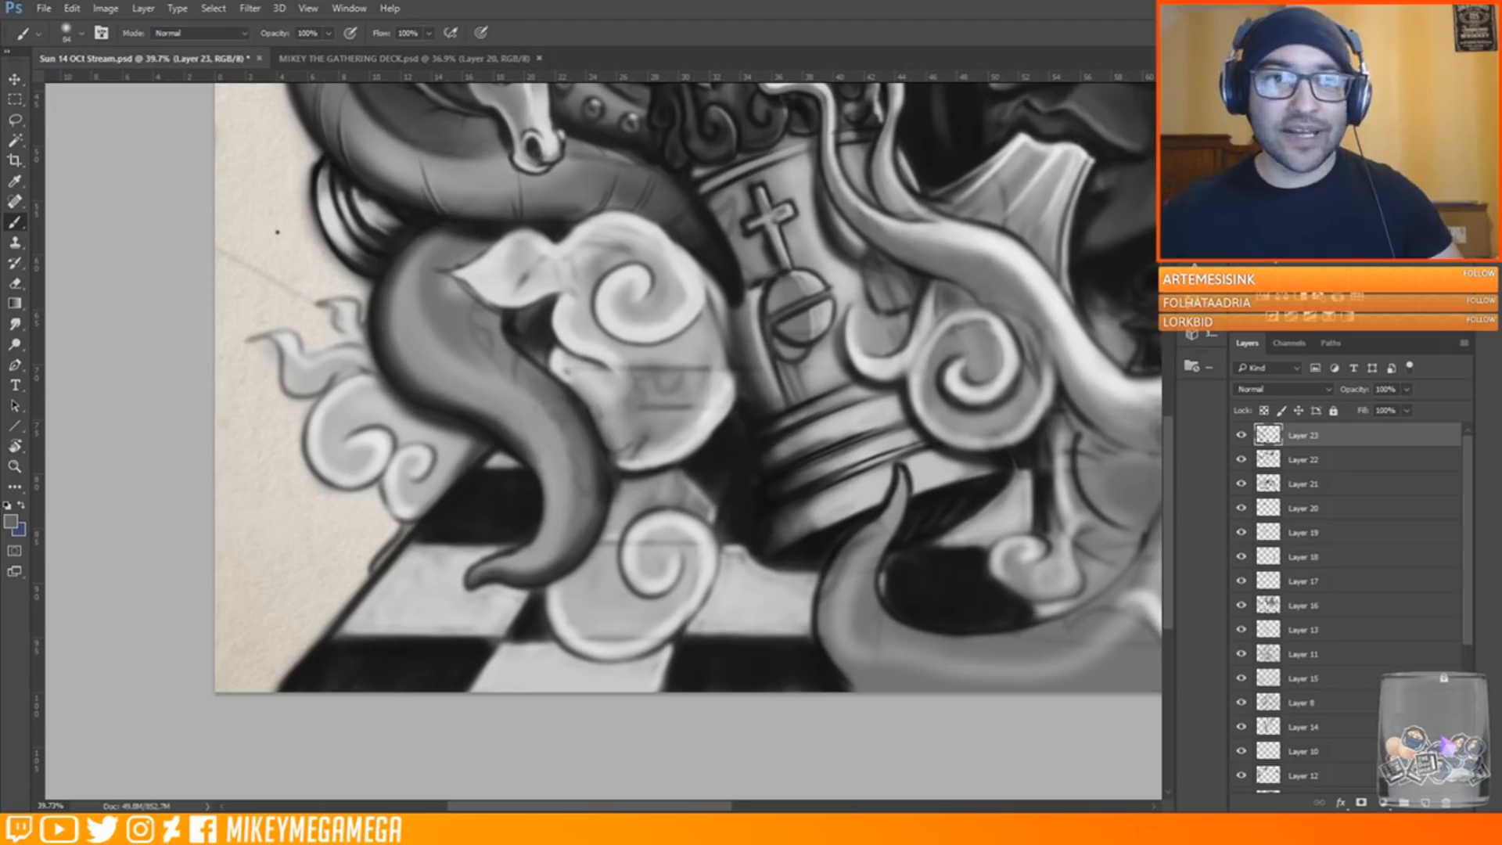
alt+click(551, 329)
alt+click(721, 388)
key(bracketleft)
key(bracketleft)
key(bracketleft)
key(bracketleft)
key(bracketleft)
mouse_move(721, 414)
mouse_down()
mouse_move(700, 444)
mouse_move(699, 411)
mouse_move(671, 445)
mouse_up()
alt+click(676, 420)
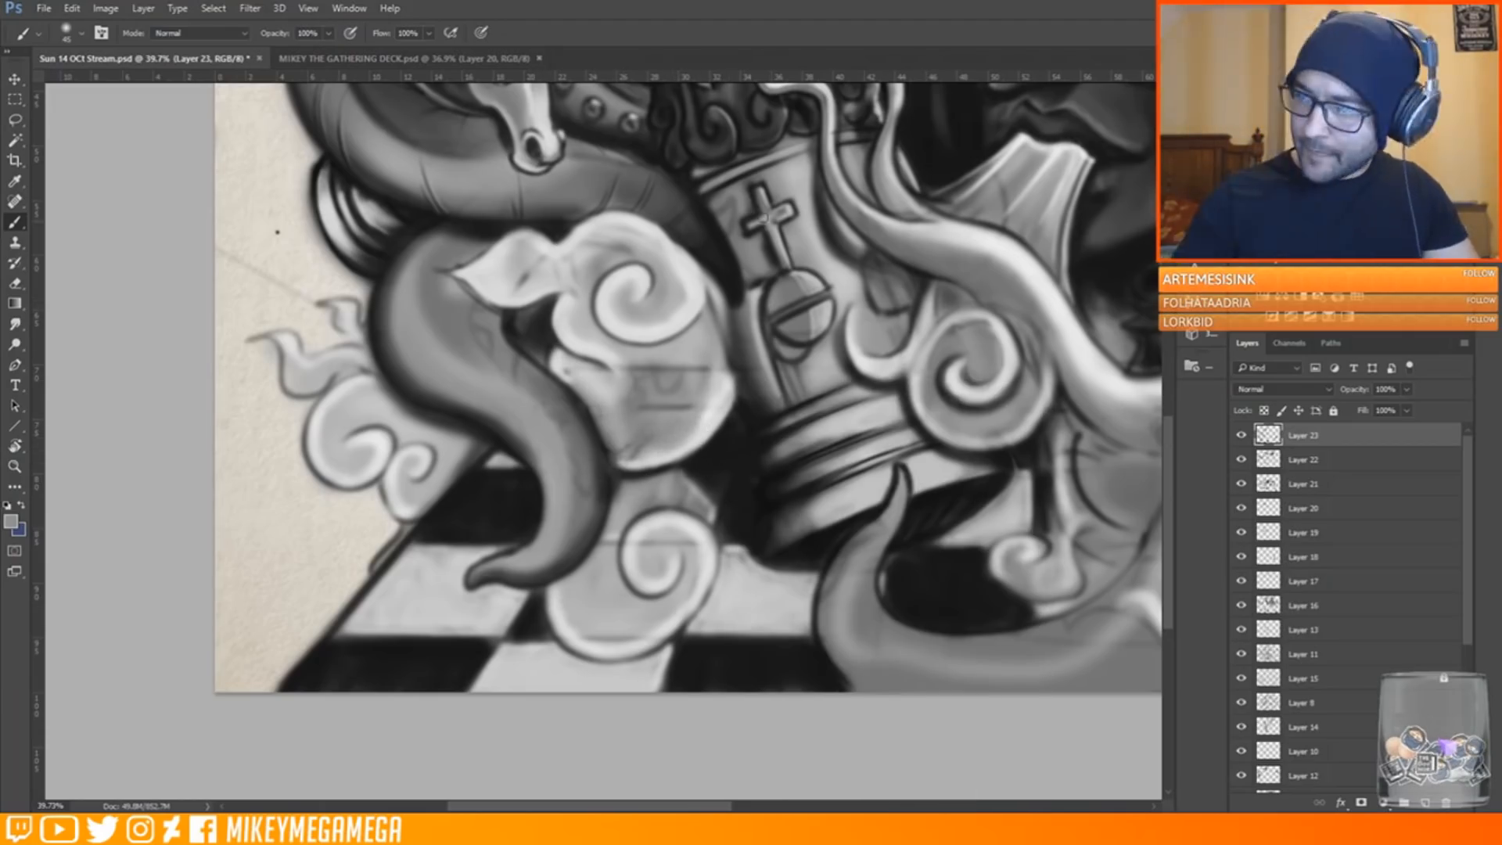
Deepen the shadows at the cloud's pointed tip, on the adjoining tentacle and in the gap between them
alt+click(507, 317)
mouse_move(547, 264)
mouse_down()
mouse_move(526, 284)
mouse_move(543, 272)
mouse_up()
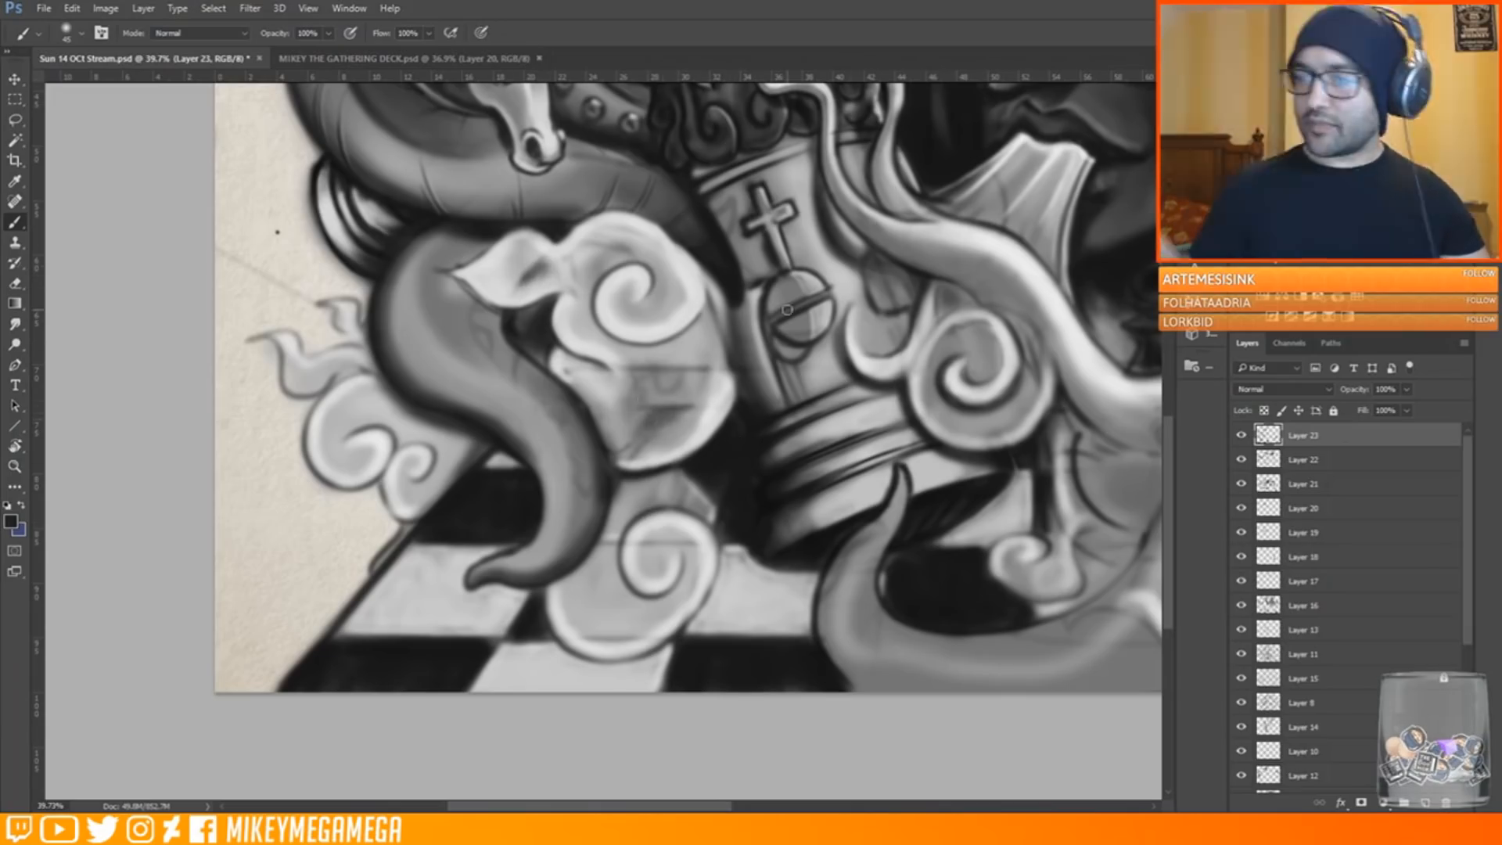
key(ctrl+0)
scroll(246, 741, up, 2)
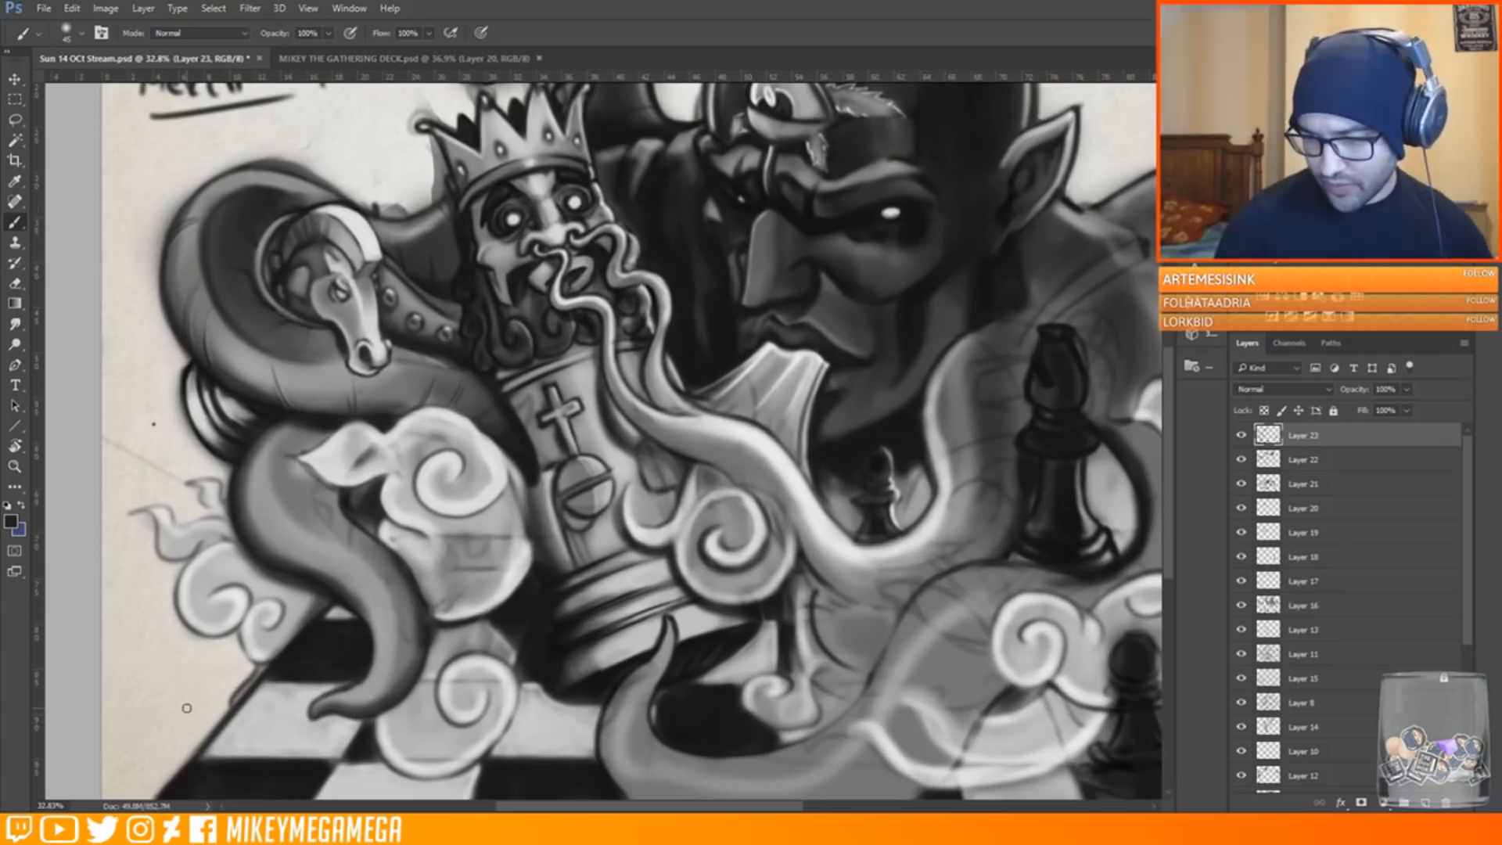
mouse_move(285, 432)
mouse_down()
mouse_move(298, 515)
mouse_move(317, 534)
mouse_up()
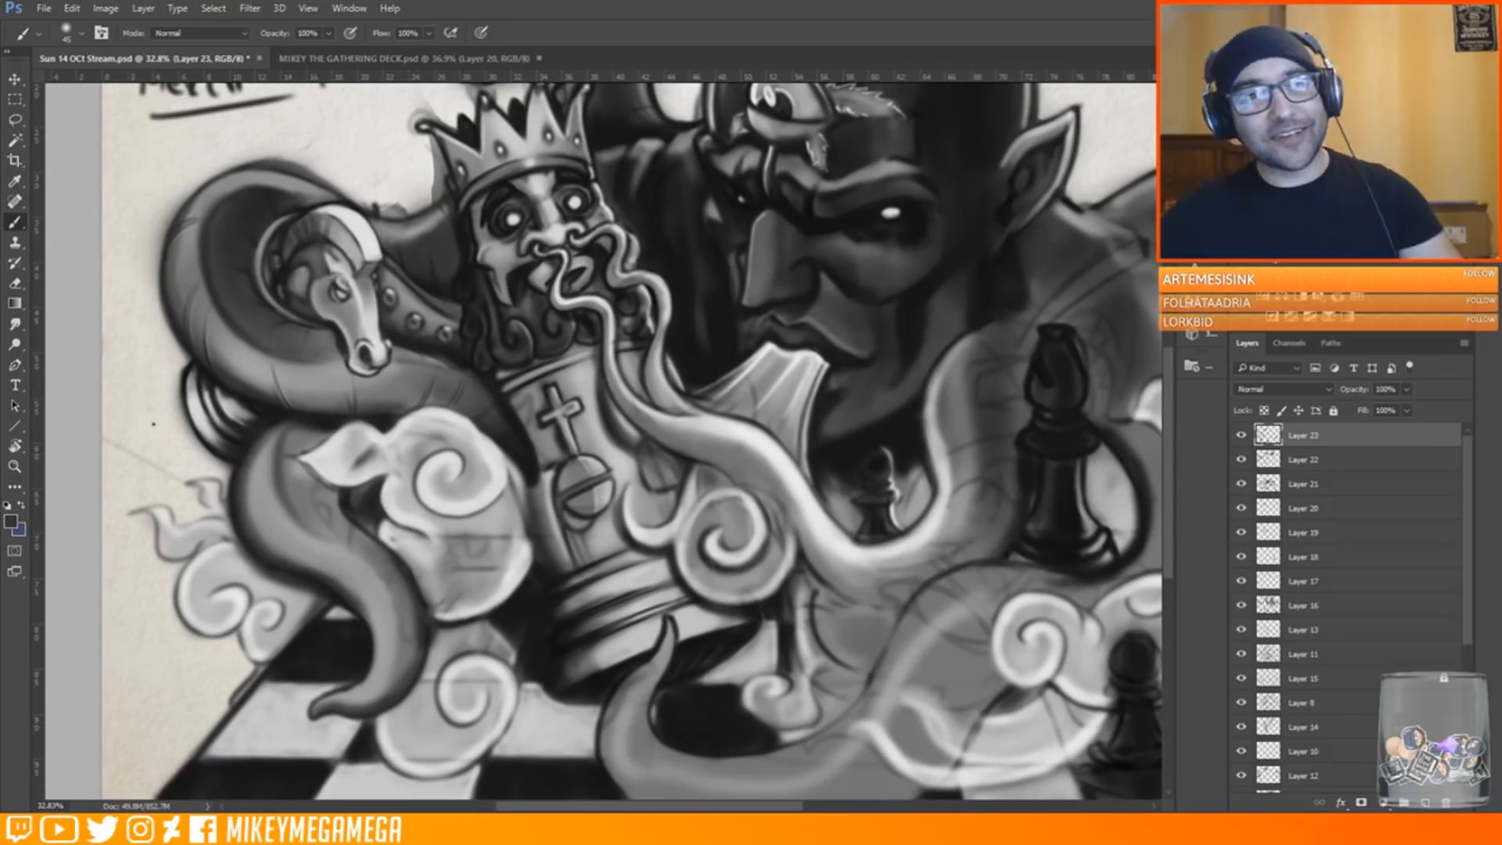
alt+click(357, 494)
drag(357, 494, 378, 476)
Smooth the cloud's interior over its sketch lines with light and sampled grey strokes, resizing the brush between areas
right_click(434, 384)
click(520, 428)
mouse_move(292, 454)
mouse_down()
mouse_move(336, 429)
mouse_move(462, 410)
mouse_move(511, 495)
mouse_up()
mouse_move(428, 535)
mouse_down()
mouse_move(419, 569)
mouse_move(408, 559)
mouse_move(438, 603)
mouse_up()
right_click(481, 501)
click(572, 427)
drag(281, 611, 257, 661)
alt+click(475, 528)
right_click(484, 526)
click(601, 427)
mouse_move(459, 535)
mouse_down()
mouse_move(485, 592)
mouse_move(501, 528)
mouse_move(453, 529)
mouse_move(448, 575)
mouse_up()
Blend sampled tones through the cloud's spiral and pointed tip, and brighten its lower and outer edges
alt+click(463, 533)
alt+click(431, 523)
mouse_move(417, 442)
mouse_down()
mouse_move(438, 427)
mouse_move(465, 454)
mouse_up()
drag(345, 453, 423, 449)
alt+click(359, 448)
alt+click(439, 483)
mouse_move(462, 579)
mouse_down()
mouse_move(499, 538)
mouse_move(475, 572)
mouse_move(445, 574)
mouse_move(440, 606)
mouse_up()
drag(516, 554, 525, 513)
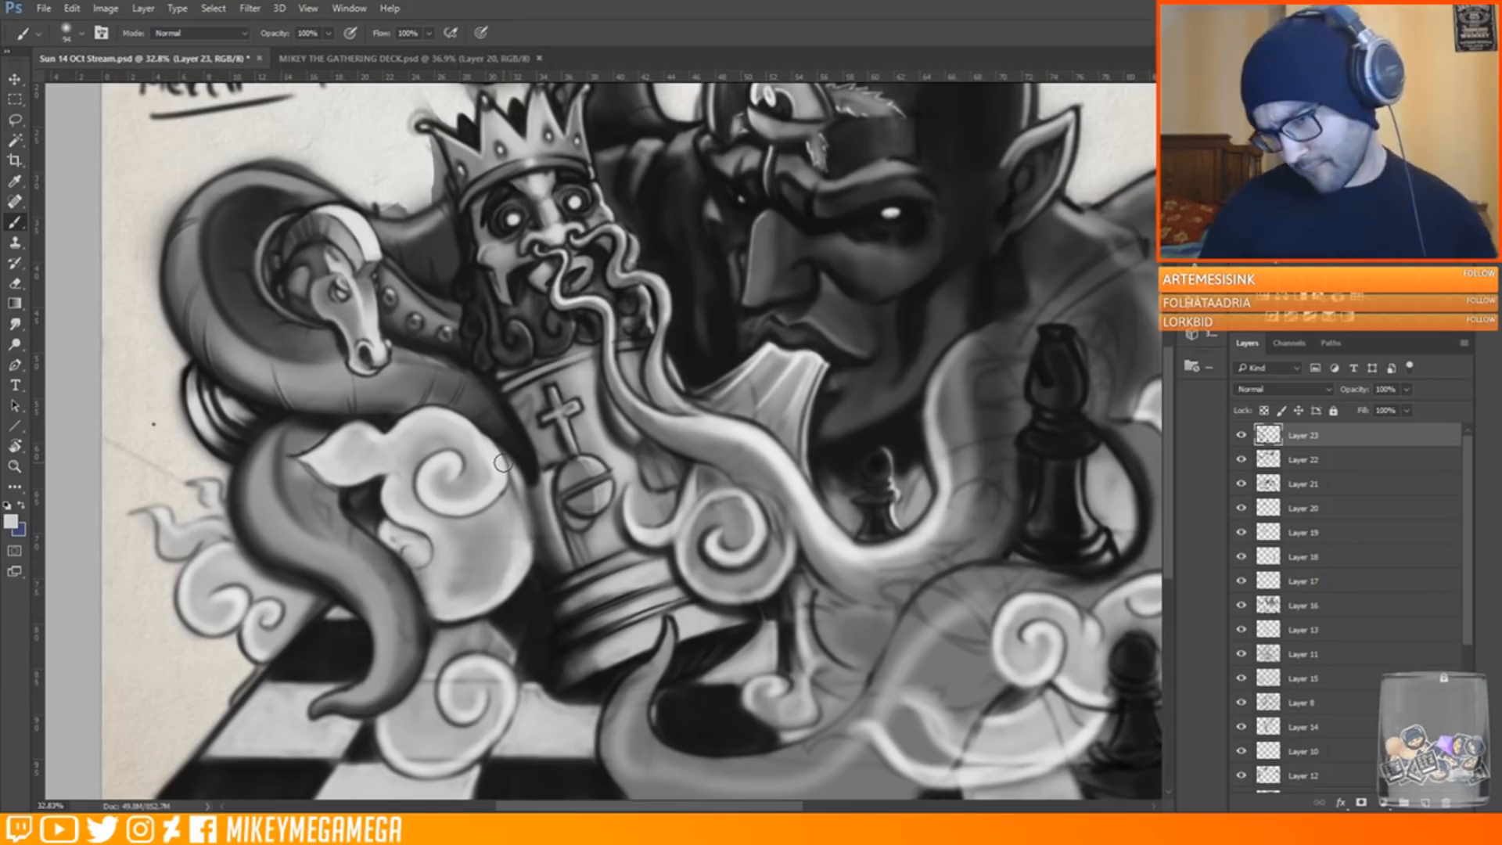
Undo the last strokes and darken the cloud's contour facing the king with a smaller brush in sampled black
key(ctrl+alt+z)
key(ctrl+alt+z)
alt+click(541, 572)
right_click(543, 569)
click(651, 426)
mouse_move(520, 494)
mouse_down()
mouse_move(536, 558)
mouse_move(523, 519)
mouse_up()
drag(497, 445, 507, 486)
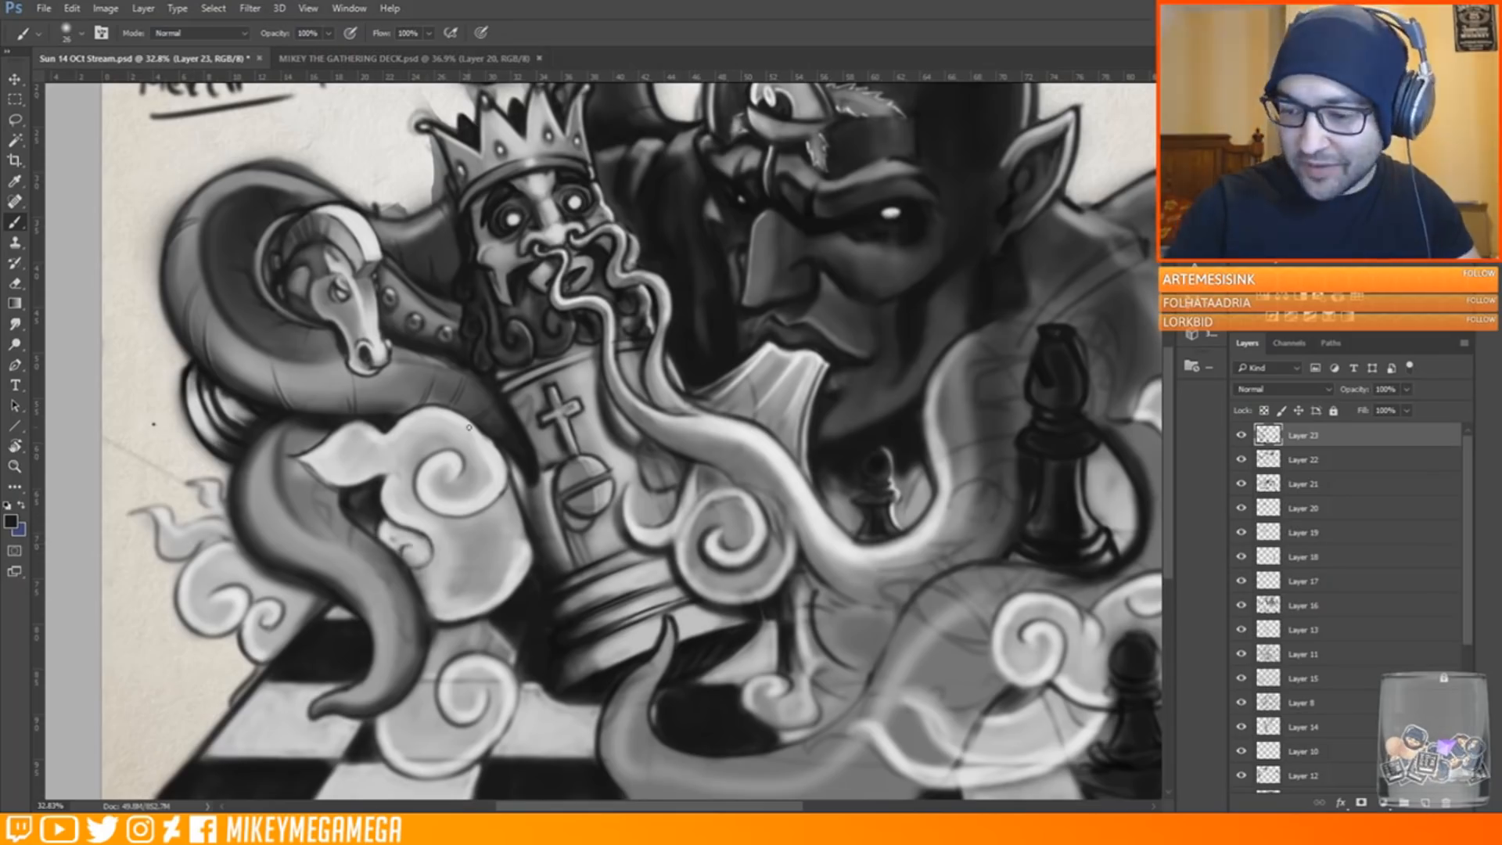
Clean up the cloud's upper contour and pointed tip with sampled dark tones
alt+click(479, 440)
mouse_move(468, 421)
mouse_down()
mouse_move(506, 487)
mouse_move(465, 420)
mouse_move(481, 431)
mouse_up()
alt+click(476, 448)
alt+click(353, 498)
mouse_move(326, 435)
mouse_down()
mouse_move(306, 450)
mouse_move(335, 486)
mouse_up()
alt+click(387, 511)
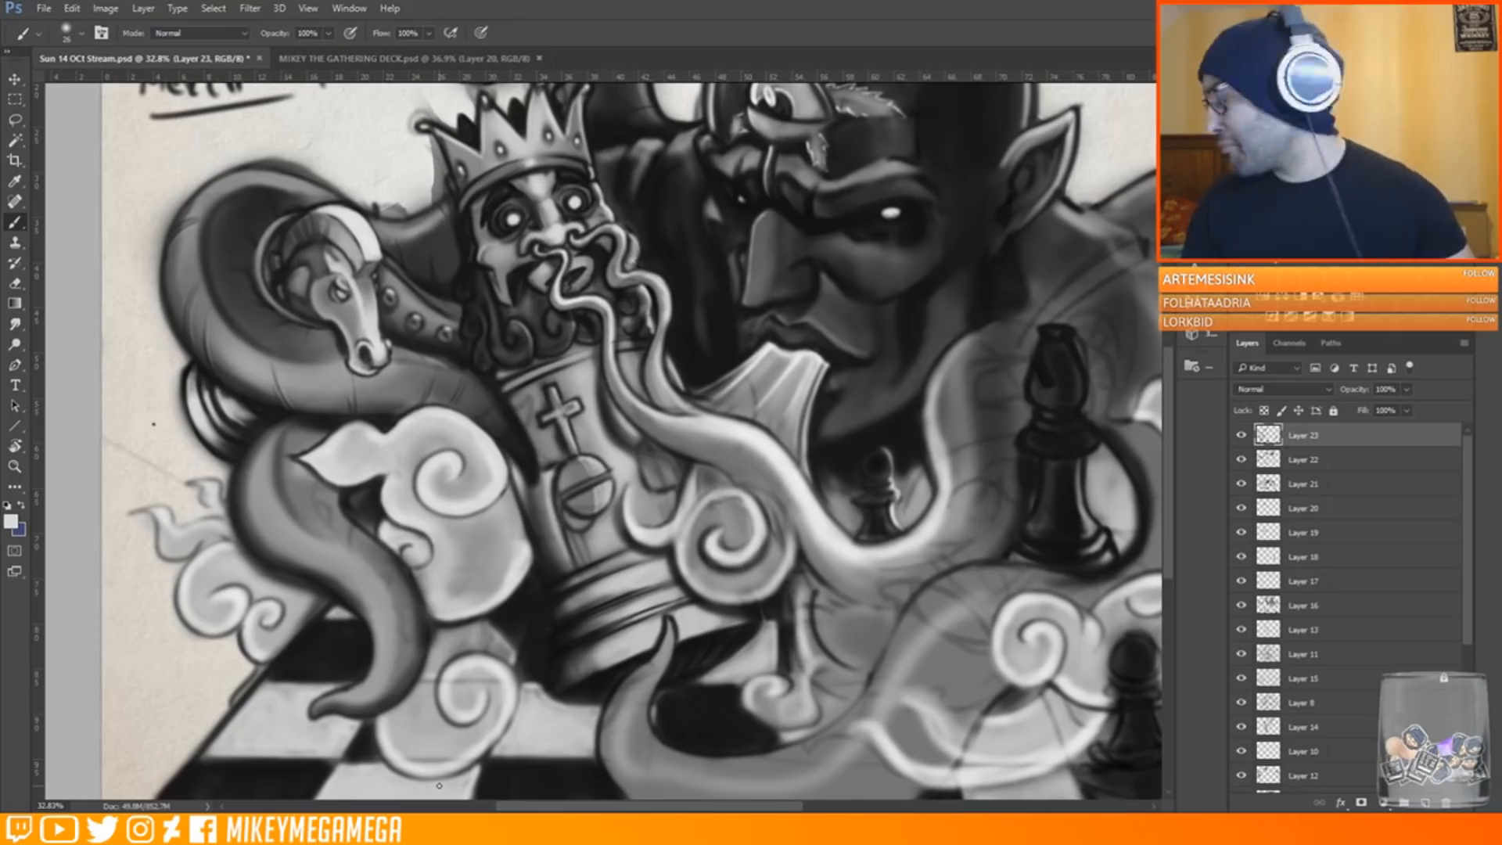
Darken the notch in the cloud's edge beside the king and brighten its lower rim with a resized brush
drag(507, 453, 508, 483)
alt+click(522, 472)
drag(512, 467, 513, 488)
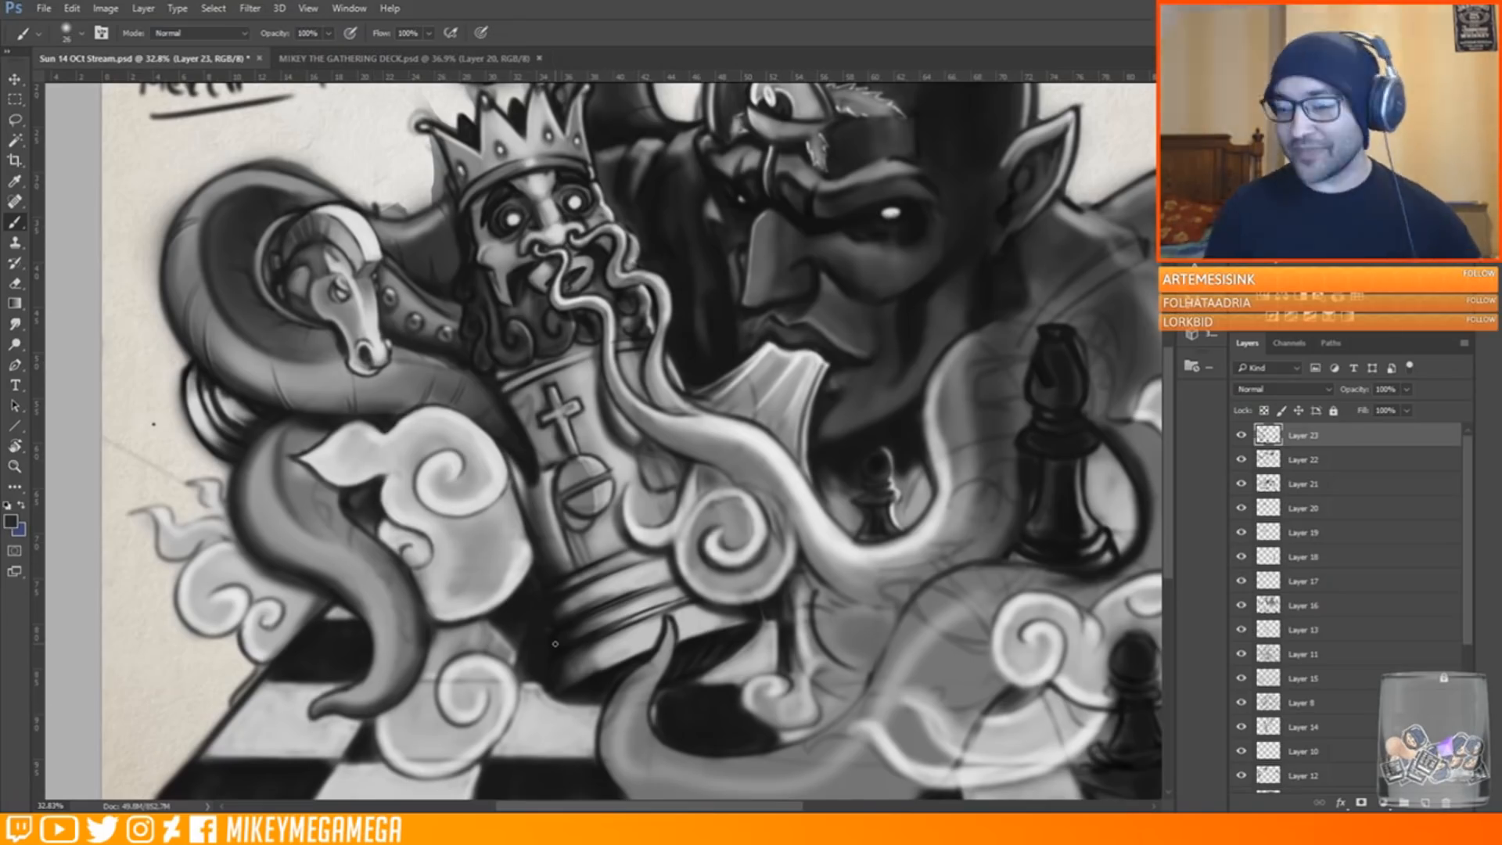
alt+click(569, 673)
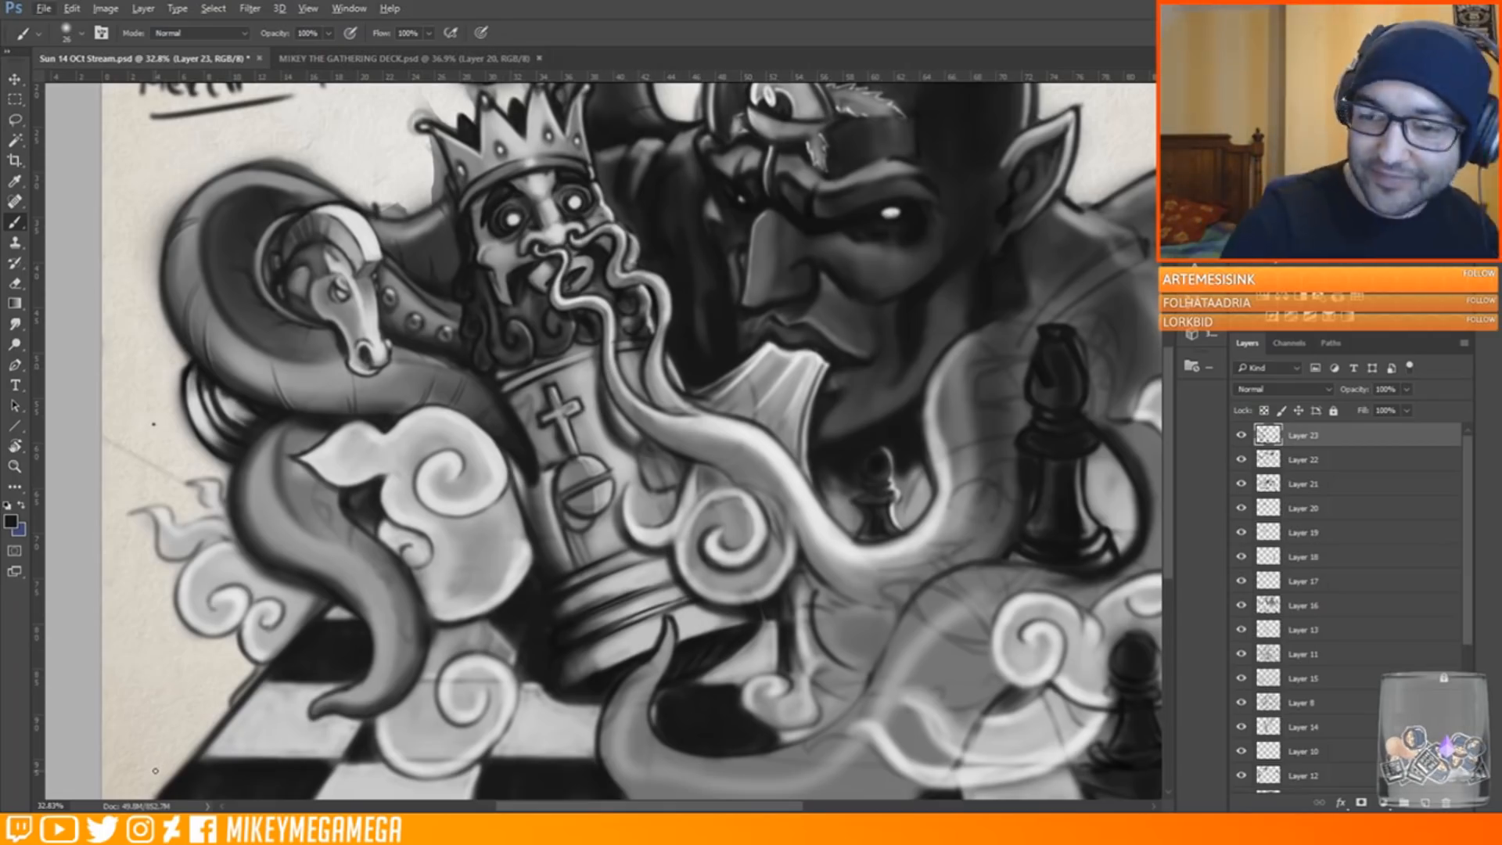
key(x)
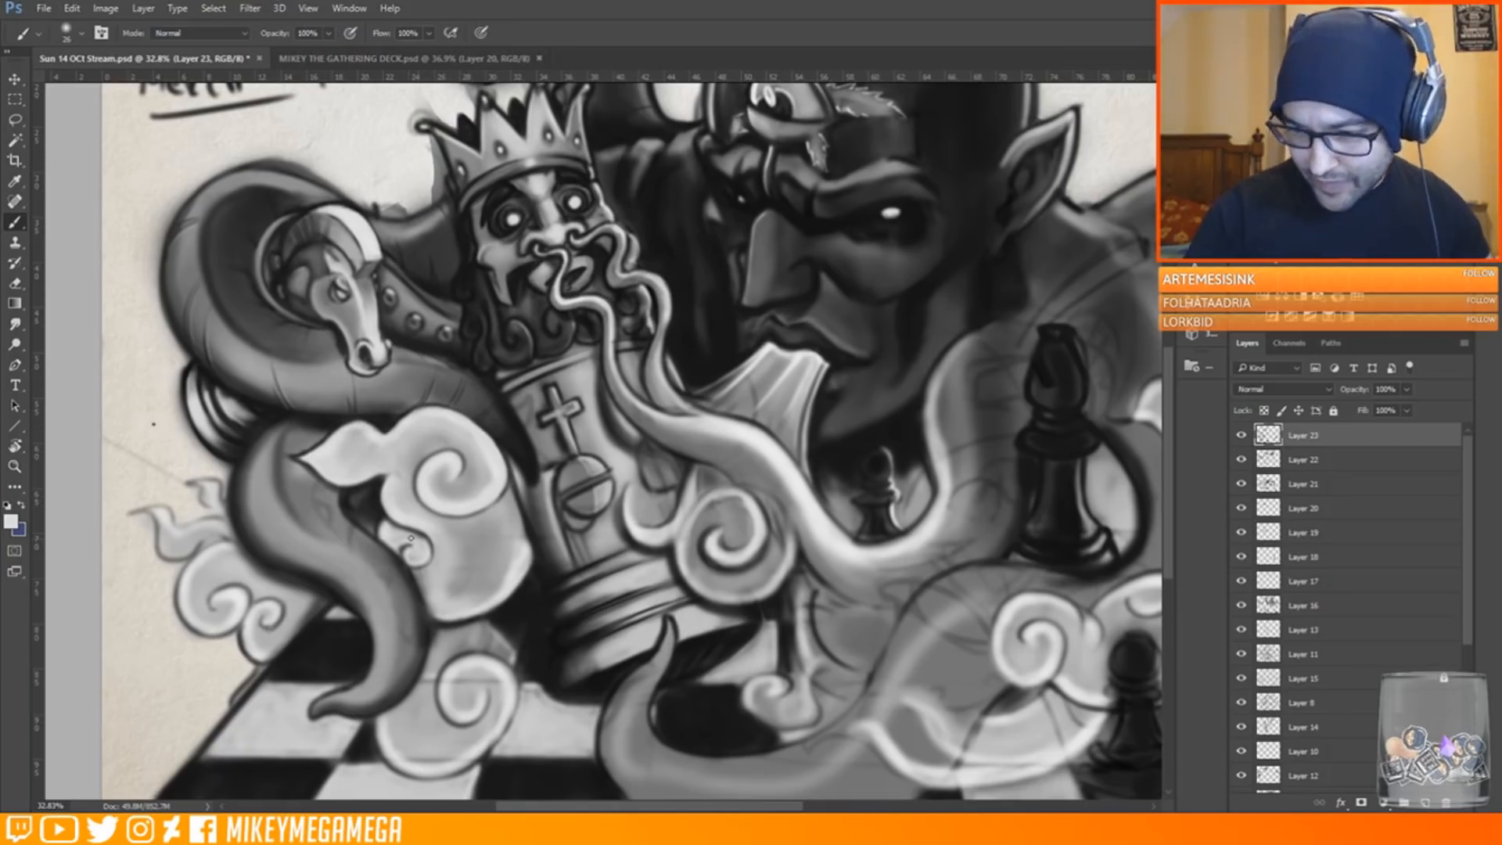
right_click(526, 548)
drag(618, 426, 623, 426)
drag(437, 617, 505, 583)
Draw a small dark curl in the lower part of the cloud near the king, using a fine brush
key(x)
right_click(518, 477)
drag(616, 427, 608, 426)
click(369, 514)
mouse_move(521, 513)
mouse_down()
mouse_move(474, 583)
mouse_move(506, 558)
mouse_up()
alt+click(510, 493)
alt+click(517, 489)
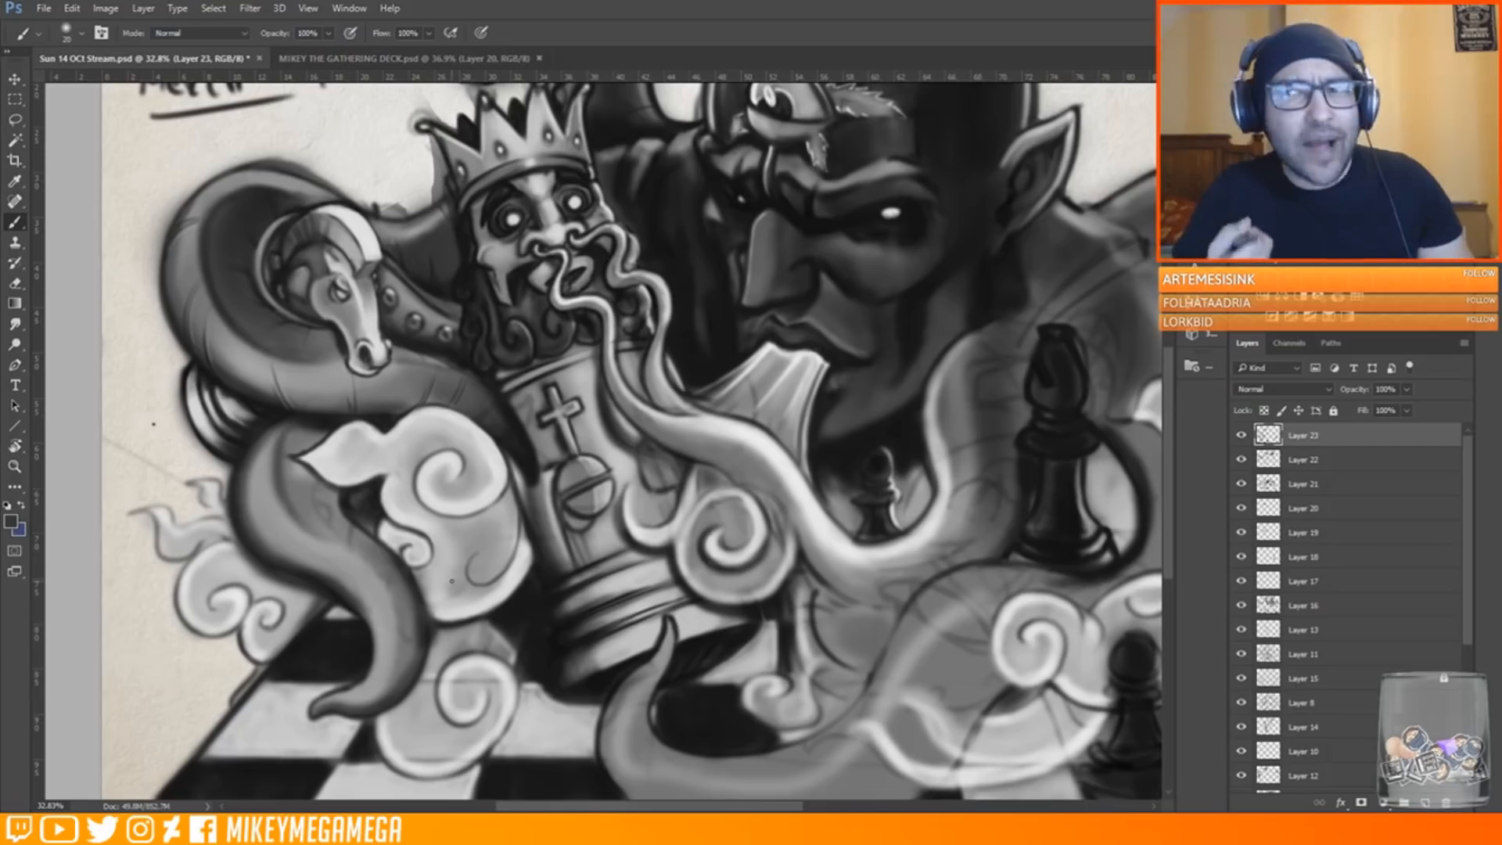
alt+click(530, 539)
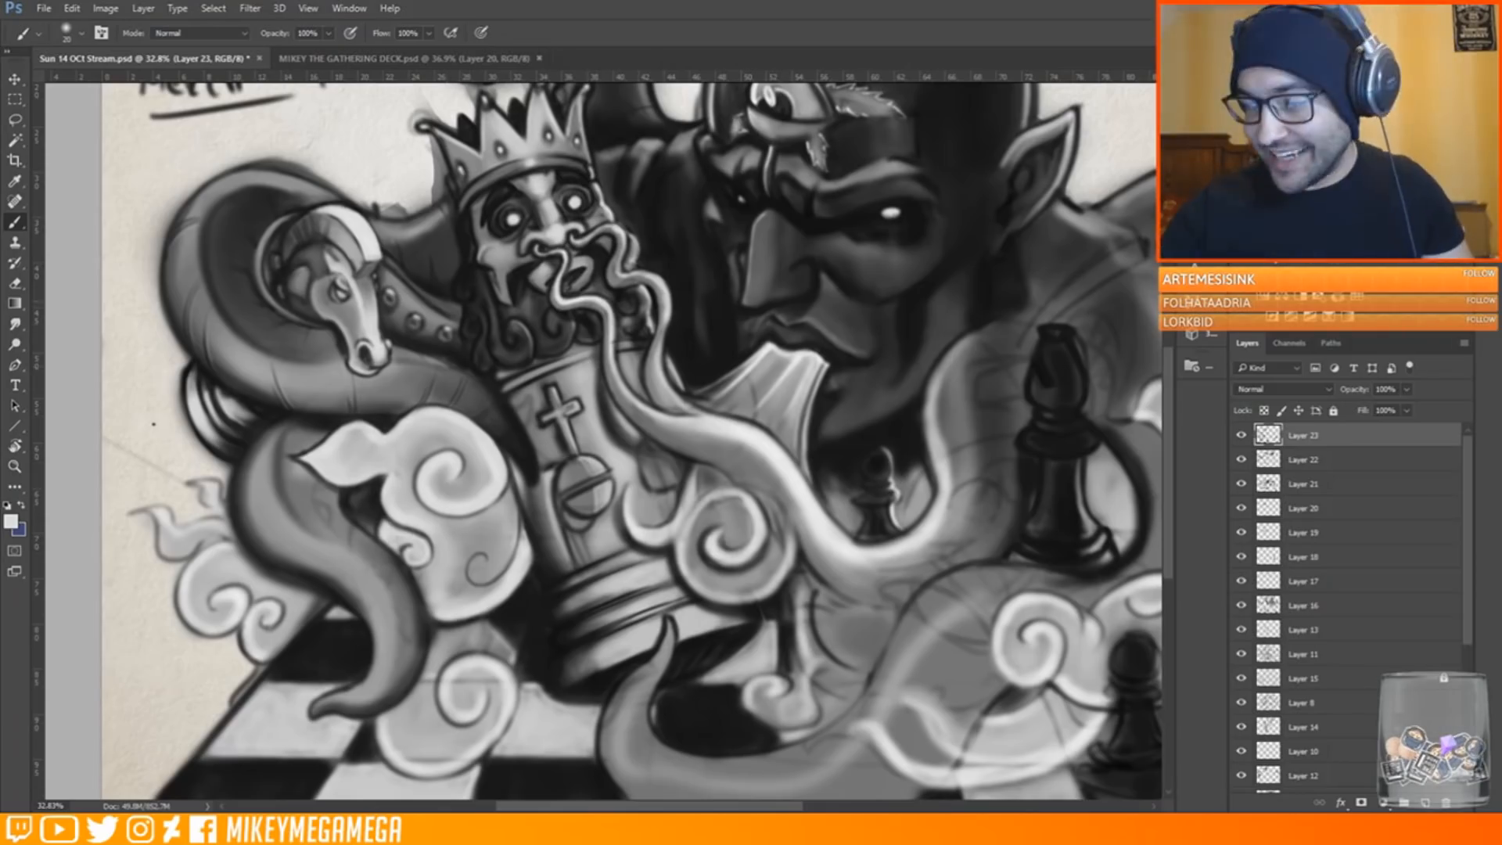
Enlarge the brush to 40 and save the document
alt+click(620, 275)
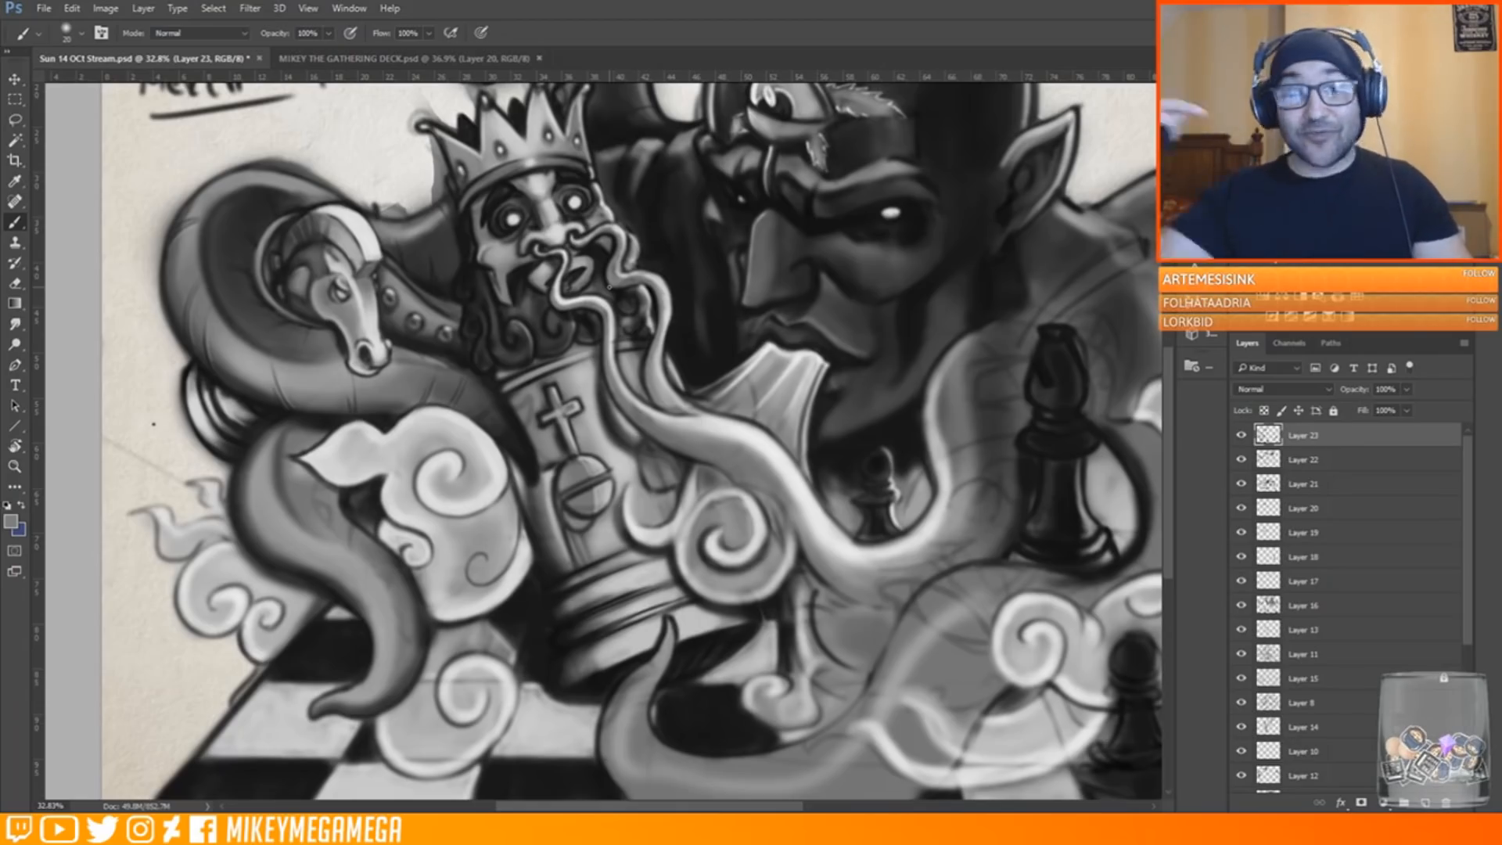
alt+click(437, 548)
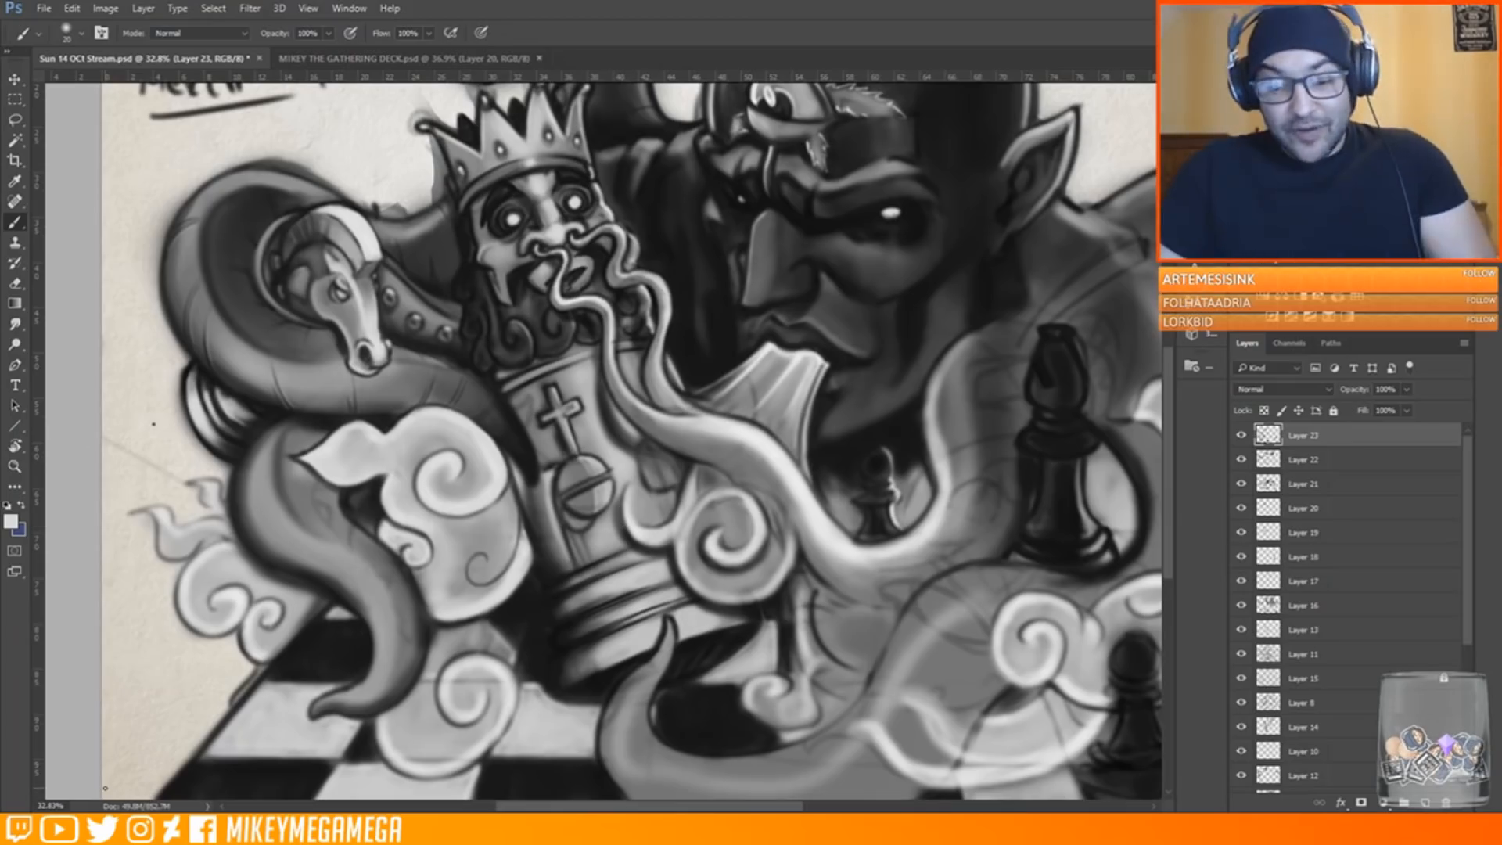
drag(1169, 391, 1171, 424)
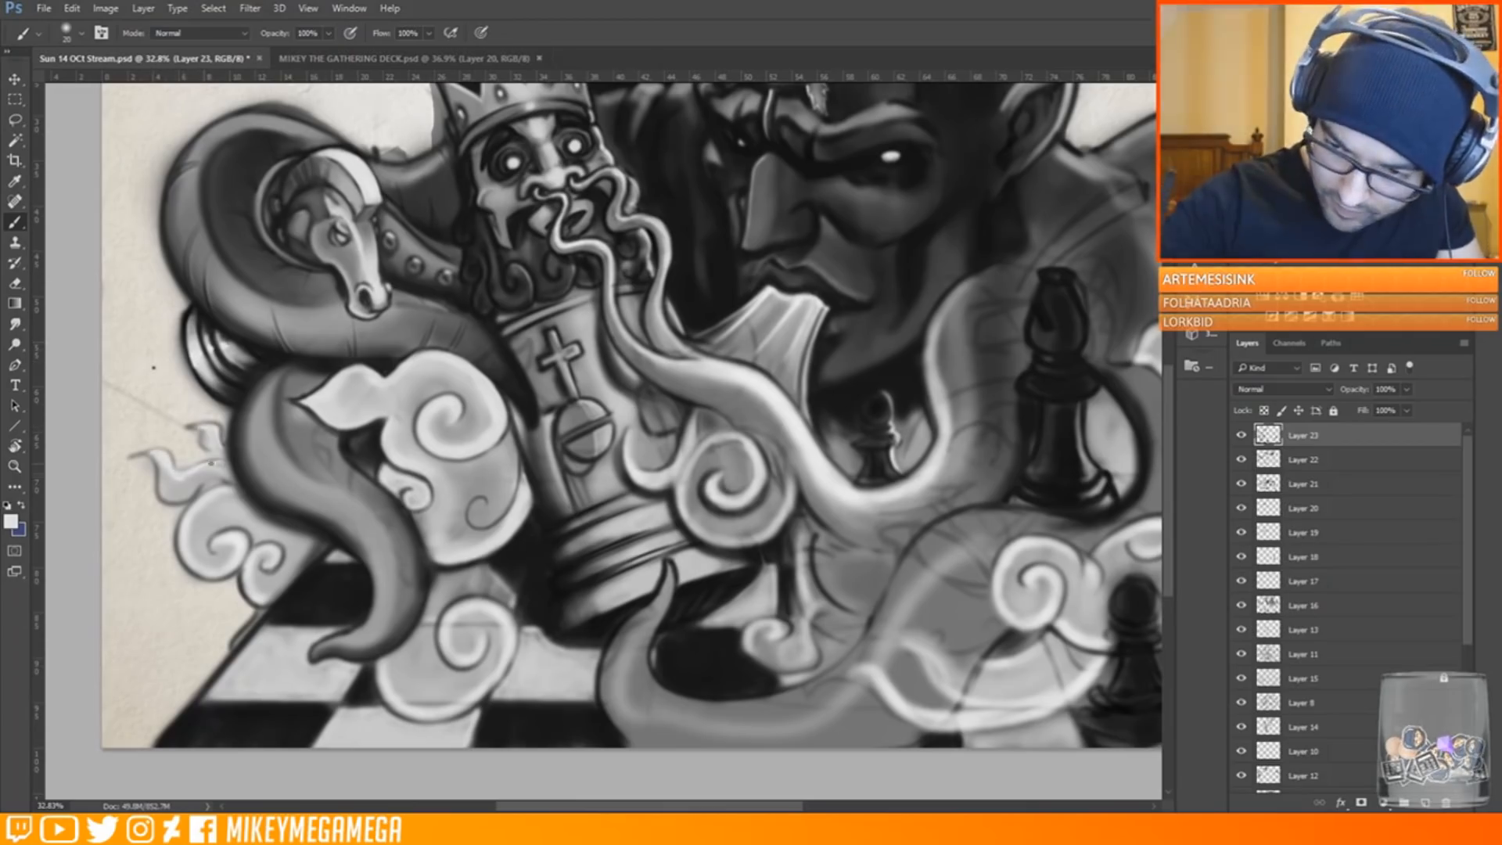
key(bracketright)
key(bracketright)
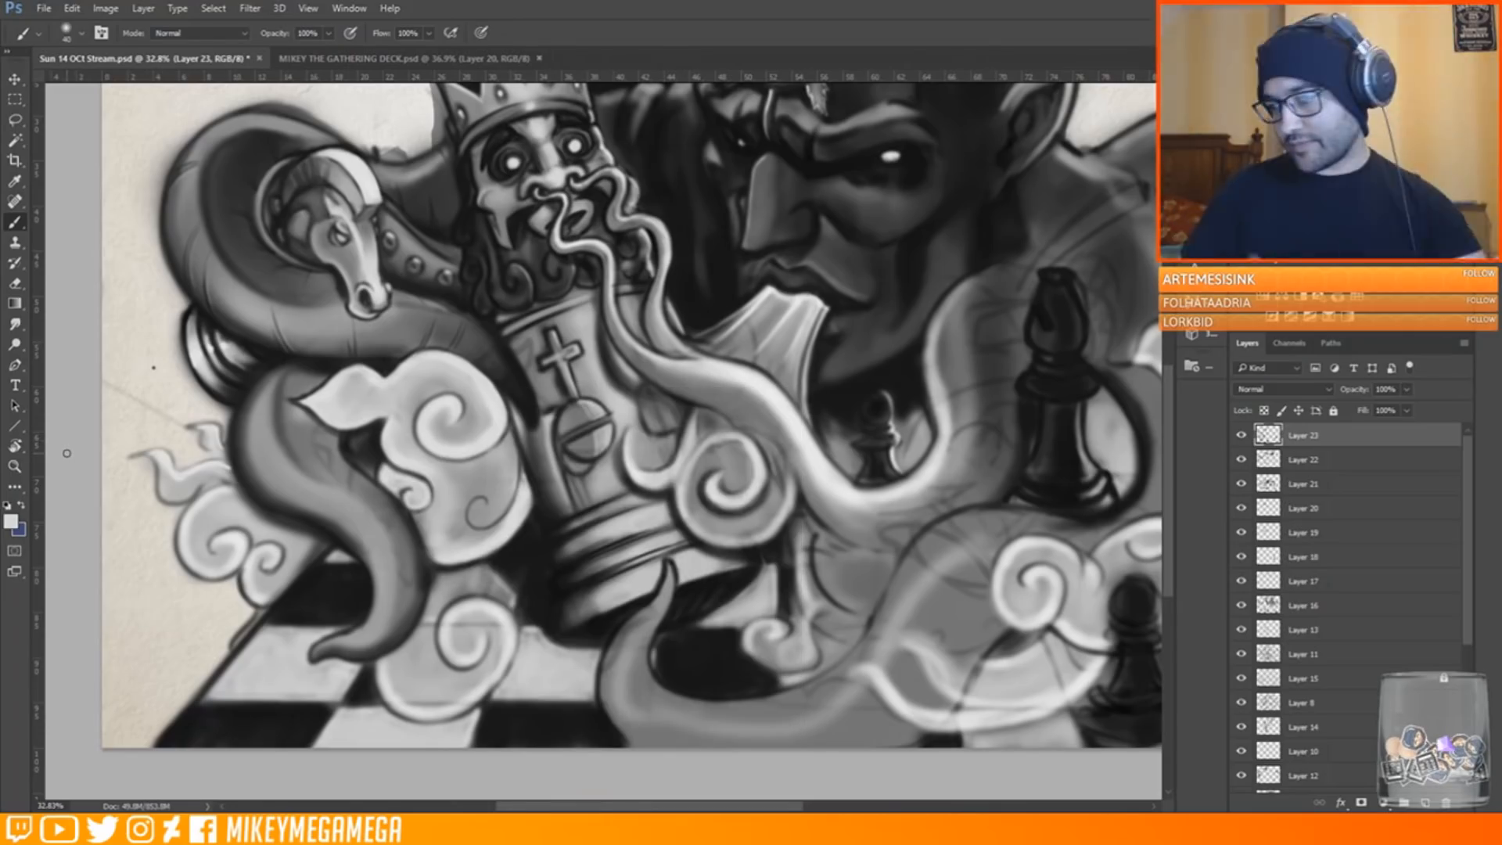
key(ctrl+0)
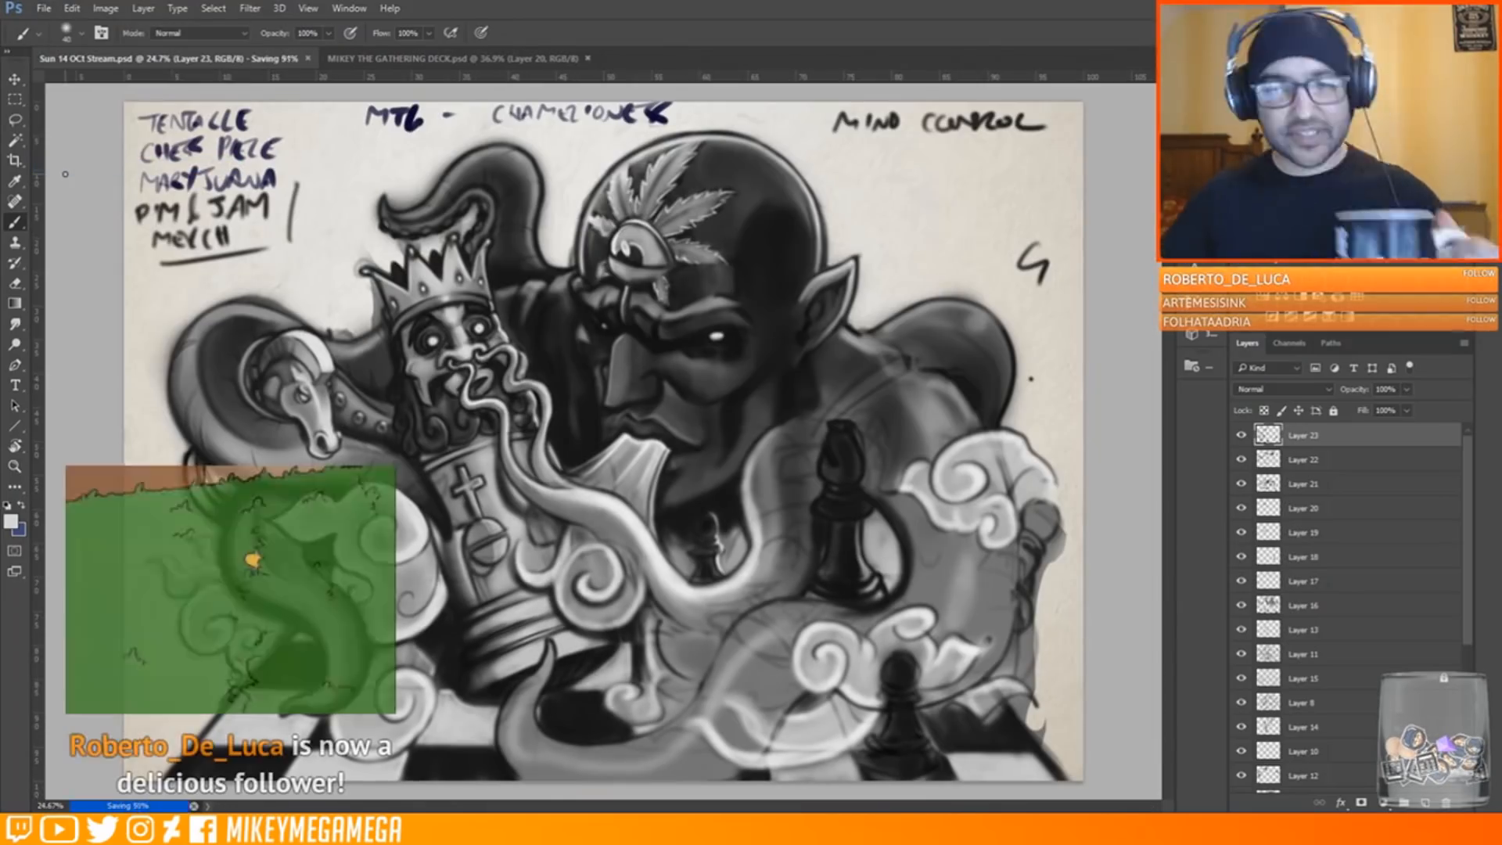
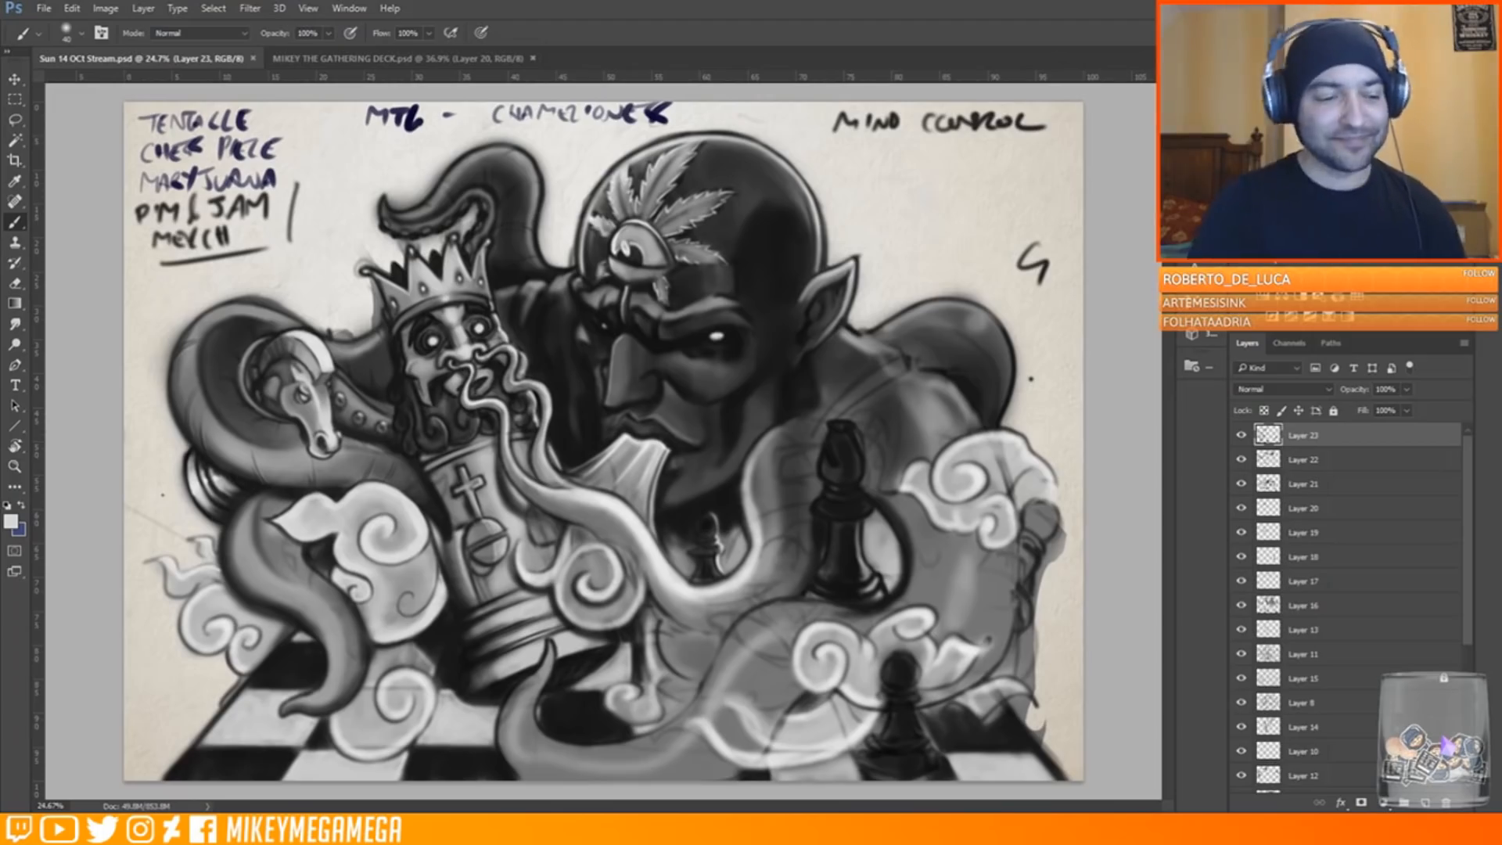
scroll(458, 513, down, 3)
scroll(563, 420, up, 3)
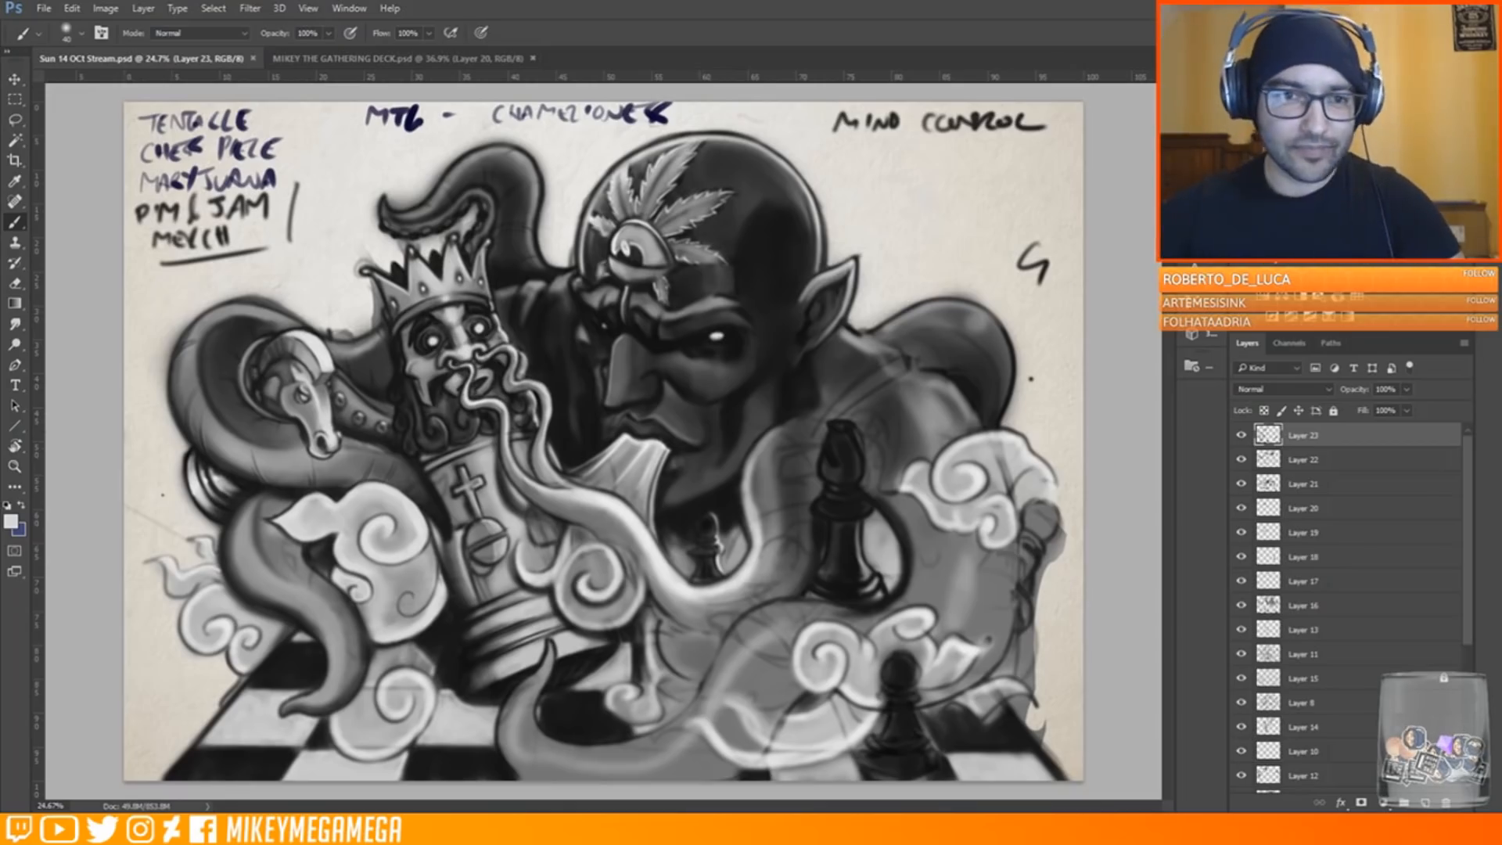
scroll(677, 540, up, 1)
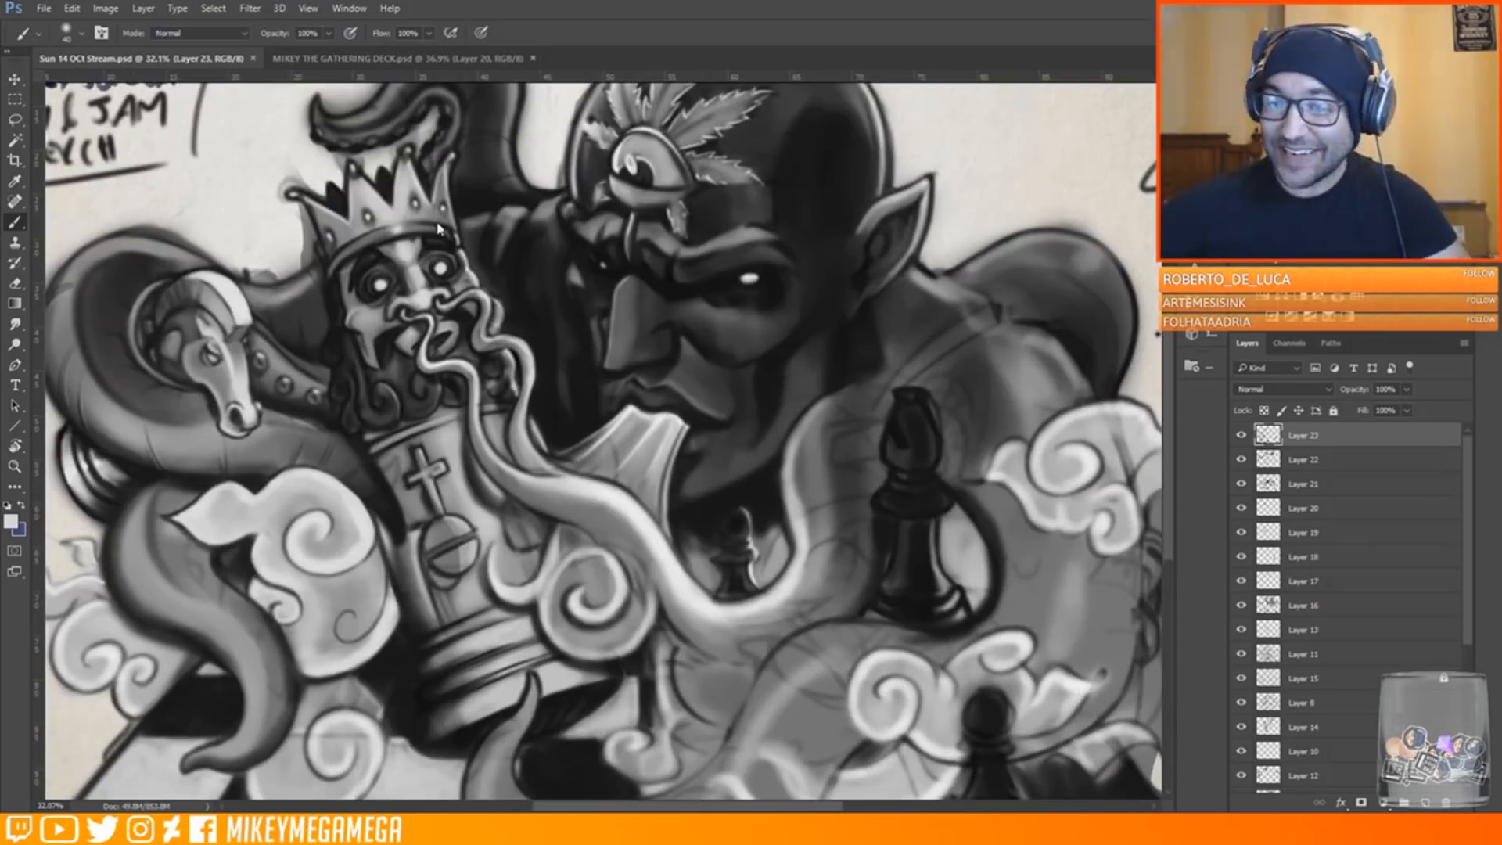
scroll(502, 558, down, 1)
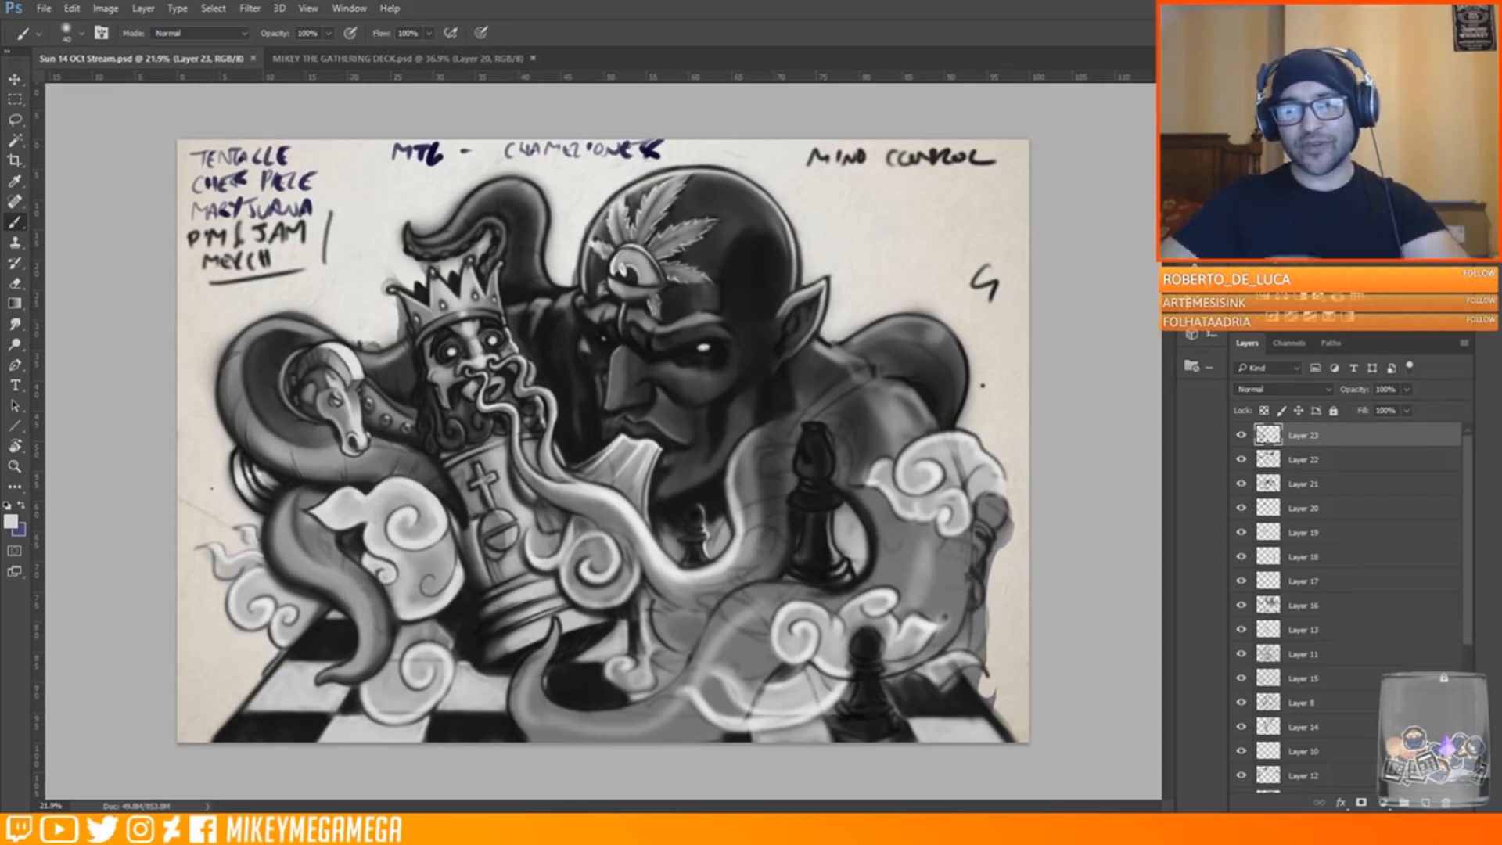
key(alt+f)
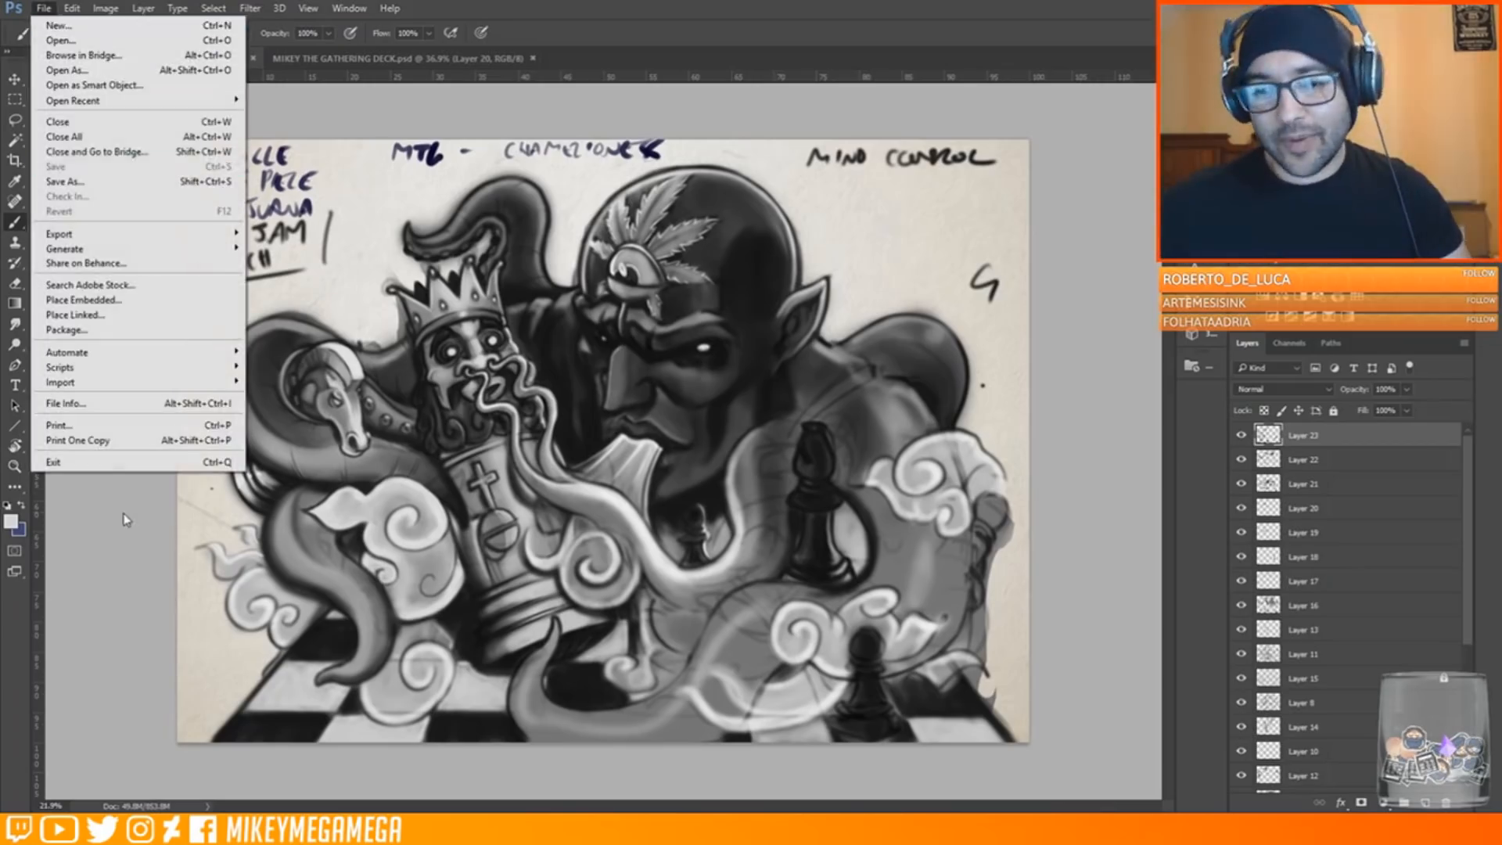
key(Escape)
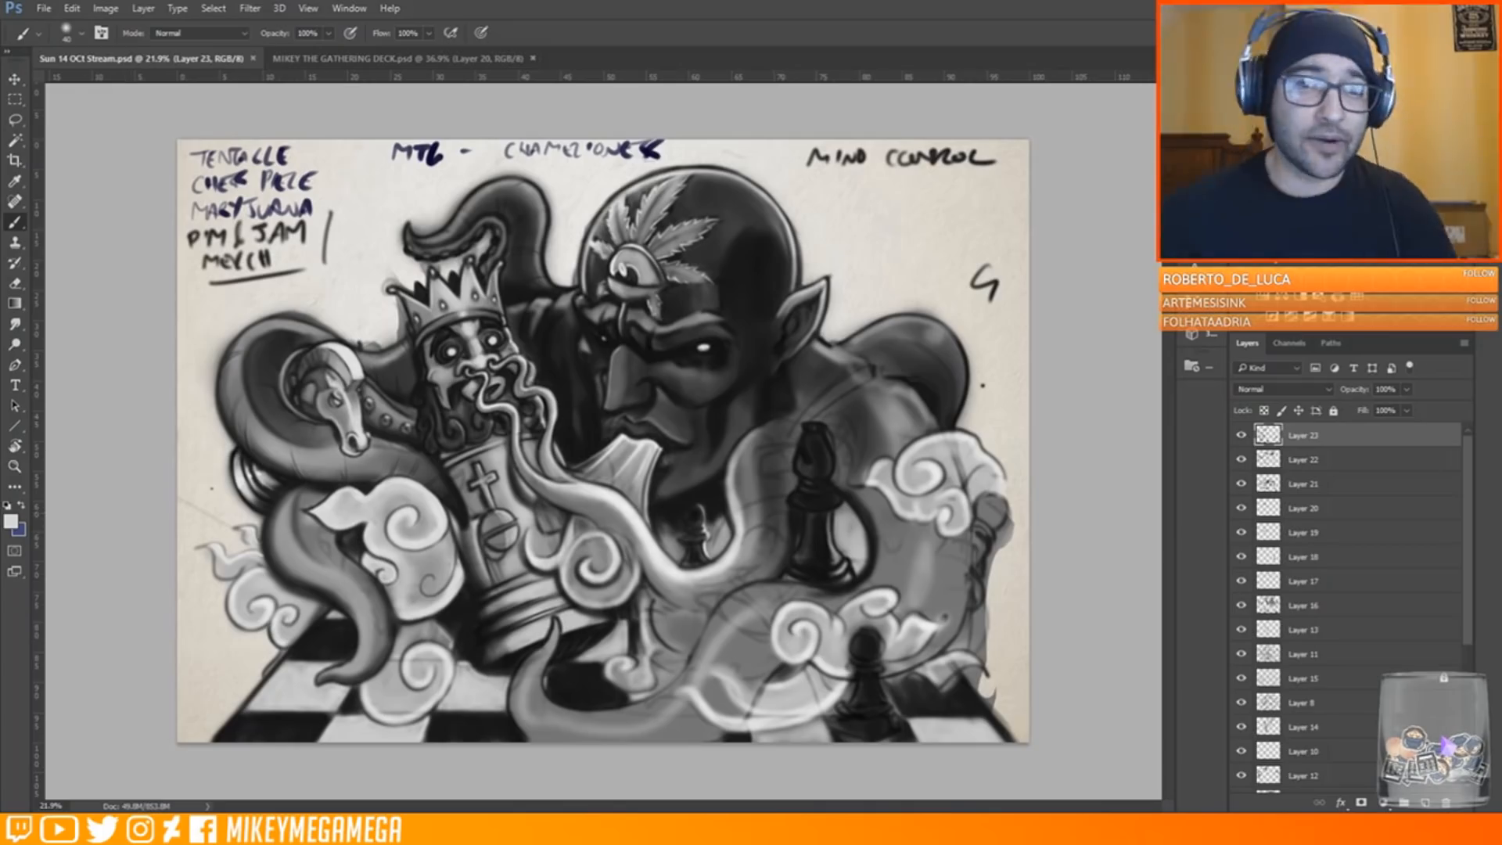